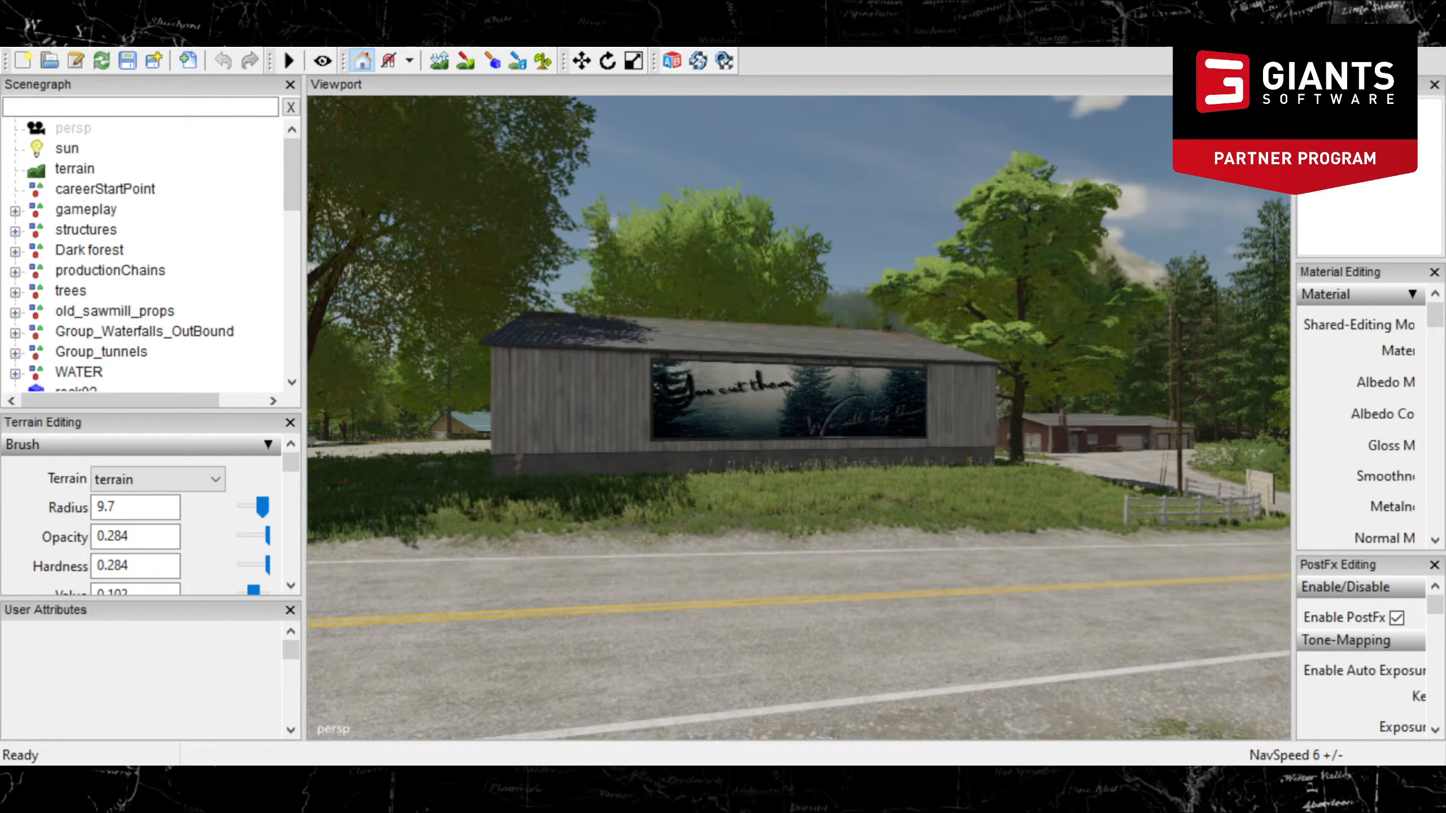
# - Examine the sawmill yard at ground level, including its buildings, trees, loading-zone log racks and stacked log pile
pyautogui.moveTo(775, 511); pyautogui.dragTo(814, 580, button='right')
pyautogui.moveTo(617, 569); pyautogui.dragTo(831, 399, button='right')
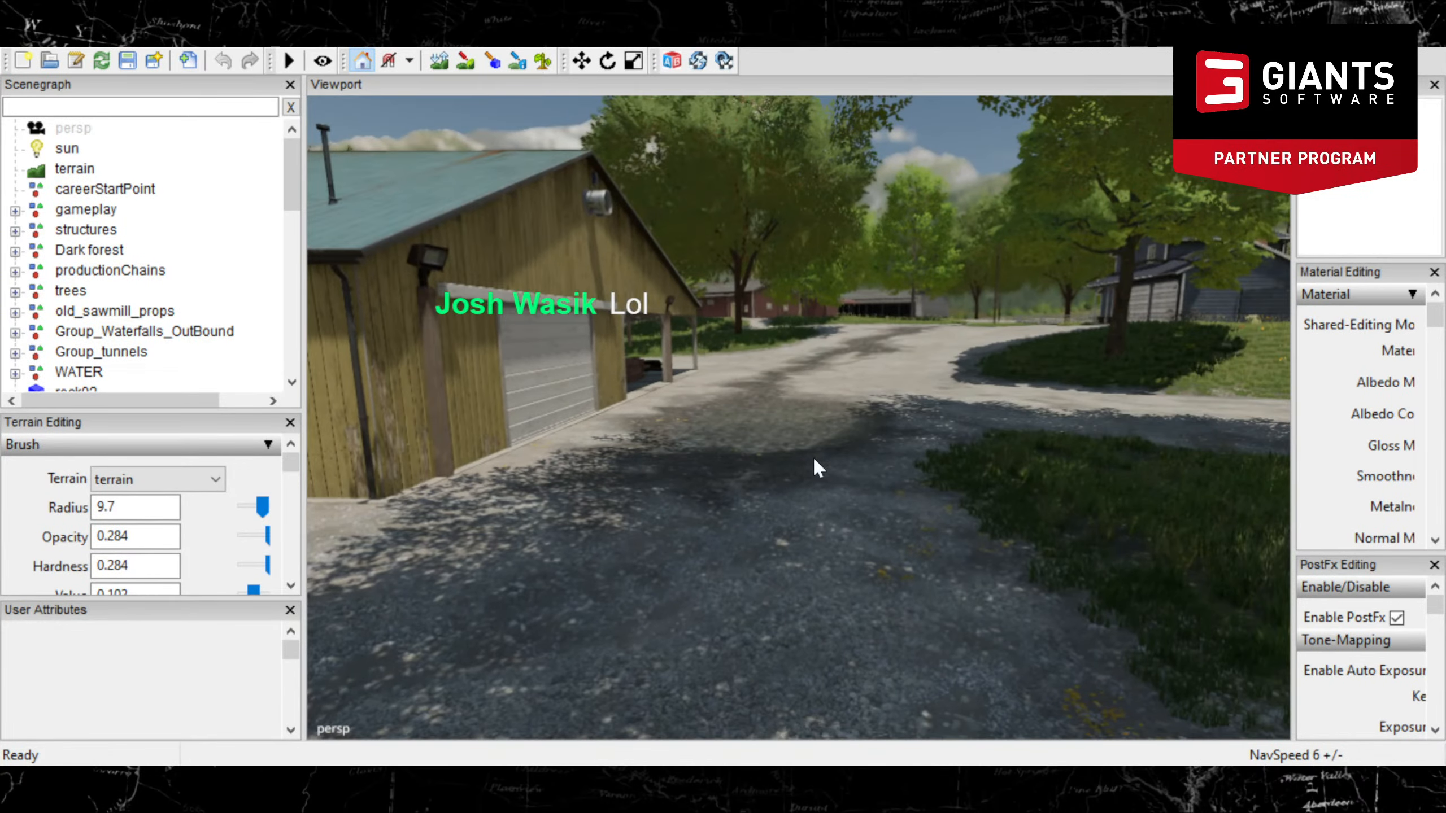
pyautogui.moveTo(730, 394); pyautogui.dragTo(1102, 227, button='right')
pyautogui.press('w')
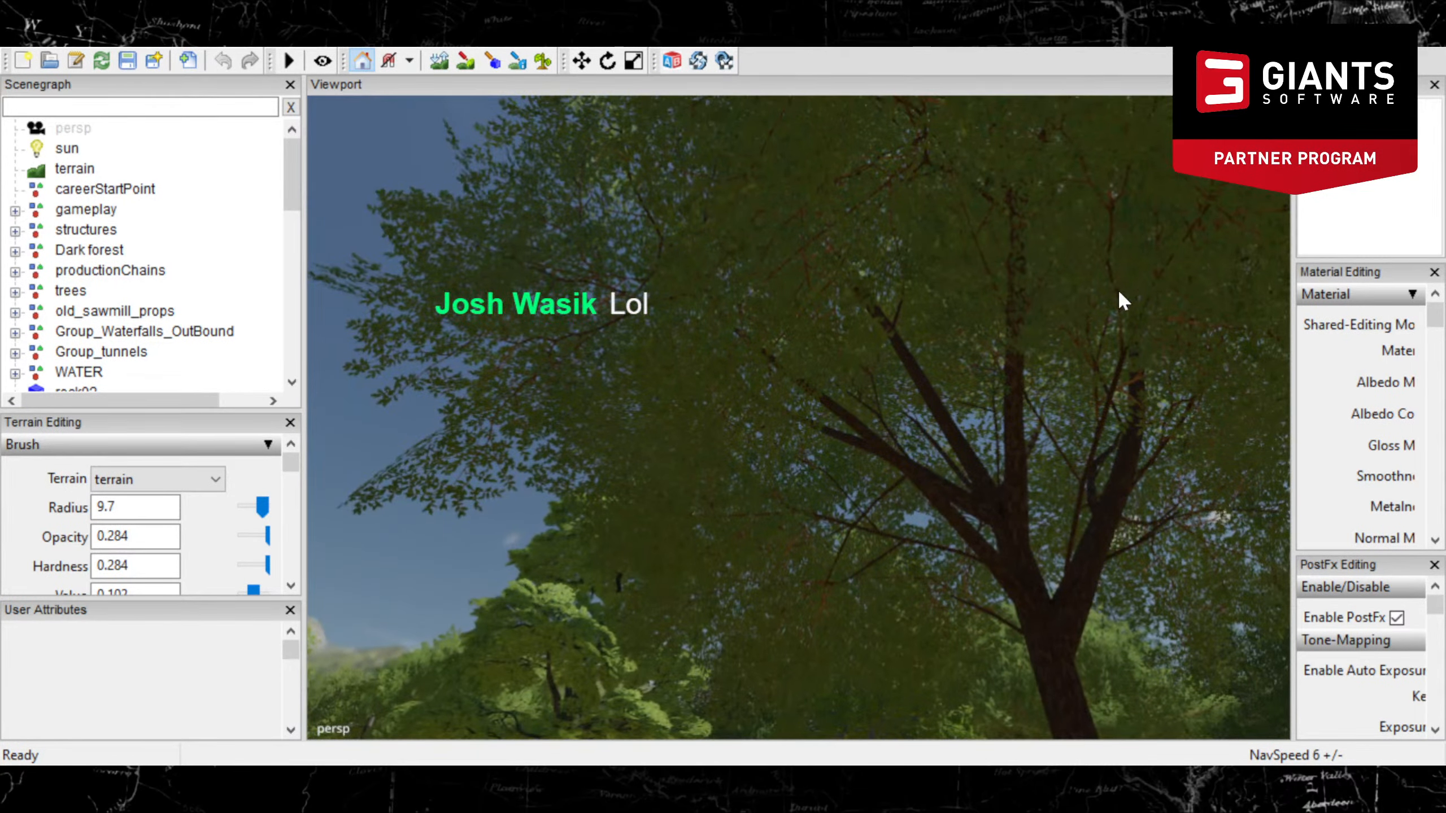
pyautogui.moveTo(998, 314); pyautogui.dragTo(761, 409, button='right')
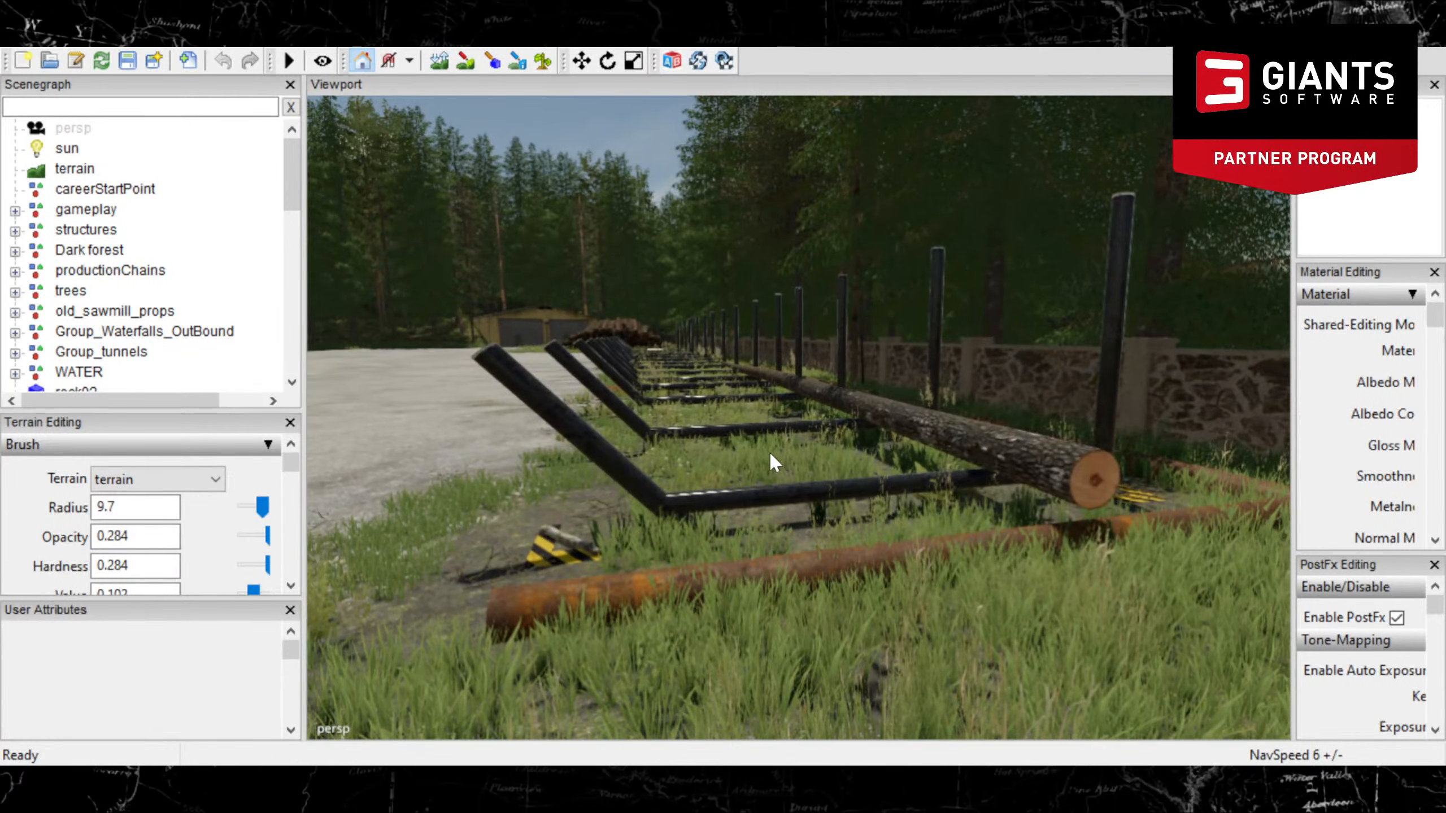
pyautogui.moveTo(775, 461); pyautogui.dragTo(1009, 504, button='right')
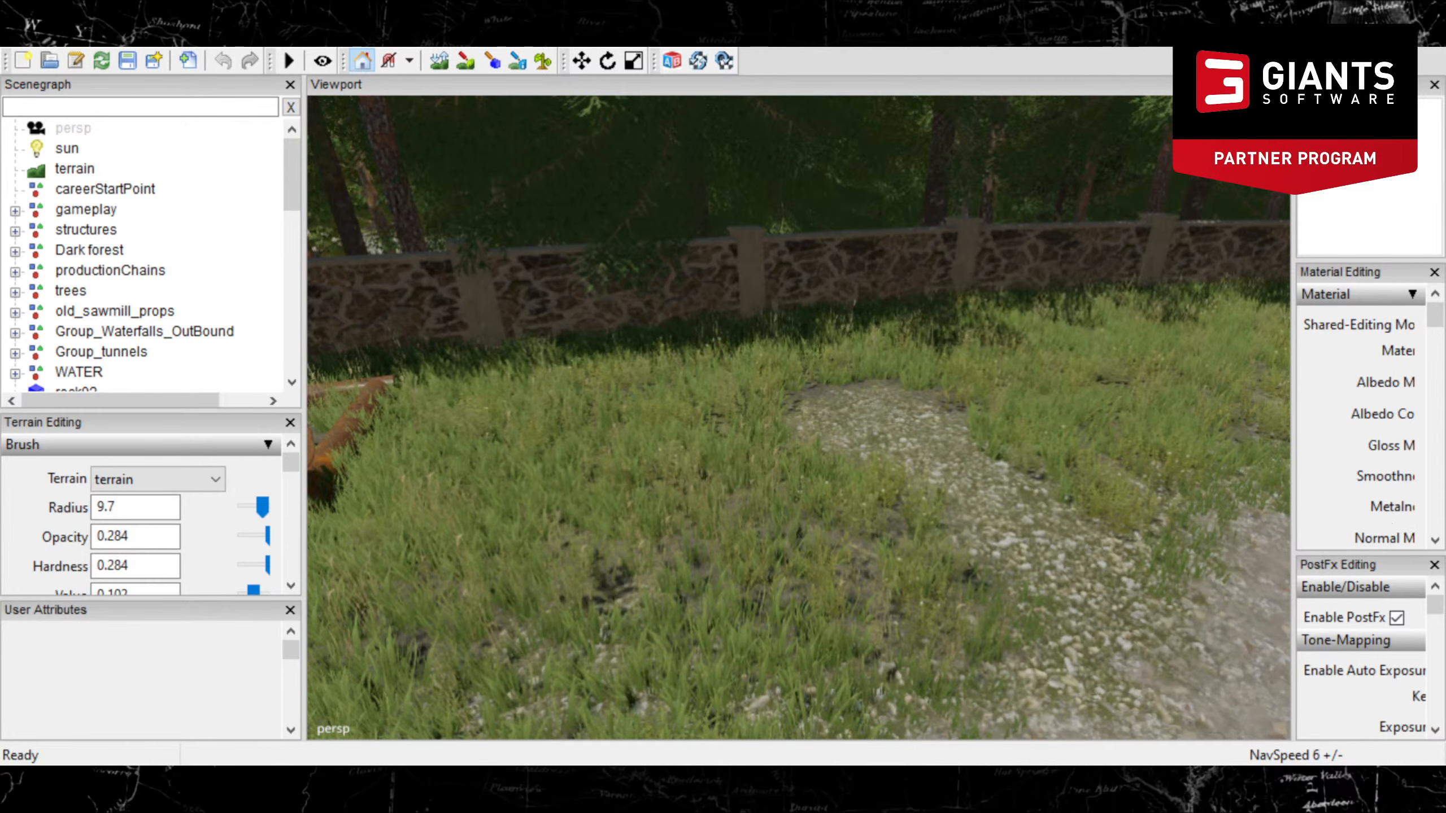
pyautogui.moveTo(1002, 467); pyautogui.dragTo(1263, 456, button='right')
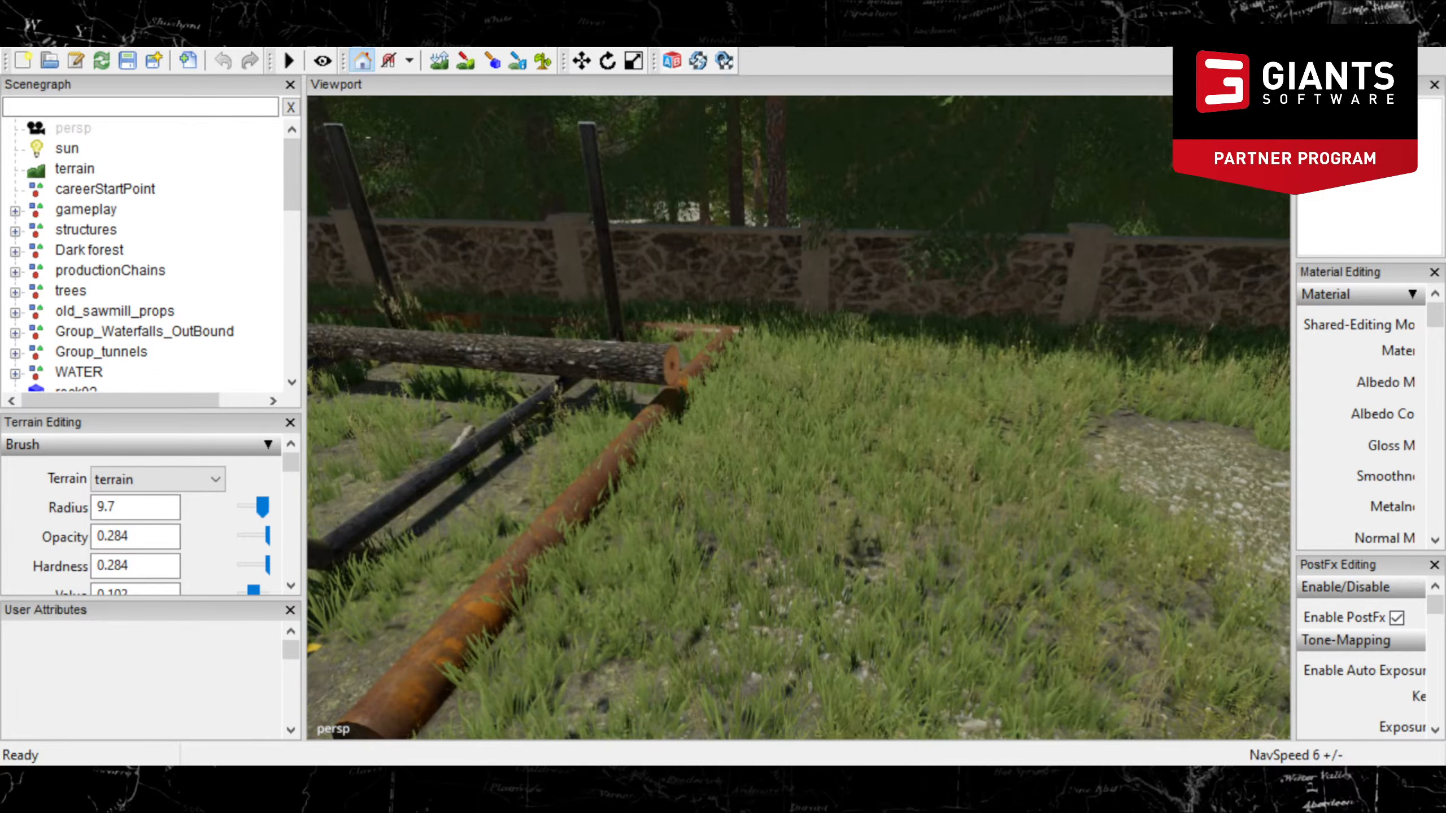
pyautogui.moveTo(1018, 482); pyautogui.dragTo(836, 404, button='right')
pyautogui.moveTo(705, 437); pyautogui.dragTo(731, 503, button='right')
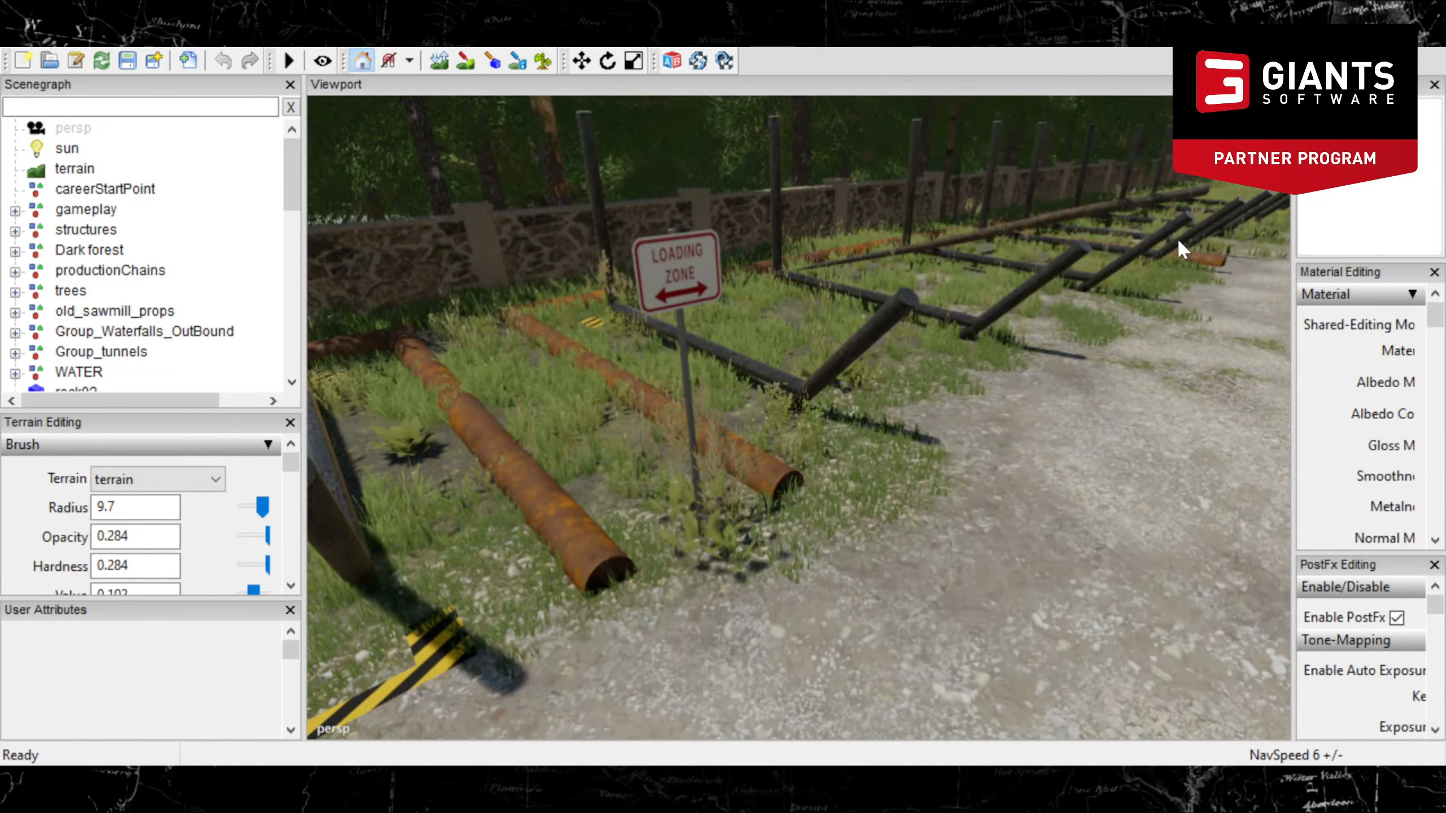
pyautogui.moveTo(939, 343); pyautogui.dragTo(724, 604, button='right')
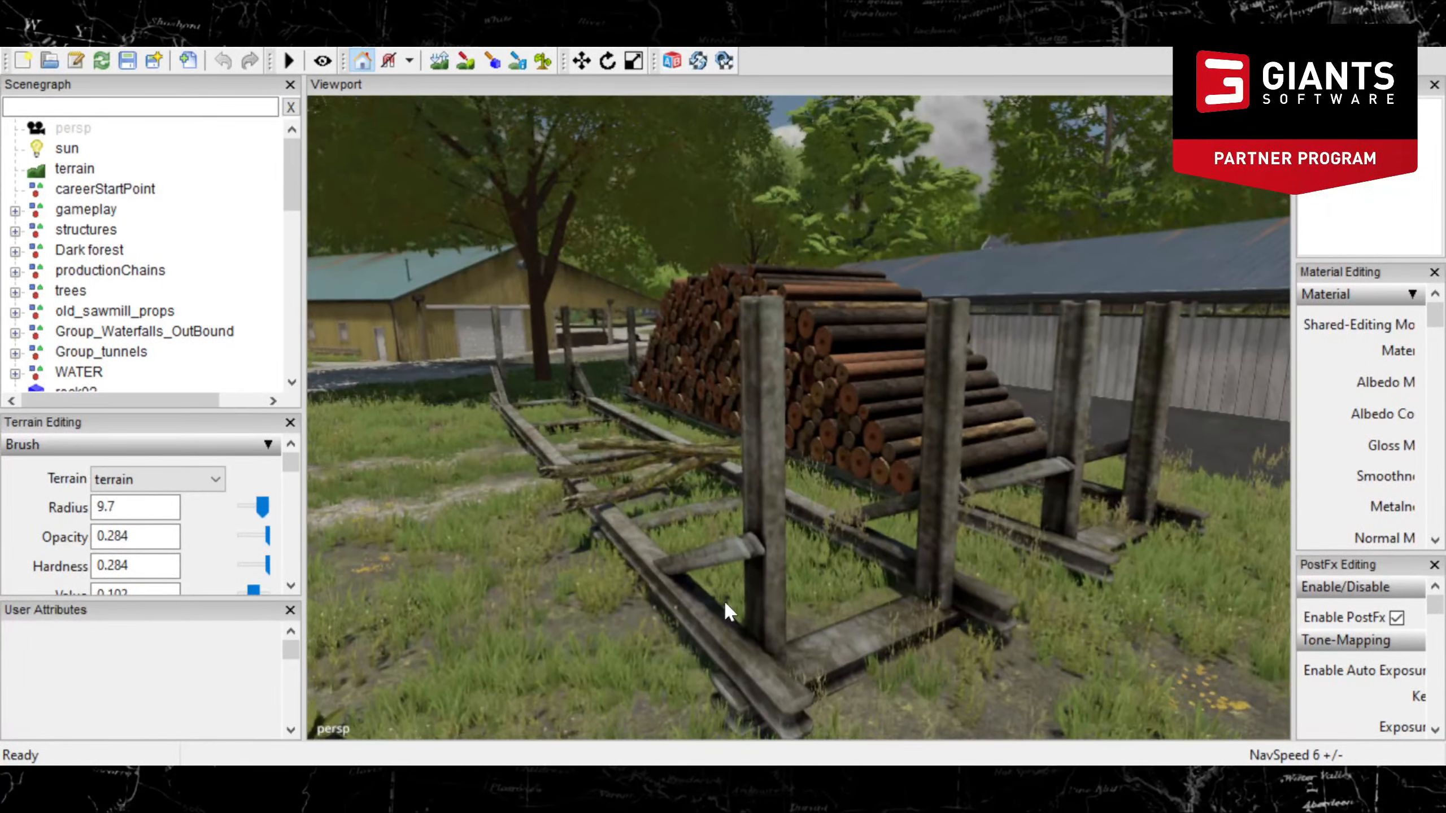
pyautogui.moveTo(636, 518); pyautogui.dragTo(759, 580, button='right')
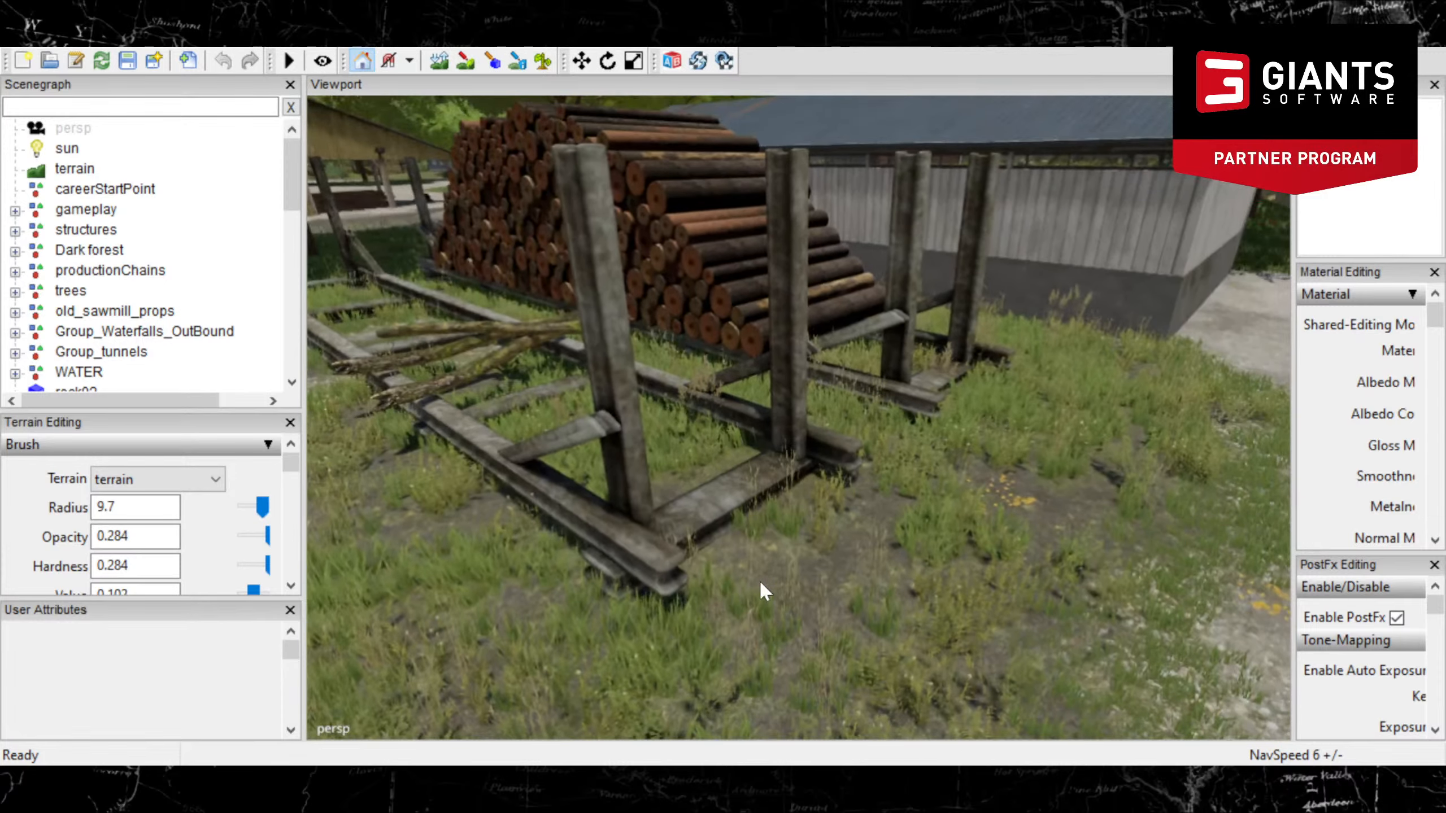
pyautogui.moveTo(682, 463); pyautogui.dragTo(640, 441, button='right')
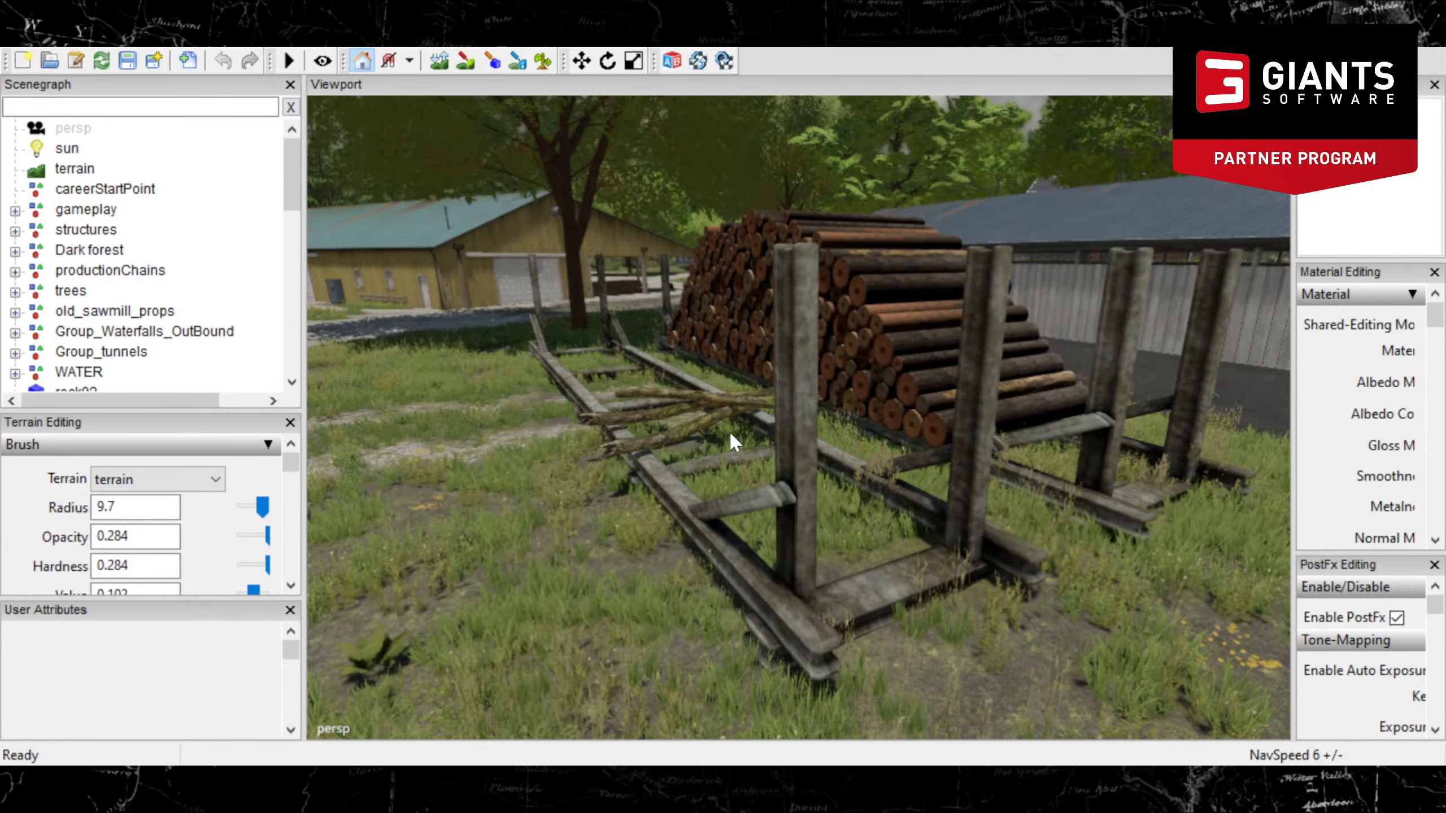
pyautogui.moveTo(726, 495); pyautogui.dragTo(589, 535, button='right')
pyautogui.moveTo(773, 421)
pyautogui.mouseDown(button='right')
pyautogui.moveTo(755, 484)
pyautogui.moveTo(777, 491)
pyautogui.moveTo(650, 439)
pyautogui.moveTo(831, 493)
pyautogui.moveTo(879, 550)
pyautogui.moveTo(706, 553)
pyautogui.moveTo(826, 575)
pyautogui.moveTo(834, 512)
pyautogui.moveTo(668, 481)
pyautogui.moveTo(914, 553)
pyautogui.moveTo(945, 449)
pyautogui.moveTo(566, 450)
pyautogui.moveTo(584, 470)
pyautogui.moveTo(423, 497)
pyautogui.moveTo(478, 517)
pyautogui.moveTo(507, 472)
pyautogui.moveTo(546, 491)
pyautogui.moveTo(1001, 511)
pyautogui.moveTo(651, 520)
pyautogui.moveTo(771, 511)
pyautogui.moveTo(668, 485)
pyautogui.moveTo(942, 468)
pyautogui.moveTo(872, 449)
pyautogui.moveTo(442, 420)
pyautogui.moveTo(1043, 549)
pyautogui.moveTo(717, 575)
pyautogui.moveTo(806, 614)
pyautogui.moveTo(916, 568)
pyautogui.moveTo(857, 563)
pyautogui.moveTo(928, 580)
pyautogui.moveTo(934, 558)
pyautogui.moveTo(684, 574)
pyautogui.moveTo(853, 581)
pyautogui.moveTo(743, 560)
pyautogui.moveTo(499, 595)
pyautogui.moveTo(645, 544)
pyautogui.moveTo(599, 546)
pyautogui.moveTo(581, 569)
pyautogui.moveTo(667, 556)
pyautogui.moveTo(593, 604)
pyautogui.moveTo(322, 549)
pyautogui.moveTo(597, 484)
pyautogui.moveTo(587, 498)
pyautogui.moveTo(627, 422)
pyautogui.moveTo(1155, 524)
pyautogui.moveTo(772, 473)
pyautogui.moveTo(681, 503)
pyautogui.moveTo(671, 484)
pyautogui.moveTo(739, 497)
pyautogui.moveTo(842, 447)
pyautogui.moveTo(678, 448)
pyautogui.moveTo(702, 498)
pyautogui.mouseUp(button='right')
pyautogui.press('w')
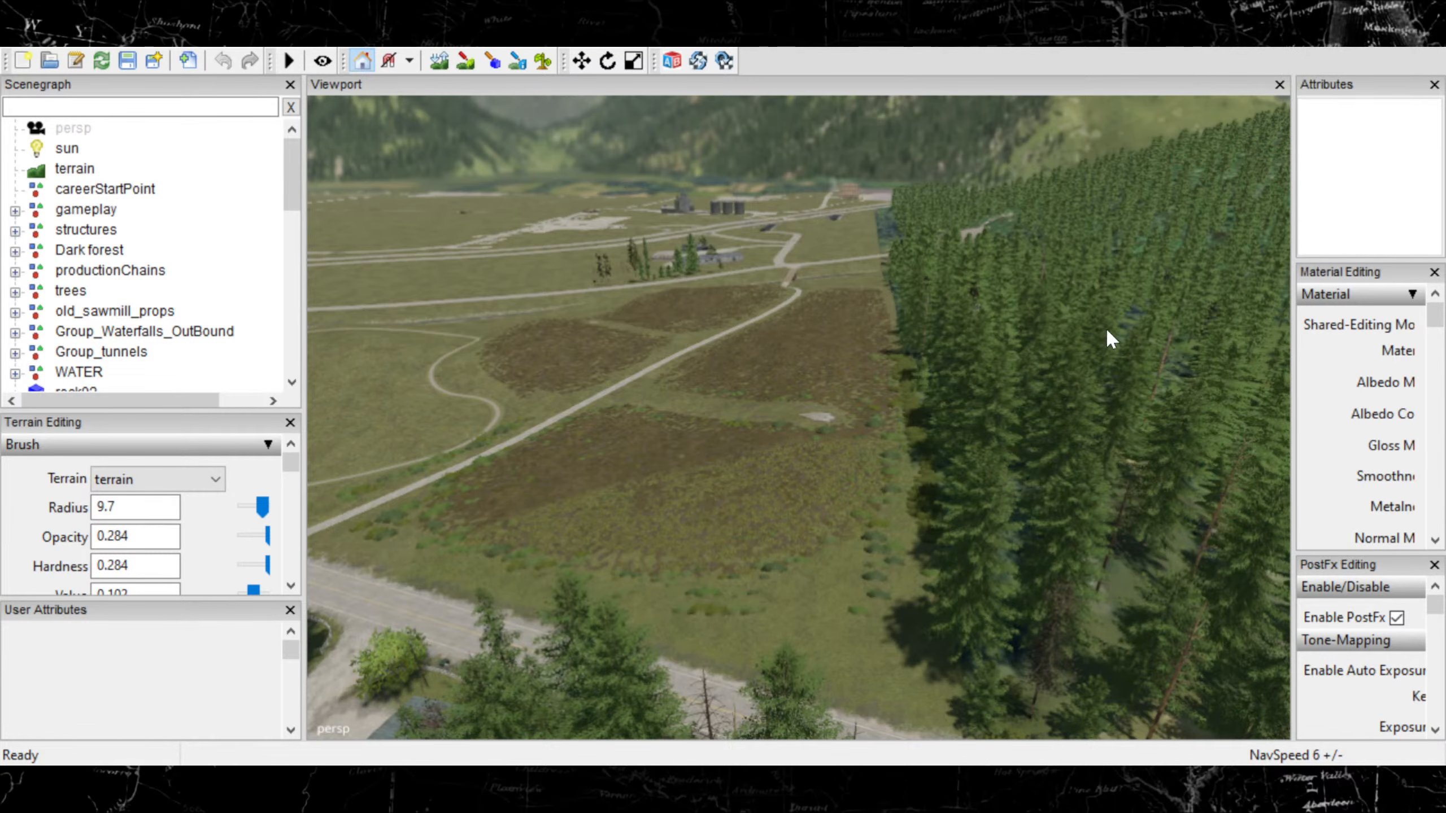
# - Survey the sawmill yard and the surrounding conifer forest from above
pyautogui.keyDown('alt'); pyautogui.moveTo(989, 442); pyautogui.dragTo(910, 459); pyautogui.keyUp('alt')
pyautogui.scroll(5, 901, 461)
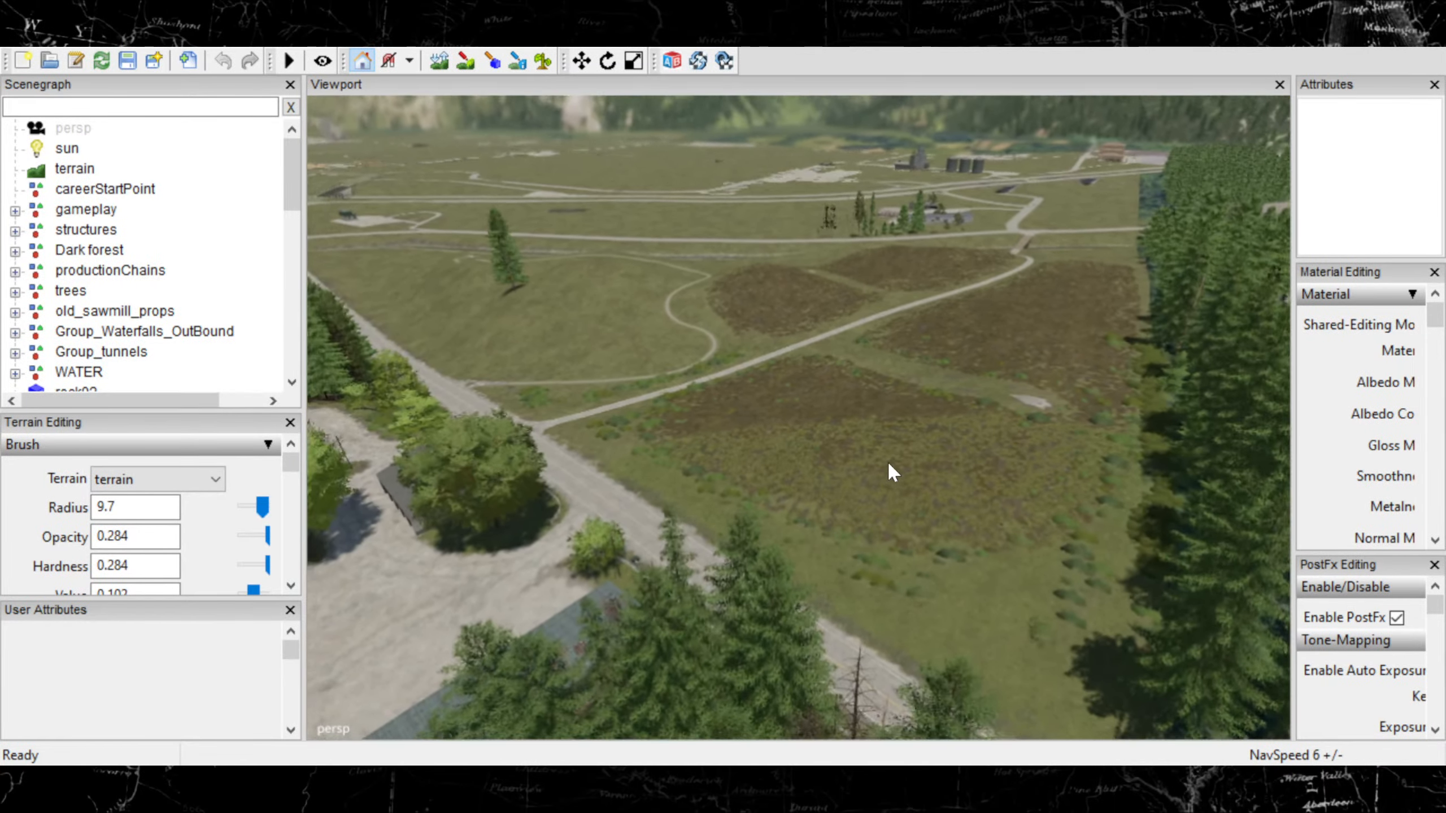
pyautogui.scroll(-4, 886, 450)
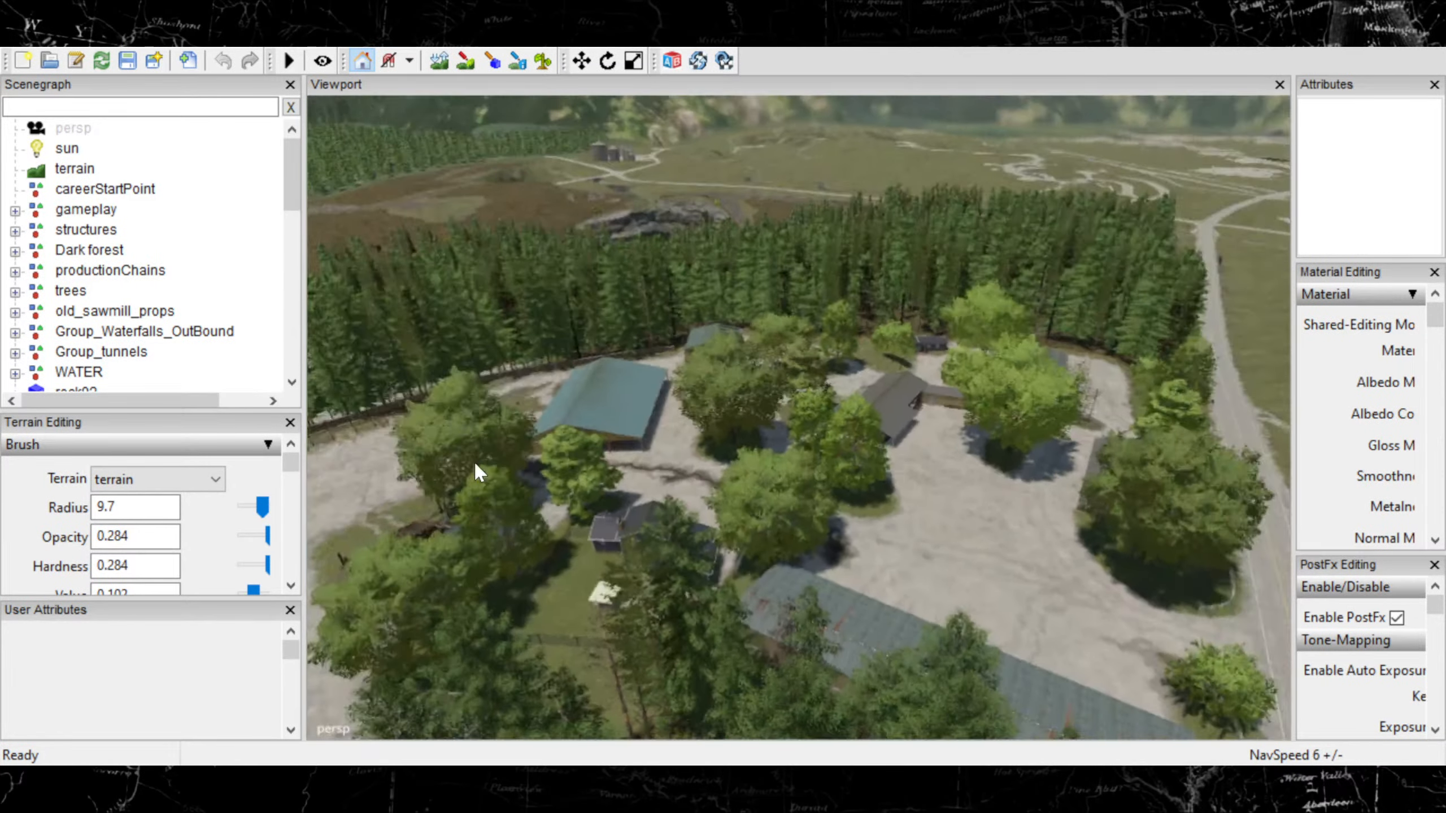
pyautogui.keyDown('alt'); pyautogui.moveTo(474, 461); pyautogui.dragTo(450, 466); pyautogui.keyUp('alt')
pyautogui.keyDown('alt'); pyautogui.moveTo(911, 393); pyautogui.dragTo(659, 413); pyautogui.keyUp('alt')
pyautogui.scroll(-4, 754, 542)
pyautogui.scroll(1, 684, 501)
pyautogui.scroll(-3, 684, 502)
pyautogui.scroll(6, 717, 420)
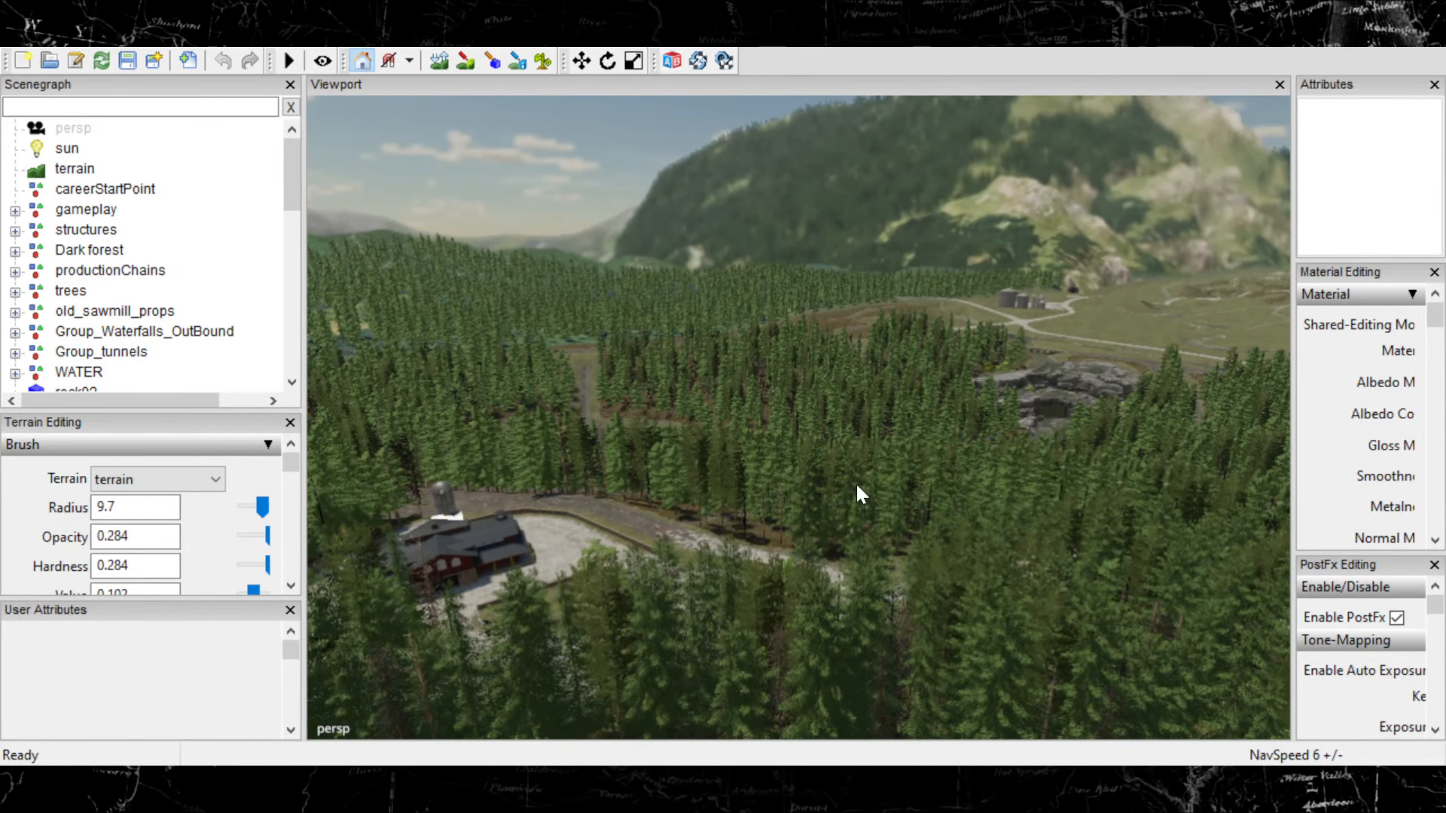
pyautogui.scroll(-6, 857, 484)
pyautogui.keyDown('alt'); pyautogui.moveTo(856, 484); pyautogui.dragTo(1064, 495); pyautogui.keyUp('alt')
pyautogui.keyDown('alt'); pyautogui.moveTo(1017, 334); pyautogui.dragTo(869, 446); pyautogui.keyUp('alt')
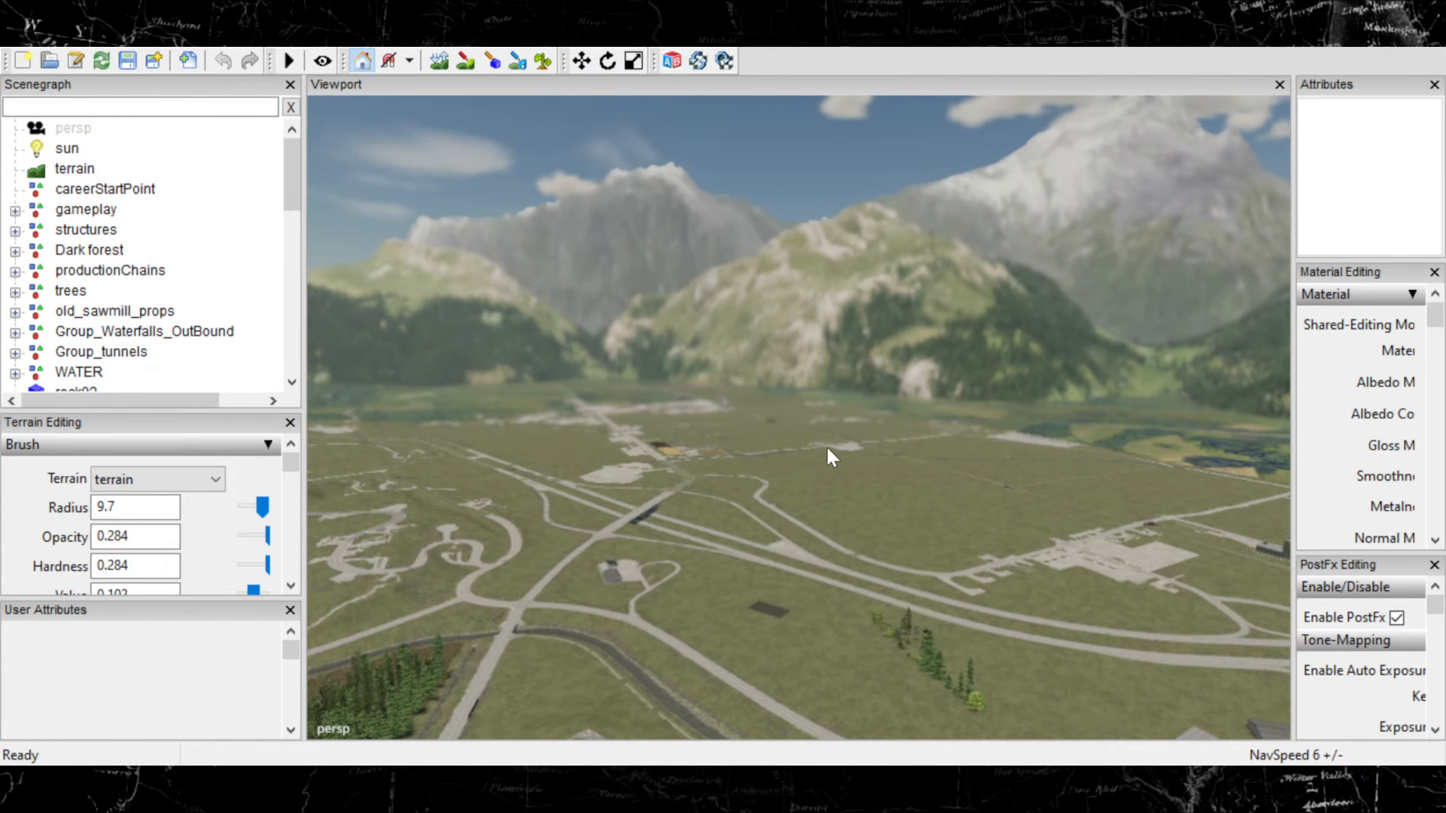
# - Examine the road network across the valley and the main road beside the sawmill from above
pyautogui.keyDown('alt'); pyautogui.moveTo(829, 451); pyautogui.dragTo(681, 600); pyautogui.keyUp('alt')
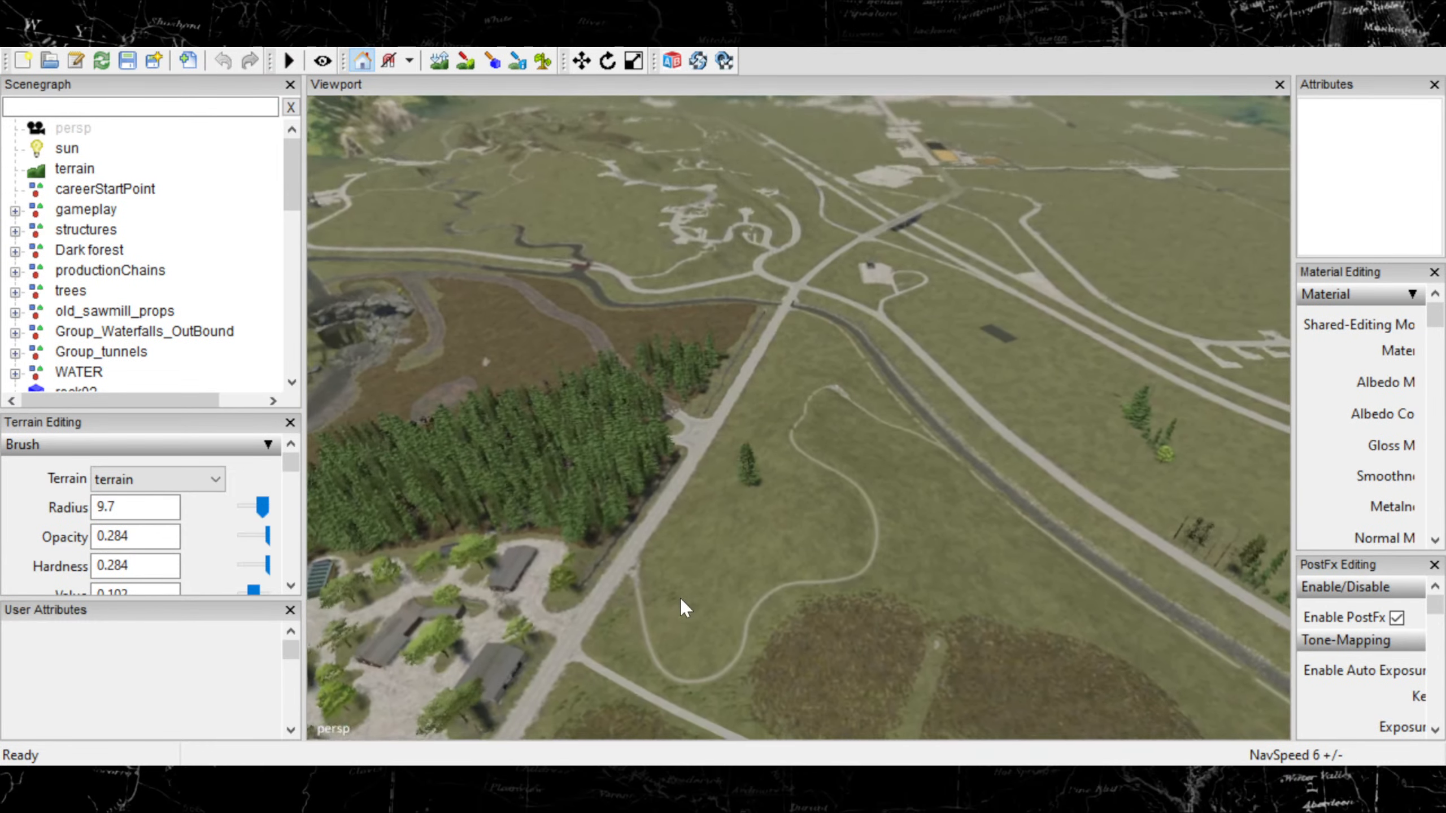
pyautogui.keyDown('alt'); pyautogui.moveTo(797, 540); pyautogui.dragTo(805, 540); pyautogui.keyUp('alt')
pyautogui.keyDown('alt'); pyautogui.moveTo(684, 549); pyautogui.dragTo(761, 481); pyautogui.keyUp('alt')
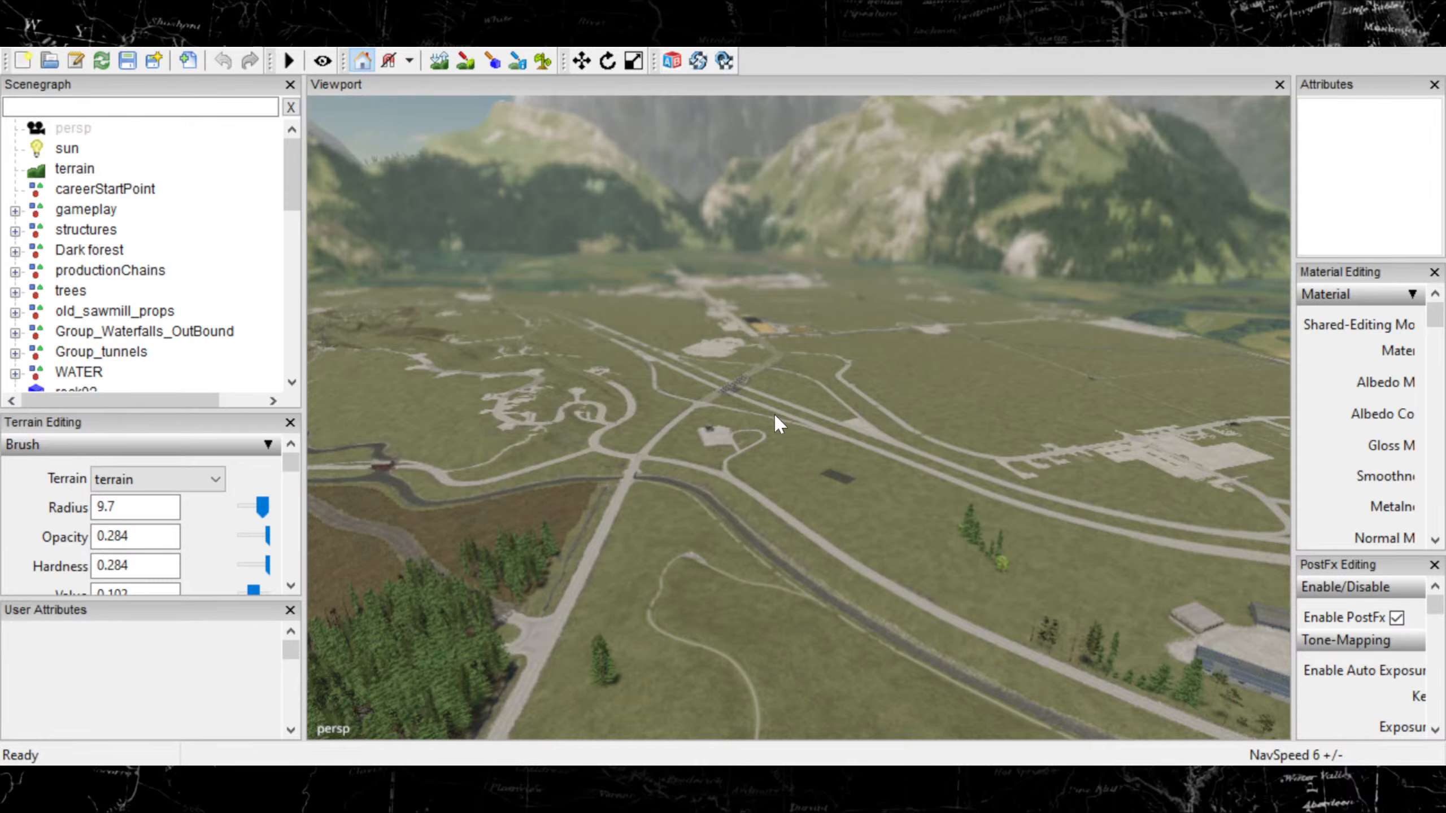
pyautogui.keyDown('alt'); pyautogui.moveTo(834, 343); pyautogui.dragTo(475, 477); pyautogui.keyUp('alt')
pyautogui.keyDown('alt'); pyautogui.moveTo(676, 555); pyautogui.dragTo(745, 554); pyautogui.keyUp('alt')
pyautogui.scroll(3, 632, 534)
pyautogui.scroll(4, 745, 554)
pyautogui.scroll(5, 743, 553)
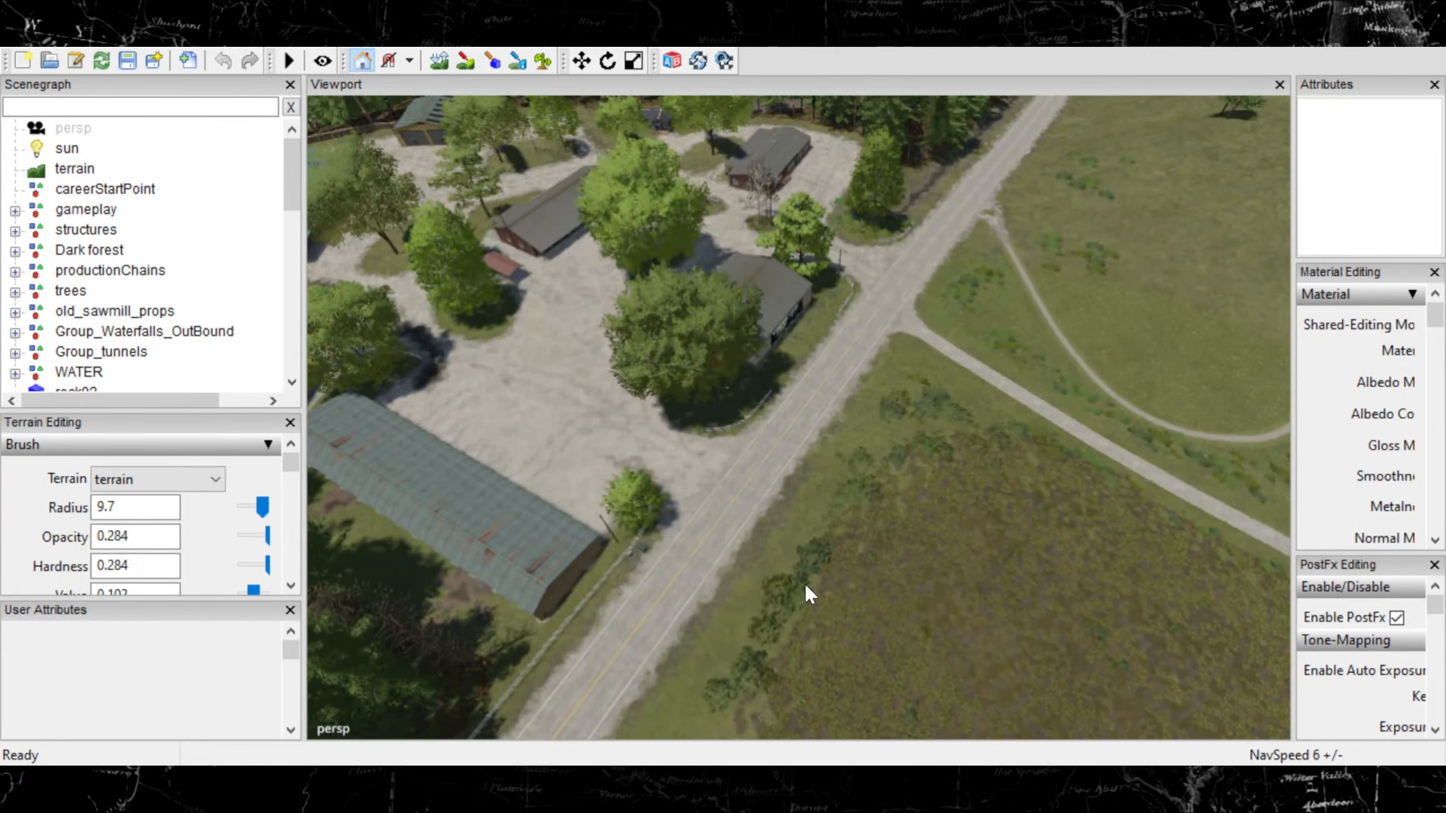
pyautogui.scroll(6, 669, 577)
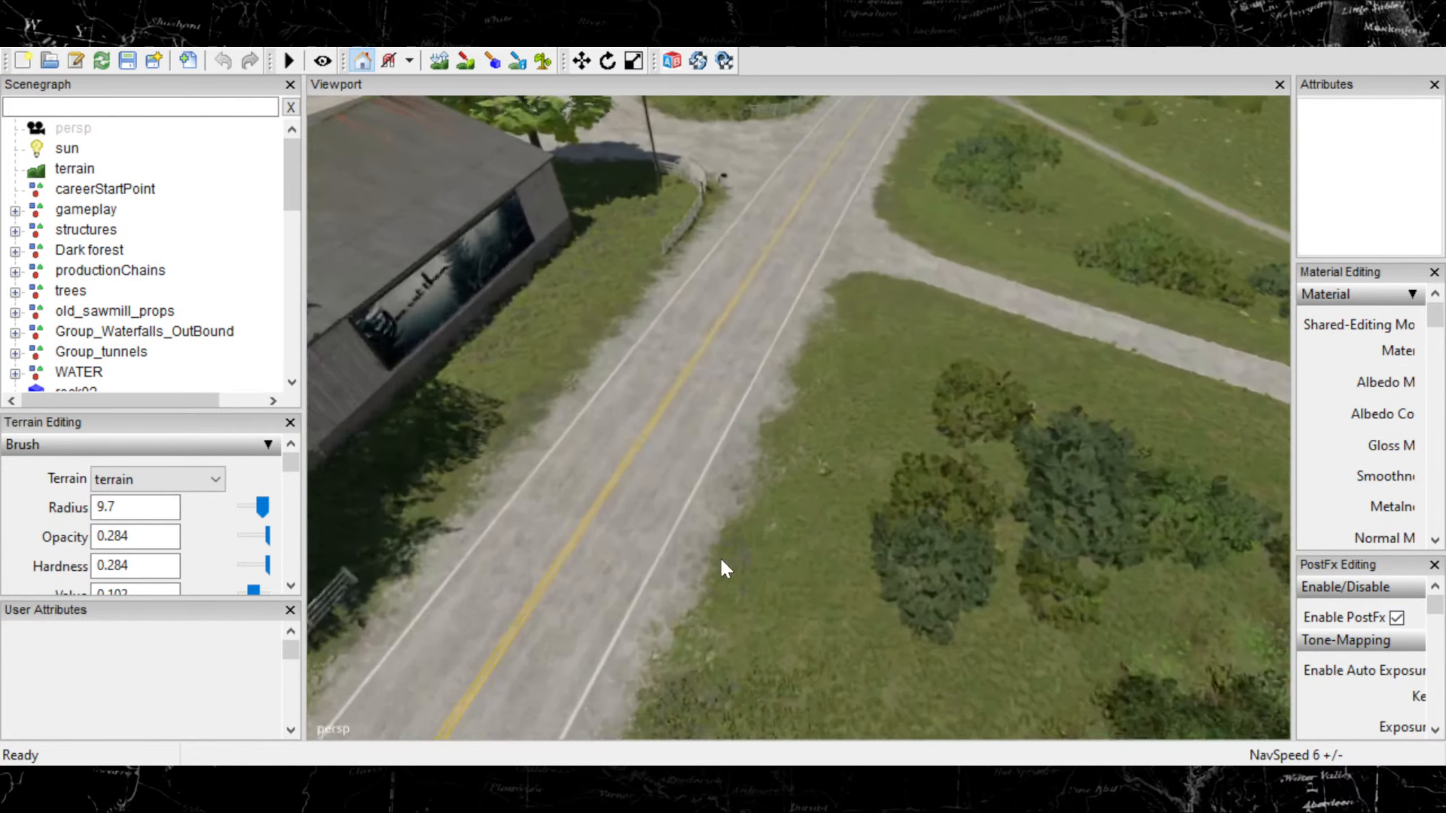
# - Inspect the winding path, bushes and open meadow across the road from the sawmill
pyautogui.keyDown('alt'); pyautogui.moveTo(721, 558); pyautogui.dragTo(1025, 444); pyautogui.keyUp('alt')
pyautogui.moveTo(646, 531)
pyautogui.keyDown('alt'); pyautogui.mouseDown()
pyautogui.moveTo(942, 443)
pyautogui.moveTo(802, 538)
pyautogui.moveTo(816, 590)
pyautogui.moveTo(762, 538)
pyautogui.moveTo(698, 510)
pyautogui.moveTo(618, 547)
pyautogui.moveTo(657, 508)
pyautogui.mouseUp(); pyautogui.keyUp('alt')
pyautogui.scroll(4, 618, 546)
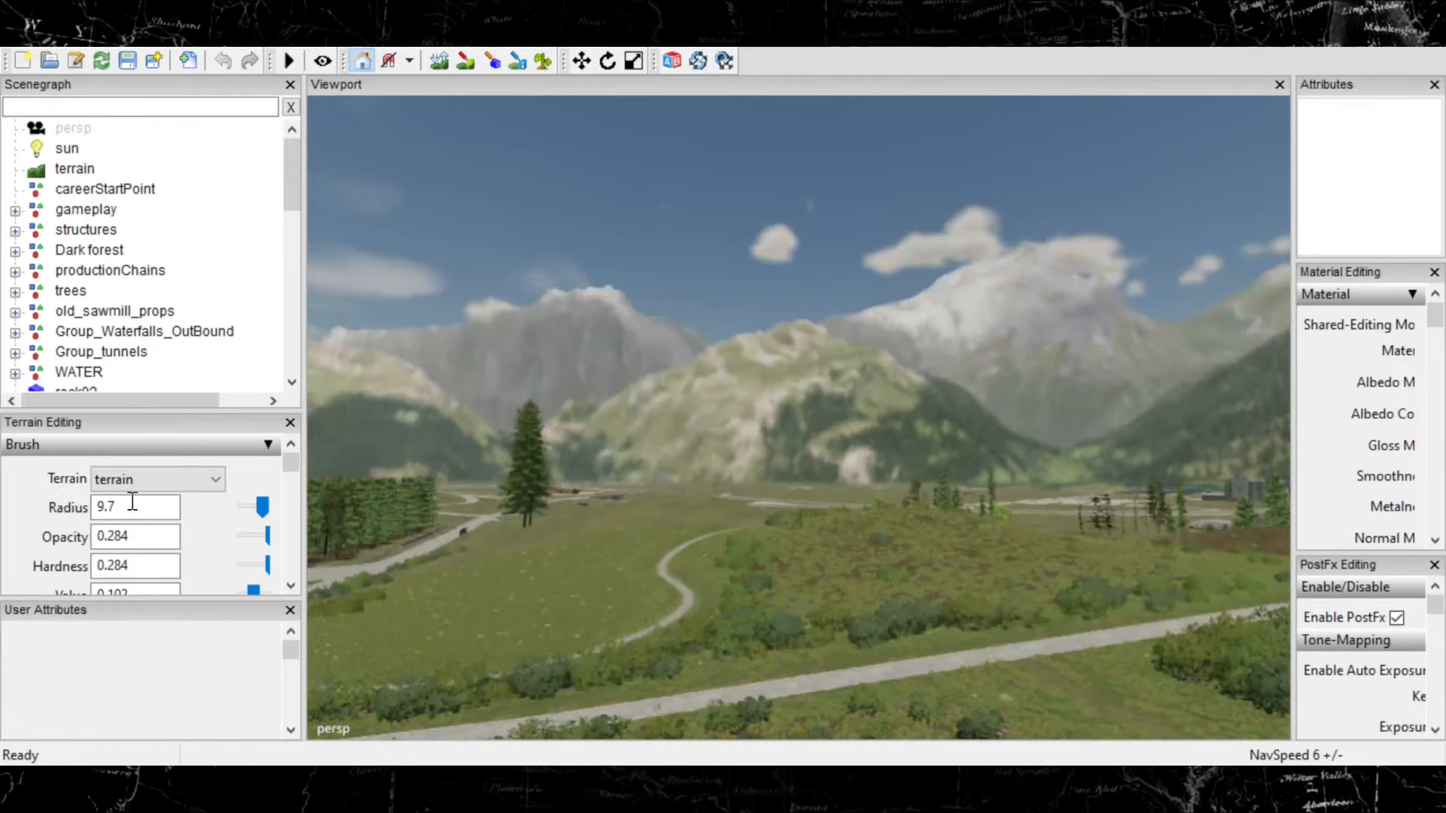
pyautogui.moveTo(630, 596)
pyautogui.keyDown('alt'); pyautogui.mouseDown()
pyautogui.moveTo(635, 660)
pyautogui.moveTo(353, 621)
pyautogui.mouseUp(); pyautogui.keyUp('alt')
pyautogui.scroll(3, 635, 660)
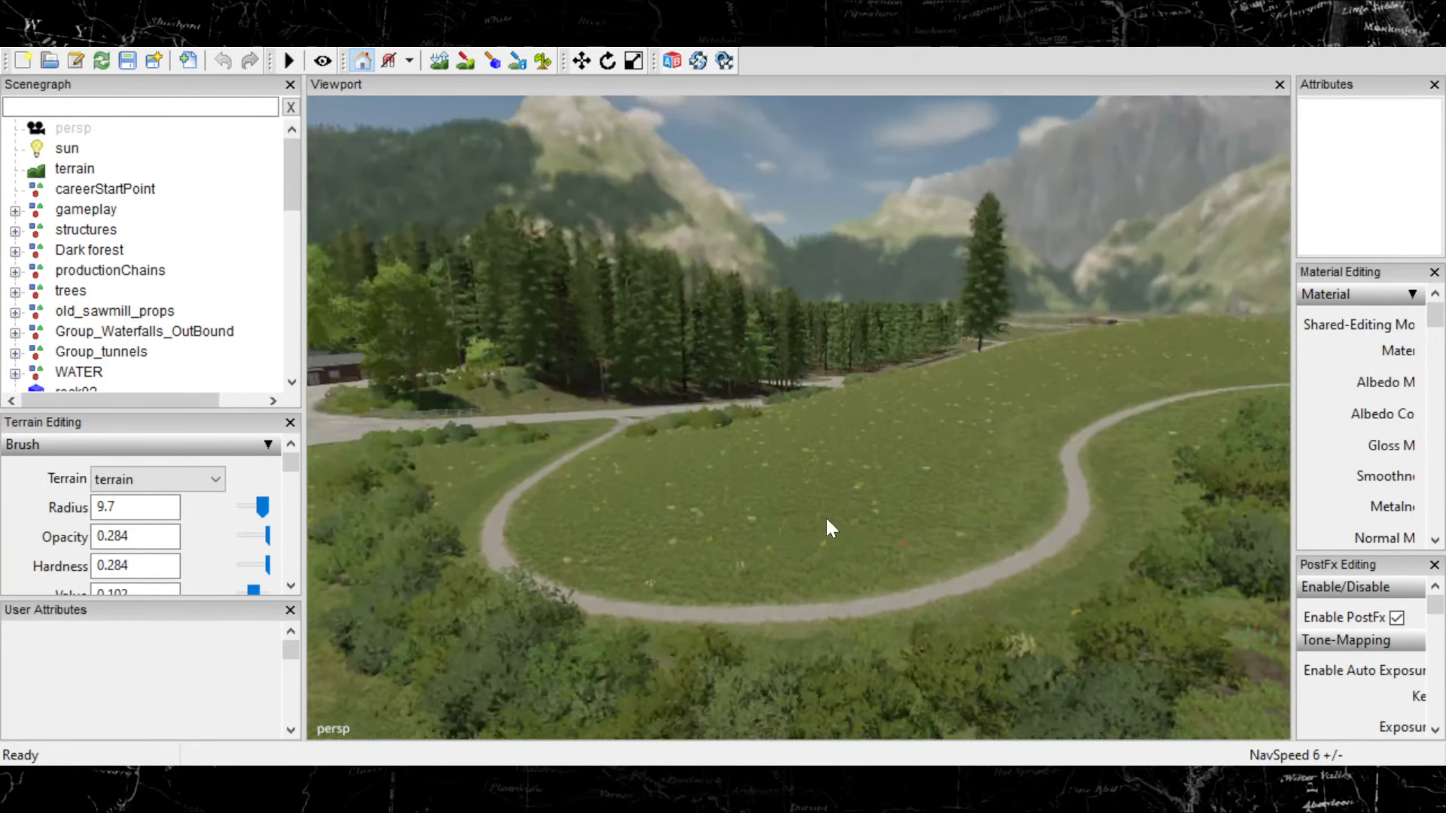
pyautogui.moveTo(824, 515)
pyautogui.keyDown('alt'); pyautogui.mouseDown()
pyautogui.moveTo(540, 489)
pyautogui.moveTo(576, 464)
pyautogui.moveTo(583, 501)
pyautogui.moveTo(748, 499)
pyautogui.moveTo(815, 540)
pyautogui.moveTo(690, 535)
pyautogui.mouseUp(); pyautogui.keyUp('alt')
pyautogui.scroll(5, 576, 465)
pyautogui.press('w')
pyautogui.moveTo(757, 491)
pyautogui.mouseDown(button='right')
pyautogui.moveTo(683, 407)
pyautogui.moveTo(553, 489)
pyautogui.moveTo(590, 497)
pyautogui.moveTo(407, 544)
pyautogui.moveTo(845, 536)
pyautogui.moveTo(619, 514)
pyautogui.moveTo(555, 489)
pyautogui.moveTo(422, 502)
pyautogui.moveTo(905, 478)
pyautogui.moveTo(671, 501)
pyautogui.moveTo(851, 564)
pyautogui.moveTo(680, 521)
pyautogui.moveTo(763, 611)
pyautogui.moveTo(777, 519)
pyautogui.moveTo(710, 483)
pyautogui.moveTo(579, 513)
pyautogui.moveTo(766, 581)
pyautogui.moveTo(775, 542)
pyautogui.moveTo(756, 531)
pyautogui.mouseUp(button='right')
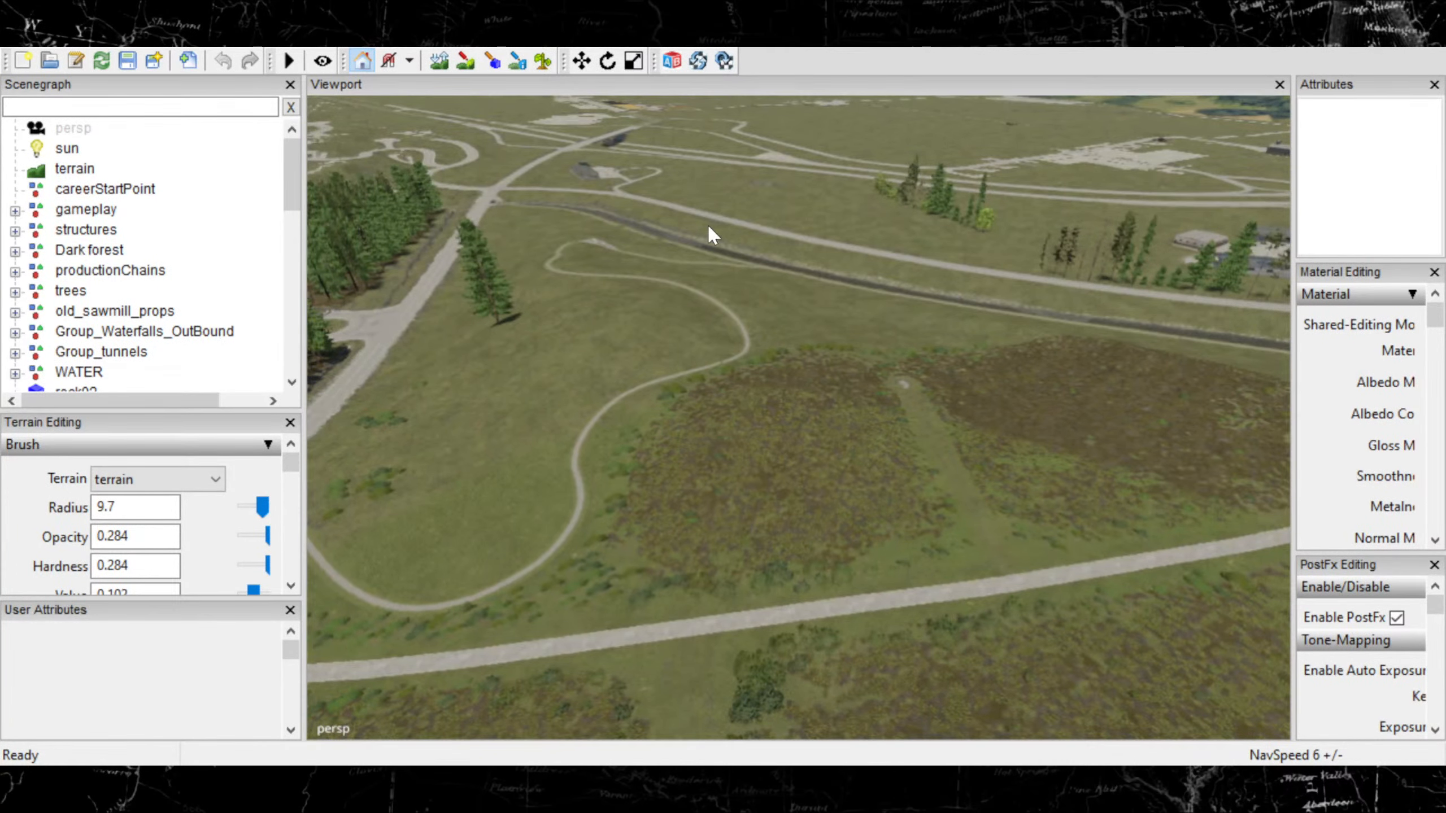
# - Select the straight gravel path's mesh to locate it in the scenegraph, clear the selection and collapse the structures group
pyautogui.moveTo(796, 451)
pyautogui.mouseDown(button='right')
pyautogui.moveTo(636, 416)
pyautogui.moveTo(540, 448)
pyautogui.moveTo(437, 439)
pyautogui.moveTo(1153, 362)
pyautogui.moveTo(923, 380)
pyautogui.moveTo(1141, 466)
pyautogui.moveTo(865, 355)
pyautogui.moveTo(759, 471)
pyautogui.moveTo(516, 540)
pyautogui.moveTo(526, 568)
pyautogui.moveTo(651, 393)
pyautogui.mouseUp(button='right')
pyautogui.moveTo(954, 286); pyautogui.dragTo(601, 617, button='right')
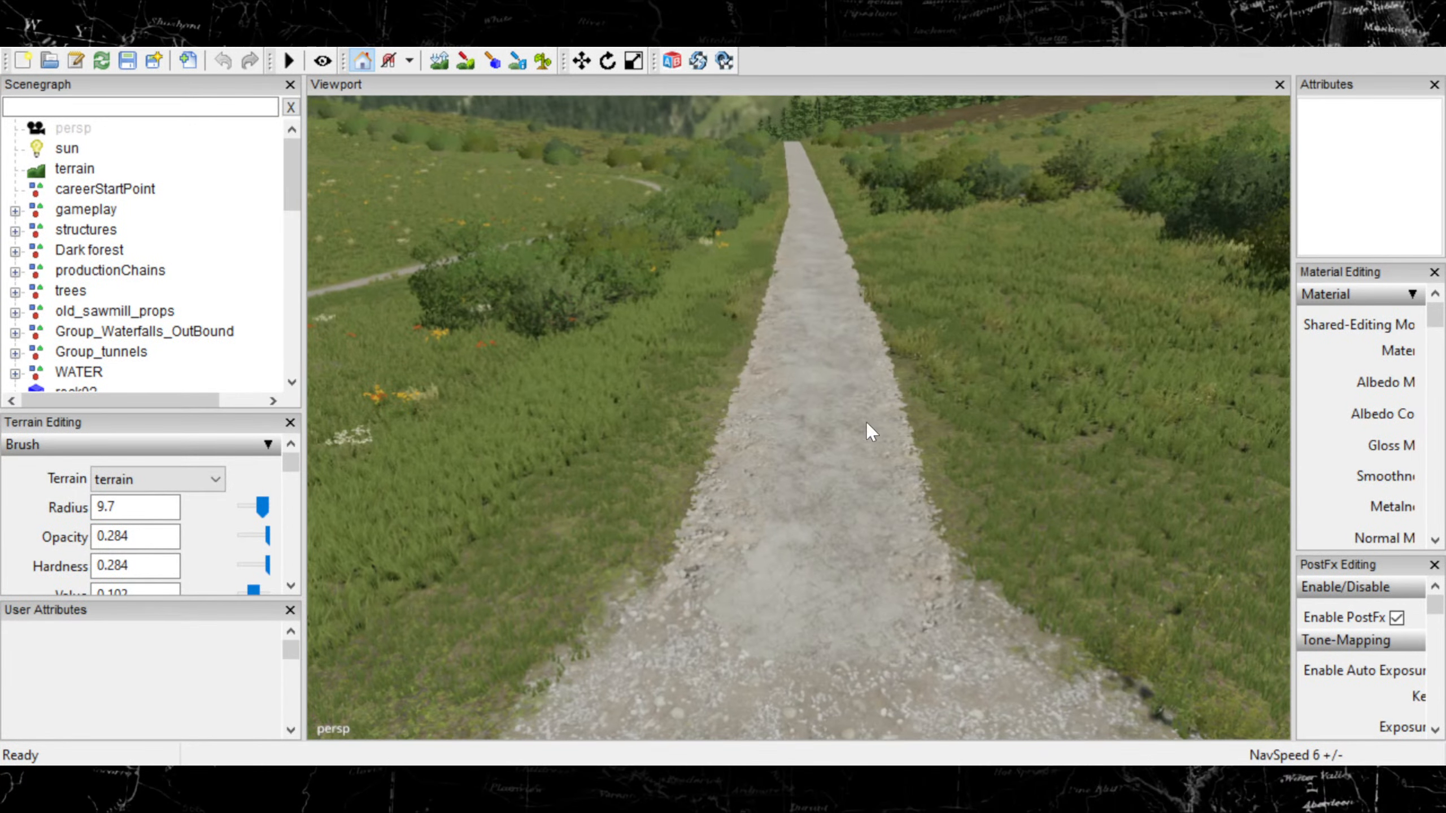
pyautogui.click(876, 464)
pyautogui.moveTo(901, 516); pyautogui.dragTo(652, 520, button='right')
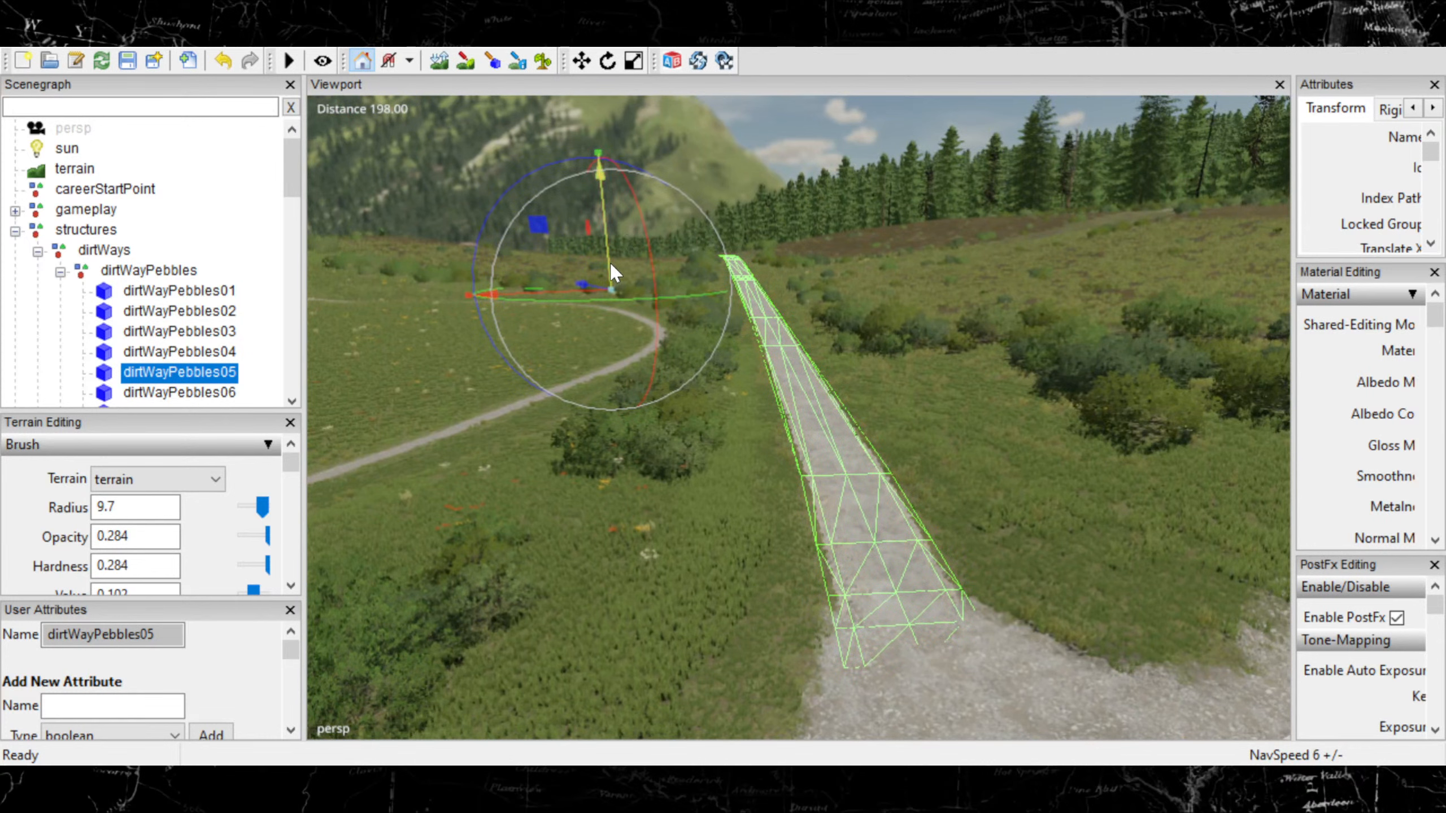
pyautogui.click(254, 188)
pyautogui.click(70, 299)
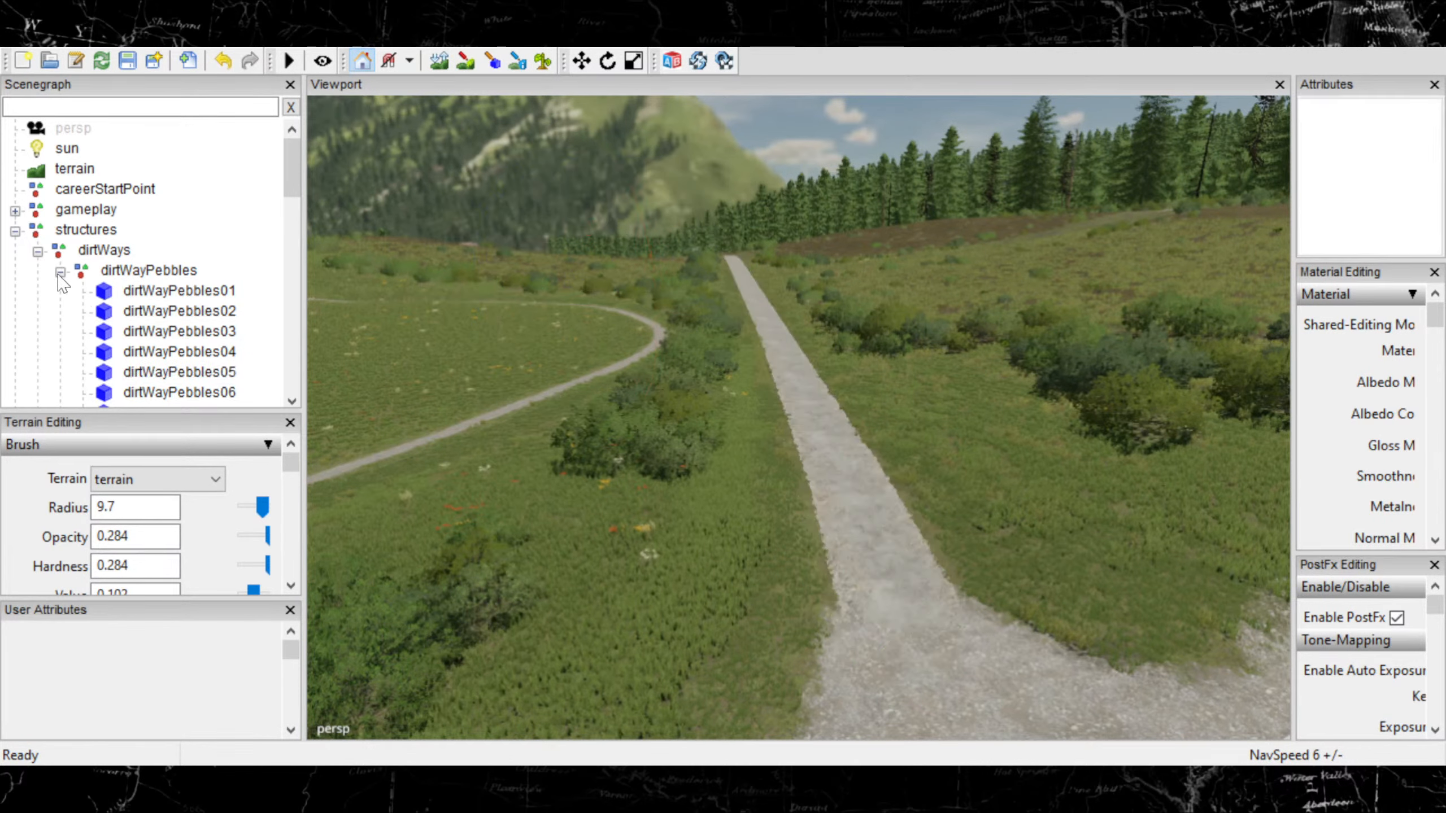
pyautogui.click(59, 272)
pyautogui.click(38, 252)
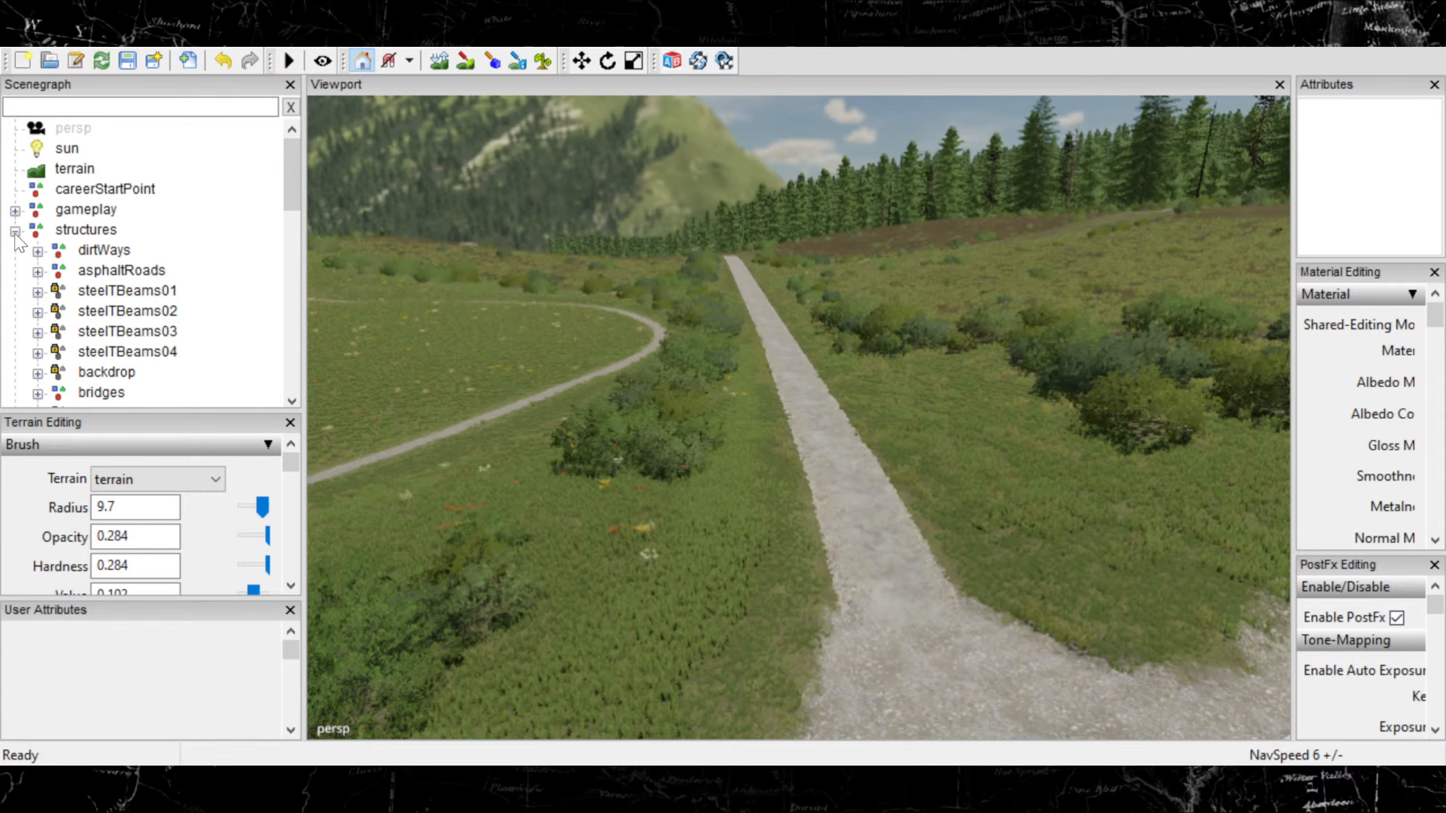
pyautogui.click(15, 231)
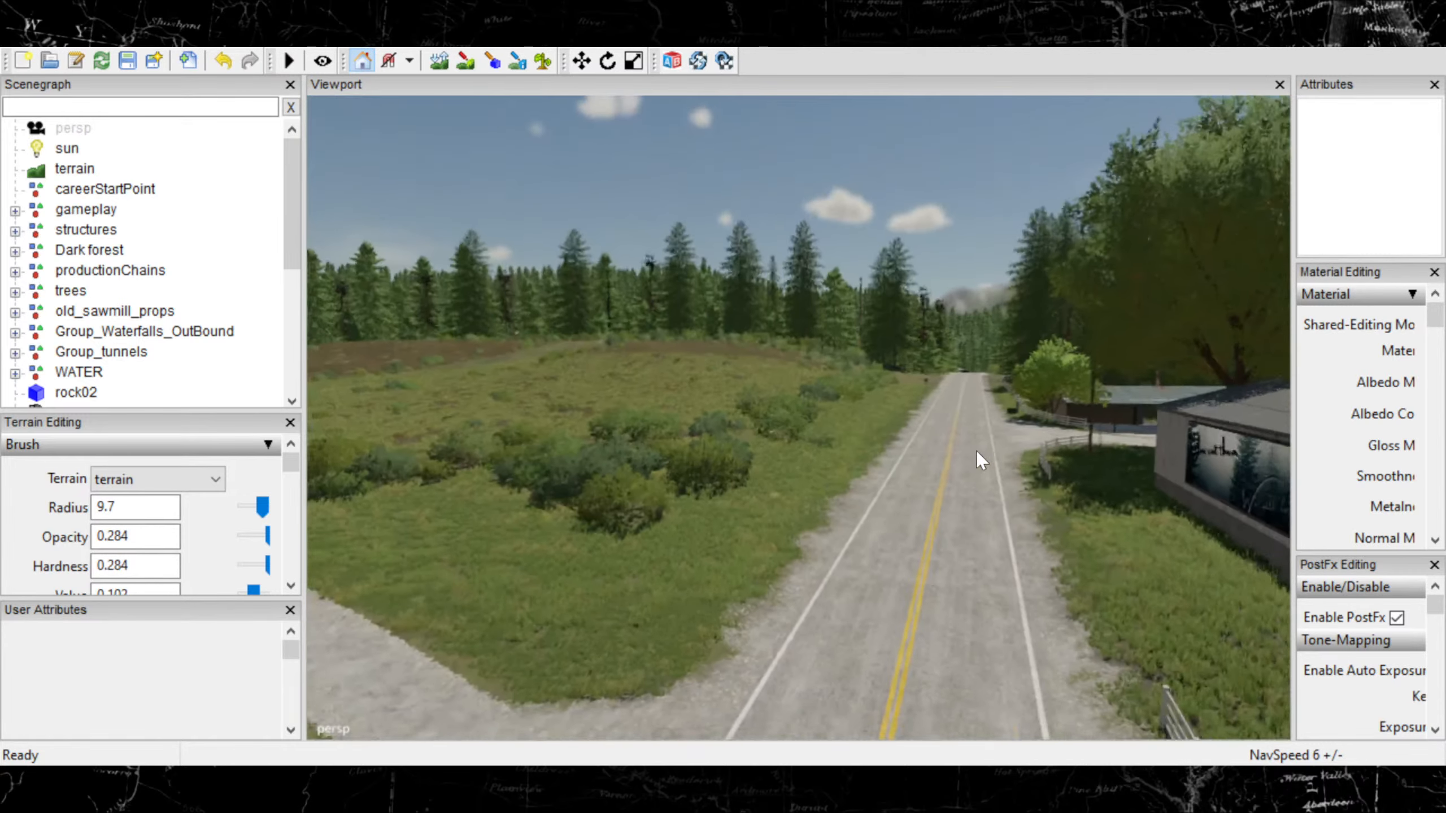
# - Inspect the painted ground foliage in the clearing up close, including the leafy plants, grasses and fallen branches
pyautogui.press('w')
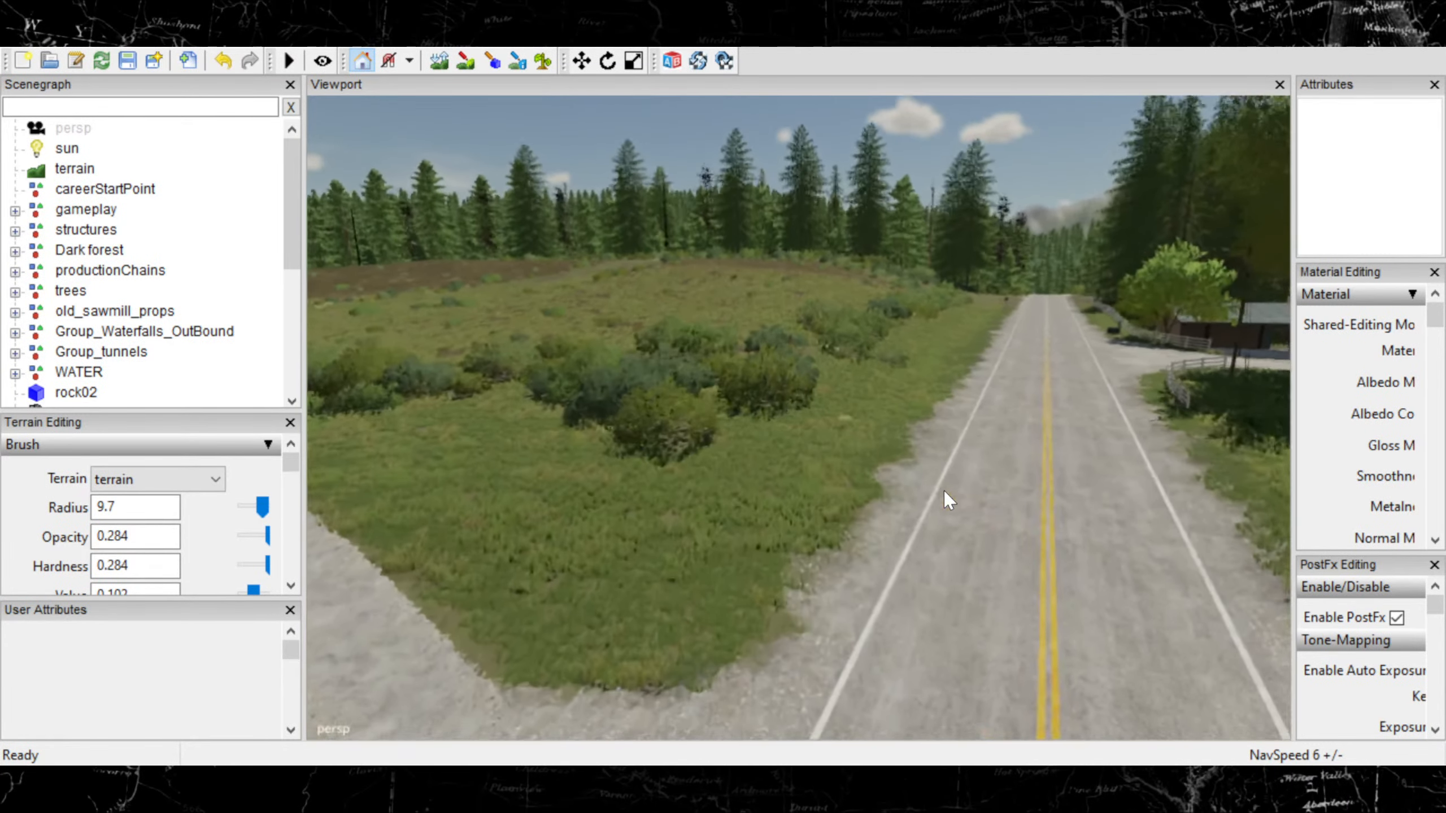
pyautogui.press('w')
pyautogui.keyDown('alt'); pyautogui.moveTo(788, 483); pyautogui.dragTo(728, 550); pyautogui.keyUp('alt')
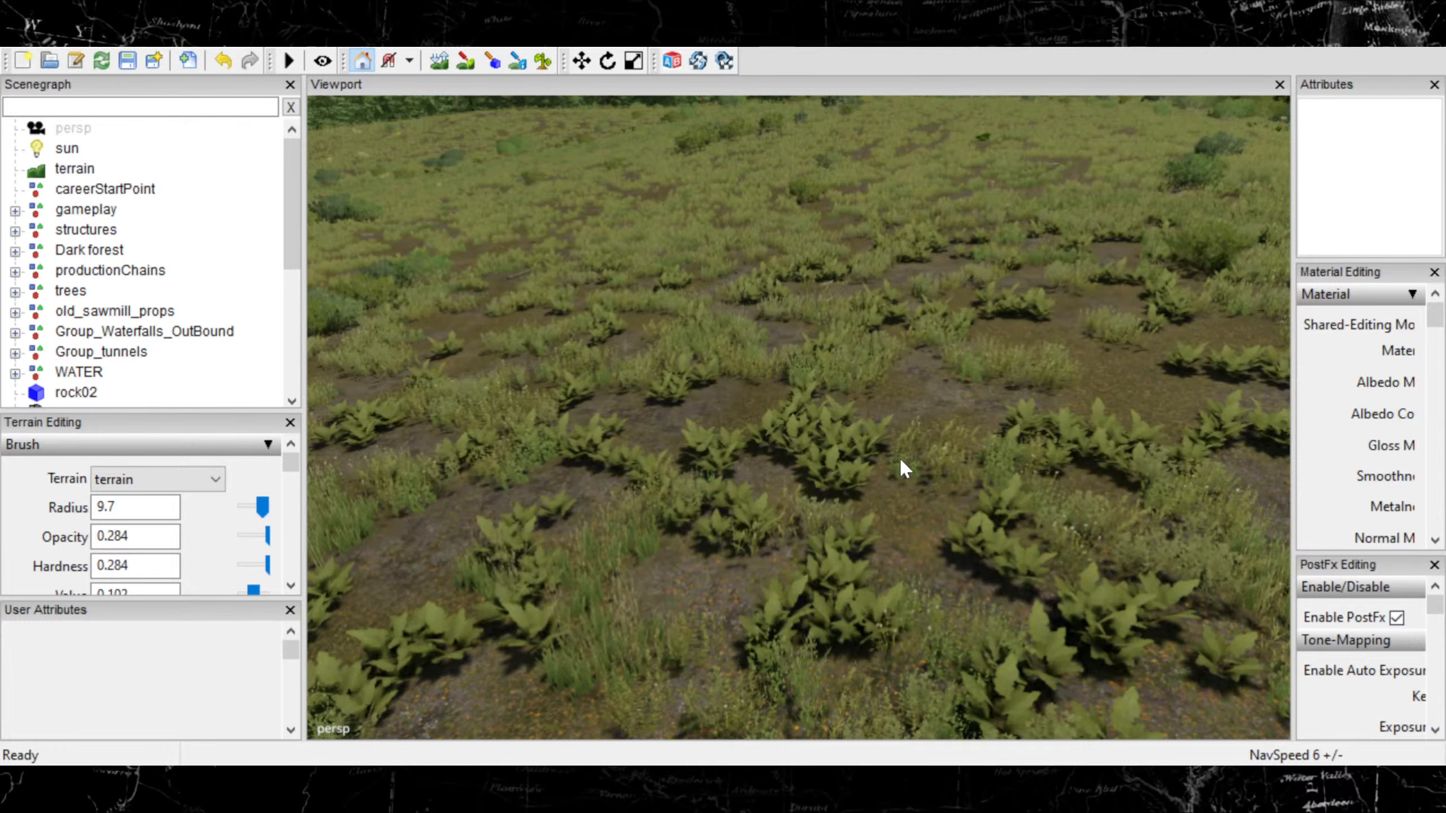
pyautogui.scroll(8, 797, 457)
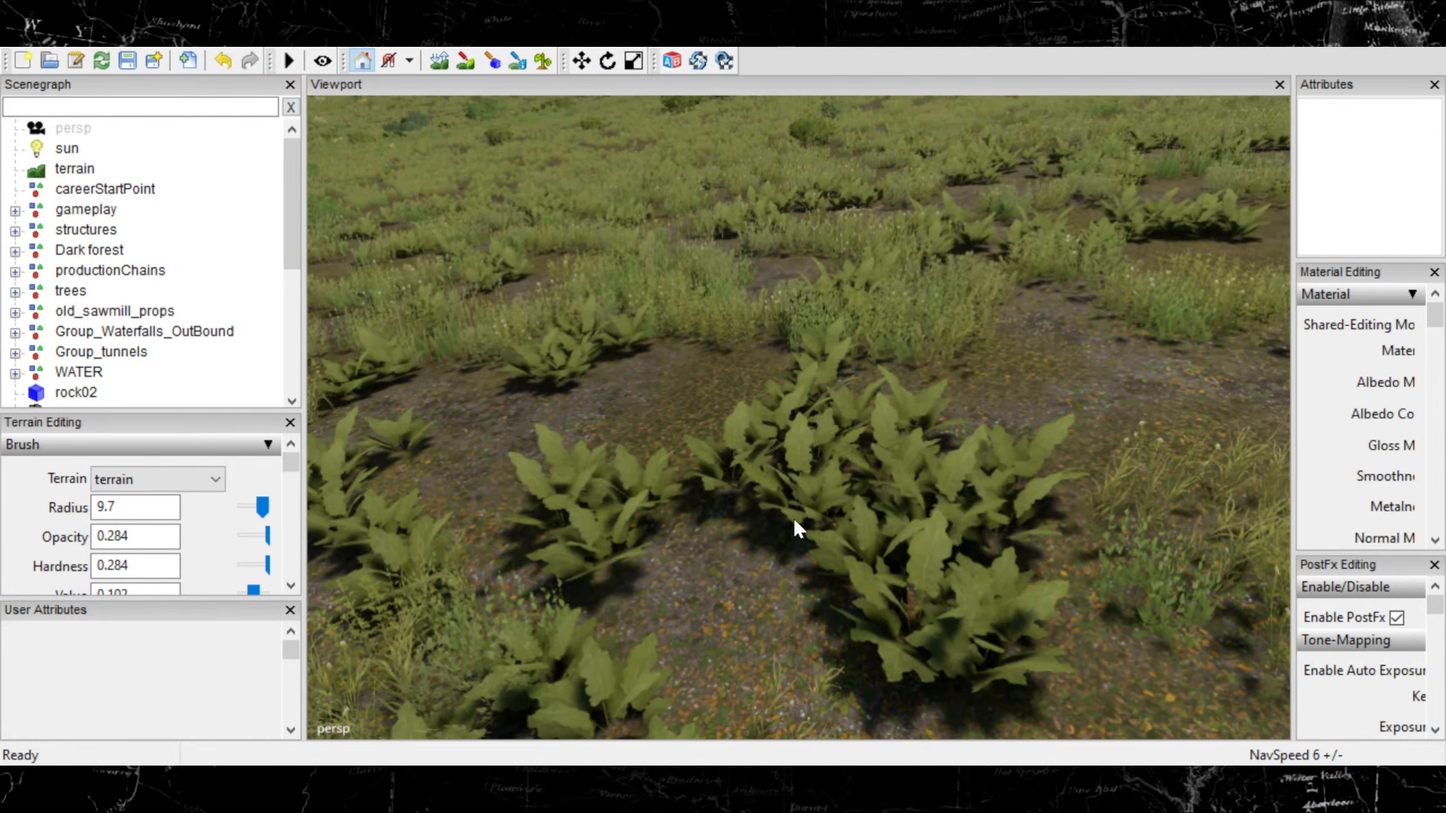
pyautogui.keyDown('alt'); pyautogui.moveTo(870, 470); pyautogui.dragTo(919, 505); pyautogui.keyUp('alt')
pyautogui.scroll(4, 809, 453)
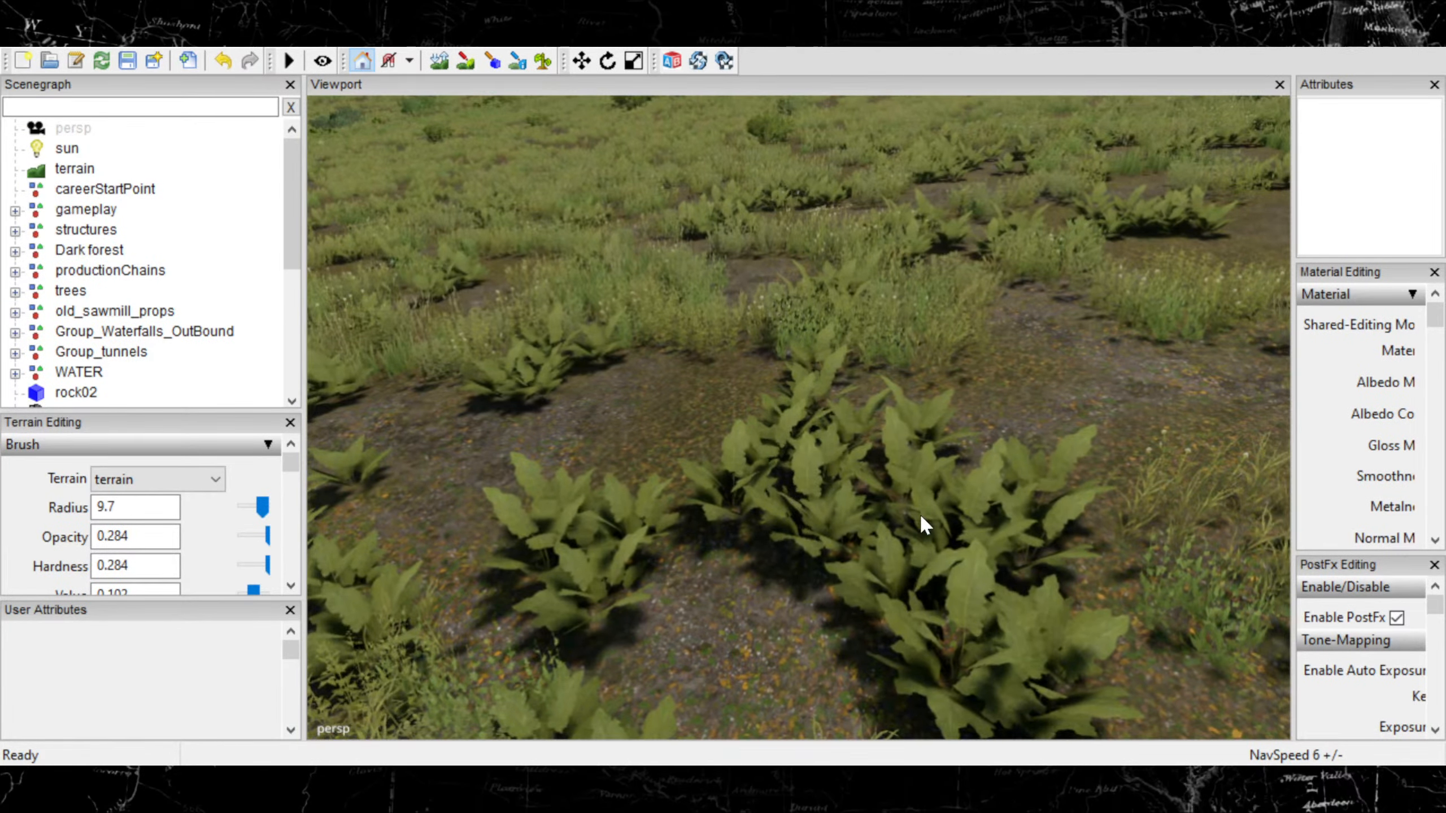
pyautogui.scroll(-6, 963, 425)
pyautogui.keyDown('alt'); pyautogui.moveTo(962, 426); pyautogui.dragTo(710, 365); pyautogui.keyUp('alt')
pyautogui.scroll(-3, 798, 380)
pyautogui.scroll(-6, 797, 381)
pyautogui.scroll(10, 706, 357)
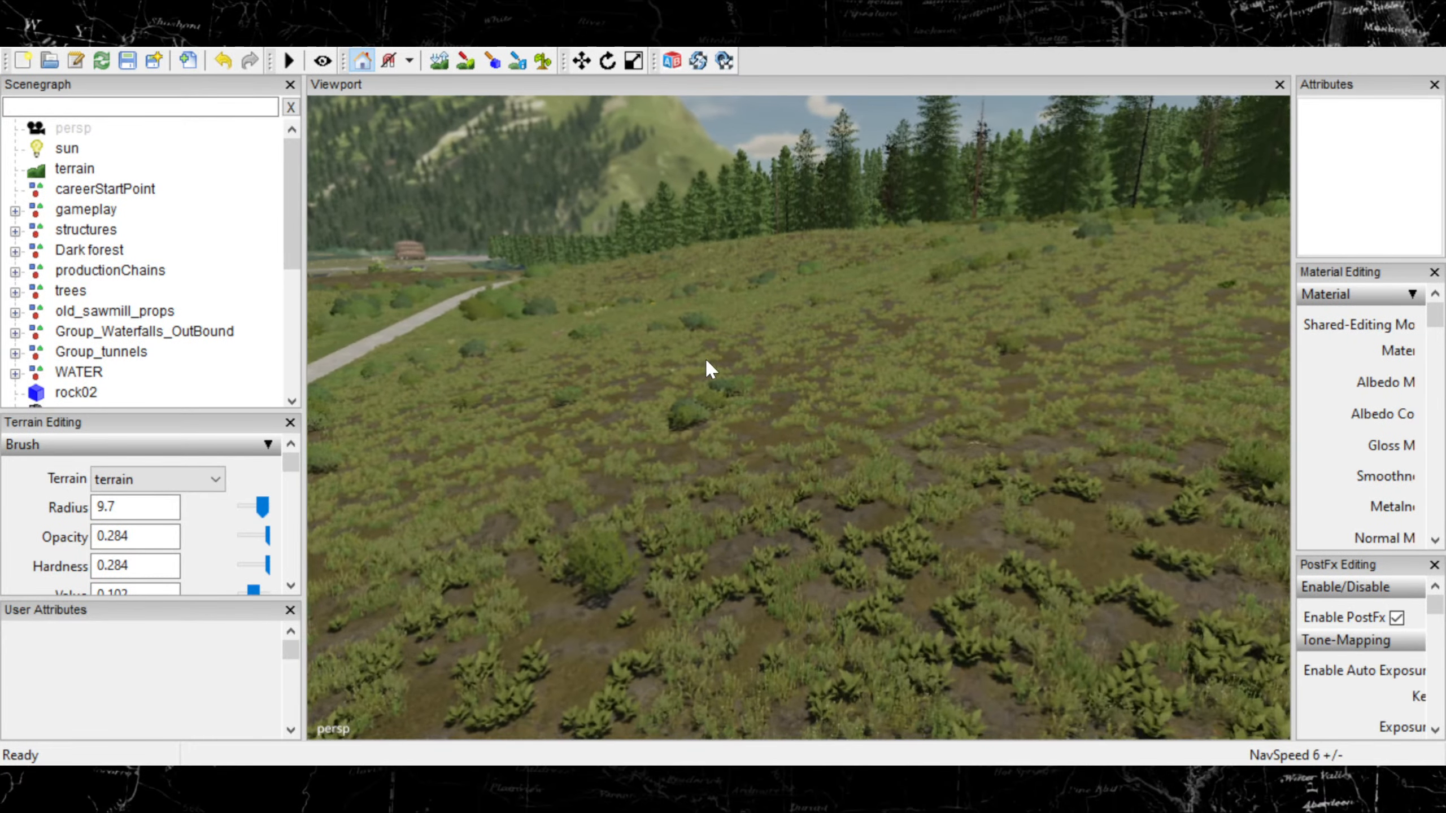
pyautogui.scroll(3, 735, 337)
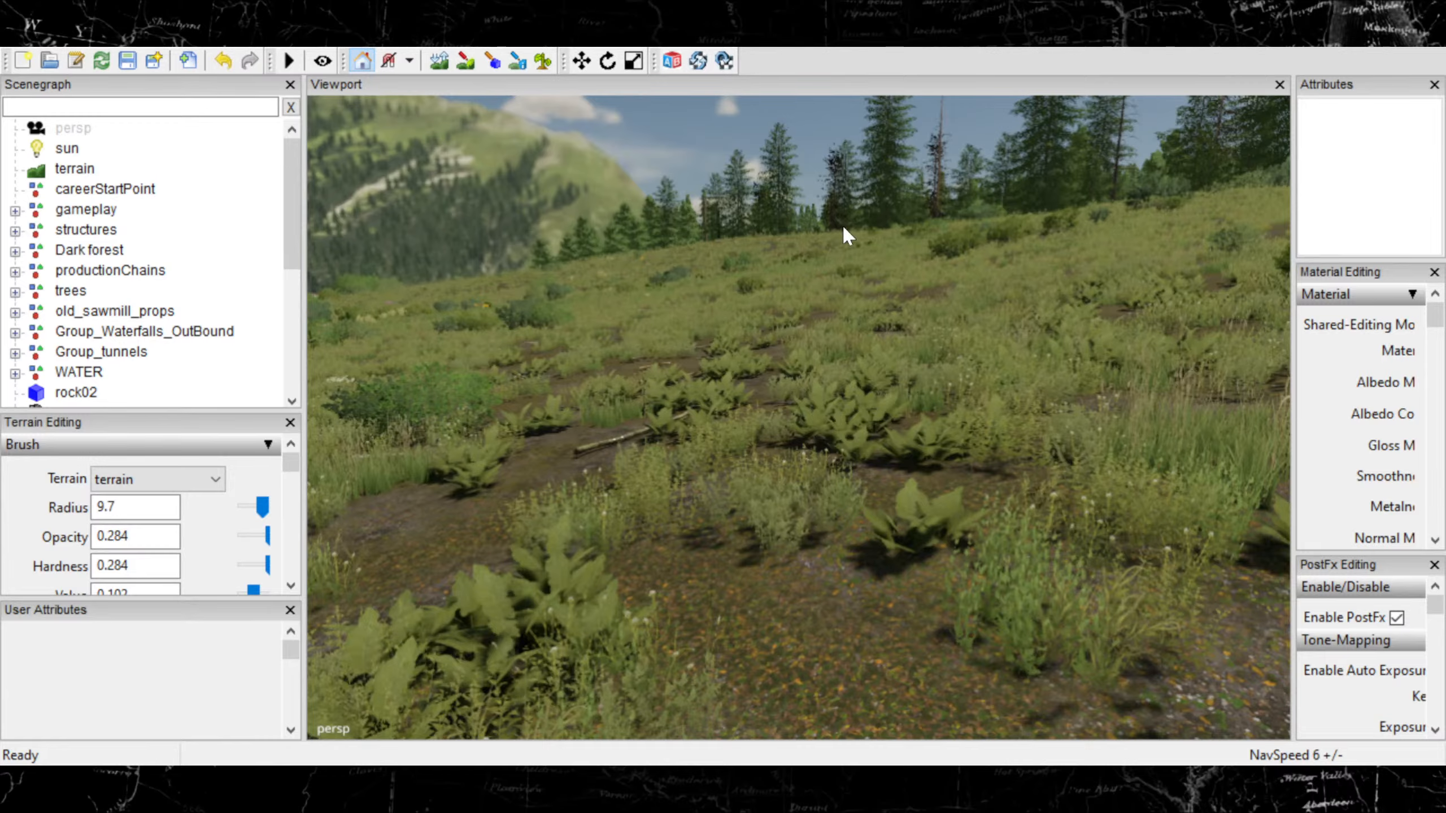
pyautogui.scroll(-10, 599, 490)
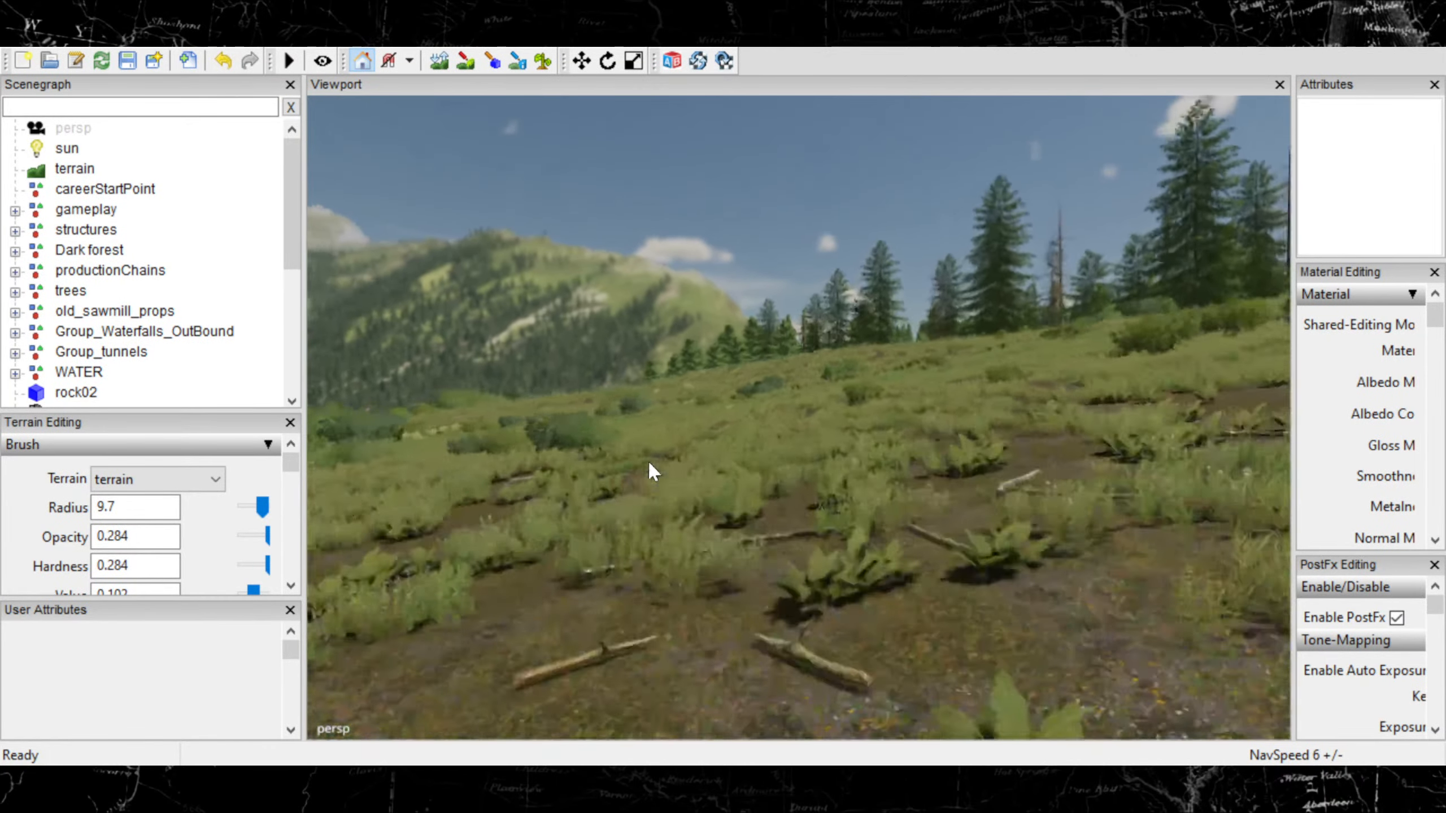
pyautogui.scroll(10, 577, 436)
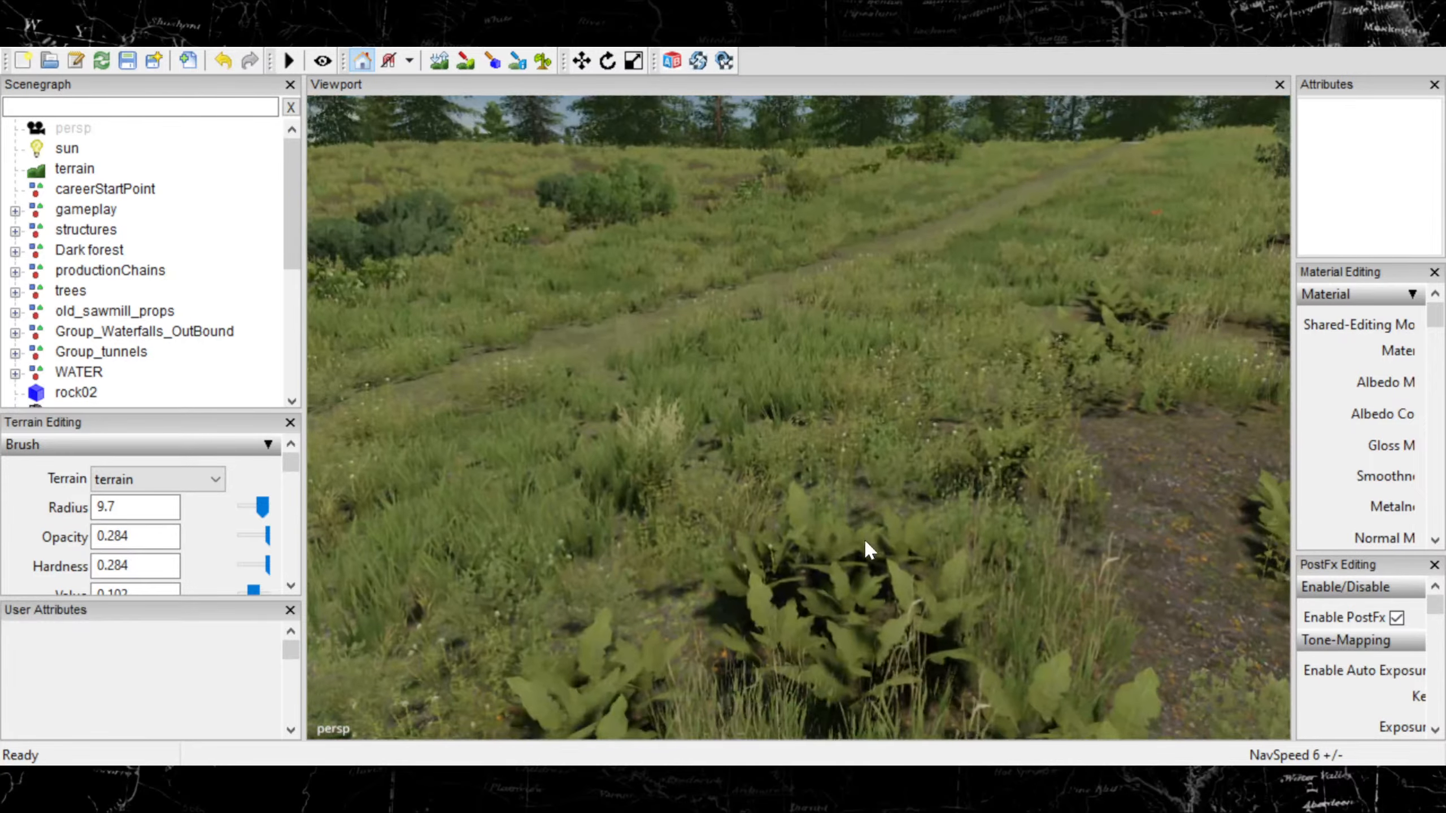
# - Examine the grassy track through the clearing and the main road along the forest edge
pyautogui.scroll(-5, 646, 447)
pyautogui.keyDown('alt'); pyautogui.moveTo(646, 446); pyautogui.dragTo(991, 402); pyautogui.keyUp('alt')
pyautogui.keyDown('alt'); pyautogui.moveTo(701, 496); pyautogui.dragTo(393, 596); pyautogui.keyUp('alt')
pyautogui.scroll(10, 881, 482)
pyautogui.scroll(-5, 896, 391)
pyautogui.scroll(-5, 393, 596)
pyautogui.keyDown('alt'); pyautogui.moveTo(804, 481); pyautogui.dragTo(461, 325); pyautogui.keyUp('alt')
pyautogui.keyDown('alt'); pyautogui.moveTo(800, 643); pyautogui.dragTo(1114, 617); pyautogui.keyUp('alt')
pyautogui.scroll(3, 773, 593)
pyautogui.scroll(3, 714, 578)
pyautogui.scroll(3, 1113, 618)
pyautogui.keyDown('alt'); pyautogui.moveTo(711, 553); pyautogui.dragTo(289, 536); pyautogui.keyUp('alt')
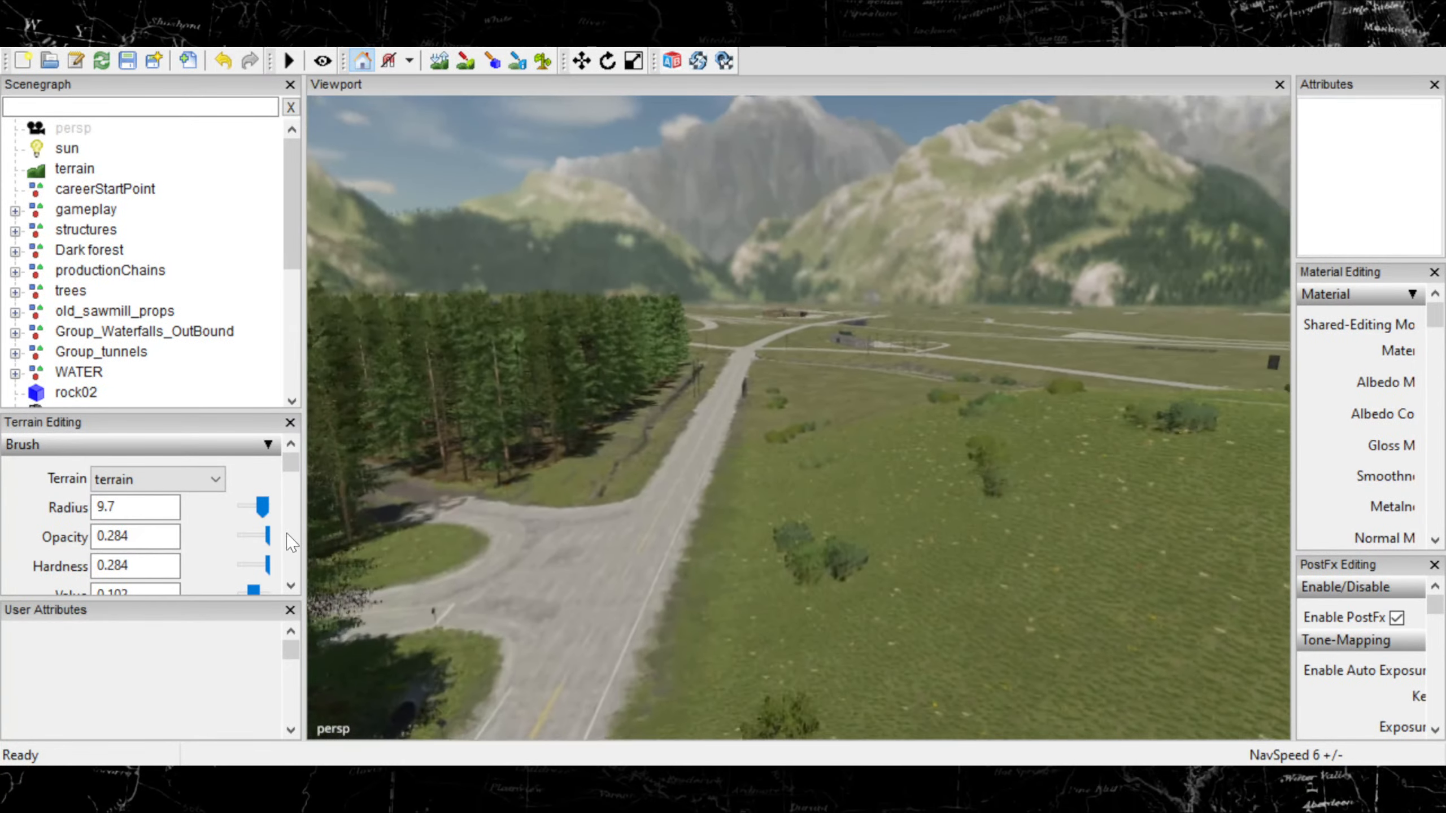
# - Inspect the flowering meadow, bushes and gravel path beside the main road up close
pyautogui.scroll(4, 290, 536)
pyautogui.scroll(3, 863, 620)
pyautogui.keyDown('alt'); pyautogui.moveTo(863, 620); pyautogui.dragTo(905, 678); pyautogui.keyUp('alt')
pyautogui.scroll(4, 847, 644)
pyautogui.scroll(8, 499, 637)
pyautogui.scroll(3, 717, 581)
pyautogui.scroll(5, 734, 549)
pyautogui.scroll(3, 786, 581)
pyautogui.scroll(2, 702, 595)
pyautogui.scroll(3, 657, 599)
pyautogui.scroll(5, 551, 675)
pyautogui.scroll(3, 884, 533)
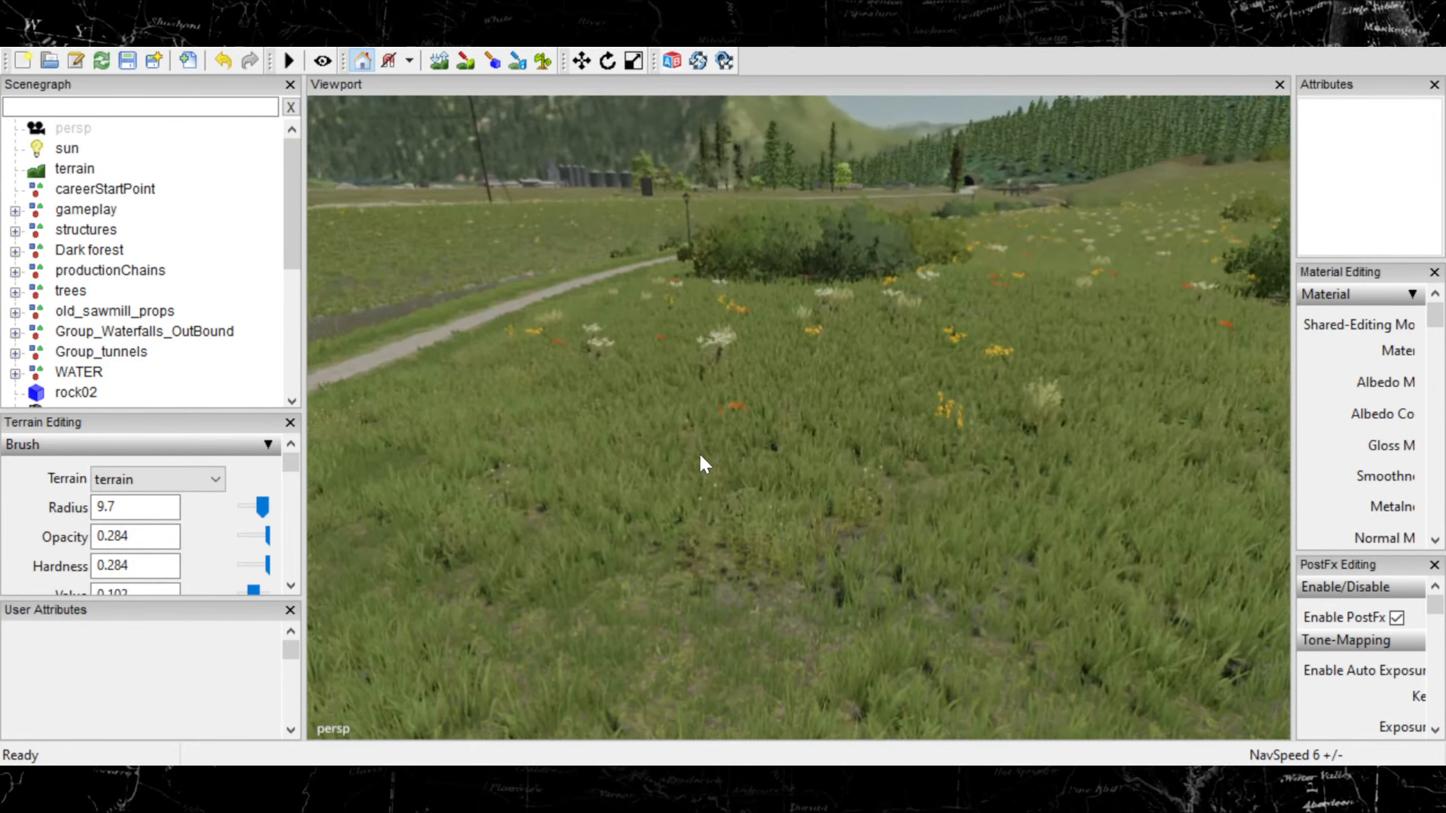
# - Erase a circular patch of ground foliage in the meadow corner between the gravel path and the main road, with a brush radius of 9.2
pyautogui.scroll(-4, 700, 459)
pyautogui.keyDown('alt'); pyautogui.moveTo(700, 459); pyautogui.dragTo(803, 538); pyautogui.keyUp('alt')
pyautogui.click(544, 61)
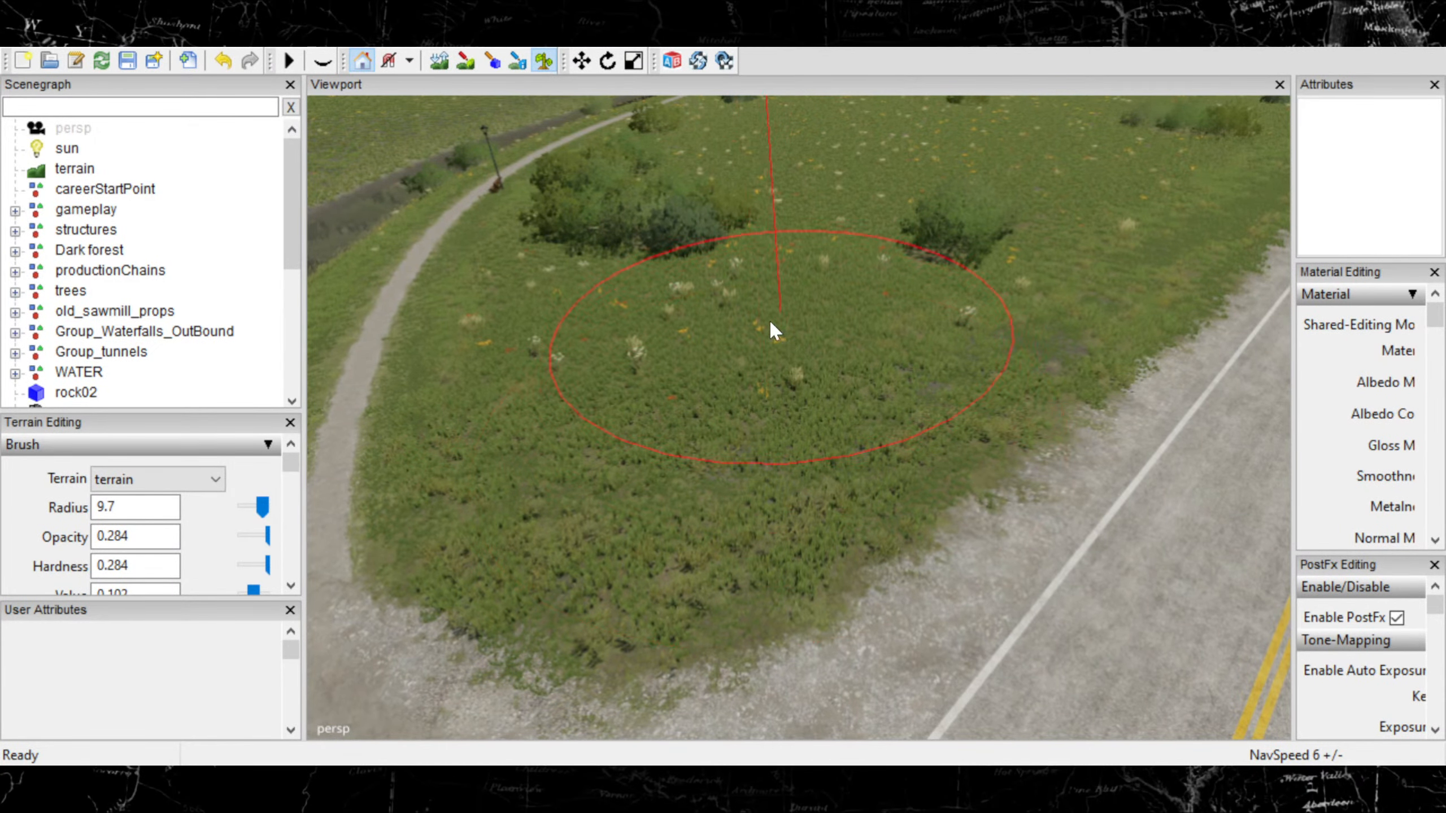
pyautogui.keyDown('alt'); pyautogui.moveTo(675, 473); pyautogui.dragTo(829, 361); pyautogui.keyUp('alt')
pyautogui.keyDown('alt'); pyautogui.moveTo(829, 362); pyautogui.dragTo(772, 444, button='middle'); pyautogui.keyUp('alt')
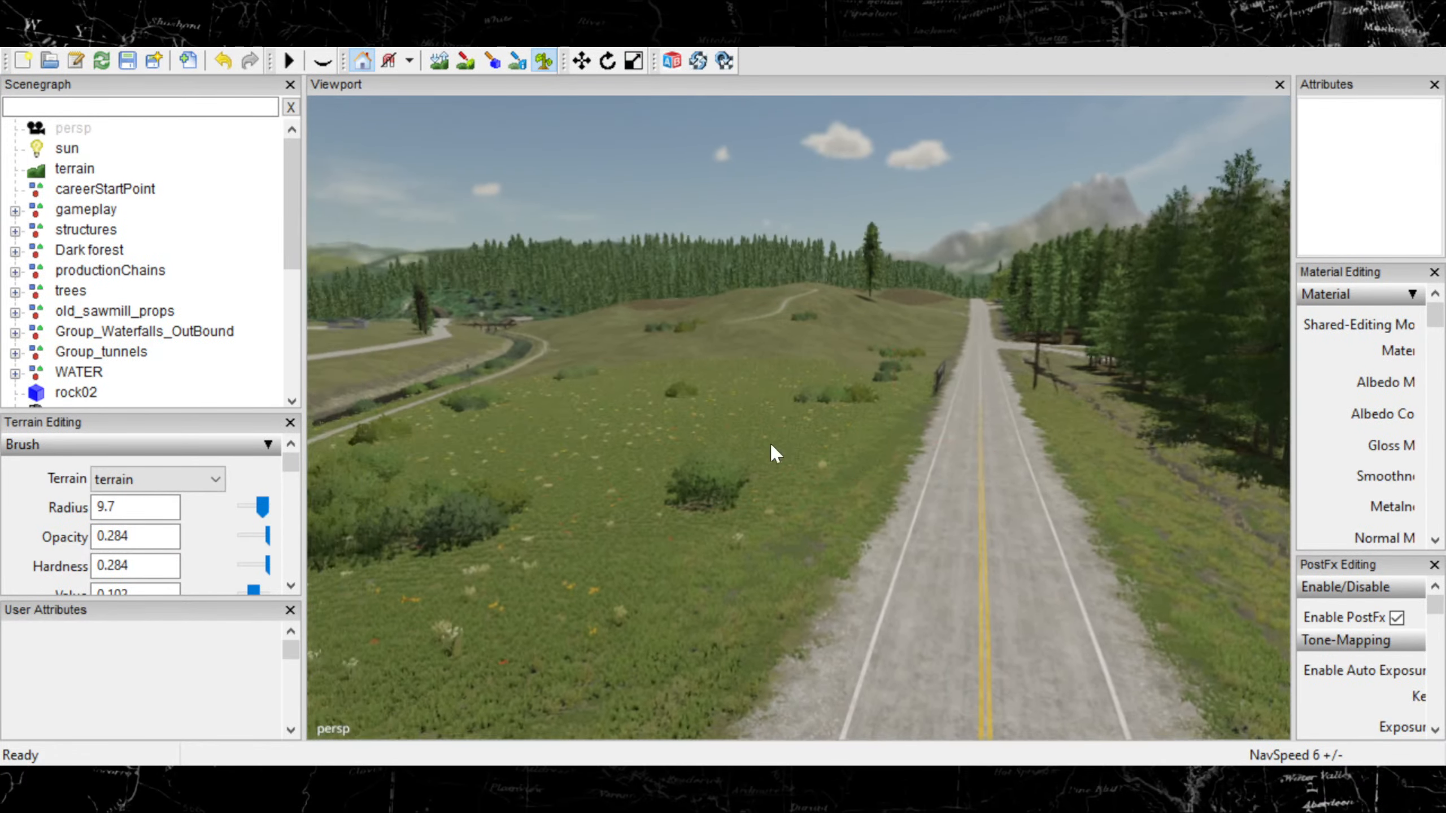
pyautogui.keyDown('alt'); pyautogui.moveTo(771, 445); pyautogui.dragTo(720, 451); pyautogui.keyUp('alt')
pyautogui.keyDown('alt'); pyautogui.moveTo(719, 450); pyautogui.dragTo(768, 495, button='right'); pyautogui.keyUp('alt')
pyautogui.moveTo(772, 325)
pyautogui.keyDown('alt'); pyautogui.mouseDown()
pyautogui.moveTo(752, 401)
pyautogui.moveTo(763, 453)
pyautogui.mouseUp(); pyautogui.keyUp('alt')
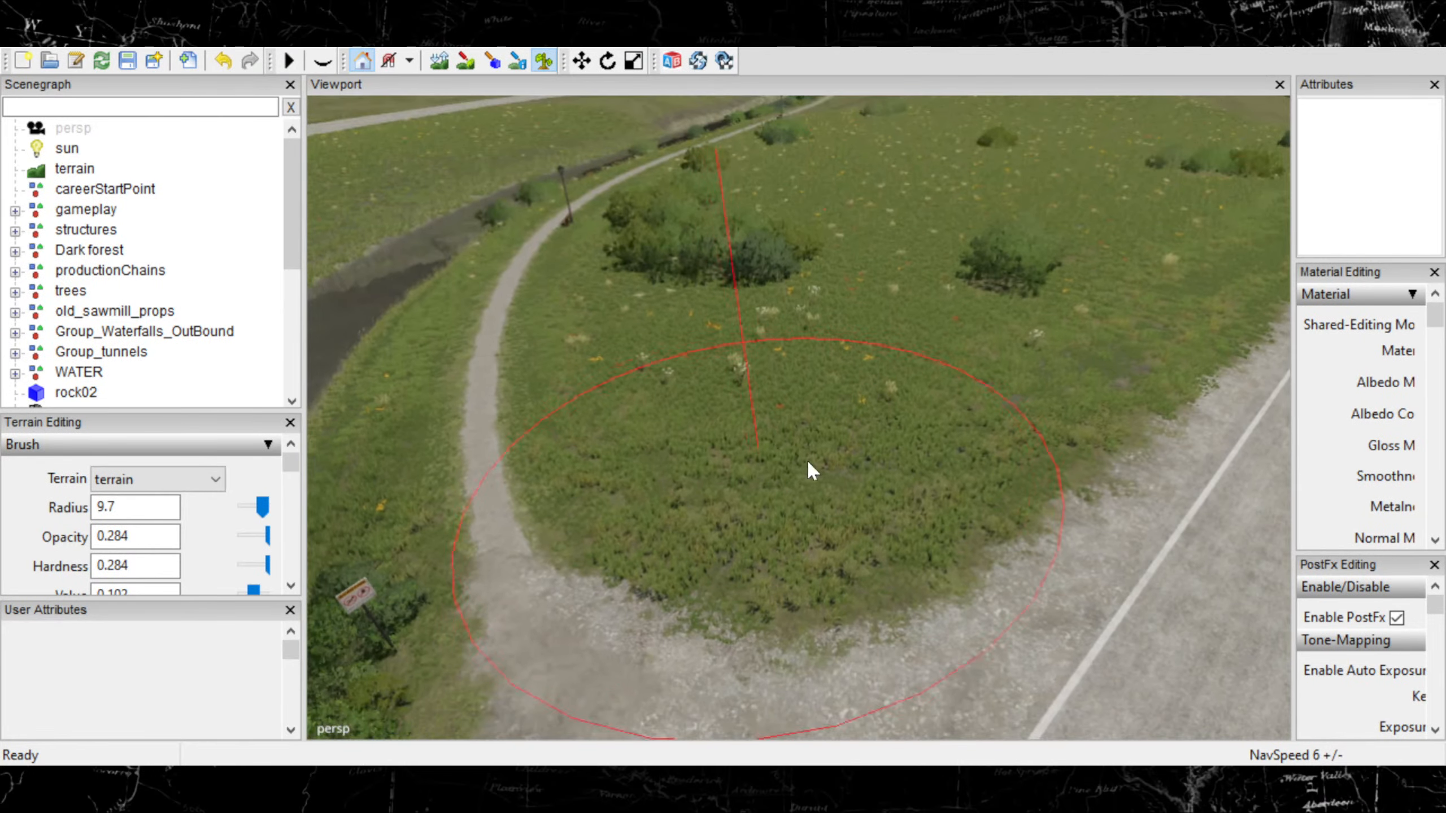
pyautogui.scroll(-1, 822, 356)
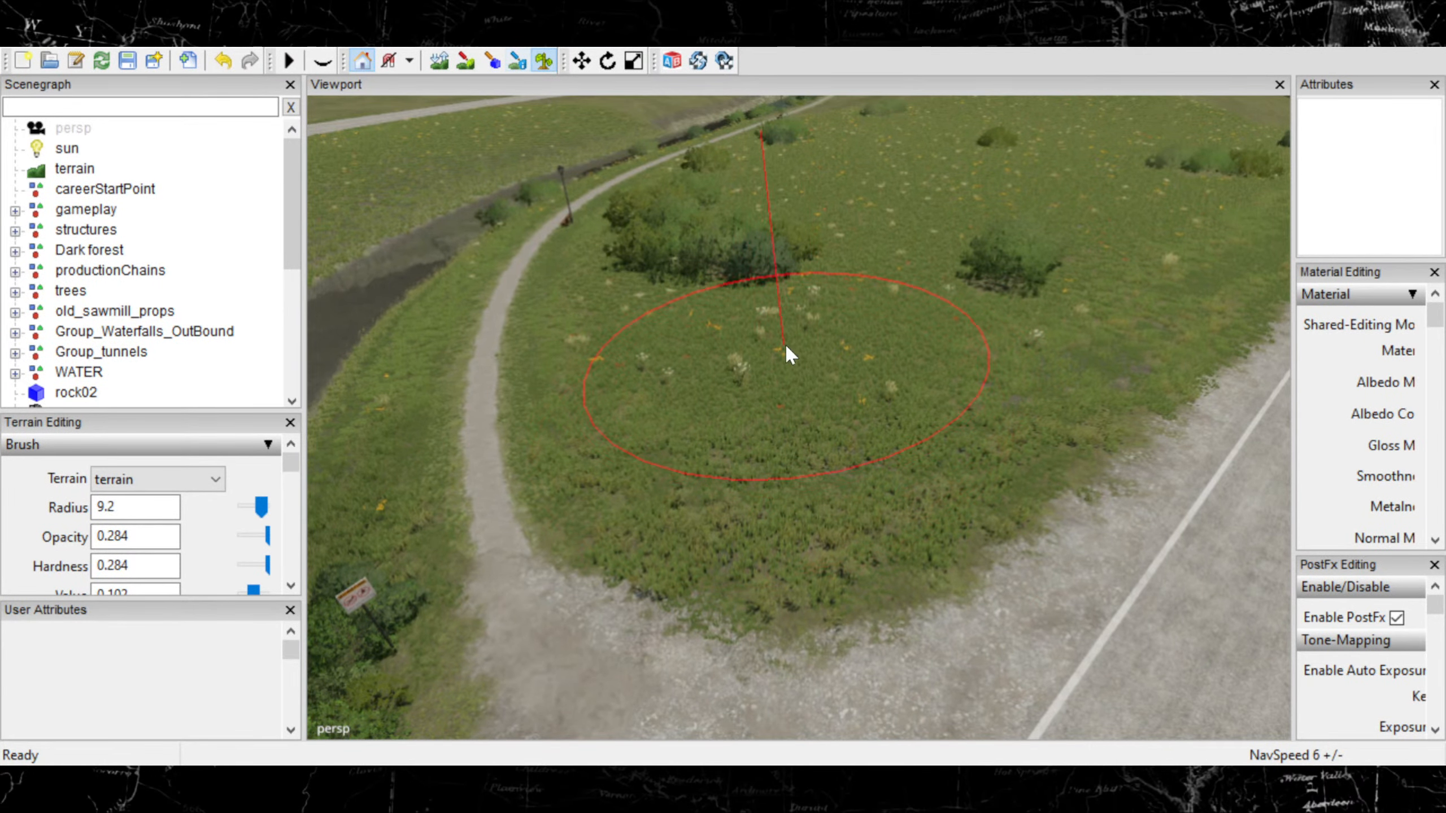
pyautogui.moveTo(784, 344); pyautogui.dragTo(796, 367)
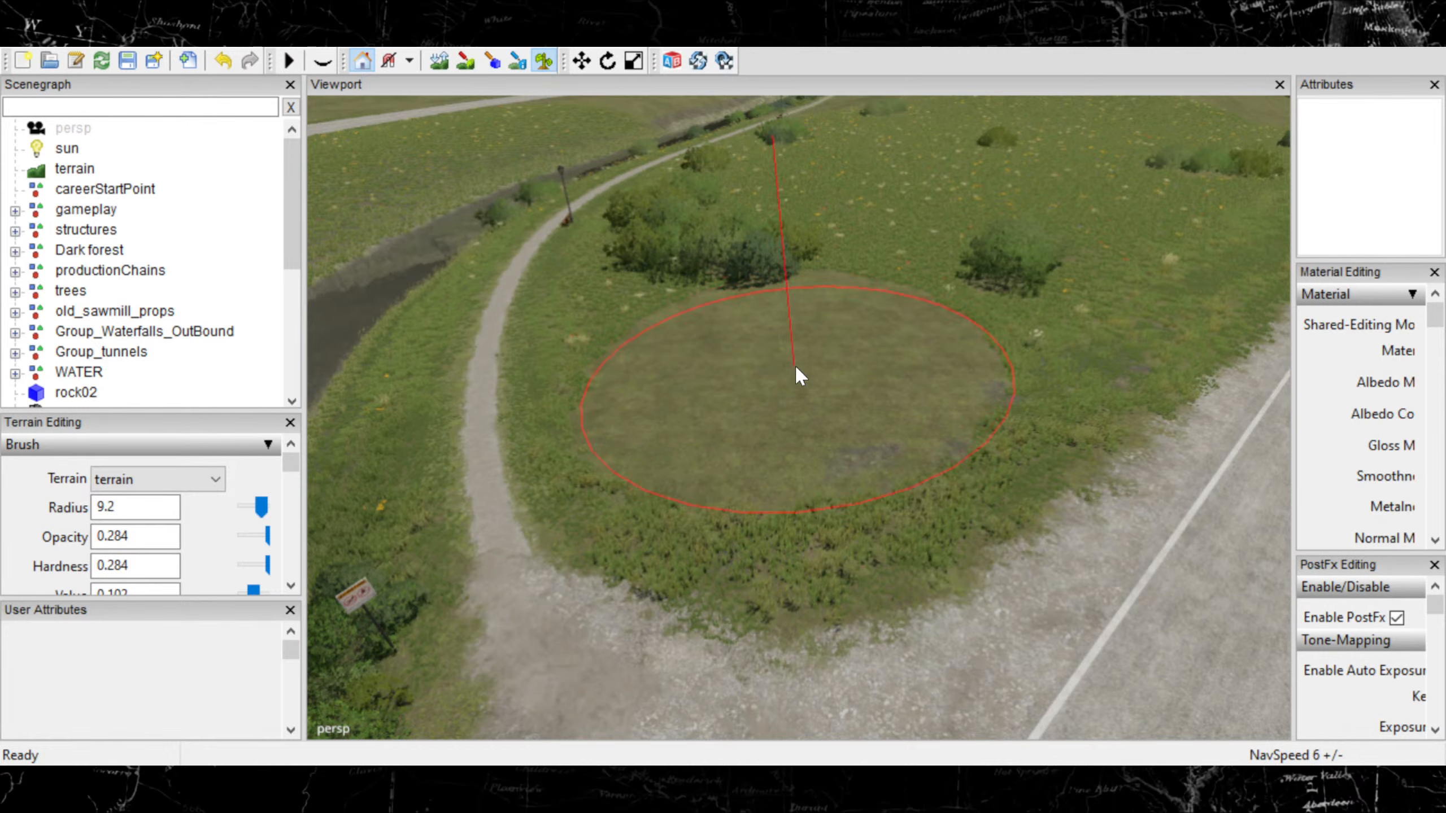
pyautogui.click(537, 65)
pyautogui.moveTo(631, 324)
pyautogui.keyDown('alt'); pyautogui.mouseDown()
pyautogui.moveTo(797, 261)
pyautogui.moveTo(784, 199)
pyautogui.mouseUp(); pyautogui.keyUp('alt')
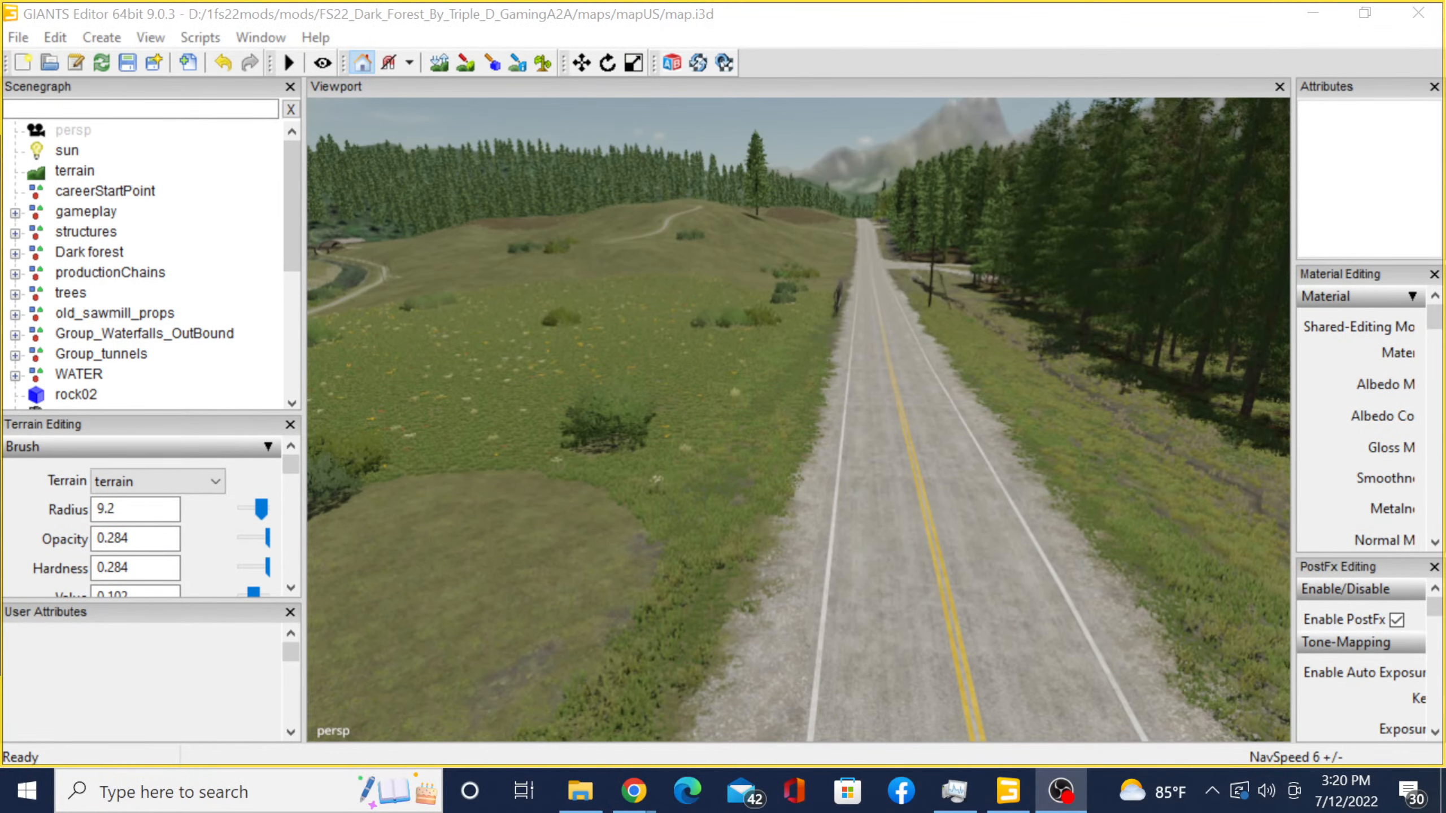
# - Open the prefab library and review the details of the Road Prefab Pack and the UK Road Sign Pack
pyautogui.click(671, 65)
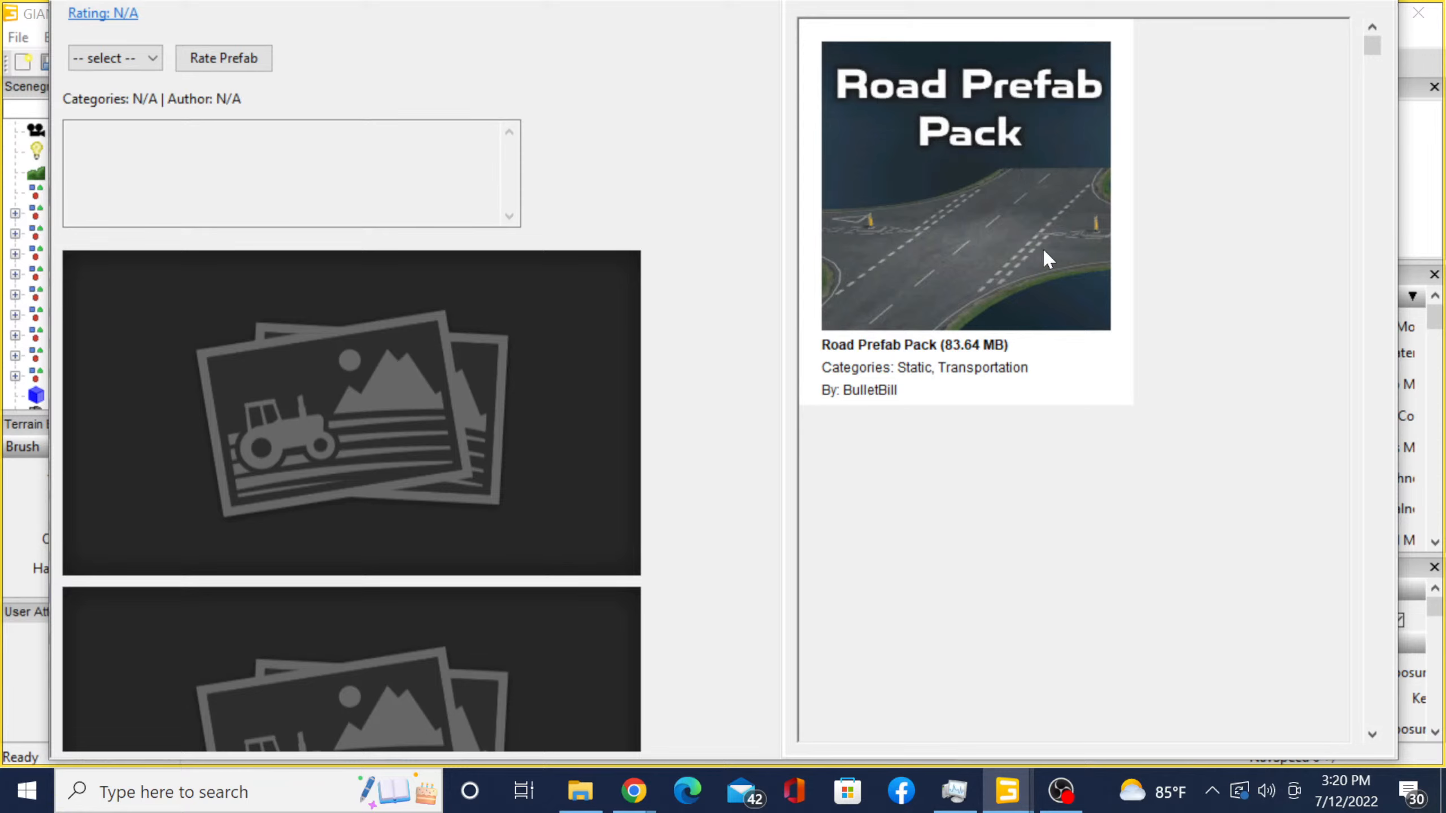
pyautogui.click(1041, 228)
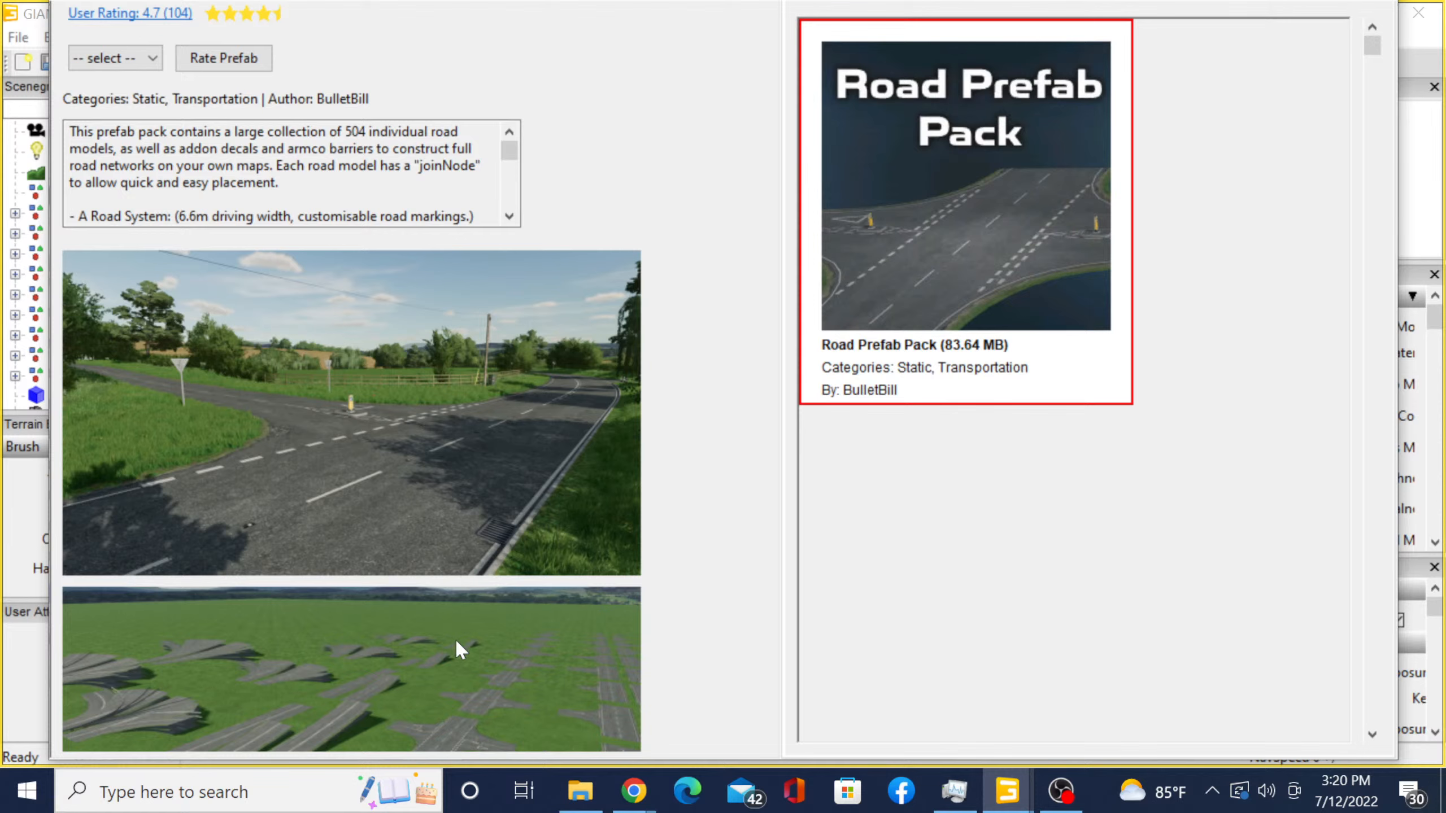
pyautogui.scroll(-1, 959, 365)
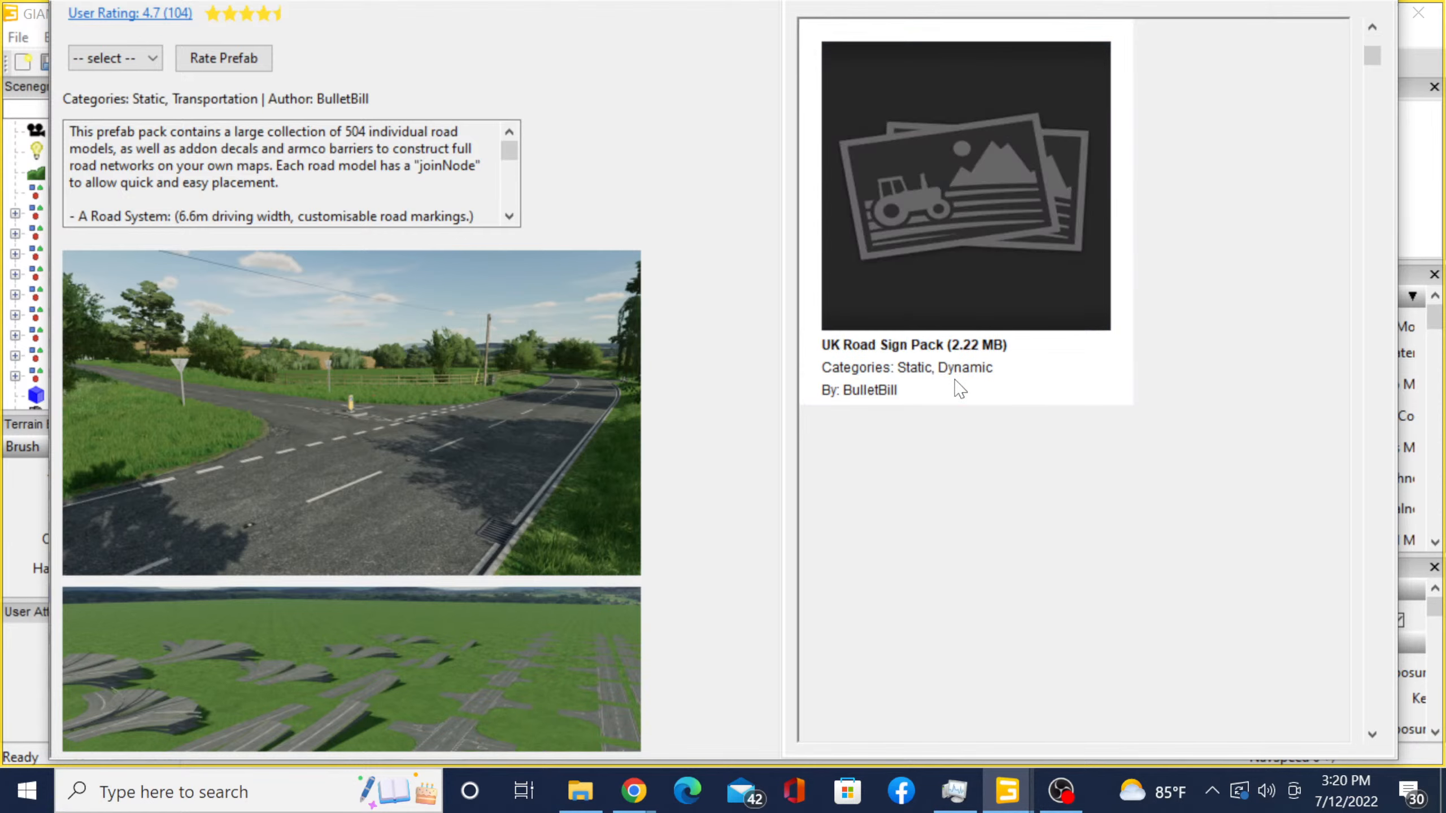
pyautogui.click(1042, 214)
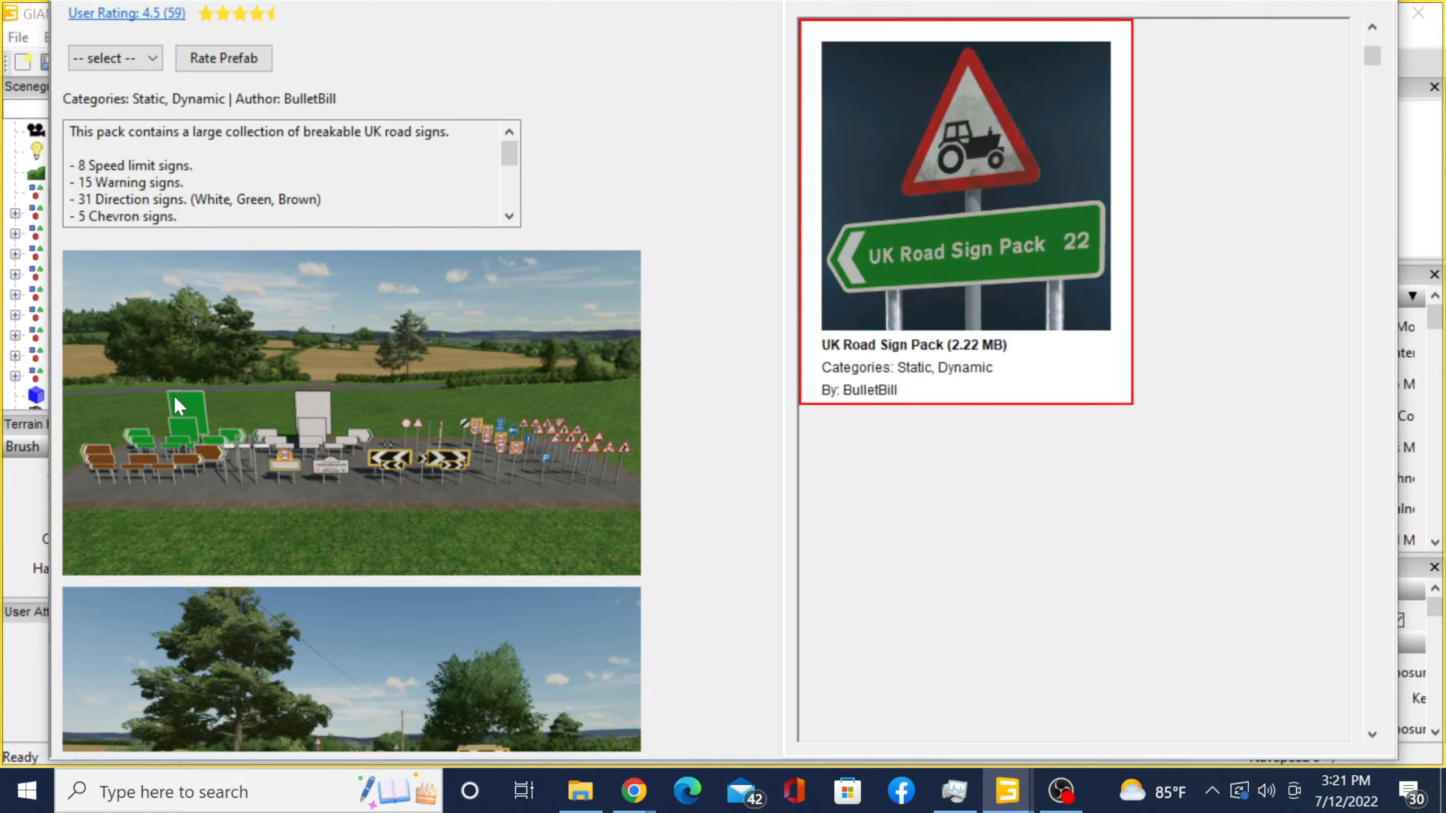
pyautogui.scroll(-1, 163, 197)
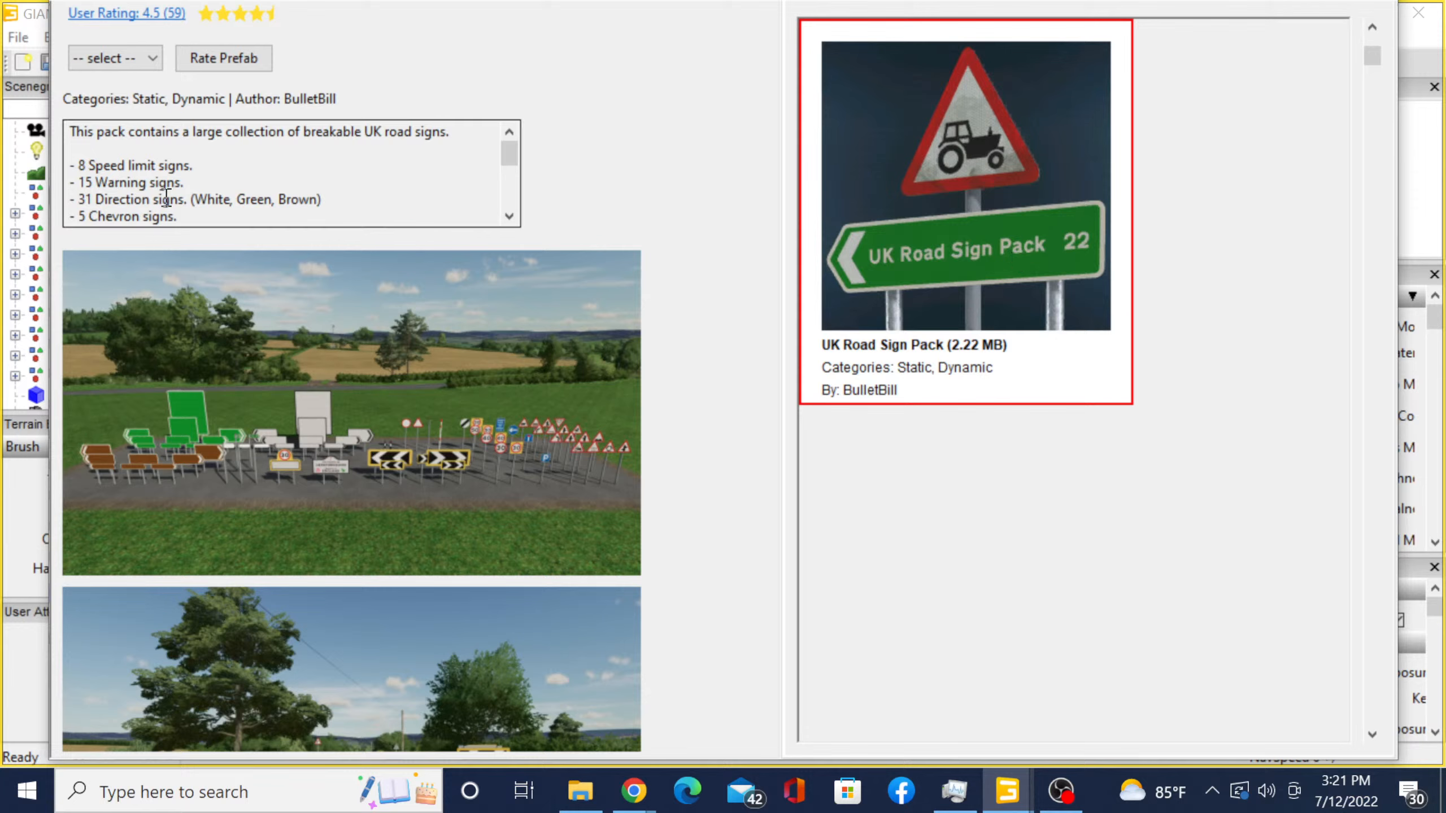
pyautogui.scroll(-2, 164, 196)
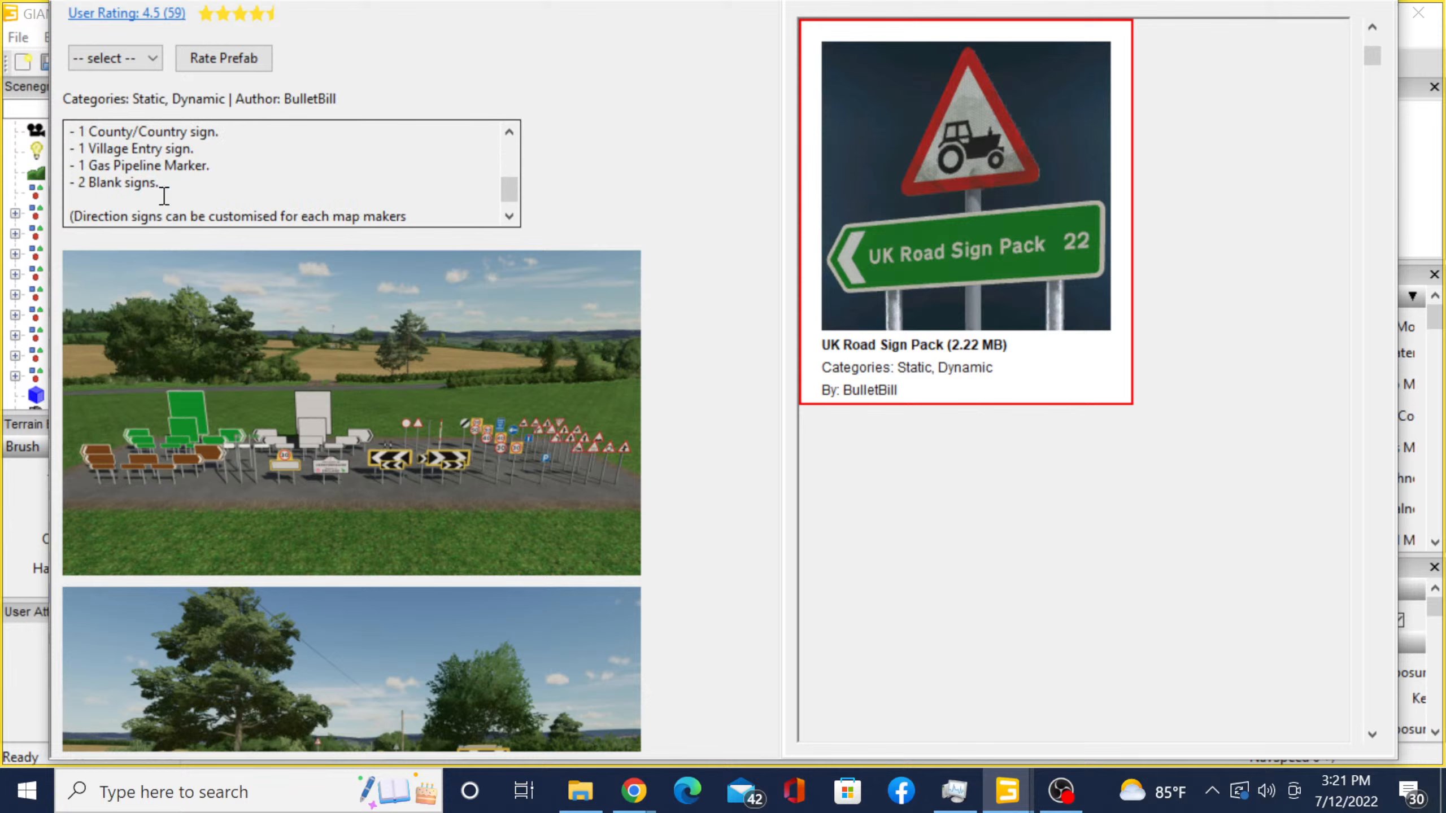
pyautogui.scroll(1, 164, 196)
pyautogui.scroll(3, 169, 194)
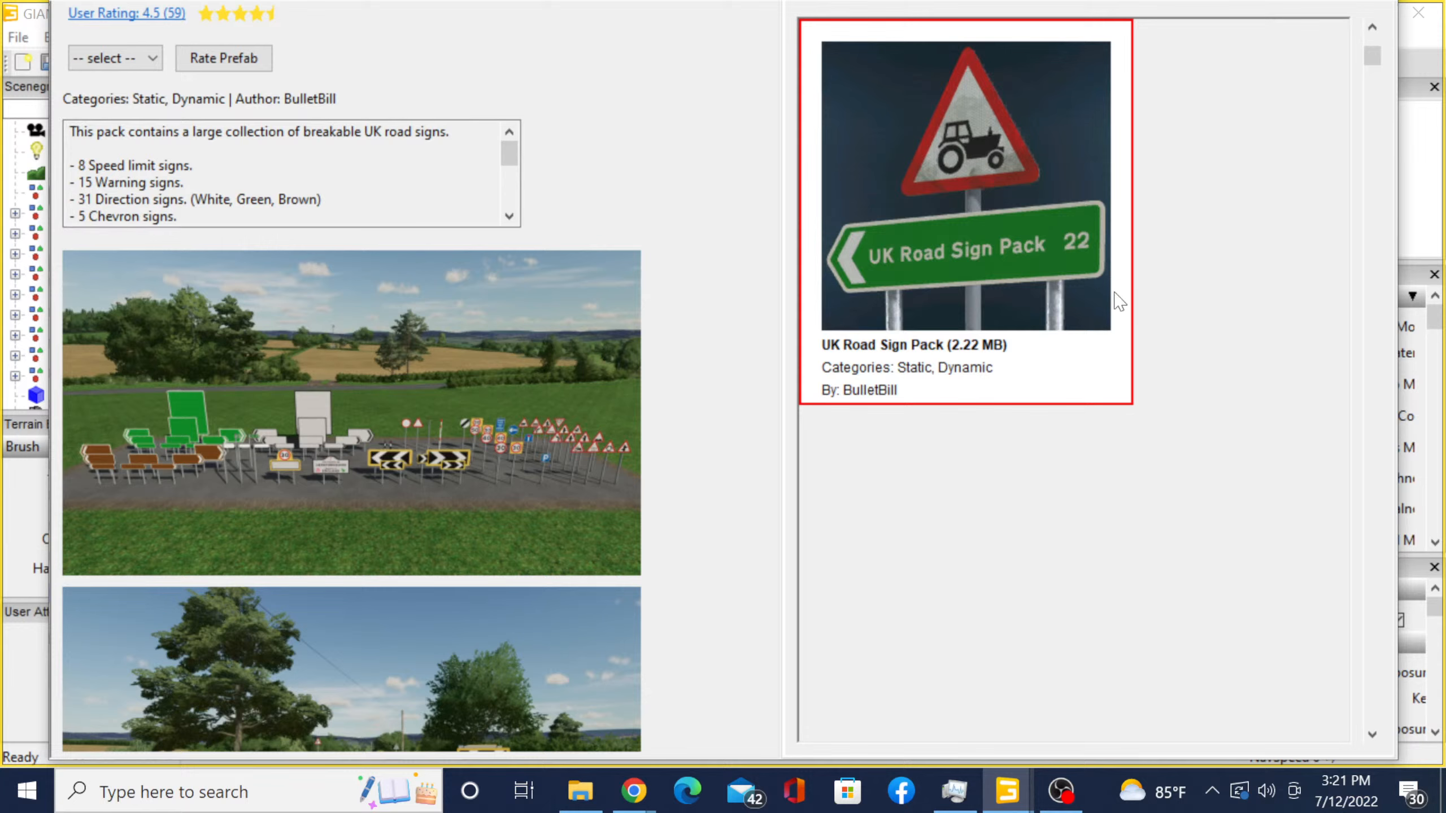
# - Resize the Prefabs window to reveal its title bar and search field, and clear the stray search text
pyautogui.scroll(-1, 1118, 302)
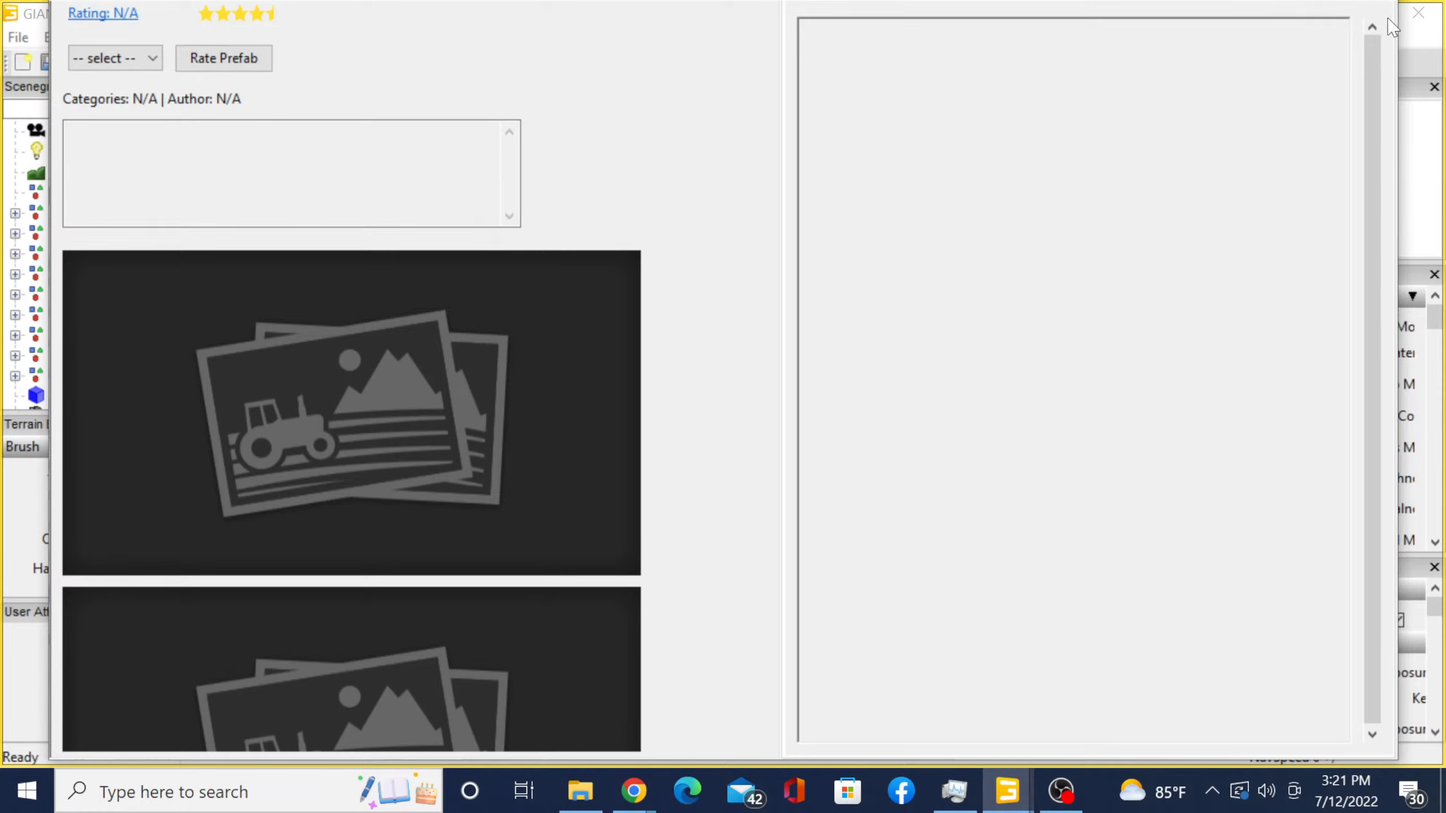
pyautogui.moveTo(1396, 13); pyautogui.dragTo(1353, 54)
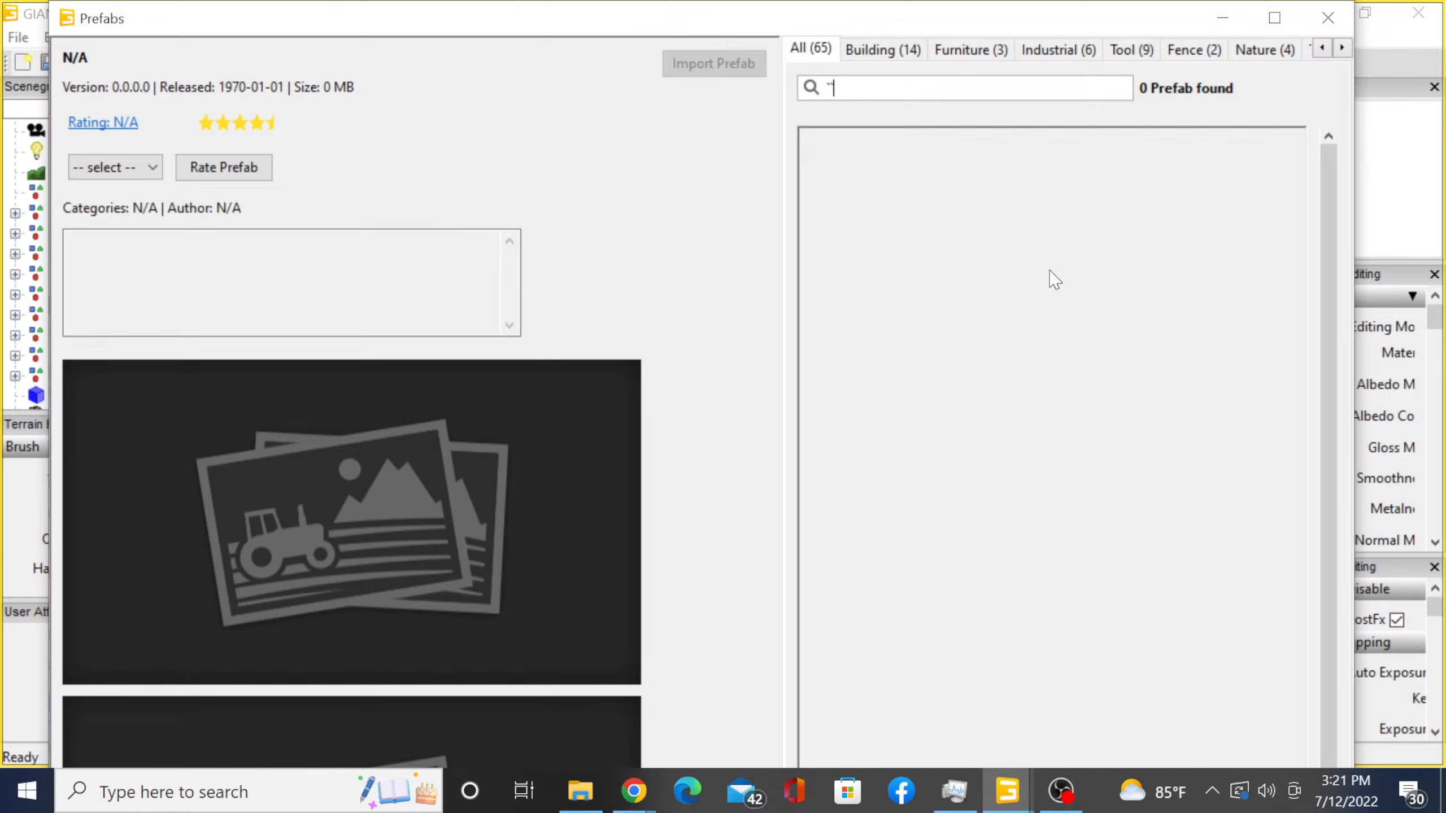
pyautogui.press('BackSpace')
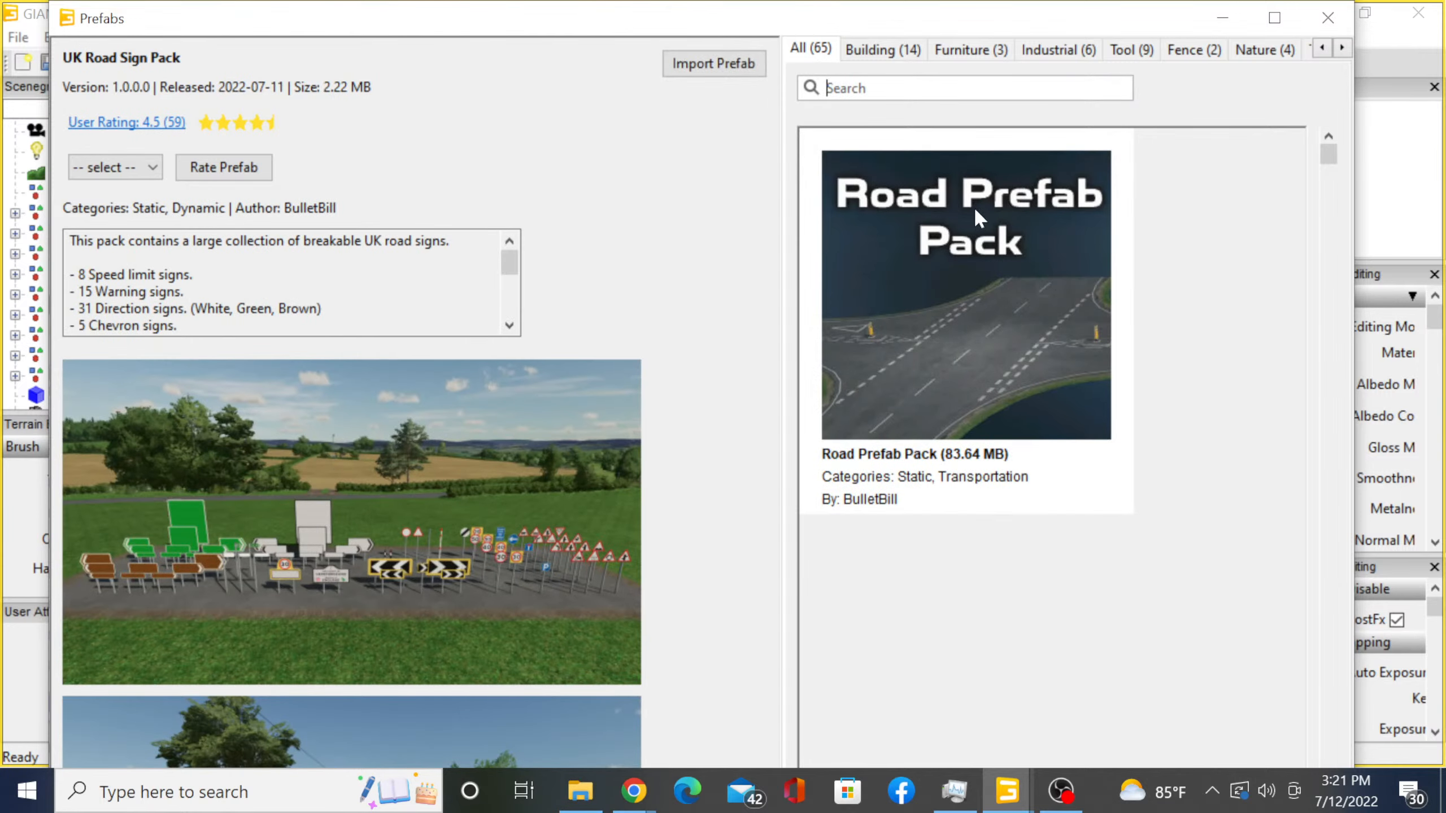
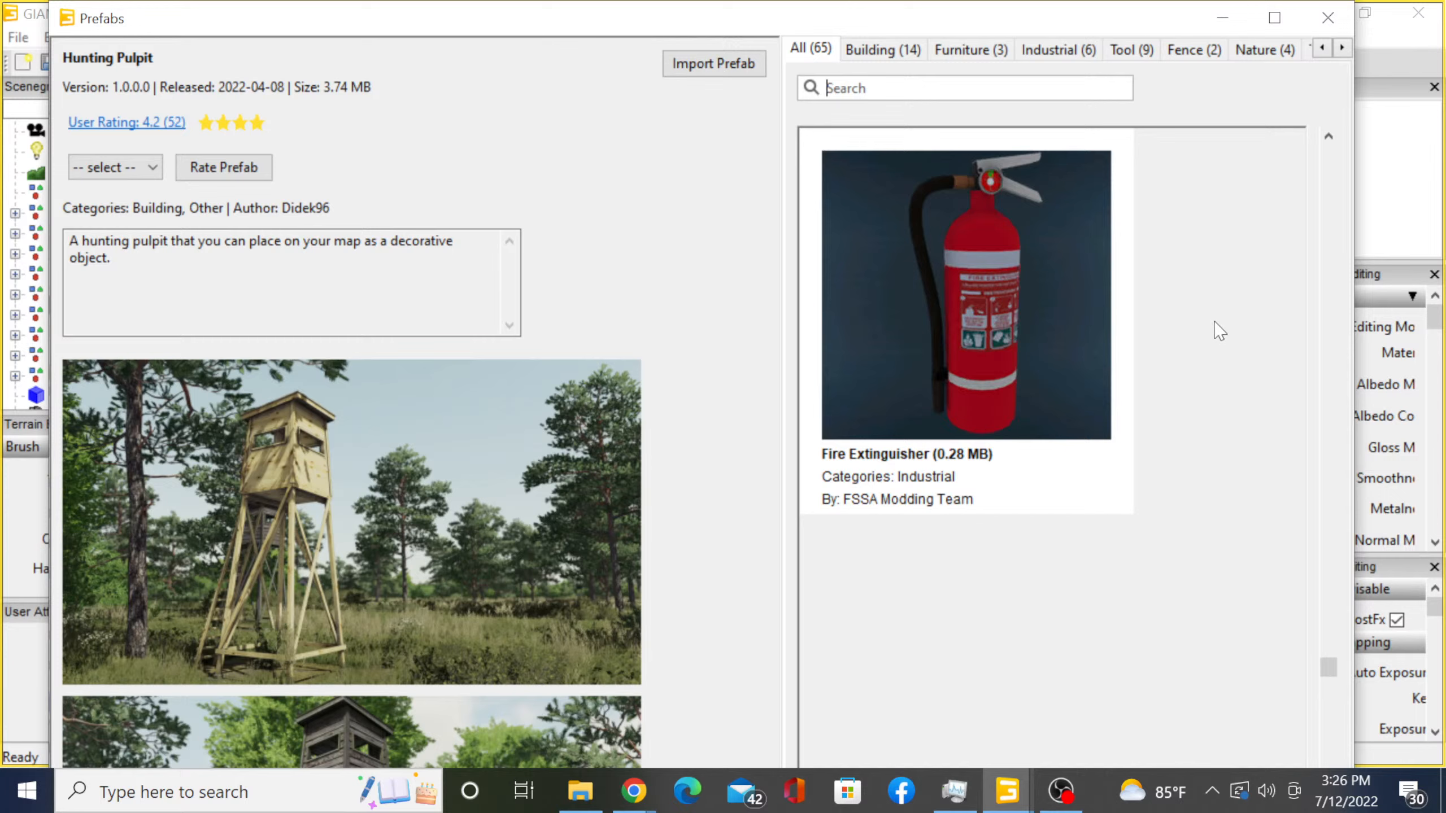
# - Browse the full prefab list one entry at a time from the Fire Extinguisher onward to the LED Lamp
pyautogui.scroll(1, 1212, 332)
pyautogui.scroll(-1, 1207, 335)
pyautogui.scroll(-1, 1206, 301)
pyautogui.scroll(-1, 1206, 301)
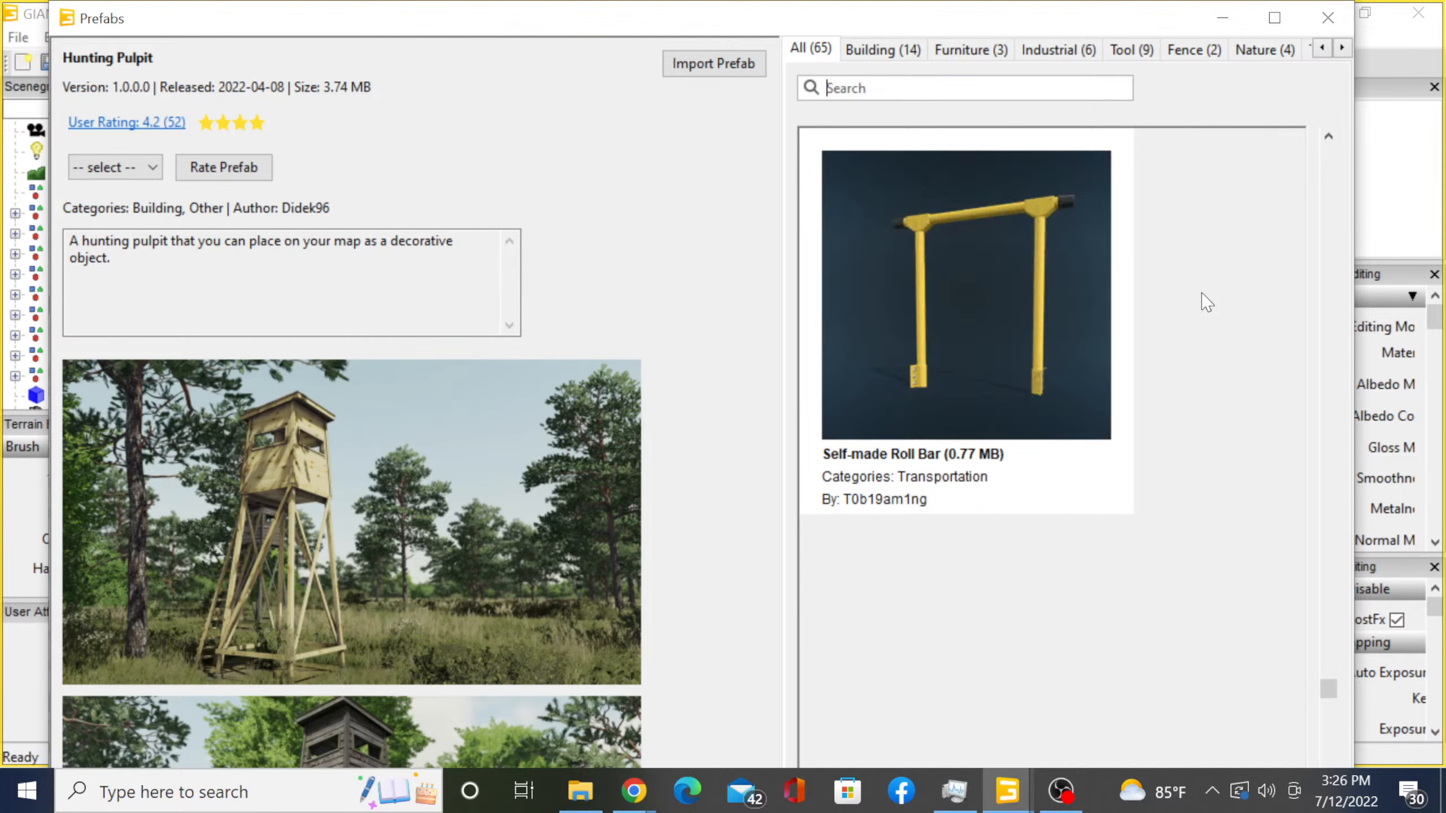
pyautogui.scroll(-1, 1206, 302)
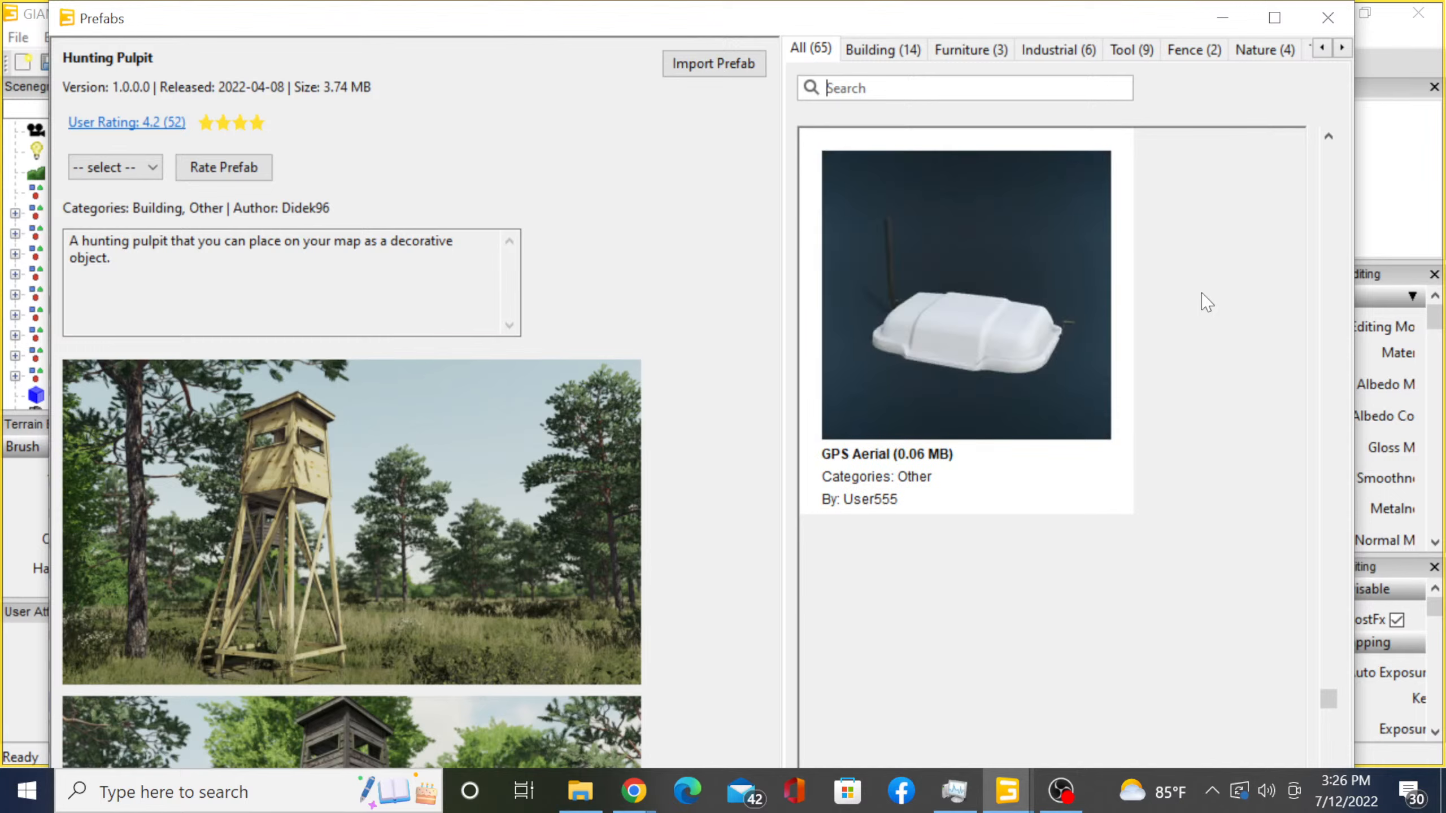
pyautogui.scroll(-1, 1206, 302)
pyautogui.scroll(-1, 1205, 301)
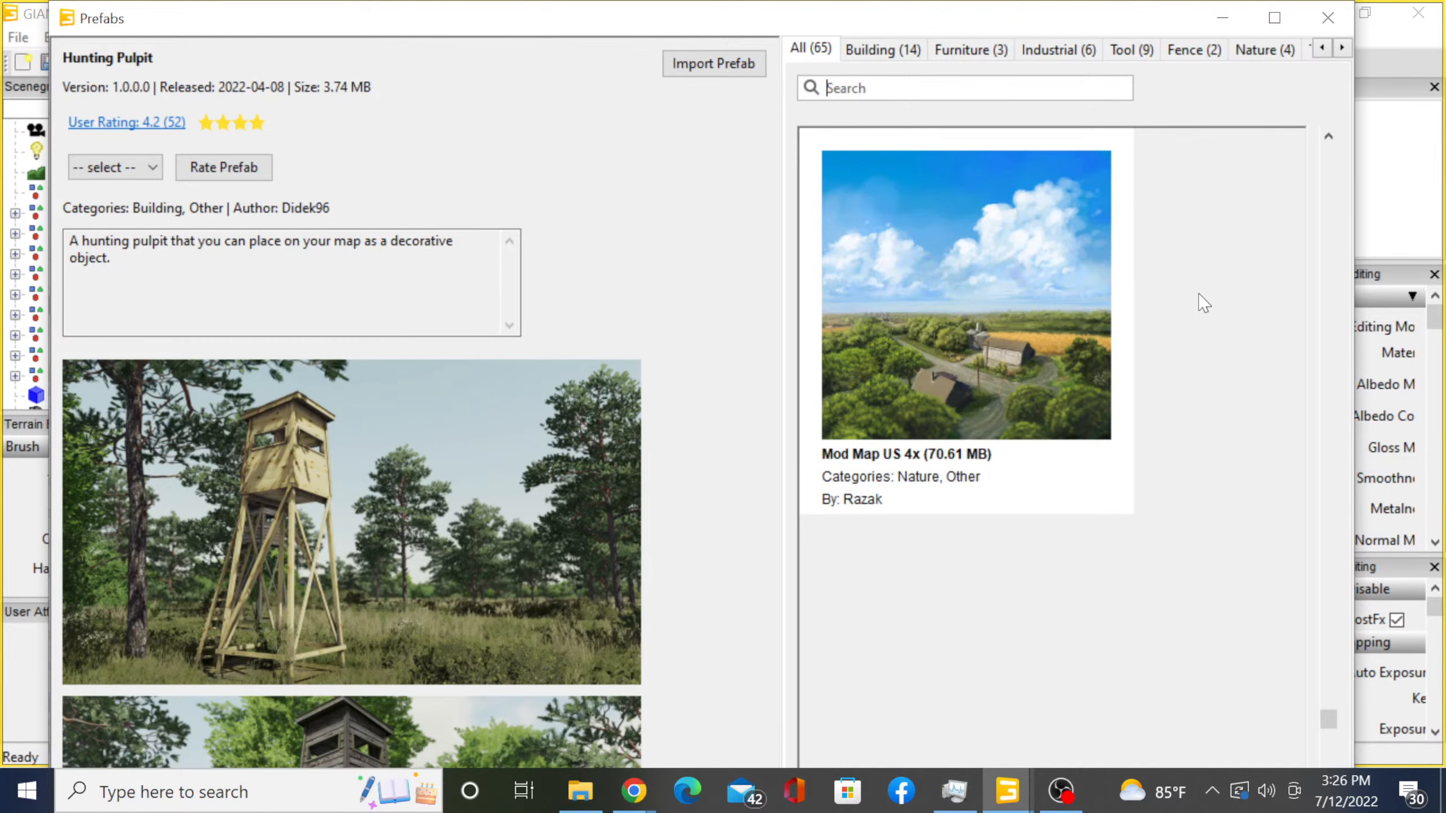
pyautogui.scroll(-1, 1204, 303)
pyautogui.scroll(-1, 1203, 306)
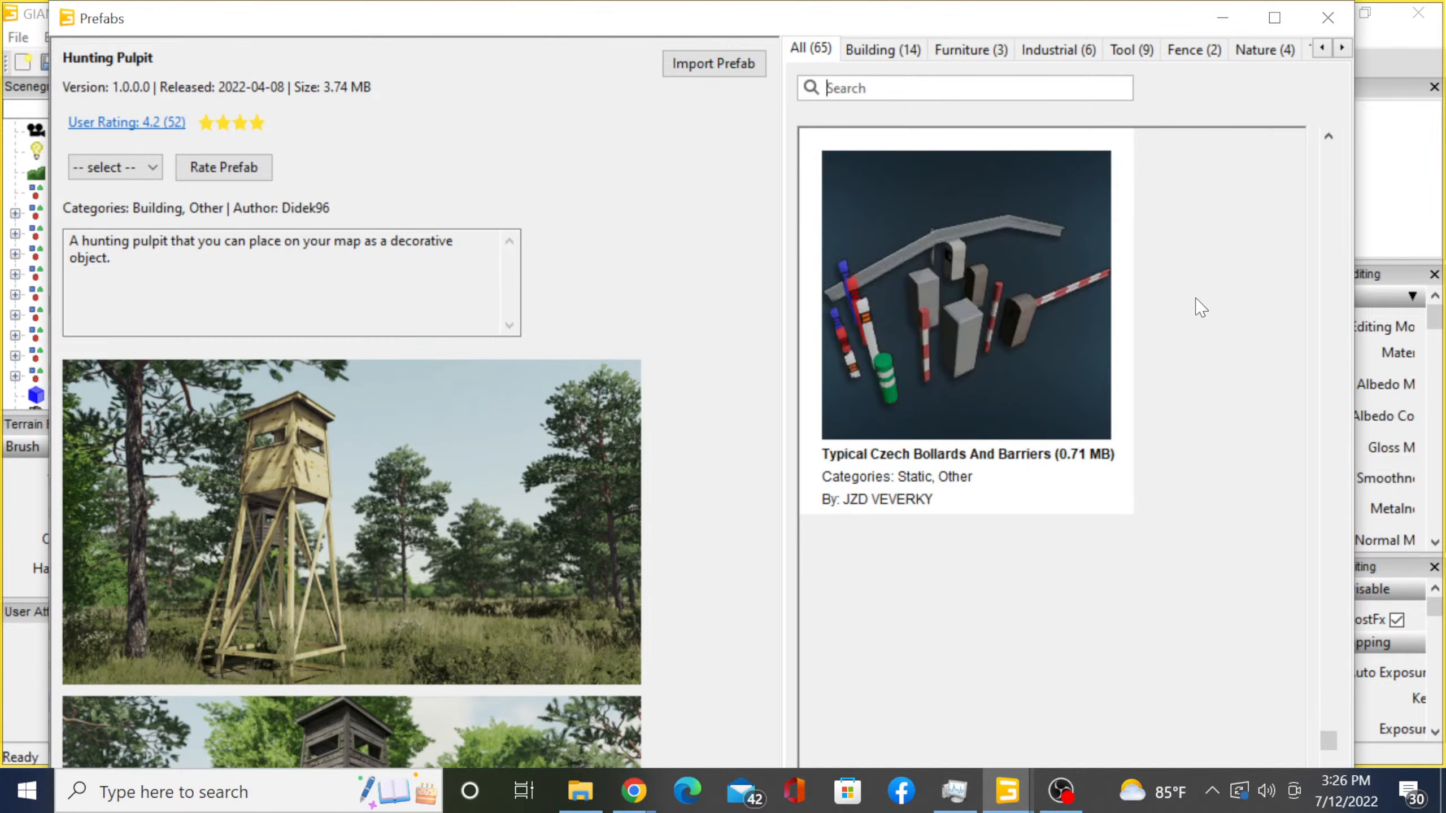
pyautogui.scroll(-1, 1199, 308)
pyautogui.scroll(-1, 1194, 308)
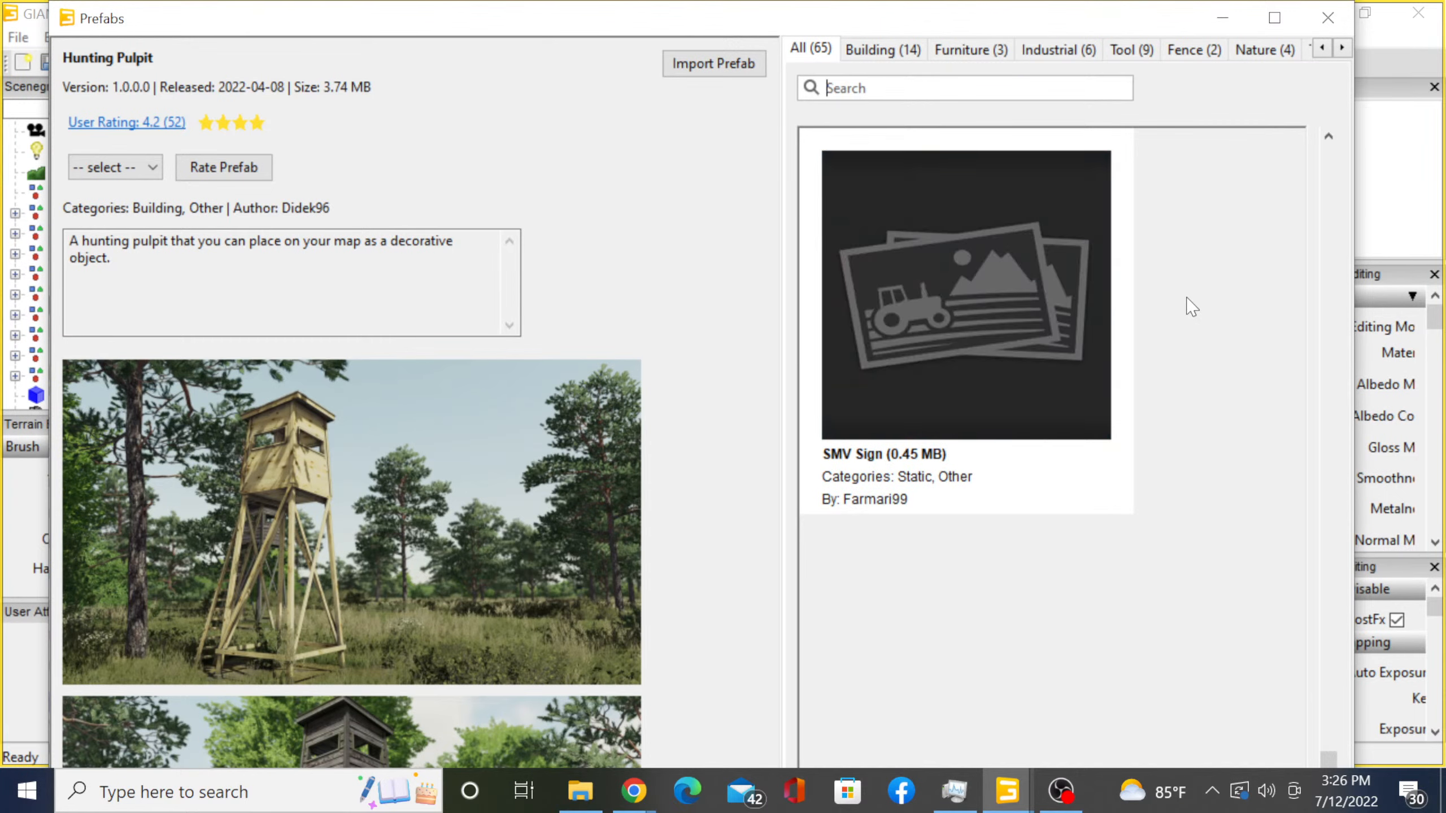
pyautogui.scroll(-1, 1192, 308)
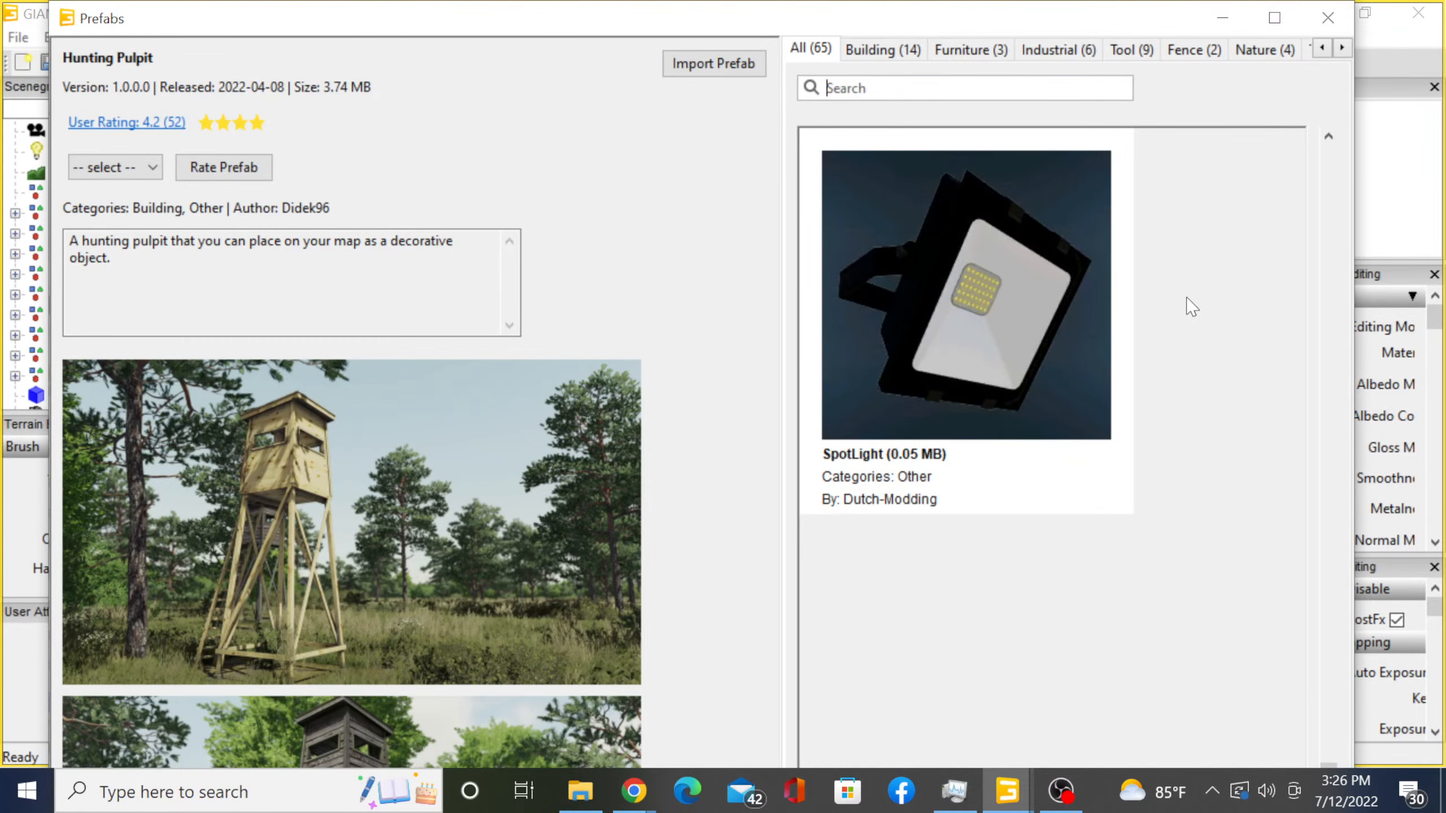
pyautogui.scroll(-1, 1192, 308)
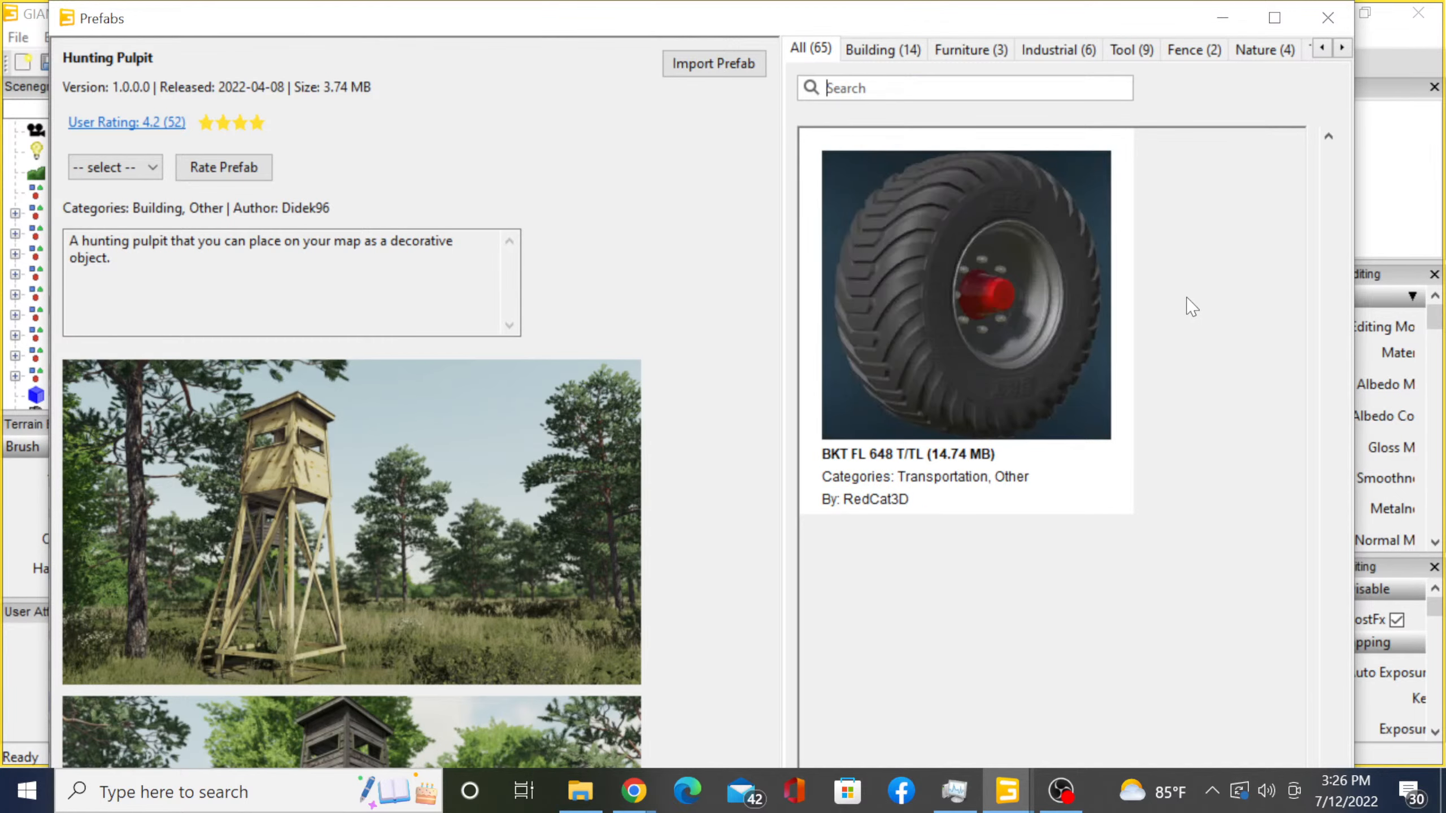
pyautogui.scroll(-1, 1191, 308)
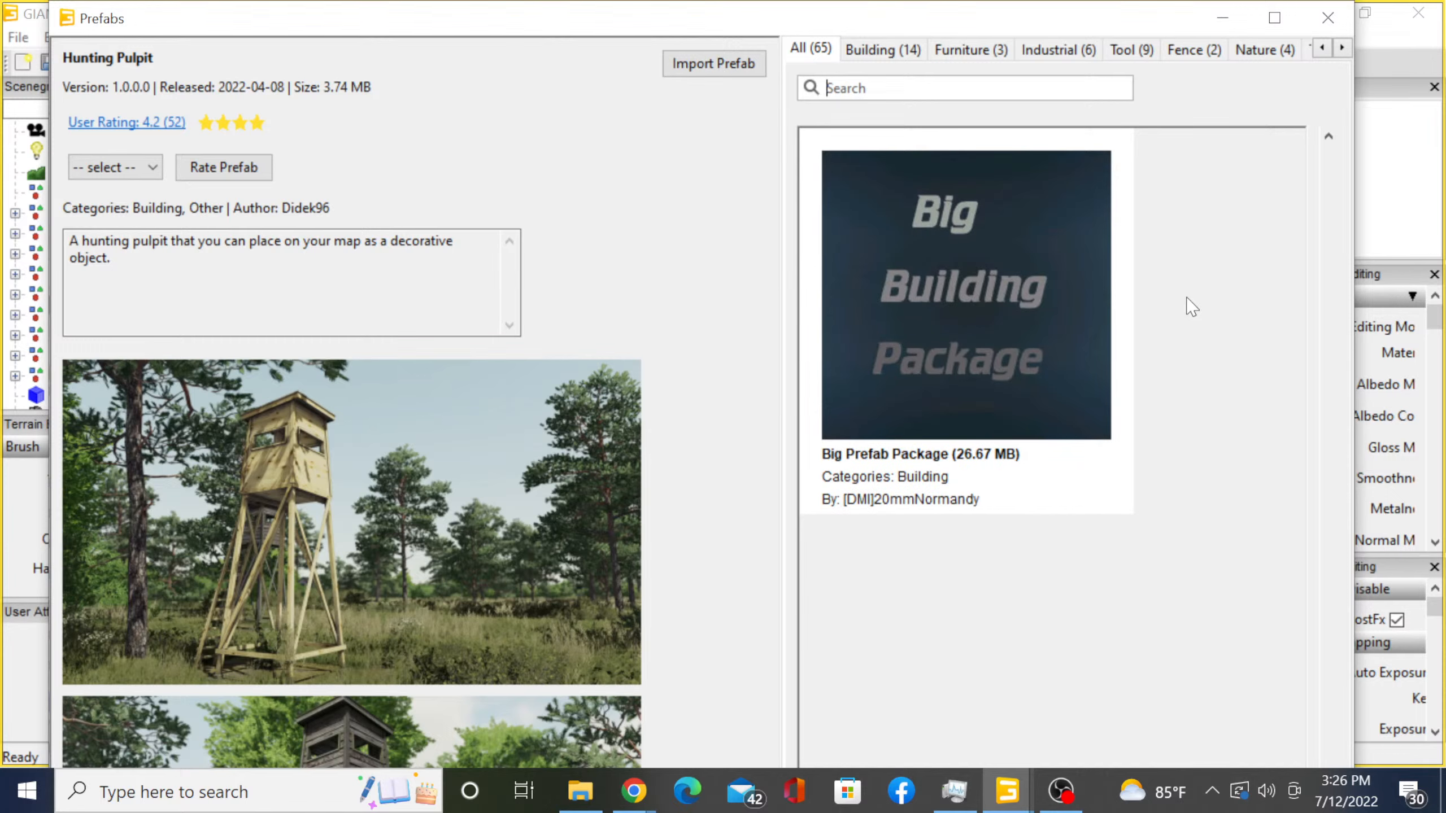
pyautogui.scroll(-1, 1192, 308)
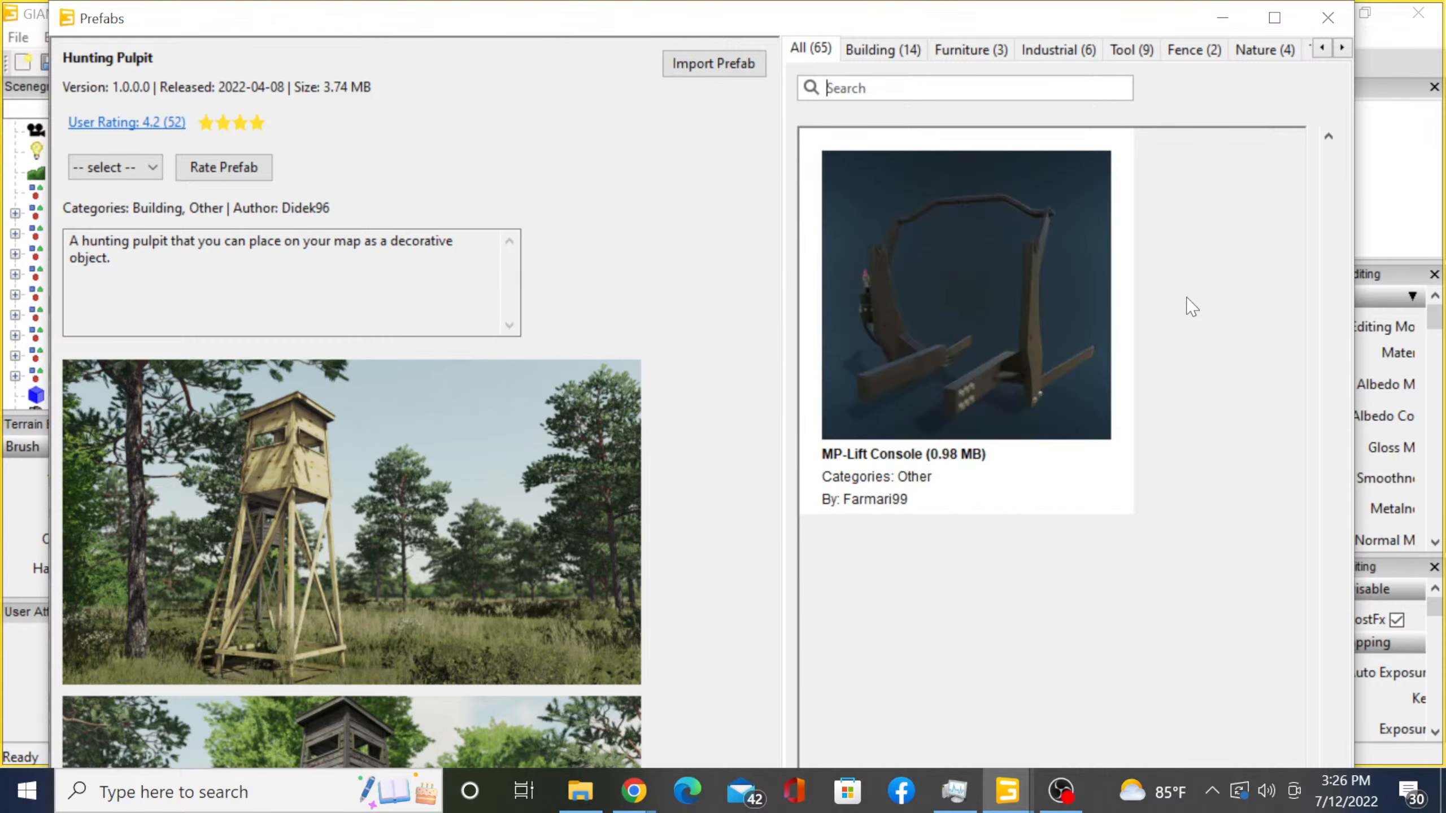
pyautogui.scroll(-1, 1192, 308)
pyautogui.scroll(-1, 1192, 308)
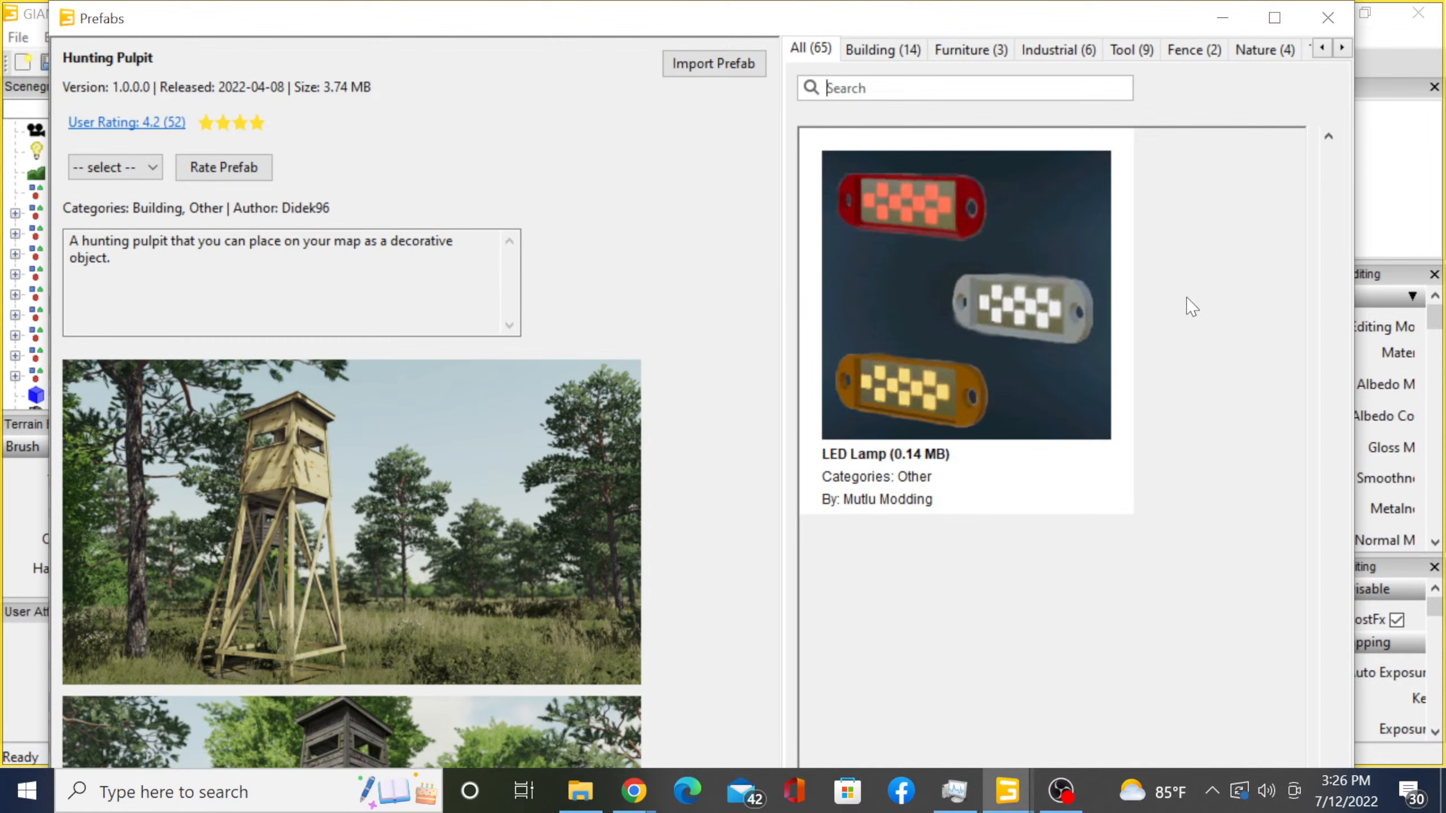
# - Skim back up the prefab list to the house packs and down again through the barrier, spotlight and wheel prefabs
pyautogui.scroll(2, 1171, 307)
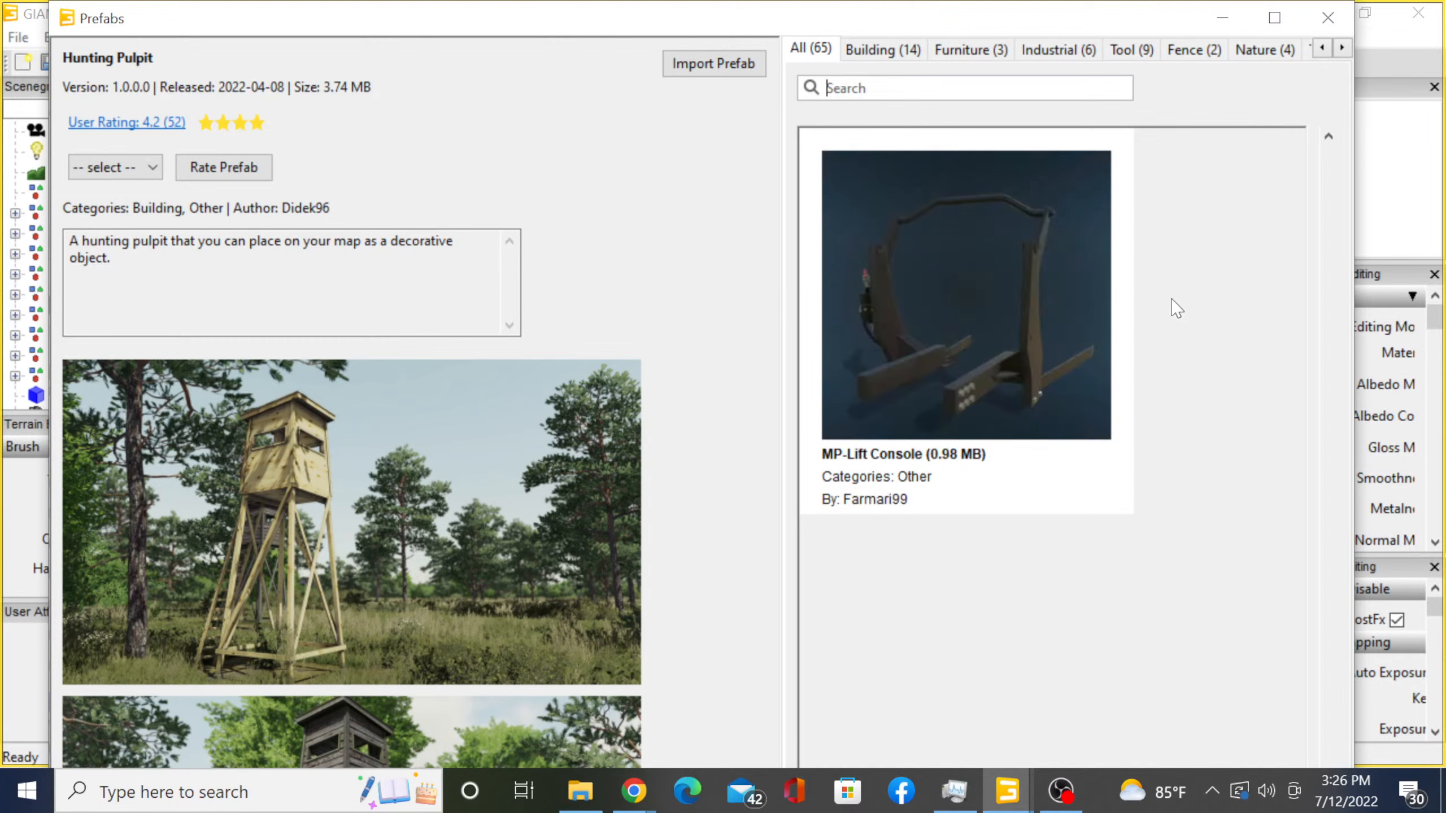
pyautogui.scroll(-10, 1158, 300)
pyautogui.scroll(3, 1172, 299)
pyautogui.scroll(8, 1184, 300)
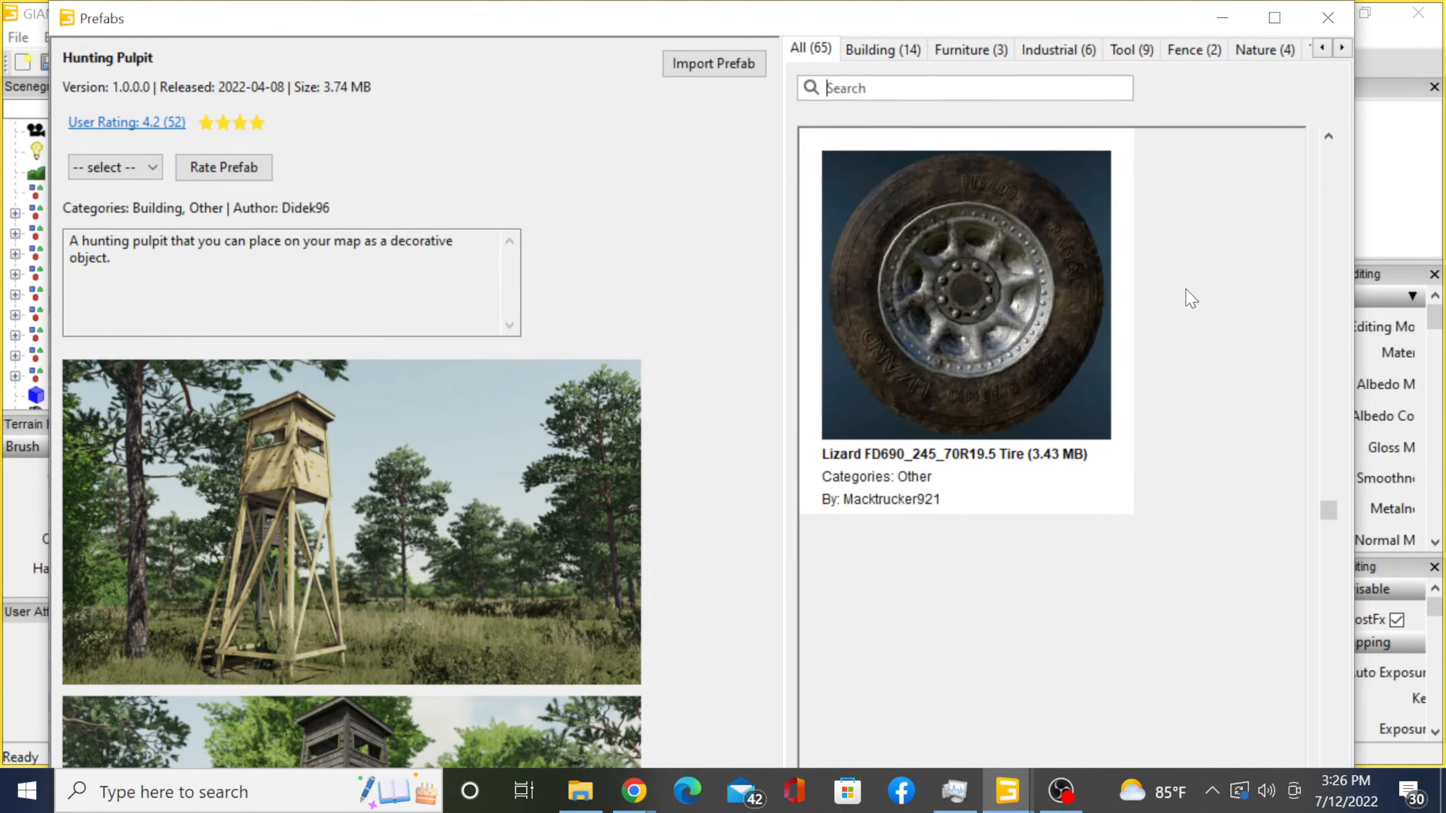
pyautogui.scroll(3, 1196, 299)
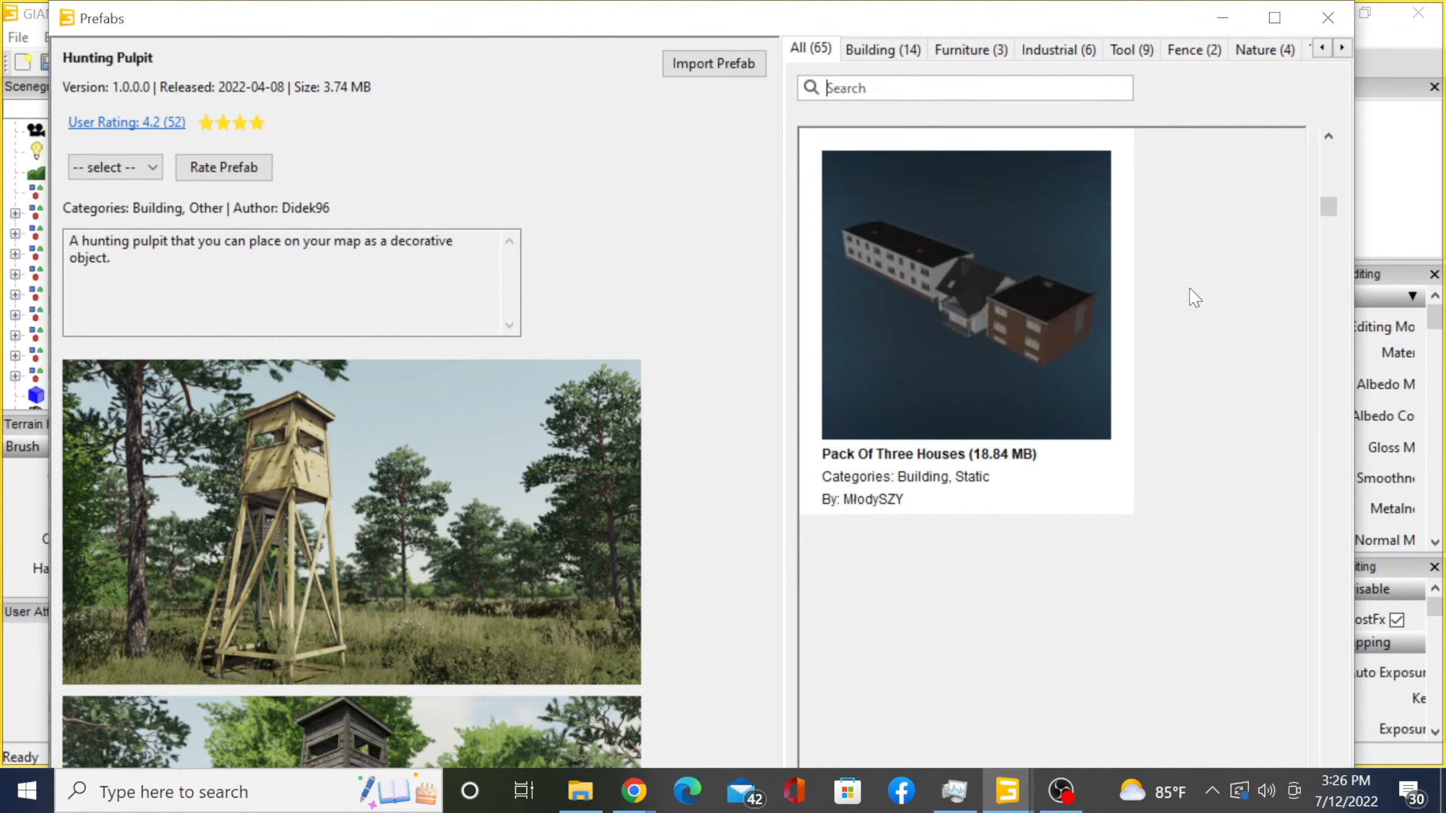
pyautogui.scroll(-6, 1196, 297)
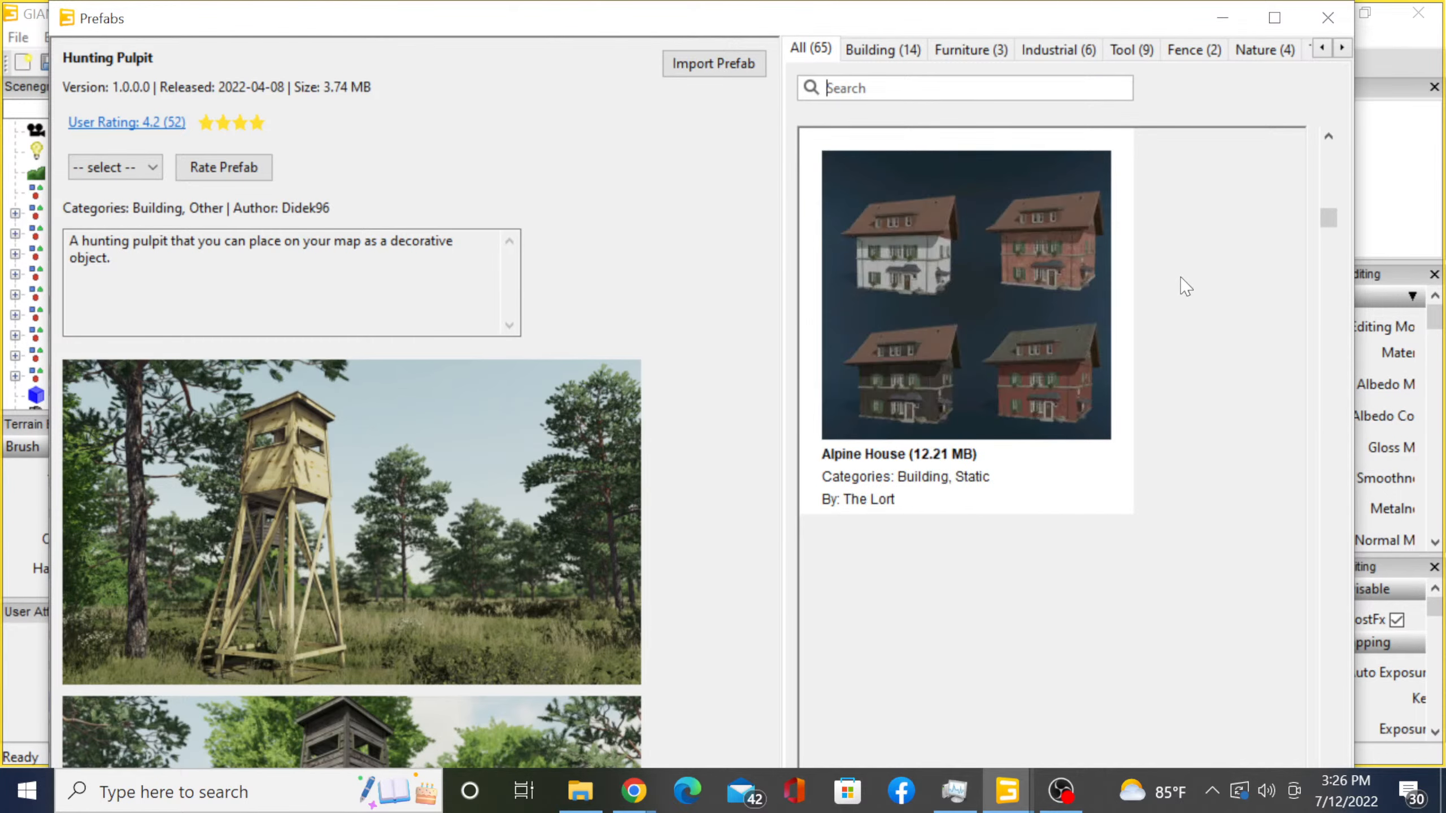
pyautogui.scroll(-4, 1184, 294)
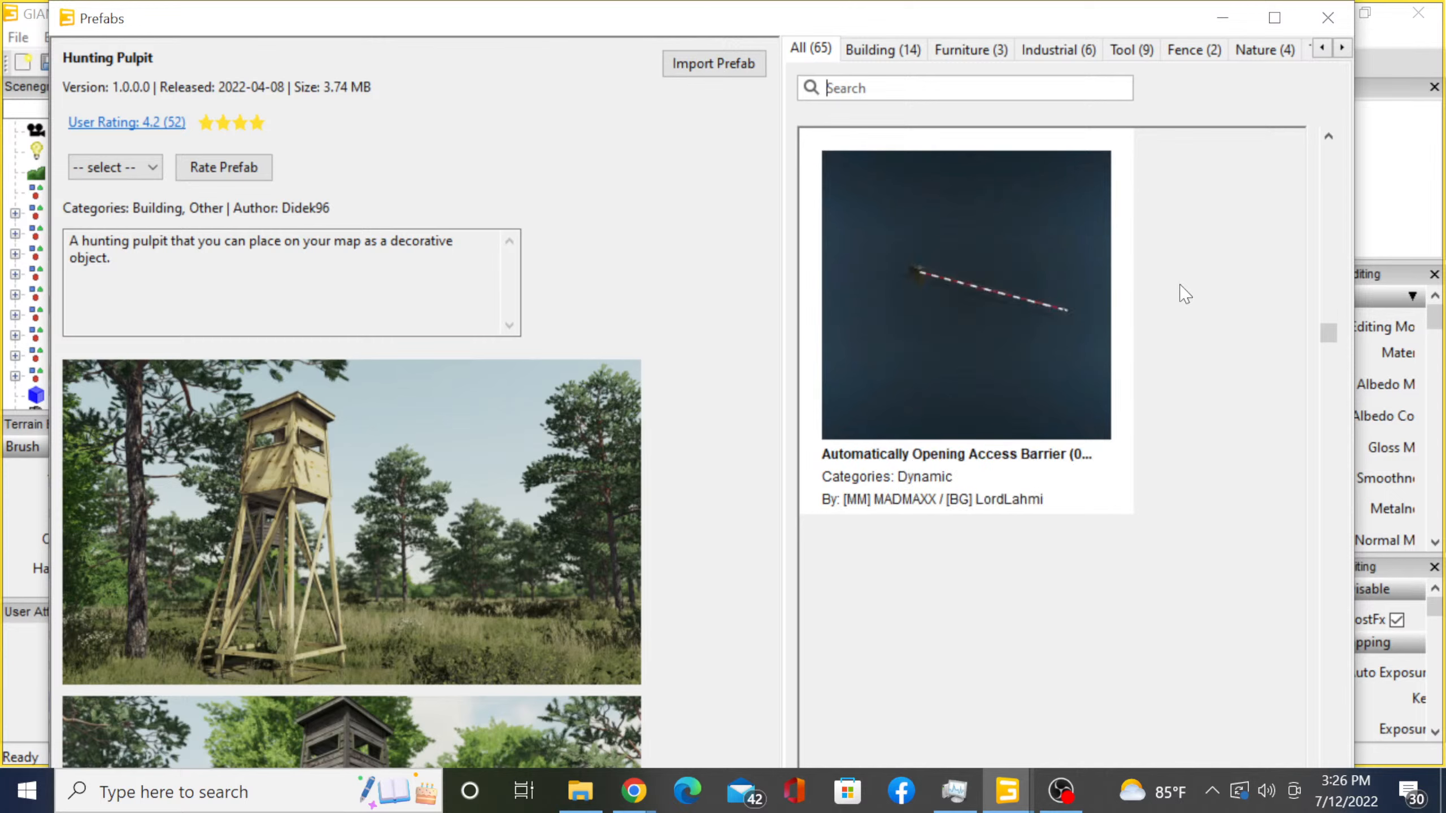
pyautogui.scroll(-4, 1184, 295)
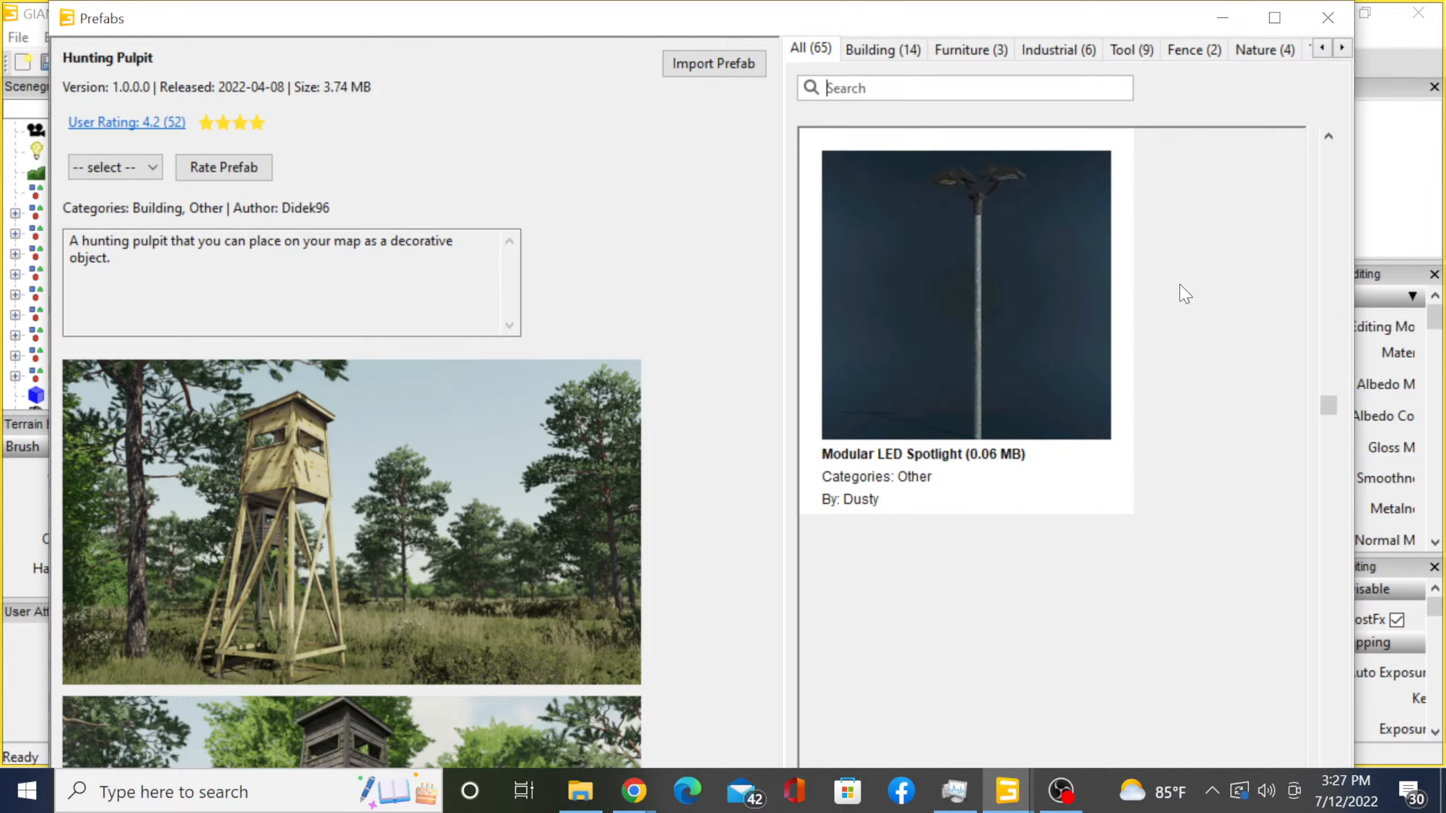
pyautogui.scroll(-2, 1184, 294)
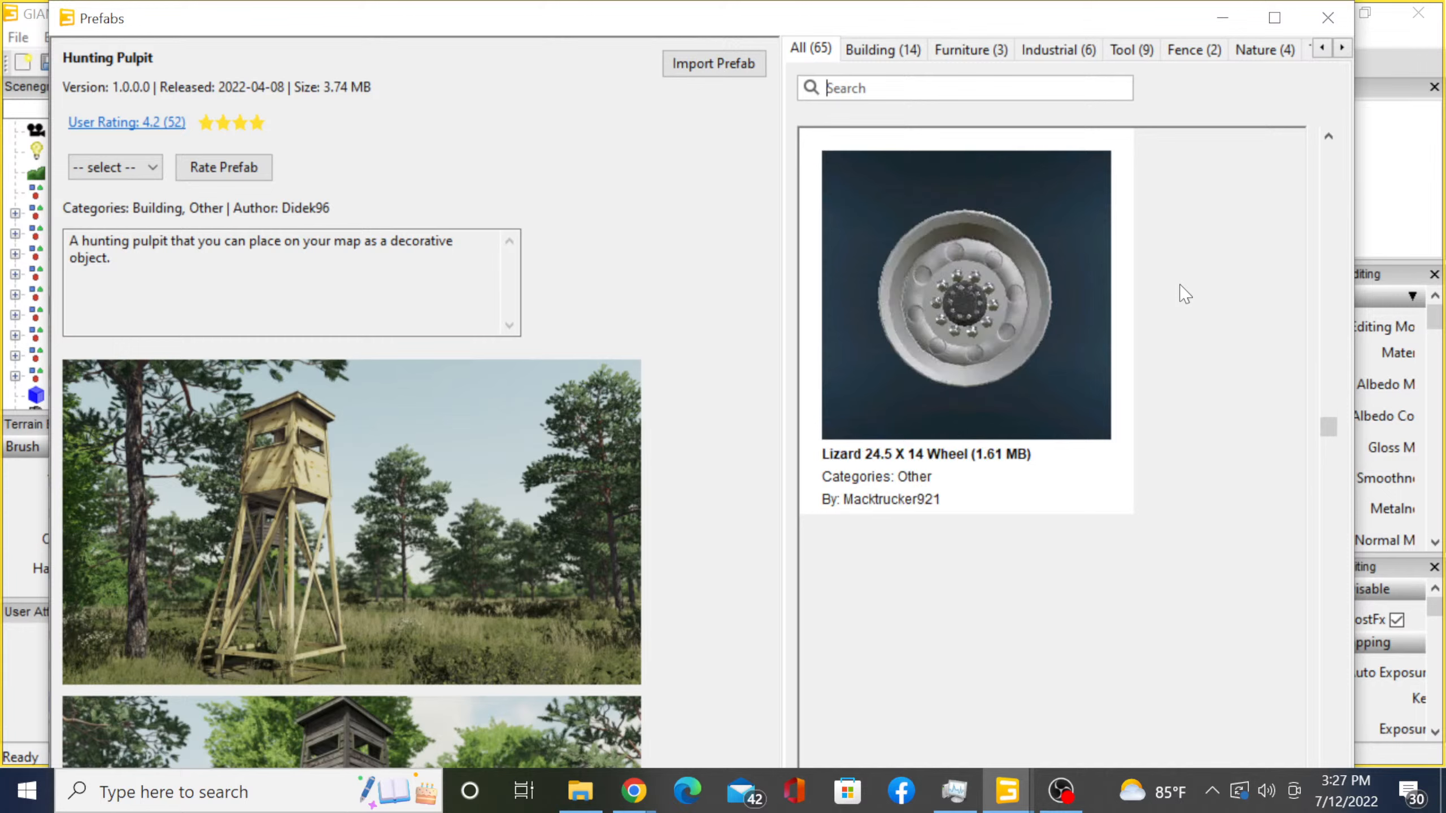
# - Browse the remaining prefabs from the Lizard wheel through sheds, tires, containers and lights to the Hunting Pulpit
pyautogui.scroll(-1, 1184, 295)
pyautogui.scroll(-2, 1184, 294)
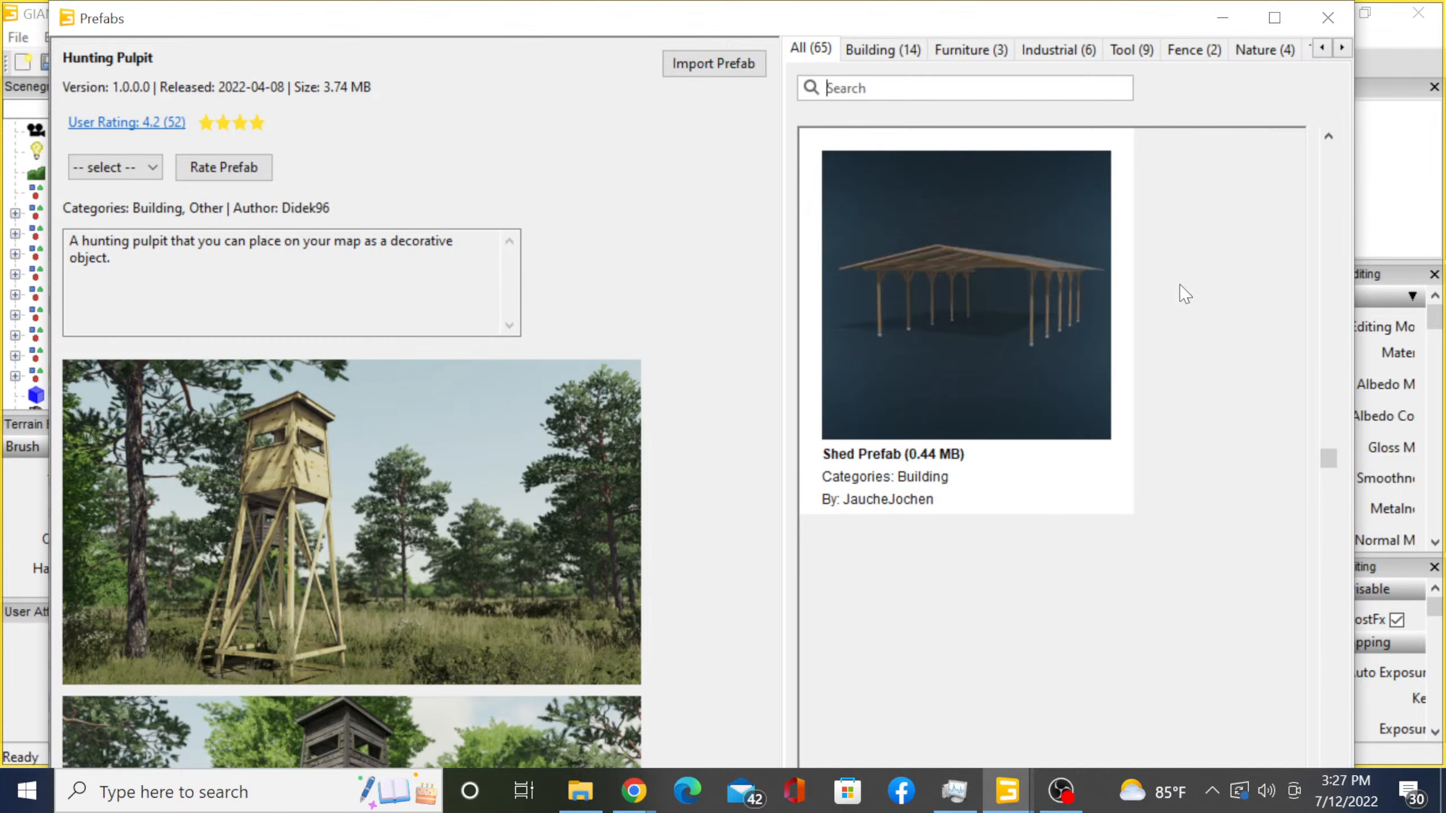
pyautogui.scroll(-1, 1184, 294)
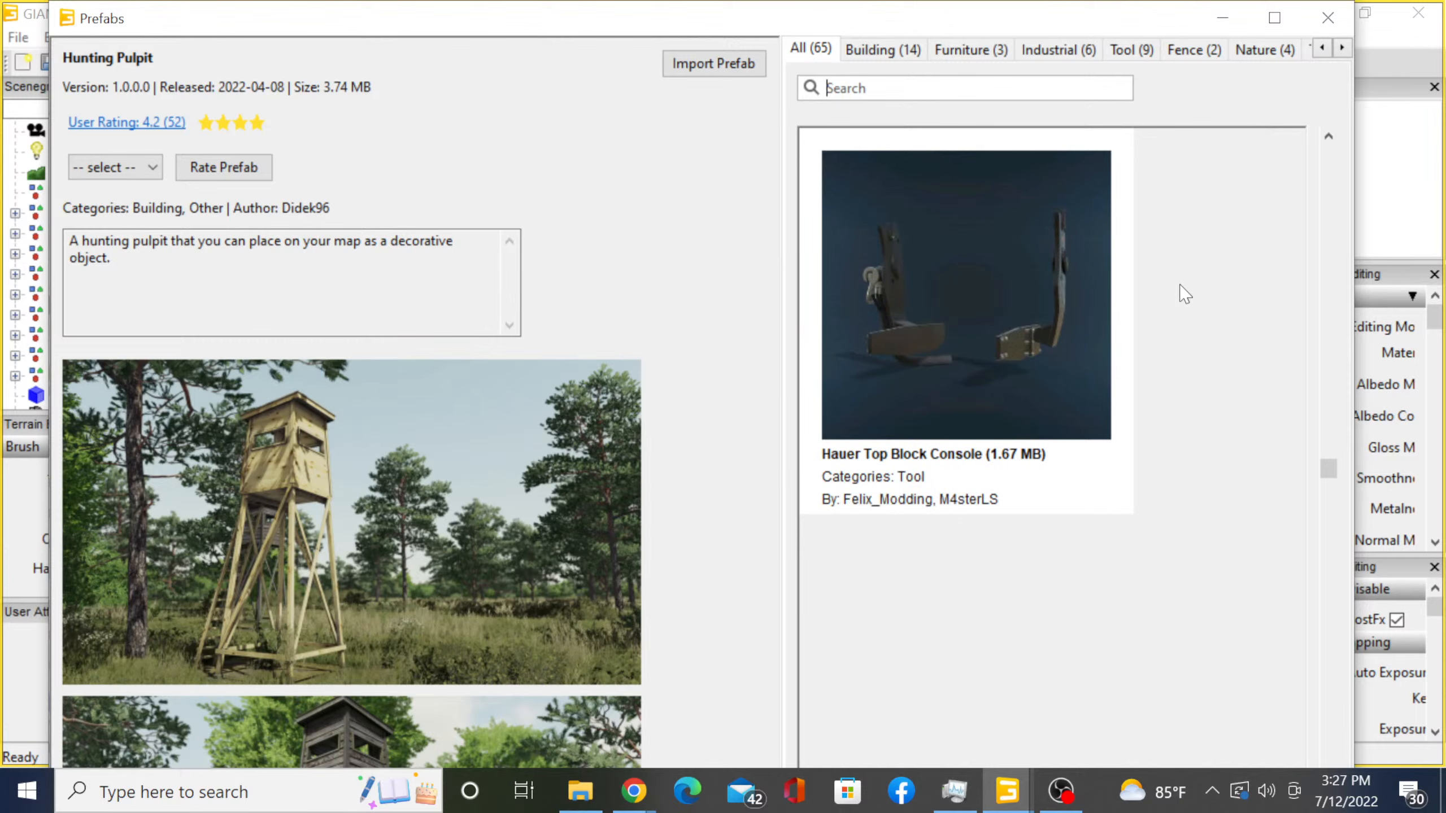
pyautogui.scroll(-2, 1184, 295)
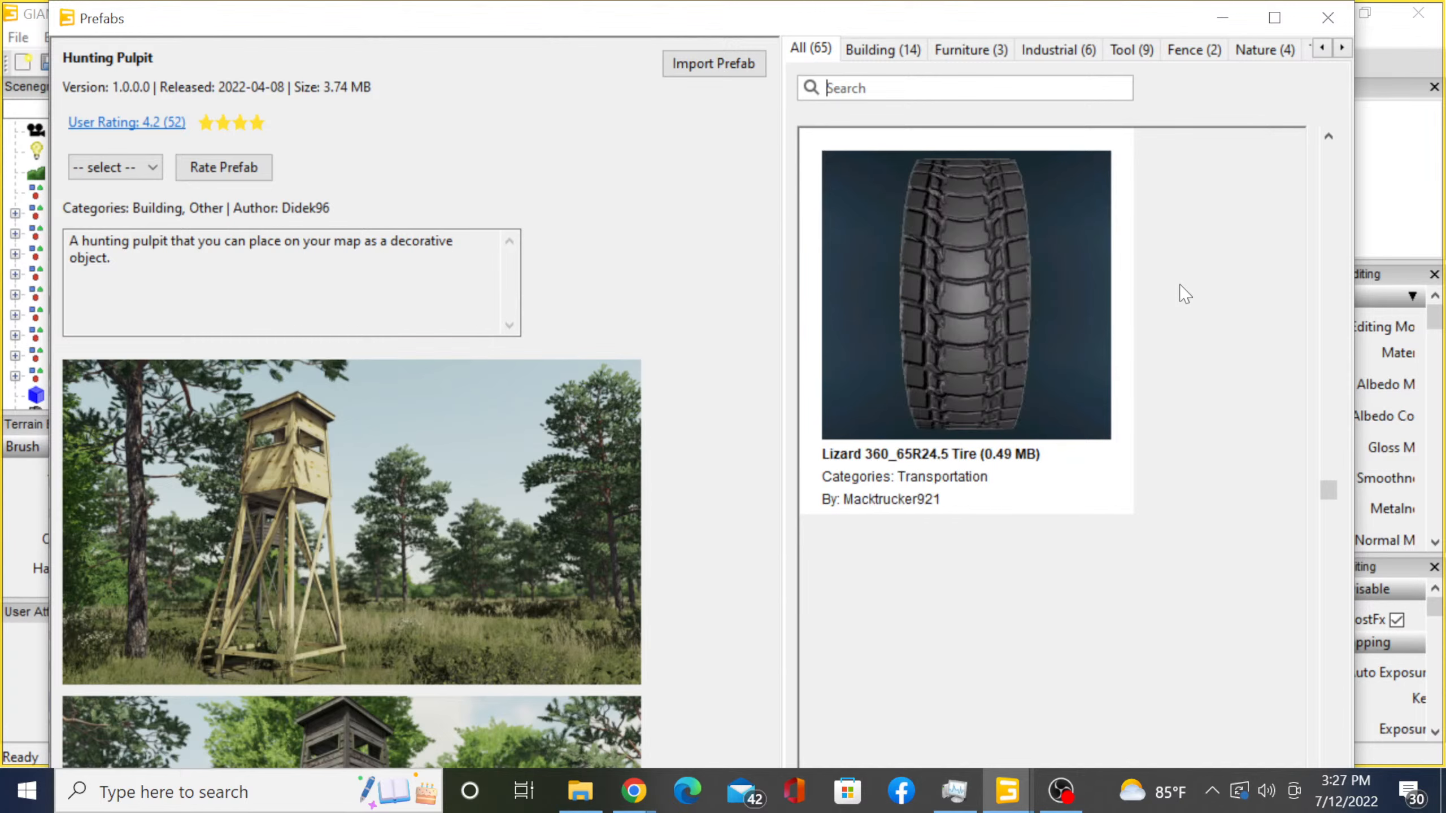
pyautogui.scroll(-1, 1184, 294)
pyautogui.scroll(-3, 1184, 294)
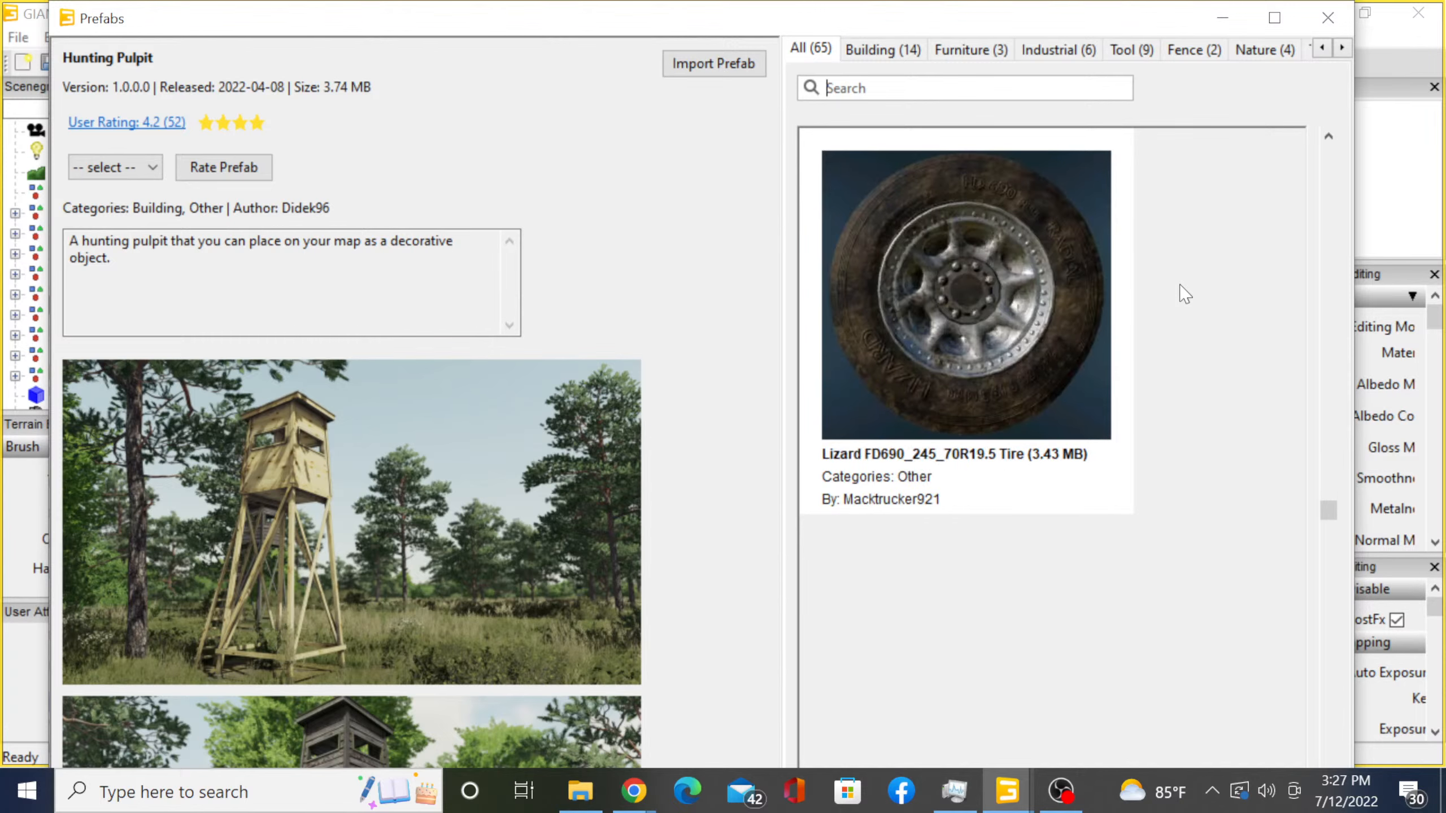
pyautogui.scroll(-1, 1184, 294)
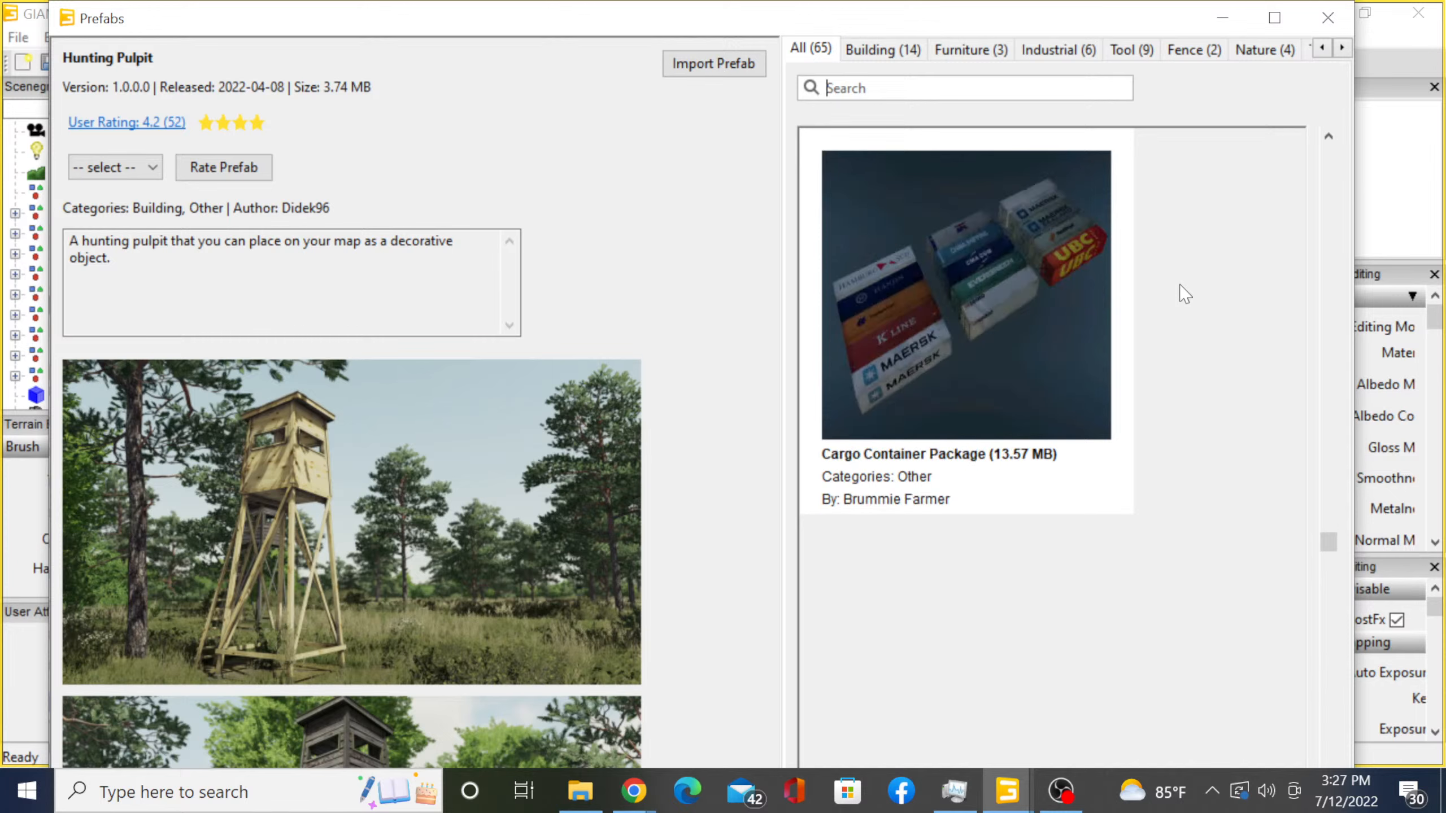
pyautogui.scroll(-3, 1184, 294)
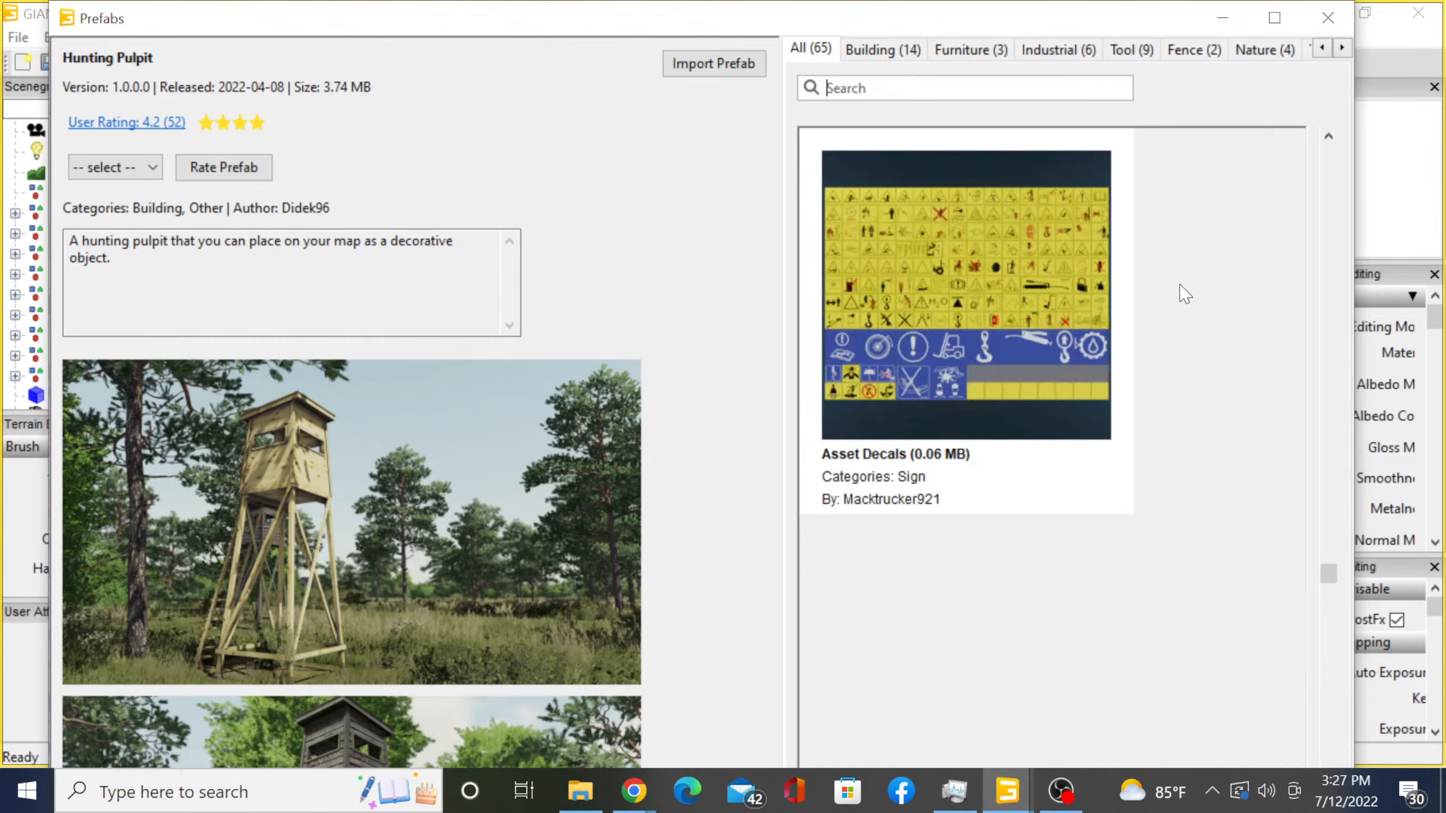
pyautogui.scroll(-4, 1184, 295)
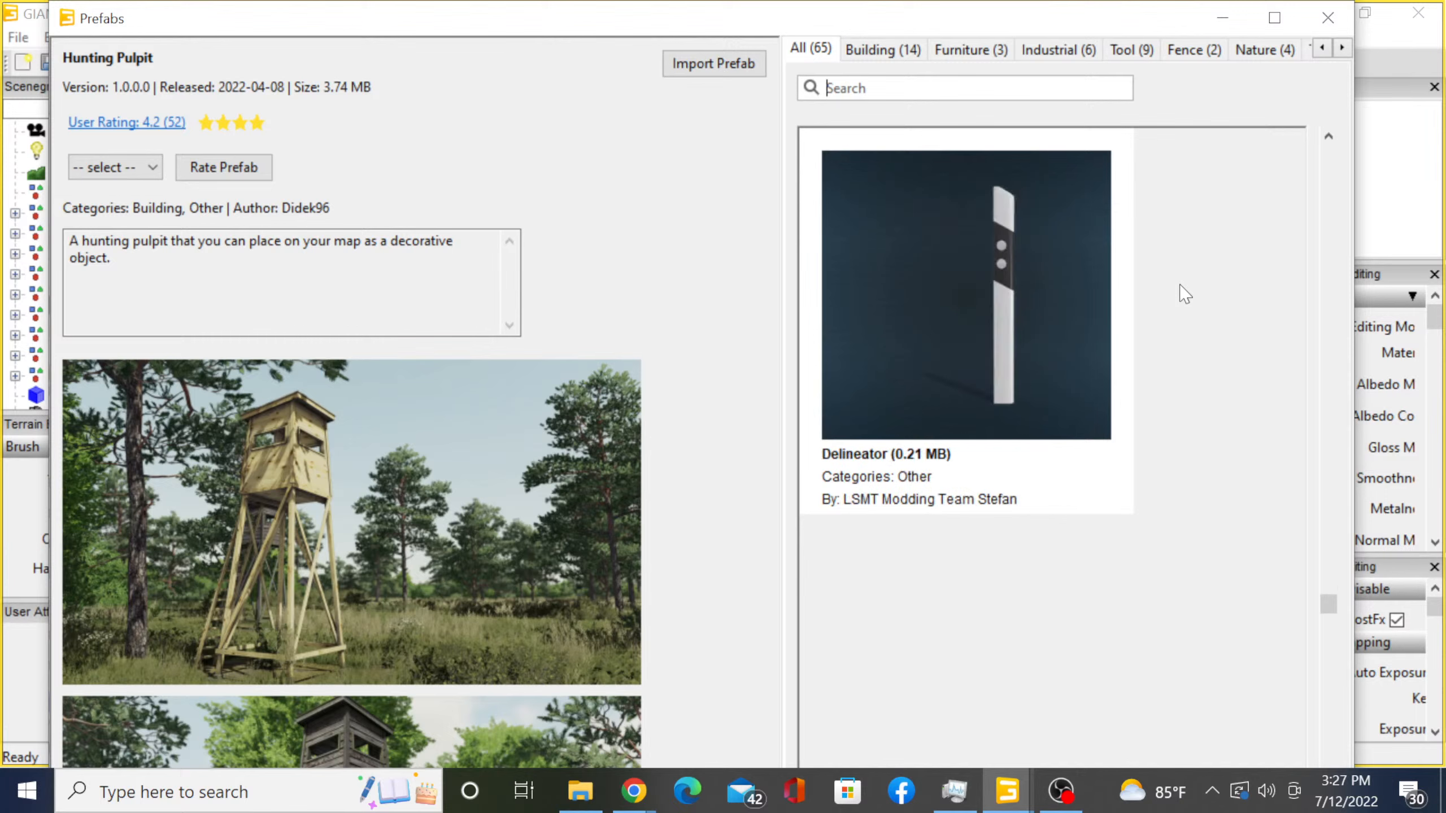
pyautogui.scroll(-3, 1184, 294)
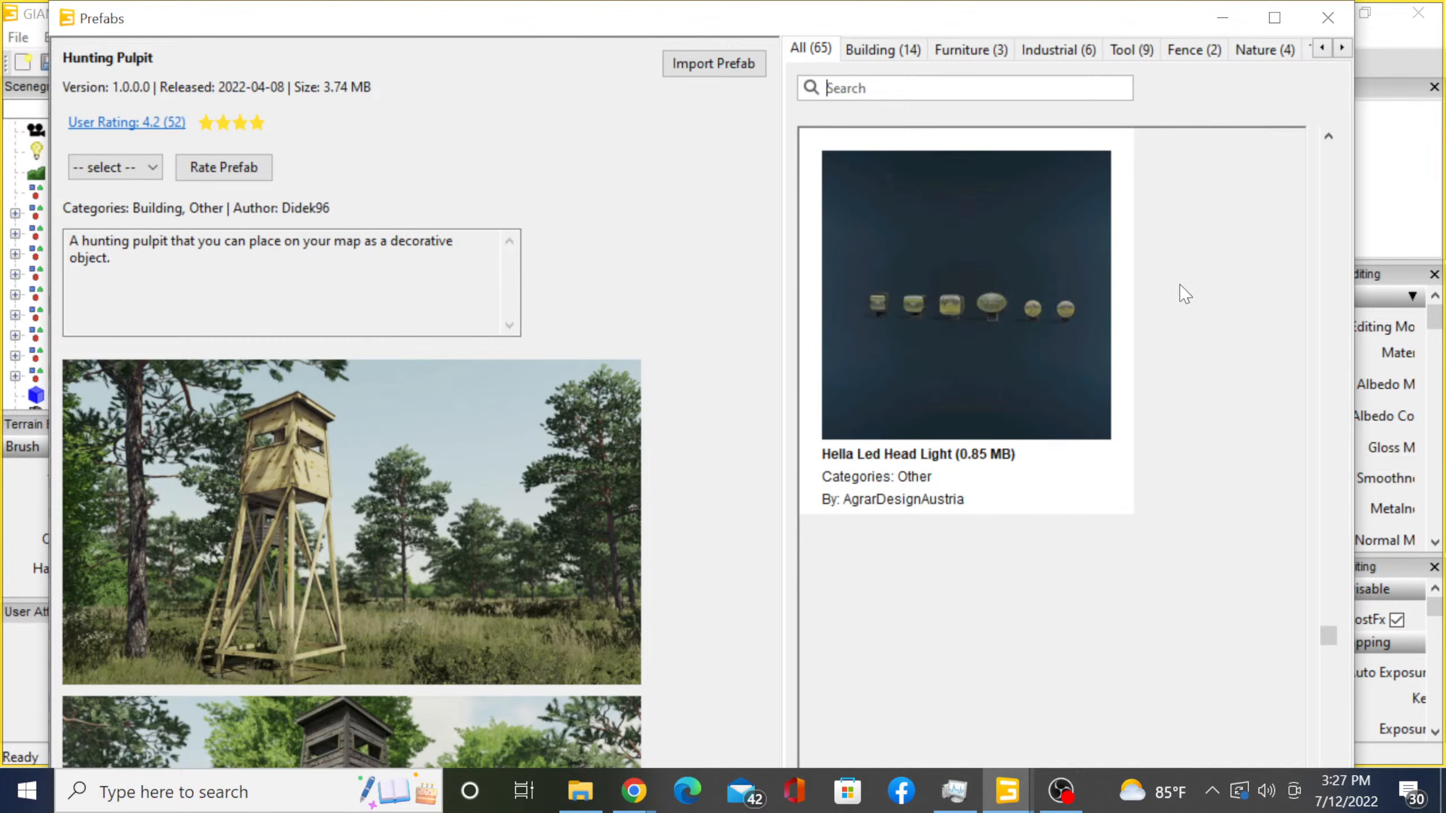
pyautogui.scroll(-1, 1184, 295)
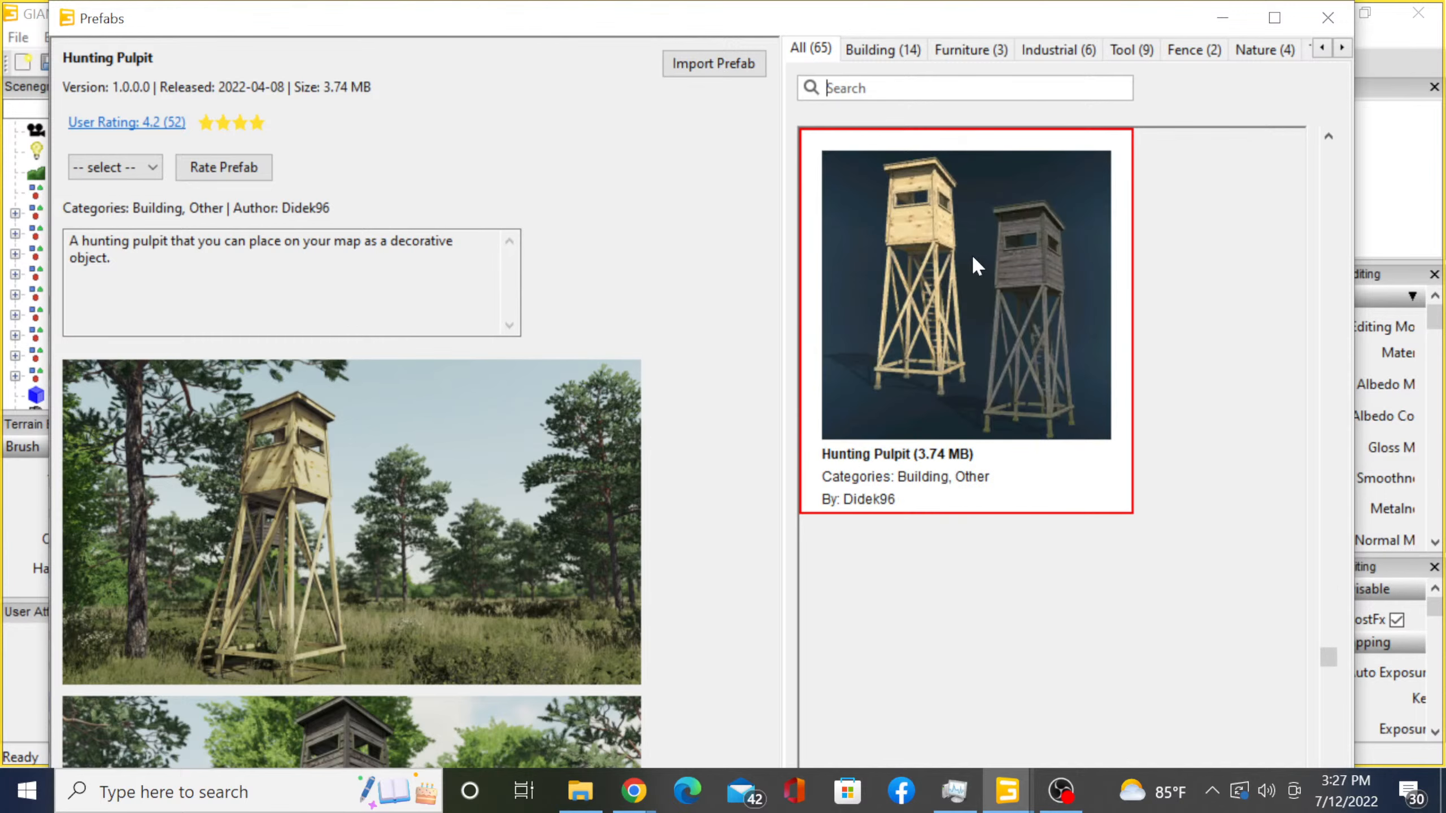
# - Import the Hunting Pulpit item from the Hunting Pulpit prefab into the map
pyautogui.click(713, 64)
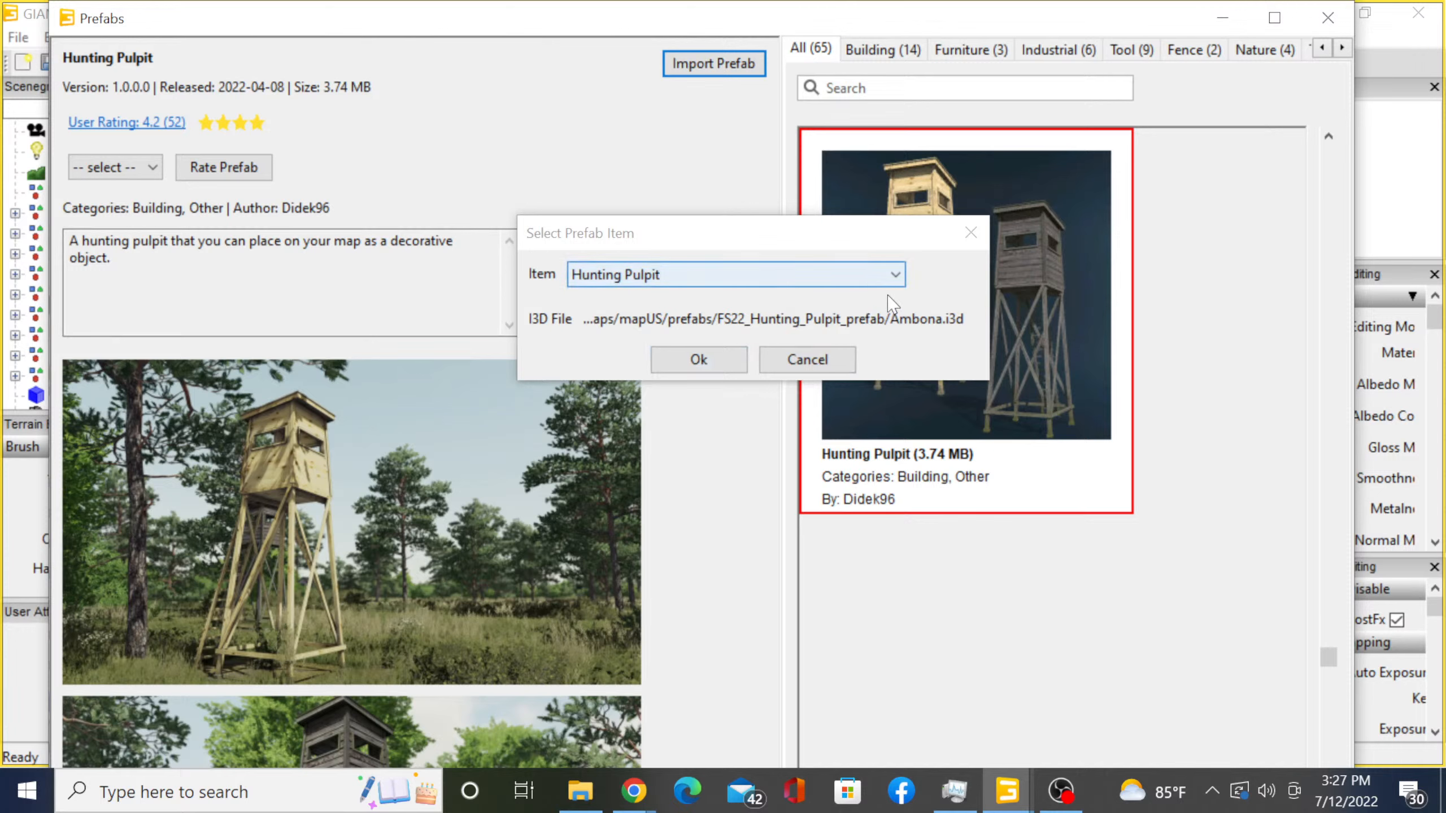
pyautogui.click(890, 274)
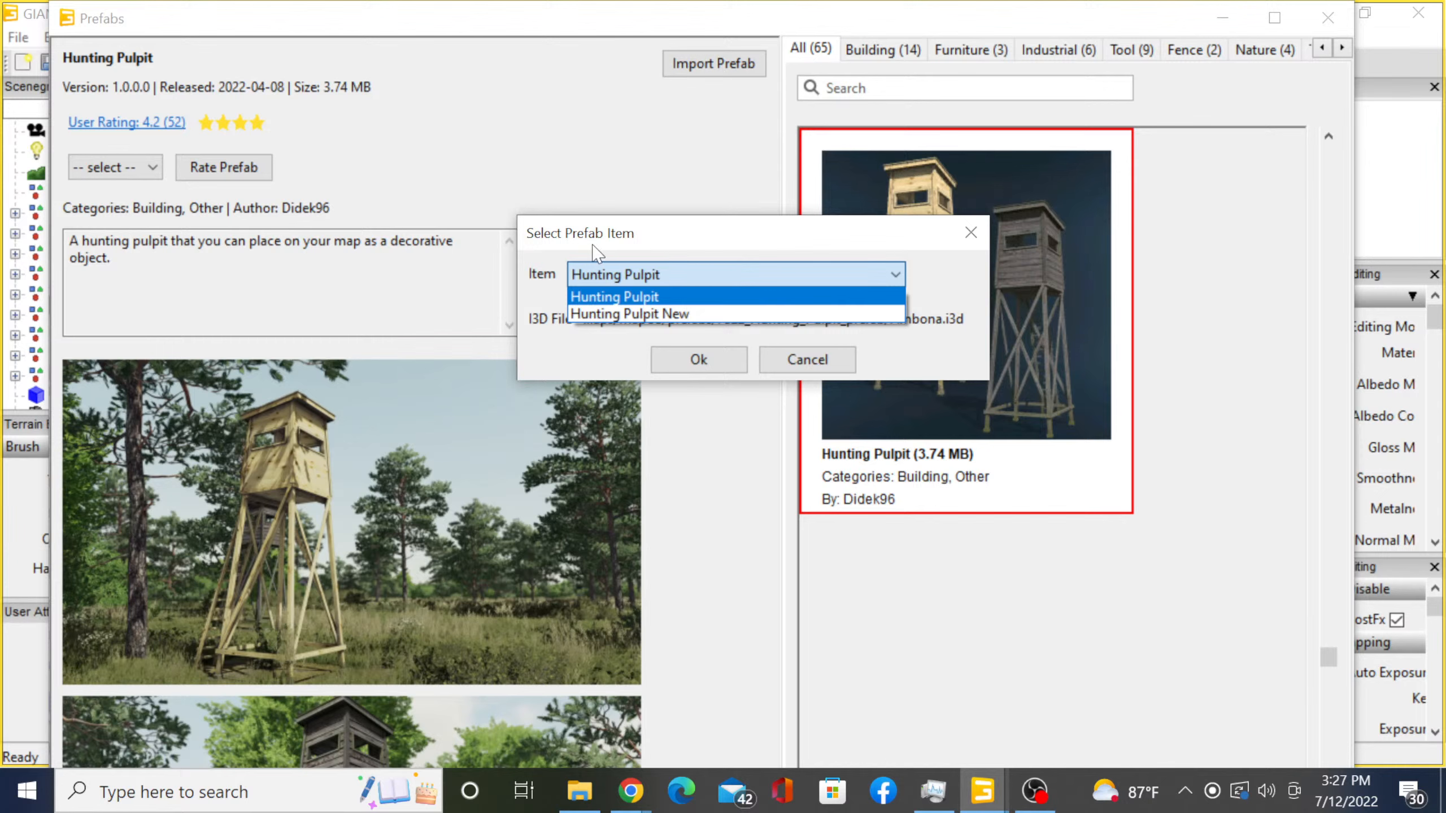
pyautogui.click(712, 298)
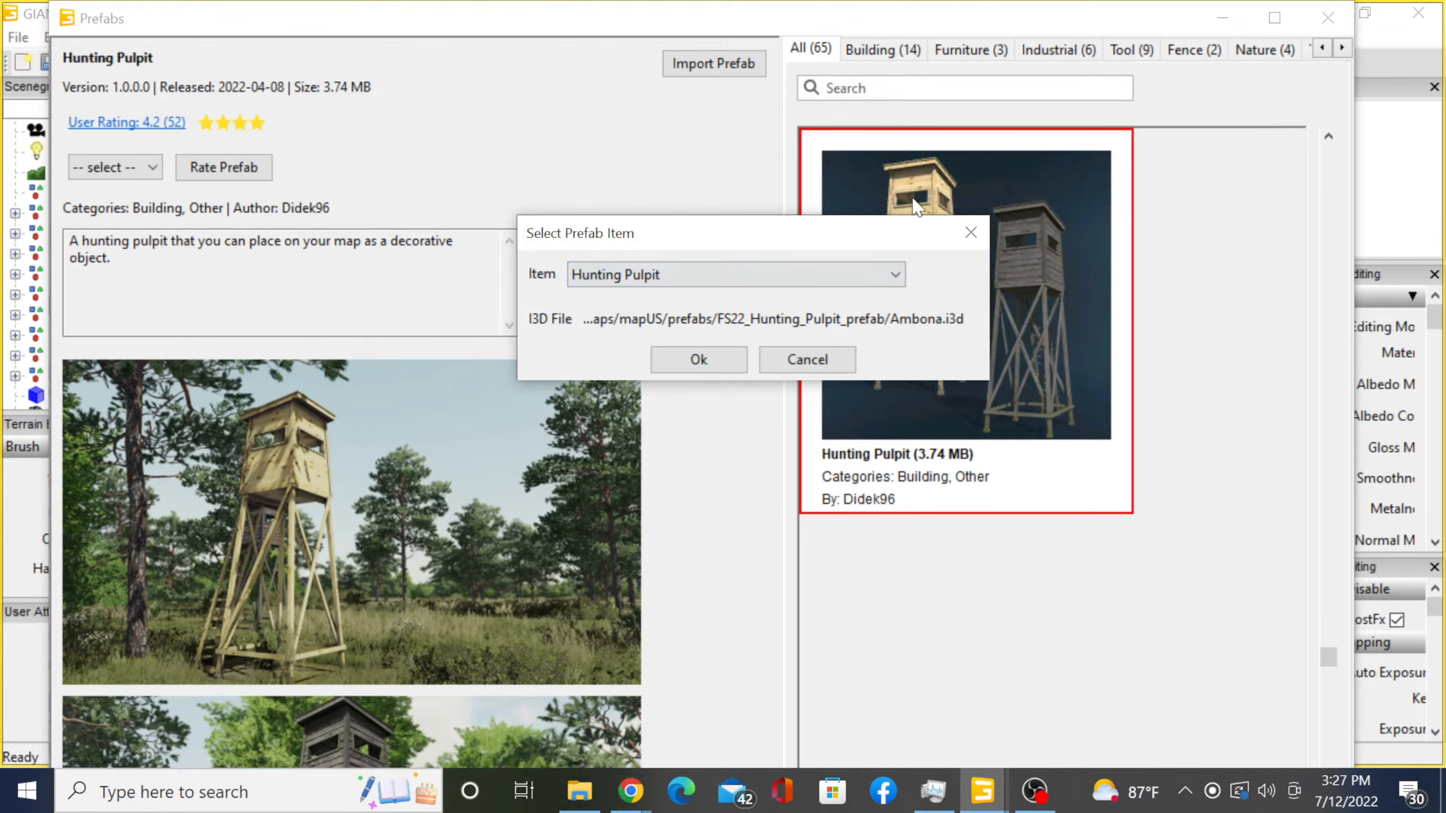
pyautogui.click(693, 361)
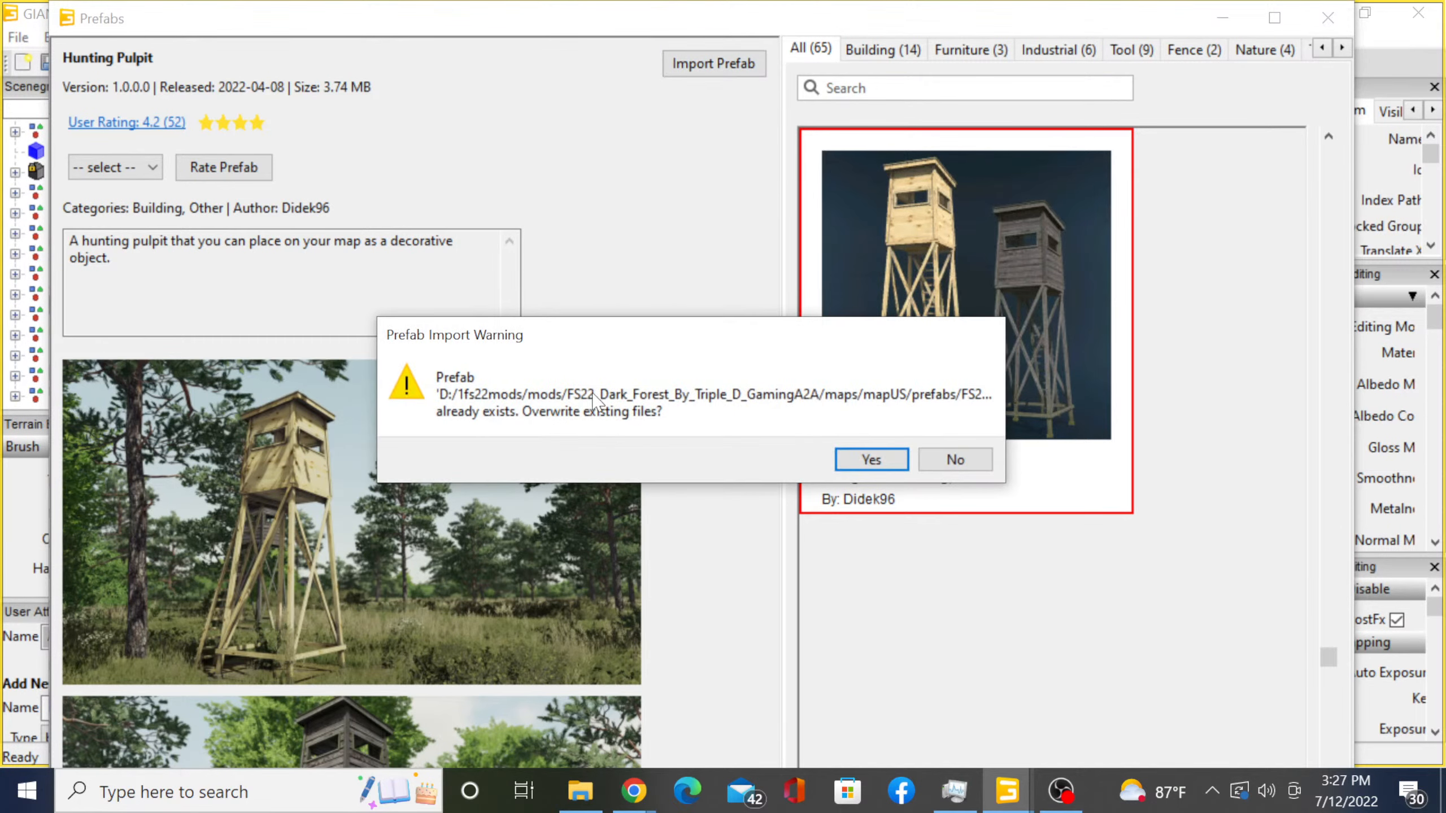
# - Import the Hunting Pulpit New variant, overwriting the existing prefab files, and close the prefab library
pyautogui.click(867, 462)
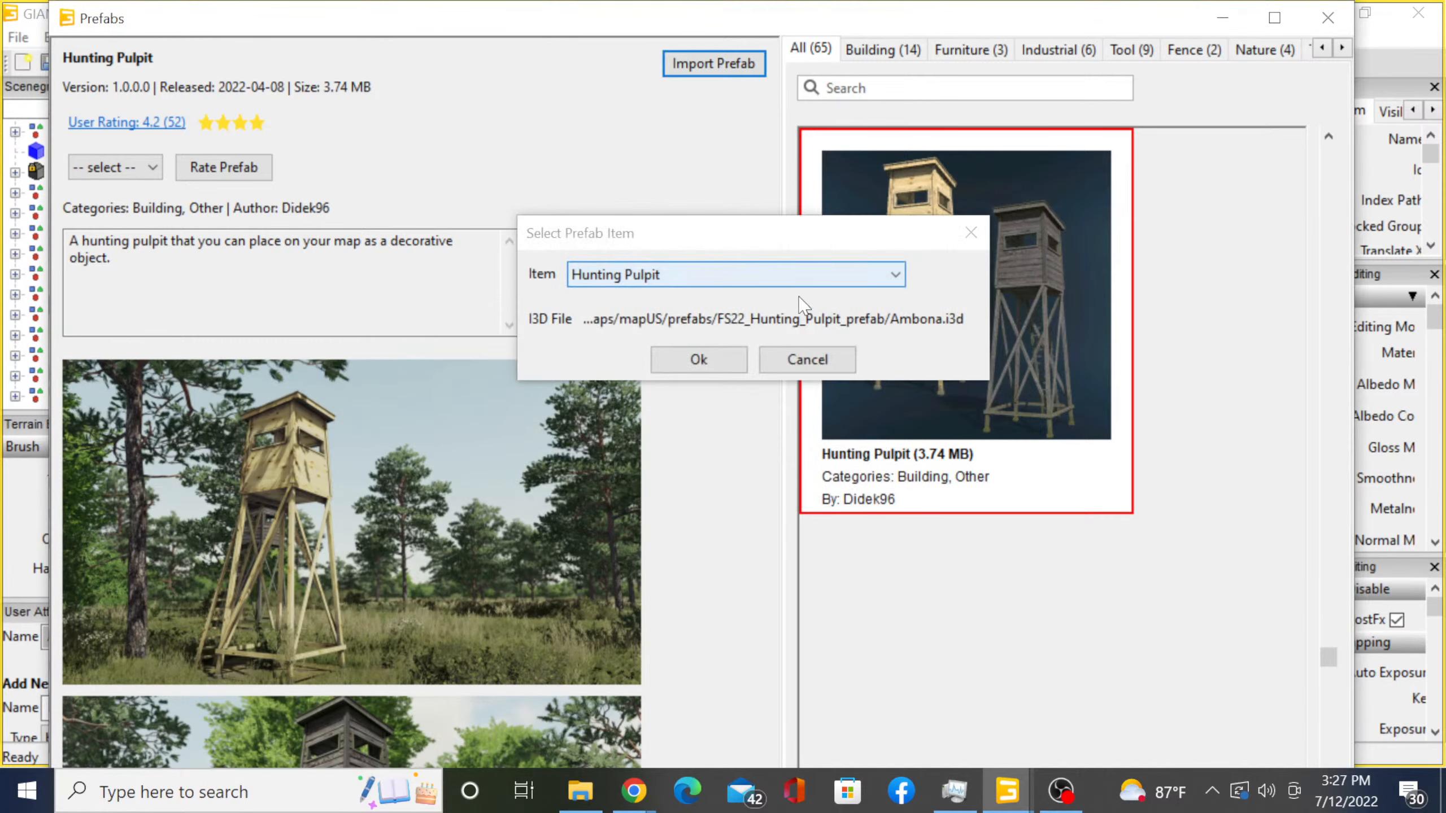
pyautogui.click(893, 278)
pyautogui.click(704, 317)
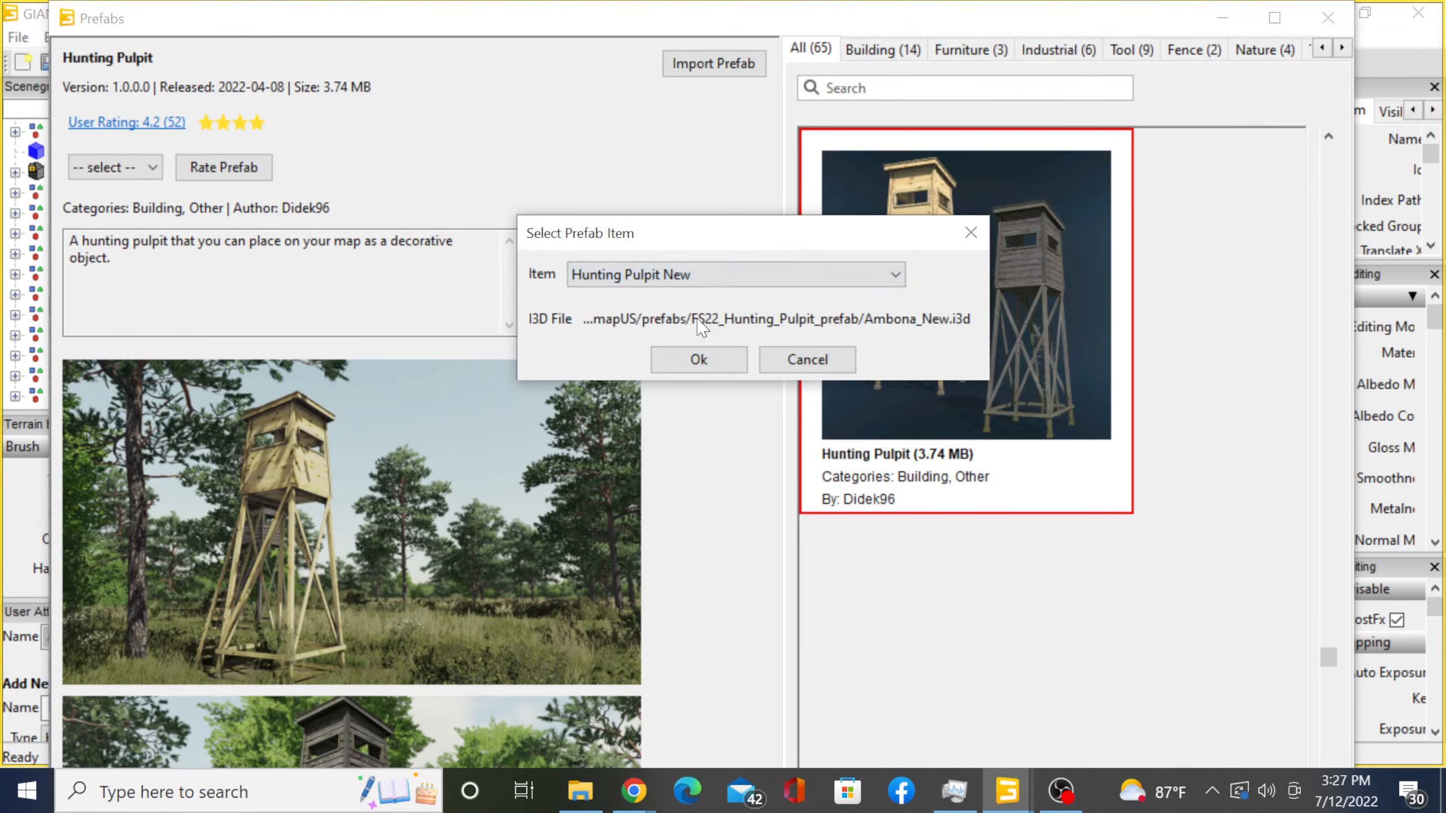
pyautogui.click(700, 359)
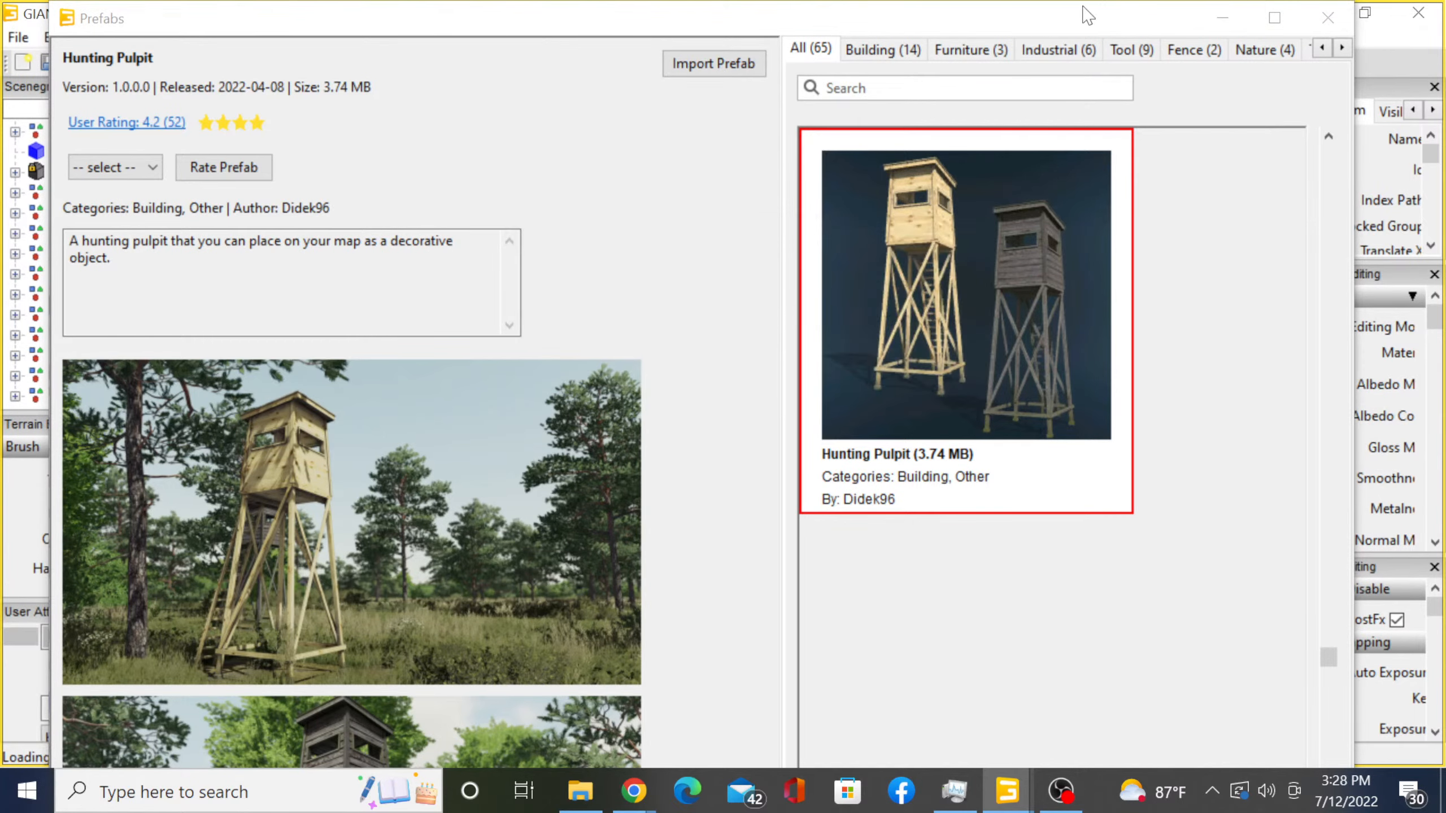
pyautogui.click(1330, 18)
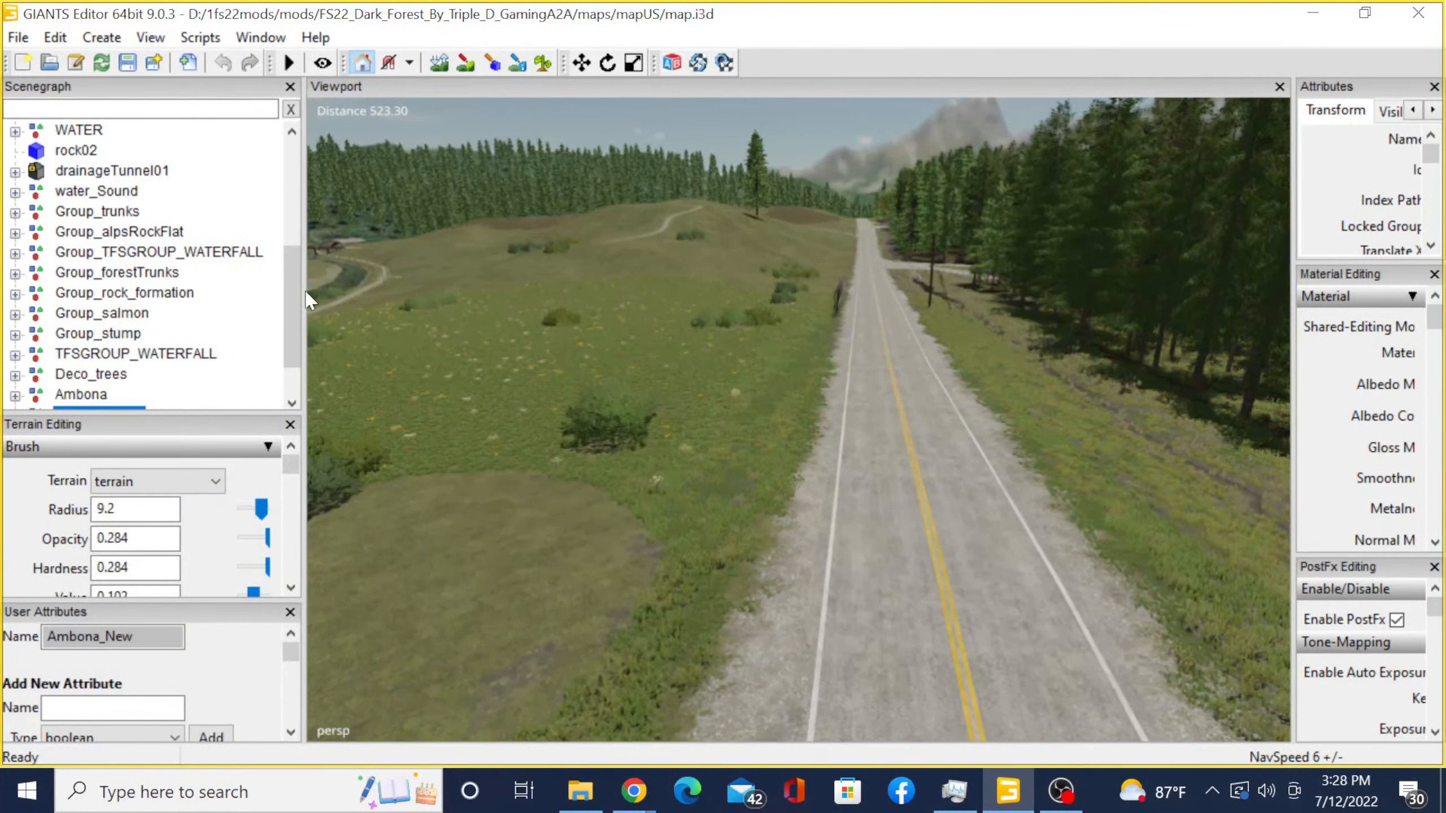
# - Place the imported Ambona tower on the bare ground patch beside the road with interactive placement
pyautogui.scroll(-1, 126, 348)
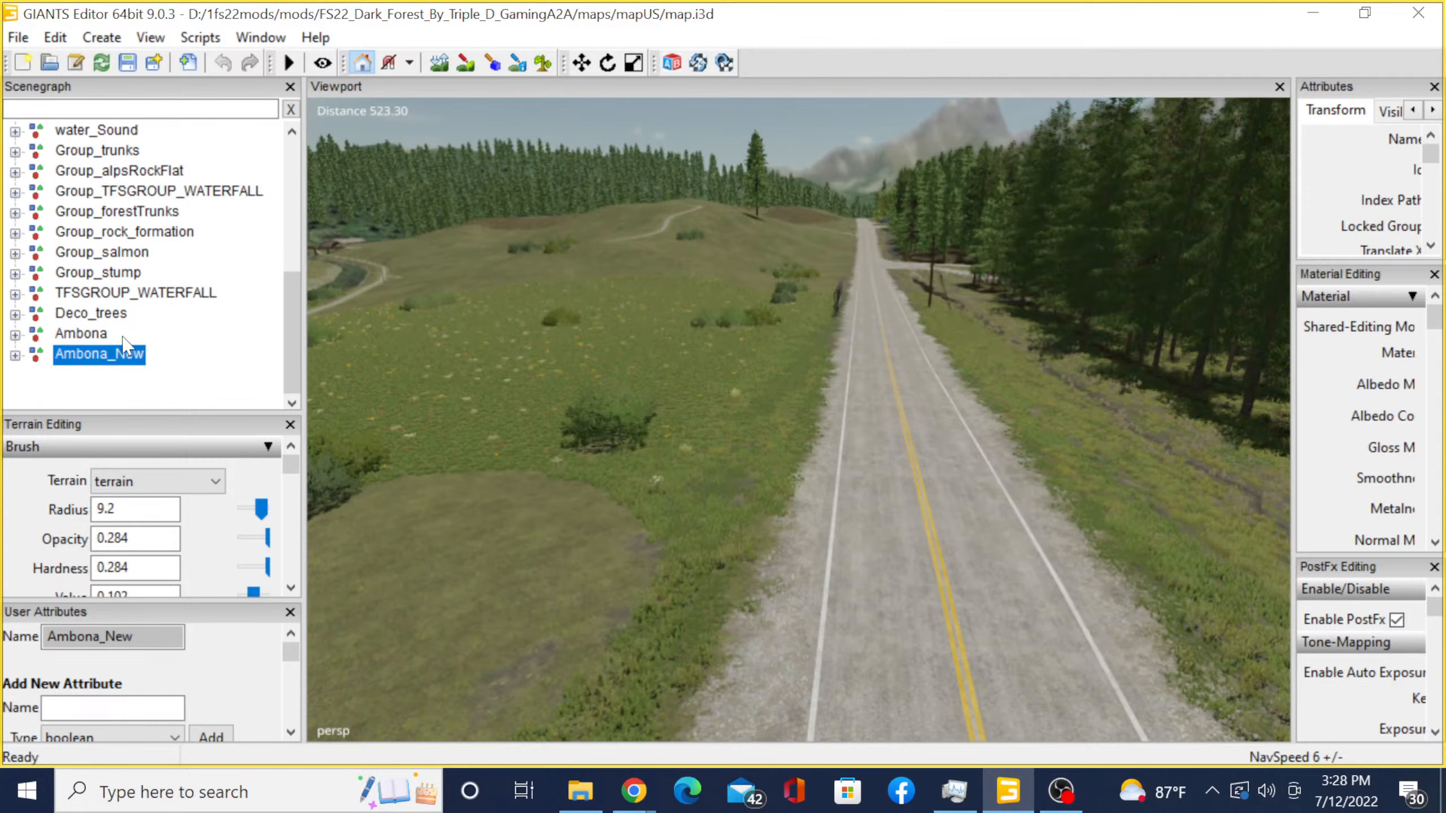
pyautogui.click(79, 335)
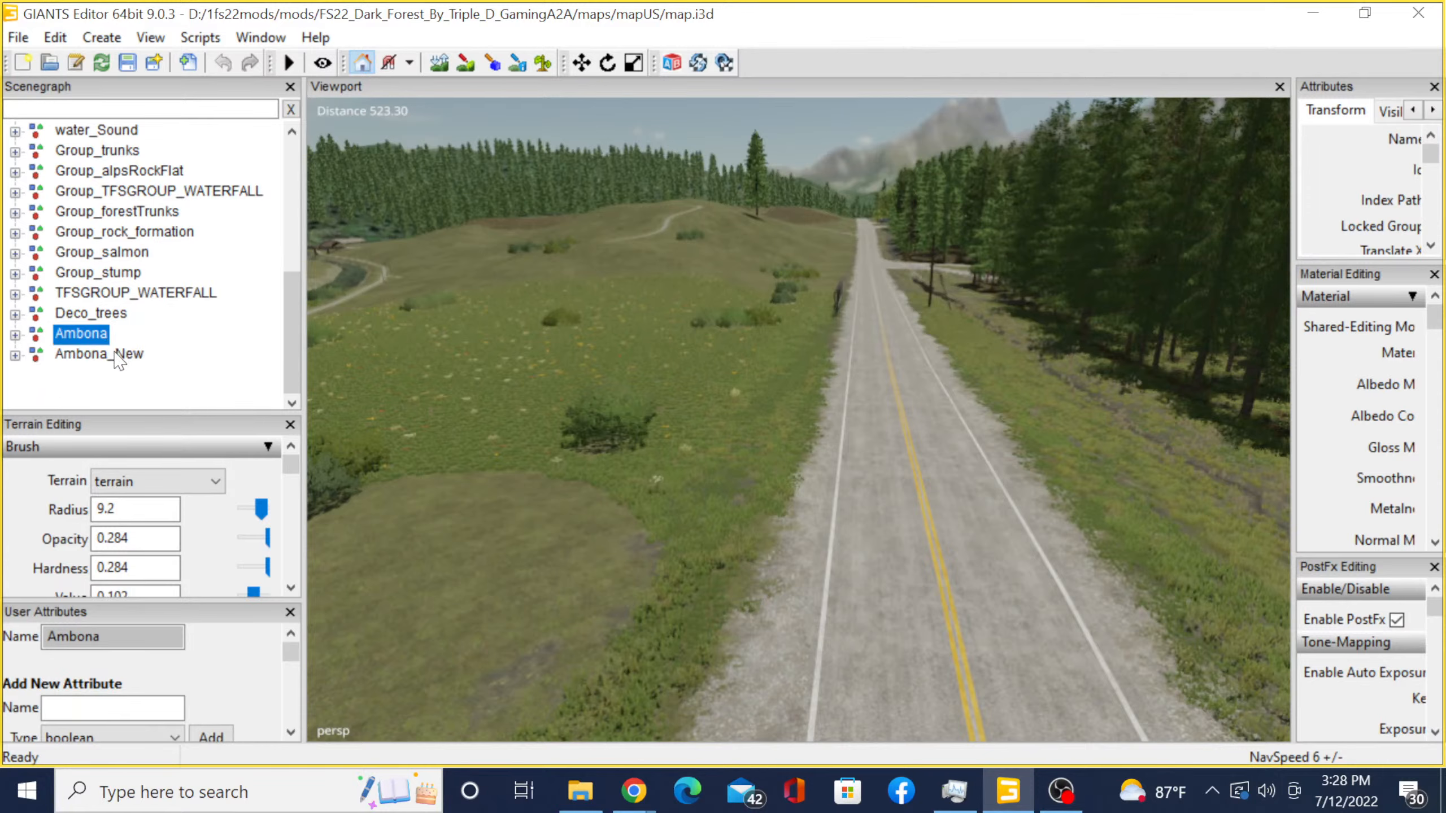
pyautogui.hotkey('ctrl', 'shift', 'space')
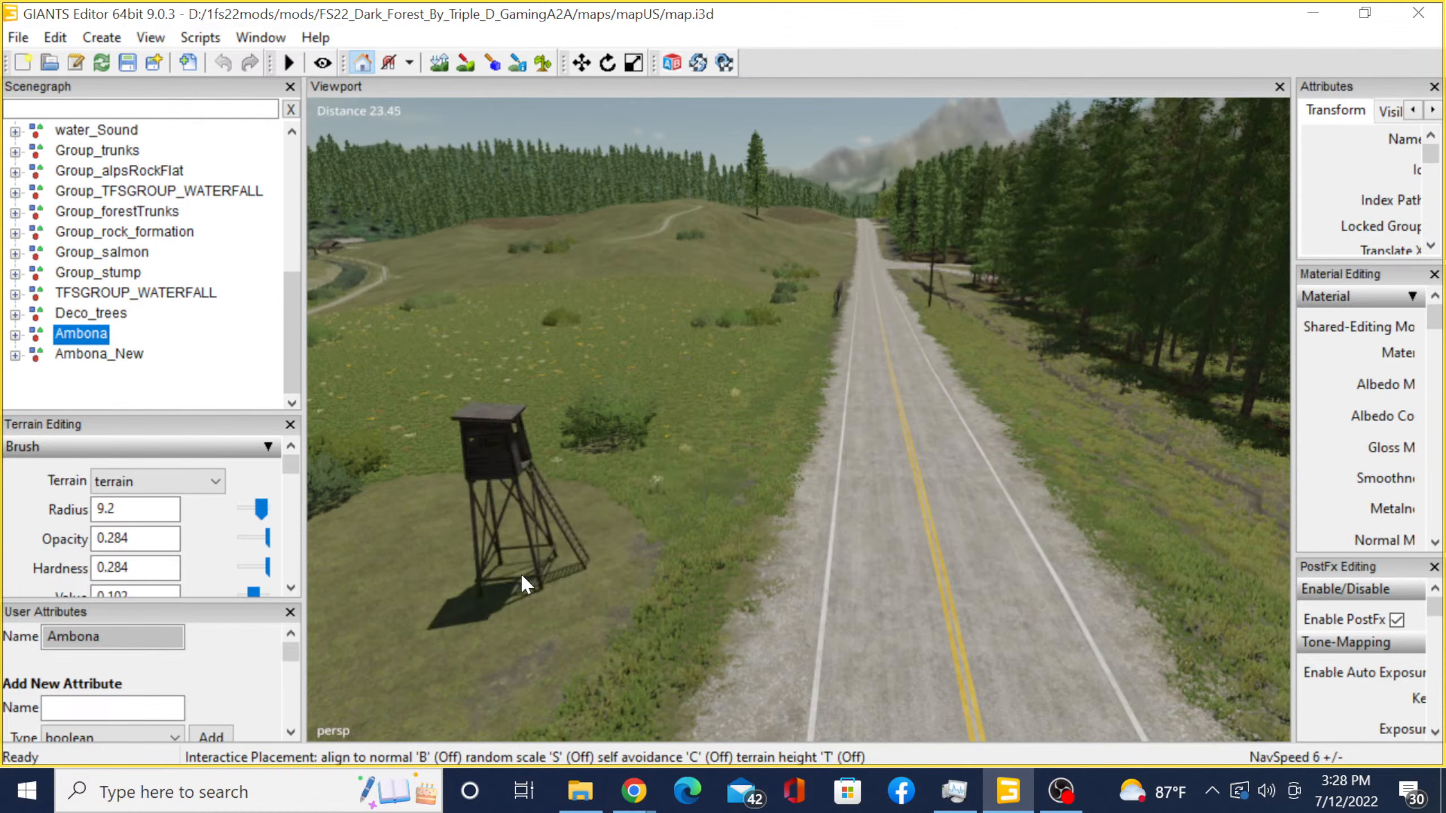
pyautogui.click(520, 571)
# - Place the Ambona_New tower on the bare ground next to the dark tower with interactive placement
pyautogui.click(105, 356)
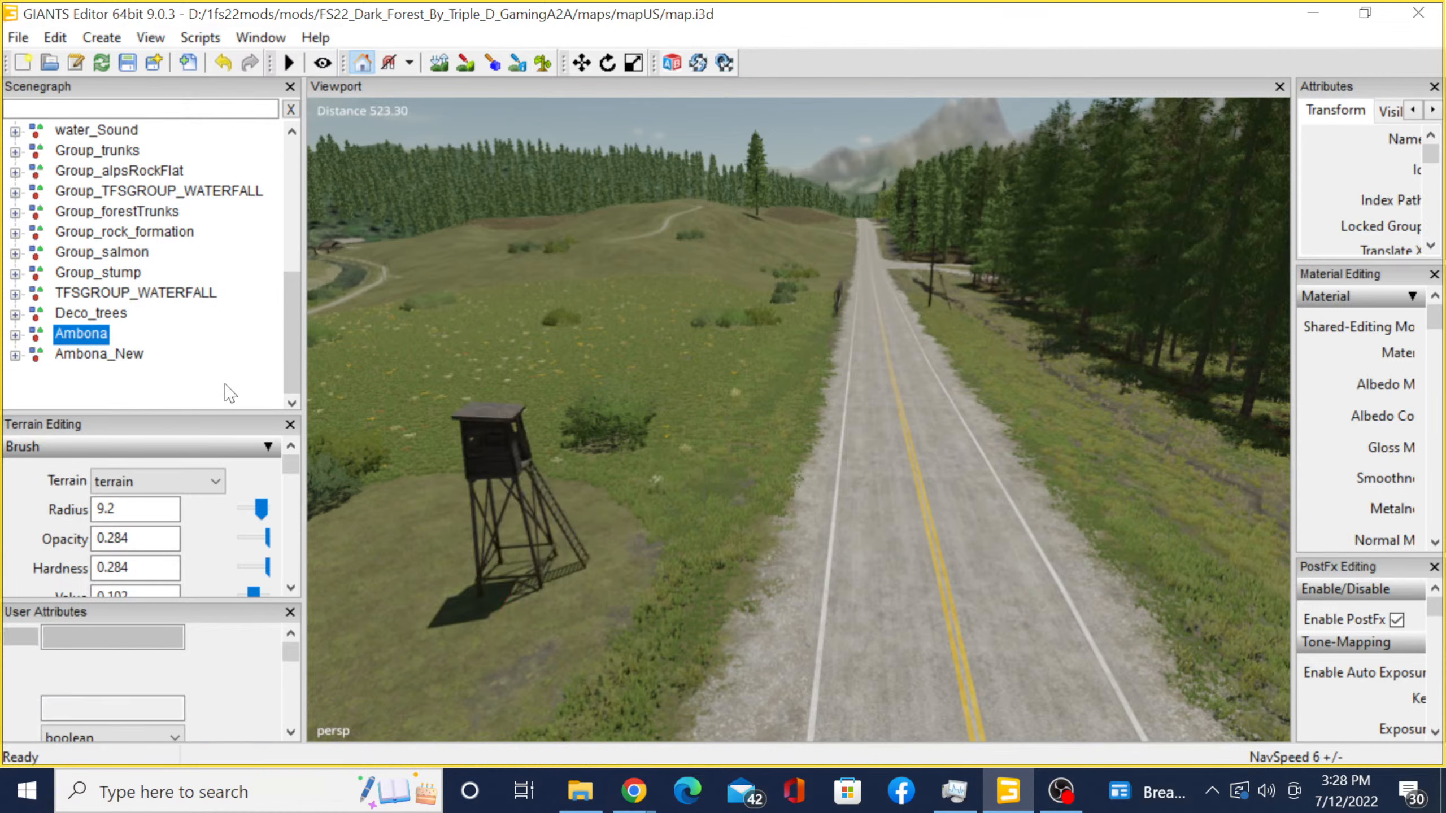
pyautogui.hotkey('ctrl', 'b')
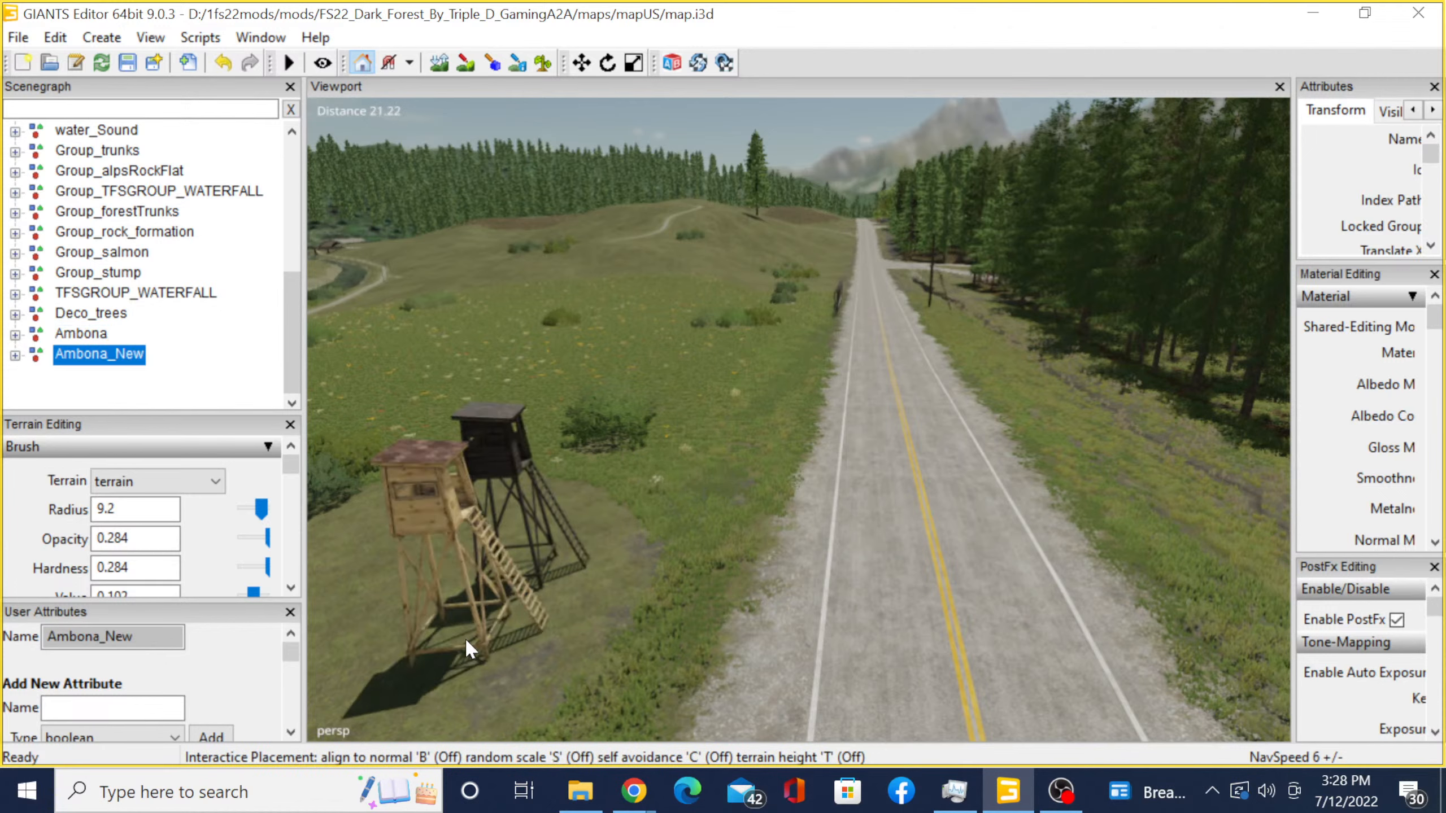
pyautogui.click(468, 660)
# - Inspect the light wooden tower up close, including the bench, windows and floor inside its cabin
pyautogui.keyDown('alt'); pyautogui.moveTo(547, 646); pyautogui.dragTo(798, 458); pyautogui.keyUp('alt')
pyautogui.scroll(3, 811, 613)
pyautogui.scroll(5, 807, 471)
pyautogui.click(684, 346)
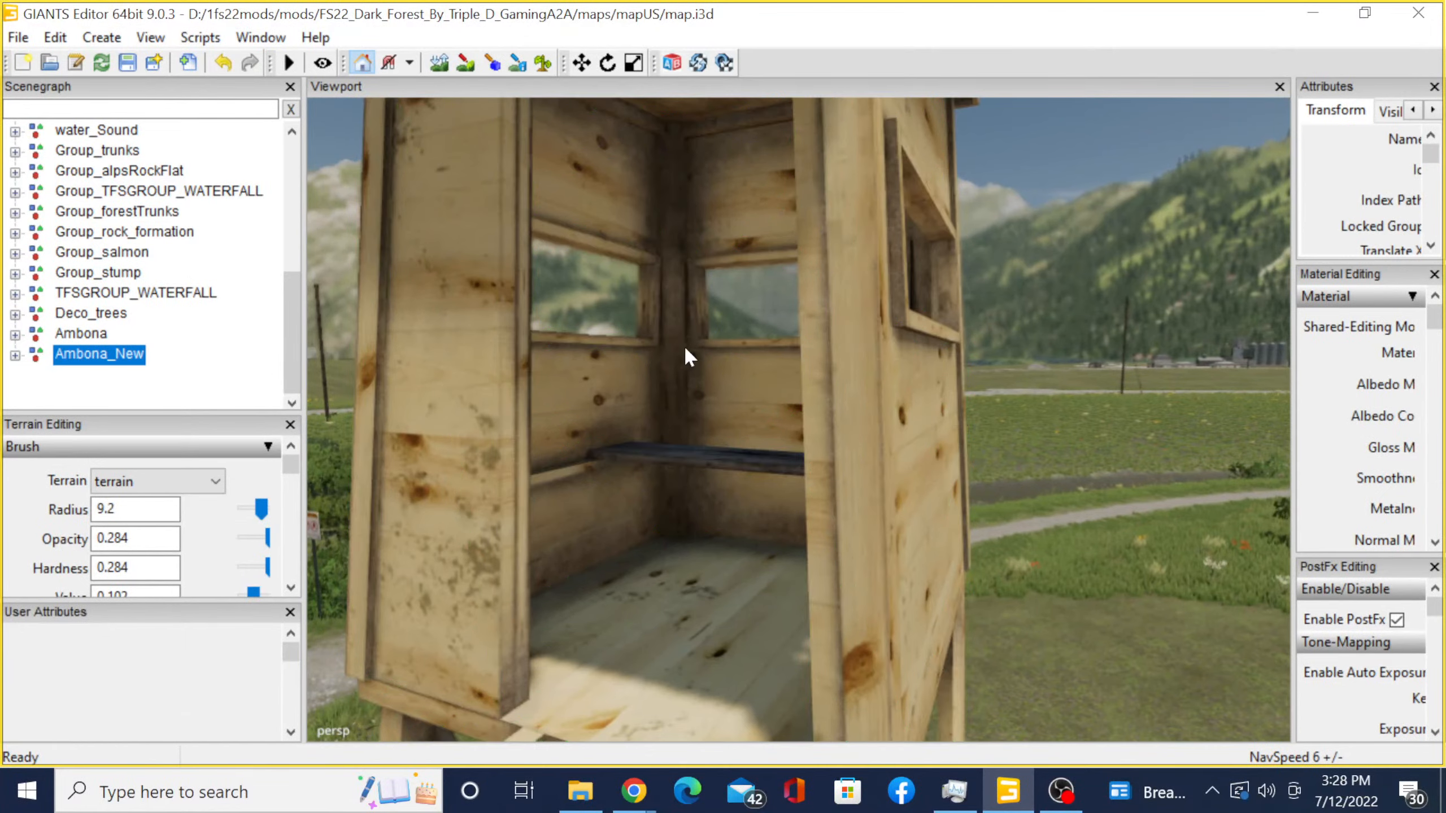
pyautogui.scroll(5, 680, 346)
pyautogui.keyDown('alt'); pyautogui.moveTo(680, 345); pyautogui.dragTo(734, 357); pyautogui.keyUp('alt')
pyautogui.scroll(4, 670, 172)
pyautogui.scroll(-6, 788, 421)
pyautogui.scroll(-5, 662, 333)
pyautogui.scroll(4, 797, 272)
pyautogui.scroll(-6, 798, 279)
pyautogui.scroll(-4, 724, 388)
pyautogui.scroll(-4, 620, 336)
# - Select the Deski corner boards of the Ambona_New tower and move them out to one side of the cabin
pyautogui.click(726, 383)
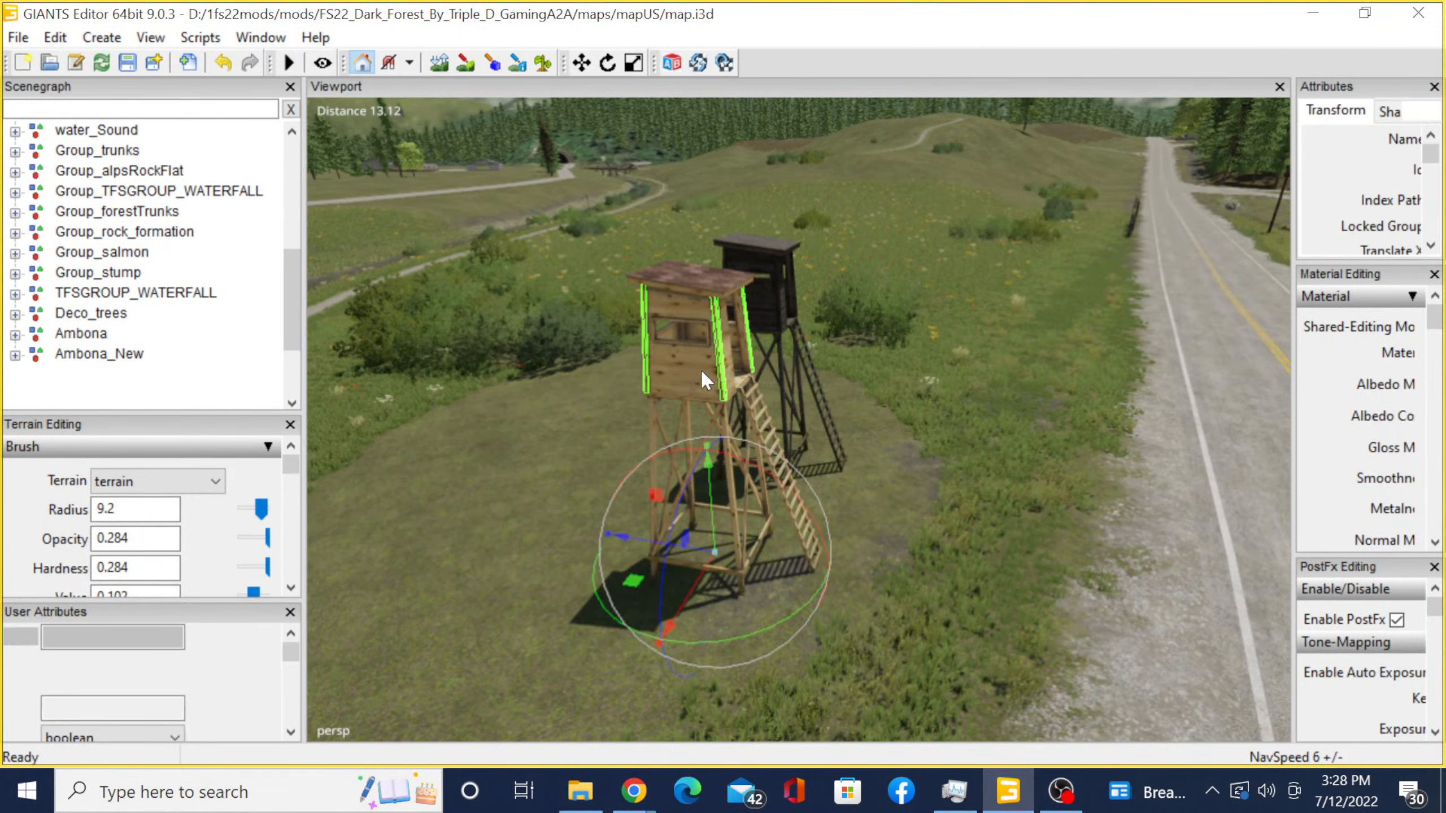
pyautogui.keyDown('alt'); pyautogui.moveTo(893, 394); pyautogui.dragTo(842, 387); pyautogui.keyUp('alt')
pyautogui.scroll(-2, 843, 387)
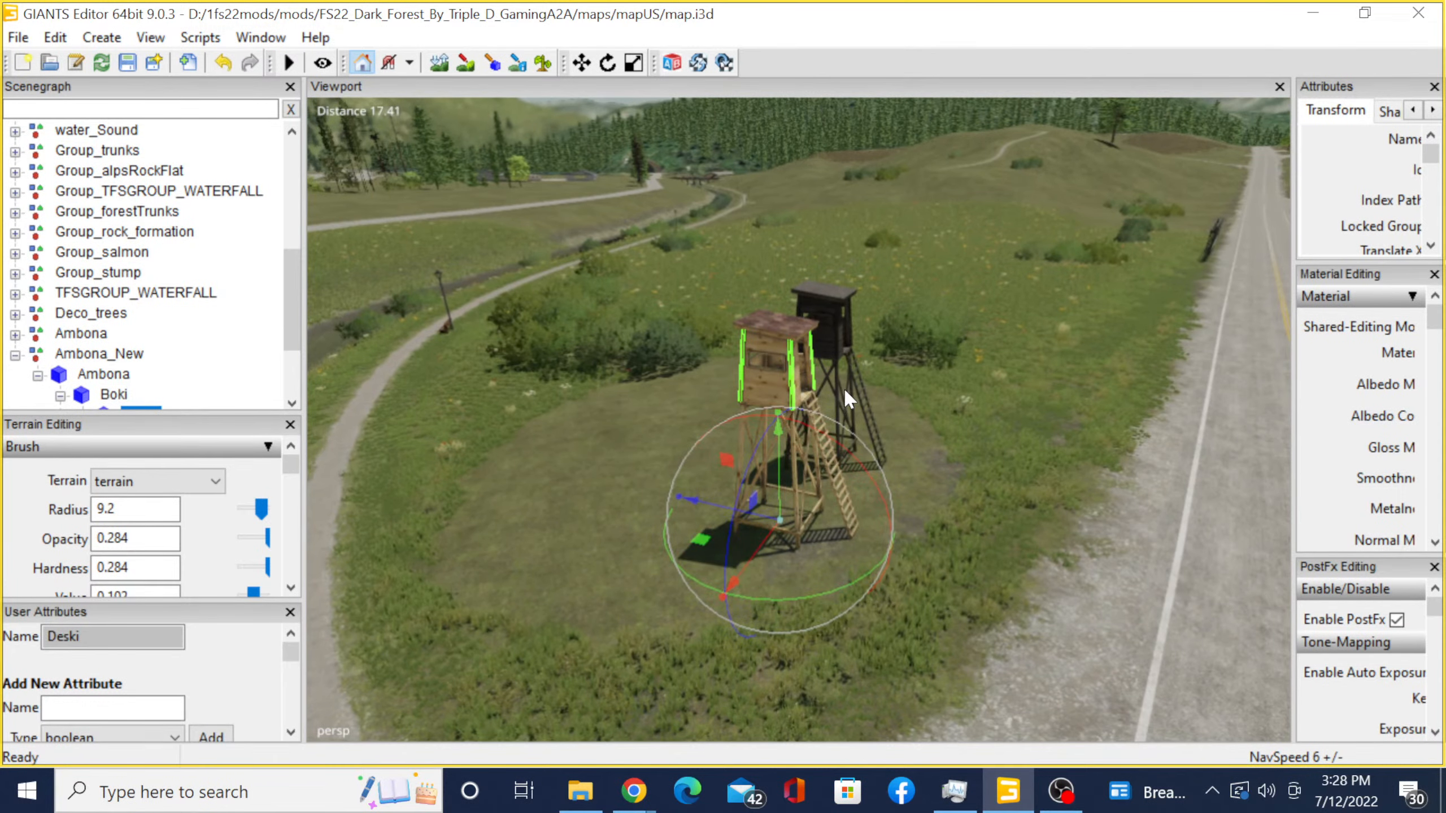
pyautogui.scroll(-2, 228, 367)
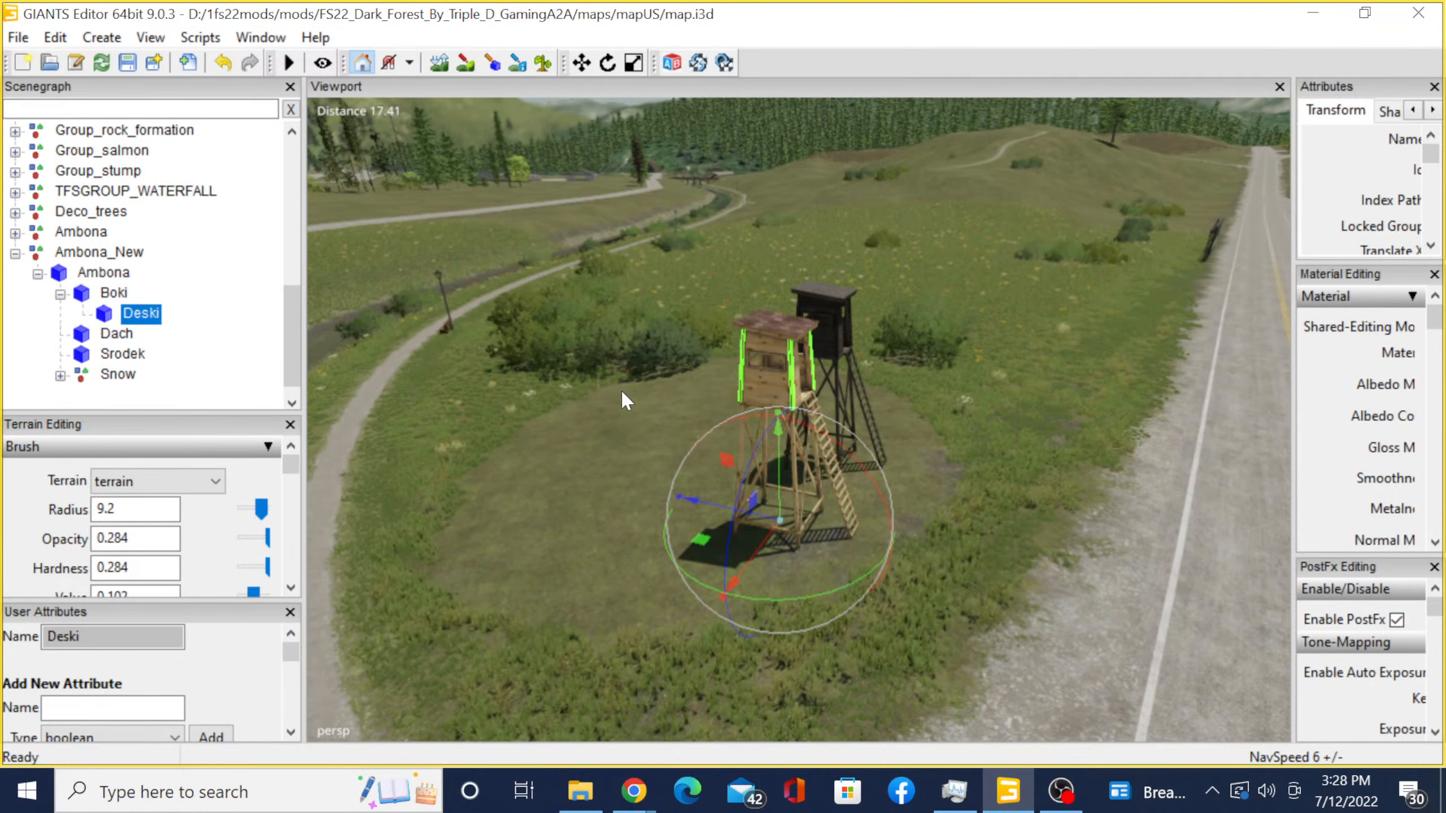
pyautogui.scroll(3, 621, 389)
pyautogui.keyDown('alt'); pyautogui.moveTo(621, 389); pyautogui.dragTo(581, 370); pyautogui.keyUp('alt')
pyautogui.scroll(3, 637, 400)
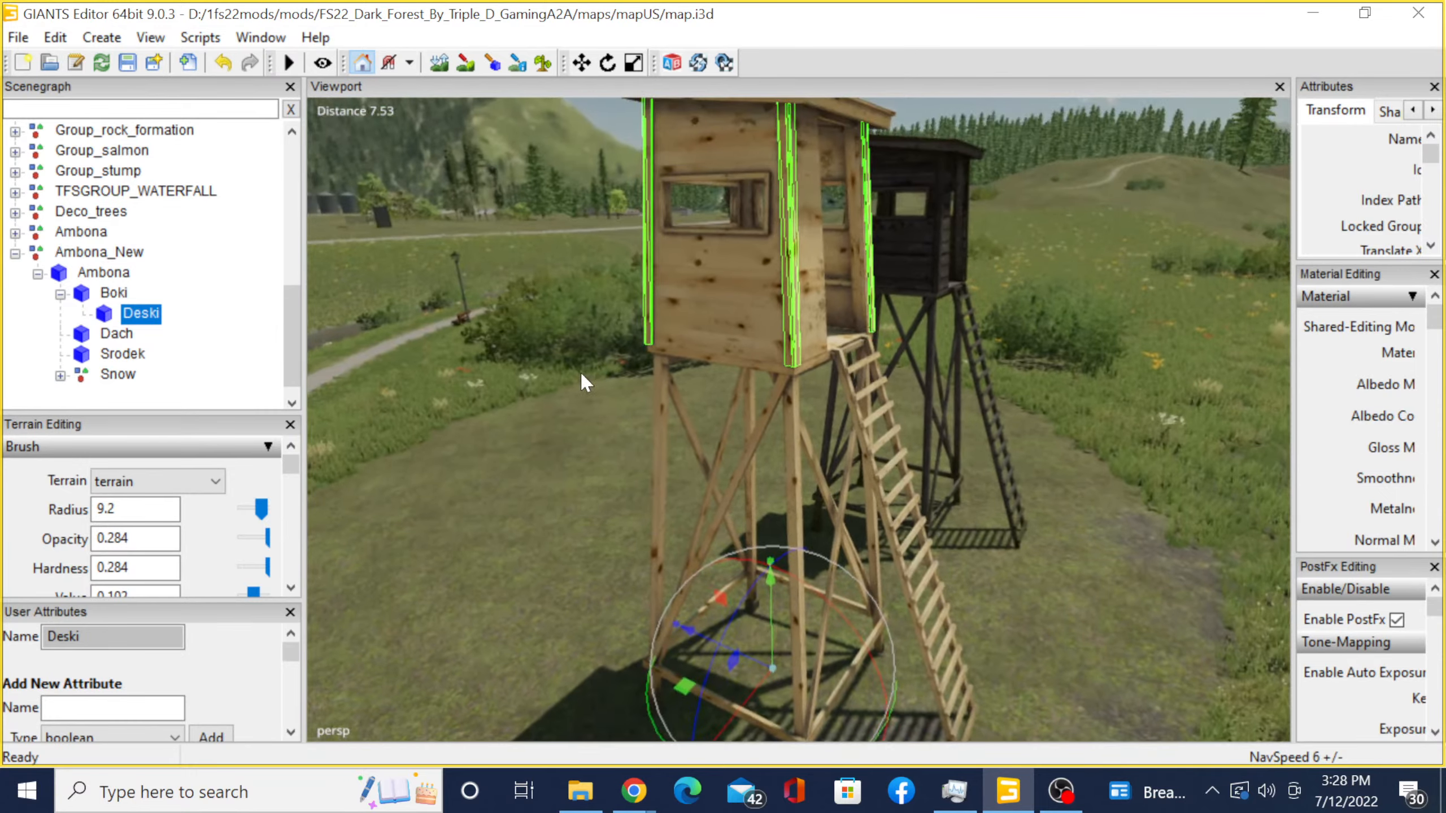
pyautogui.scroll(-1, 580, 371)
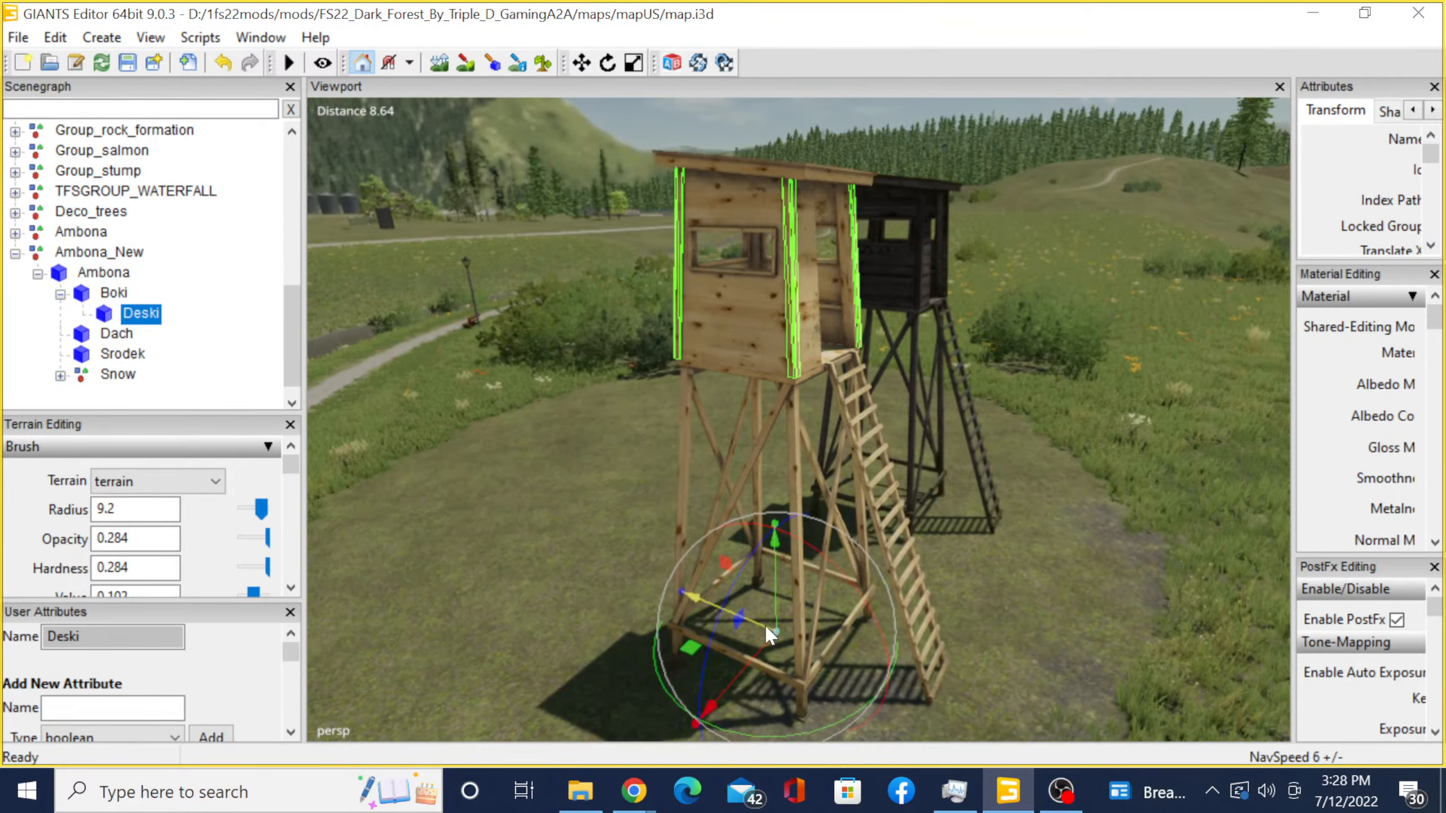
pyautogui.moveTo(768, 630); pyautogui.dragTo(537, 564)
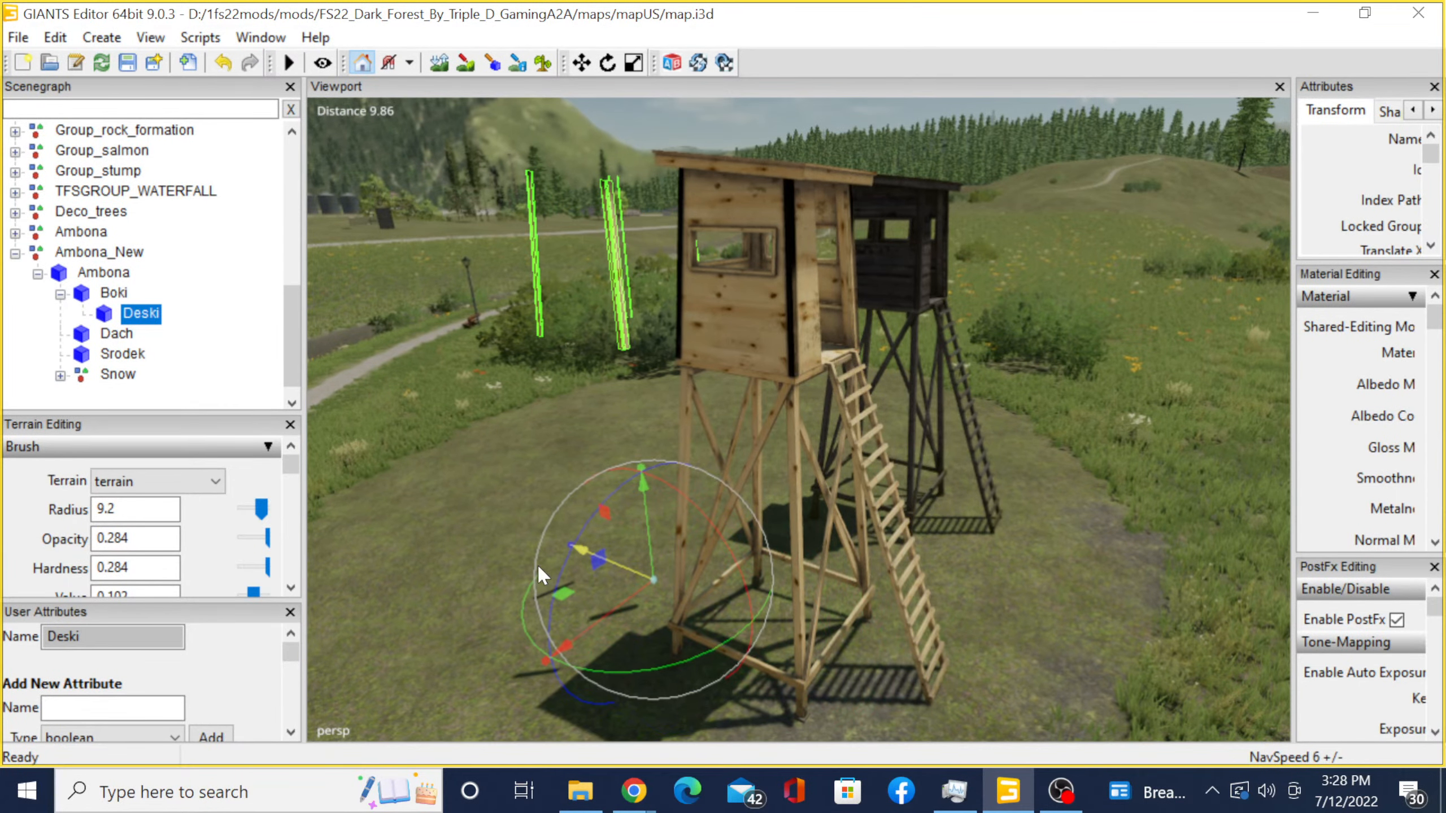
# - Examine the Ambona_New cabin and its displaced corner boards from different distances
pyautogui.keyDown('alt'); pyautogui.moveTo(644, 399); pyautogui.dragTo(841, 375); pyautogui.keyUp('alt')
pyautogui.scroll(1, 626, 354)
pyautogui.scroll(2, 694, 363)
pyautogui.scroll(1, 692, 383)
pyautogui.scroll(3, 691, 382)
pyautogui.scroll(-8, 688, 383)
pyautogui.scroll(2, 745, 388)
pyautogui.scroll(3, 782, 400)
pyautogui.scroll(-2, 784, 399)
pyautogui.scroll(2, 872, 383)
pyautogui.scroll(1, 872, 382)
pyautogui.scroll(-3, 758, 392)
pyautogui.scroll(1, 727, 387)
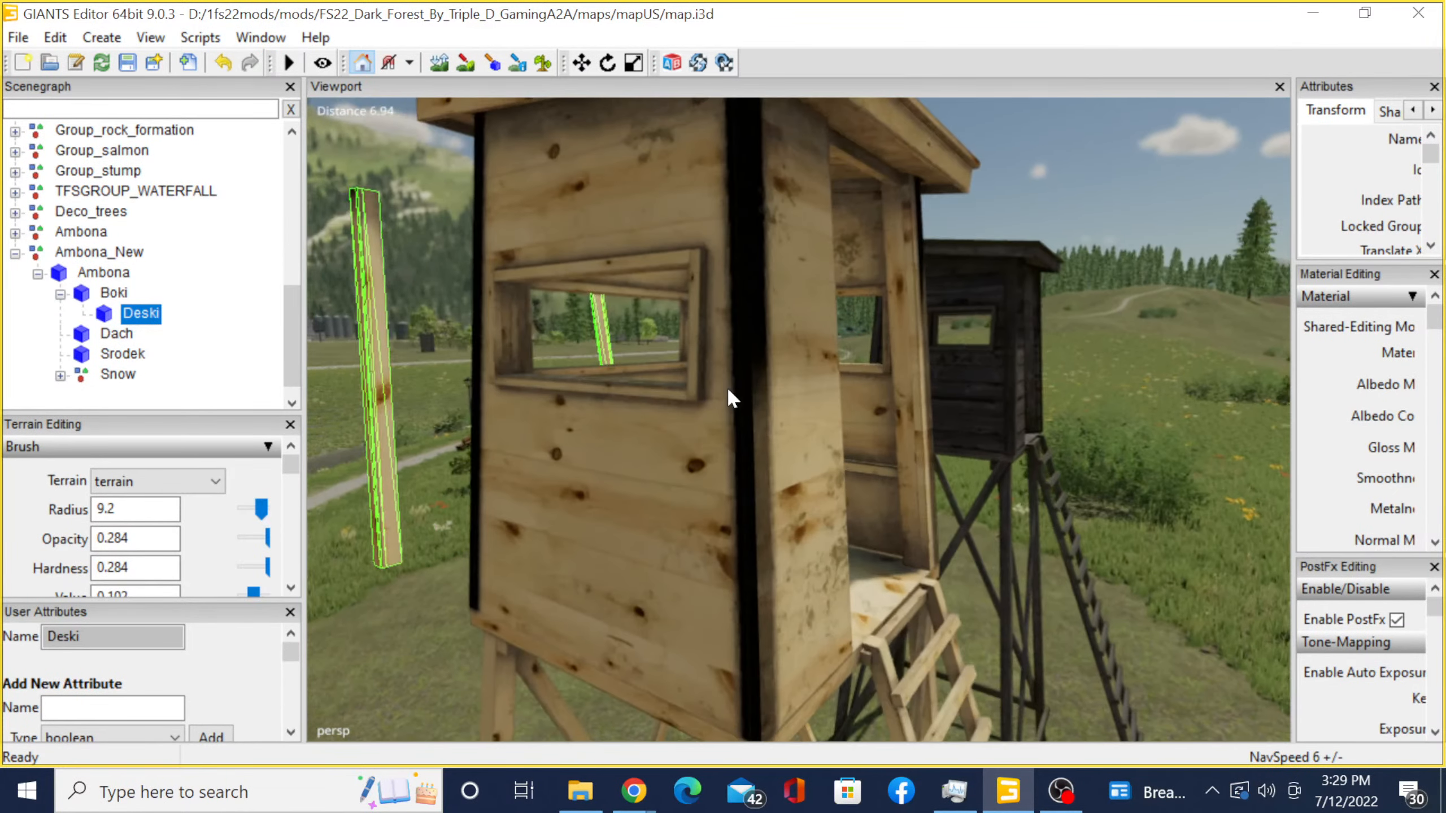
pyautogui.scroll(1, 727, 387)
pyautogui.scroll(-3, 841, 376)
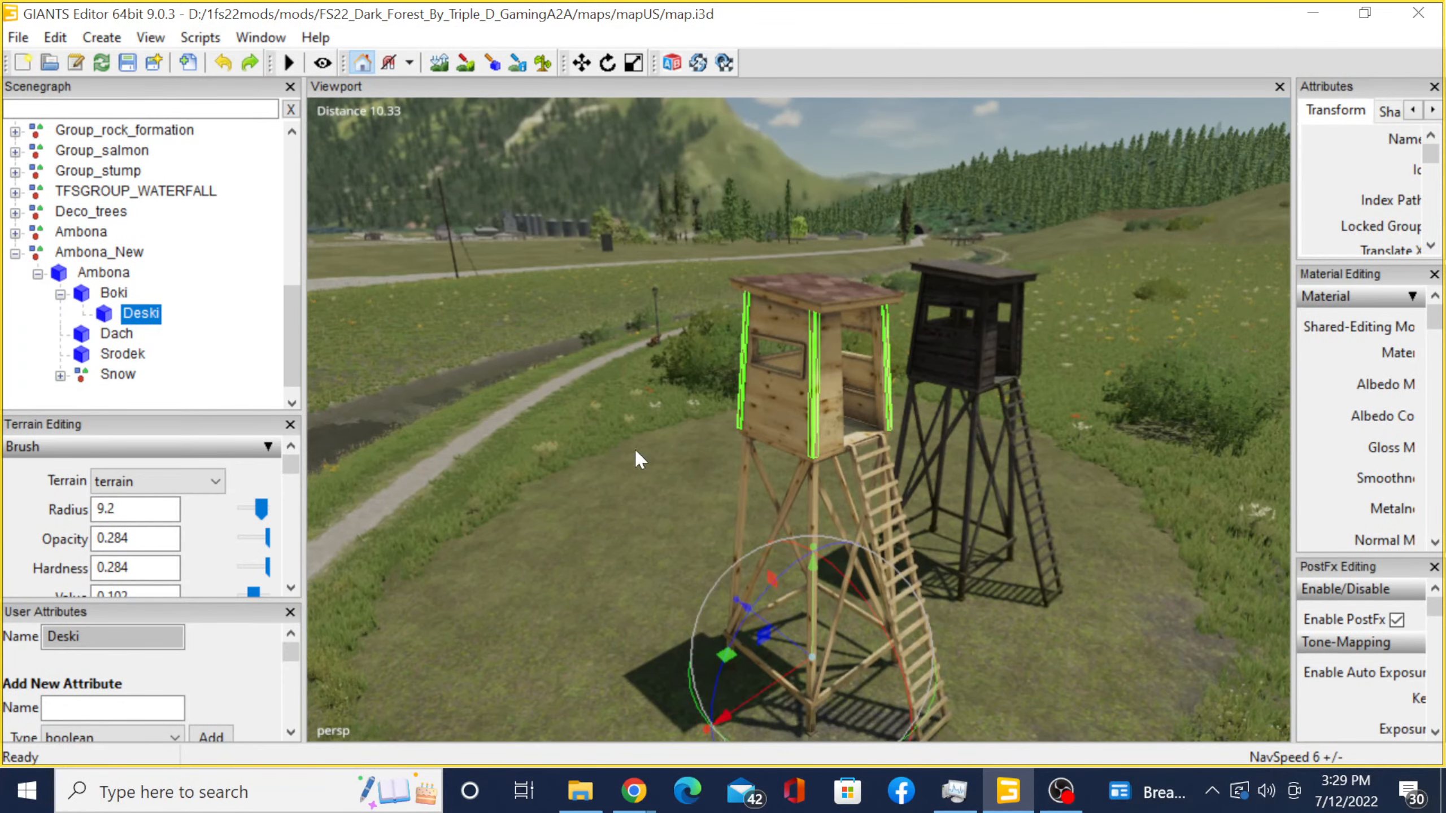
# - Select the dark tower's cabin walls in the viewport, then collapse the Ambona and Ambona_New groups in the scenegraph
pyautogui.keyDown('alt'); pyautogui.moveTo(638, 458); pyautogui.dragTo(820, 420); pyautogui.keyUp('alt')
pyautogui.scroll(-2, 820, 420)
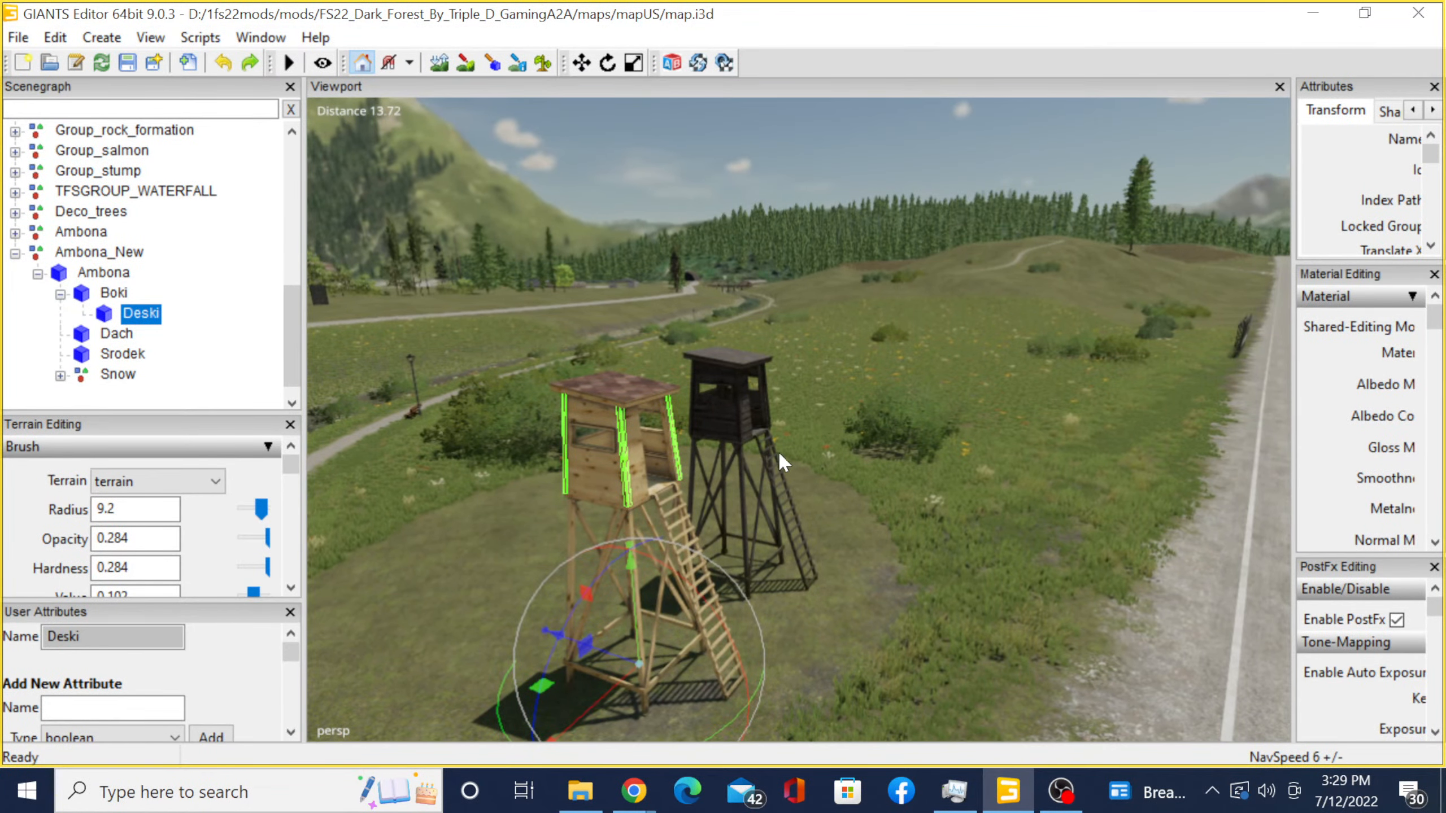
pyautogui.click(729, 434)
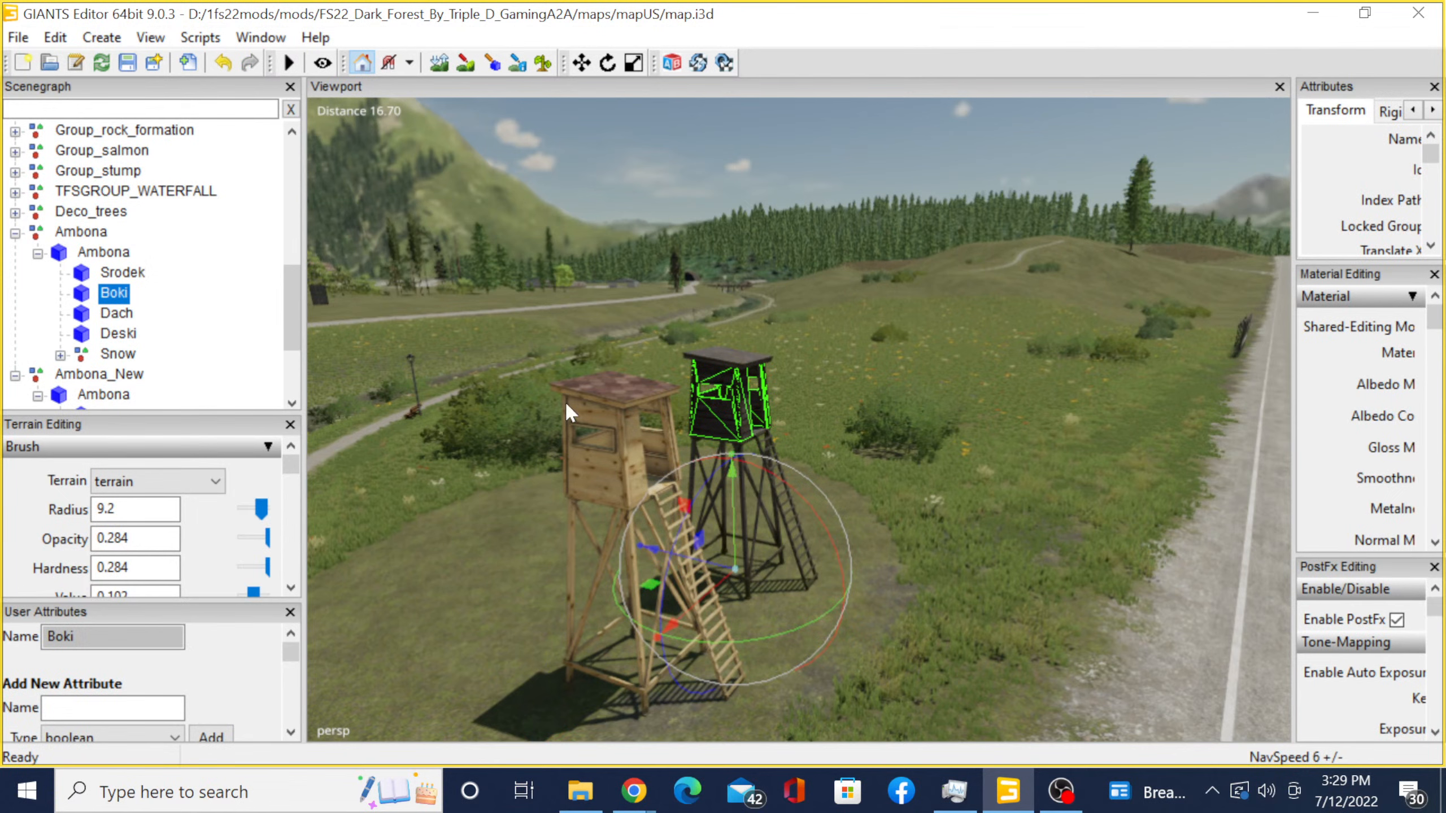
pyautogui.click(38, 254)
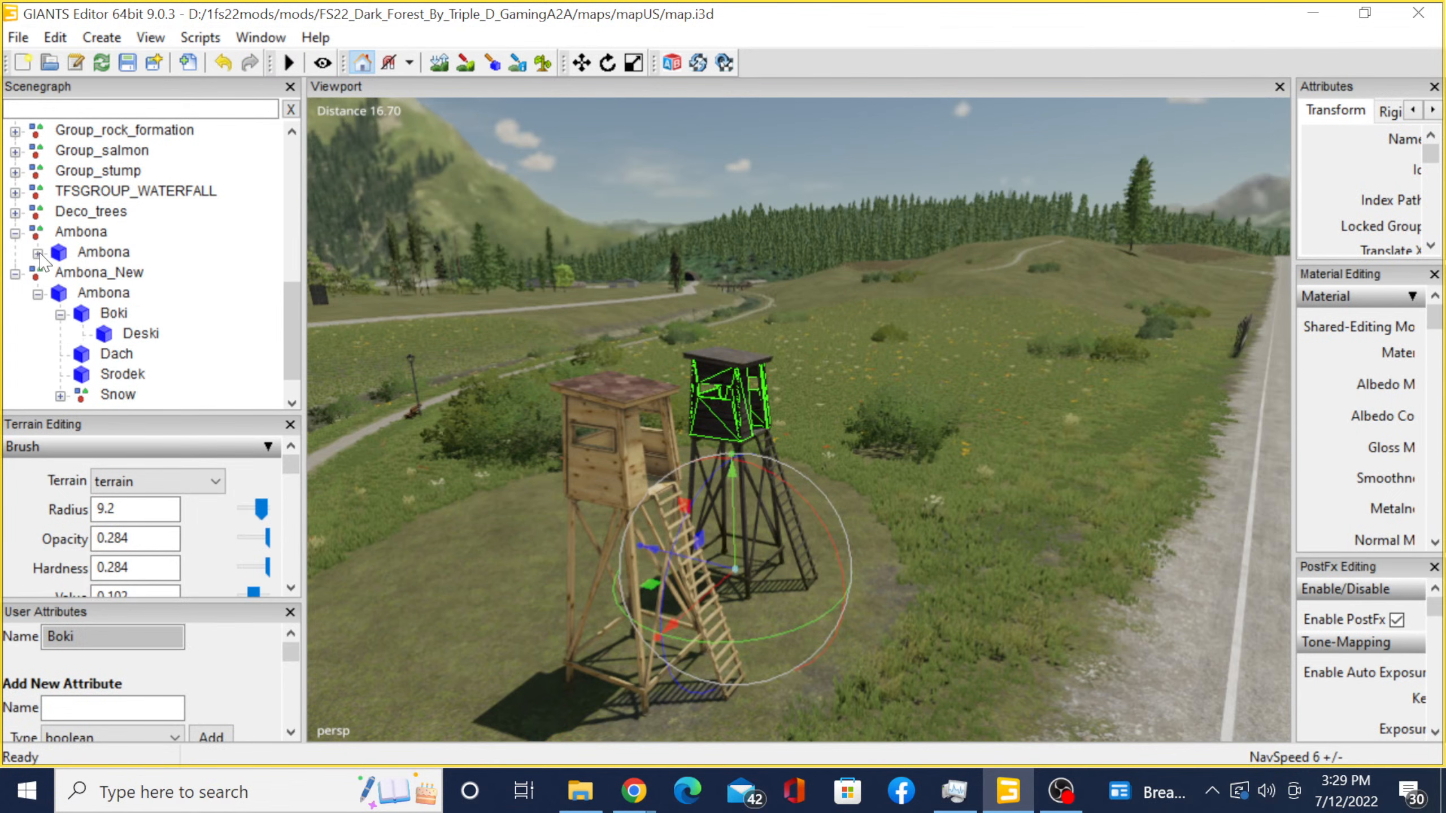
pyautogui.click(61, 315)
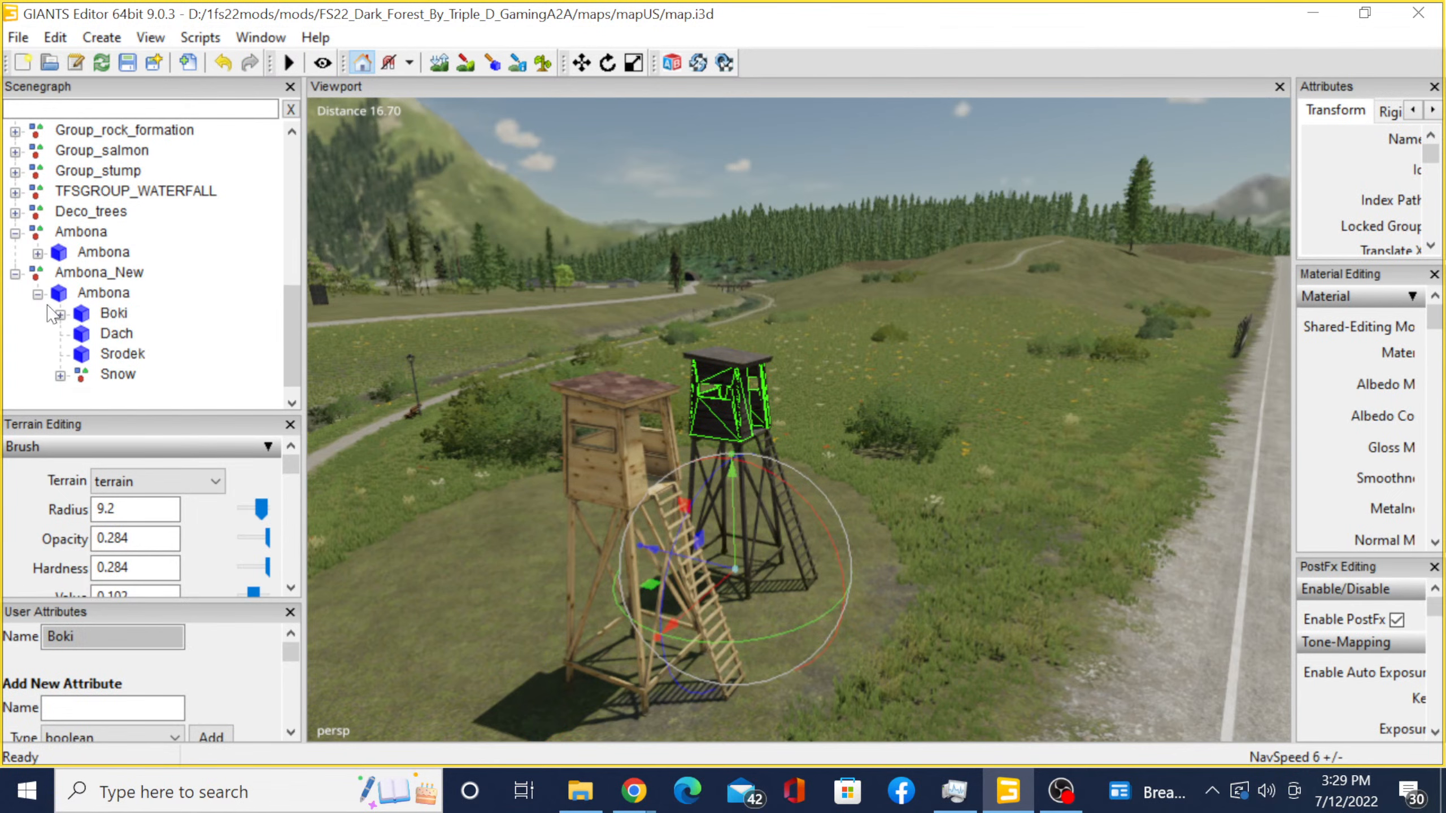
pyautogui.click(38, 294)
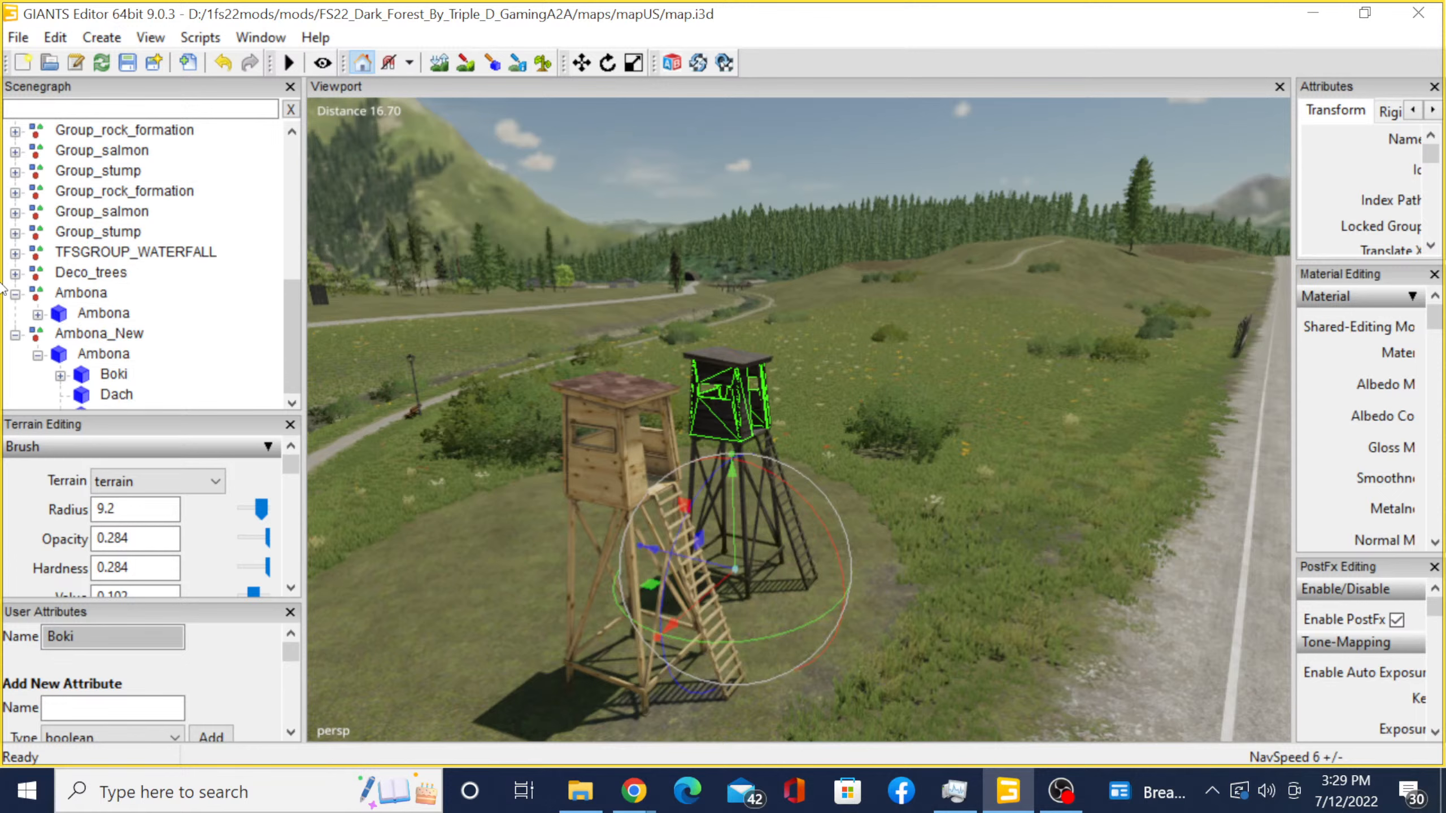
pyautogui.click(15, 336)
pyautogui.click(15, 315)
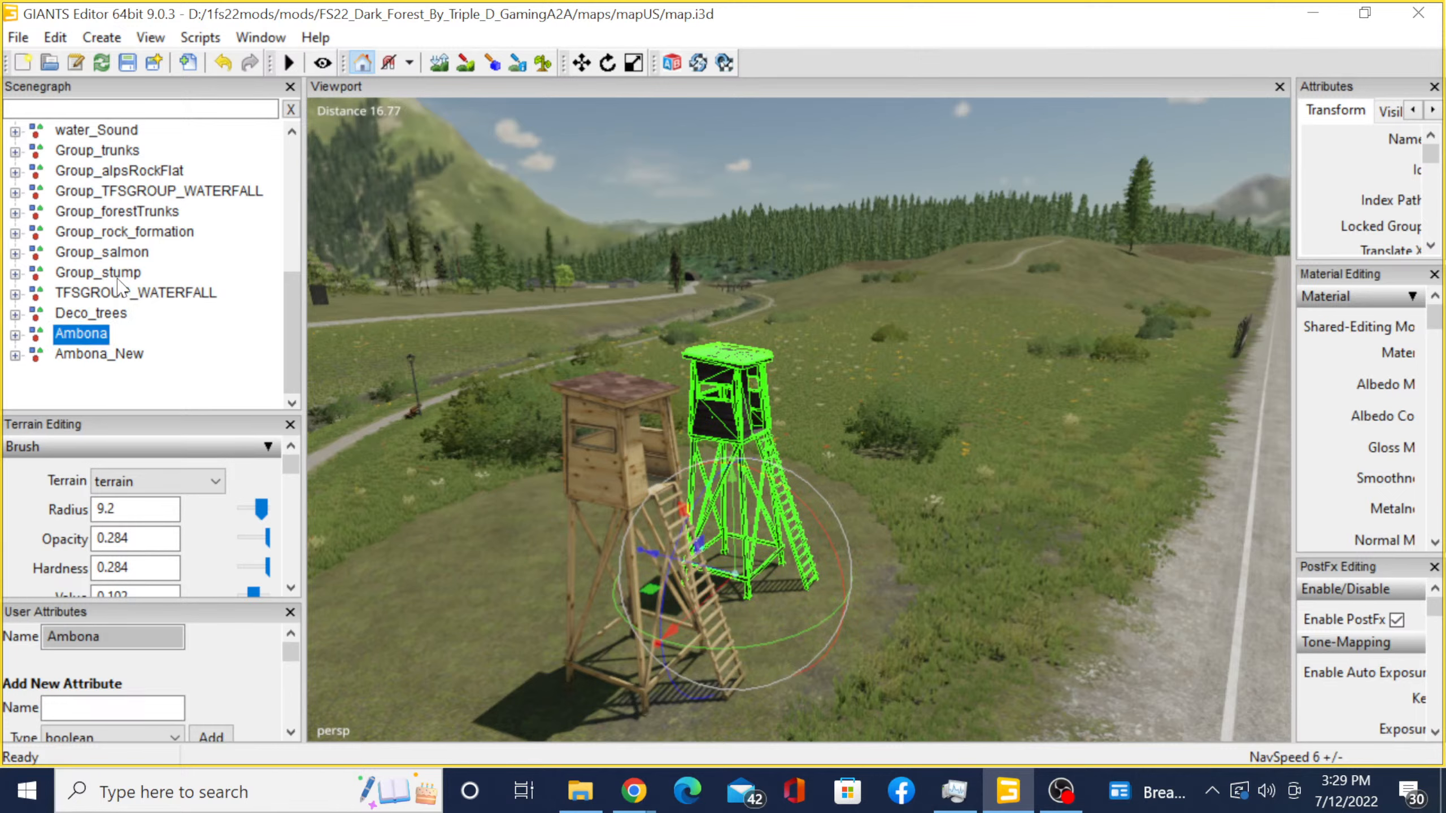
pyautogui.click(266, 376)
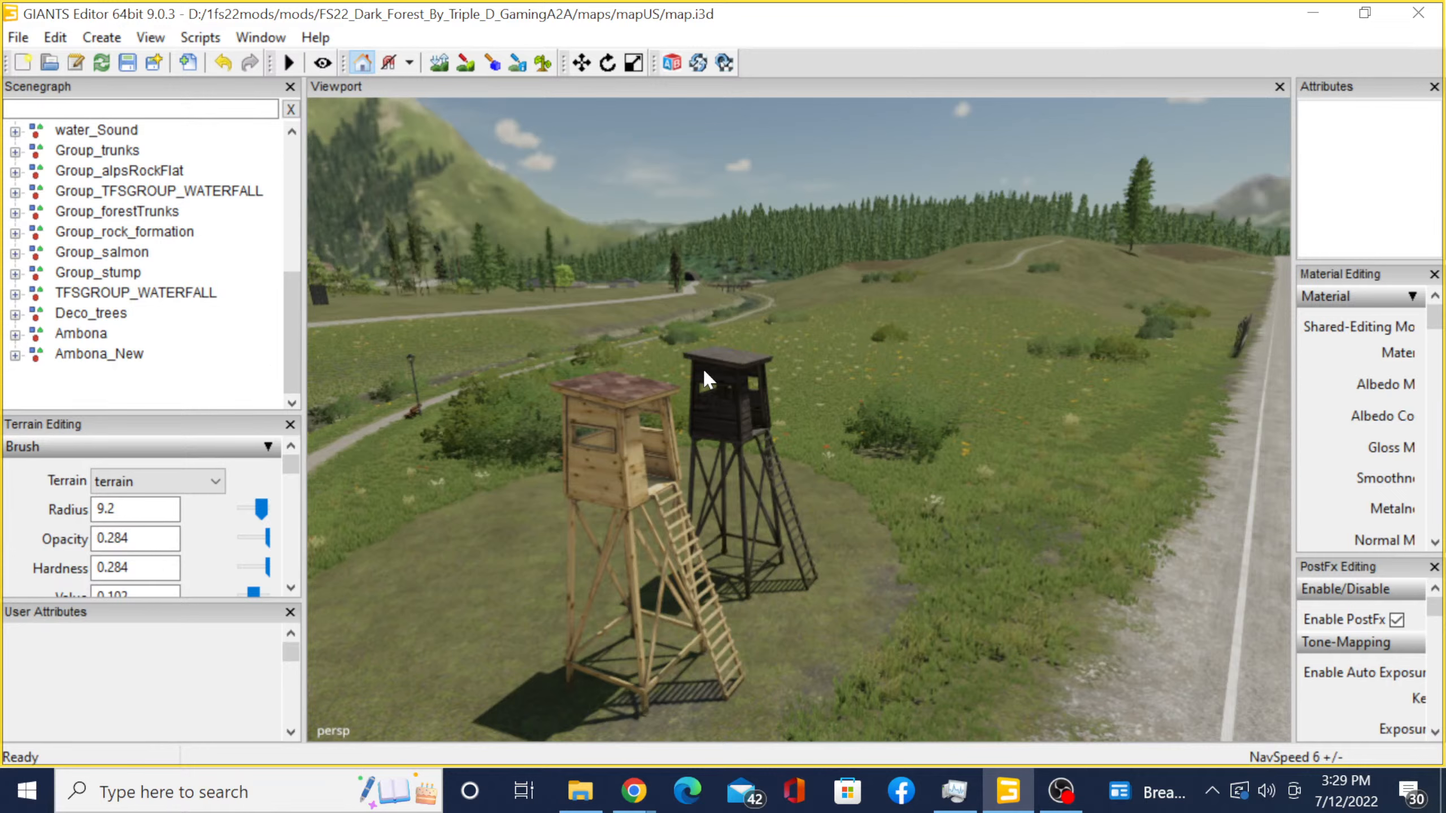
# - Select the dark tower's roof, switch to its whole Ambona group, then deselect it and collapse the group
pyautogui.click(723, 357)
pyautogui.scroll(-2, 173, 288)
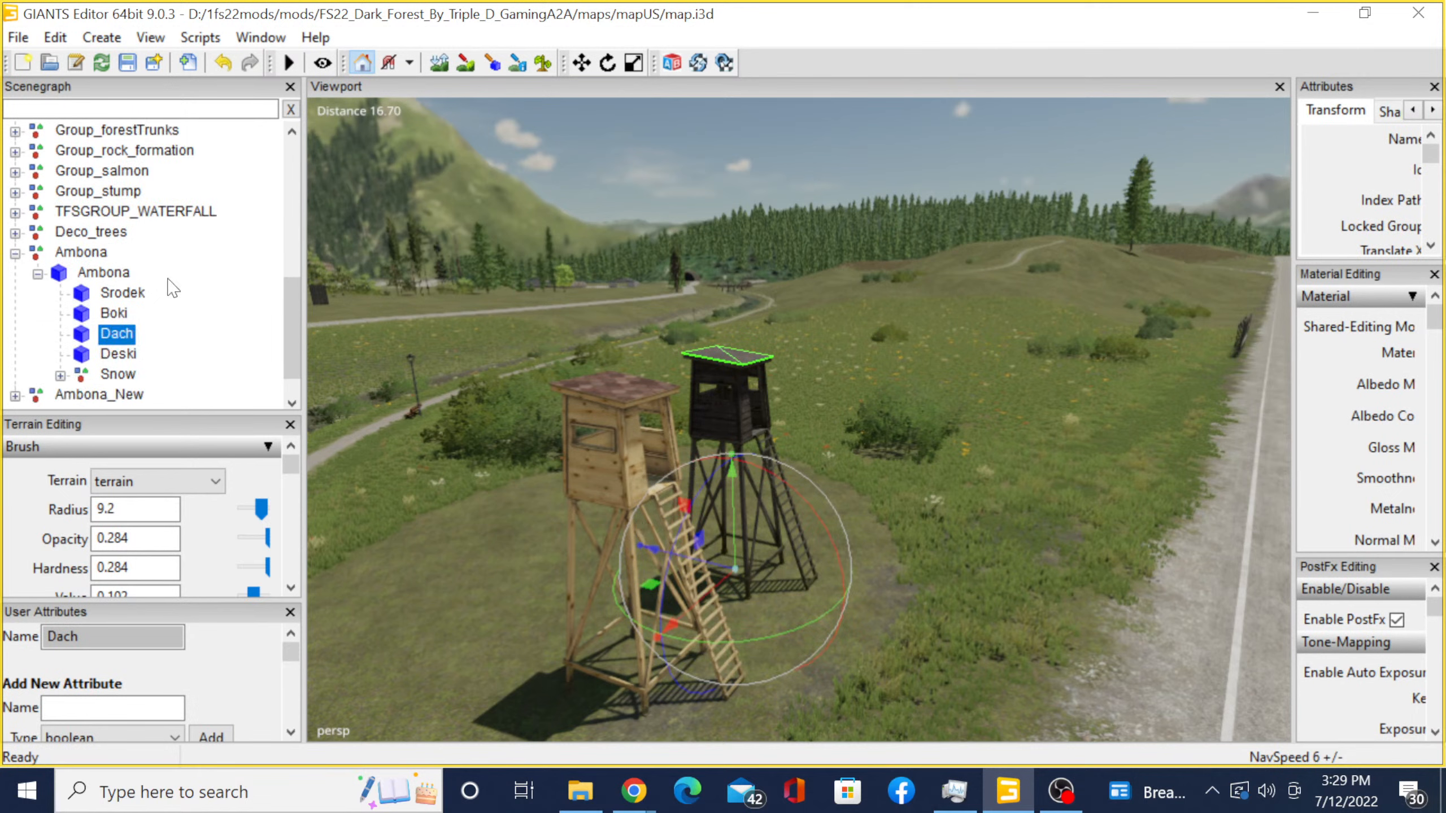
pyautogui.click(91, 255)
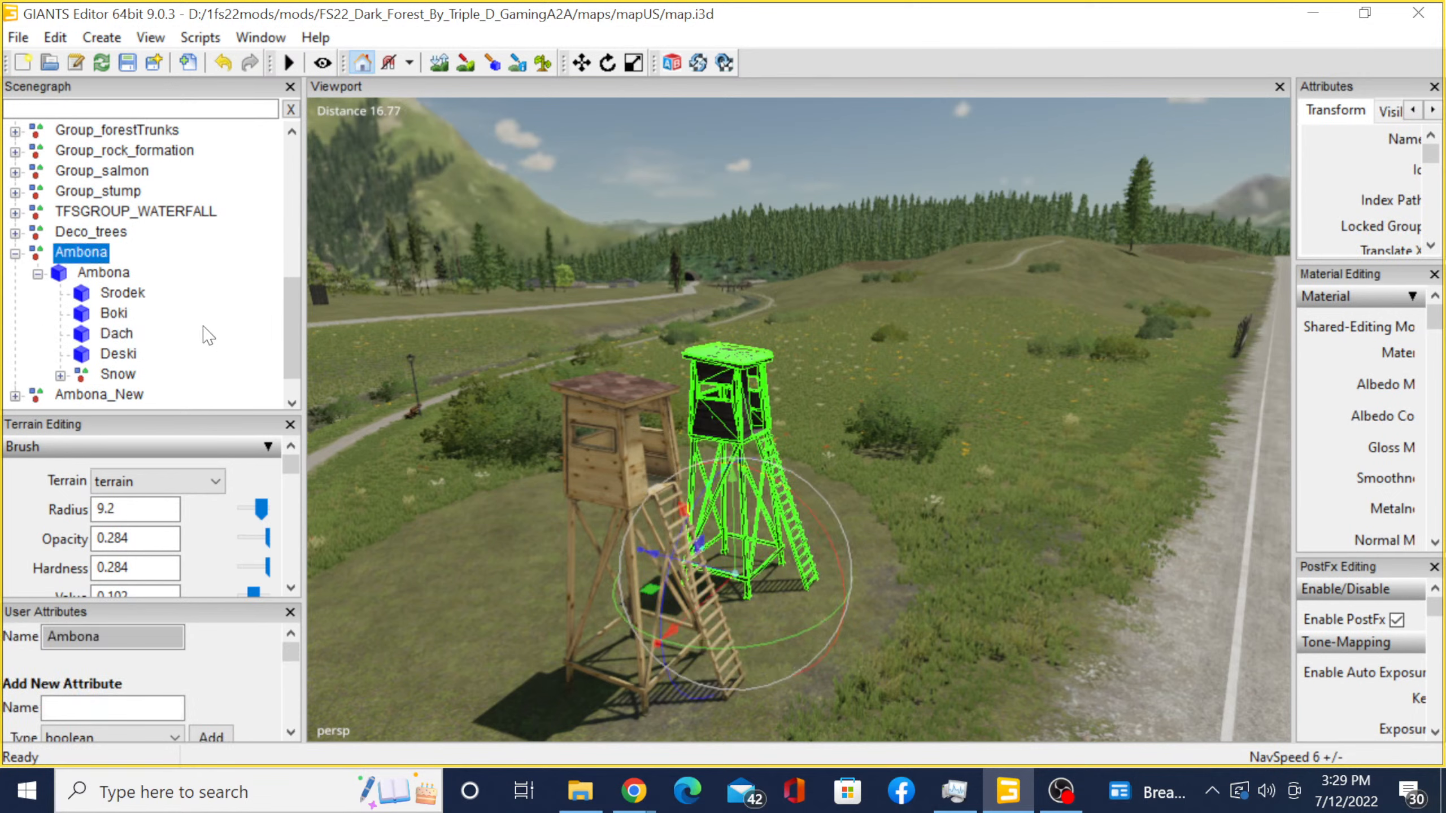
pyautogui.click(196, 325)
pyautogui.click(38, 276)
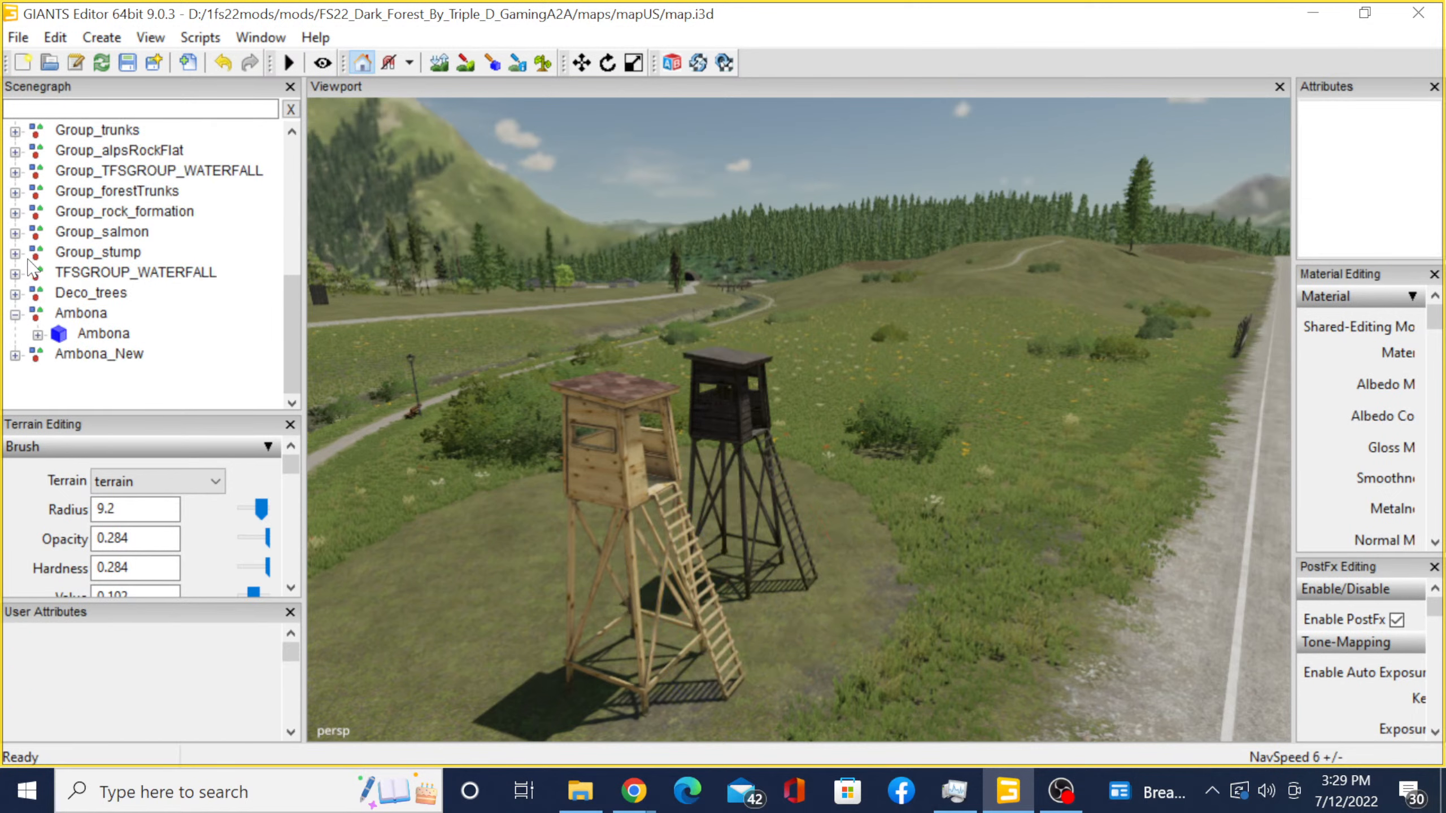
pyautogui.click(15, 314)
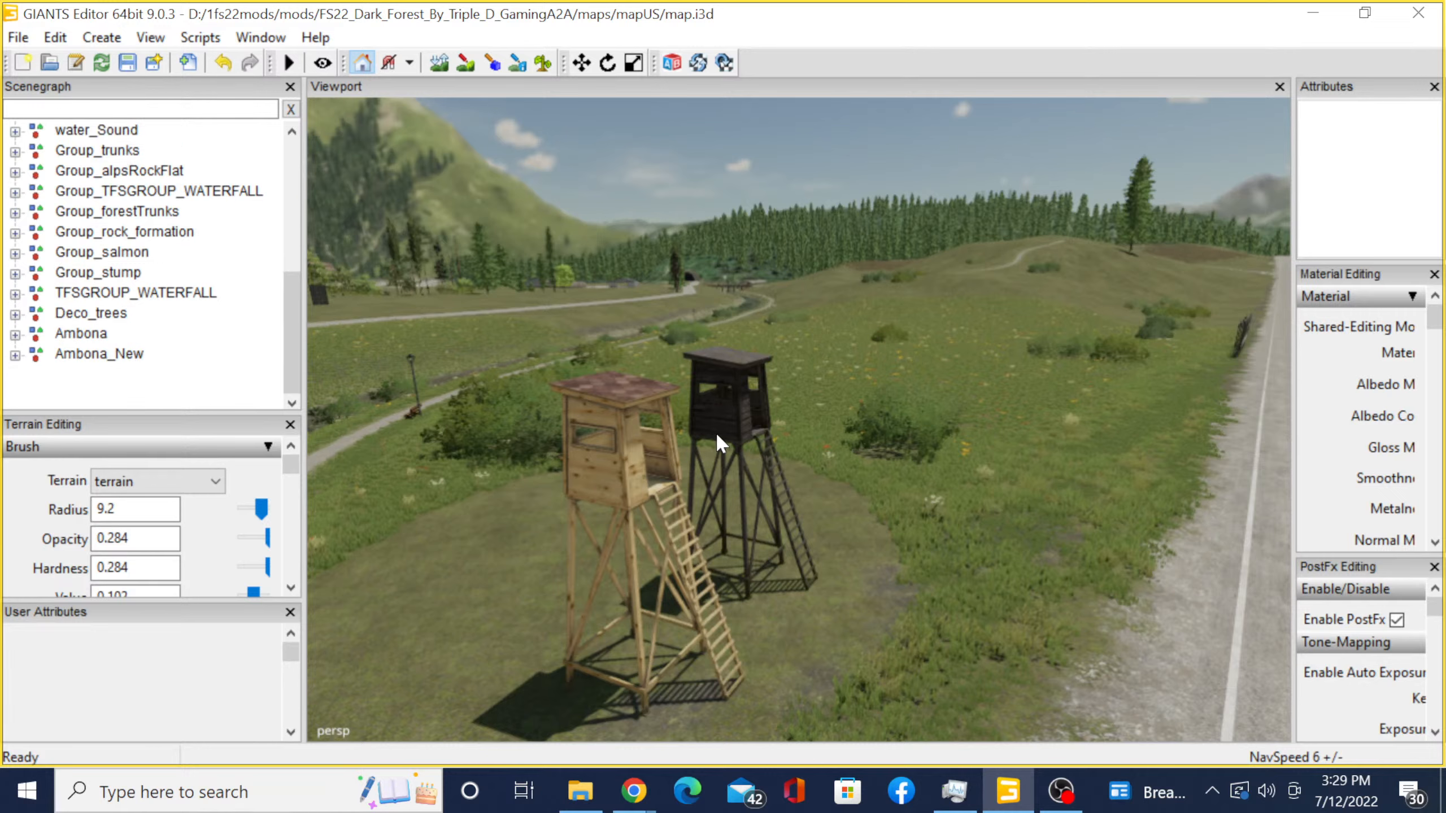
# - Select the dark tower's Boki part again, then clear the selection and collapse the Ambona hierarchy
pyautogui.click(721, 400)
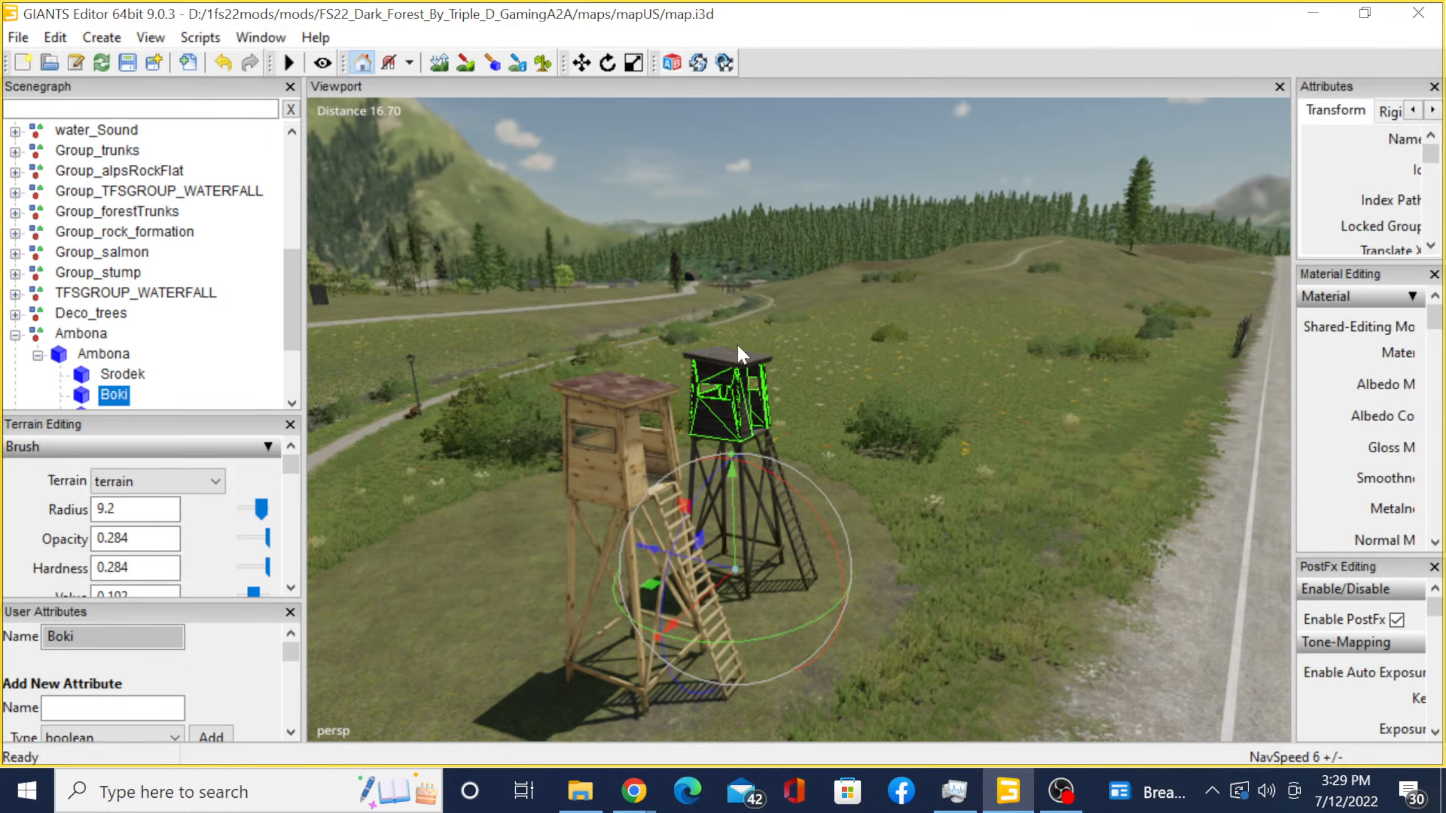
pyautogui.click(189, 362)
pyautogui.scroll(-1, 142, 359)
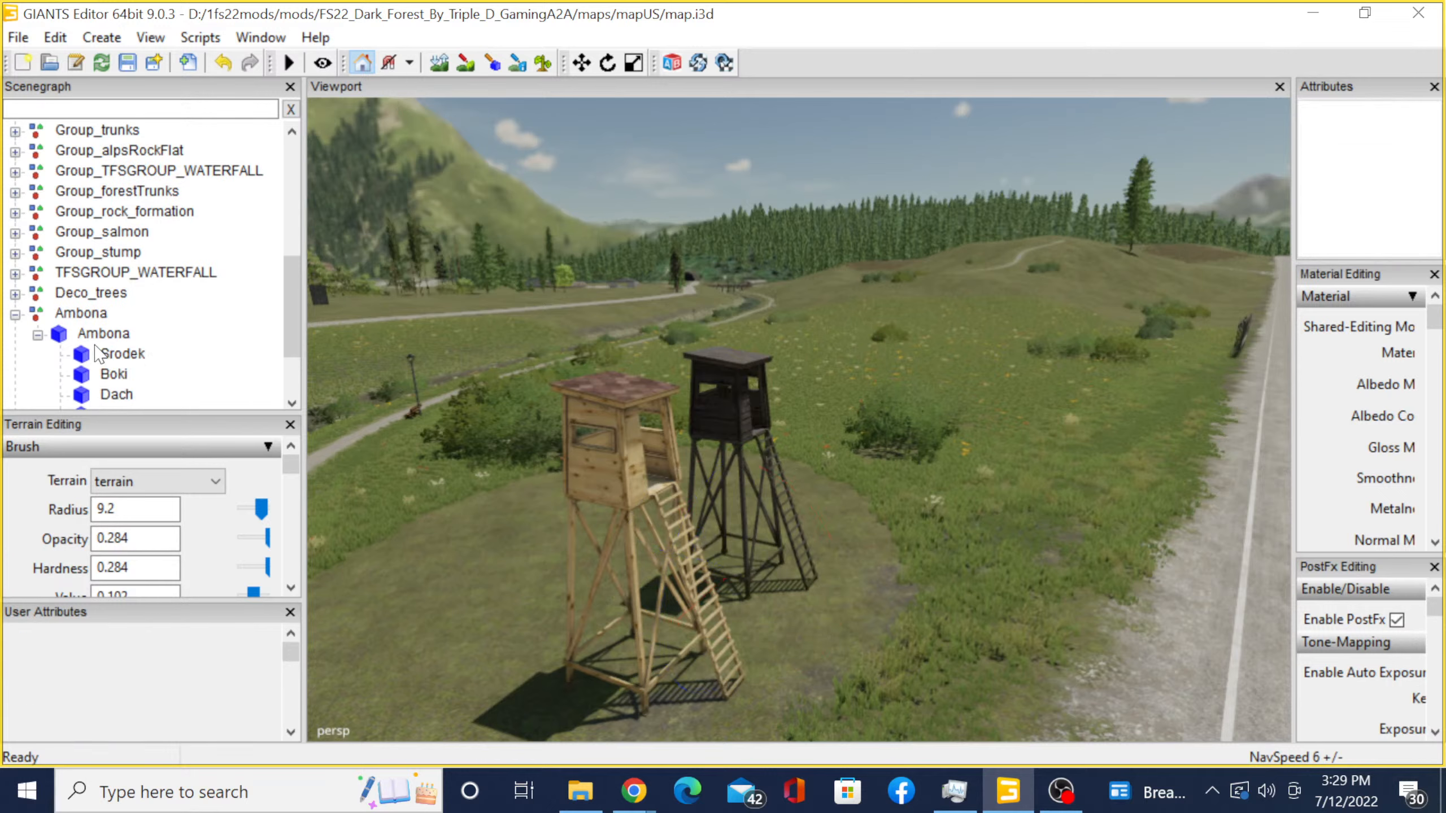
pyautogui.click(37, 335)
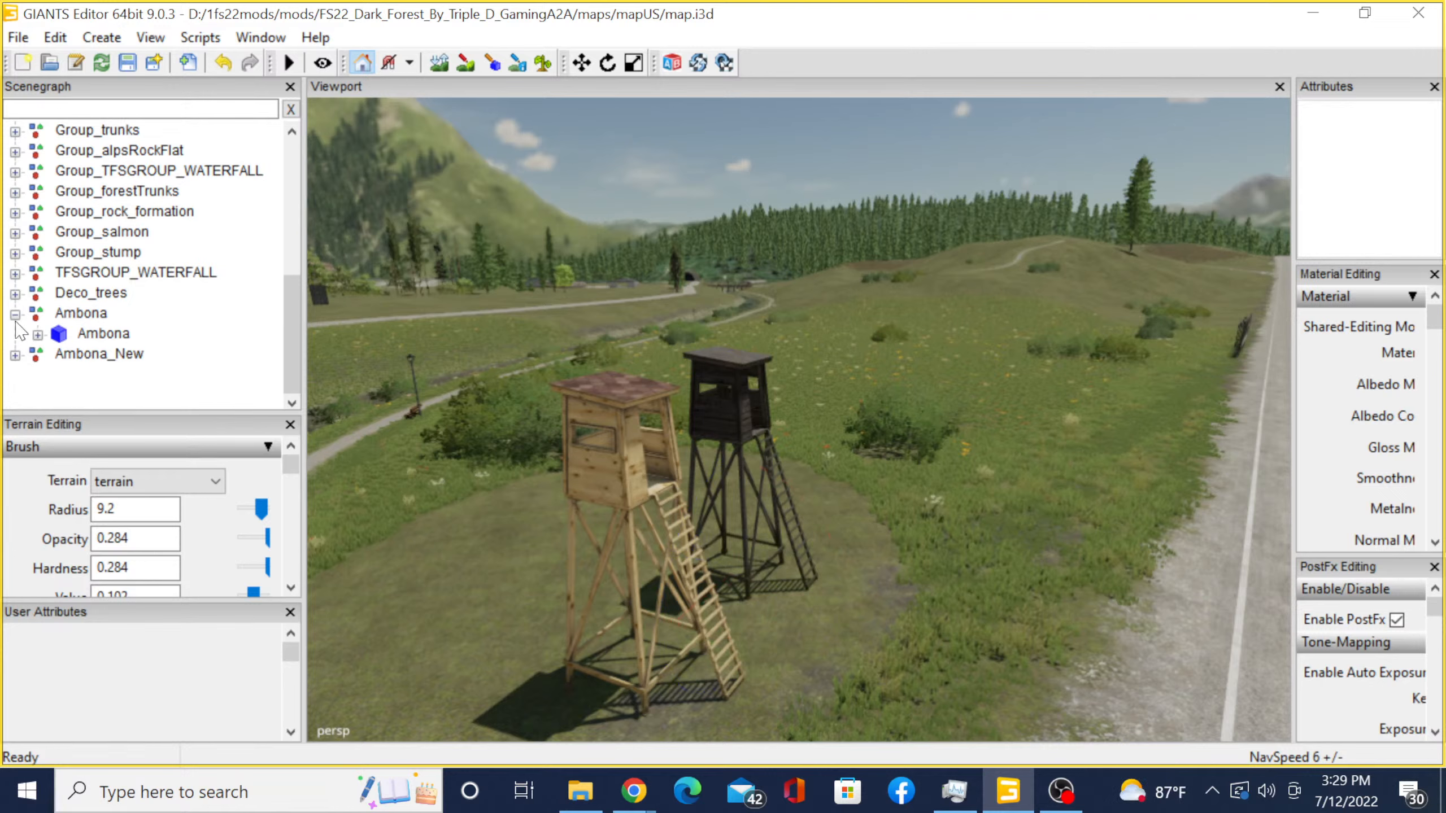
pyautogui.click(14, 314)
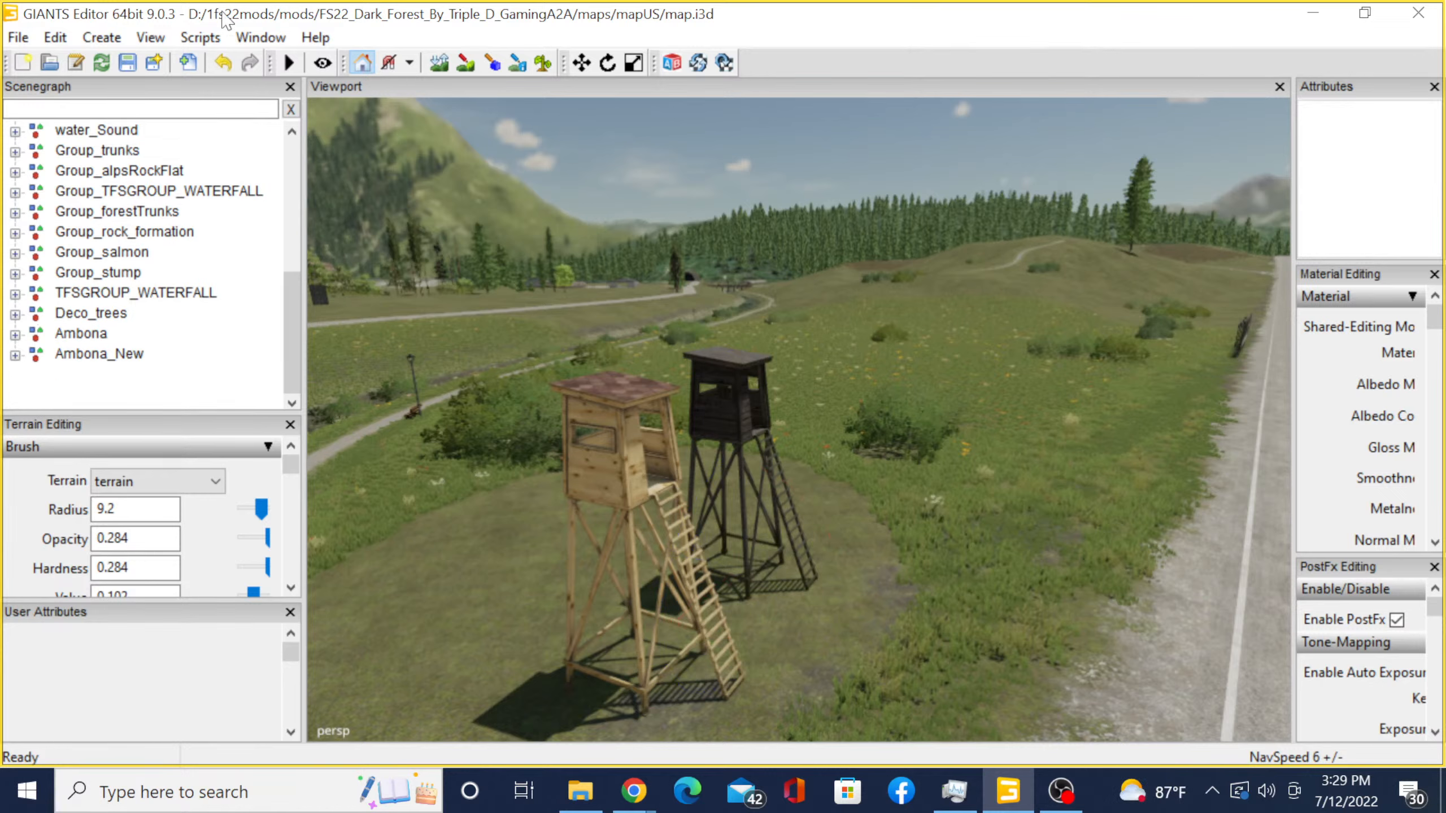
# - Select the Ambona group and enlarge the Attributes area so its transform fields and values are readable
pyautogui.click(74, 334)
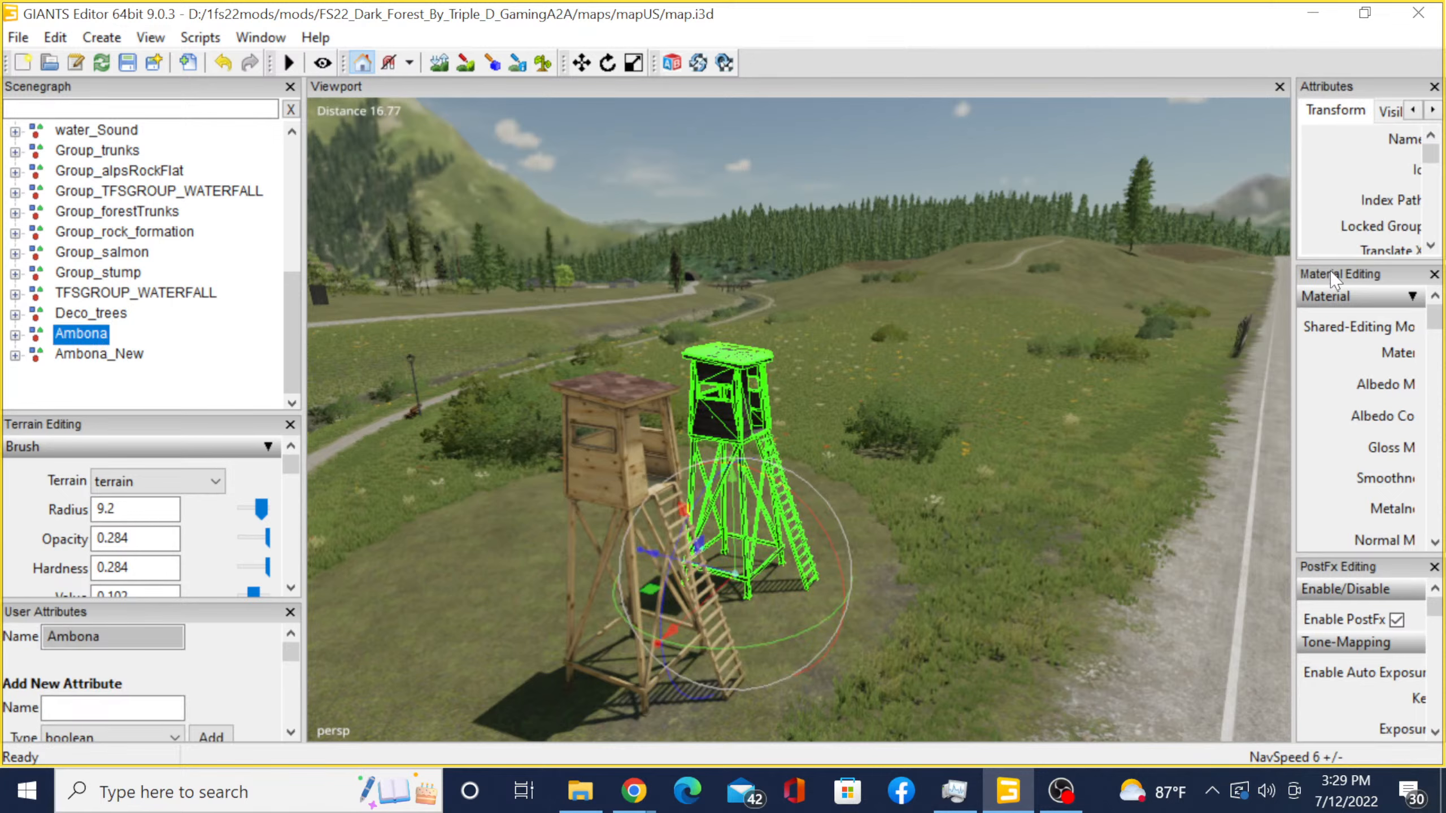
pyautogui.scroll(-2, 1353, 178)
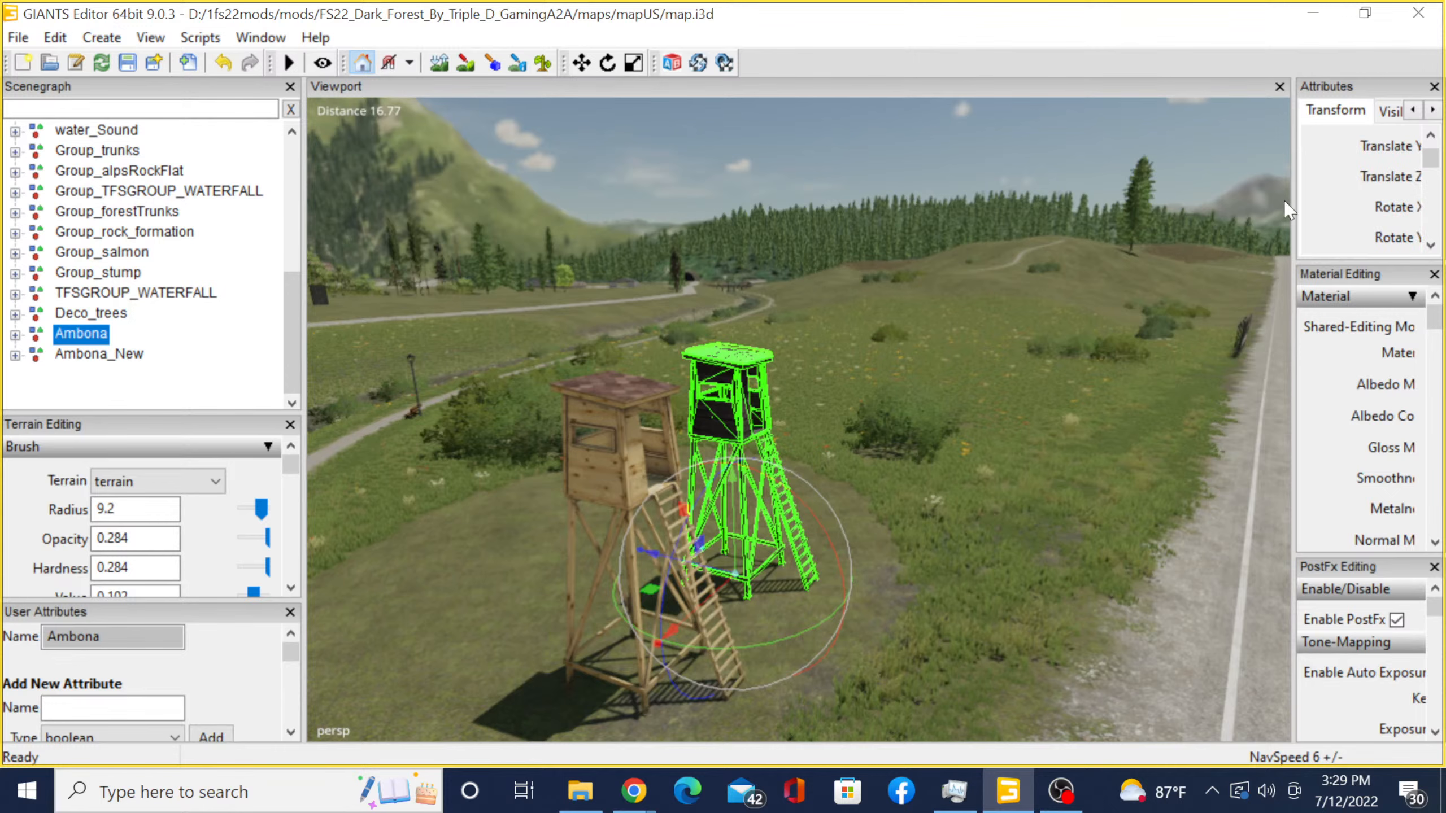
pyautogui.moveTo(1270, 228); pyautogui.dragTo(1230, 233)
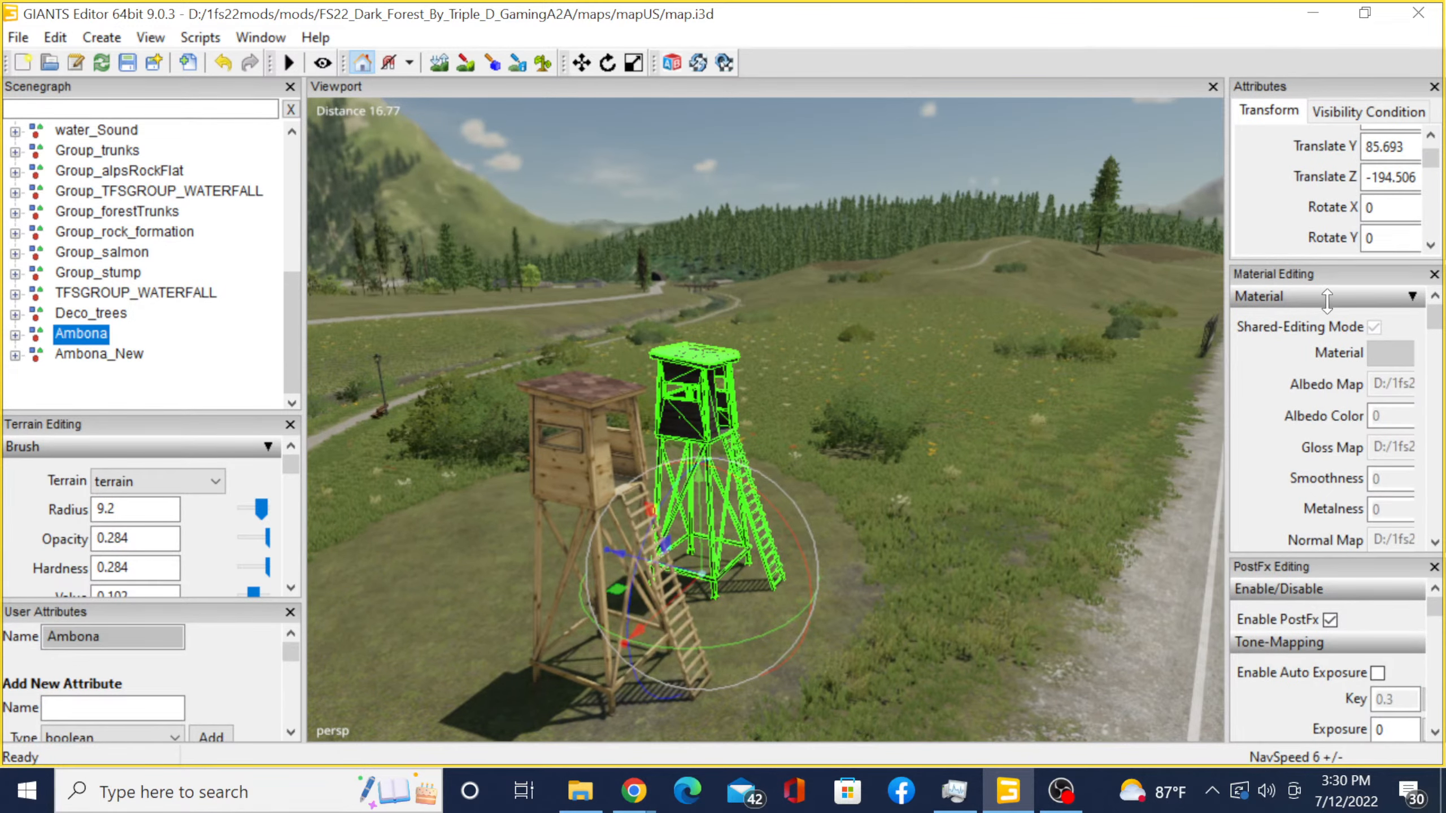
pyautogui.moveTo(1327, 300); pyautogui.dragTo(1328, 358)
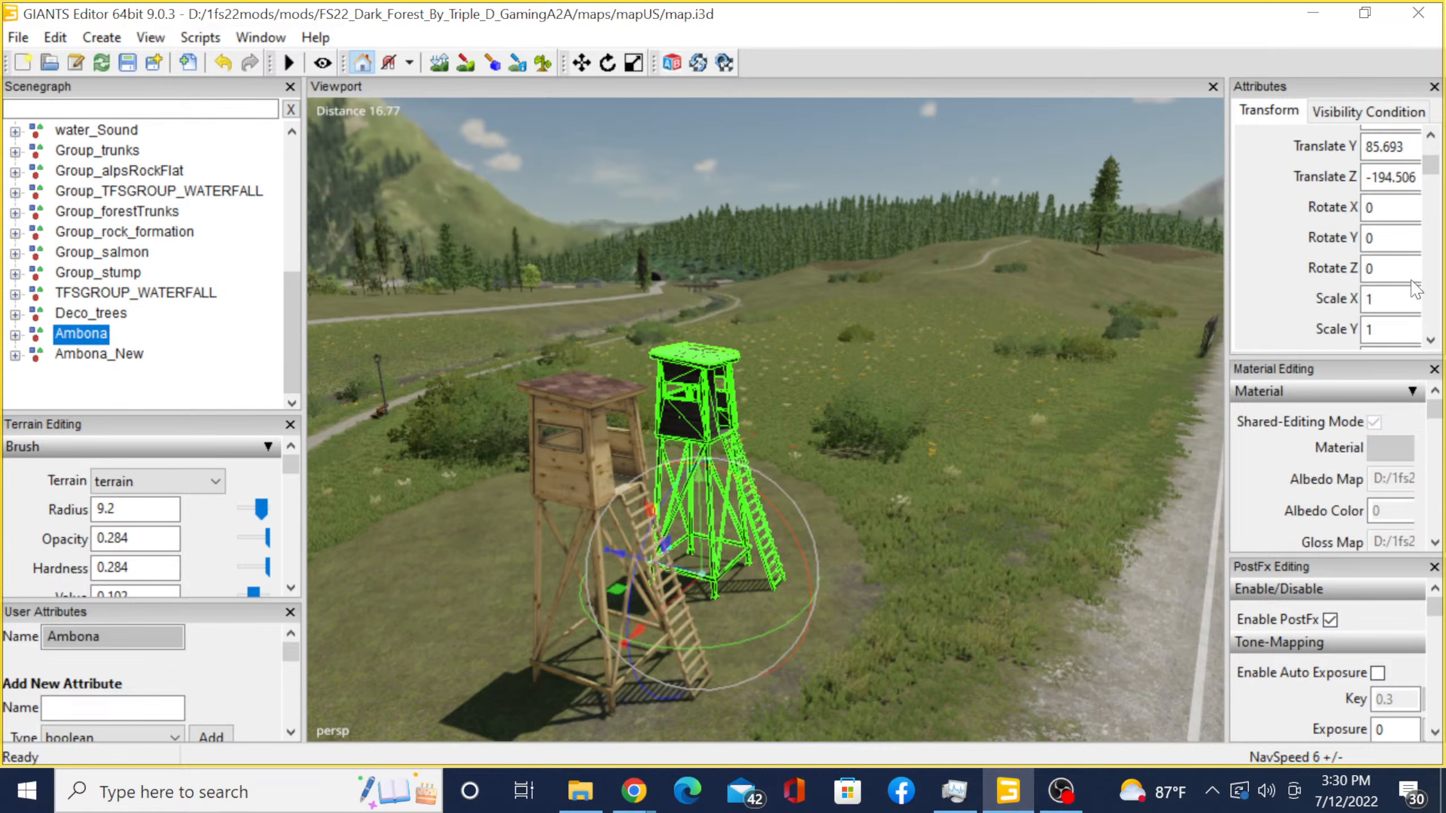
# - Enable Locked Group for the Ambona group and check it by selecting the dark tower in the viewport
pyautogui.scroll(-2, 1305, 234)
pyautogui.scroll(-3, 1305, 262)
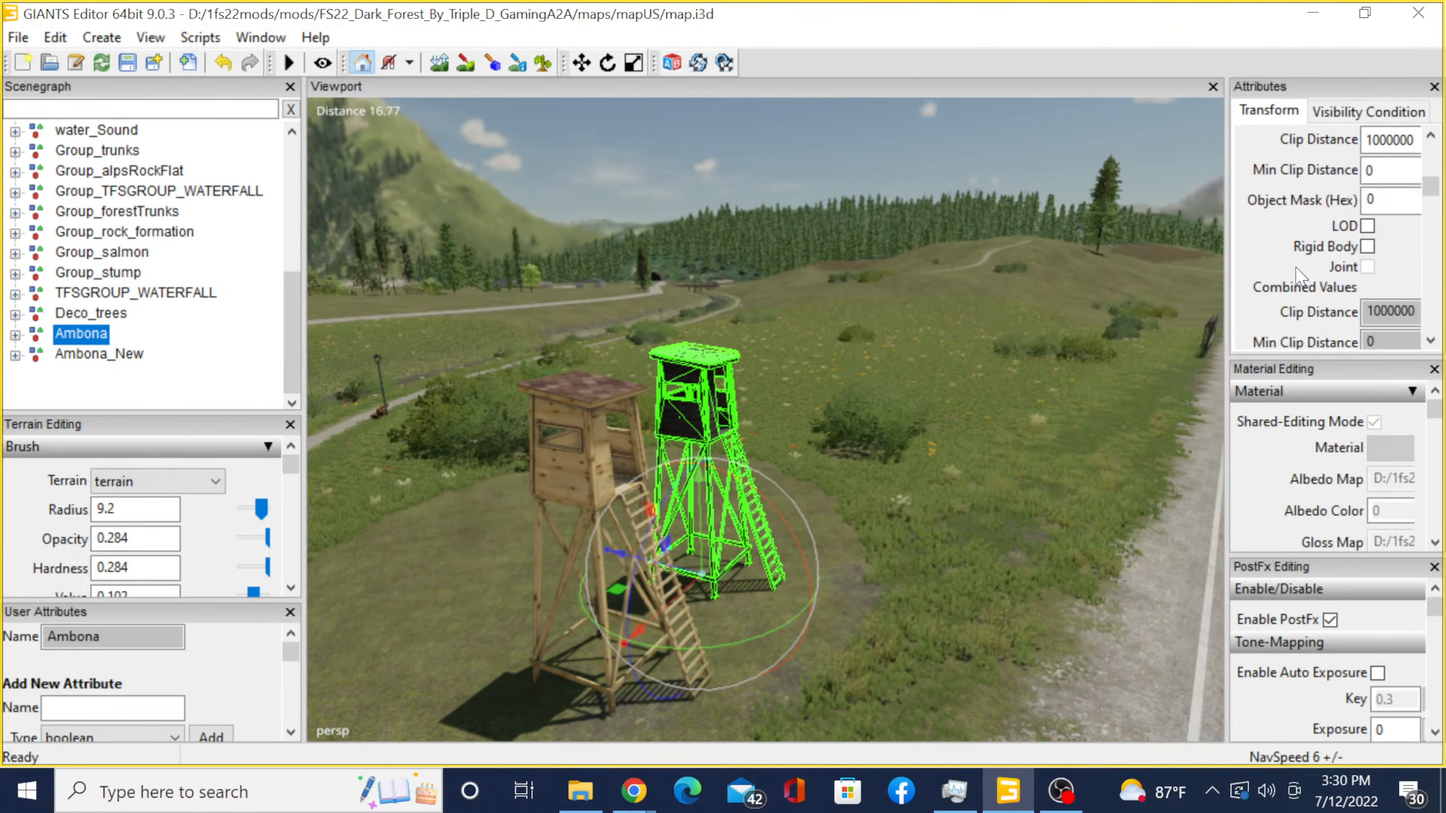
pyautogui.scroll(5, 1304, 268)
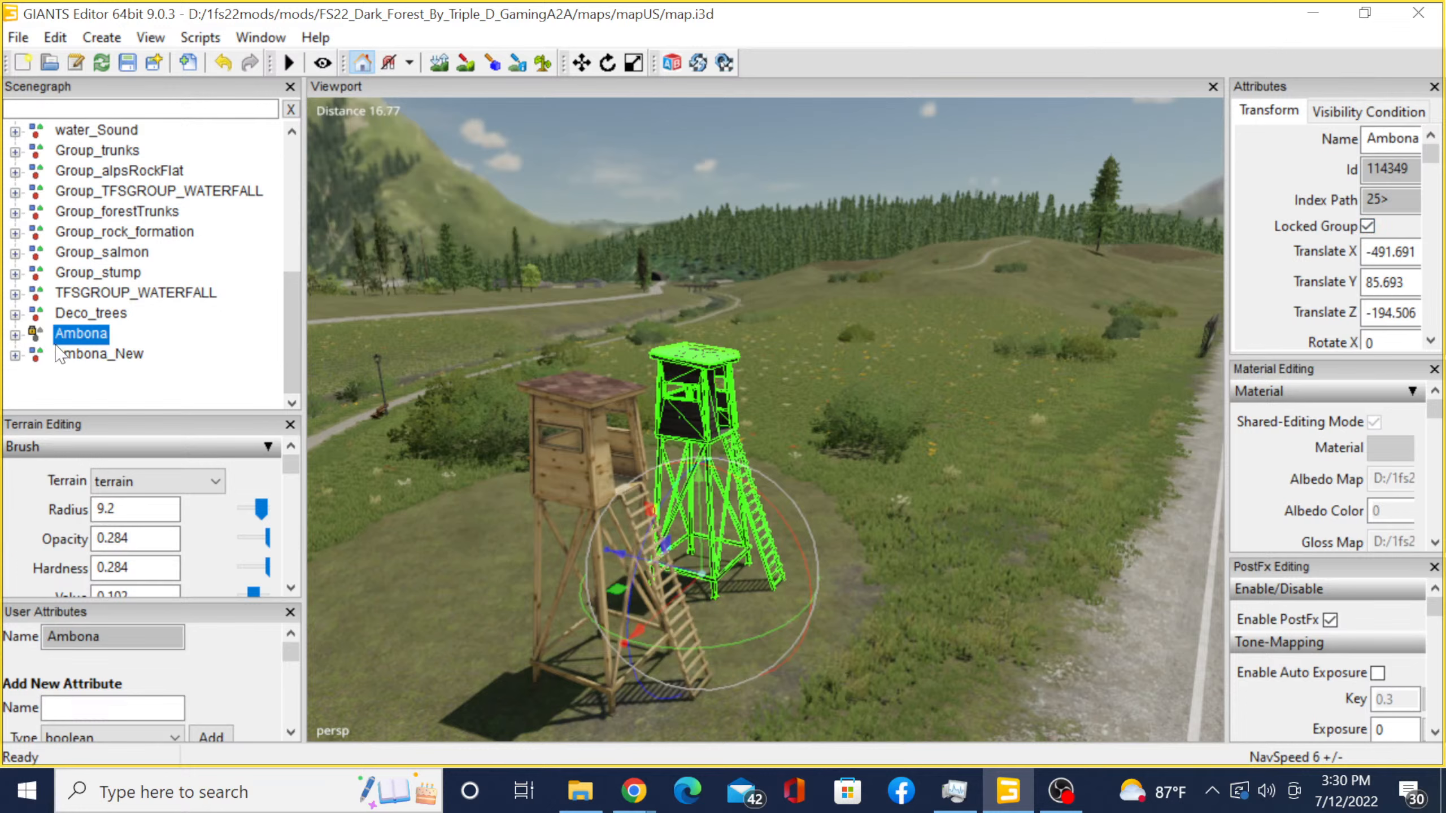
pyautogui.click(78, 397)
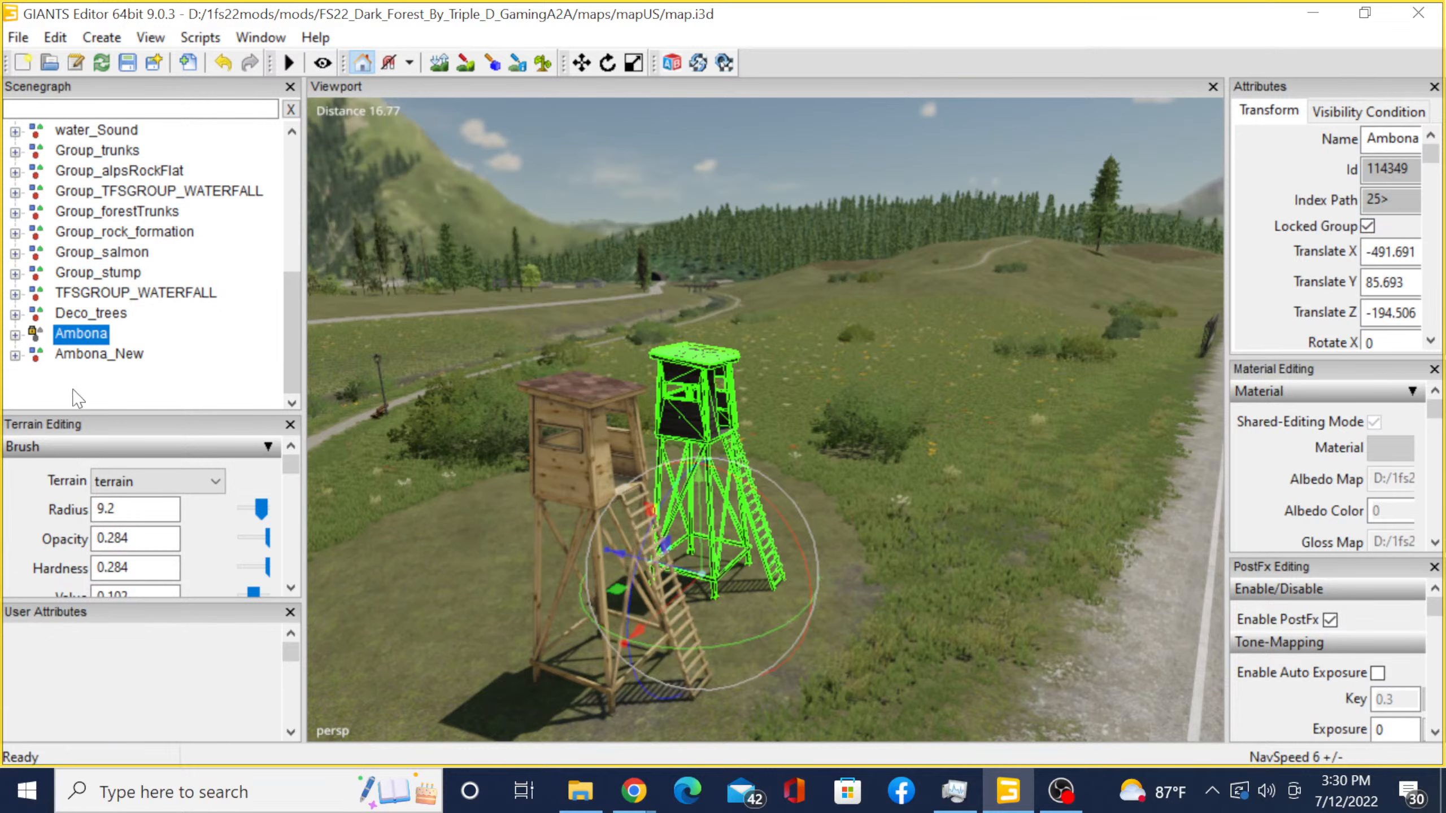
pyautogui.click(691, 424)
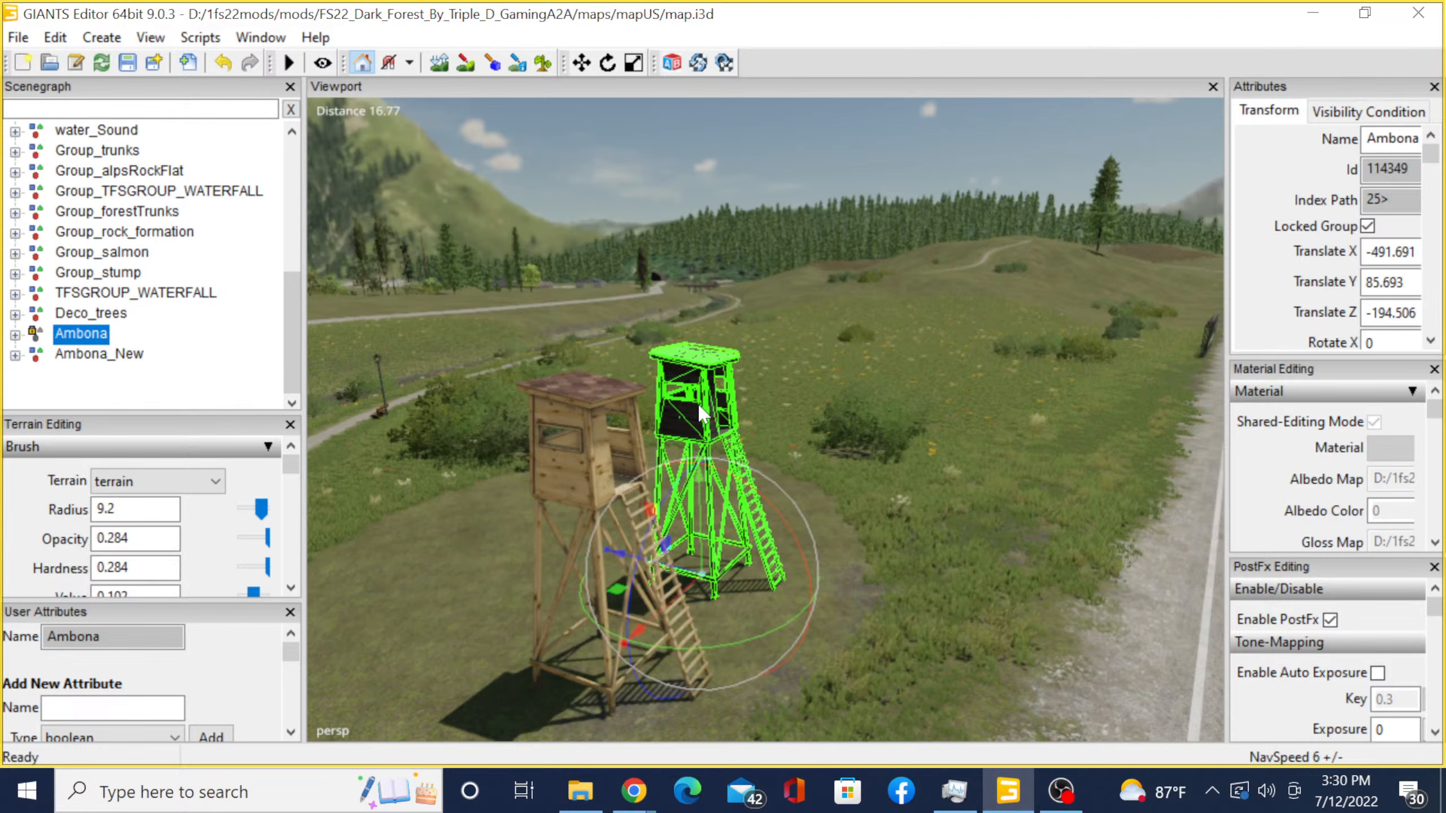
# - Enable Locked Group for the Ambona_New group and clear the selection
pyautogui.click(99, 354)
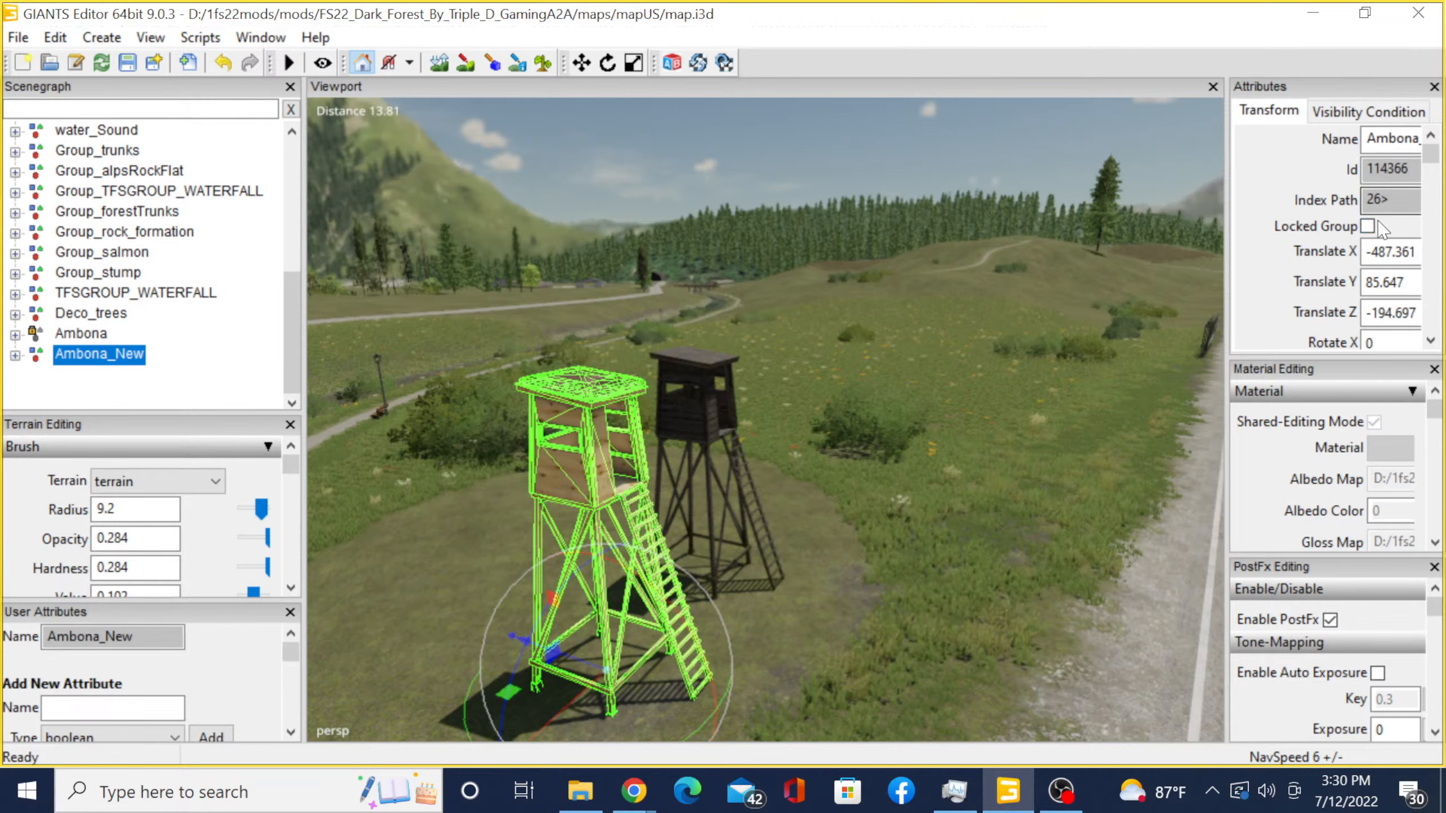
pyautogui.click(187, 390)
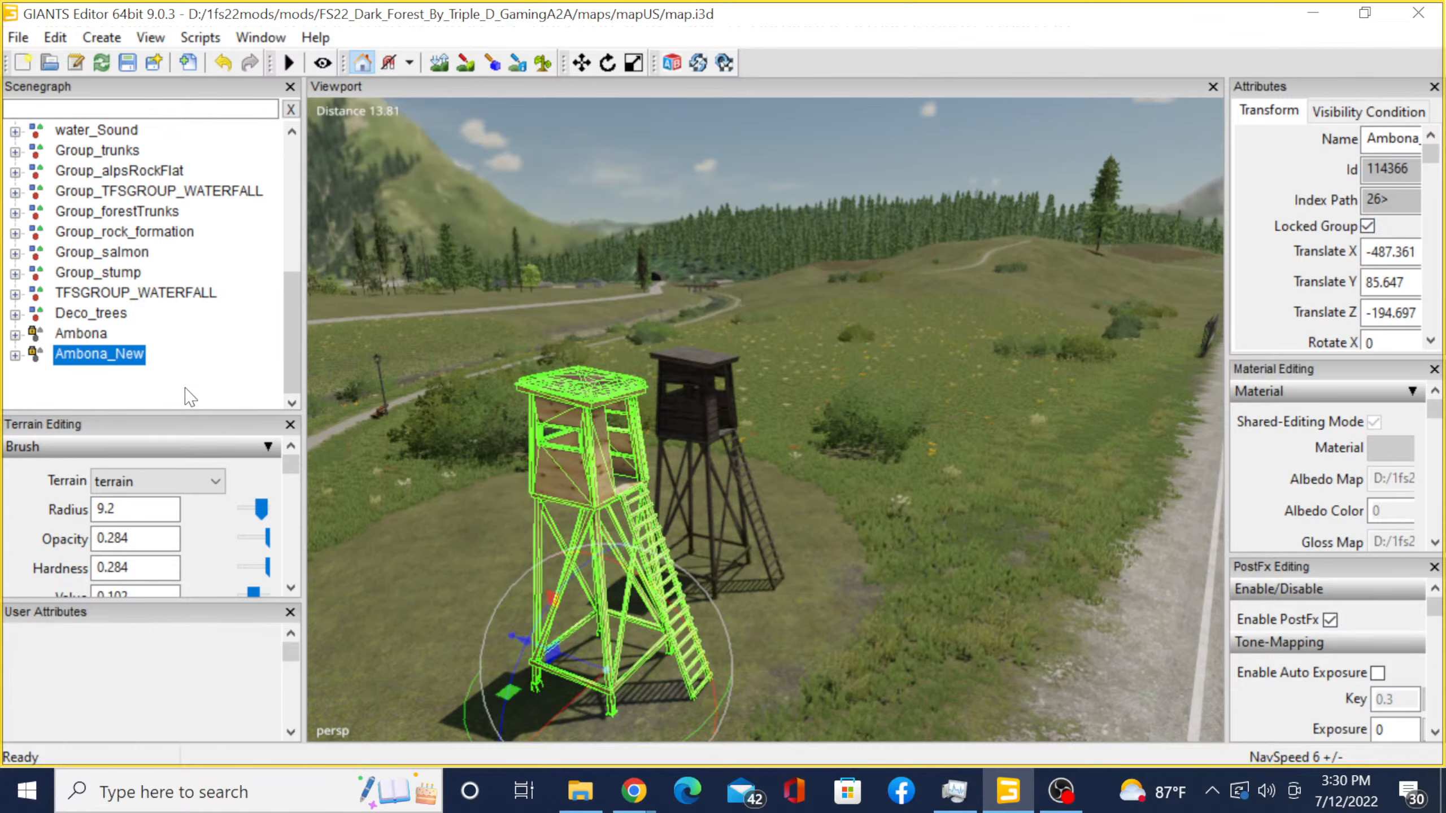
pyautogui.scroll(2, 883, 410)
pyautogui.keyDown('alt'); pyautogui.moveTo(882, 409); pyautogui.dragTo(901, 421); pyautogui.keyUp('alt')
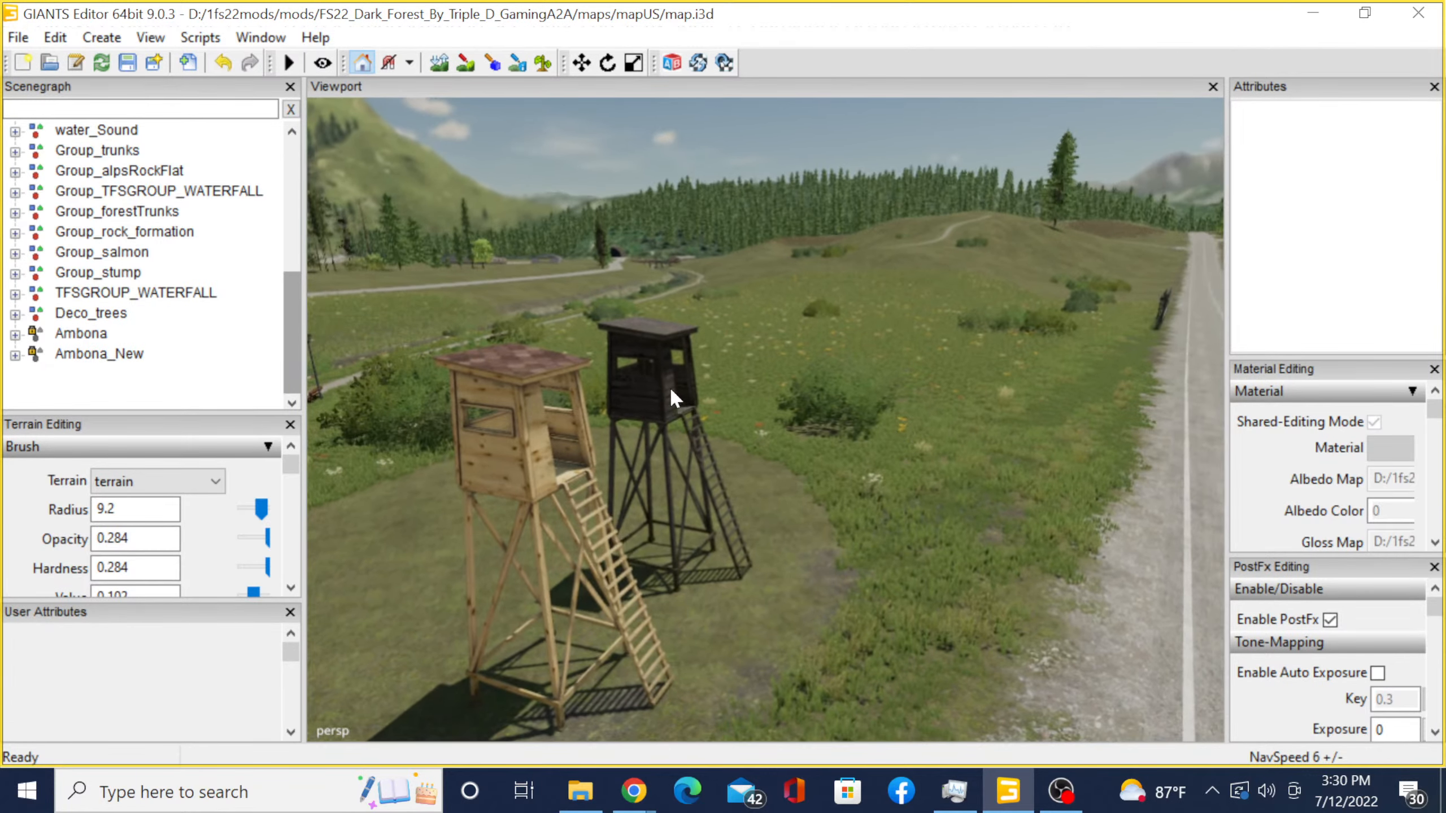
# - Select the locked dark Ambona tower and relocate it to the distant brushy hilltop with interactive placement
pyautogui.keyDown('alt'); pyautogui.moveTo(630, 472); pyautogui.dragTo(650, 456); pyautogui.keyUp('alt')
pyautogui.click(646, 406)
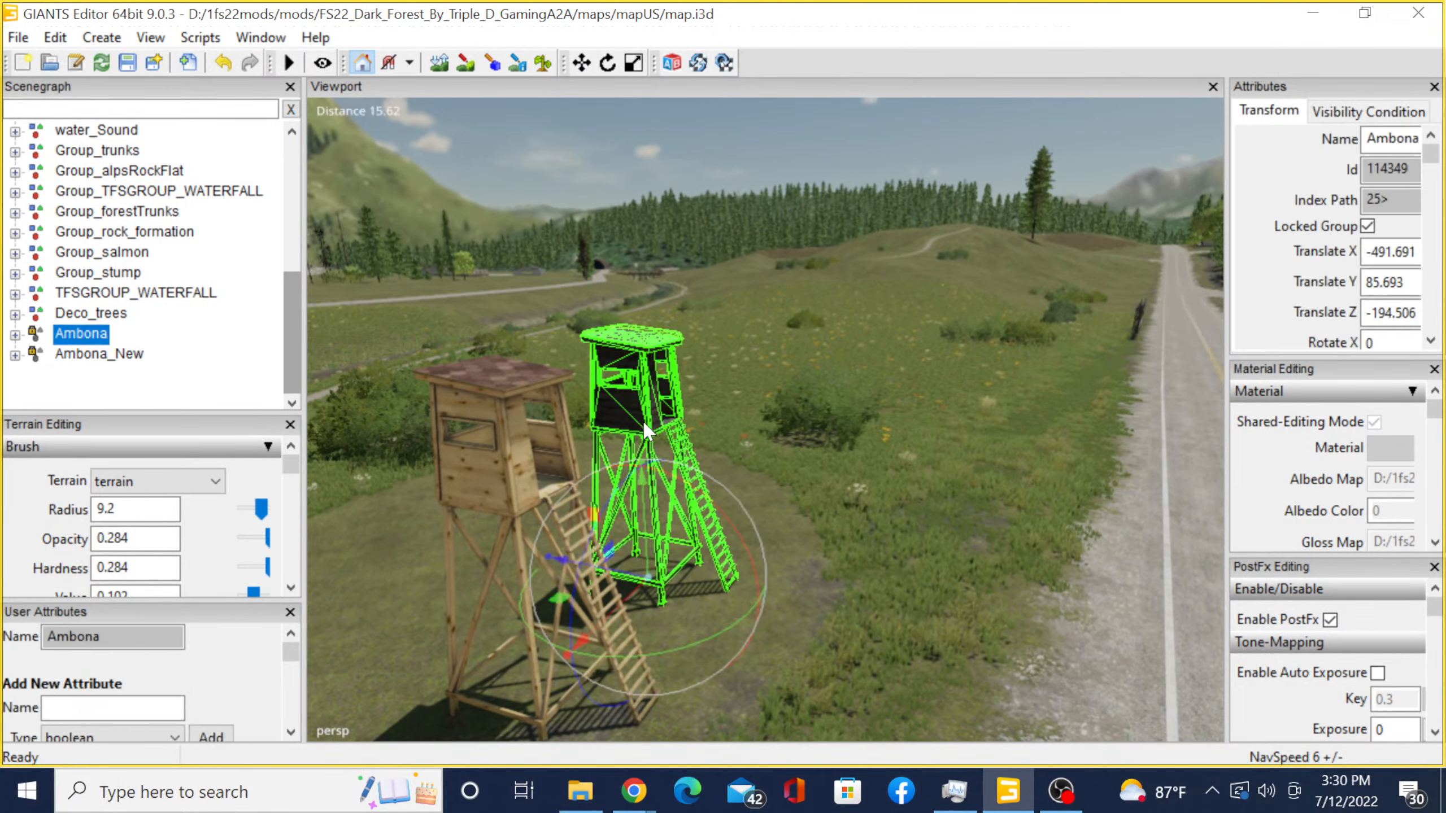
pyautogui.scroll(6, 646, 405)
pyautogui.keyDown('alt'); pyautogui.moveTo(646, 405); pyautogui.dragTo(632, 481); pyautogui.keyUp('alt')
pyautogui.scroll(8, 754, 314)
pyautogui.scroll(6, 901, 419)
pyautogui.scroll(1, 907, 434)
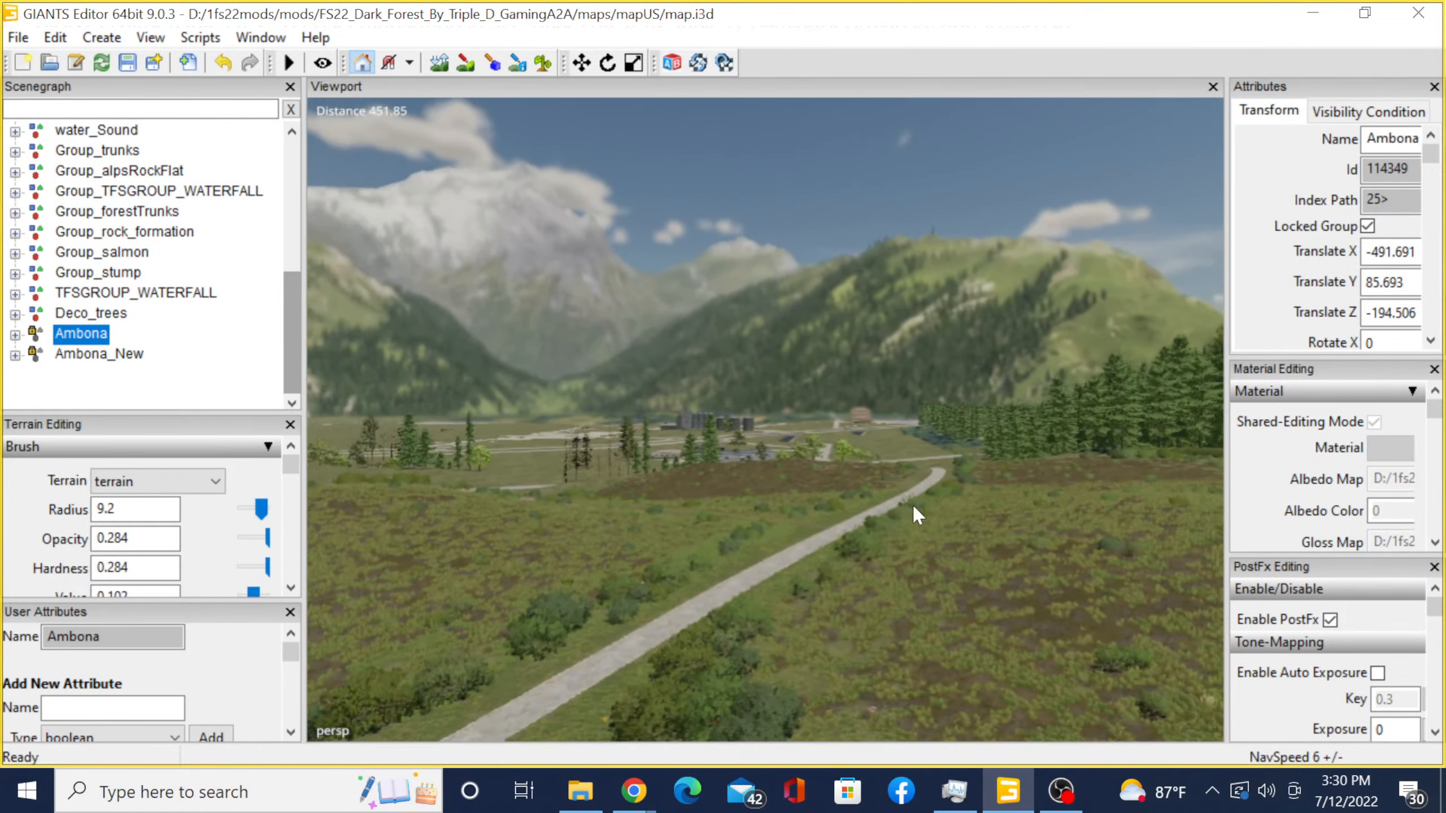
pyautogui.keyDown('alt'); pyautogui.moveTo(914, 501); pyautogui.dragTo(779, 562); pyautogui.keyUp('alt')
pyautogui.scroll(2, 630, 464)
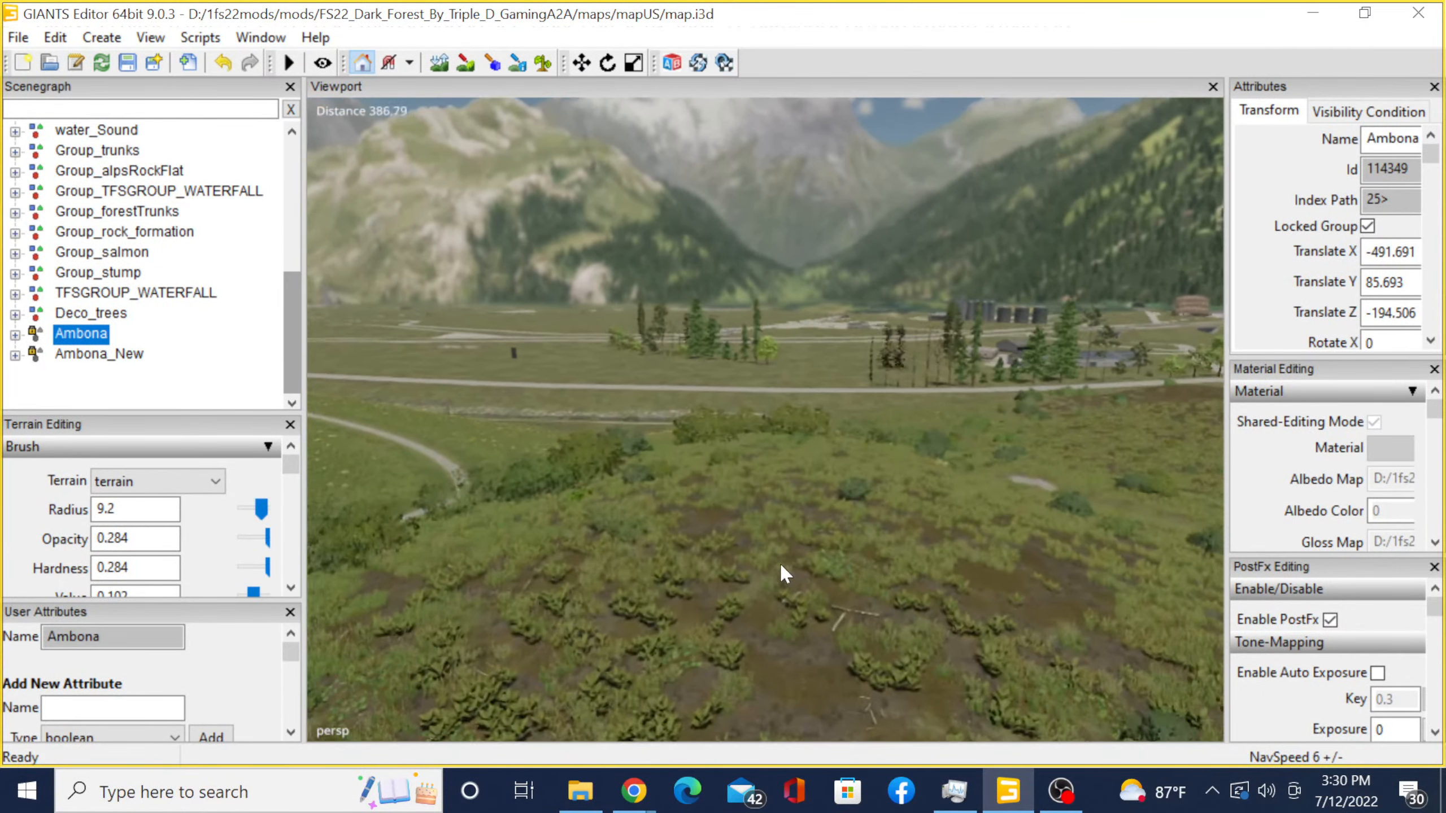
pyautogui.scroll(1, 777, 563)
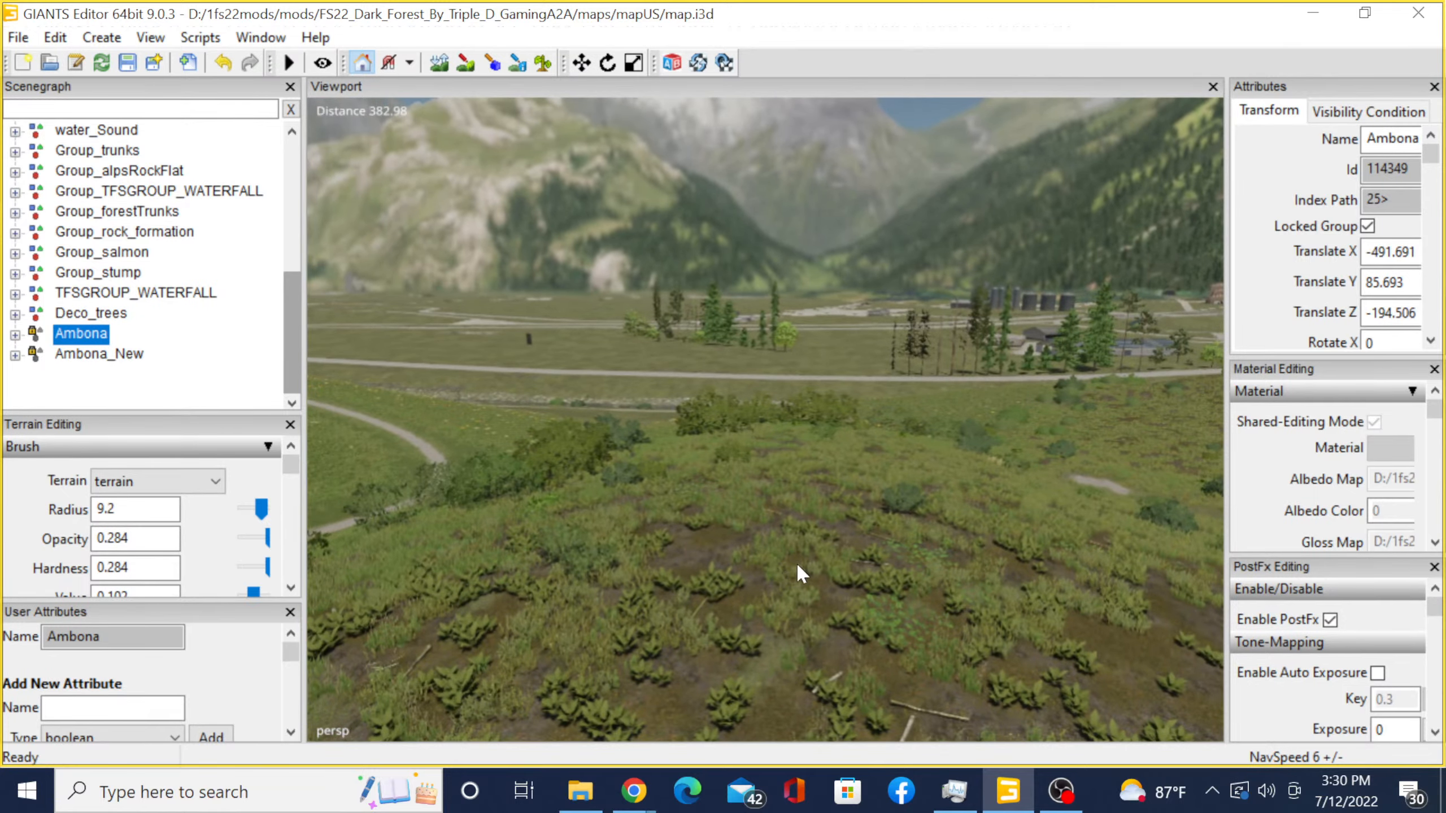
pyautogui.hotkey('ctrl', 'b')
pyautogui.click(773, 536)
# - Select the light wooden Ambona_New tower and relocate it to the open flowery meadow with interactive placement
pyautogui.keyDown('alt'); pyautogui.moveTo(737, 545); pyautogui.dragTo(1082, 574); pyautogui.keyUp('alt')
pyautogui.keyDown('alt'); pyautogui.moveTo(676, 481); pyautogui.dragTo(802, 404); pyautogui.keyUp('alt')
pyautogui.scroll(-2, 802, 404)
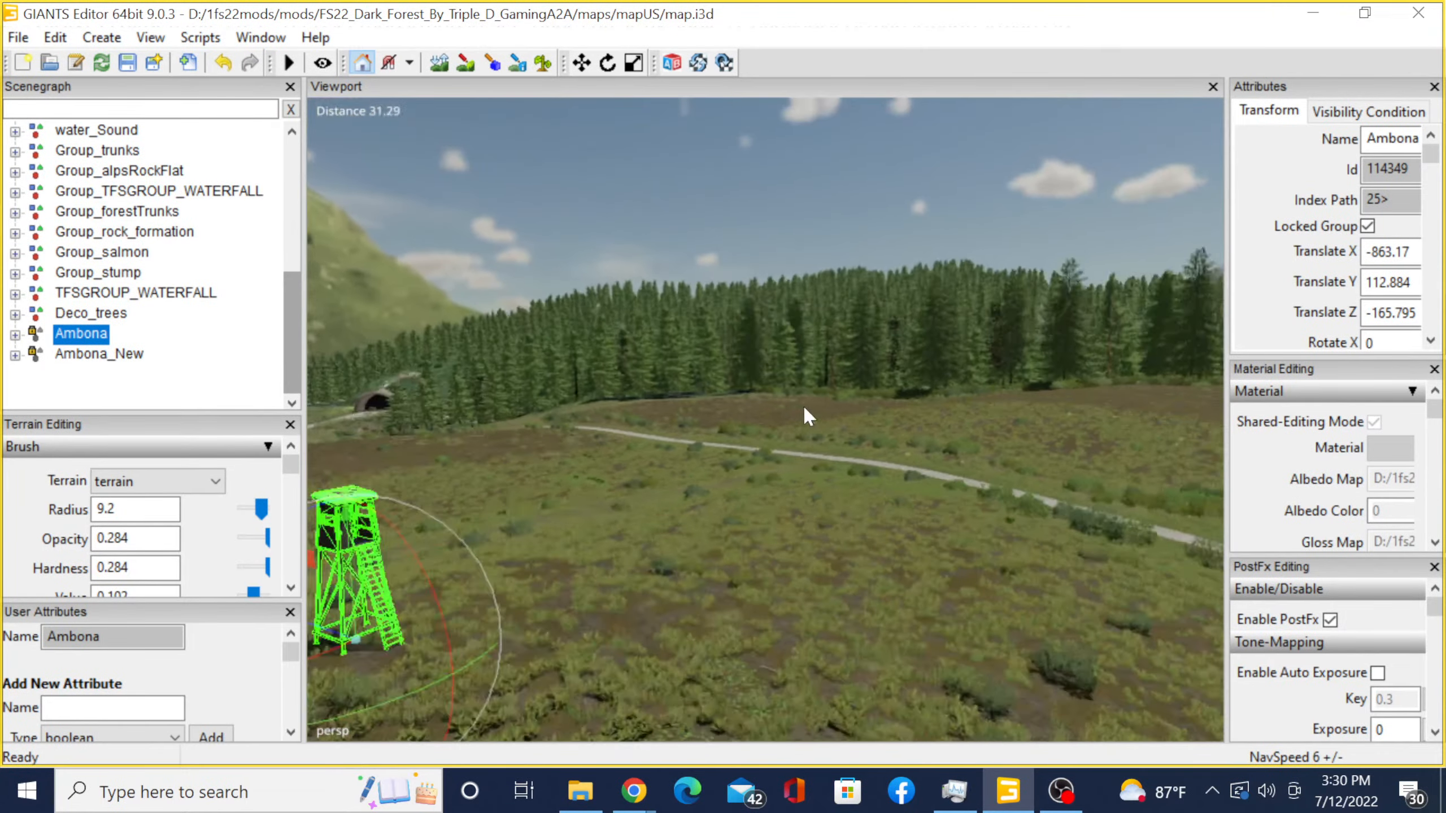
pyautogui.scroll(-2, 804, 408)
pyautogui.keyDown('alt'); pyautogui.moveTo(937, 367); pyautogui.dragTo(758, 438); pyautogui.keyUp('alt')
pyautogui.scroll(8, 722, 476)
pyautogui.click(757, 438)
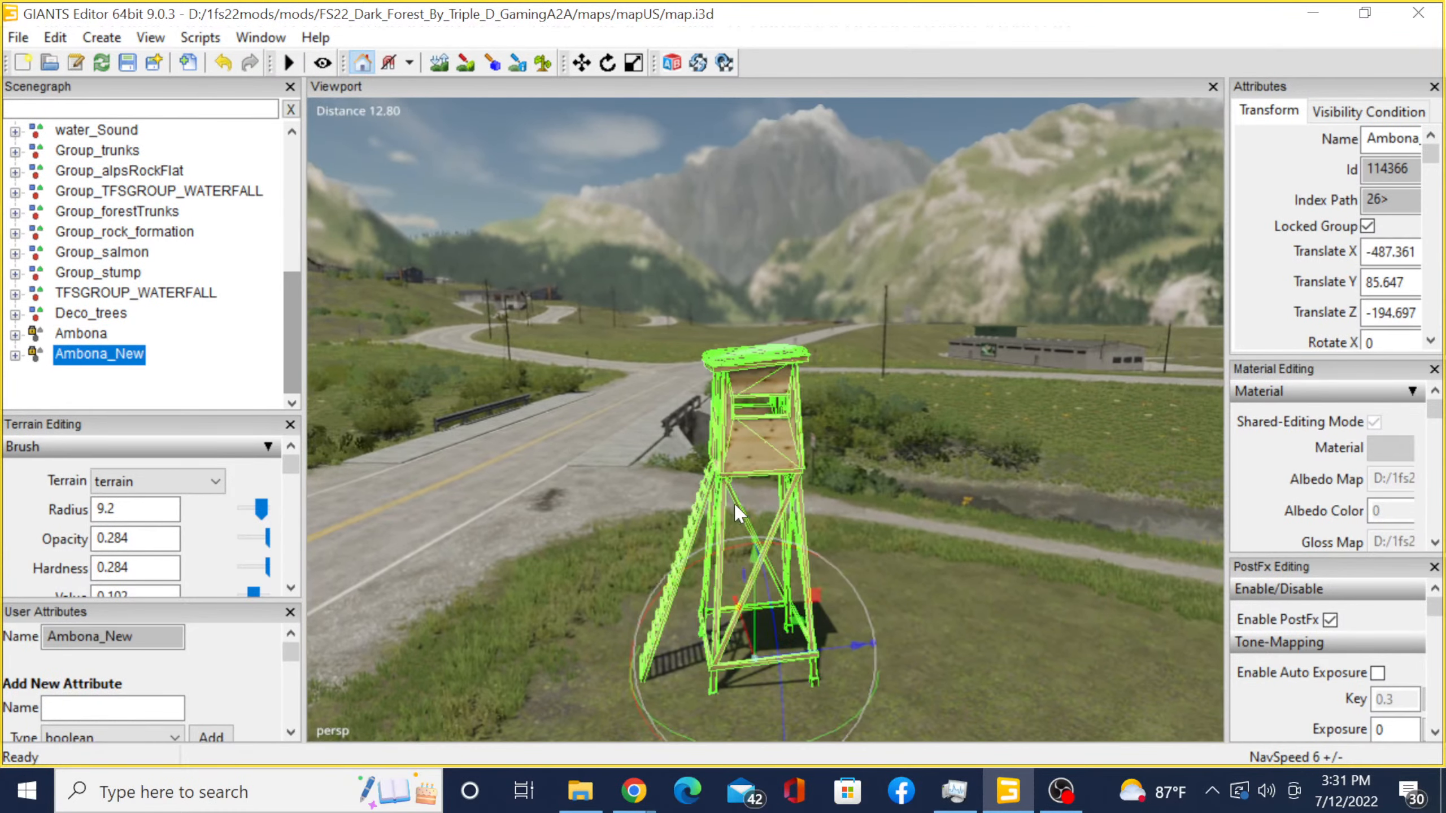
pyautogui.scroll(8, 861, 450)
pyautogui.keyDown('alt'); pyautogui.moveTo(735, 505); pyautogui.dragTo(1132, 438); pyautogui.keyUp('alt')
pyautogui.keyDown('alt'); pyautogui.moveTo(588, 478); pyautogui.dragTo(924, 588); pyautogui.keyUp('alt')
pyautogui.scroll(5, 863, 484)
pyautogui.hotkey('ctrl', 'b')
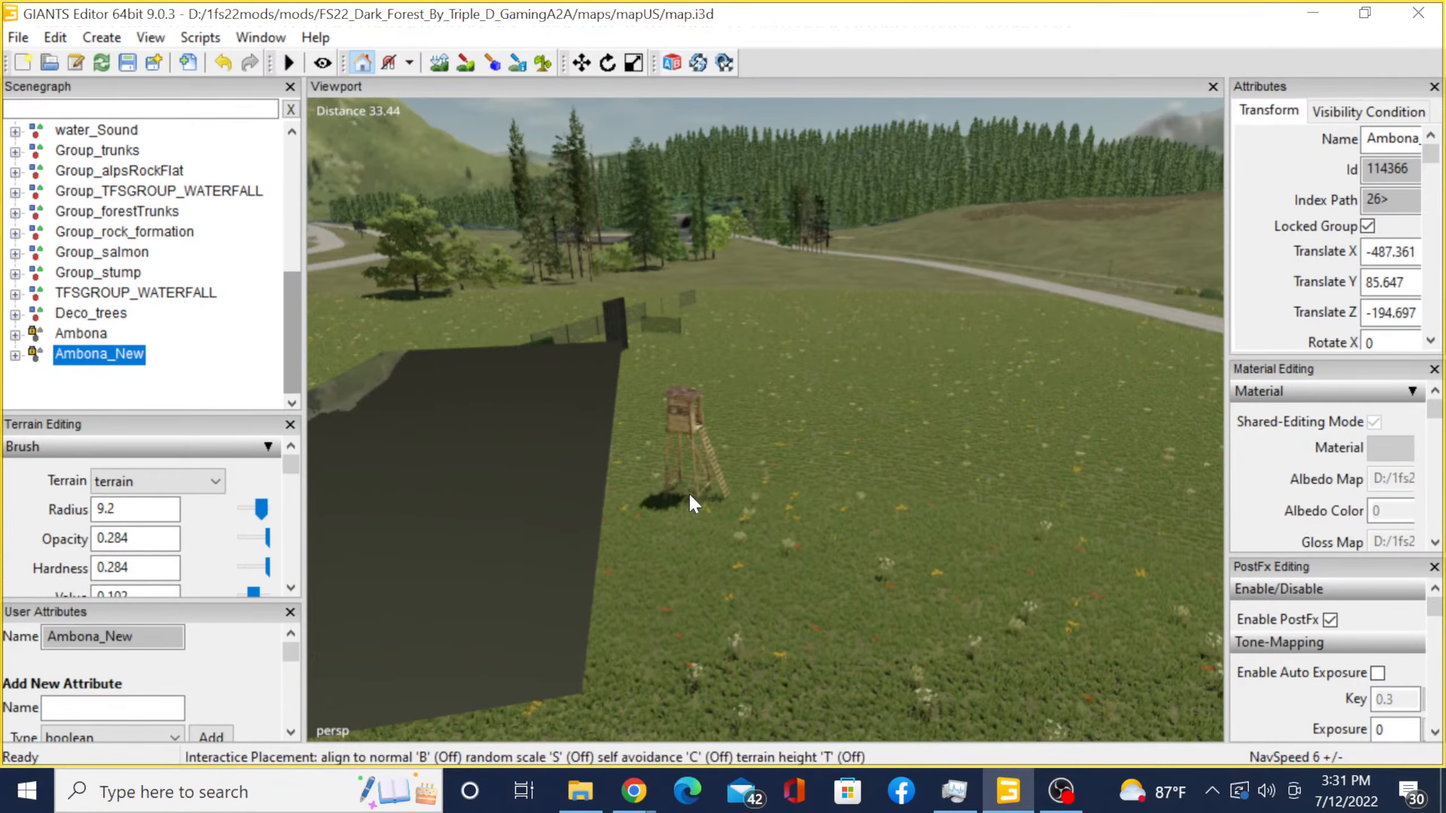
pyautogui.click(689, 493)
# - Select the roadside "Enjoy Nature" billboard and expand its billboard64x1 group in the scenegraph
pyautogui.keyDown('alt'); pyautogui.moveTo(769, 506); pyautogui.dragTo(964, 464); pyautogui.keyUp('alt')
pyautogui.keyDown('alt'); pyautogui.moveTo(677, 490); pyautogui.dragTo(1030, 541); pyautogui.keyUp('alt')
pyautogui.moveTo(491, 543)
pyautogui.keyDown('alt'); pyautogui.mouseDown()
pyautogui.moveTo(717, 563)
pyautogui.moveTo(492, 497)
pyautogui.moveTo(387, 493)
pyautogui.mouseUp(); pyautogui.keyUp('alt')
pyautogui.scroll(5, 492, 497)
pyautogui.keyDown('alt'); pyautogui.moveTo(793, 600); pyautogui.dragTo(529, 546); pyautogui.keyUp('alt')
pyautogui.scroll(2, 830, 555)
pyautogui.scroll(-3, 726, 626)
pyautogui.keyDown('alt'); pyautogui.moveTo(829, 556); pyautogui.dragTo(506, 472); pyautogui.keyUp('alt')
pyautogui.scroll(3, 680, 635)
pyautogui.scroll(3, 589, 486)
pyautogui.scroll(5, 507, 472)
pyautogui.click(693, 409)
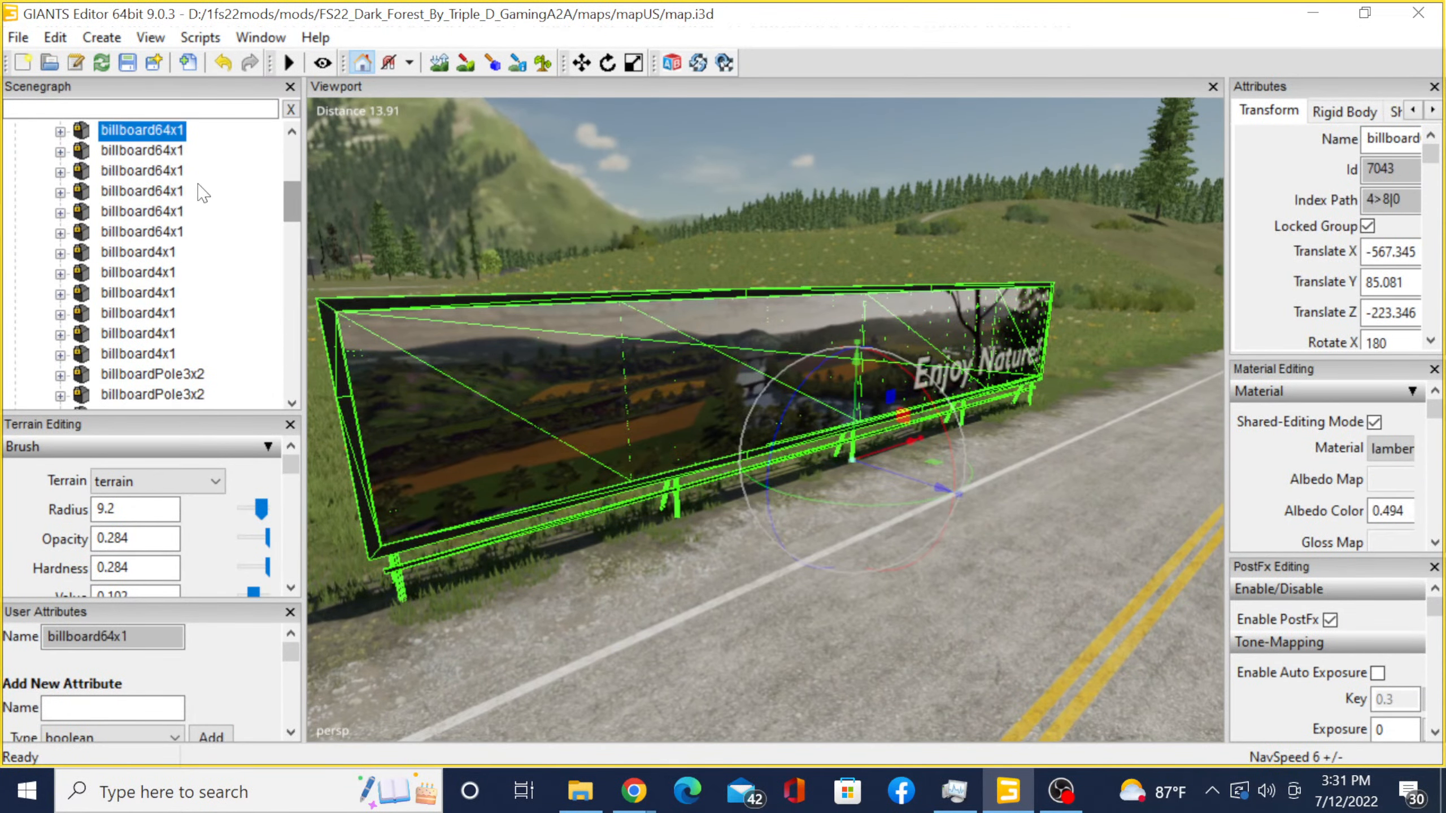
pyautogui.click(60, 132)
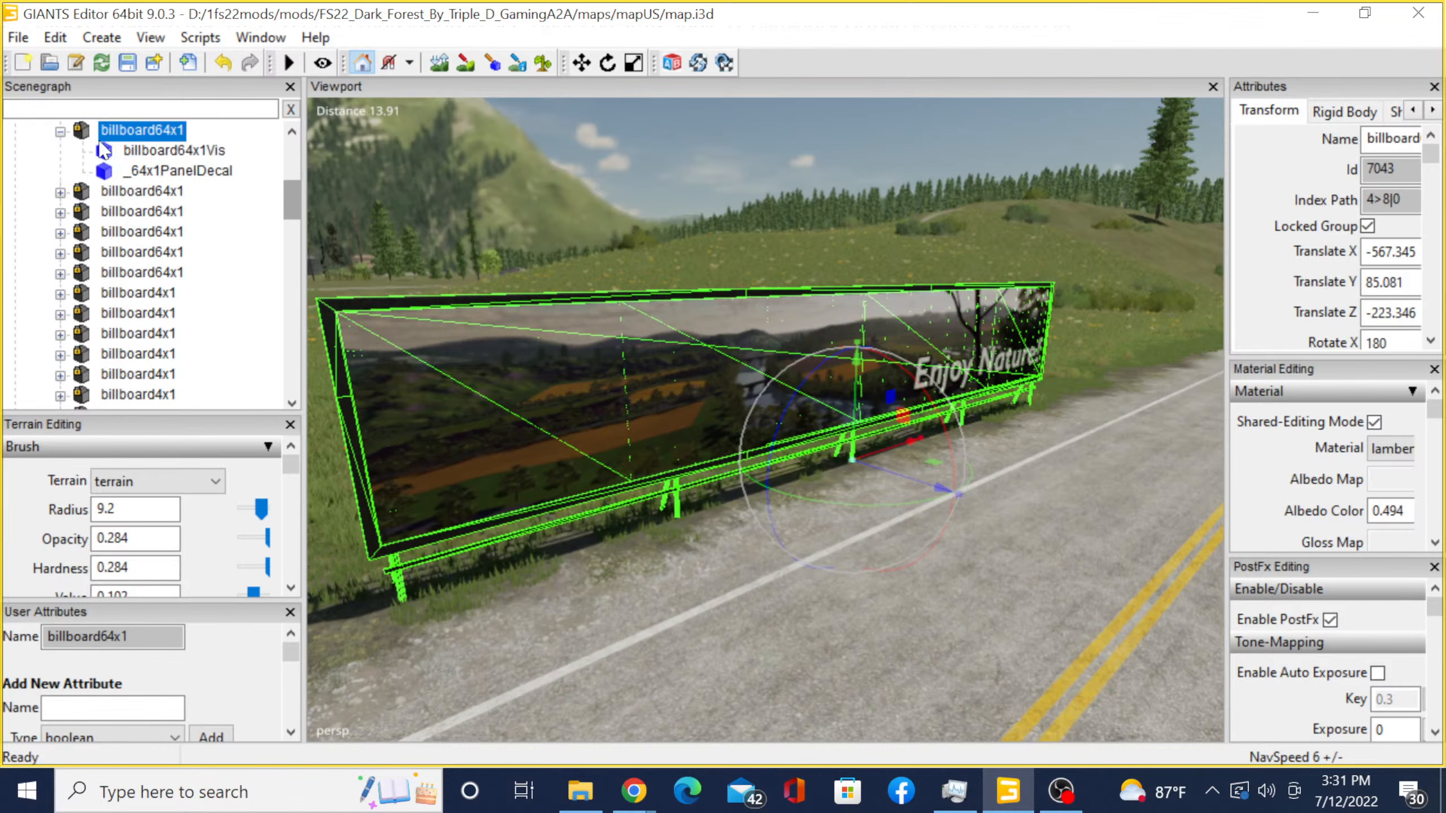
# - Select the billboard's _64x1PanelDecal shape and close the PostFx Editing pane to make room for its attributes and material settings
pyautogui.click(171, 171)
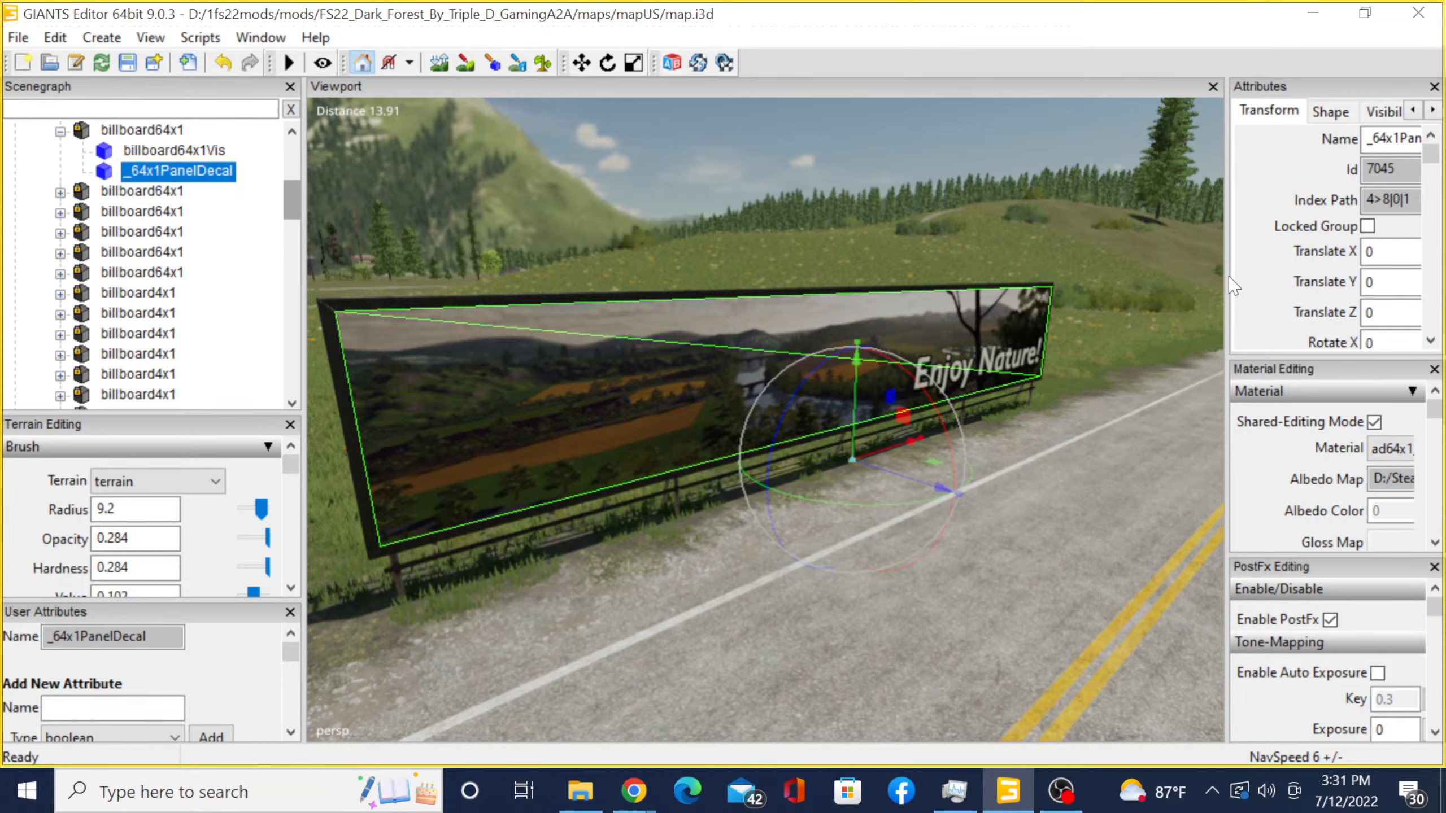
pyautogui.scroll(-1, 1220, 293)
pyautogui.scroll(-3, 1260, 275)
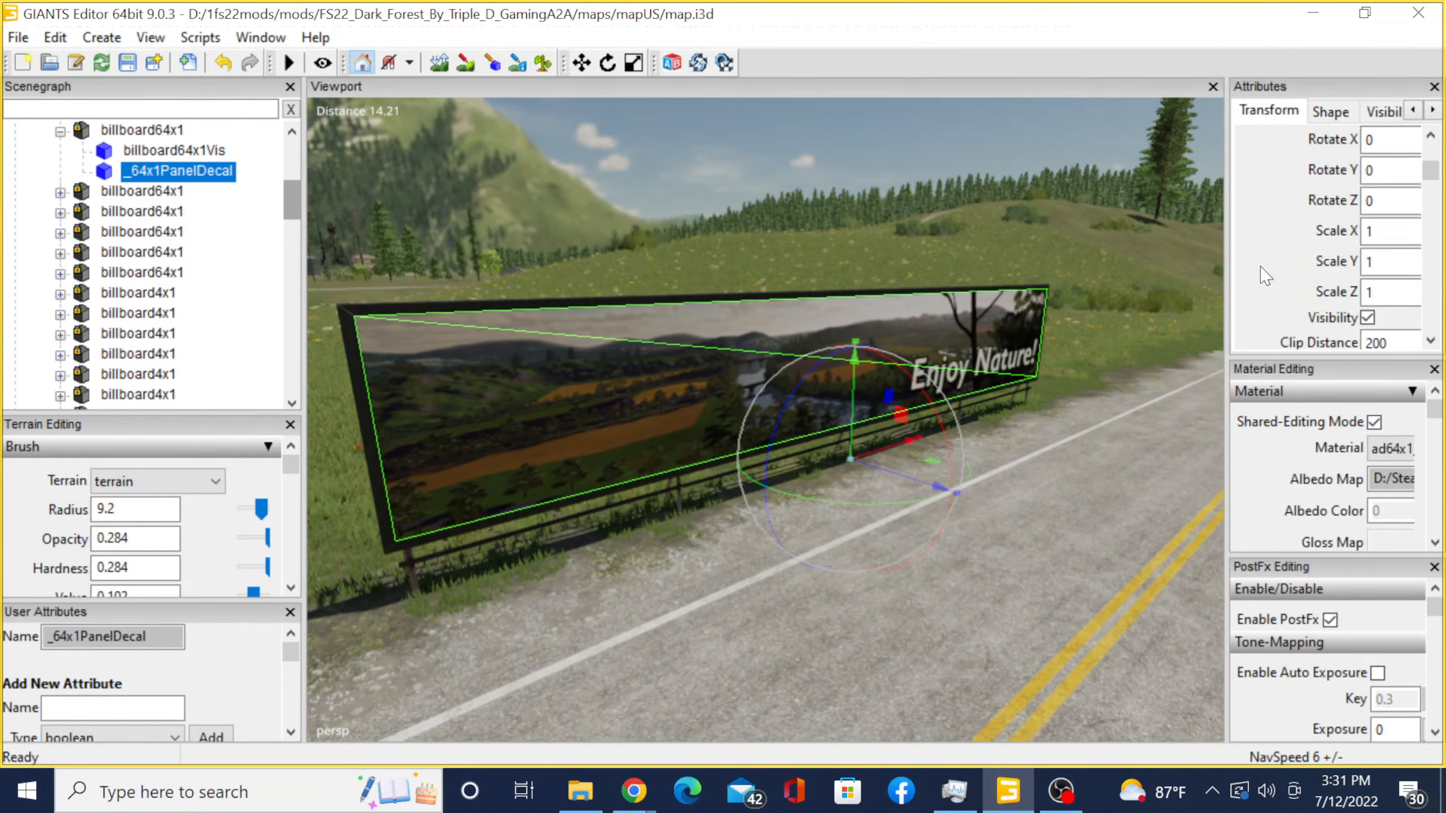
pyautogui.scroll(-3, 1265, 276)
pyautogui.scroll(3, 1265, 276)
pyautogui.click(1435, 567)
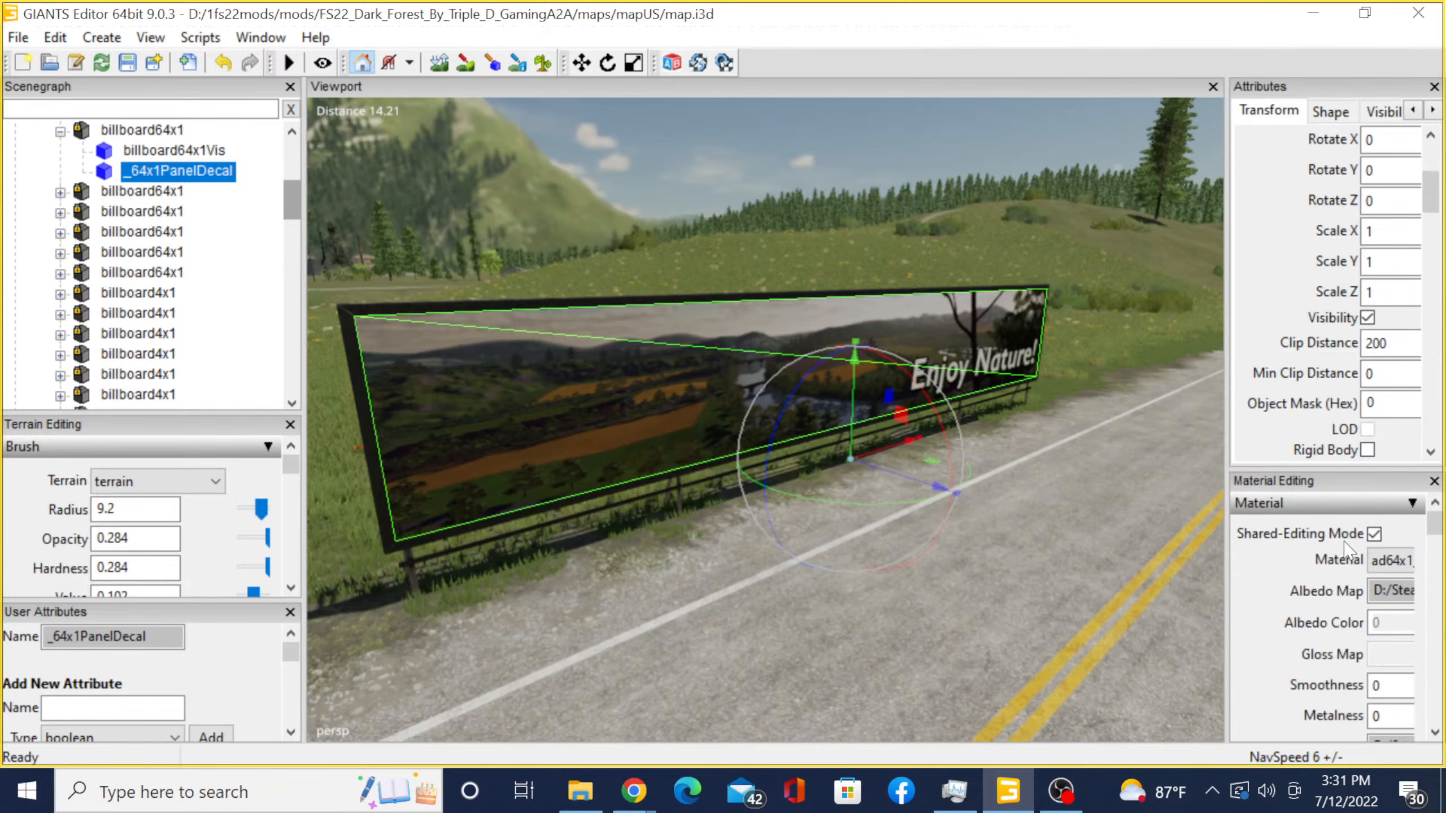
# - Widen the Attributes and Material Editing area until the decal's full Albedo Map row and its file controls show
pyautogui.keyDown('alt'); pyautogui.moveTo(741, 525); pyautogui.dragTo(787, 390); pyautogui.keyUp('alt')
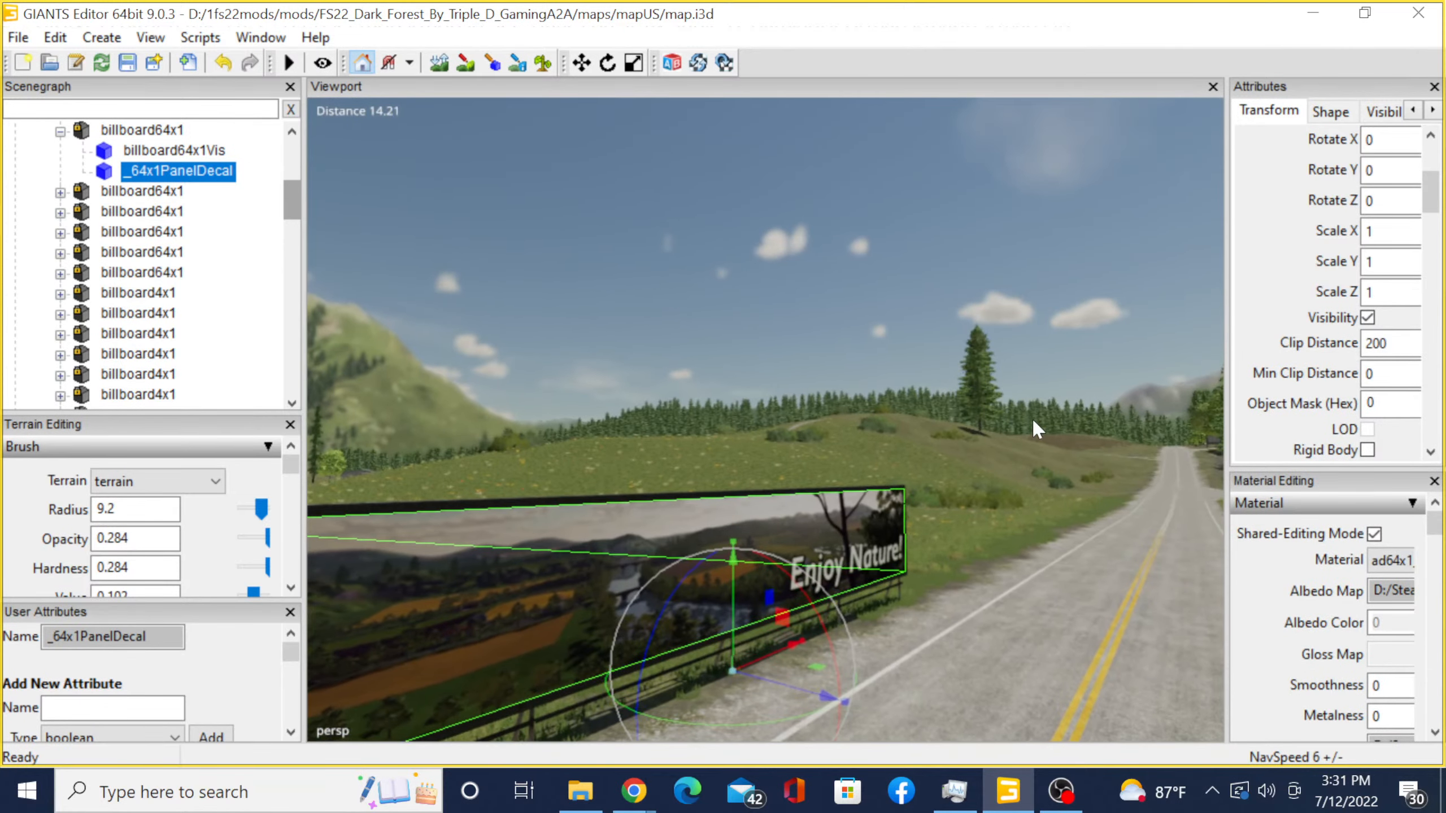
pyautogui.keyDown('alt'); pyautogui.moveTo(1032, 418); pyautogui.dragTo(942, 524); pyautogui.keyUp('alt')
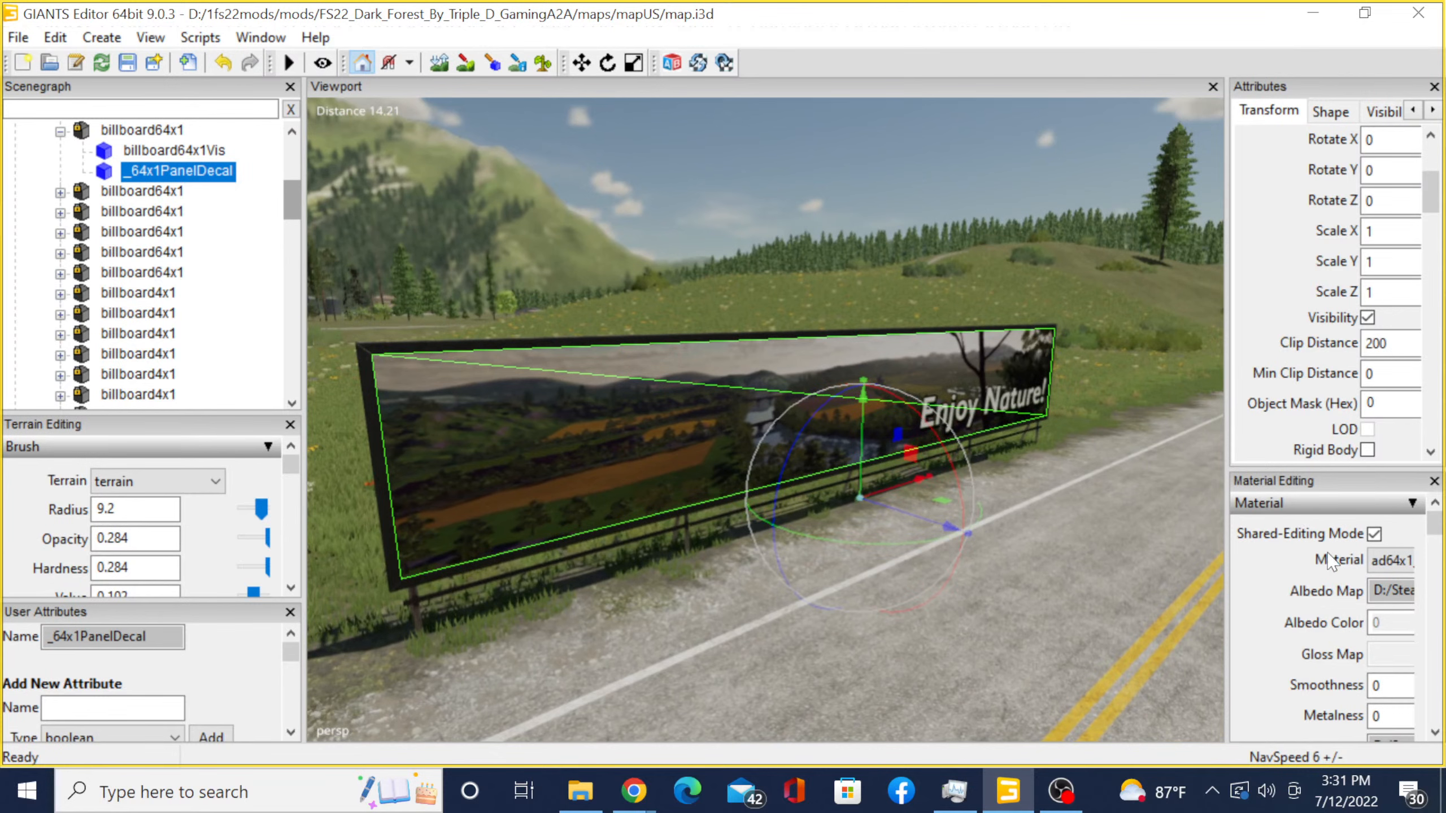
pyautogui.moveTo(1223, 589); pyautogui.dragTo(1075, 561)
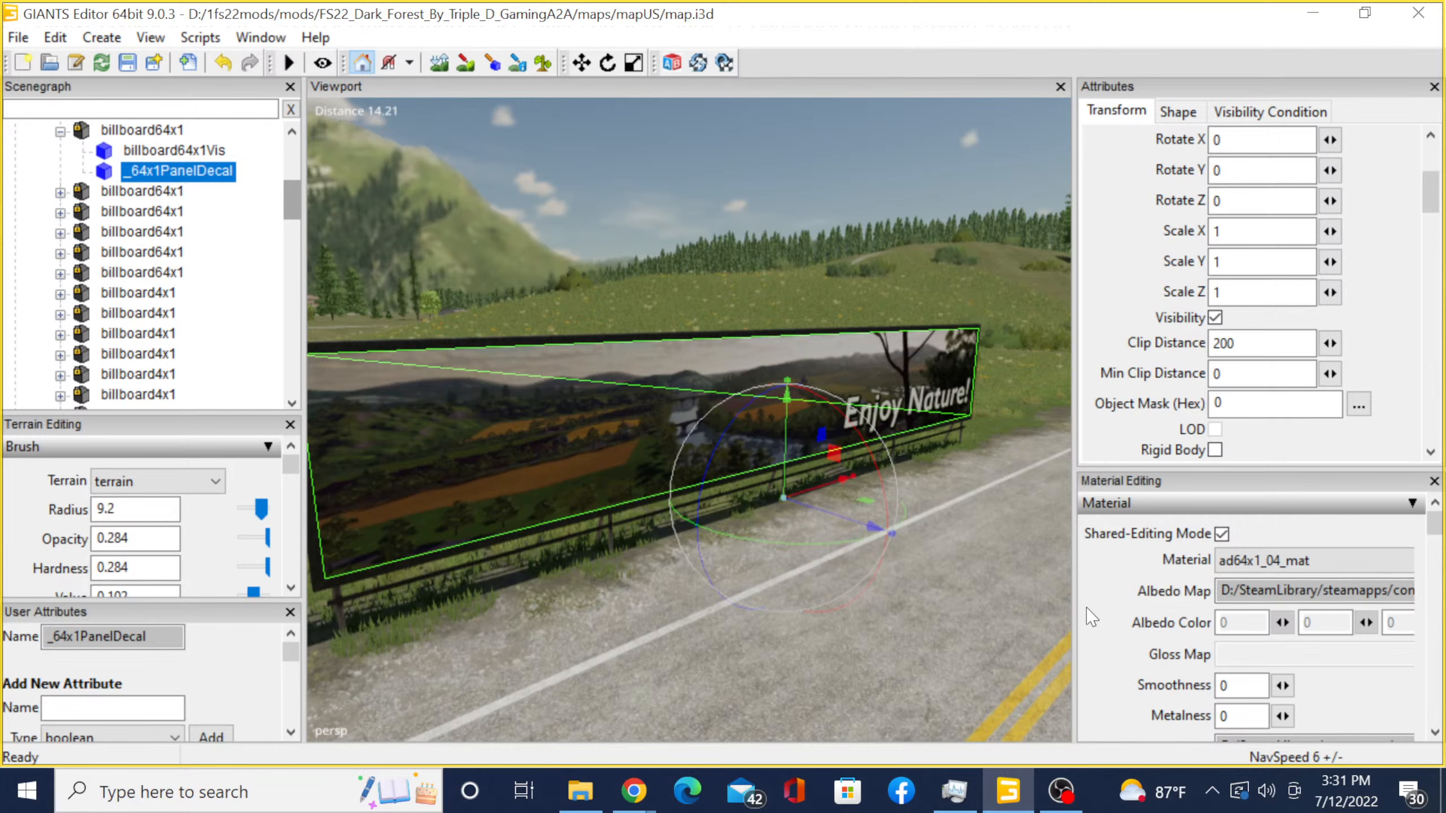
pyautogui.moveTo(1071, 610); pyautogui.dragTo(996, 610)
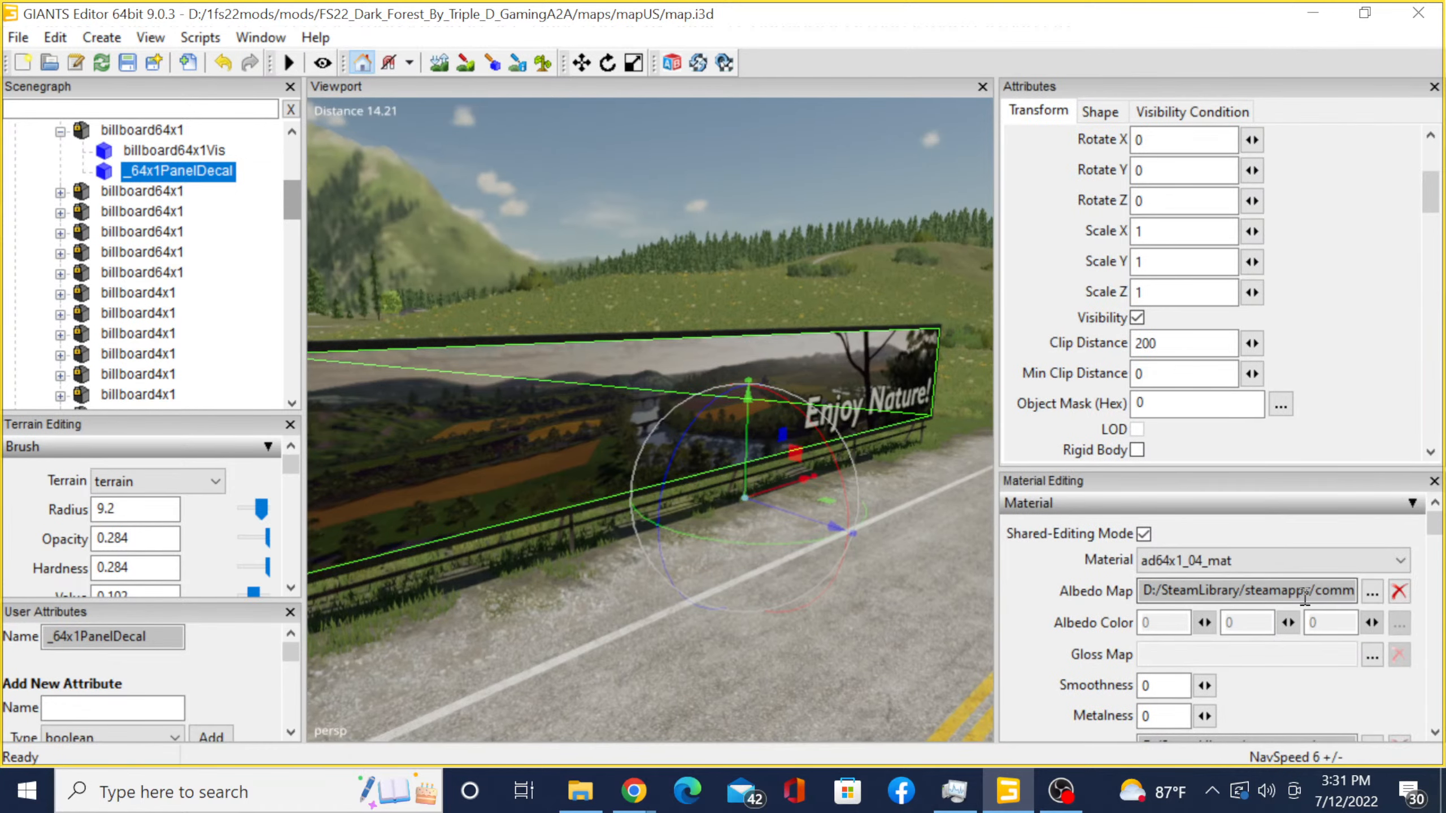
# - Start replacing the decal's albedo map and browse to the mod's maps/mapUS/textures folder
pyautogui.click(1372, 593)
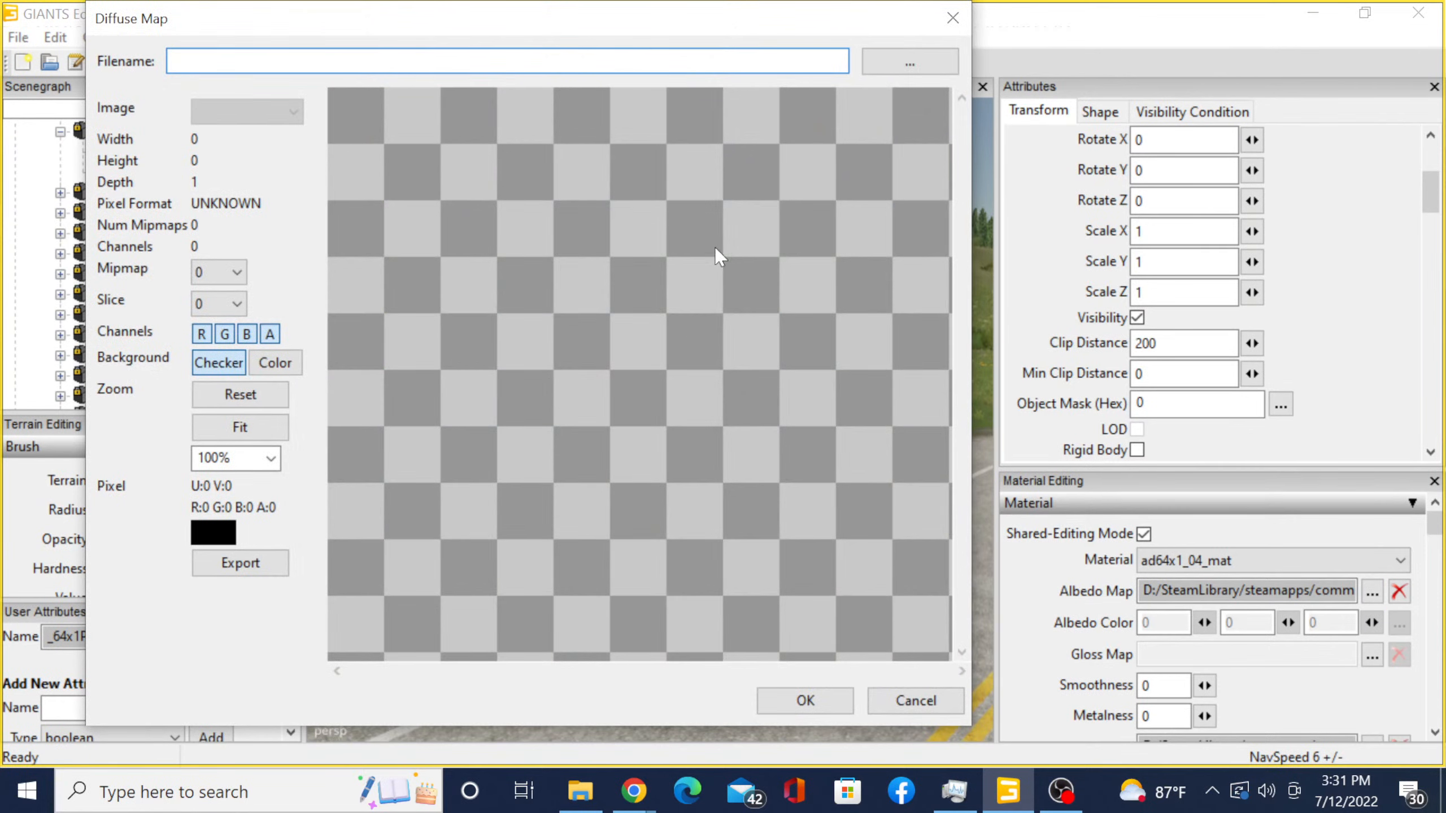
pyautogui.click(892, 65)
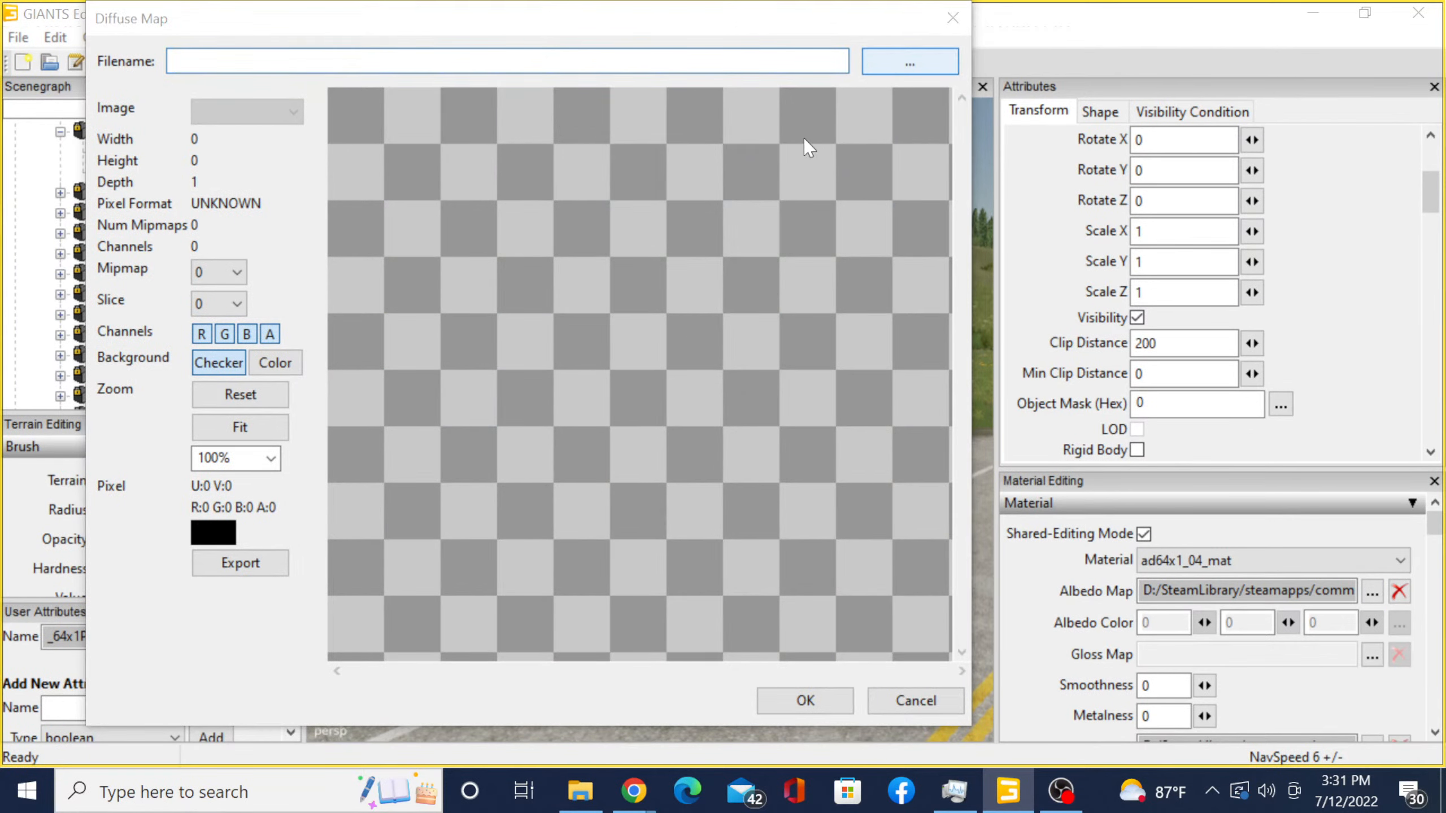
pyautogui.click(344, 94)
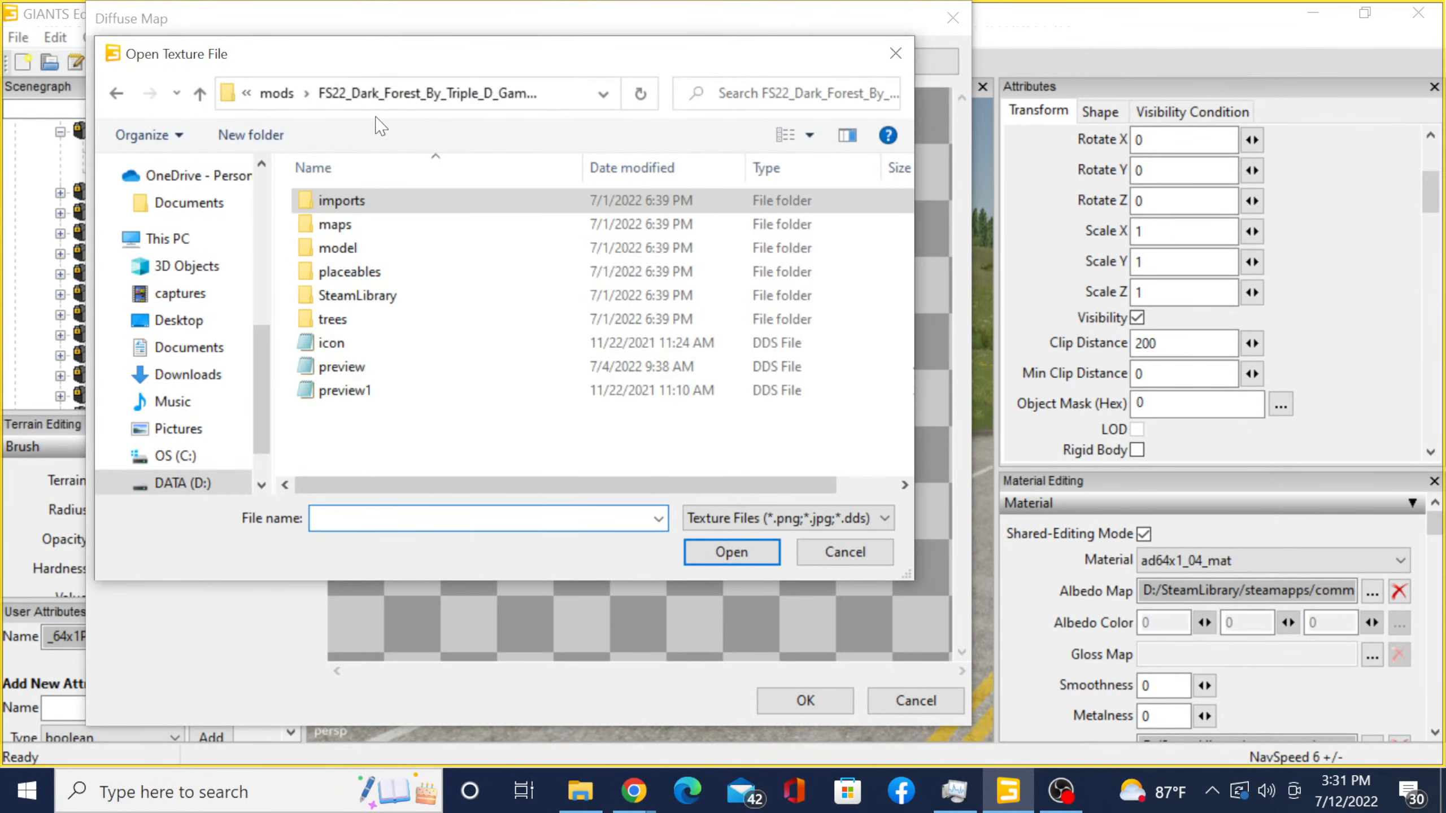
pyautogui.doubleClick(336, 223)
pyautogui.click(362, 203)
pyautogui.doubleClick(362, 202)
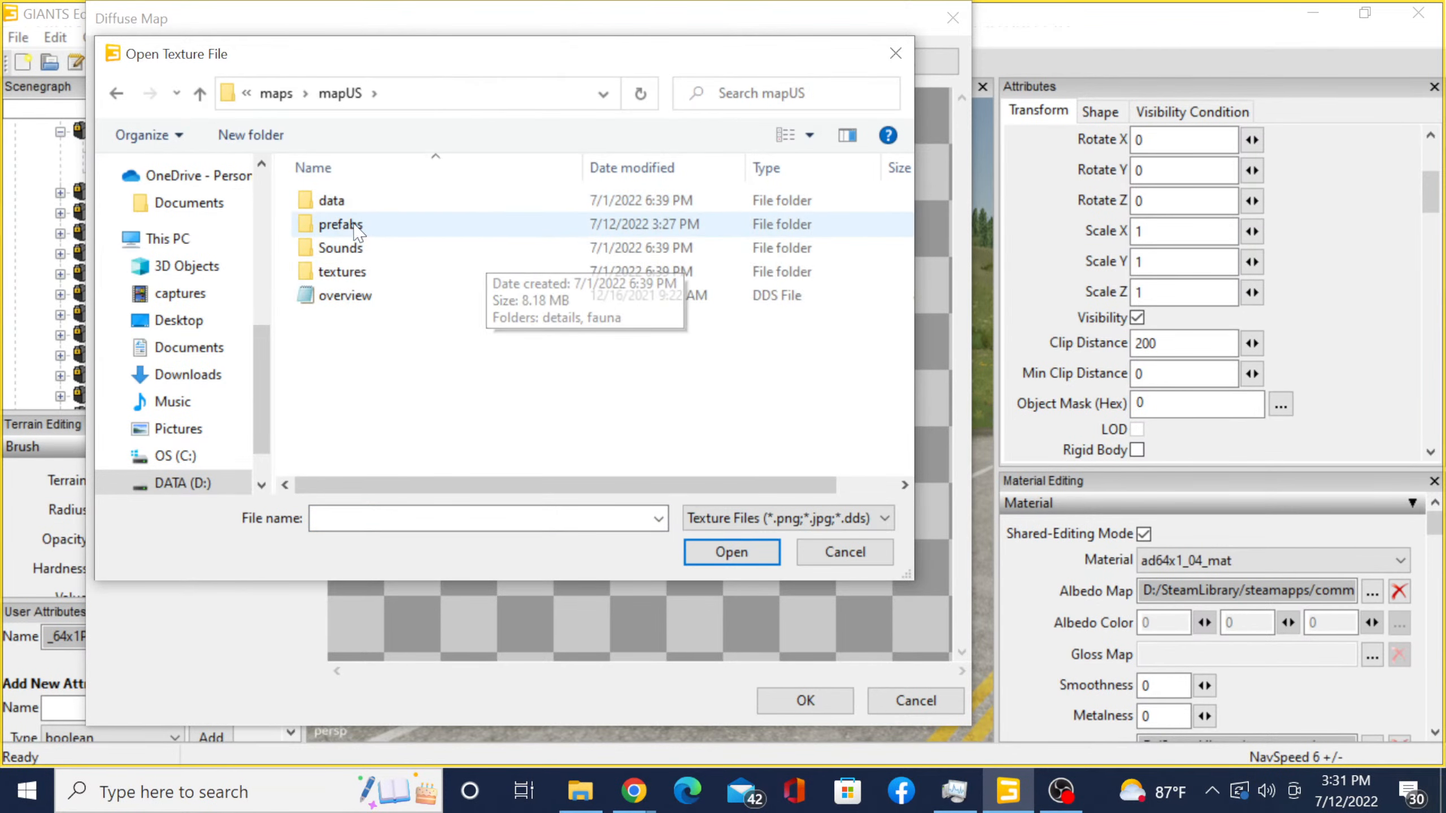
pyautogui.click(354, 275)
pyautogui.doubleClick(353, 272)
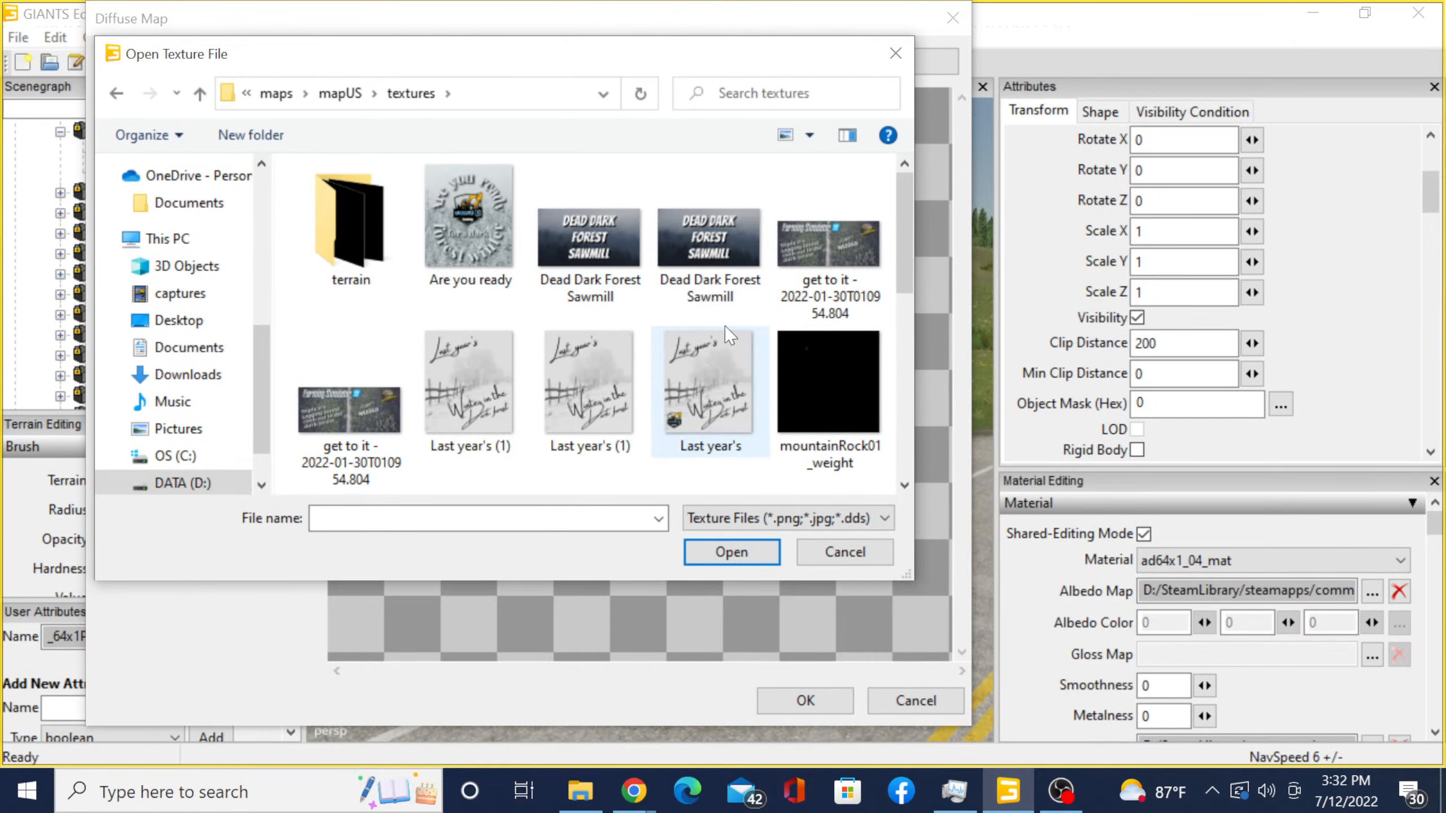
# - Choose the Are you ready.png texture and convert it to an optimized version
pyautogui.scroll(-1, 728, 336)
pyautogui.scroll(-1, 589, 342)
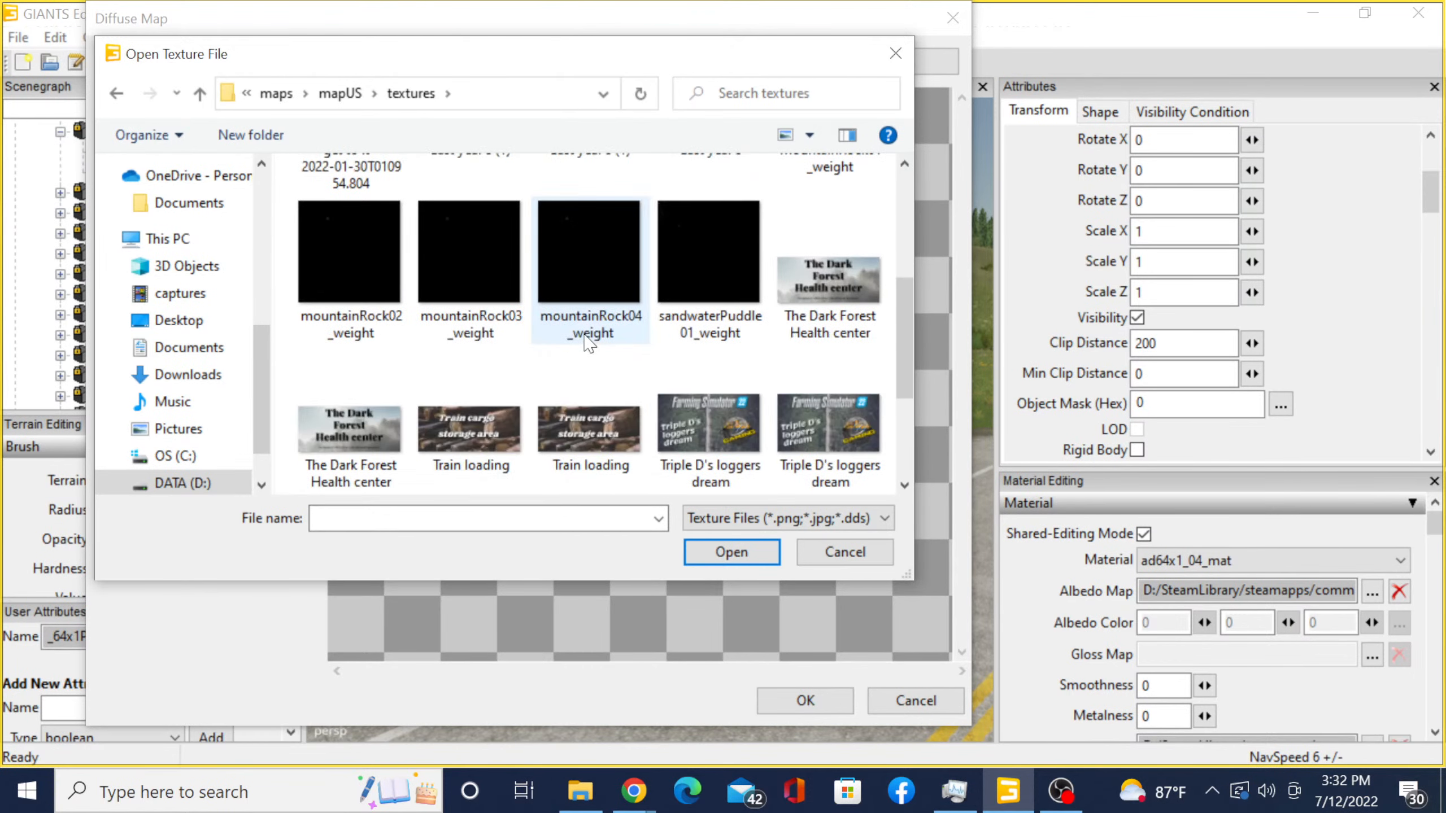
pyautogui.scroll(-1, 675, 336)
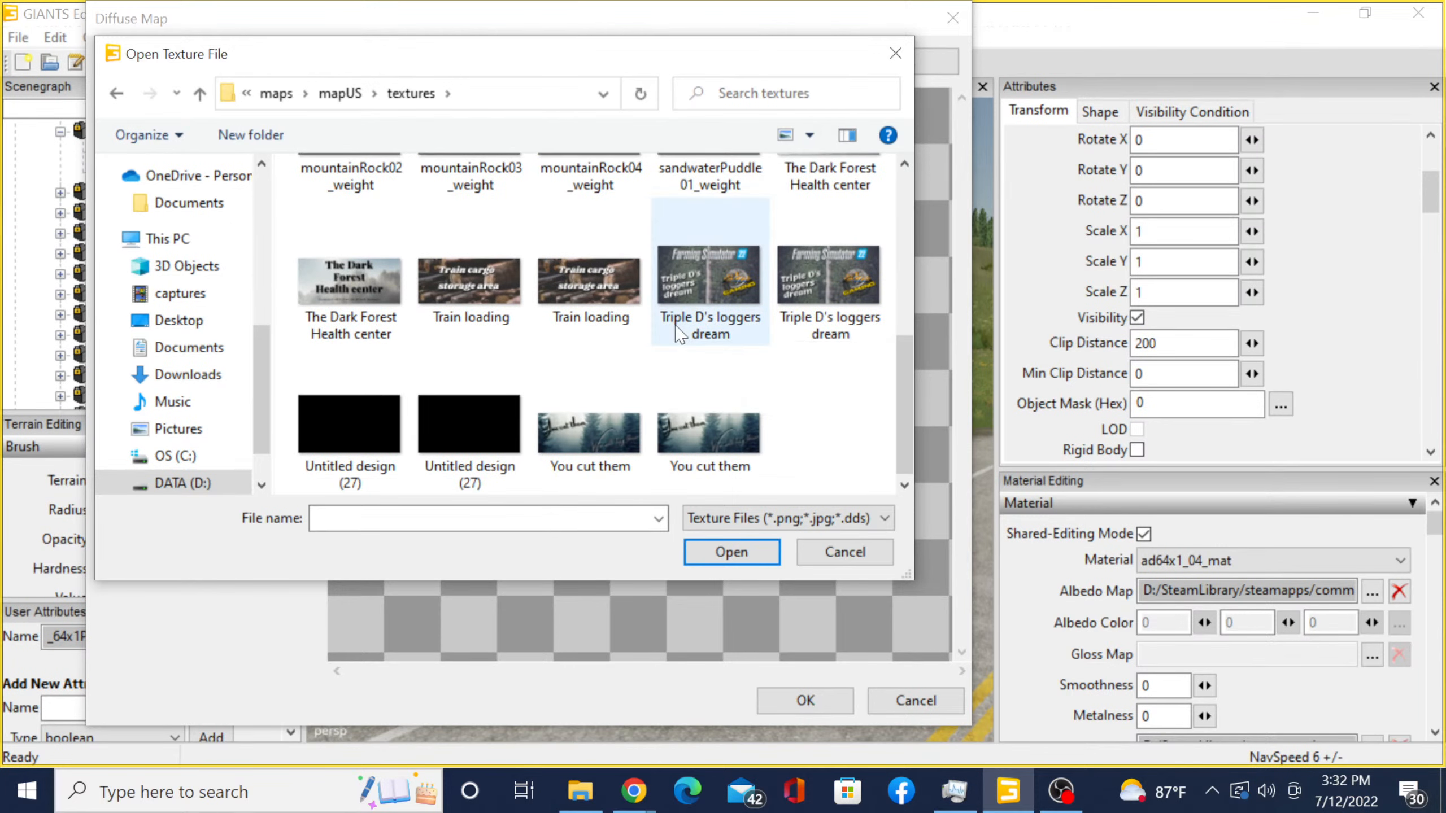
pyautogui.scroll(1, 514, 310)
pyautogui.scroll(2, 514, 311)
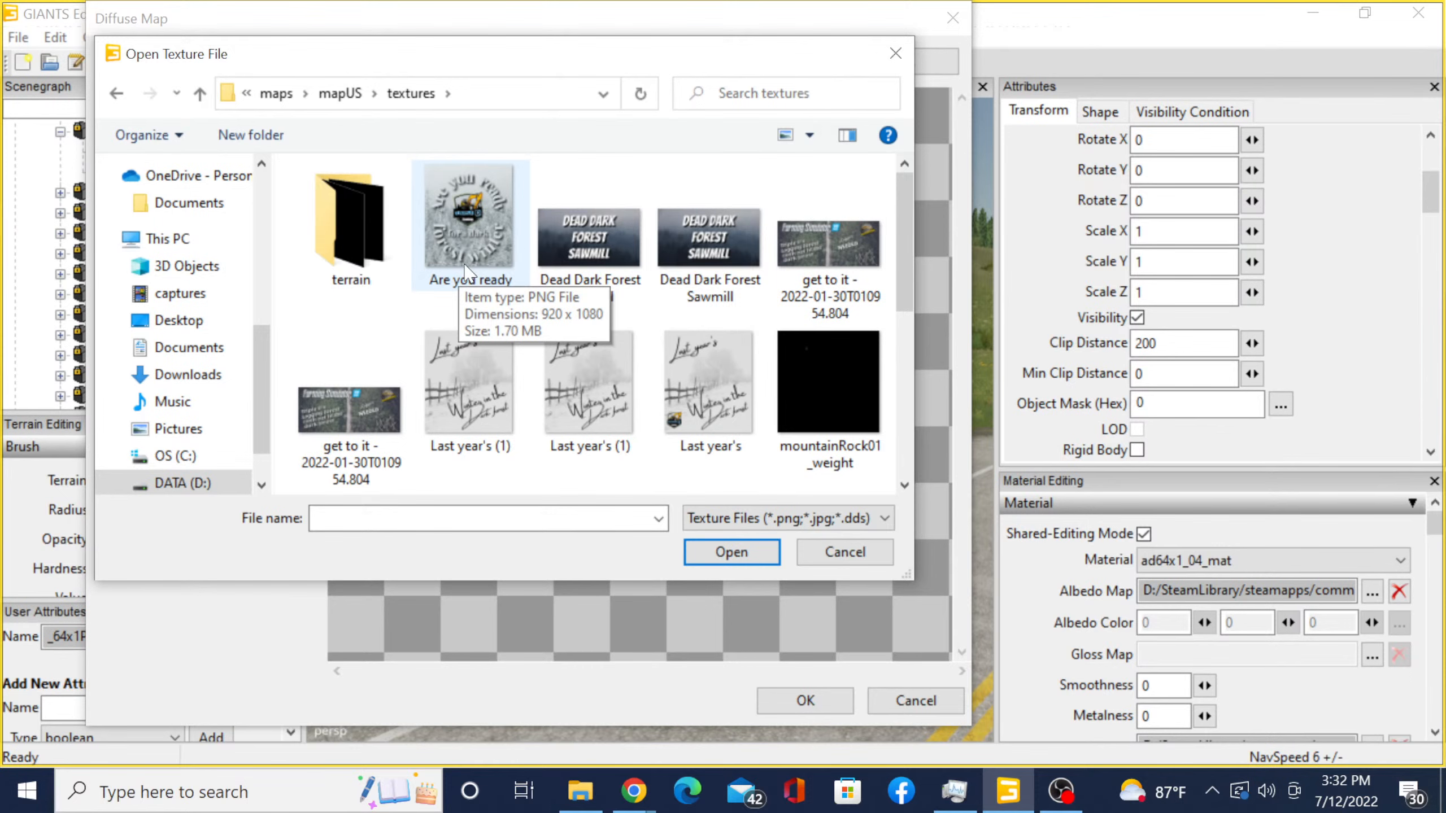
pyautogui.doubleClick(462, 221)
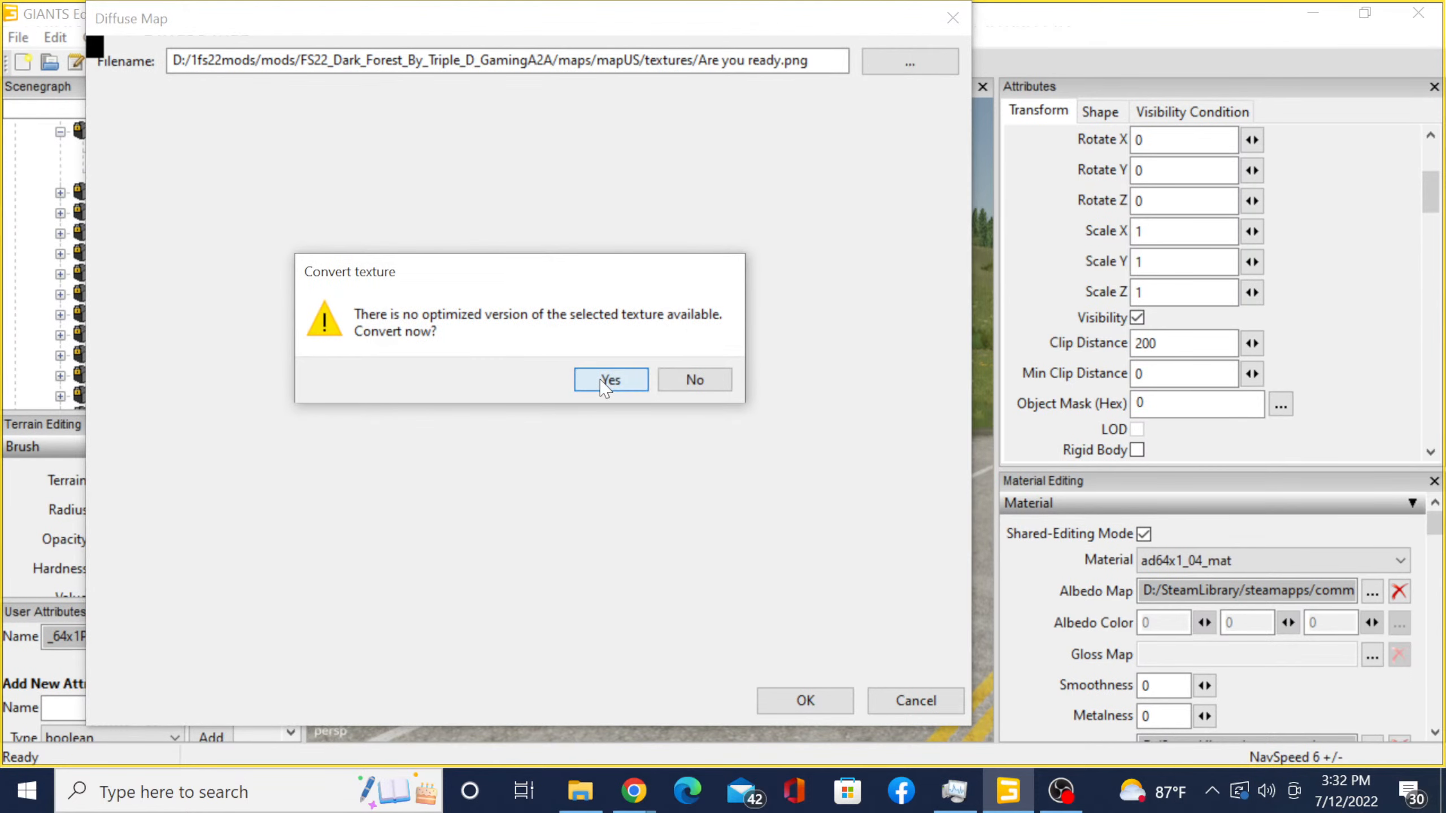
pyautogui.click(604, 381)
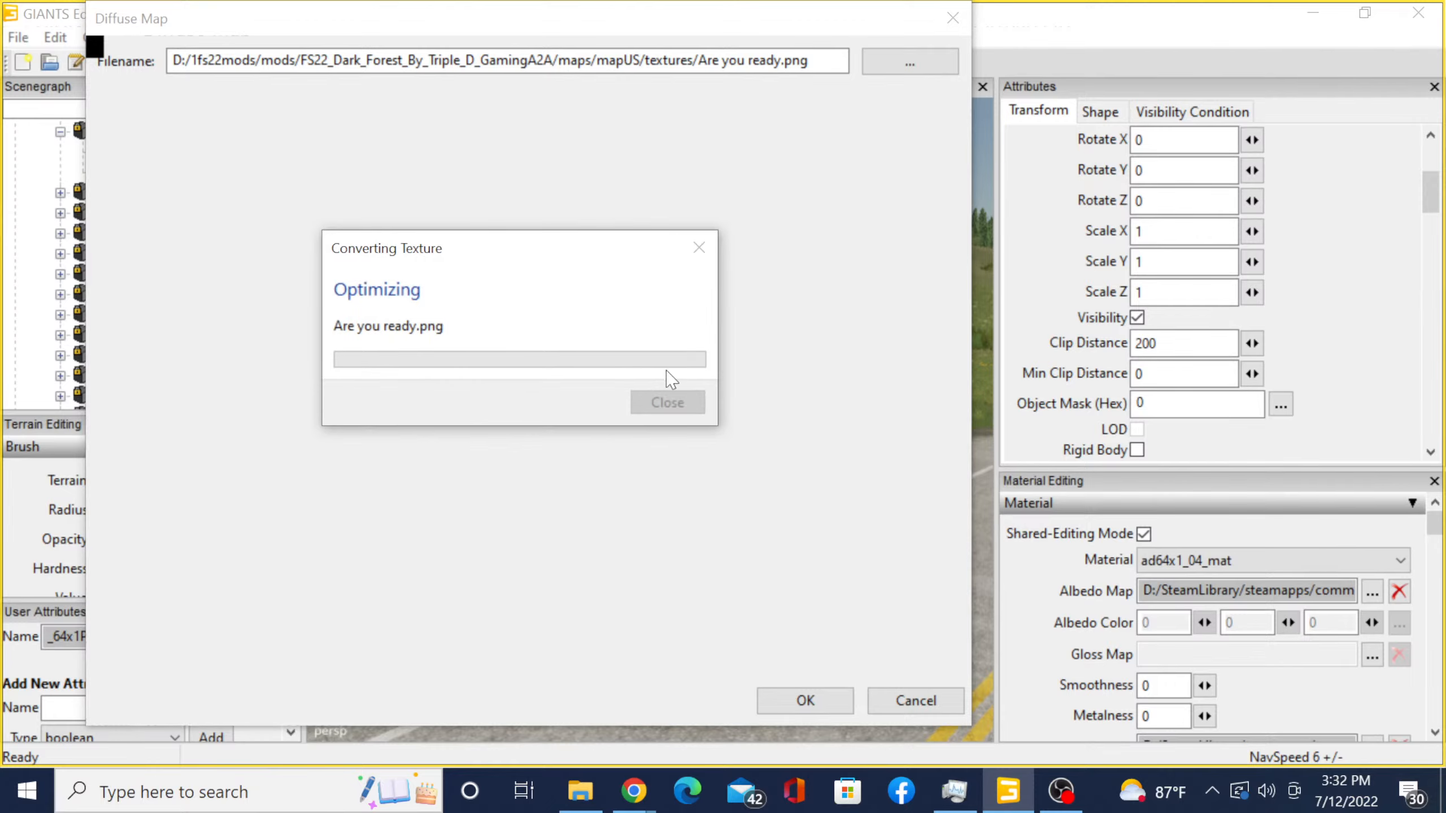
# - Inspect the whole Are you ready image in the preview and apply it to the roadside billboard's decal
pyautogui.scroll(-2, 592, 364)
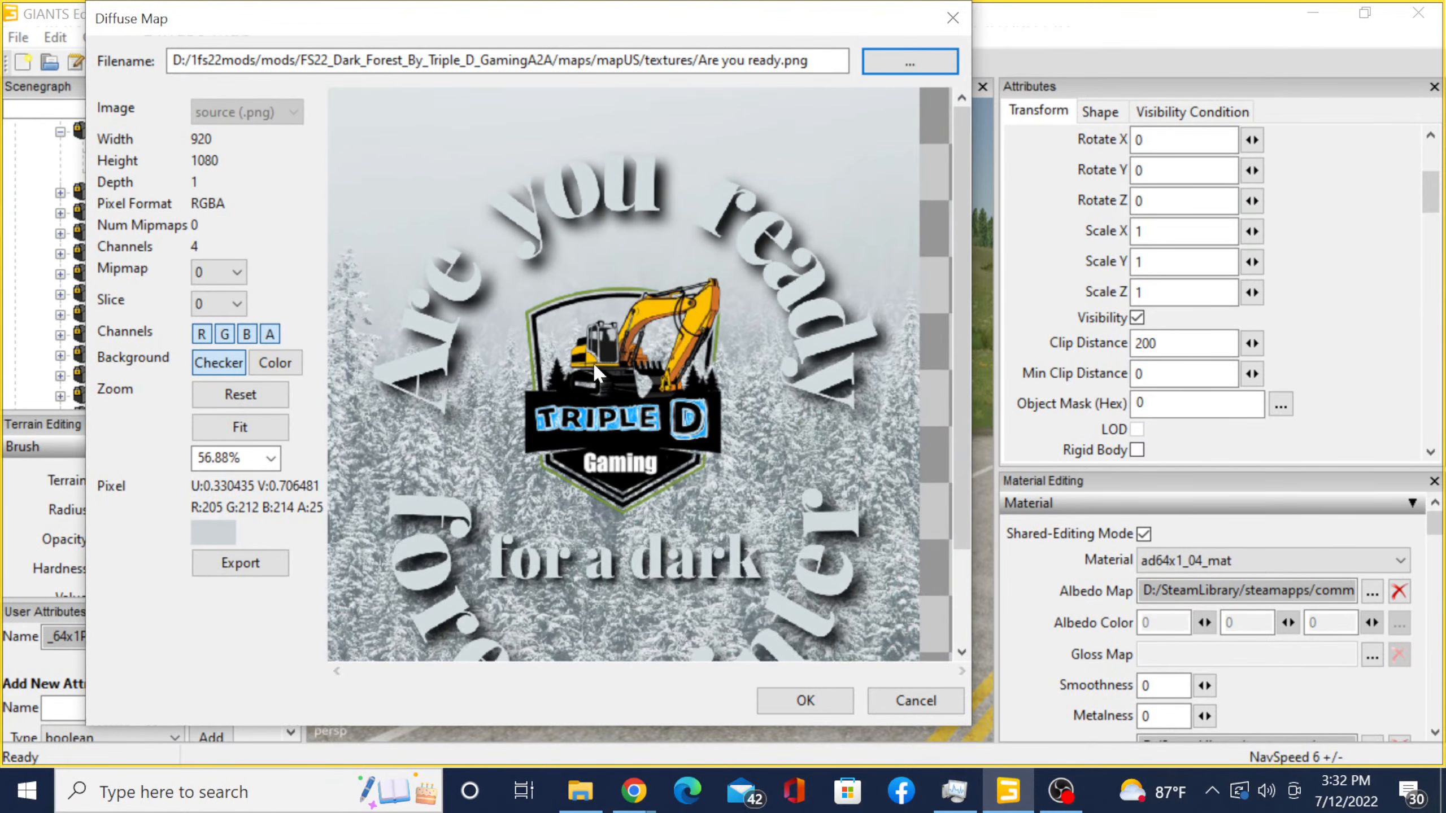
pyautogui.scroll(-4, 592, 361)
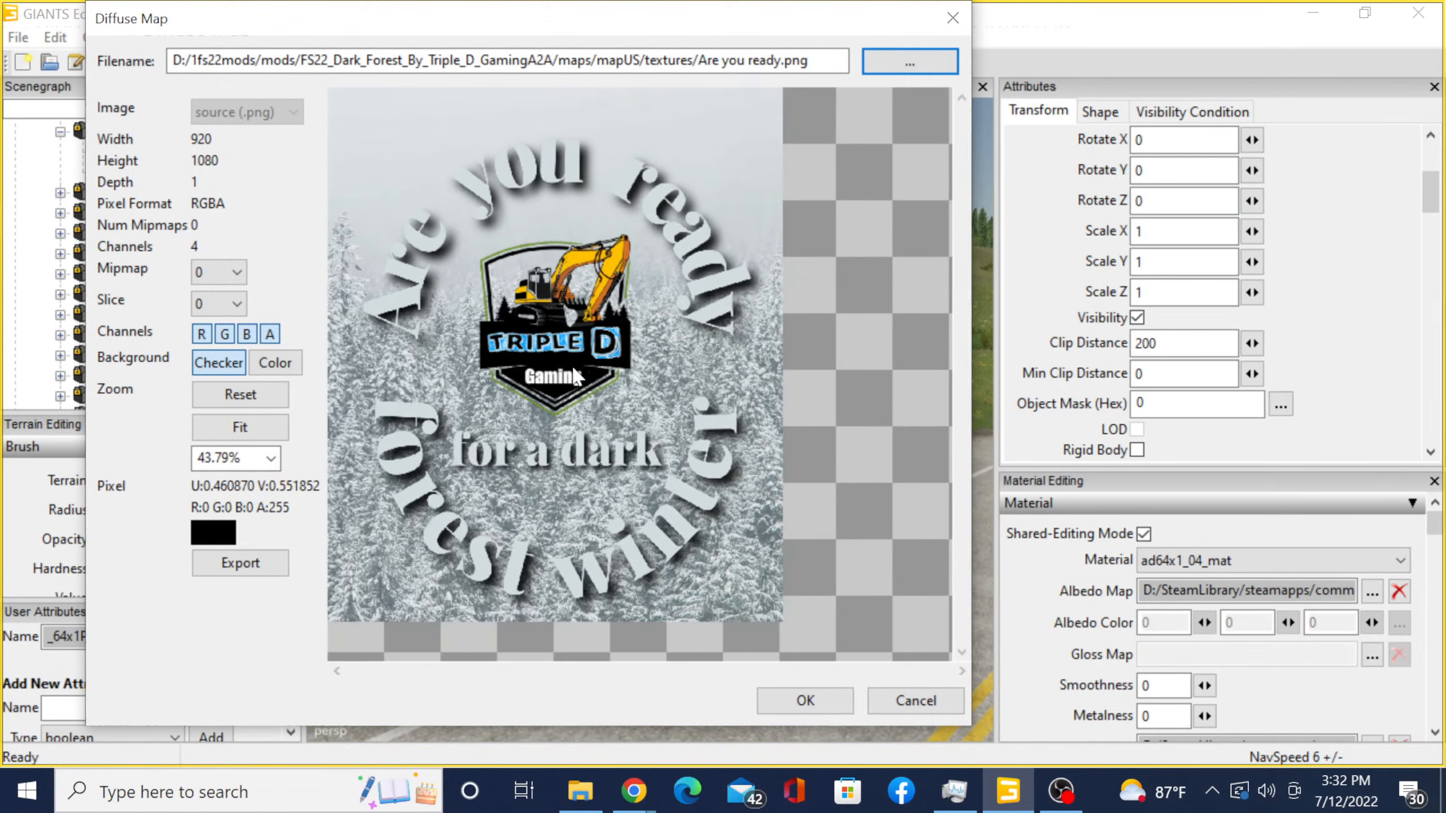
pyautogui.scroll(2, 608, 382)
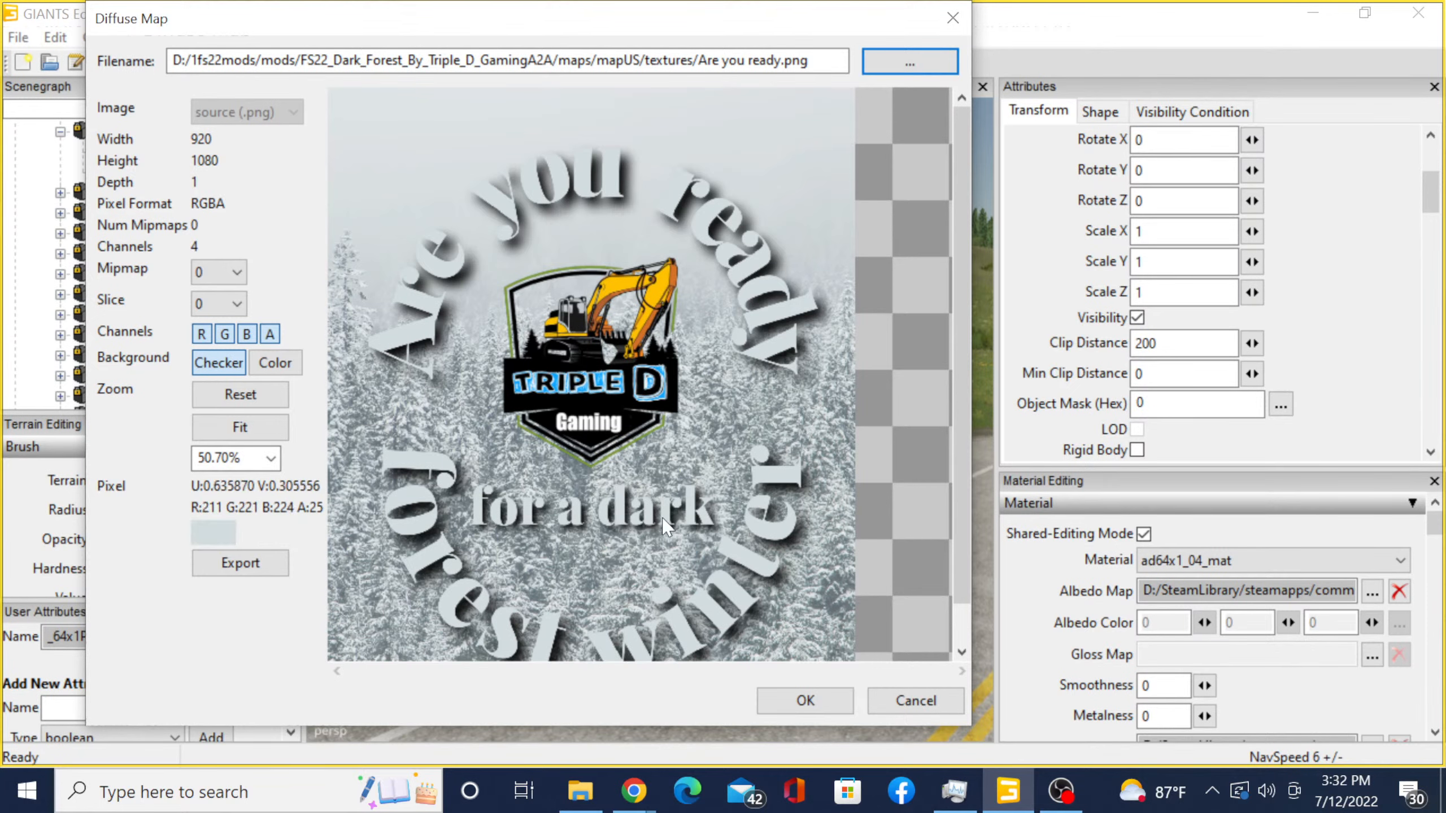
pyautogui.scroll(-1, 665, 524)
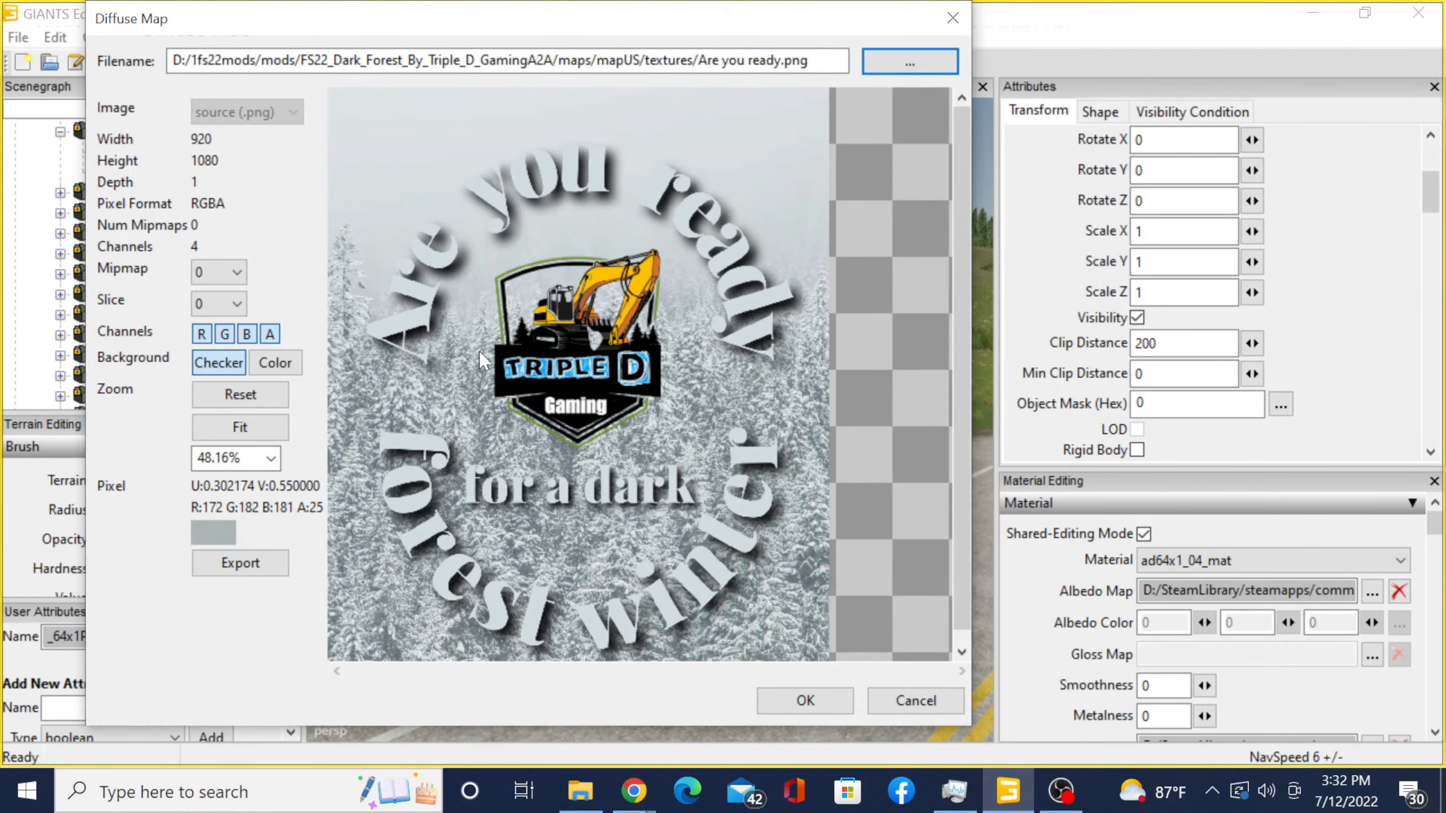
pyautogui.scroll(-3, 481, 356)
pyautogui.scroll(1, 490, 370)
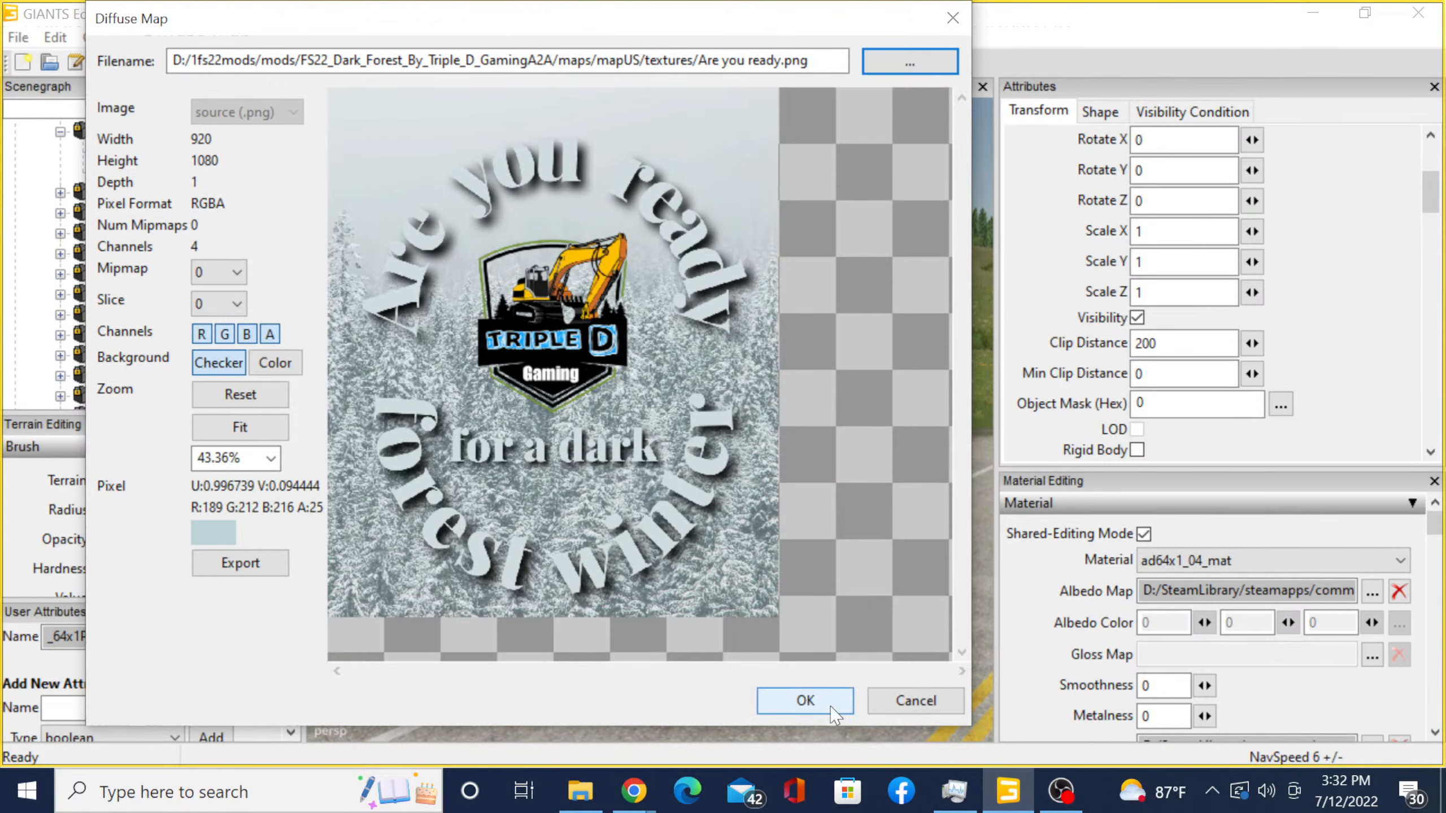
pyautogui.click(803, 701)
pyautogui.keyDown('alt'); pyautogui.moveTo(763, 448); pyautogui.dragTo(707, 441); pyautogui.keyUp('alt')
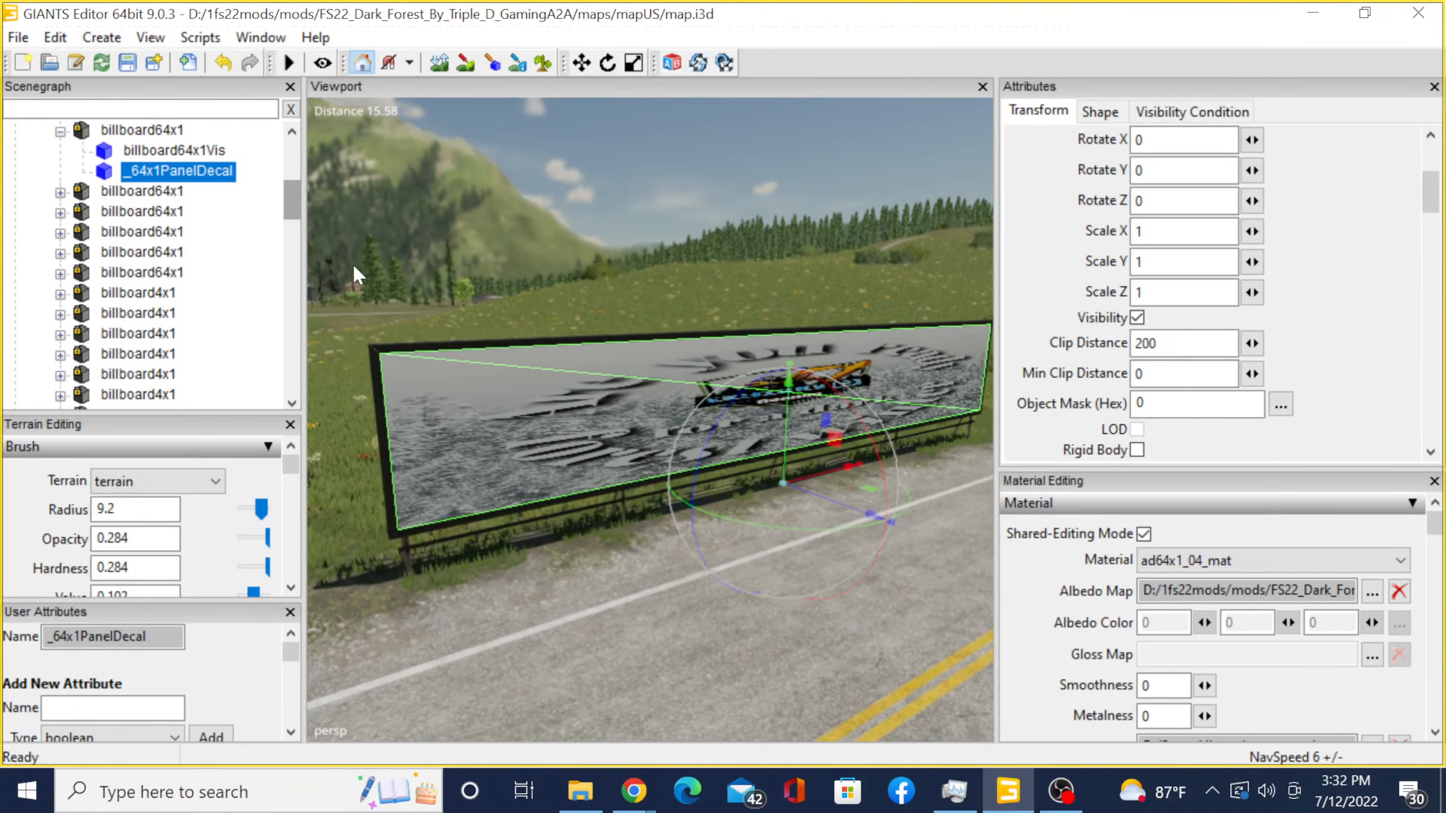
# - Reopen the decal's albedo map for replacement and look through the images in the maps/mapUS/textures folder
pyautogui.click(1372, 592)
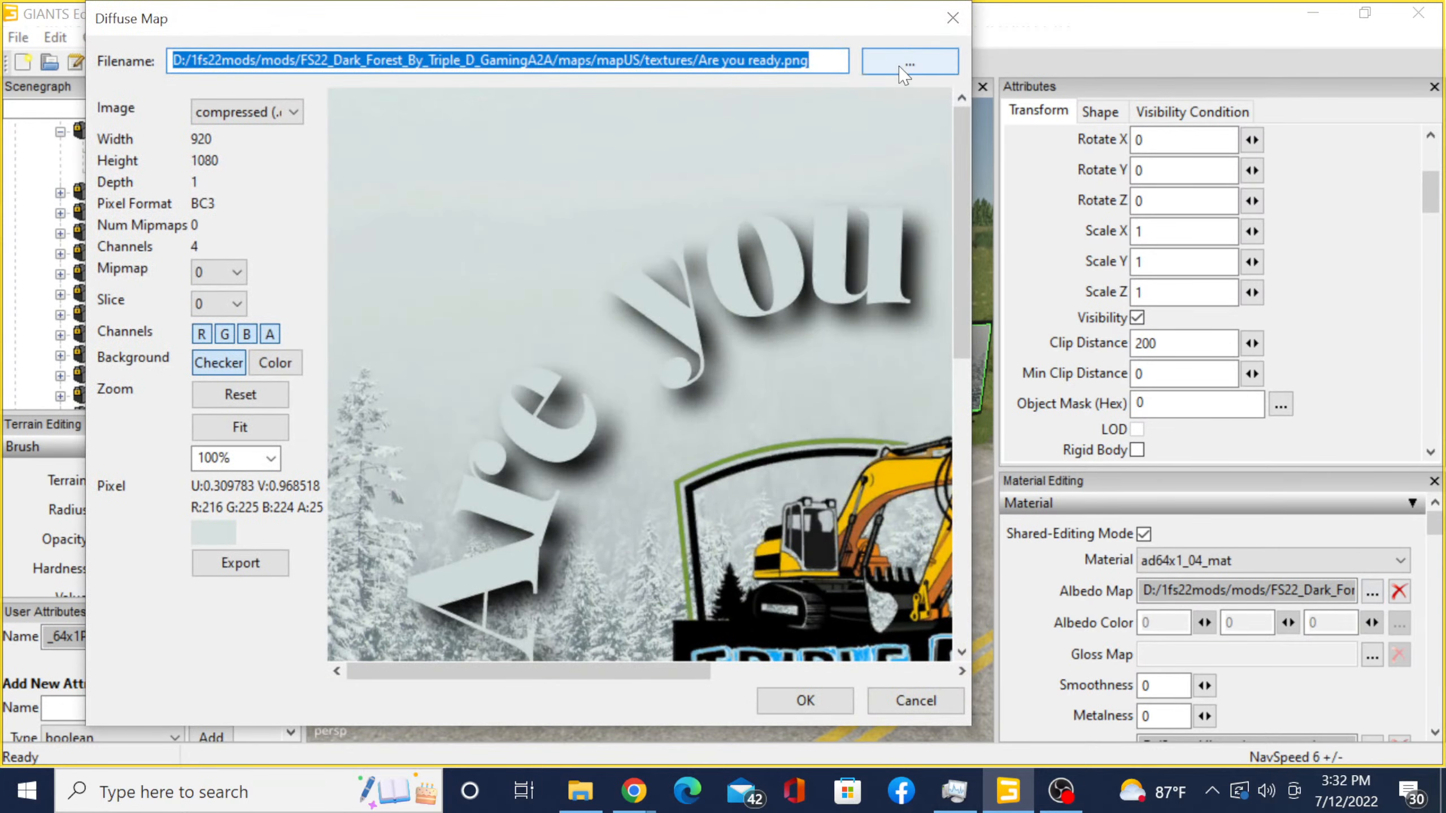
pyautogui.click(906, 65)
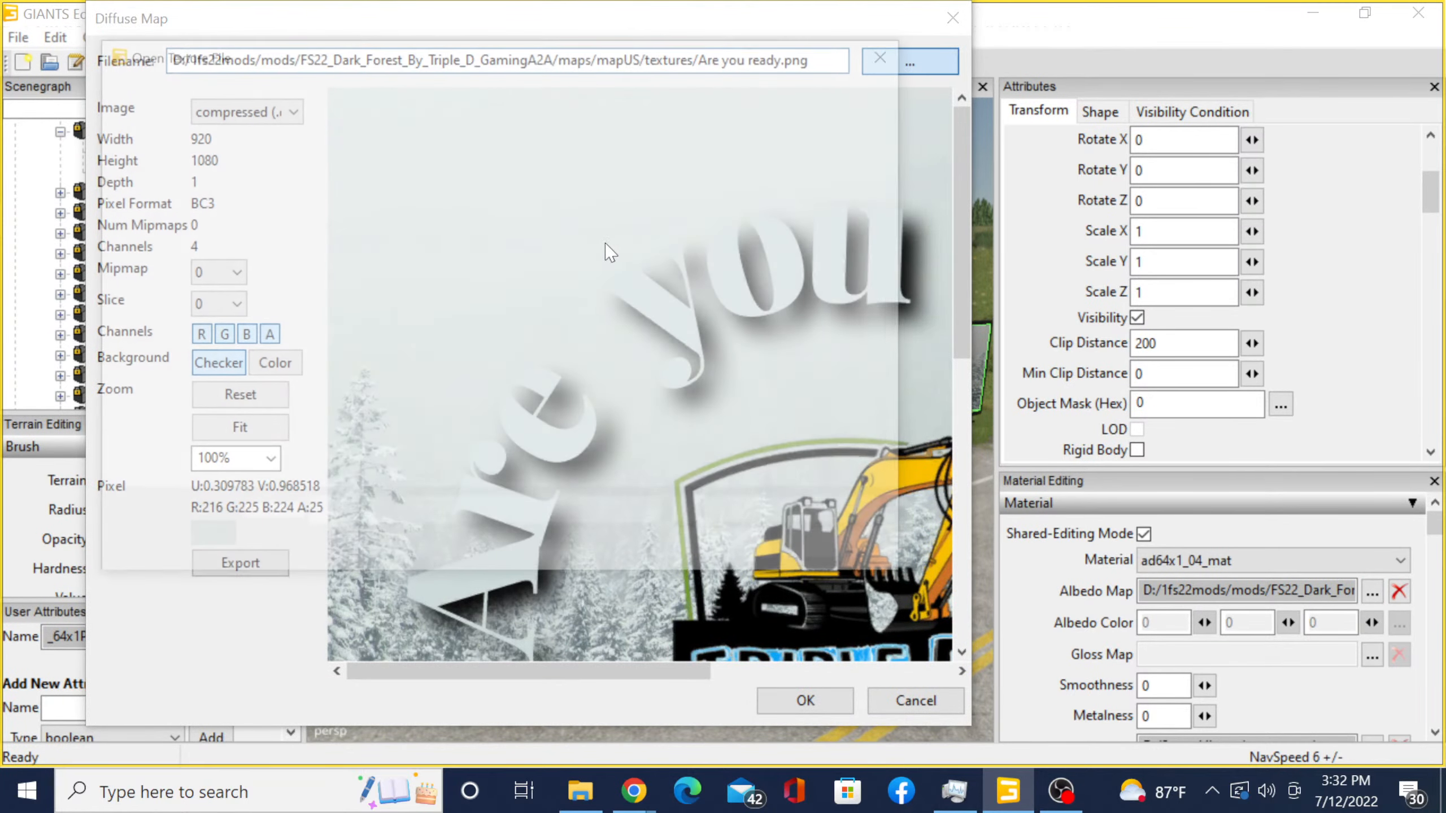
pyautogui.click(575, 369)
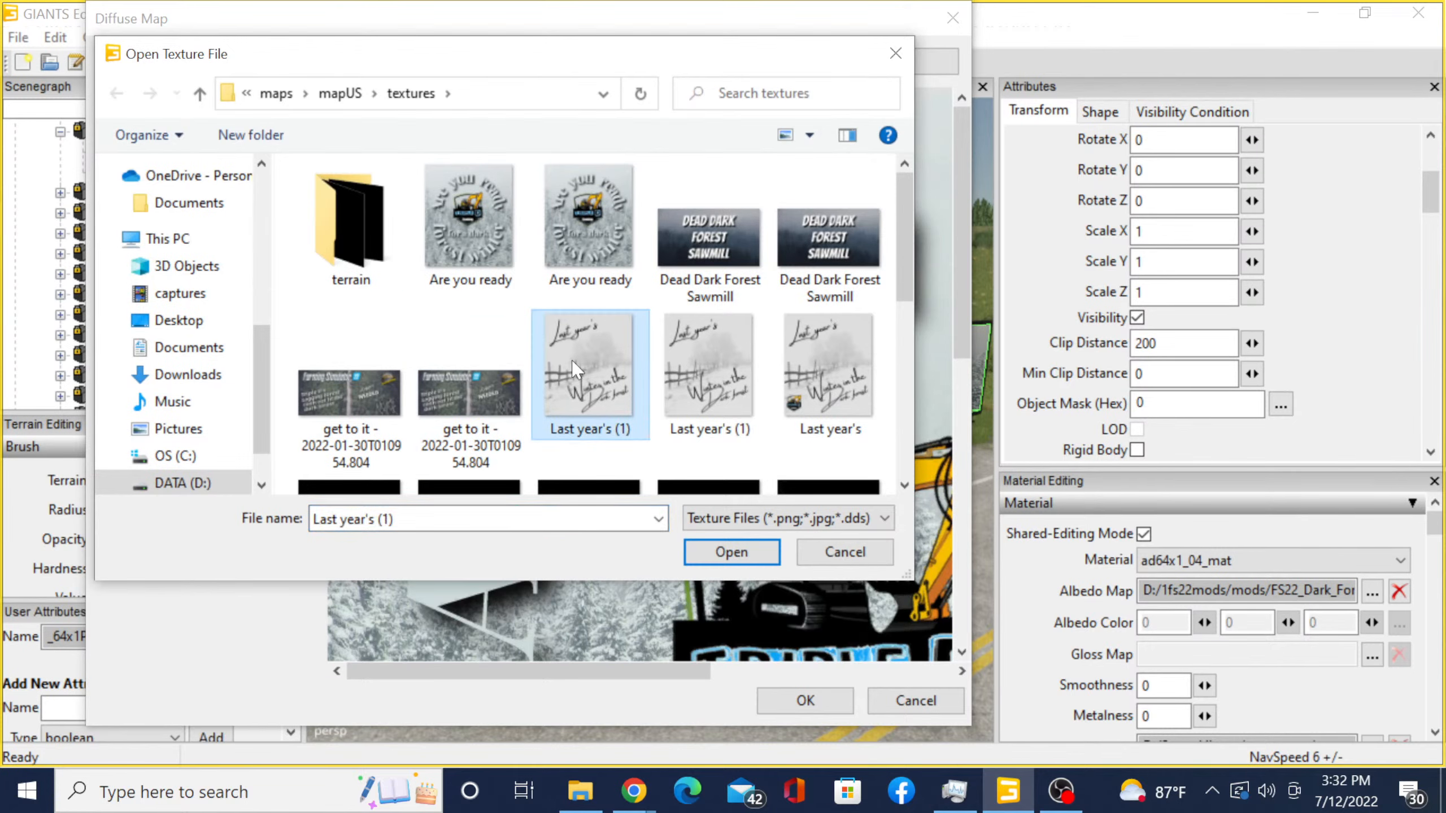
pyautogui.scroll(-5, 578, 365)
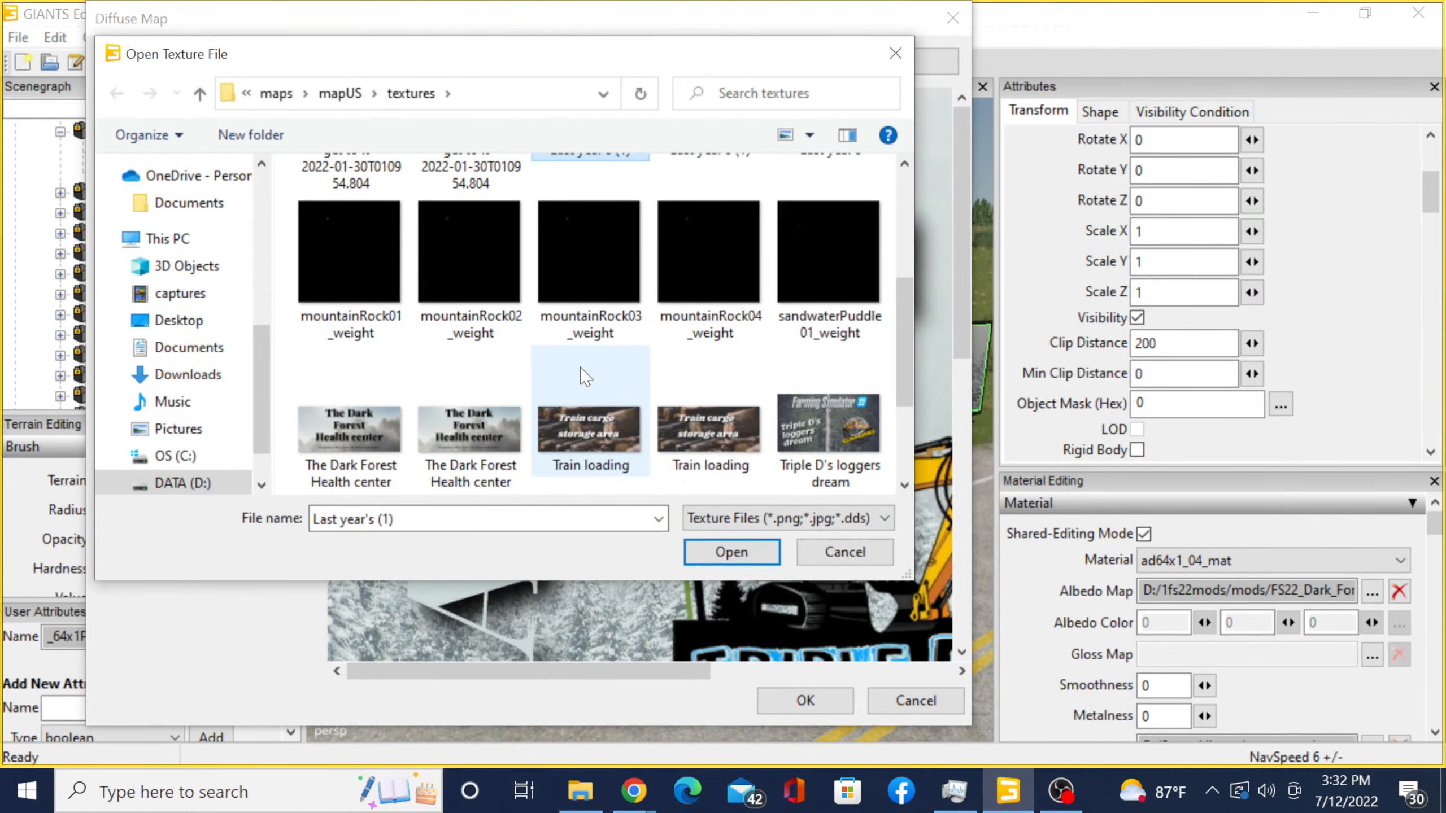
pyautogui.scroll(-3, 586, 376)
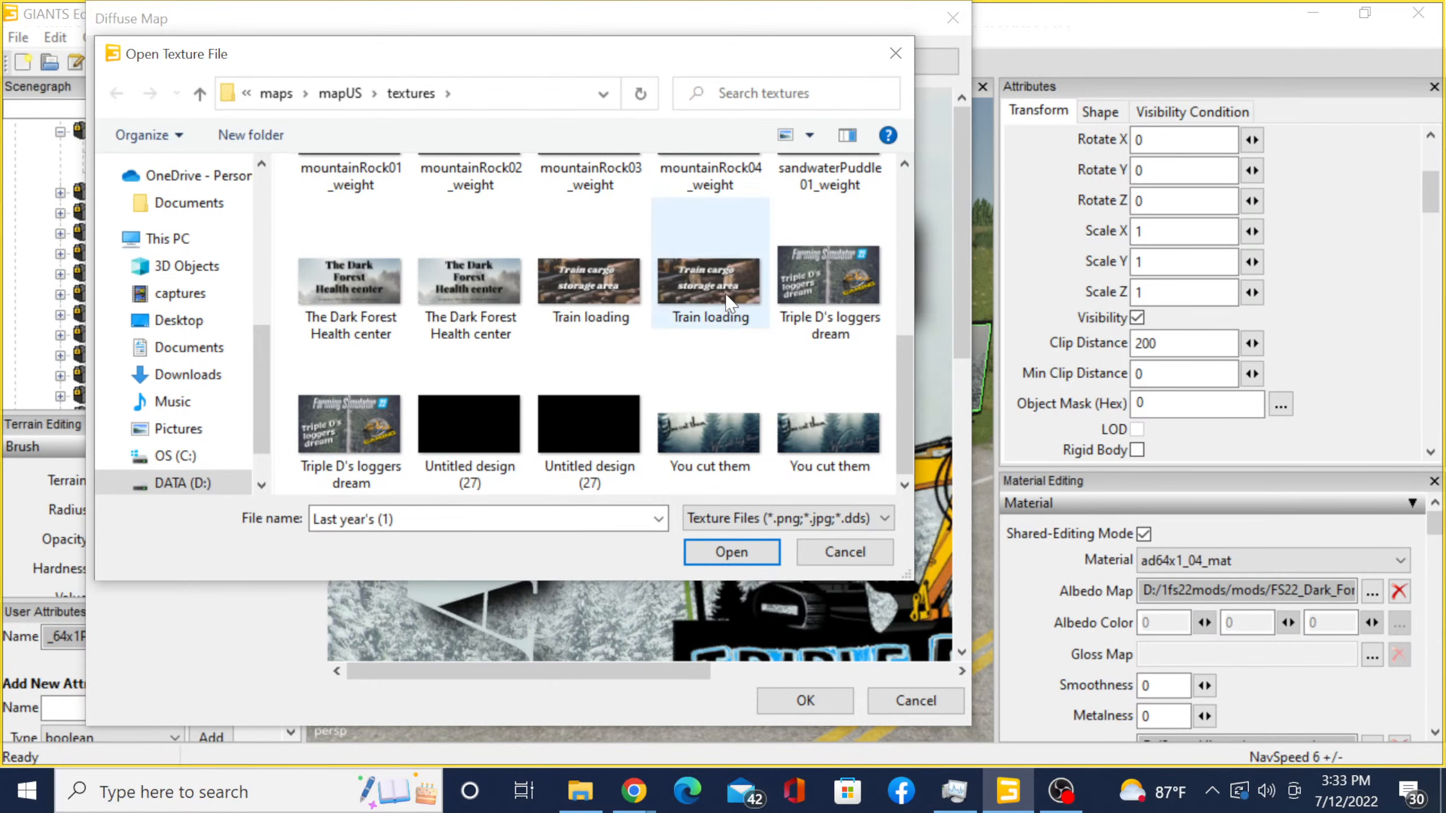
pyautogui.scroll(3, 734, 342)
pyautogui.scroll(3, 786, 353)
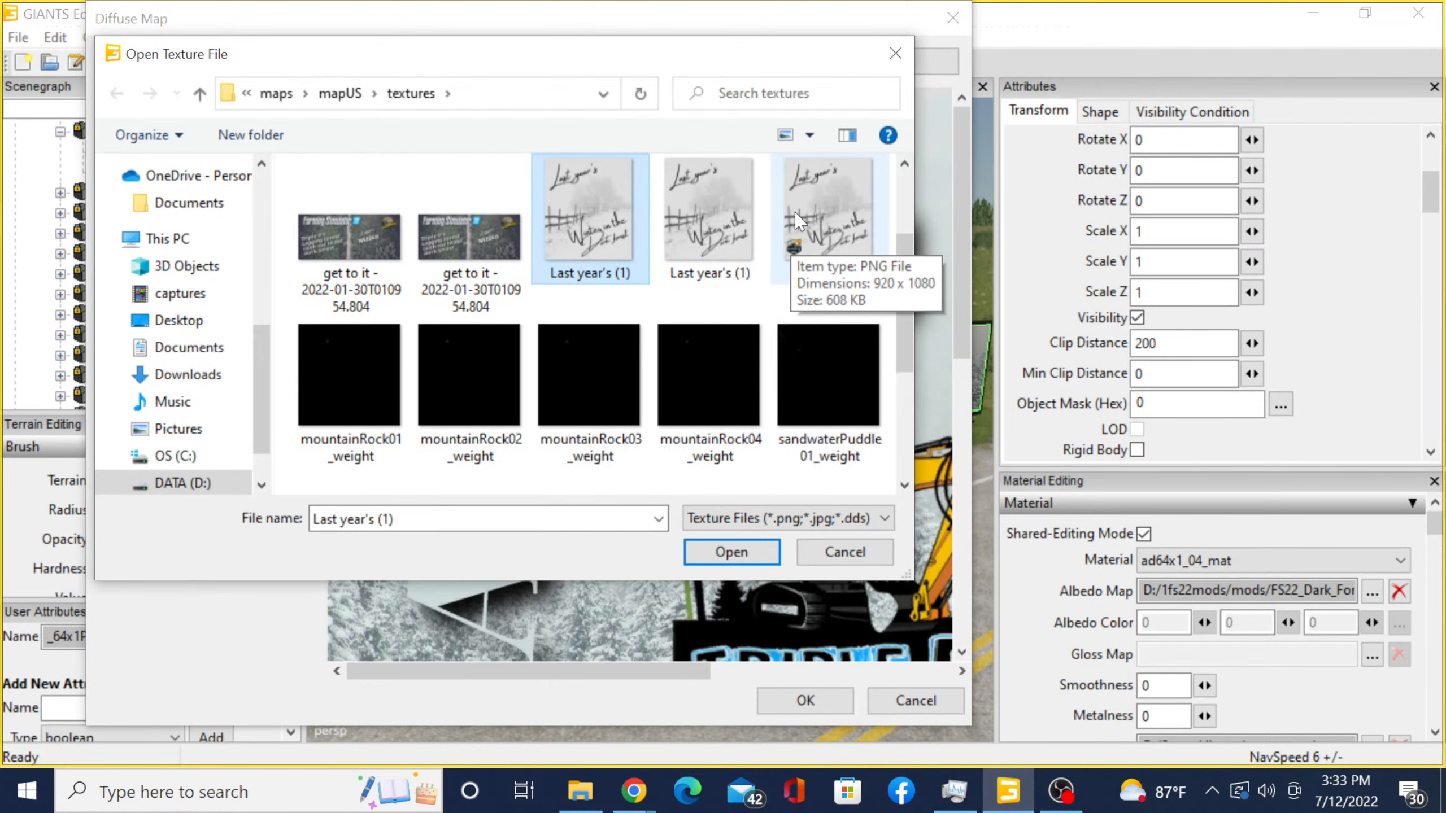
pyautogui.scroll(3, 796, 222)
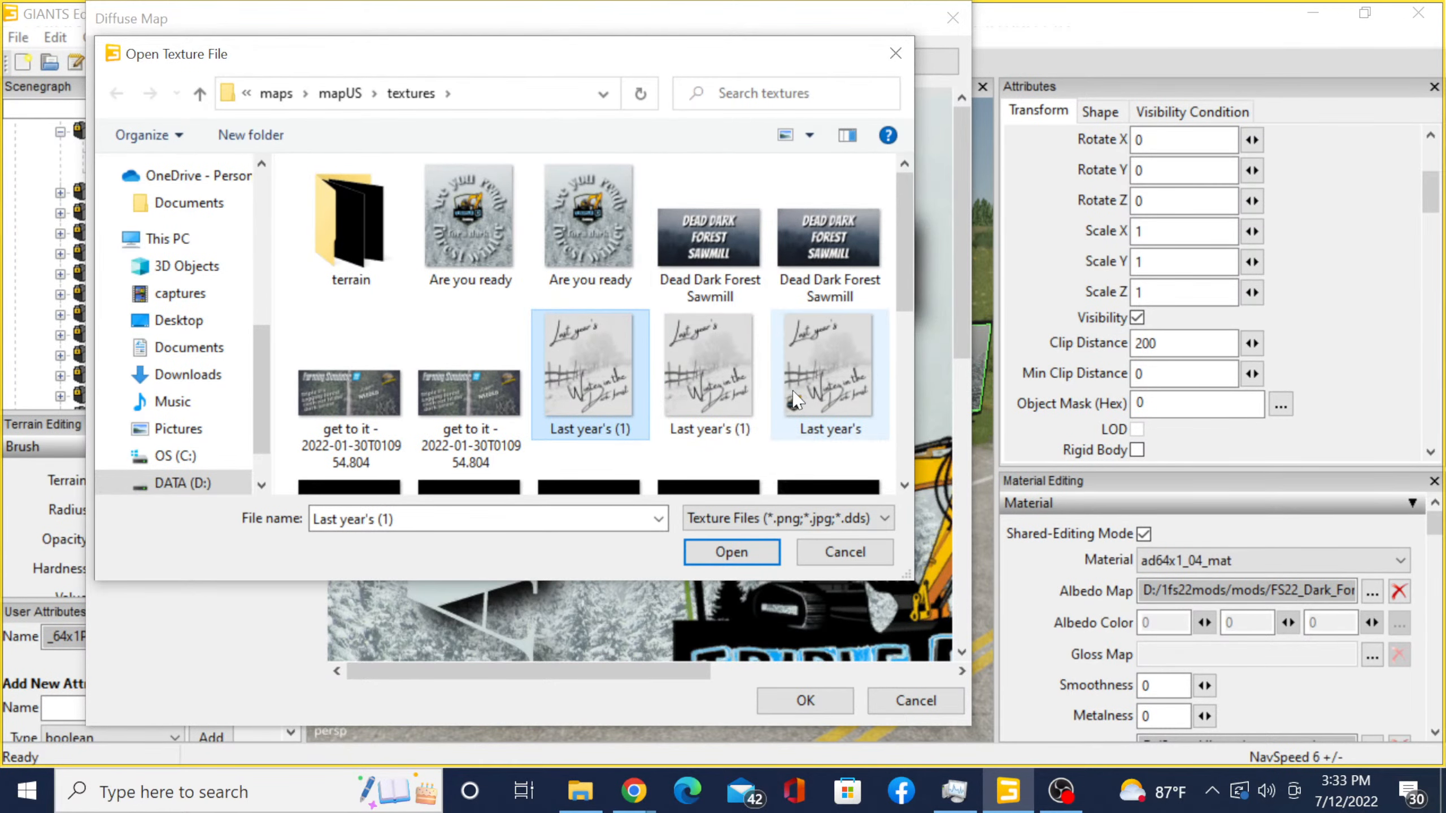
# - Compare the Last year's image files, choose the Last year's (1) DDS version and apply it to the billboard decal
pyautogui.moveTo(794, 400)
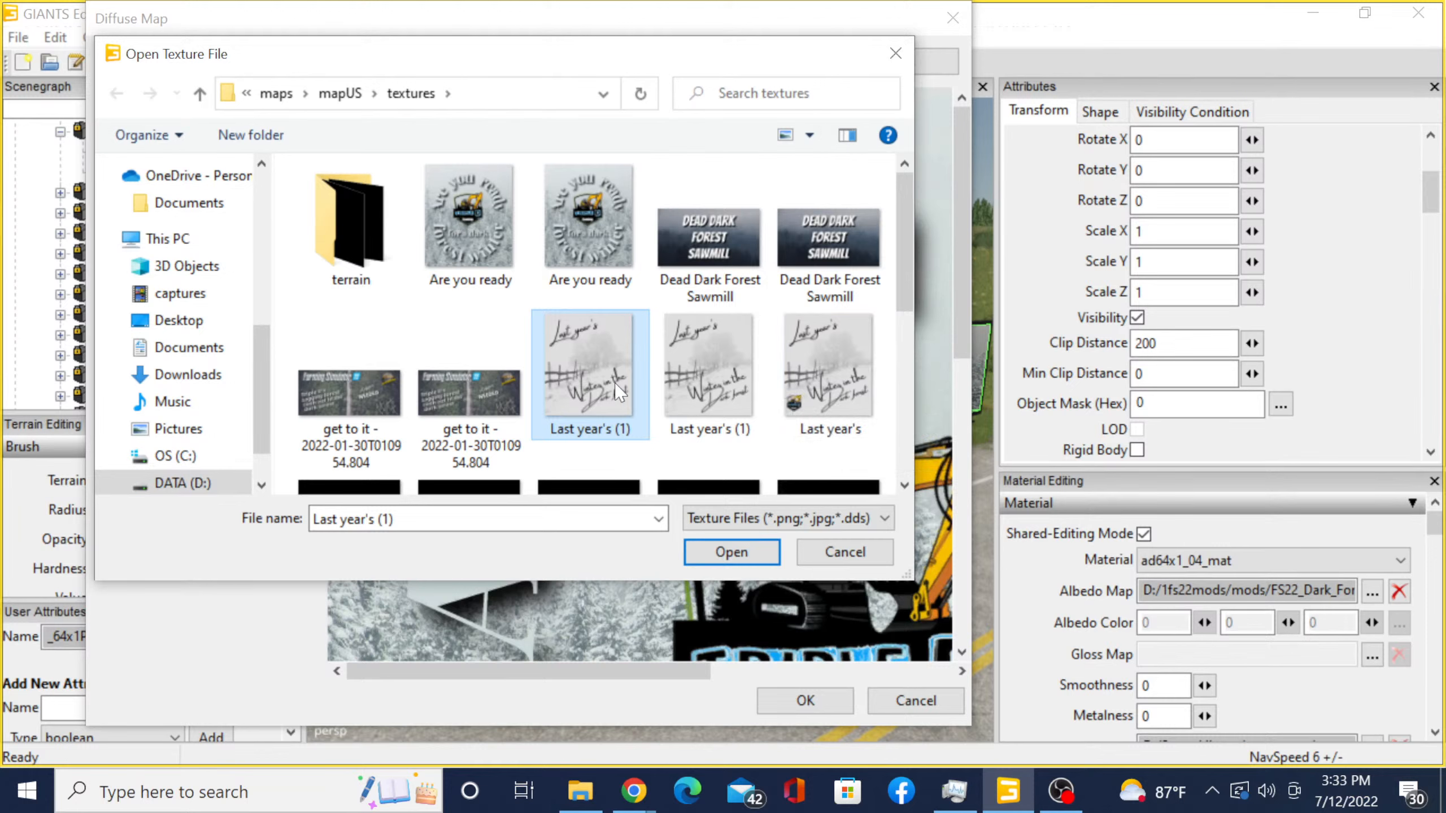
pyautogui.moveTo(589, 385)
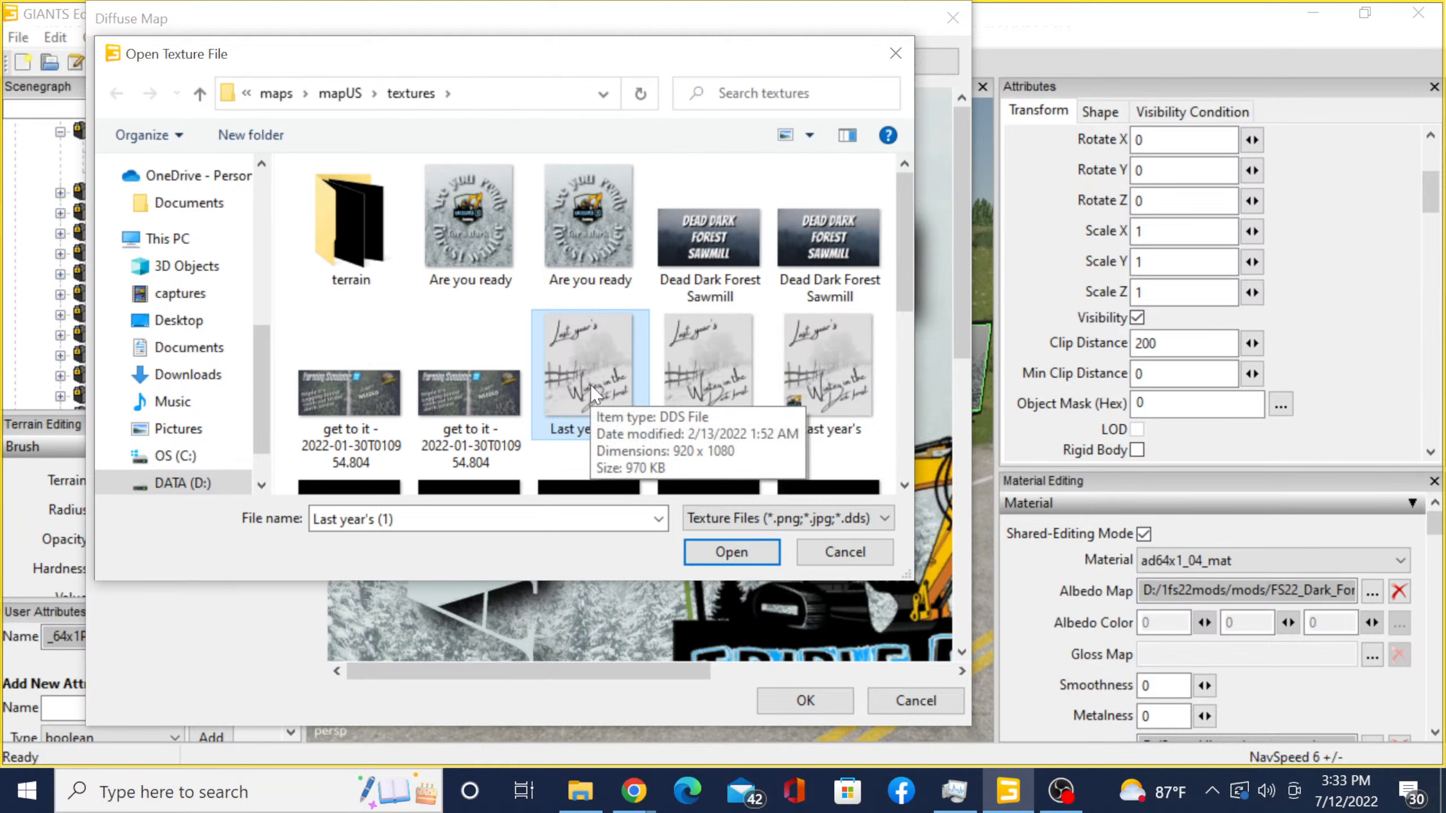
pyautogui.click(846, 374)
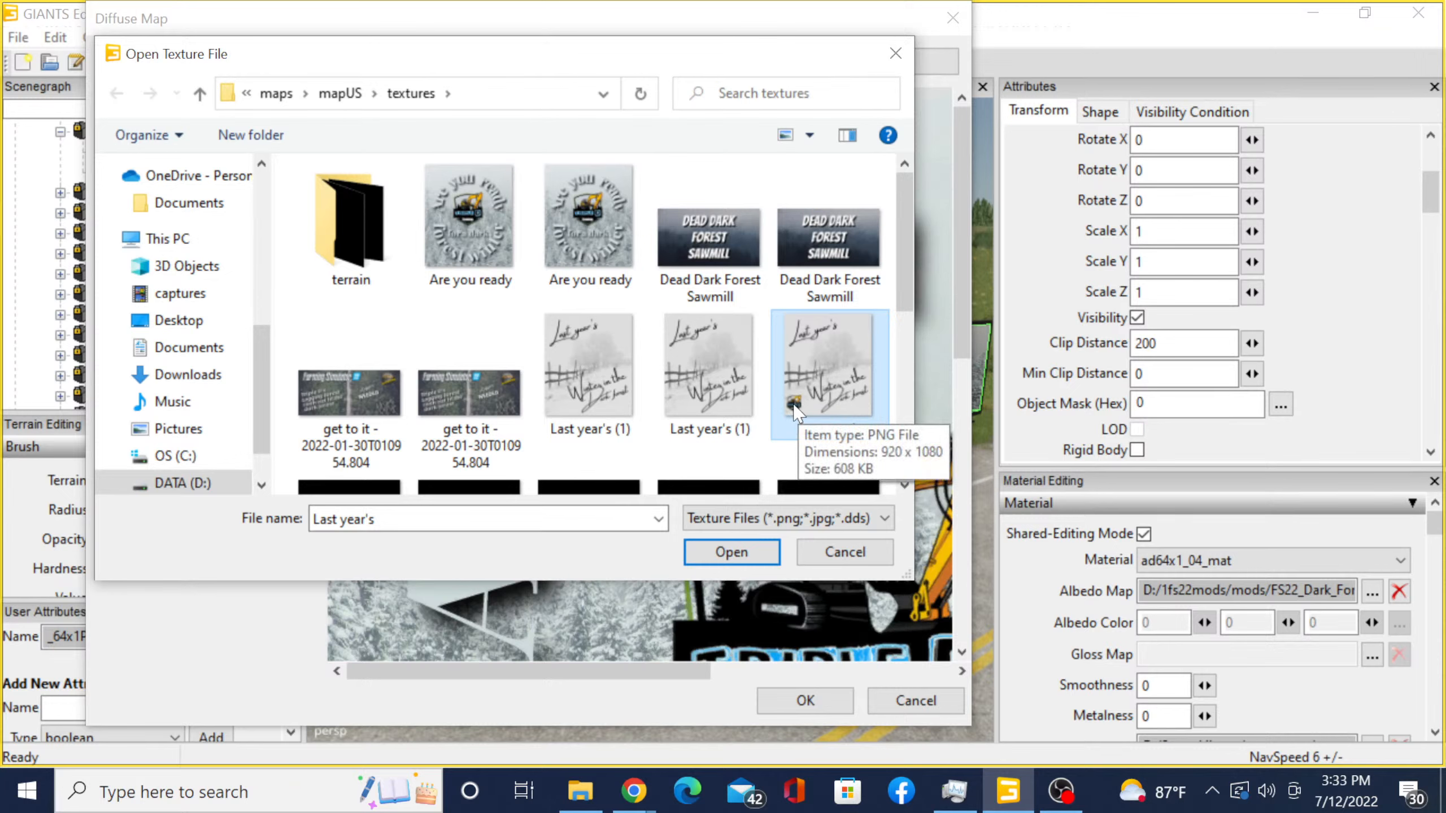
pyautogui.click(594, 397)
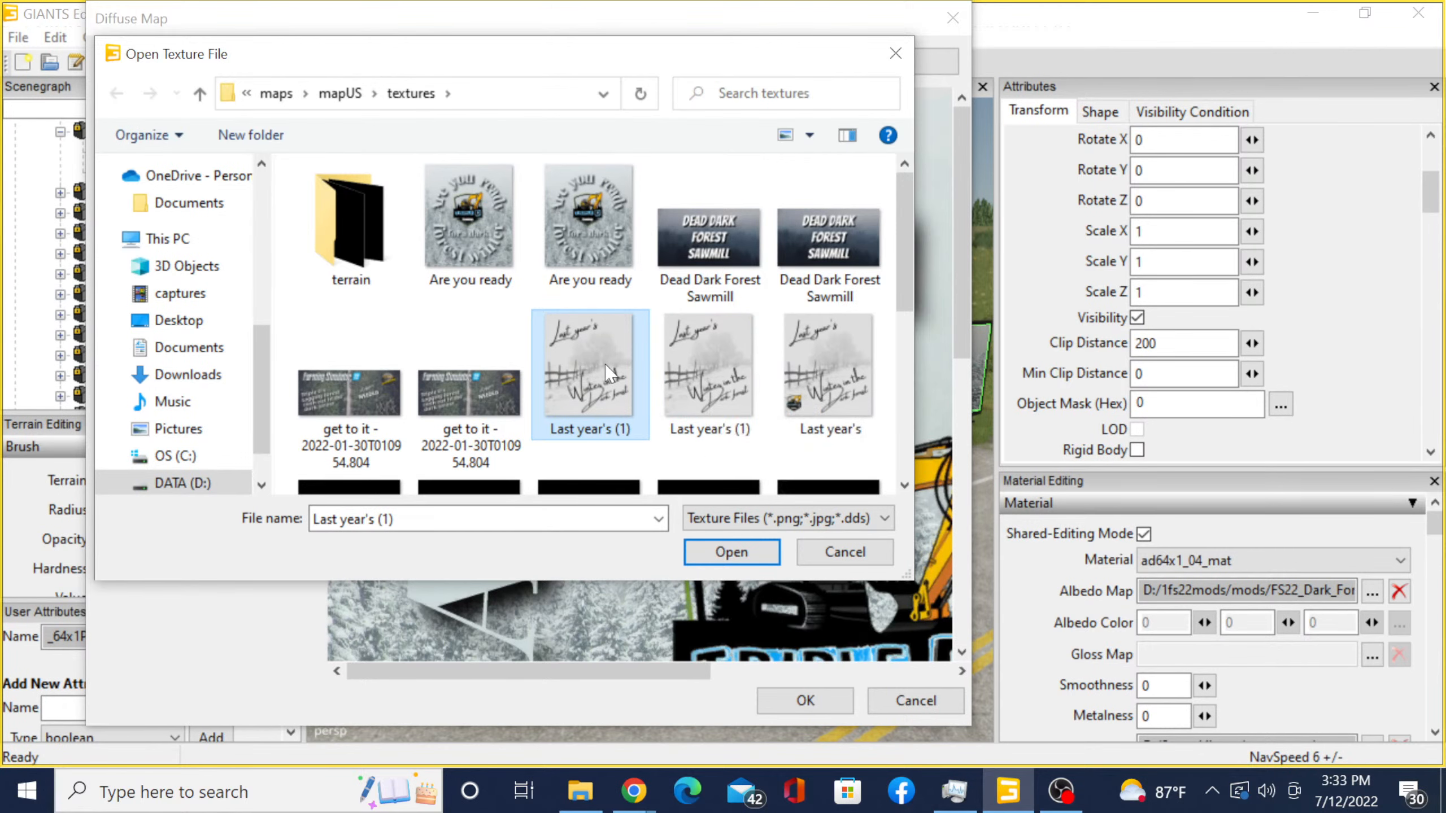
pyautogui.click(713, 553)
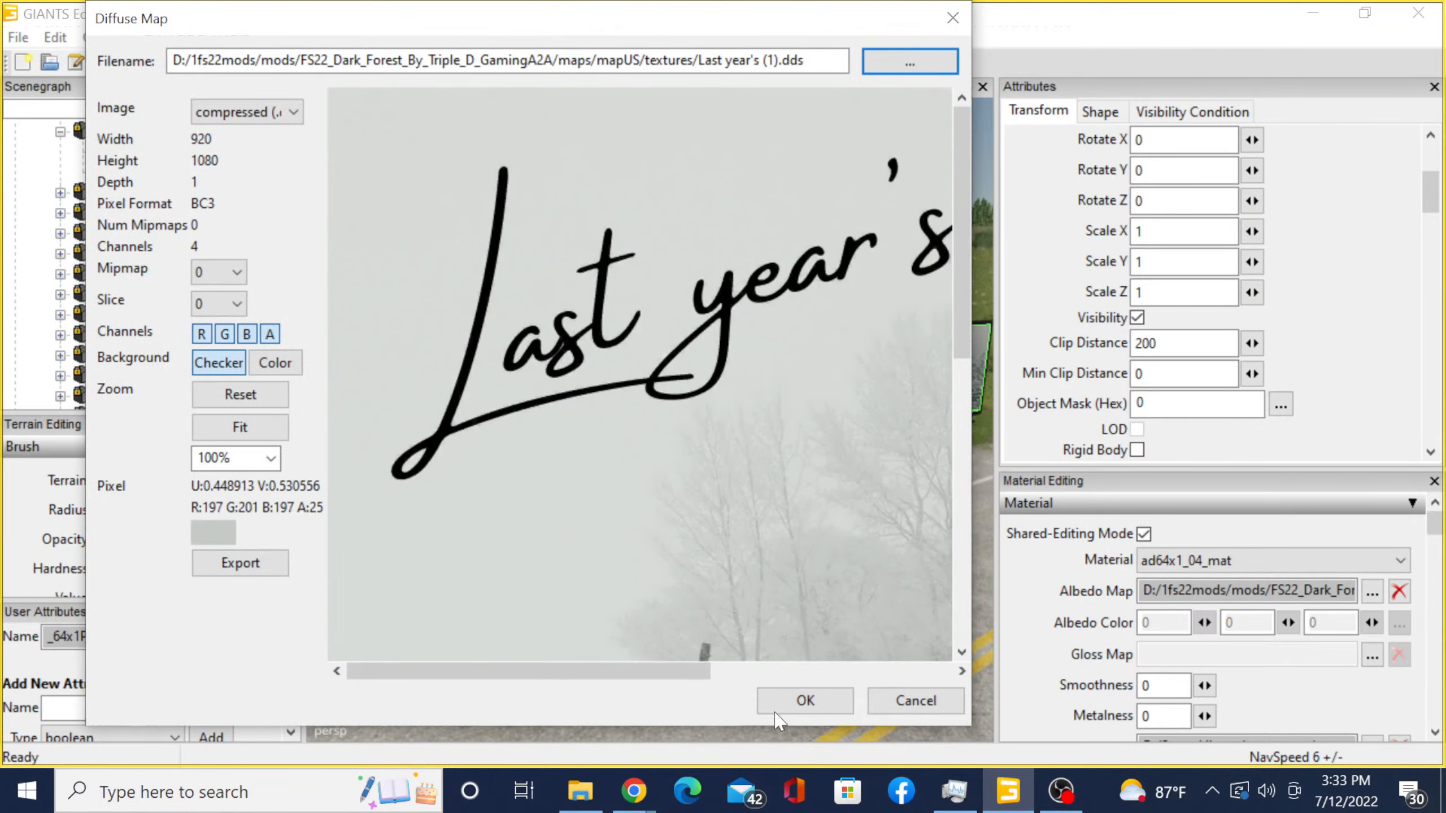
pyautogui.click(779, 706)
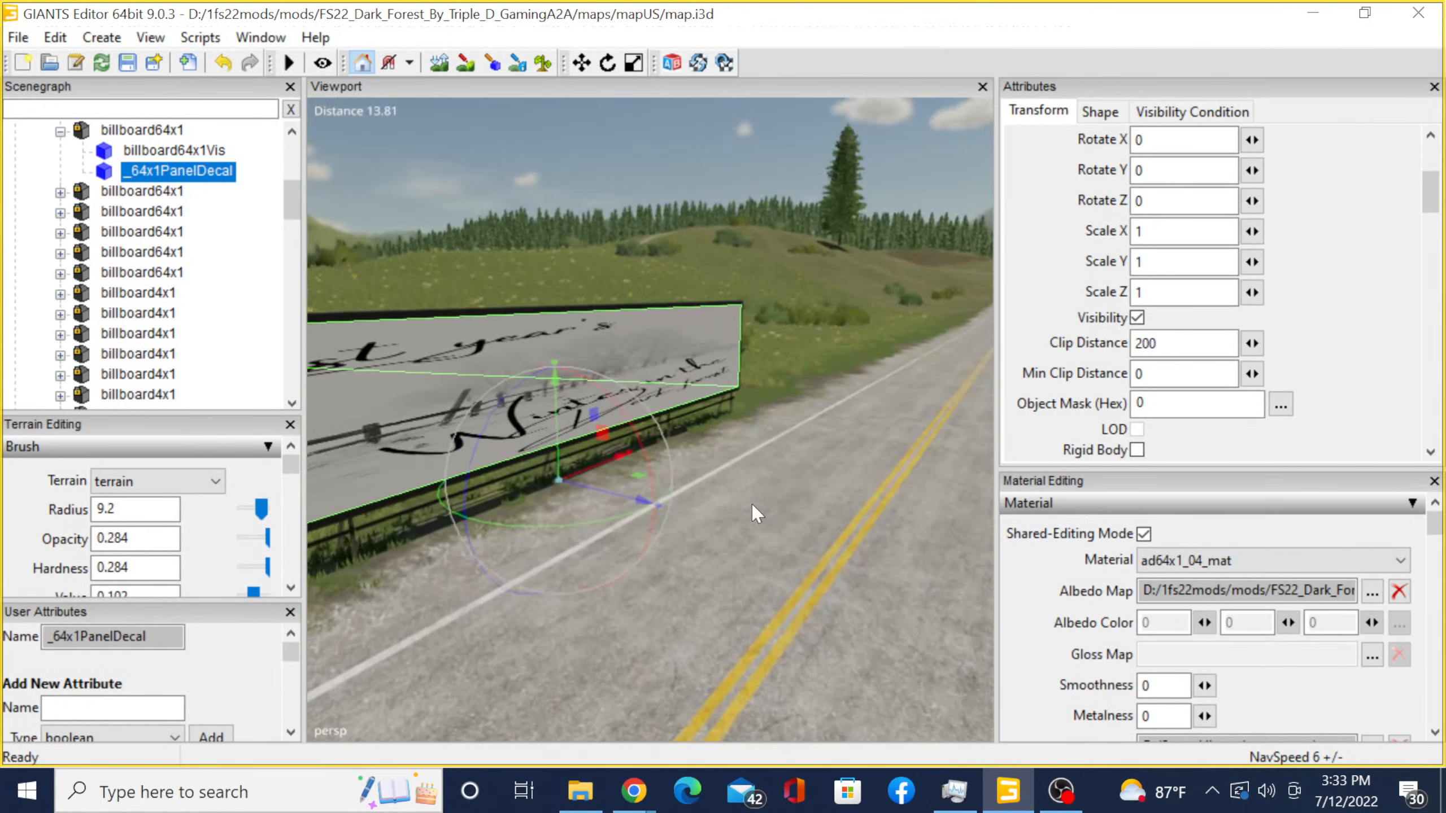
# - Examine the Last year's image on the roadside billboard up close and from the front
pyautogui.keyDown('alt'); pyautogui.moveTo(751, 503); pyautogui.dragTo(671, 465); pyautogui.keyUp('alt')
pyautogui.scroll(3, 713, 508)
pyautogui.scroll(2, 595, 447)
pyautogui.scroll(-2, 595, 448)
pyautogui.scroll(3, 722, 453)
pyautogui.scroll(1, 721, 453)
pyautogui.scroll(-2, 538, 399)
pyautogui.scroll(-2, 621, 443)
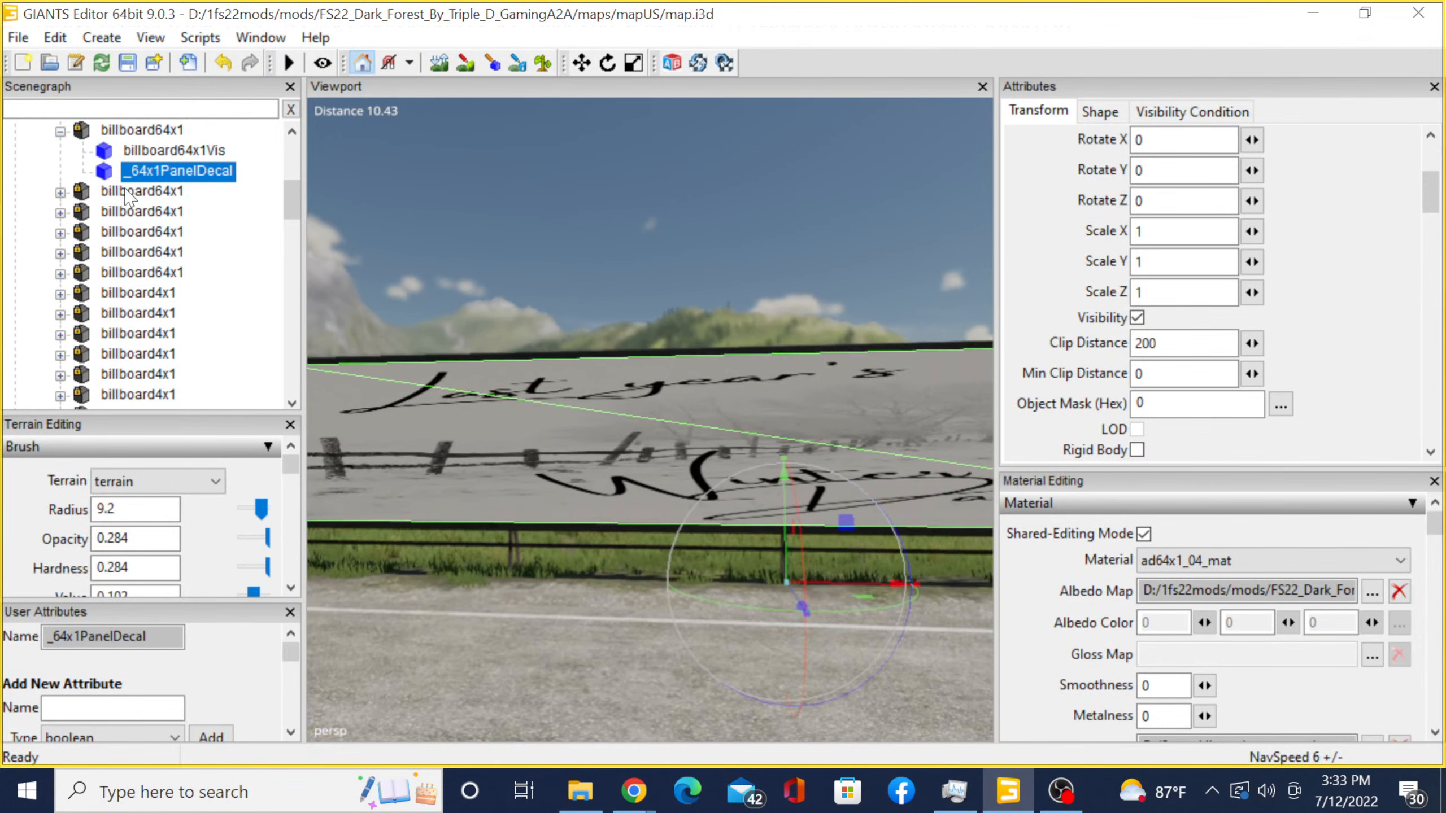
# - Inspect the whole Last year's (1) image in the decal's albedo map preview, then close the preview
pyautogui.click(1372, 592)
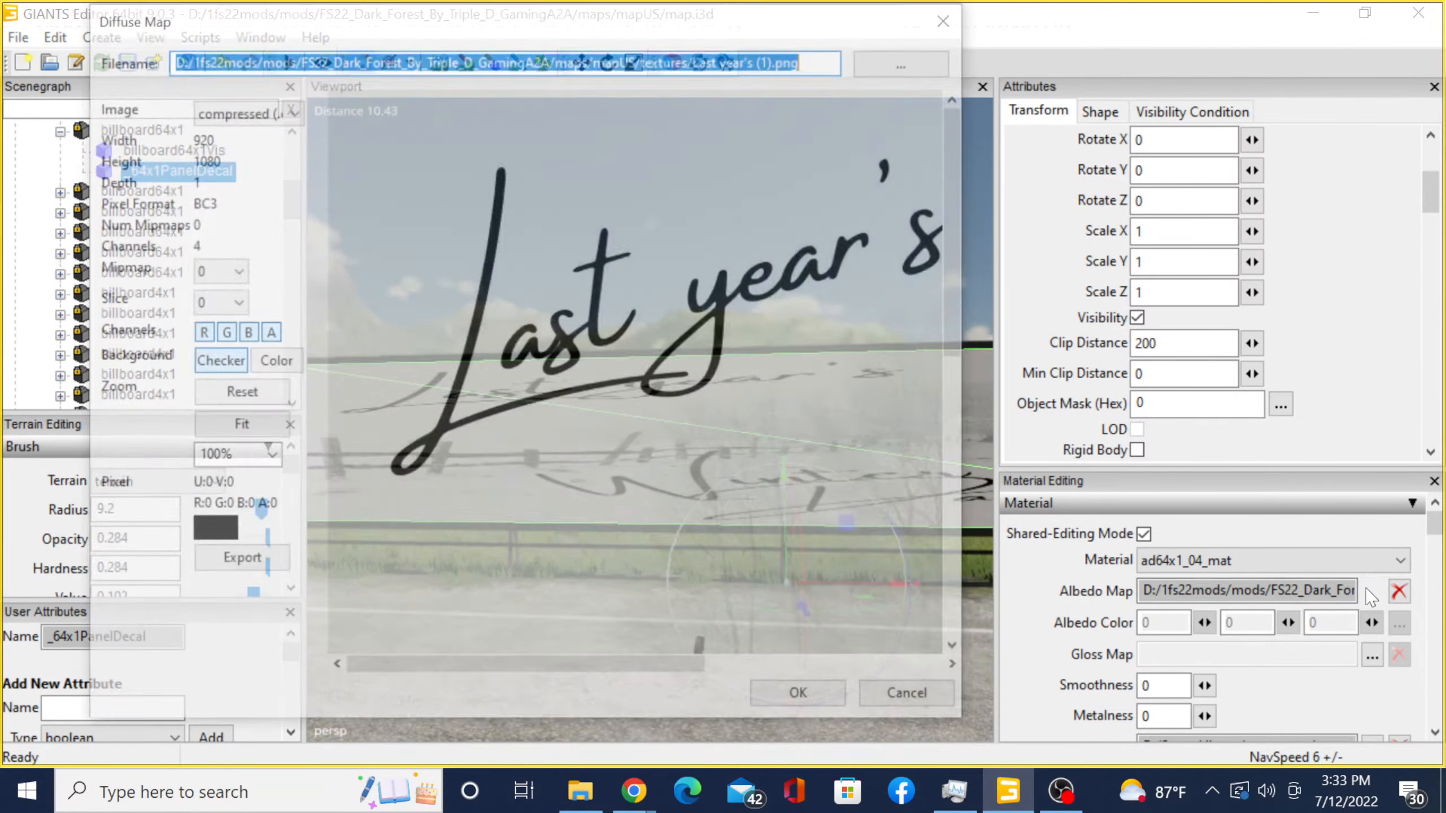
pyautogui.scroll(-5, 684, 387)
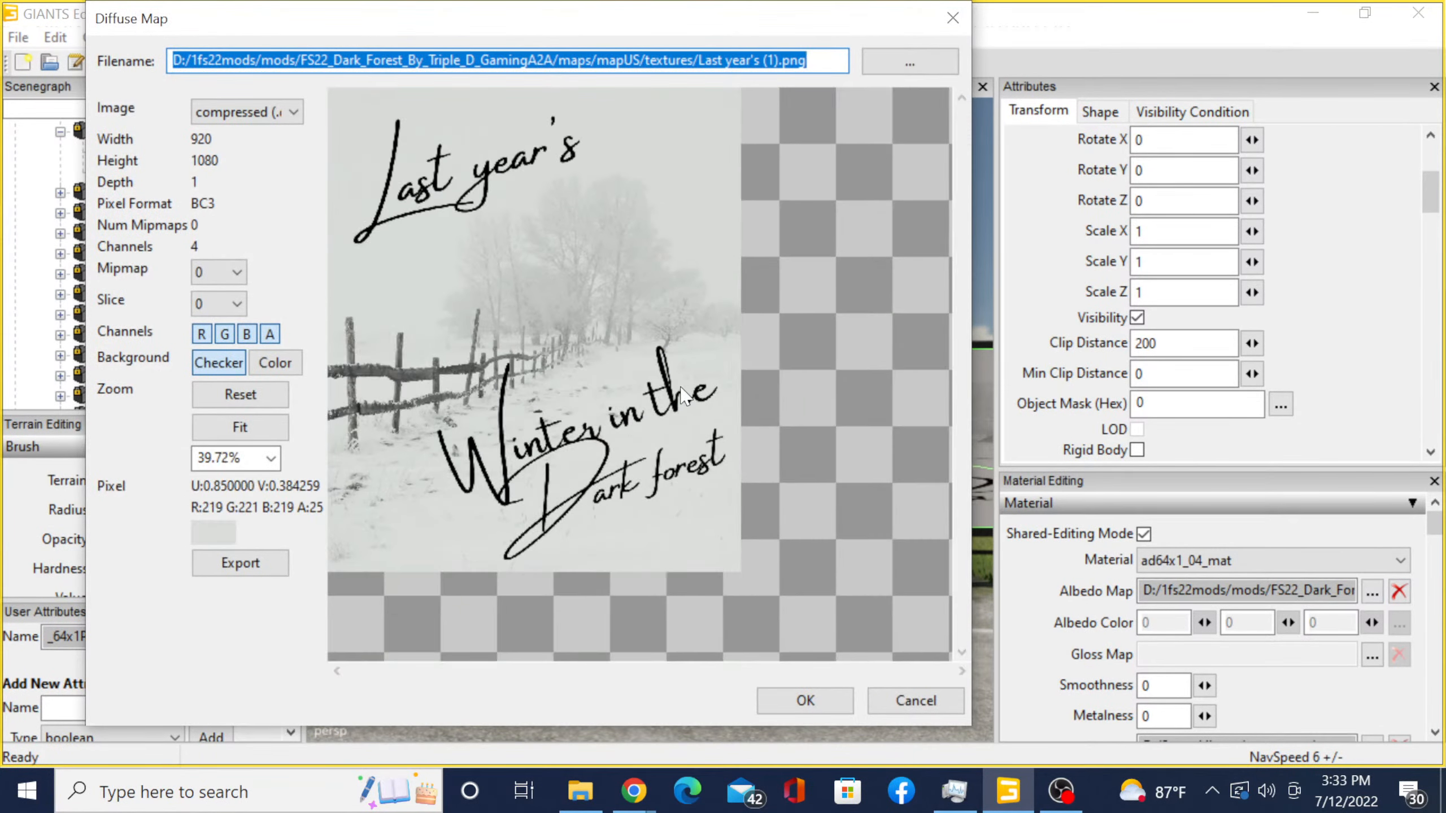
pyautogui.scroll(1, 644, 380)
pyautogui.scroll(1, 654, 427)
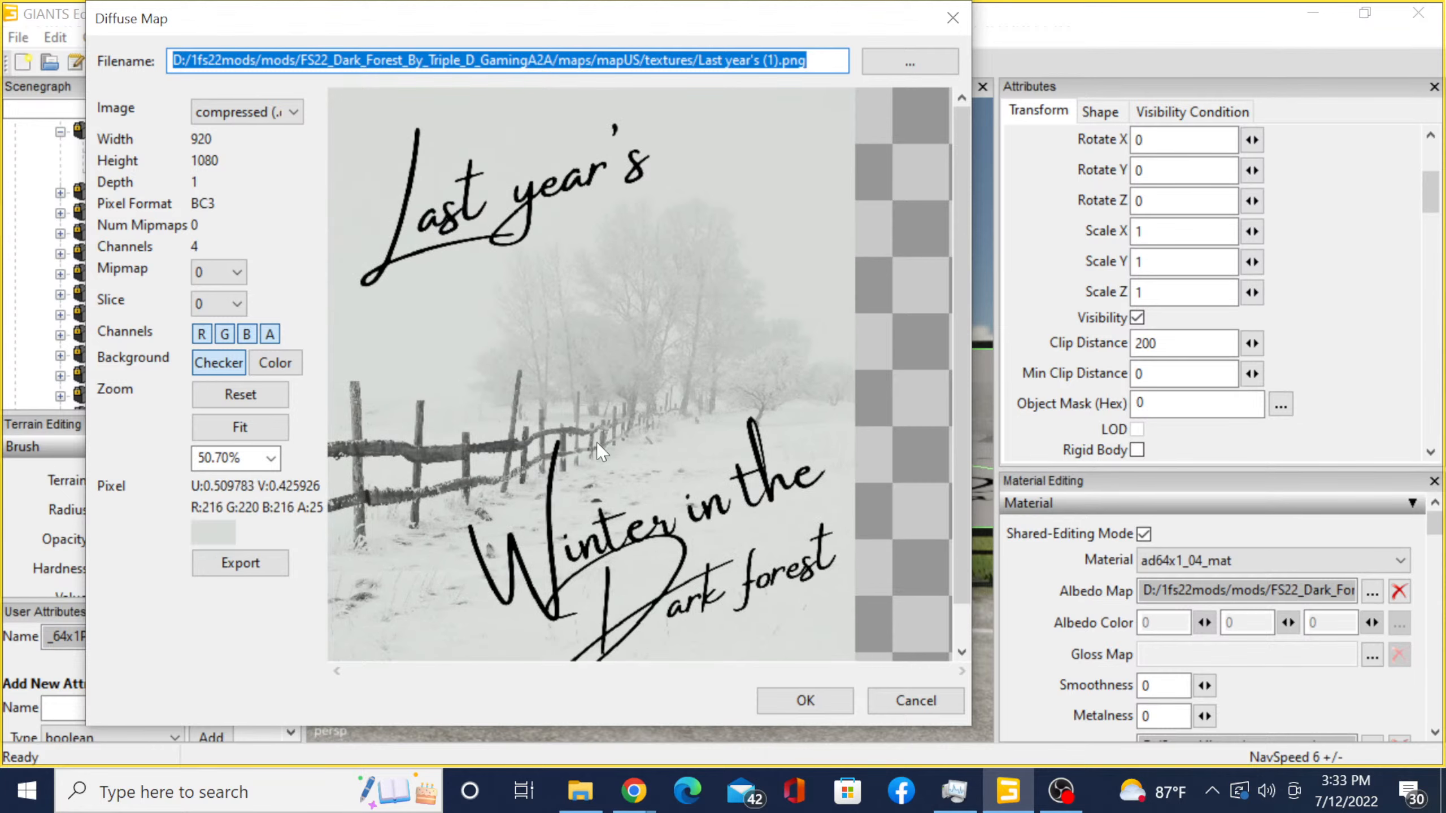
pyautogui.scroll(1, 603, 433)
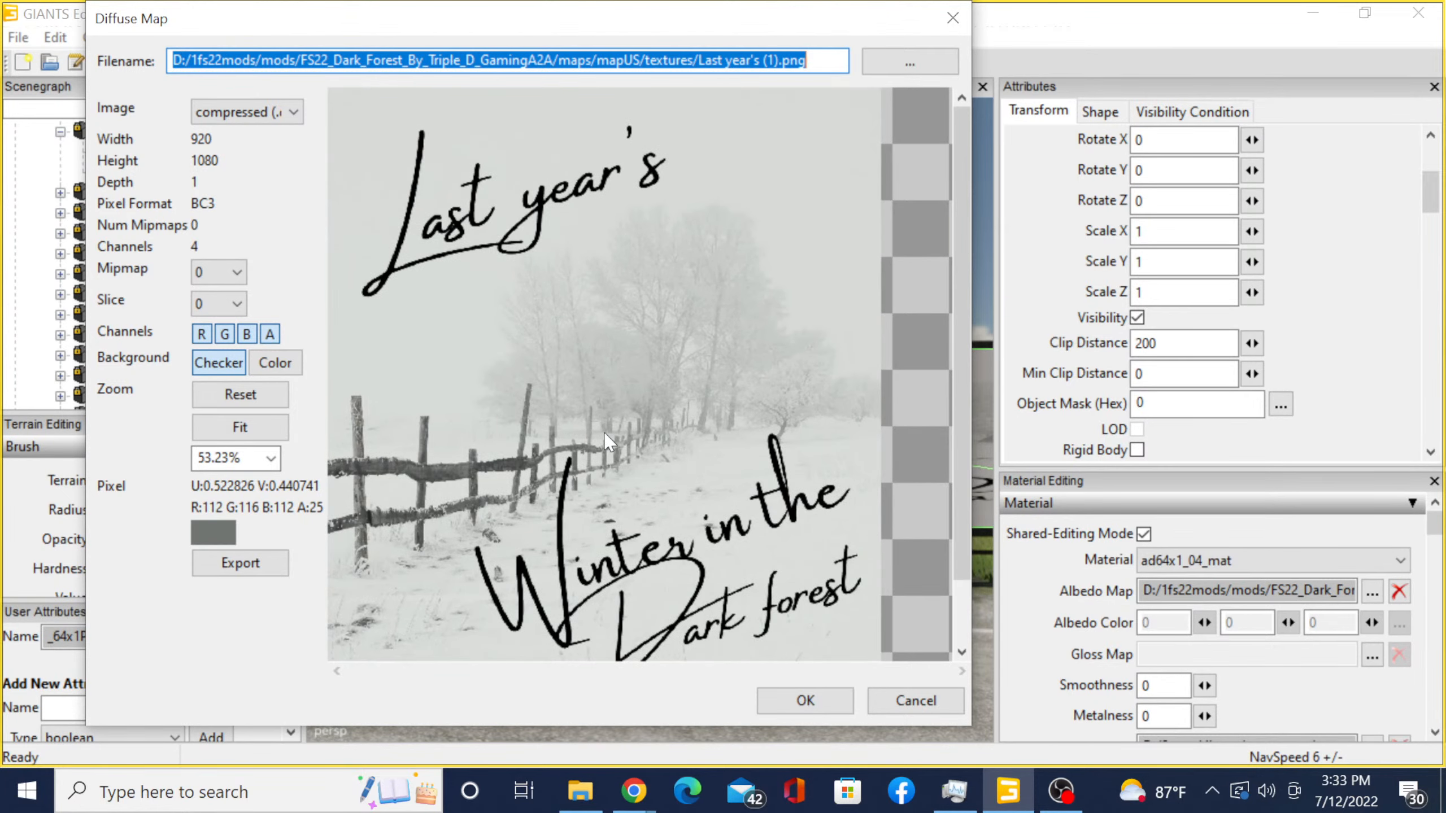
pyautogui.scroll(1, 741, 210)
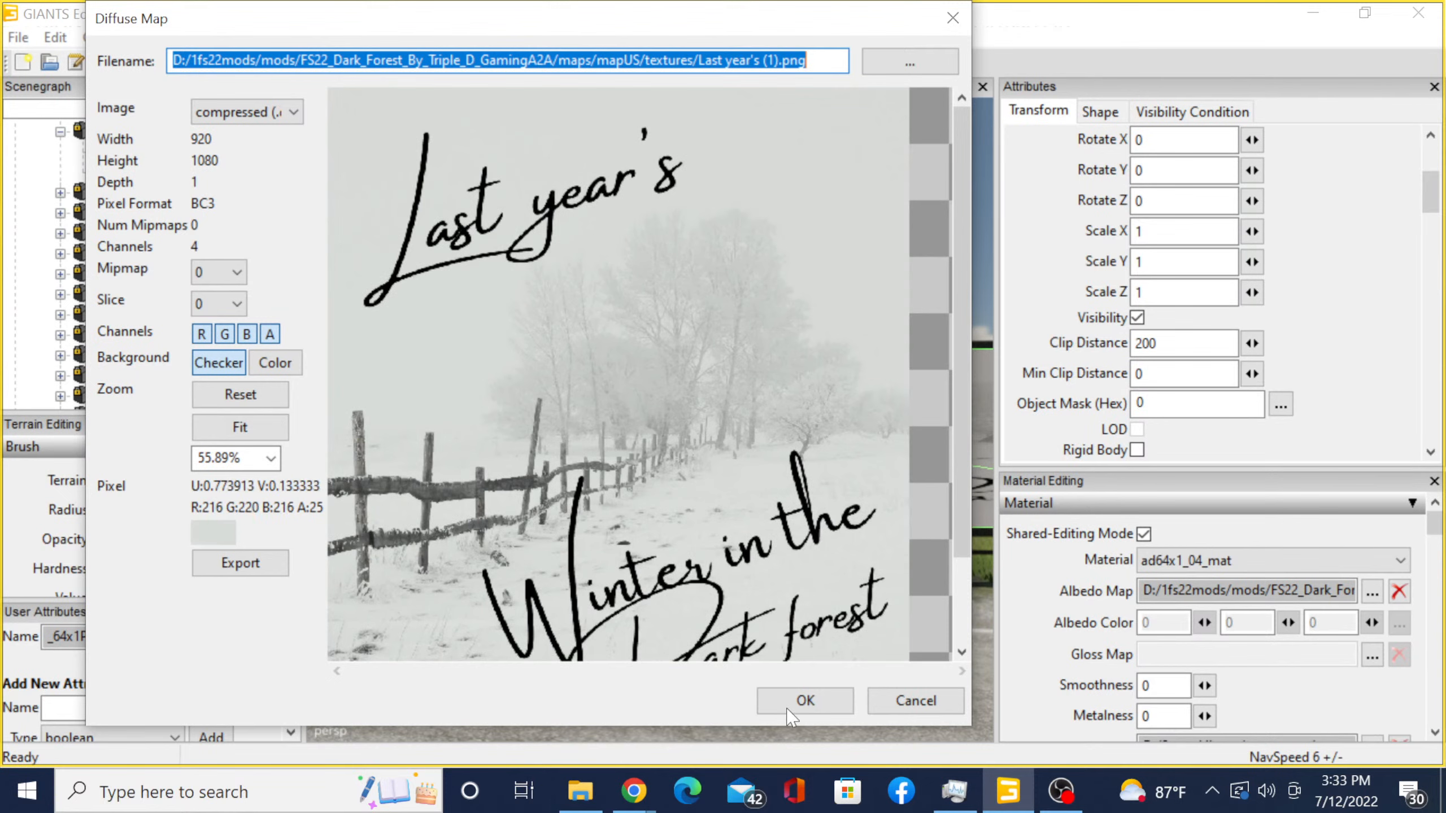
pyautogui.scroll(-4, 738, 572)
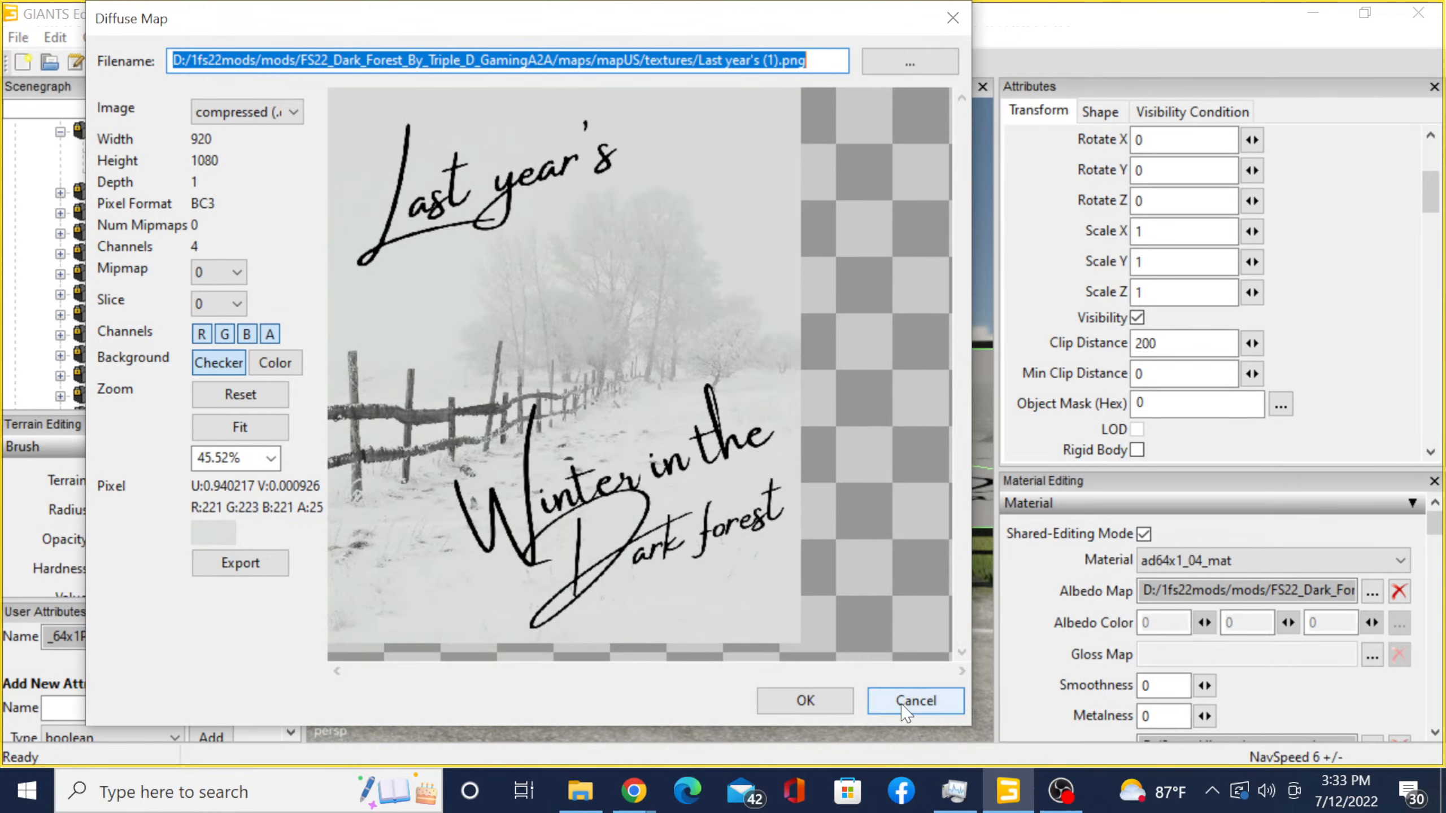
pyautogui.click(804, 700)
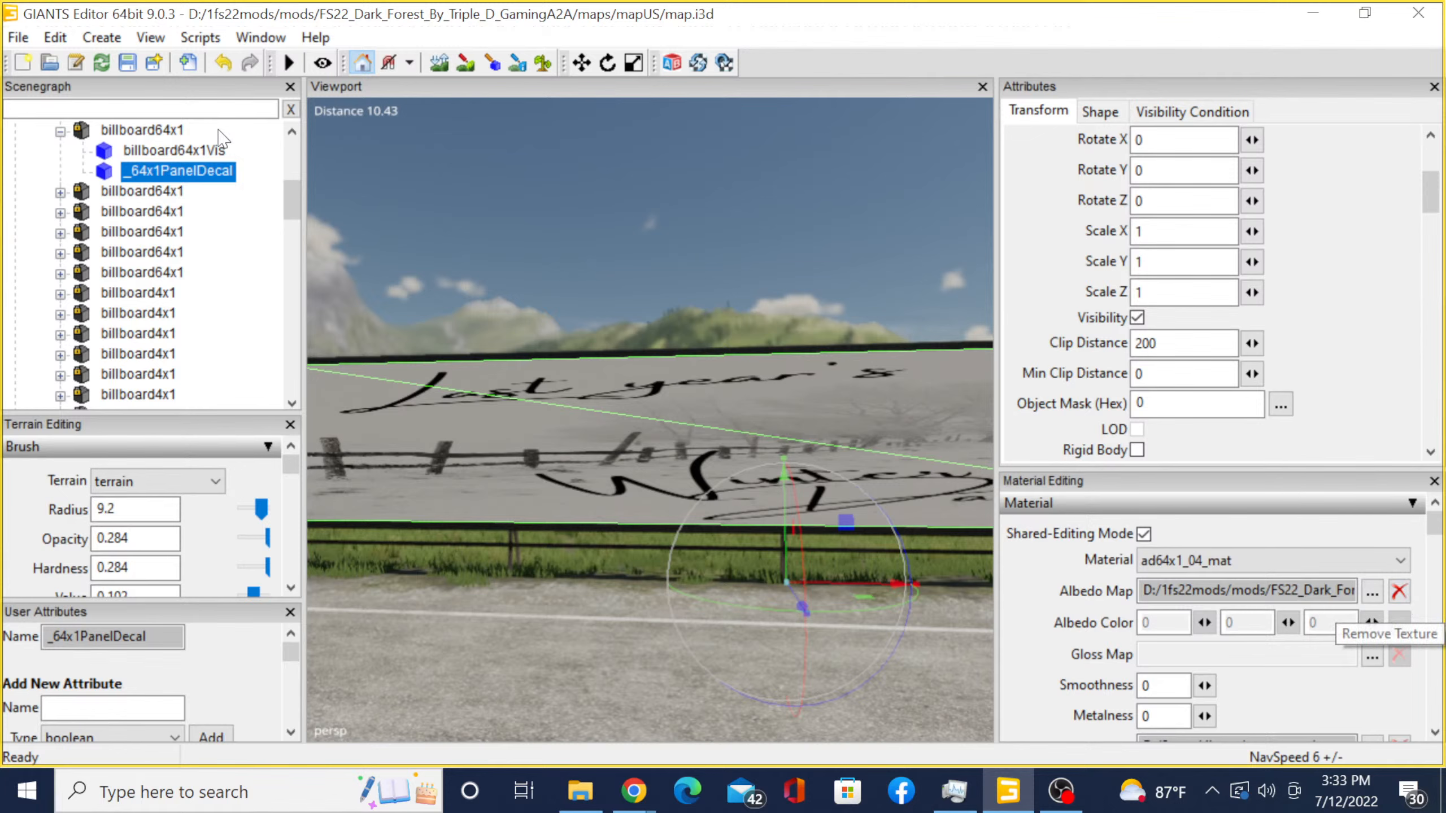
# - Undo the billboard decal's texture replacements, collapse and deselect its group, and shrink the attributes area to enlarge the viewport
pyautogui.click(224, 61)
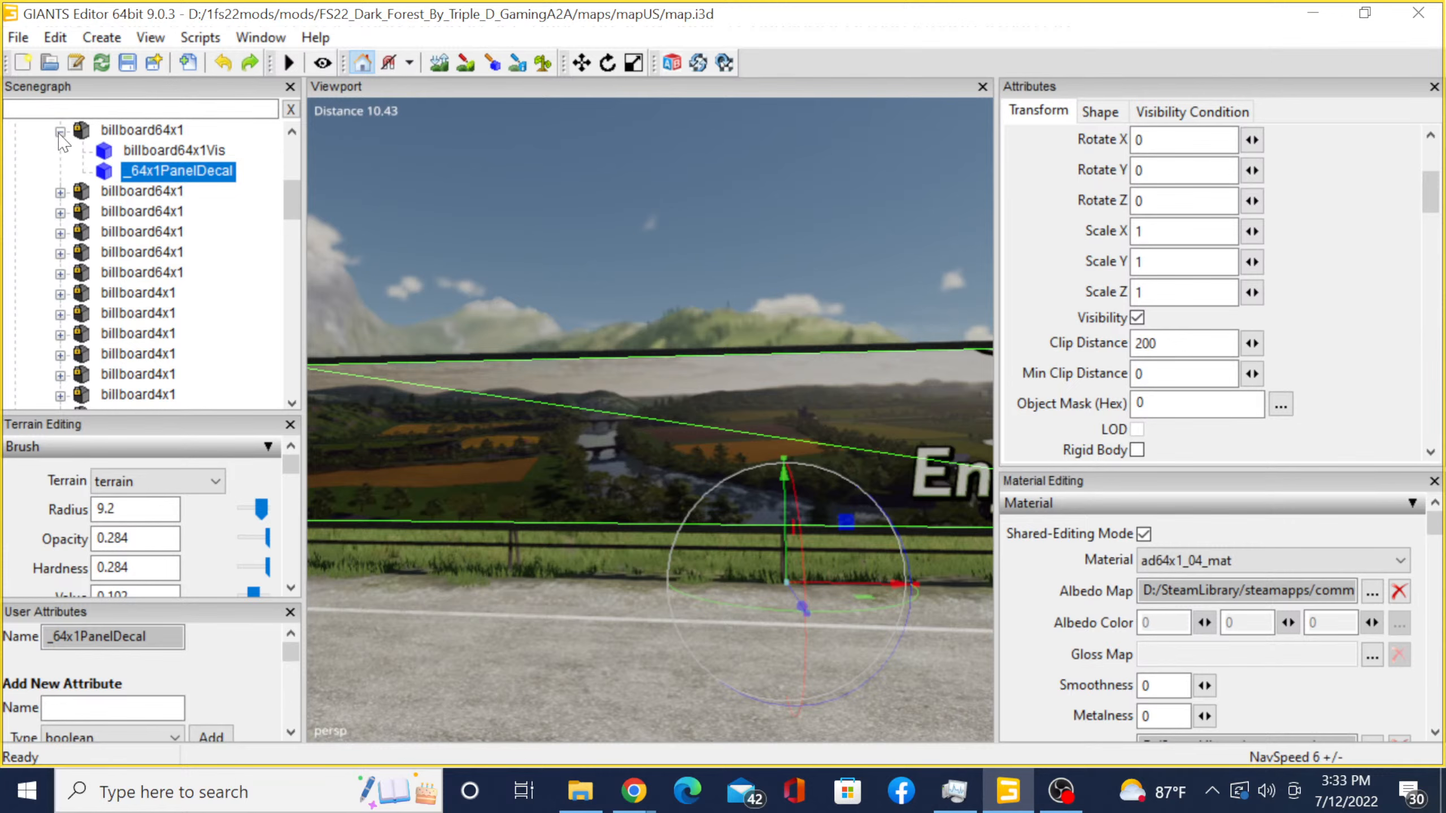
pyautogui.click(238, 280)
pyautogui.keyDown('alt'); pyautogui.moveTo(490, 279); pyautogui.dragTo(893, 342); pyautogui.keyUp('alt')
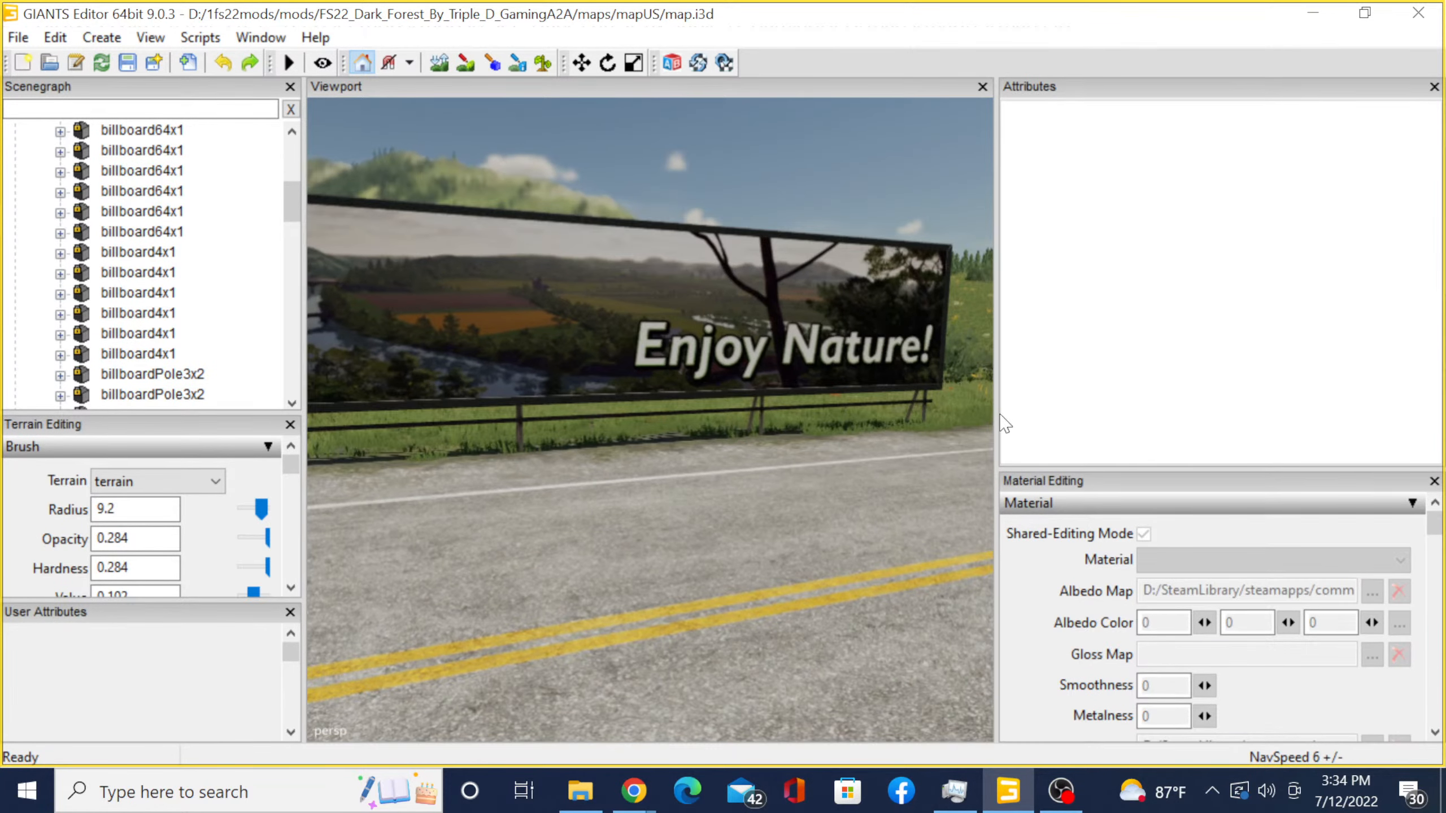
pyautogui.moveTo(1382, 401); pyautogui.dragTo(1384, 401)
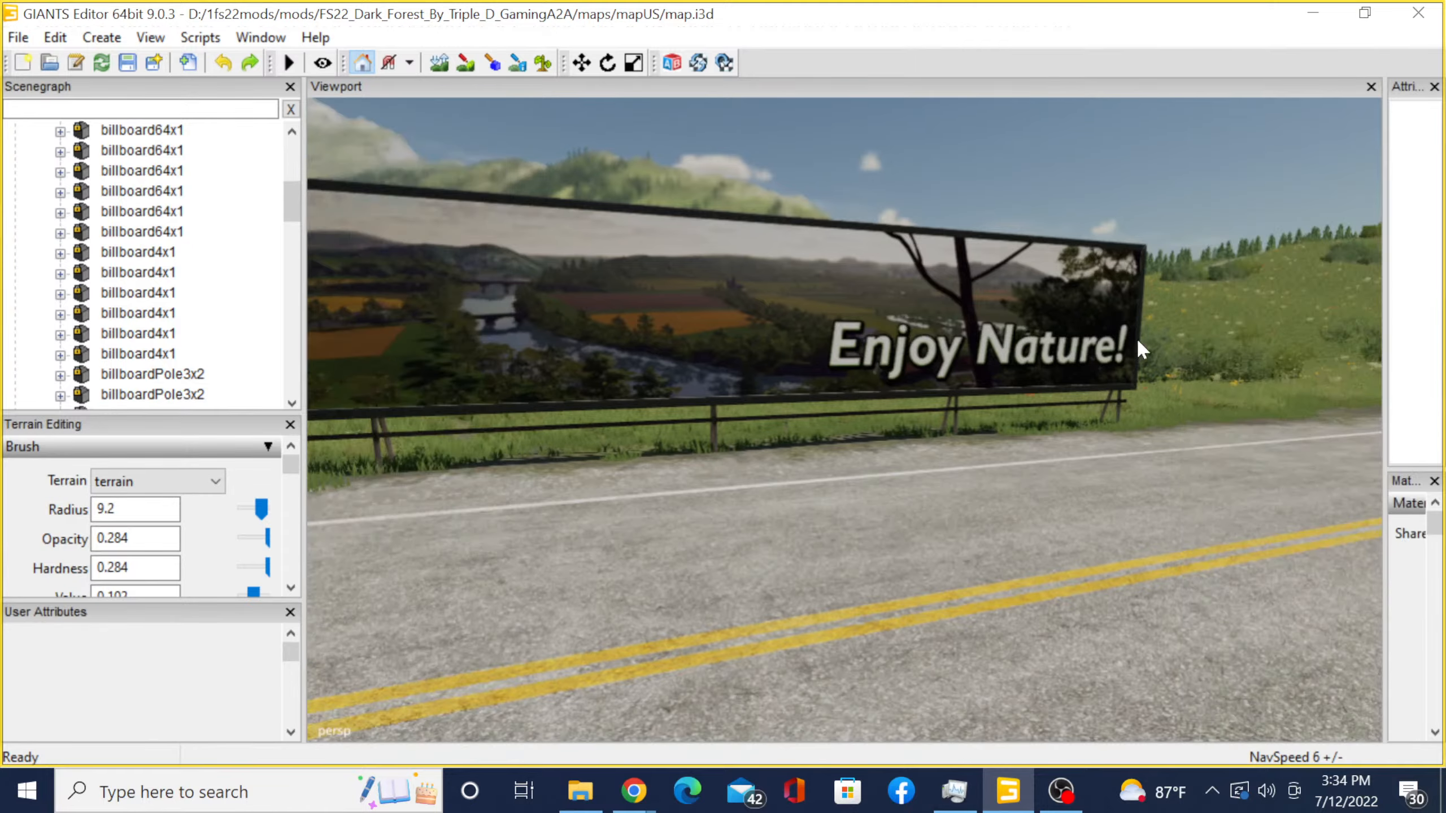
# - Activate foliage painting with brush radius 10.7 and clear the vegetation beside the bare patch between the gravel path and the road
pyautogui.keyDown('alt'); pyautogui.moveTo(880, 419); pyautogui.dragTo(899, 327); pyautogui.keyUp('alt')
pyautogui.scroll(-5, 1021, 524)
pyautogui.scroll(5, 517, 434)
pyautogui.scroll(-5, 690, 539)
pyautogui.scroll(5, 859, 311)
pyautogui.scroll(-4, 900, 327)
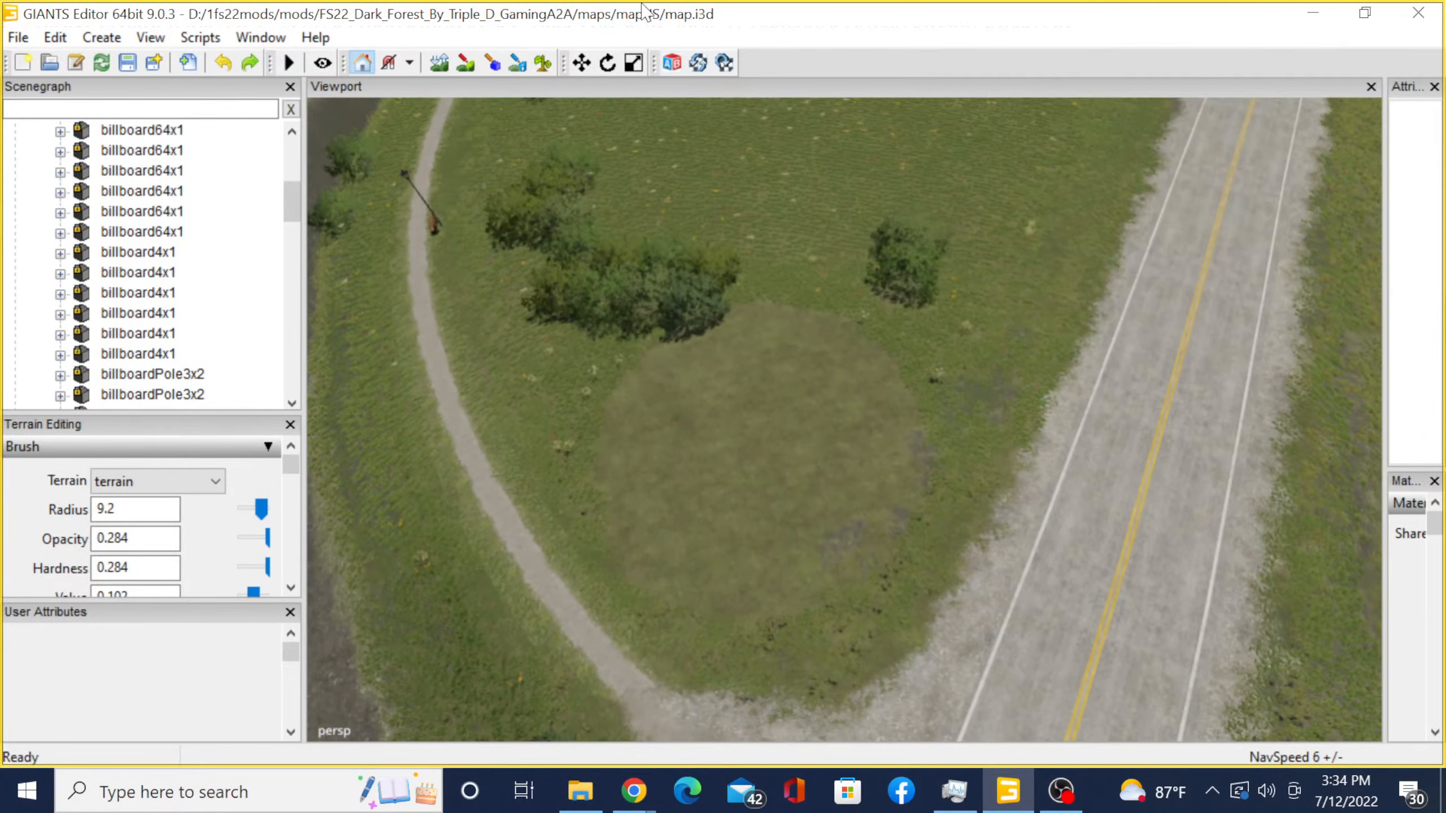
pyautogui.click(546, 63)
pyautogui.moveTo(802, 303); pyautogui.dragTo(825, 292)
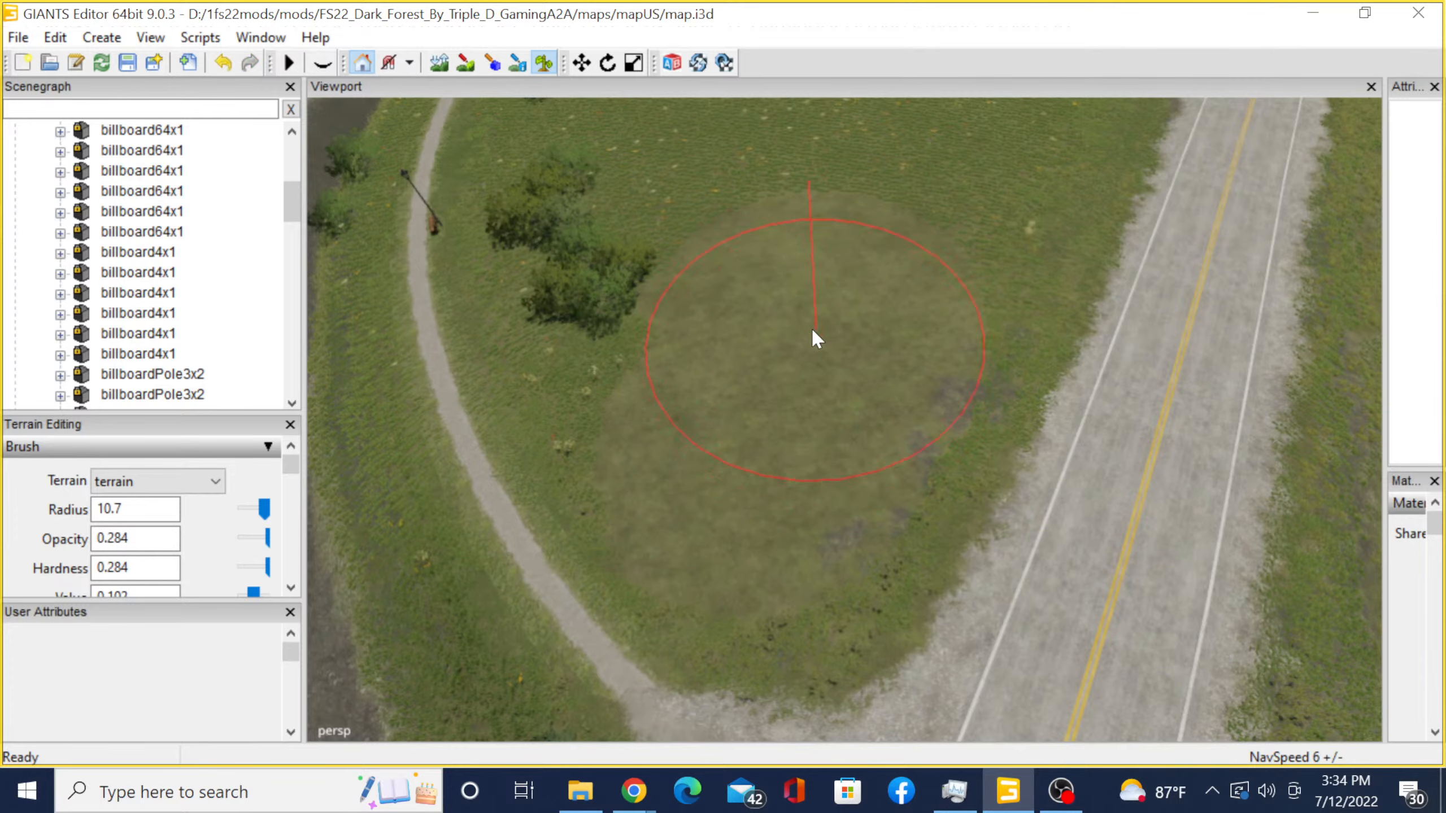
# - Set the foliage brush radius to 10.45 and extend the cleared patch farther up the meadow alongside the road
pyautogui.keyDown('alt'); pyautogui.moveTo(739, 310); pyautogui.dragTo(787, 5, button='middle'); pyautogui.keyUp('alt')
pyautogui.keyDown('alt'); pyautogui.moveTo(967, 273); pyautogui.dragTo(1344, 341, button='right'); pyautogui.keyUp('alt')
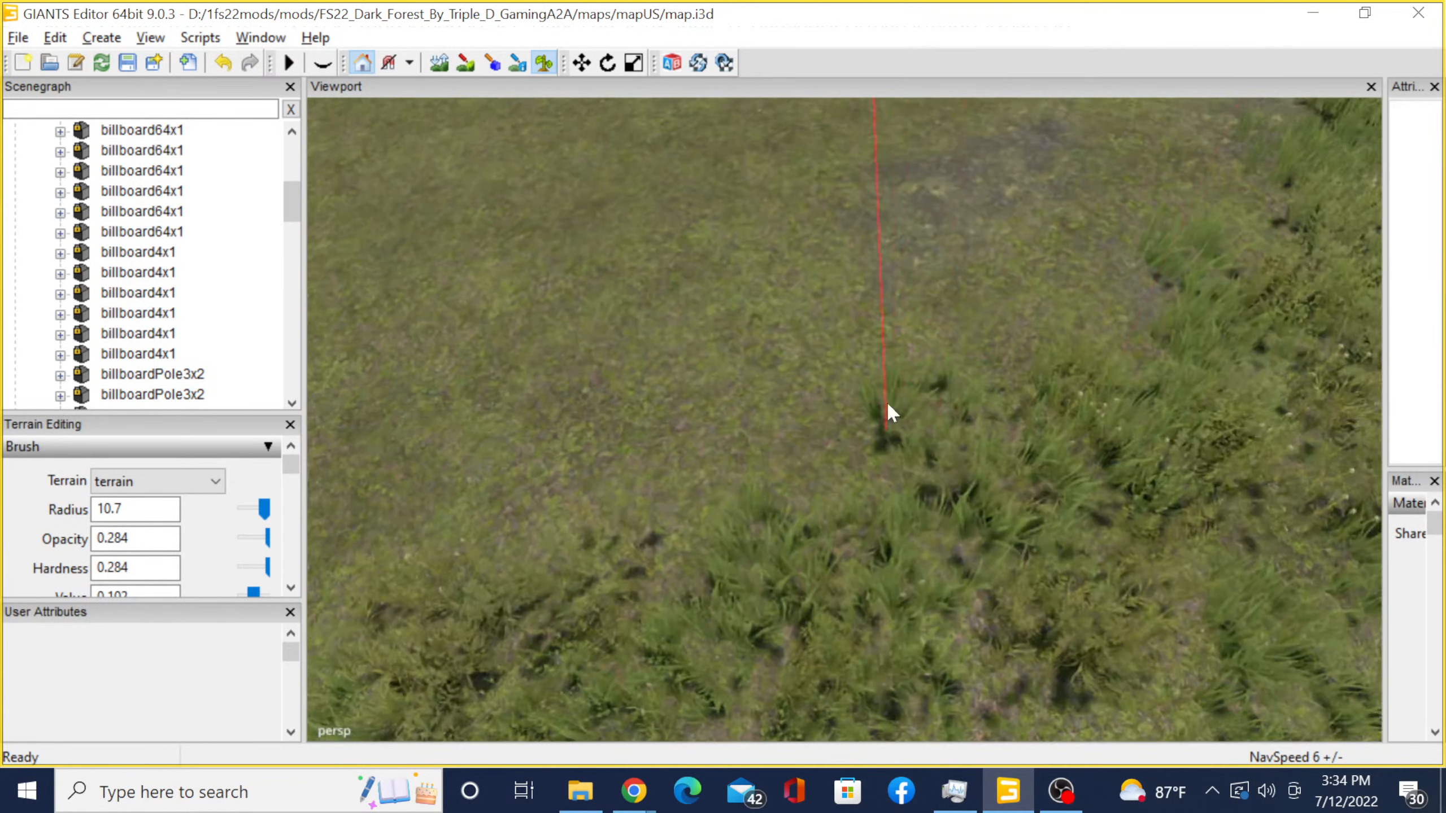
pyautogui.keyDown('alt'); pyautogui.moveTo(886, 400); pyautogui.dragTo(919, 179); pyautogui.keyUp('alt')
pyautogui.moveTo(988, 510)
pyautogui.keyDown('alt'); pyautogui.mouseDown()
pyautogui.moveTo(730, 452)
pyautogui.moveTo(871, 477)
pyautogui.moveTo(890, 381)
pyautogui.moveTo(955, 429)
pyautogui.moveTo(865, 524)
pyautogui.moveTo(877, 556)
pyautogui.moveTo(988, 451)
pyautogui.moveTo(991, 526)
pyautogui.moveTo(925, 447)
pyautogui.mouseUp(); pyautogui.keyUp('alt')
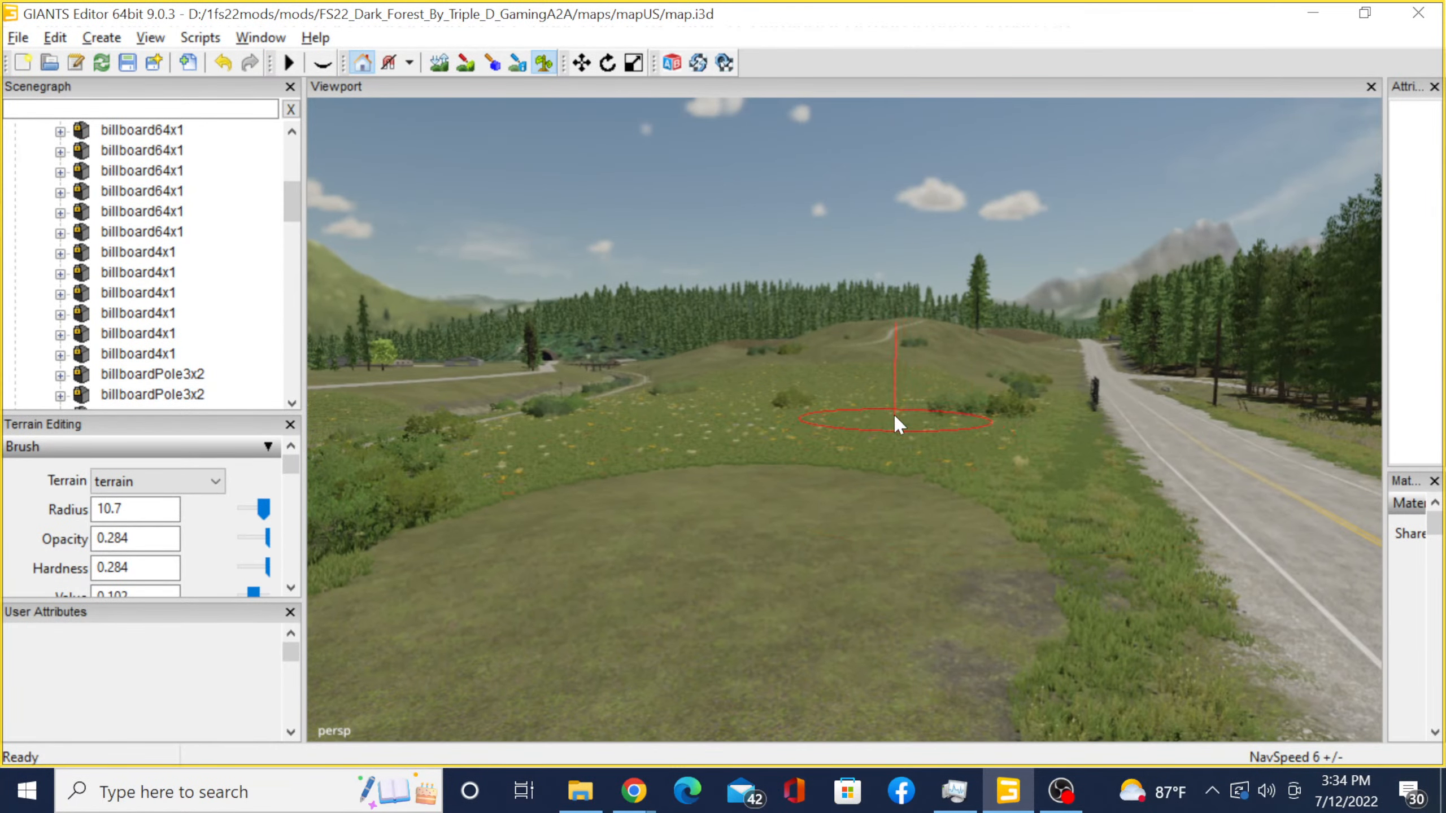
pyautogui.scroll(-1, 893, 412)
pyautogui.moveTo(897, 431)
pyautogui.keyDown('alt'); pyautogui.mouseDown(button='middle')
pyautogui.moveTo(936, 541)
pyautogui.moveTo(917, 546)
pyautogui.mouseUp(button='middle'); pyautogui.keyUp('alt')
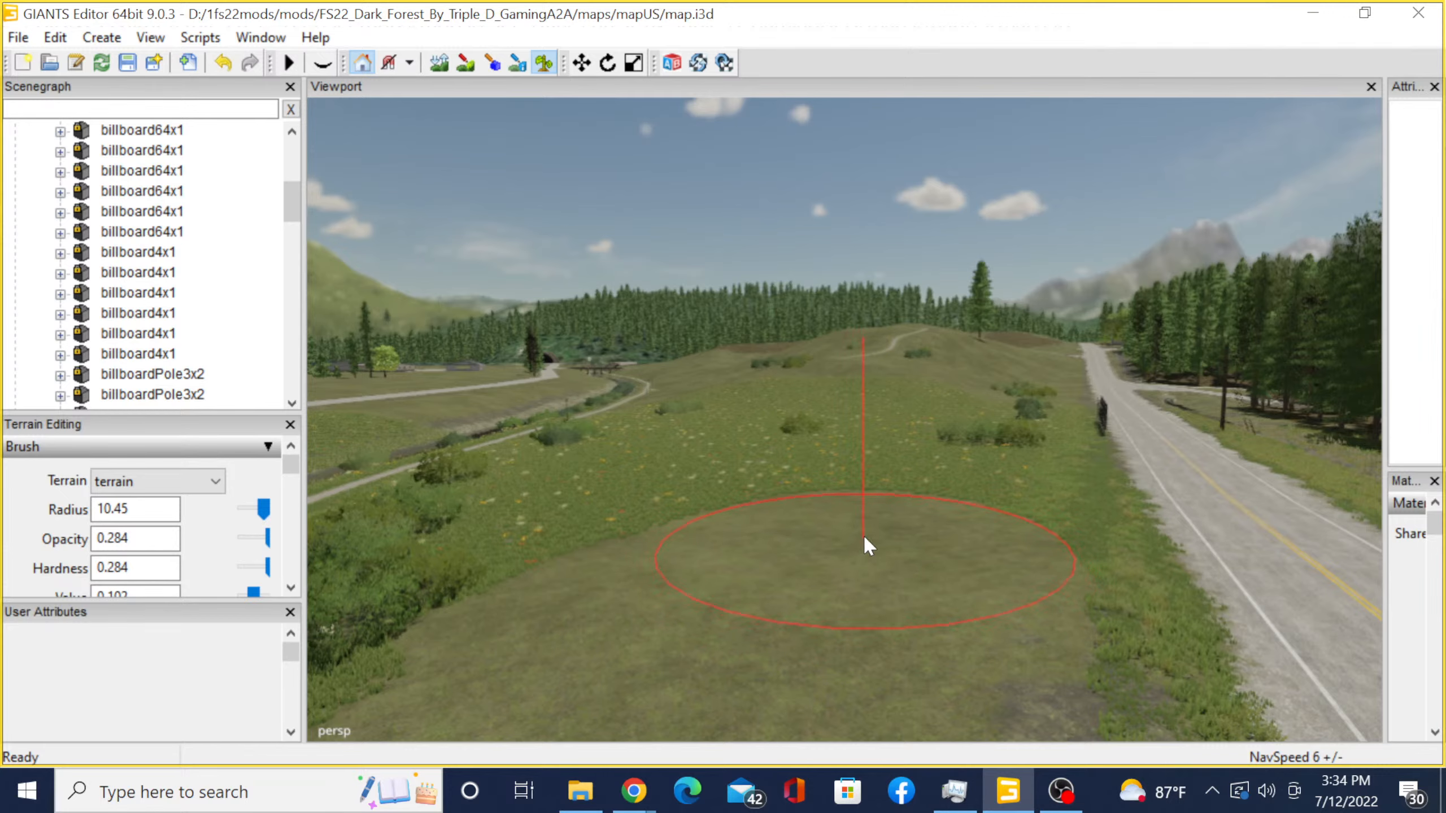
pyautogui.moveTo(886, 524); pyautogui.dragTo(912, 483)
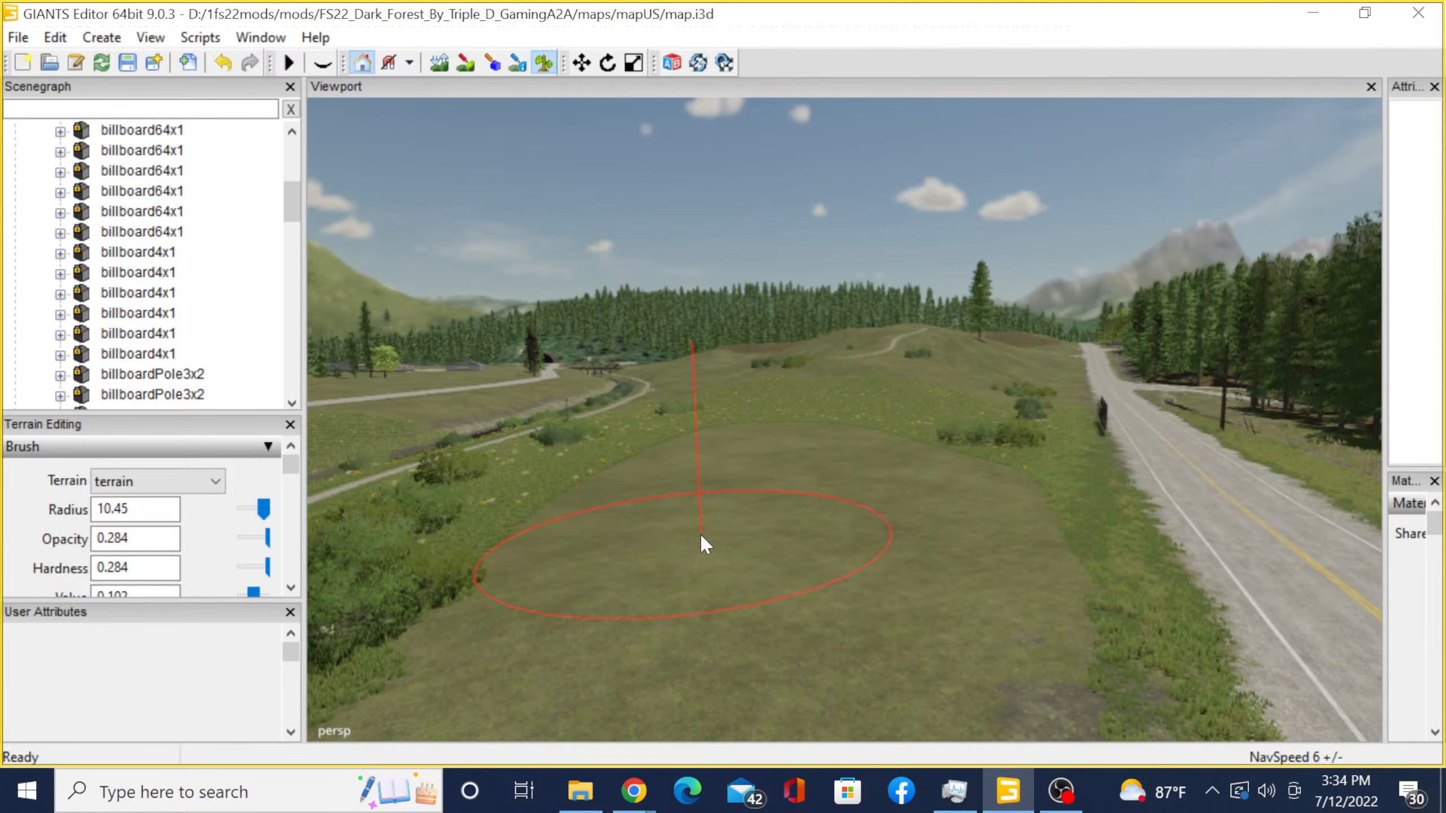
# - Widen the cleared patch toward the gravel path, removing the grass and bushes along that edge
pyautogui.scroll(-3, 876, 498)
pyautogui.keyDown('alt'); pyautogui.moveTo(613, 557); pyautogui.dragTo(755, 503); pyautogui.keyUp('alt')
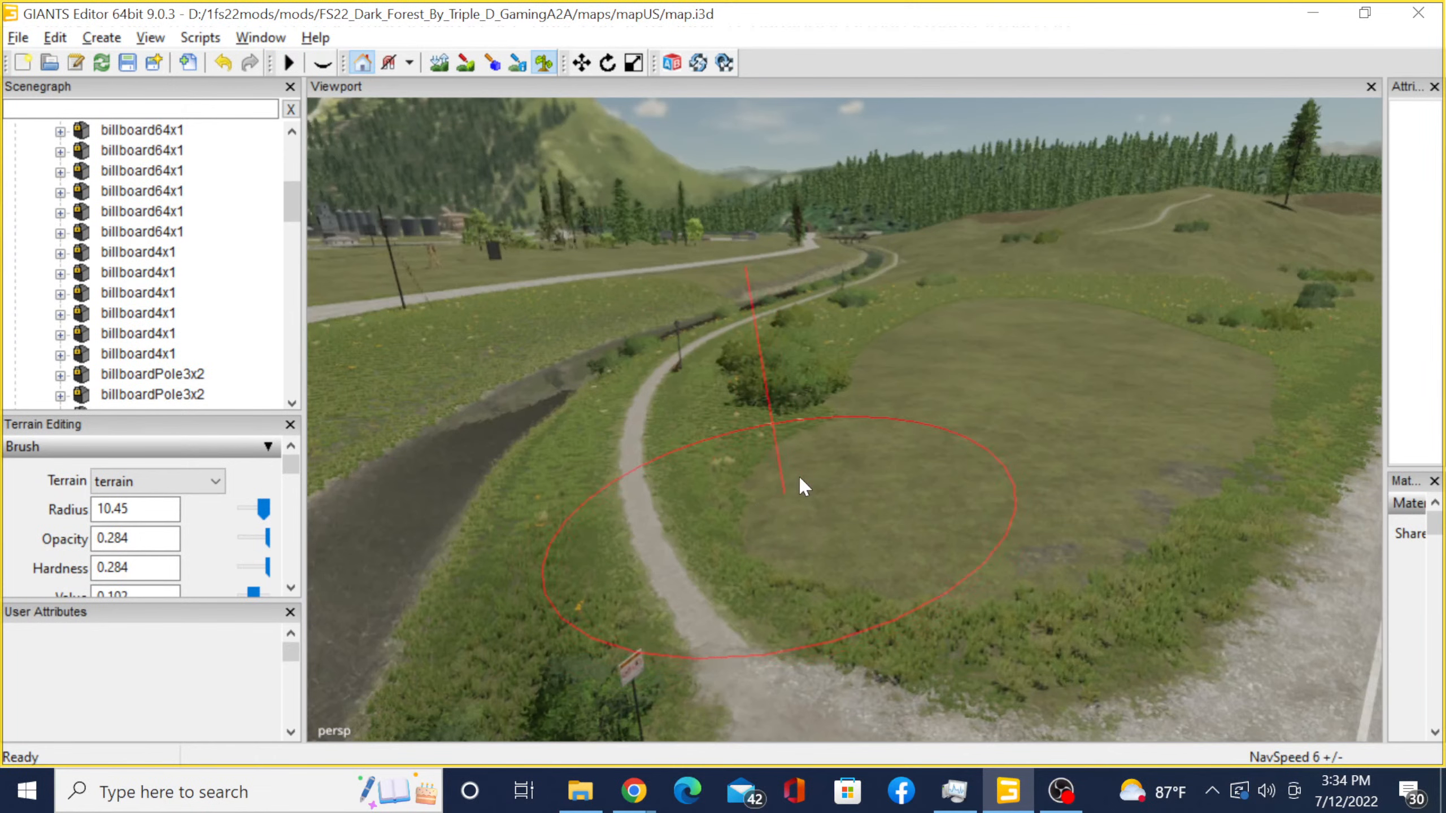
pyautogui.scroll(3, 800, 478)
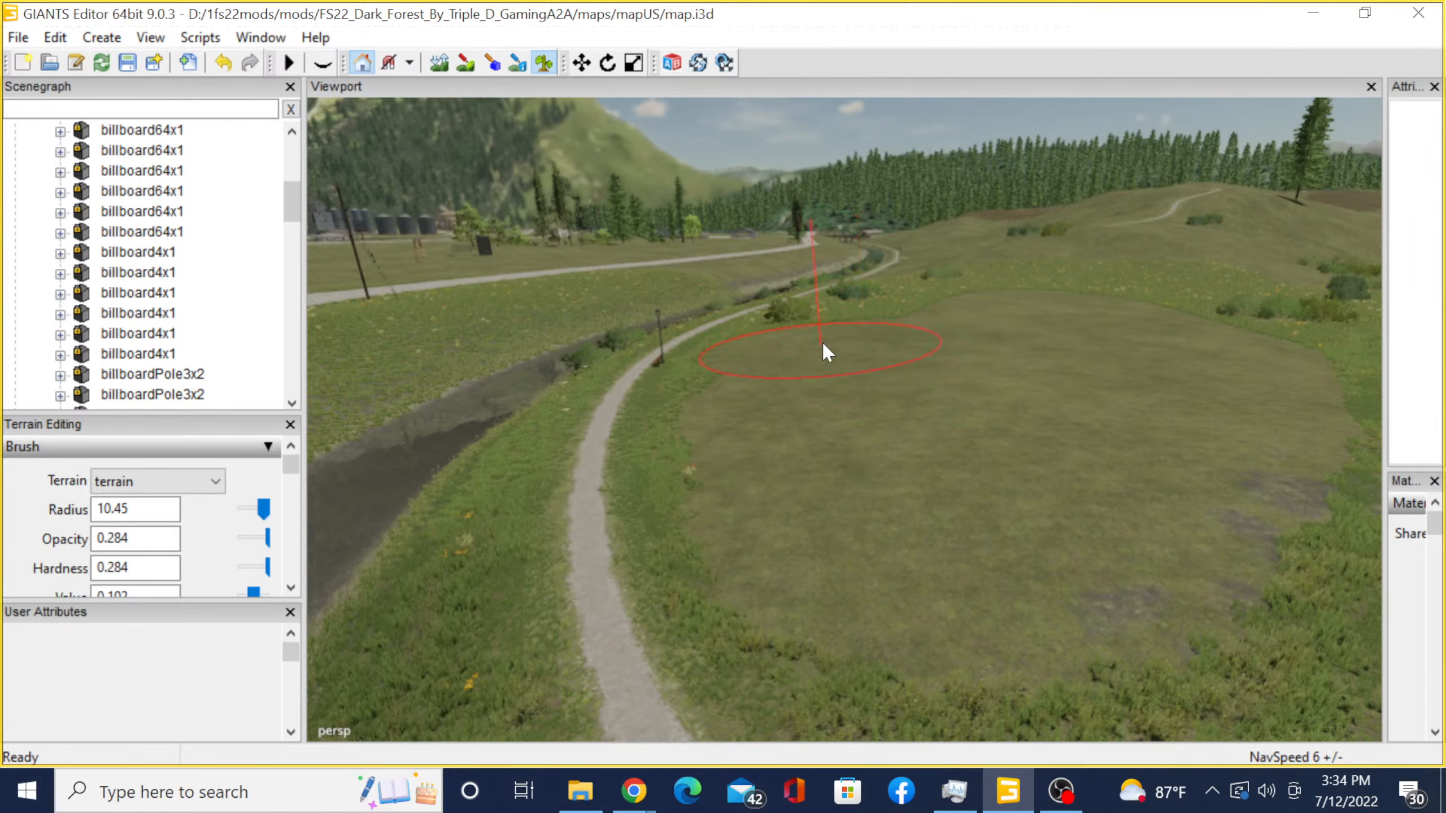
pyautogui.keyDown('alt'); pyautogui.moveTo(852, 390); pyautogui.dragTo(820, 522, button='middle'); pyautogui.keyUp('alt')
pyautogui.scroll(3, 829, 470)
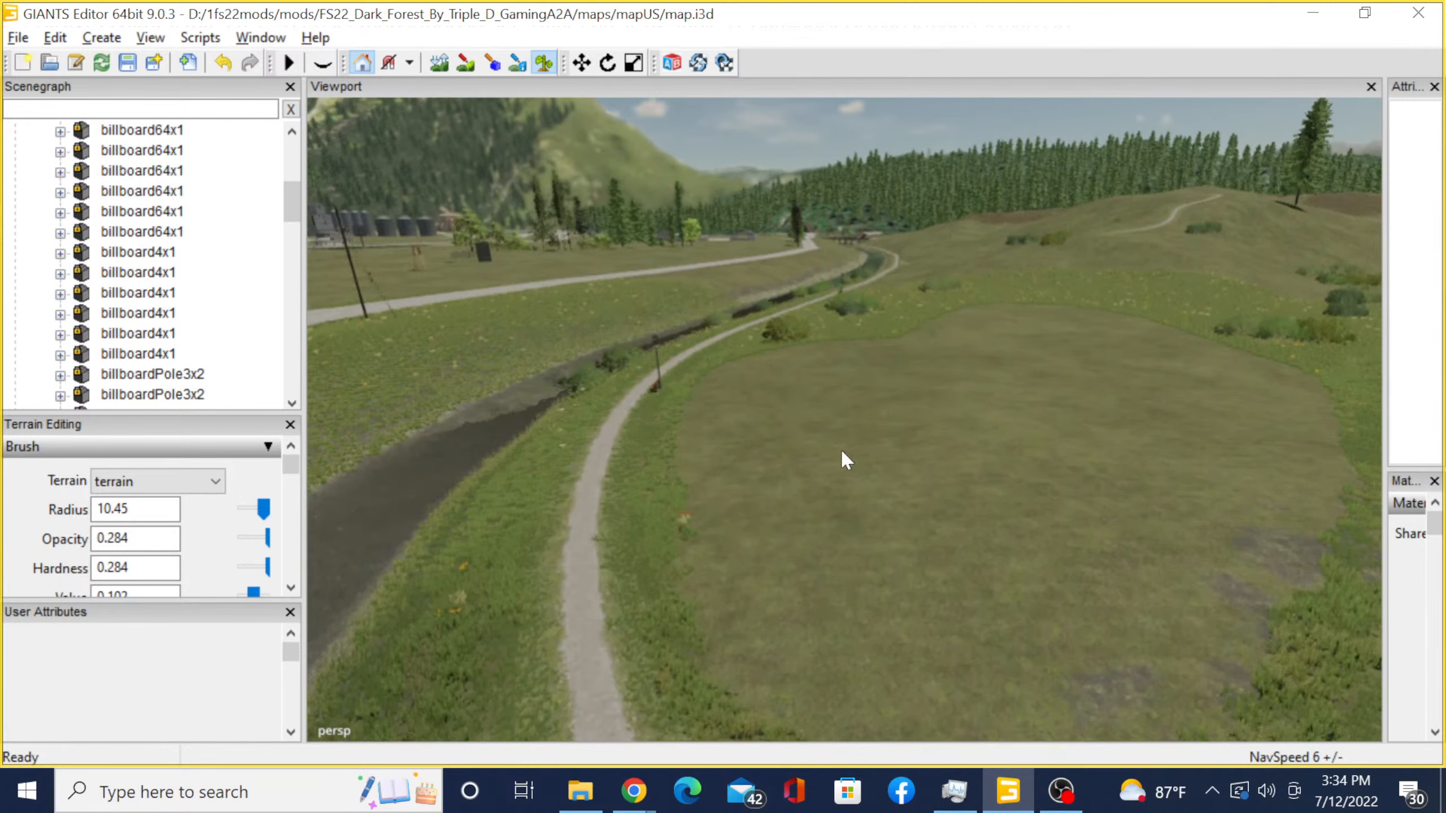
pyautogui.keyDown('alt'); pyautogui.moveTo(772, 471); pyautogui.dragTo(1036, 732, button='middle'); pyautogui.keyUp('alt')
pyautogui.scroll(3, 1165, 390)
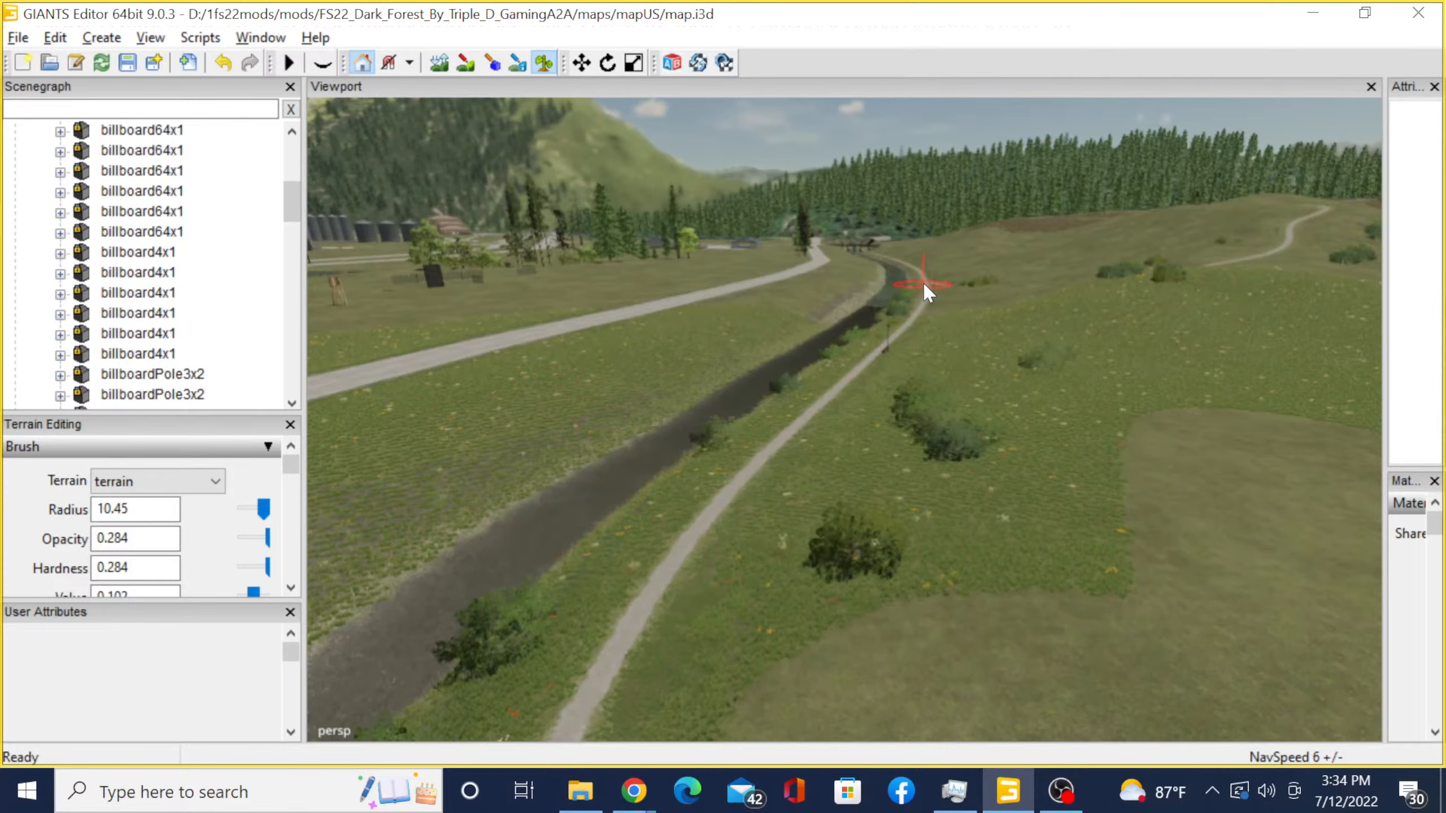
pyautogui.keyDown('alt'); pyautogui.moveTo(706, 504); pyautogui.dragTo(861, 499); pyautogui.keyUp('alt')
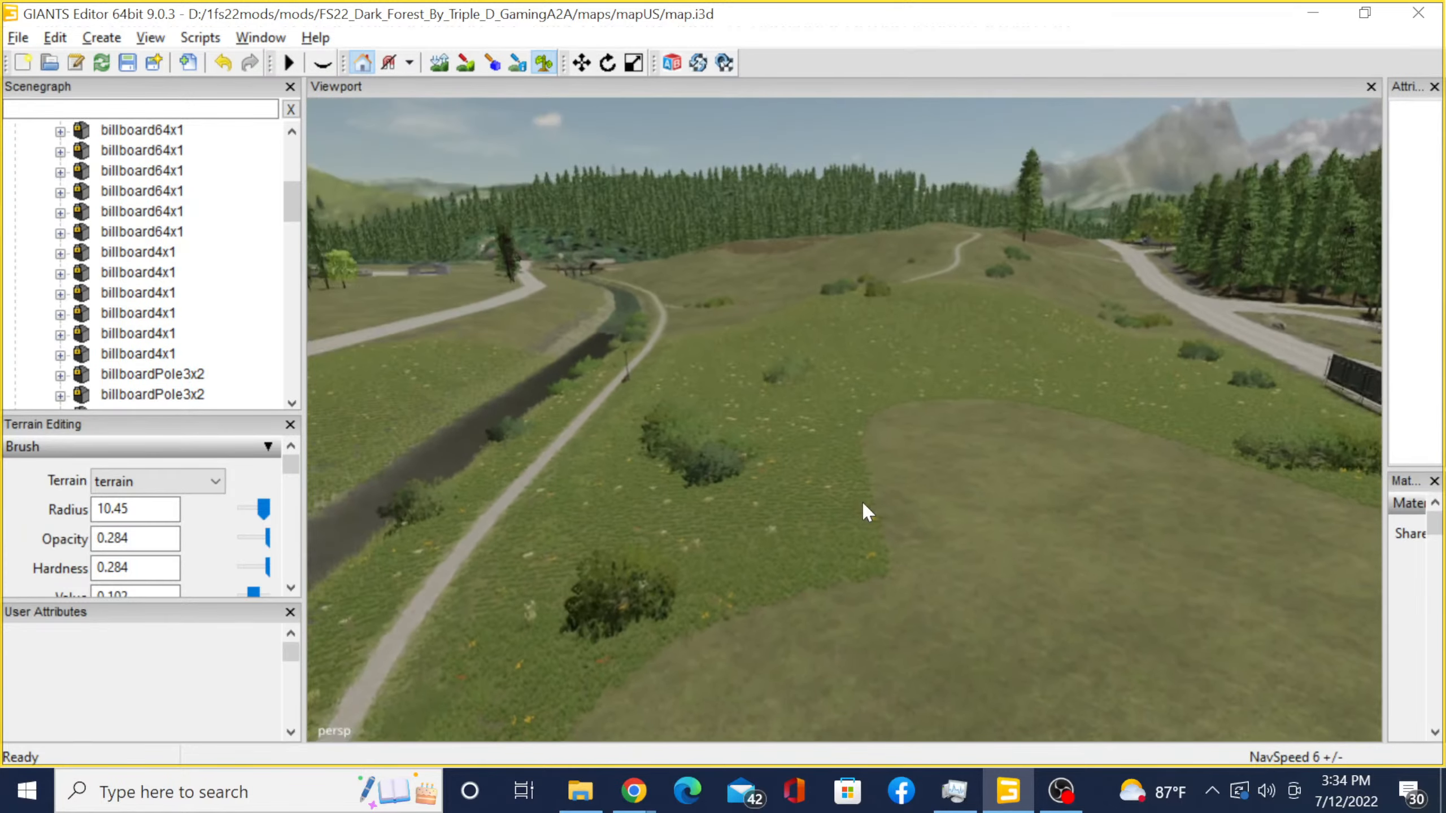
# - Examine the gravel path, its bench and lamp post, and the grassy stream bank up close
pyautogui.keyDown('alt'); pyautogui.moveTo(861, 499); pyautogui.dragTo(1082, 342, button='middle'); pyautogui.keyUp('alt')
pyautogui.keyDown('alt'); pyautogui.moveTo(399, 501); pyautogui.dragTo(1054, 146, button='middle'); pyautogui.keyUp('alt')
pyautogui.keyDown('alt'); pyautogui.moveTo(986, 390); pyautogui.dragTo(778, 426, button='middle'); pyautogui.keyUp('alt')
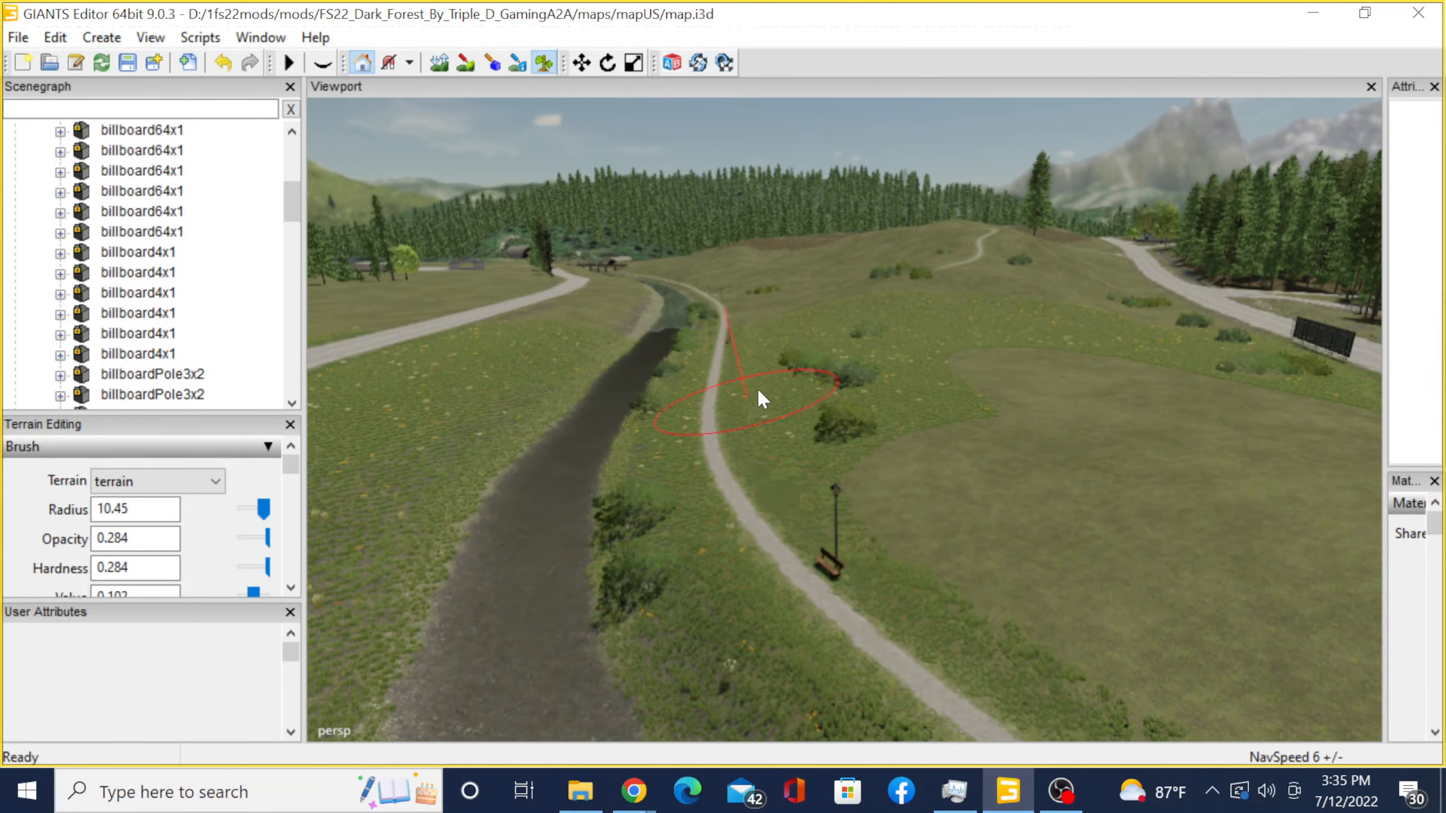
pyautogui.keyDown('alt'); pyautogui.moveTo(596, 517); pyautogui.dragTo(945, 233); pyautogui.keyUp('alt')
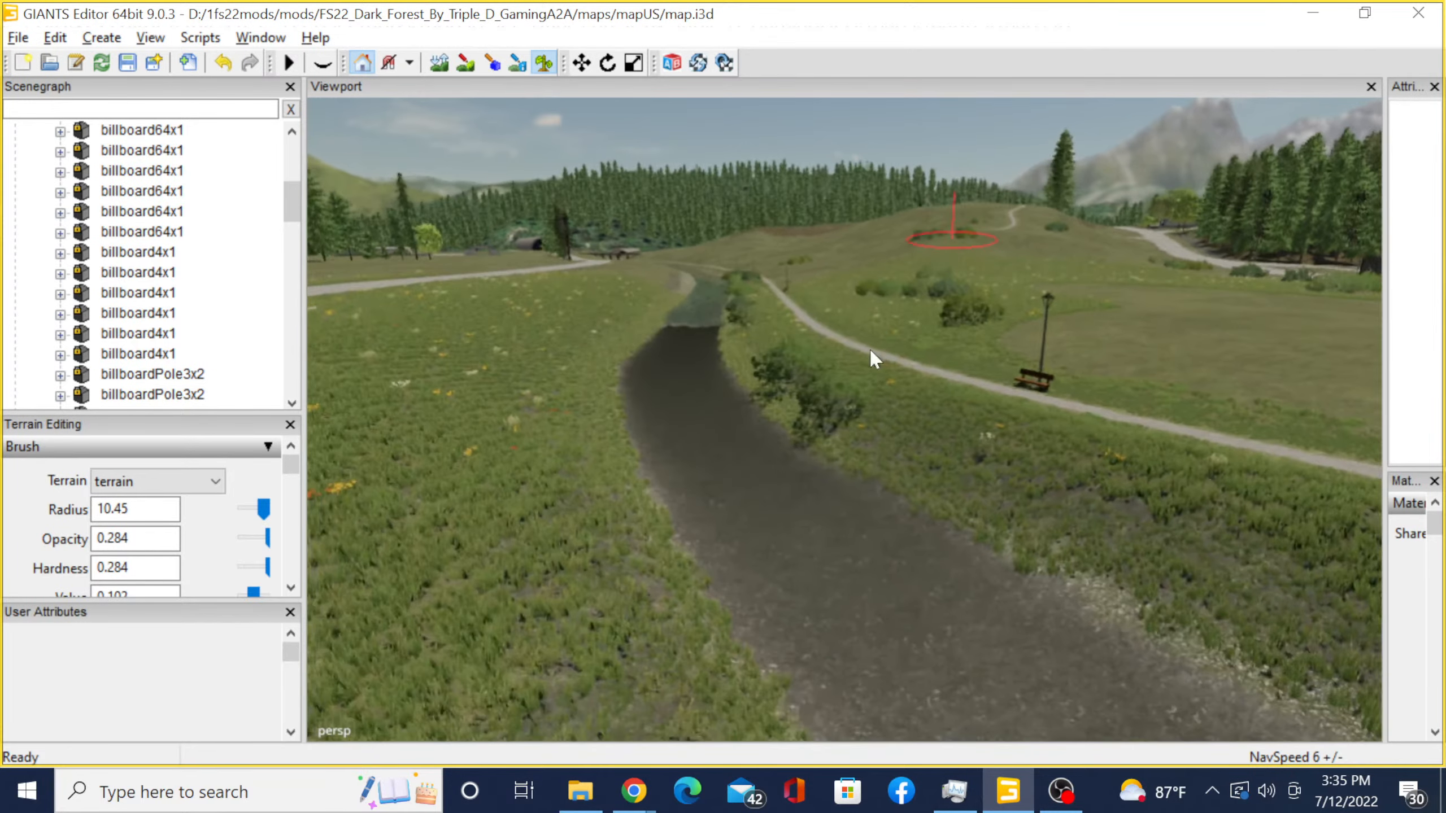
pyautogui.keyDown('alt'); pyautogui.moveTo(734, 445); pyautogui.dragTo(955, 363); pyautogui.keyUp('alt')
pyautogui.moveTo(956, 364)
pyautogui.keyDown('alt'); pyautogui.mouseDown(button='middle')
pyautogui.moveTo(851, 372)
pyautogui.moveTo(631, 321)
pyautogui.mouseUp(button='middle'); pyautogui.keyUp('alt')
pyautogui.moveTo(630, 321)
pyautogui.keyDown('alt'); pyautogui.mouseDown(button='right')
pyautogui.moveTo(854, 360)
pyautogui.moveTo(764, 386)
pyautogui.mouseUp(button='right'); pyautogui.keyUp('alt')
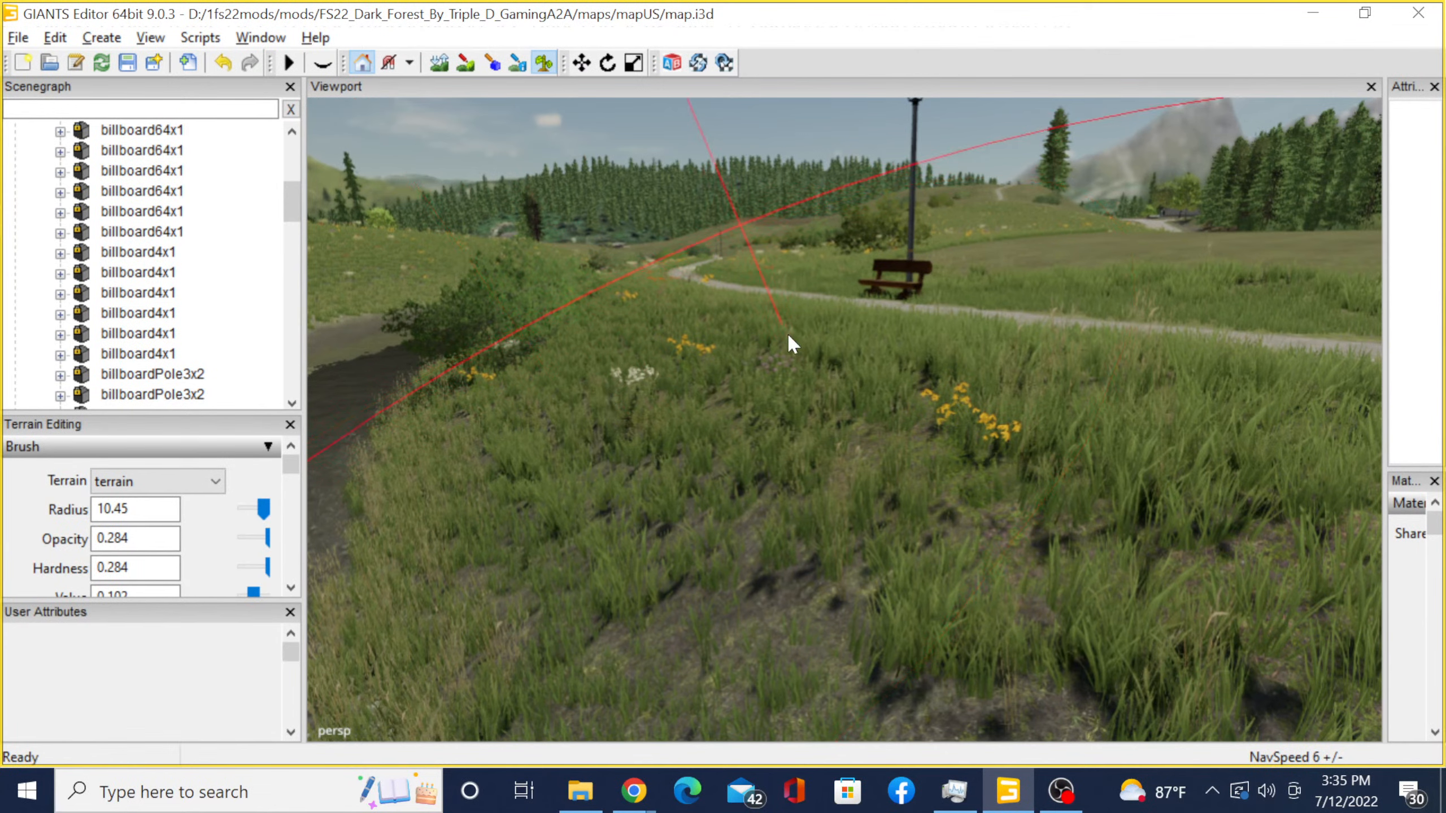
pyautogui.keyDown('alt'); pyautogui.moveTo(787, 332); pyautogui.dragTo(735, 361, button='right'); pyautogui.keyUp('alt')
# - Extend the cleared patch toward the gravel path near the lamp post and bench, and leave foliage painting
pyautogui.moveTo(740, 373)
pyautogui.keyDown('alt'); pyautogui.mouseDown(button='middle')
pyautogui.moveTo(520, 473)
pyautogui.moveTo(404, 545)
pyautogui.moveTo(386, 637)
pyautogui.mouseUp(button='middle'); pyautogui.keyUp('alt')
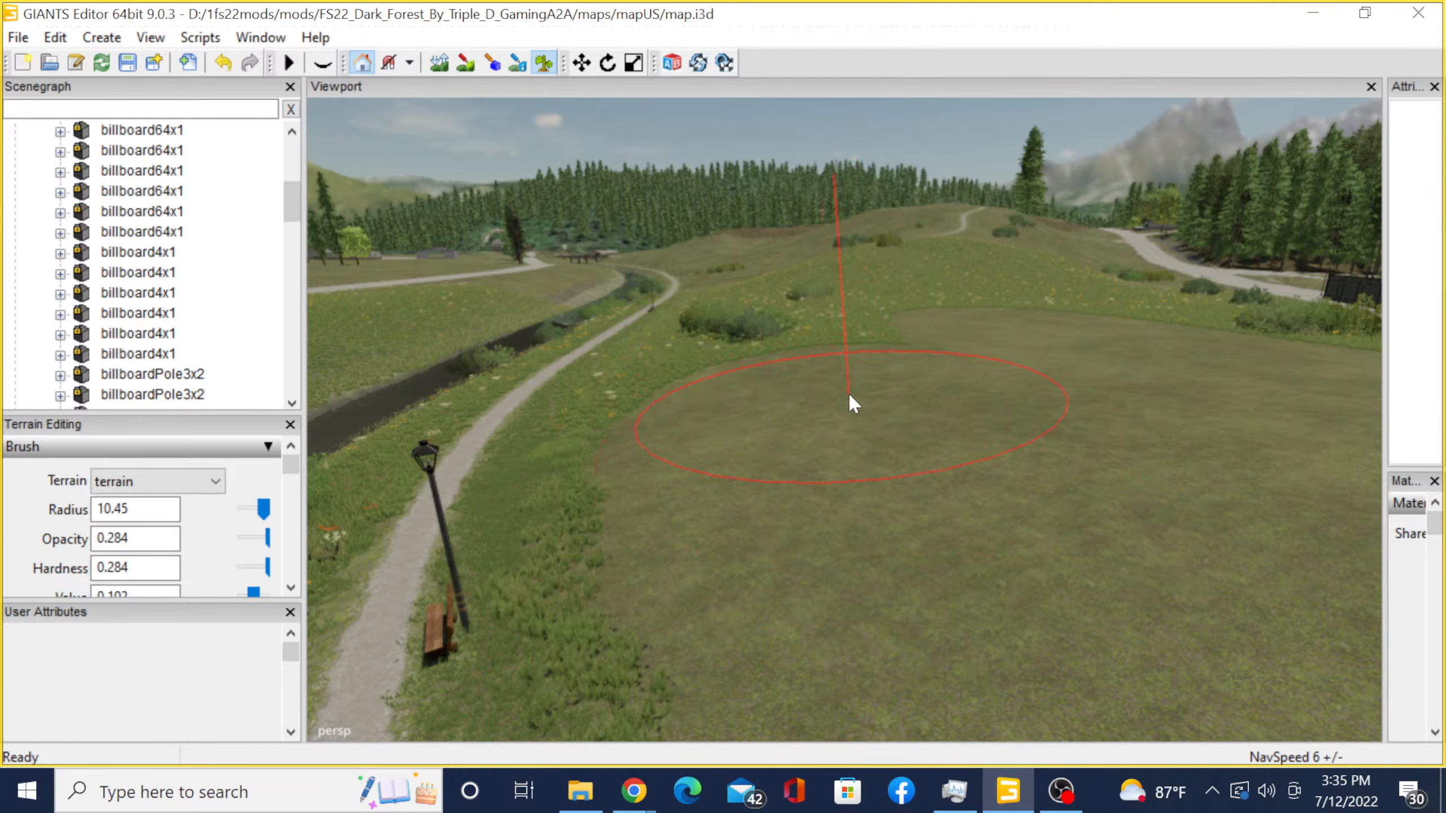
pyautogui.keyDown('alt'); pyautogui.moveTo(785, 282); pyautogui.dragTo(908, 635, button='middle'); pyautogui.keyUp('alt')
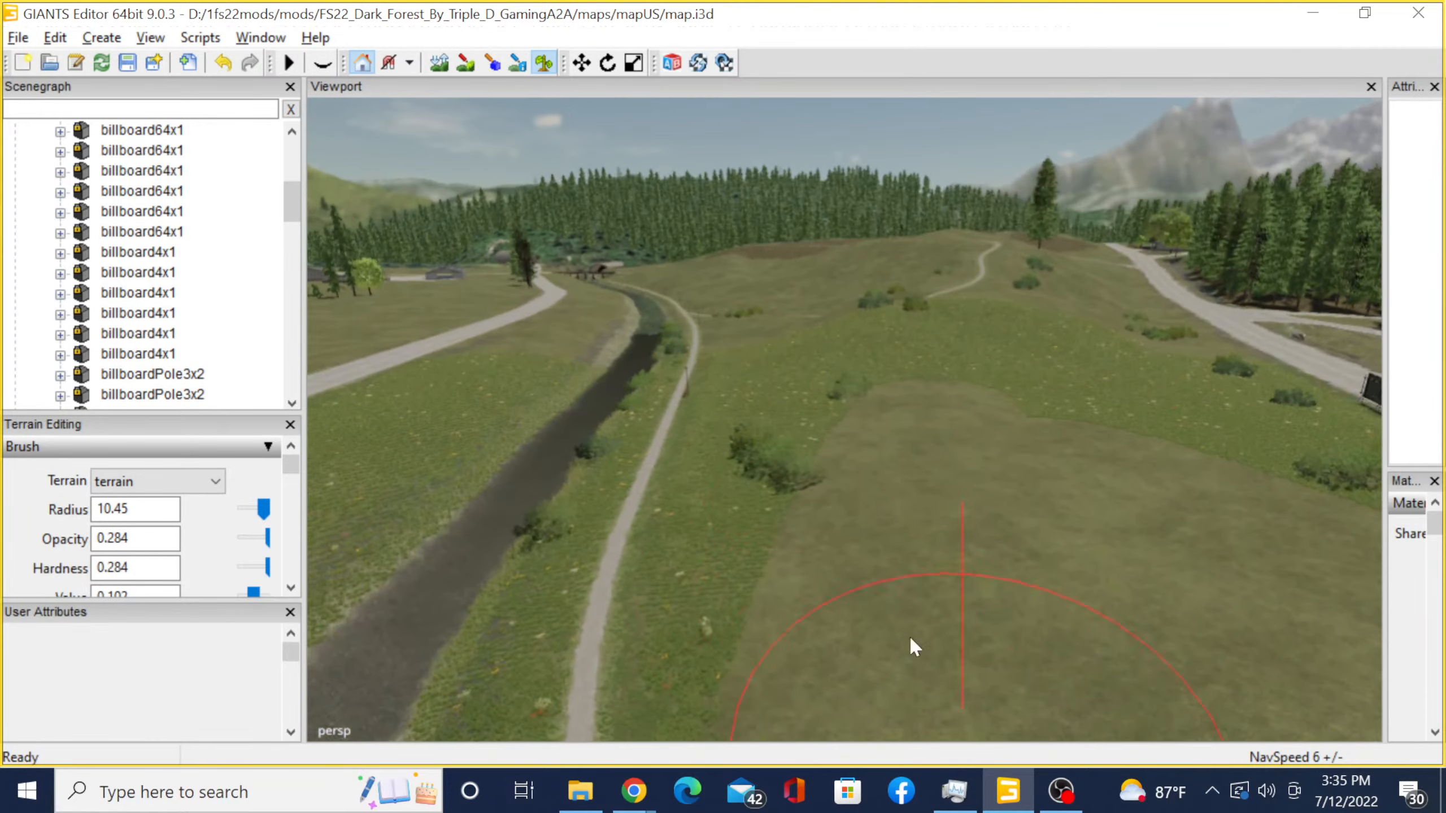
pyautogui.keyDown('alt'); pyautogui.moveTo(909, 635); pyautogui.dragTo(826, 408); pyautogui.keyUp('alt')
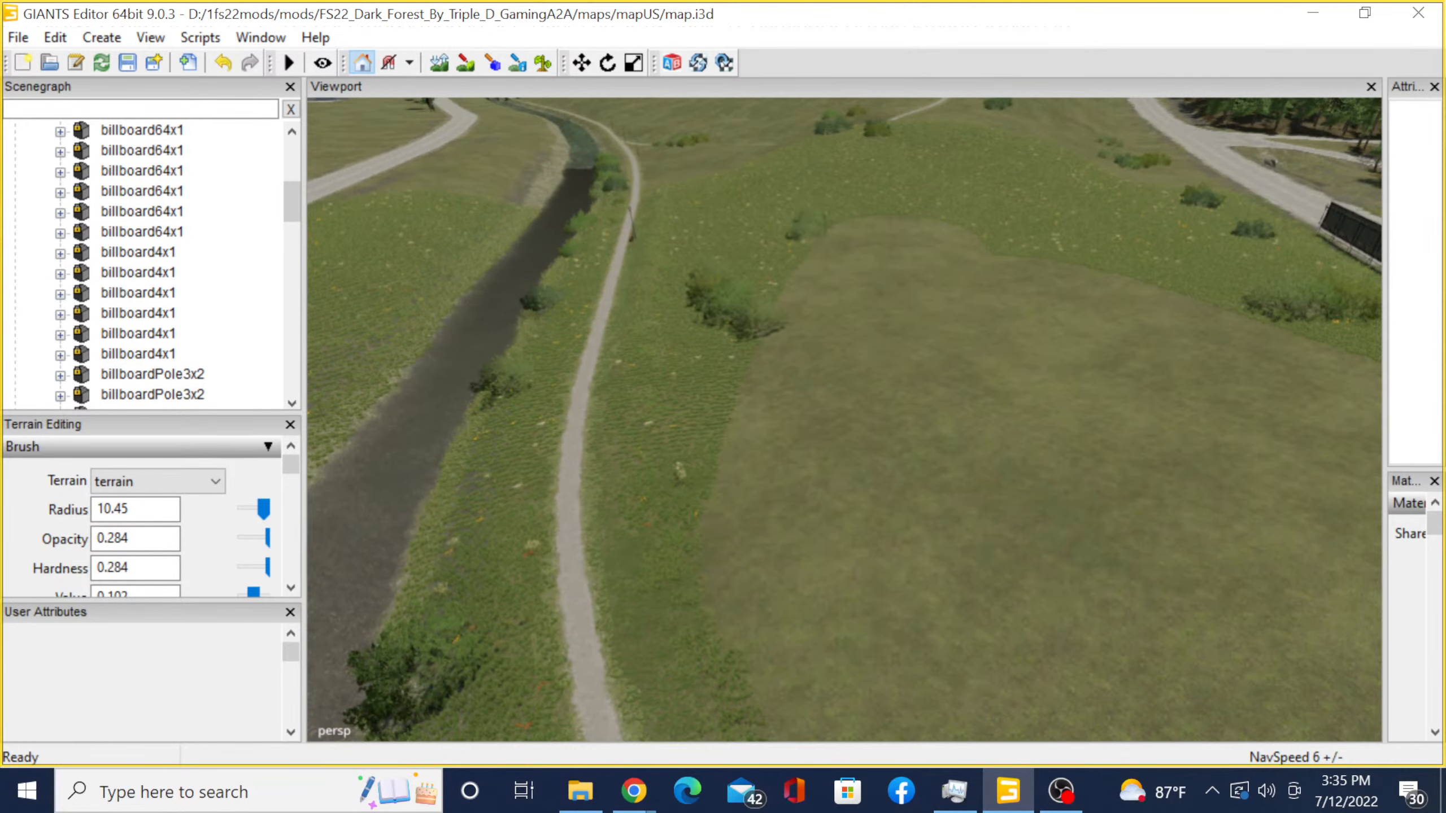
# - Tour the grassy highway median near the overpass, the wheat field beside the road and the Dairy building
pyautogui.keyDown('alt'); pyautogui.moveTo(981, 234); pyautogui.dragTo(619, 213); pyautogui.keyUp('alt')
pyautogui.scroll(-5, 851, 322)
pyautogui.keyDown('alt'); pyautogui.moveTo(1057, 238); pyautogui.dragTo(733, 346); pyautogui.keyUp('alt')
pyautogui.scroll(4, 921, 396)
pyautogui.scroll(4, 917, 430)
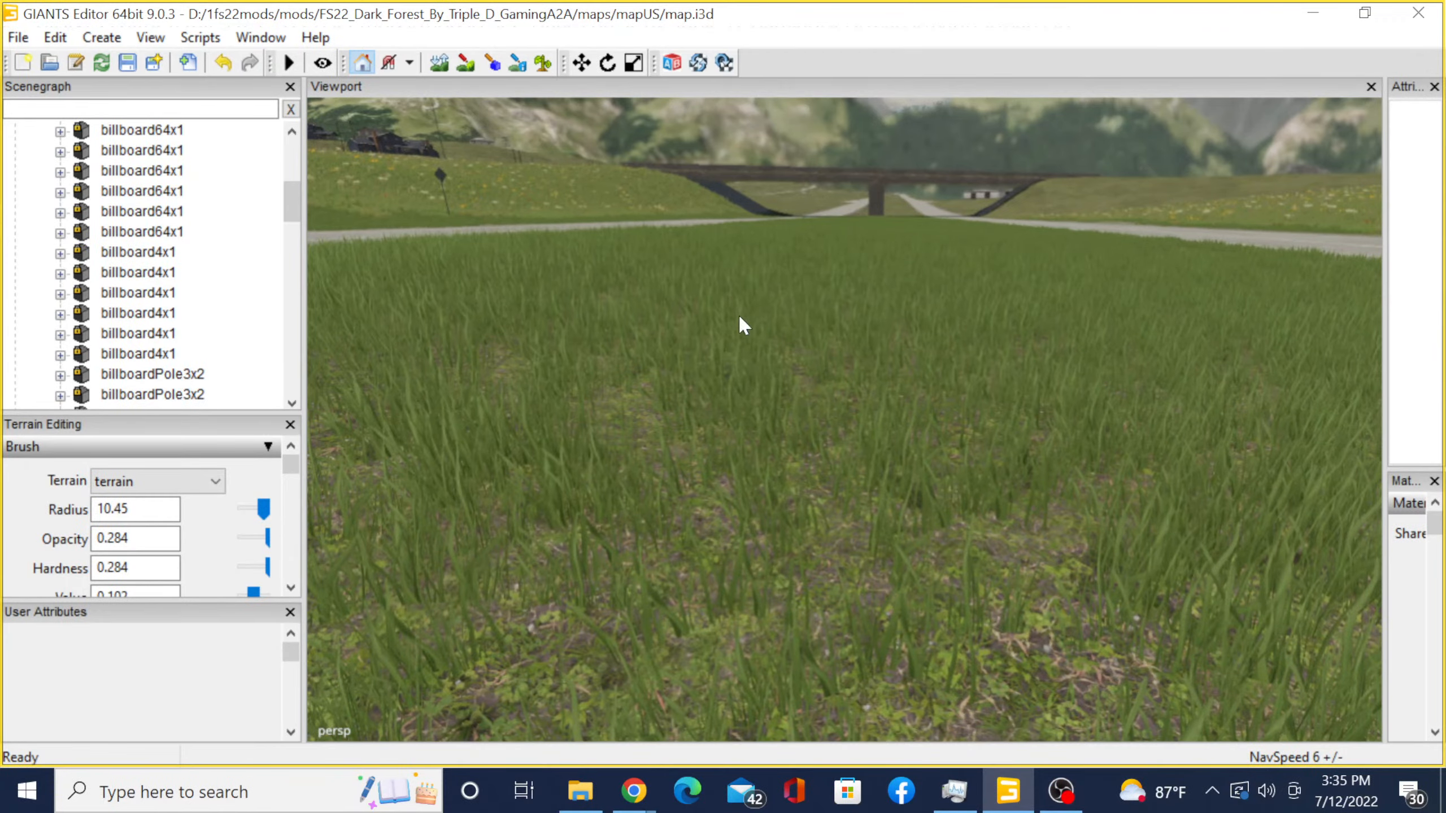
pyautogui.scroll(-8, 739, 317)
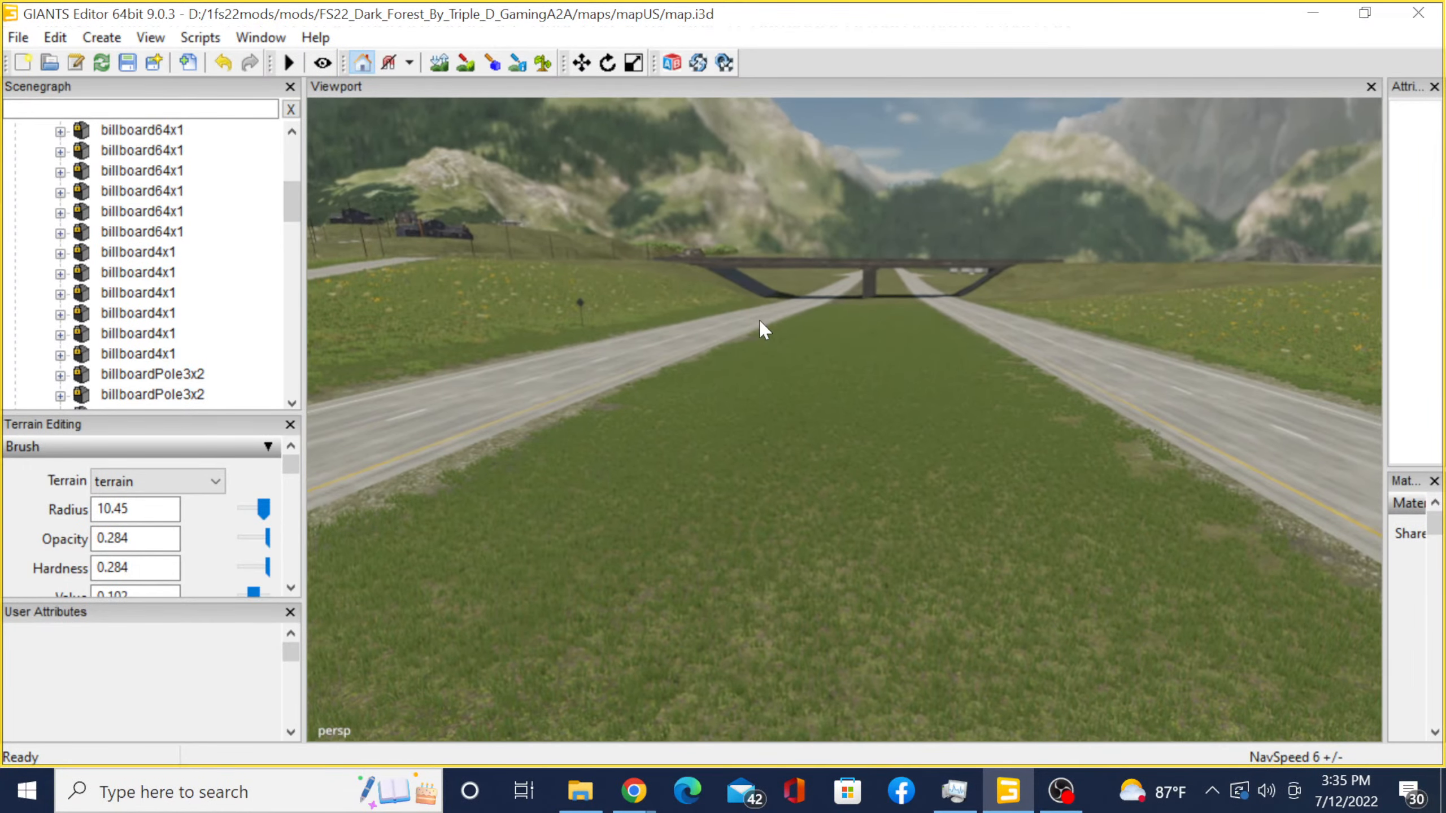
pyautogui.keyDown('alt'); pyautogui.moveTo(820, 476); pyautogui.dragTo(495, 499); pyautogui.keyUp('alt')
pyautogui.moveTo(538, 513); pyautogui.dragTo(553, 335, button='right')
pyautogui.press('w')
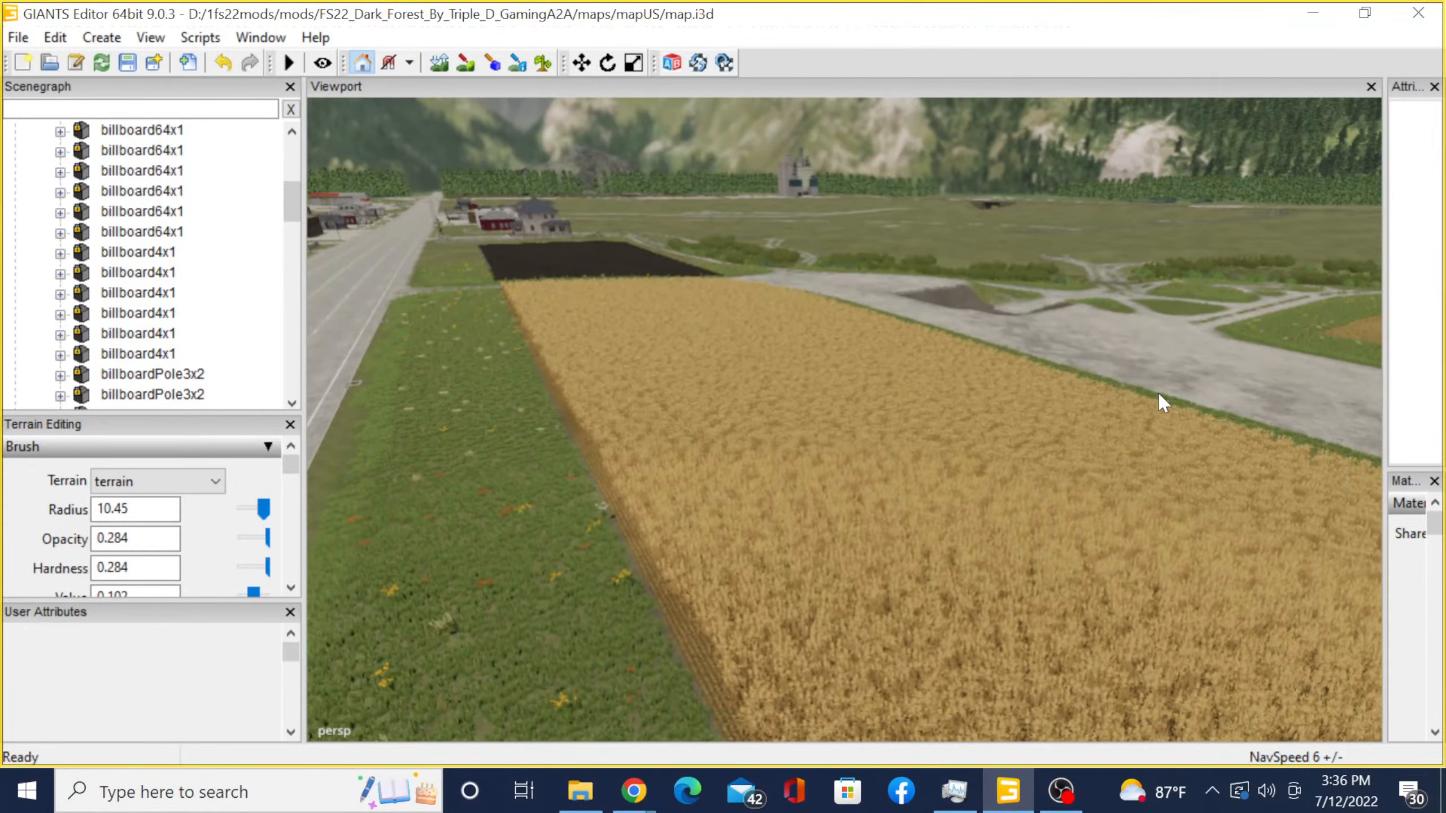
pyautogui.moveTo(1158, 391); pyautogui.dragTo(888, 471, button='right')
pyautogui.press('w')
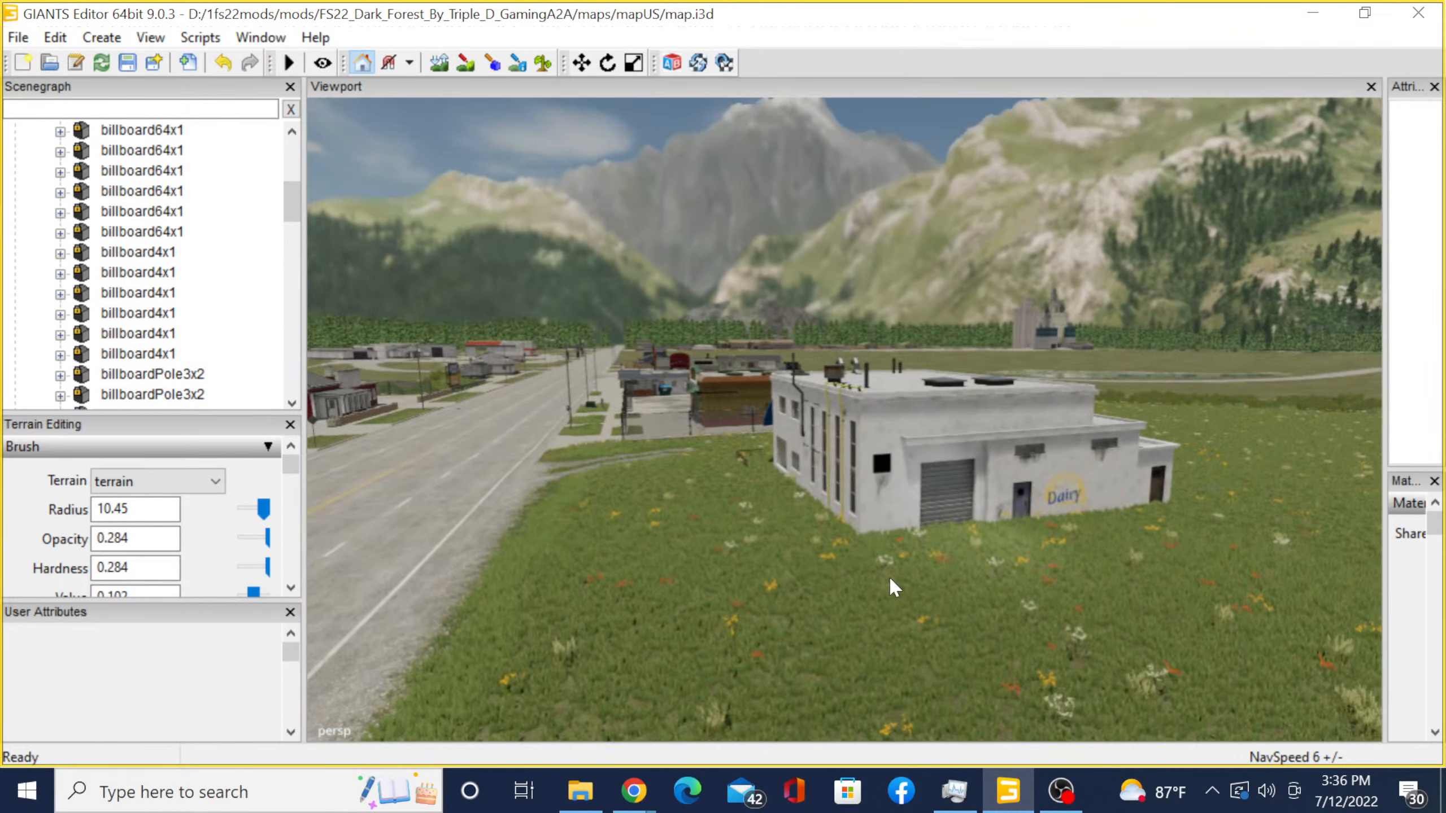
pyautogui.moveTo(759, 450); pyautogui.dragTo(880, 497, button='right')
# - Inspect the lumber yard's board stacks, its equipment and the gravel ground up close
pyautogui.moveTo(822, 429); pyautogui.dragTo(696, 464, button='right')
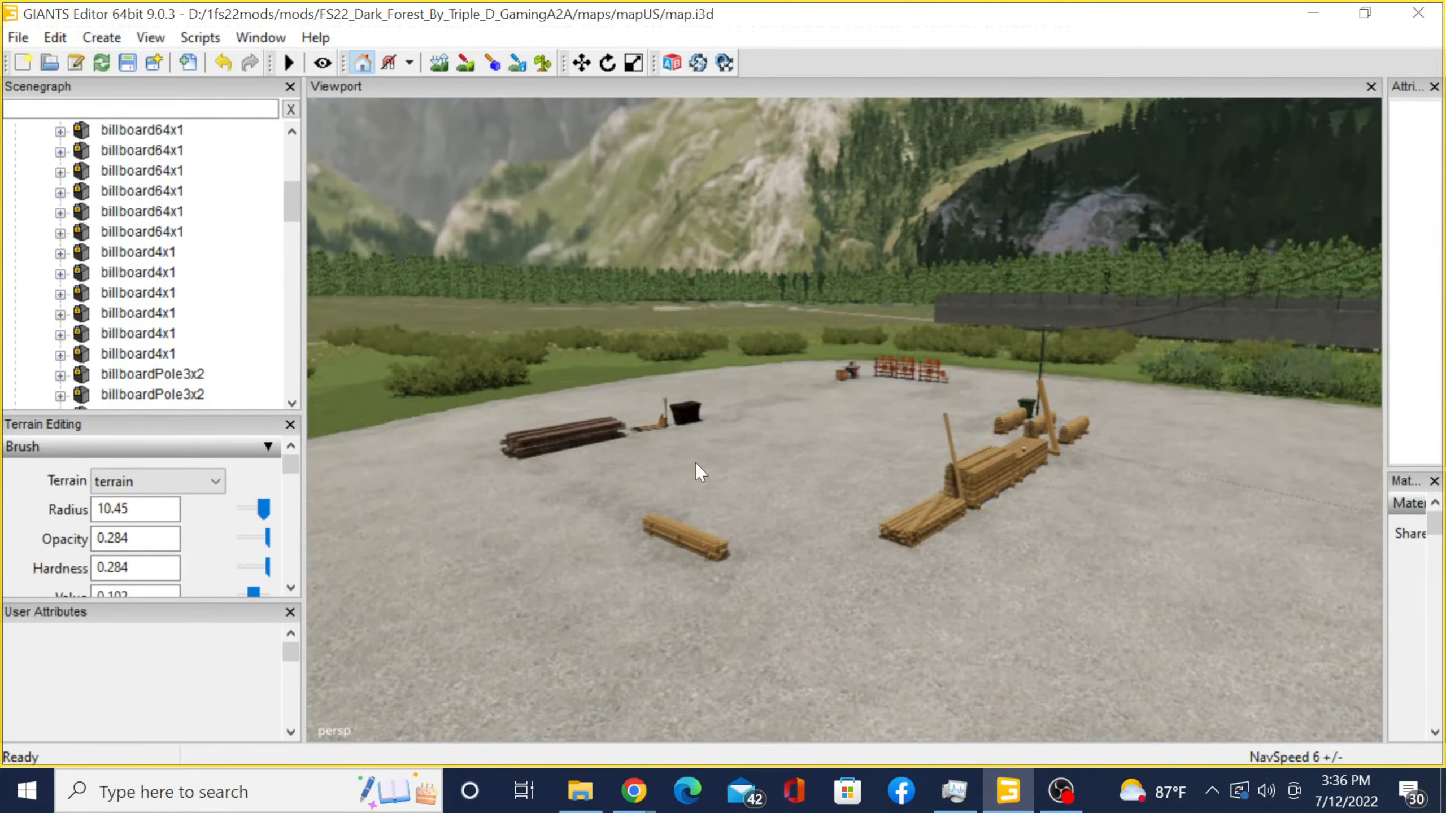
pyautogui.moveTo(787, 471)
pyautogui.mouseDown(button='right')
pyautogui.moveTo(883, 488)
pyautogui.moveTo(794, 469)
pyautogui.mouseUp(button='right')
pyautogui.keyDown('alt'); pyautogui.moveTo(795, 469); pyautogui.dragTo(775, 462); pyautogui.keyUp('alt')
pyautogui.scroll(4, 775, 463)
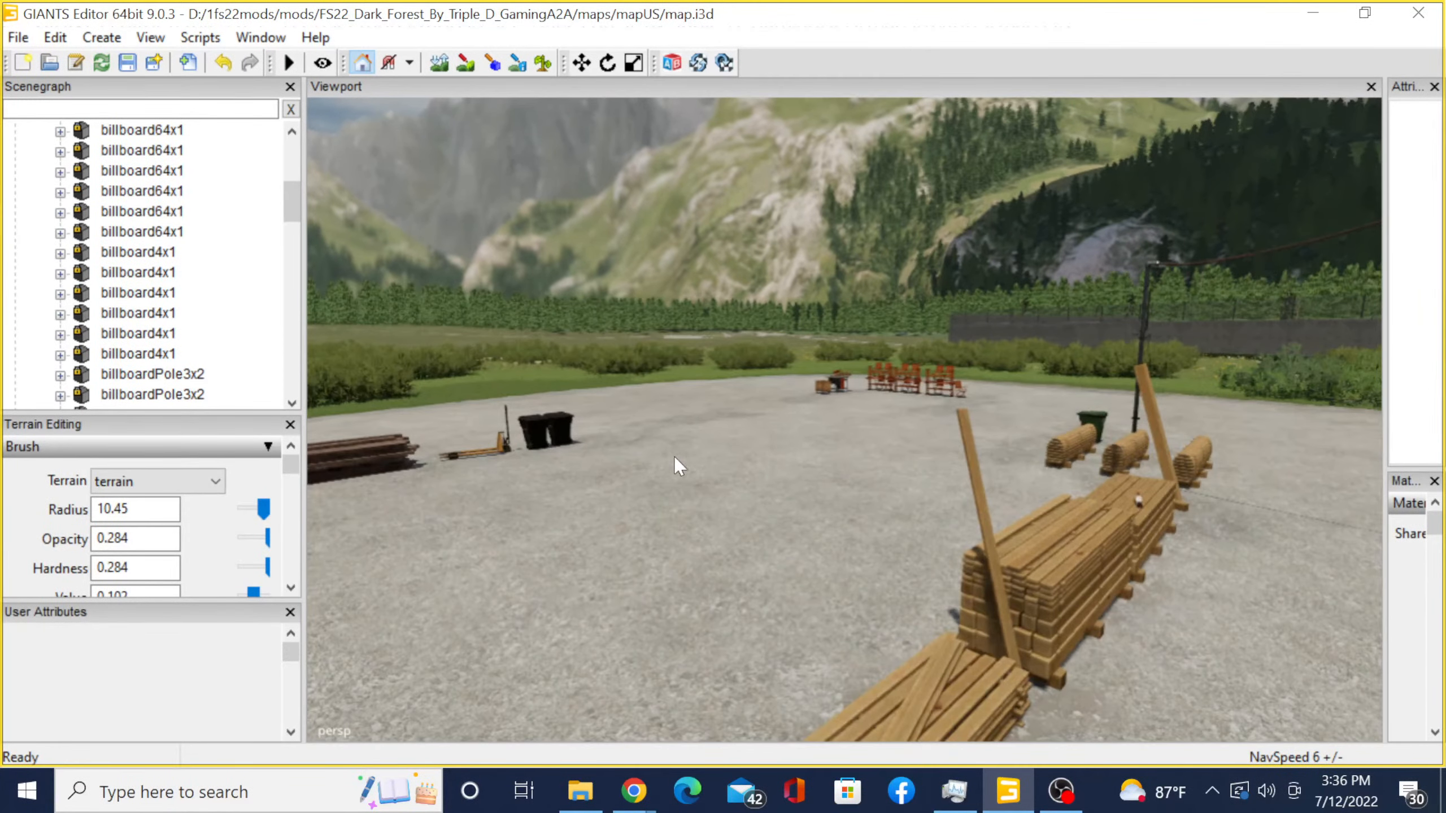
pyautogui.scroll(-4, 797, 495)
pyautogui.keyDown('alt'); pyautogui.moveTo(797, 494); pyautogui.dragTo(779, 464); pyautogui.keyUp('alt')
pyautogui.scroll(5, 967, 360)
pyautogui.scroll(-3, 888, 423)
pyautogui.scroll(4, 878, 423)
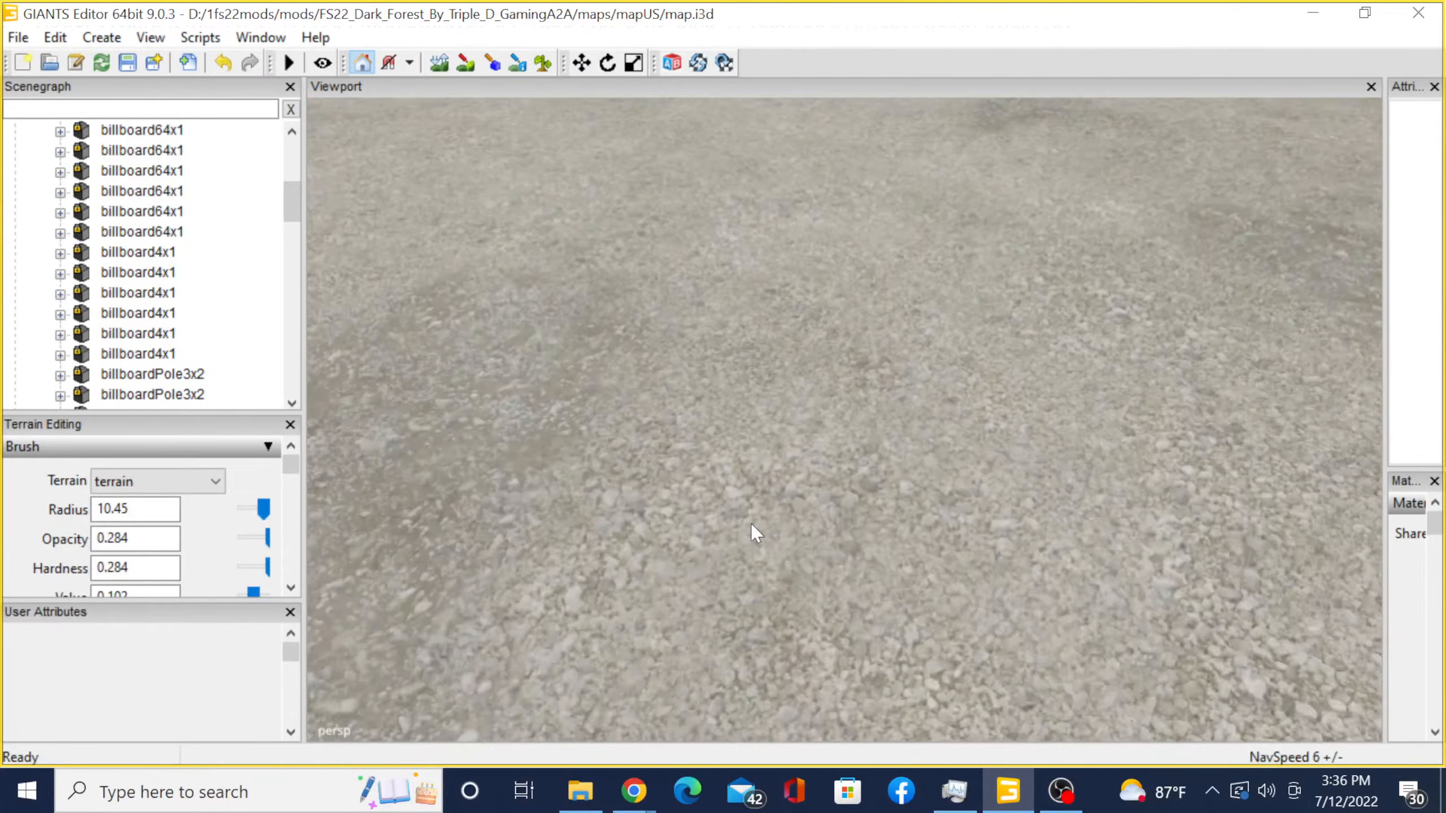
pyautogui.scroll(-5, 750, 525)
pyautogui.scroll(2, 721, 554)
# - Survey the railway bridge over the road and the town's houses along the main road
pyautogui.keyDown('alt'); pyautogui.moveTo(749, 590); pyautogui.dragTo(512, 433); pyautogui.keyUp('alt')
pyautogui.scroll(3, 566, 630)
pyautogui.scroll(2, 568, 636)
pyautogui.scroll(2, 516, 639)
pyautogui.scroll(5, 929, 483)
pyautogui.scroll(1, 1179, 541)
pyautogui.scroll(1, 513, 433)
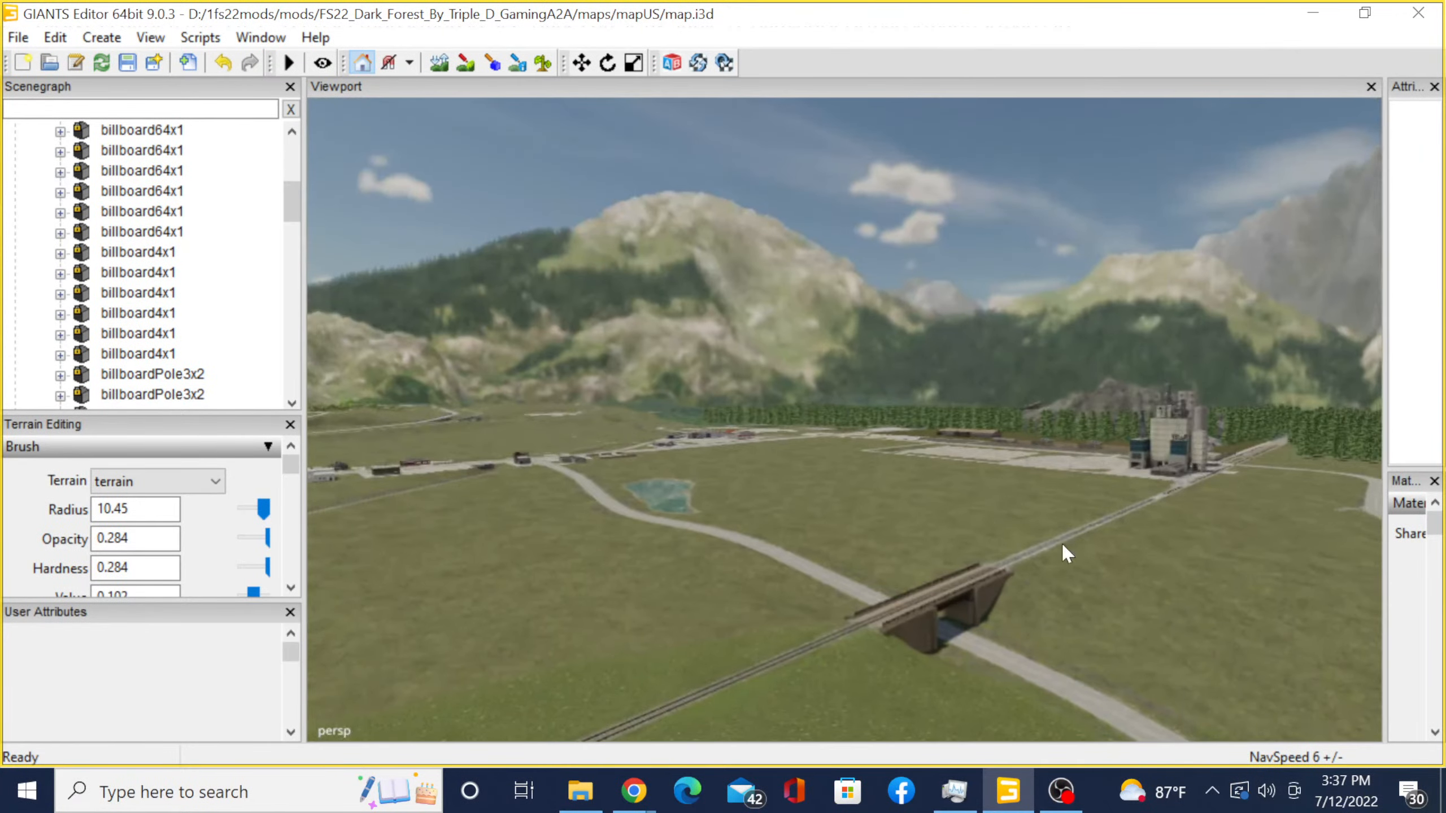
pyautogui.keyDown('alt'); pyautogui.moveTo(1061, 542); pyautogui.dragTo(319, 593); pyautogui.keyUp('alt')
pyautogui.scroll(4, 857, 512)
pyautogui.scroll(2, 985, 563)
pyautogui.scroll(4, 1077, 568)
pyautogui.scroll(2, 1141, 564)
pyautogui.scroll(3, 1103, 560)
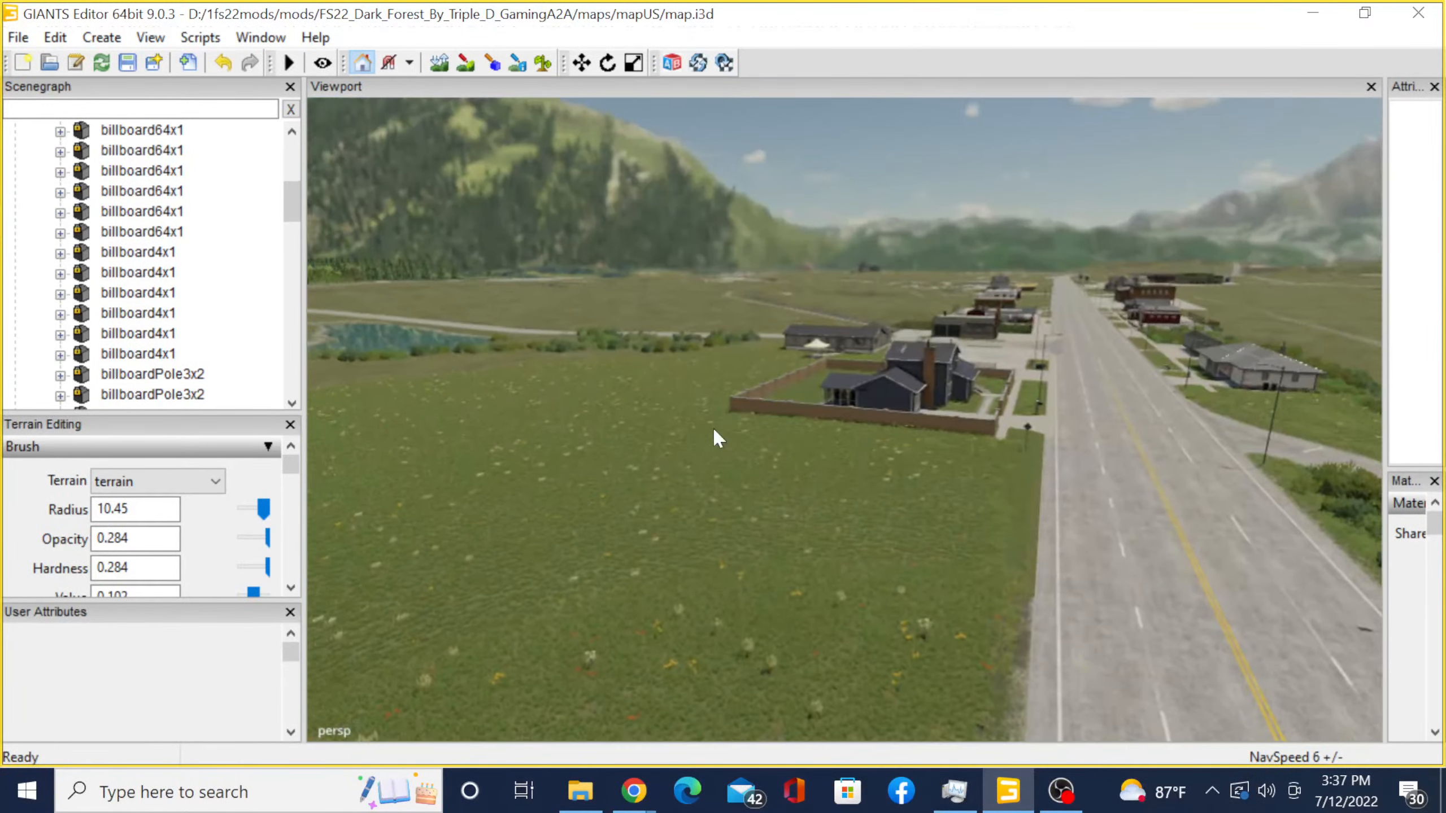
pyautogui.keyDown('alt'); pyautogui.moveTo(712, 427); pyautogui.dragTo(721, 490); pyautogui.keyUp('alt')
pyautogui.scroll(-6, 721, 490)
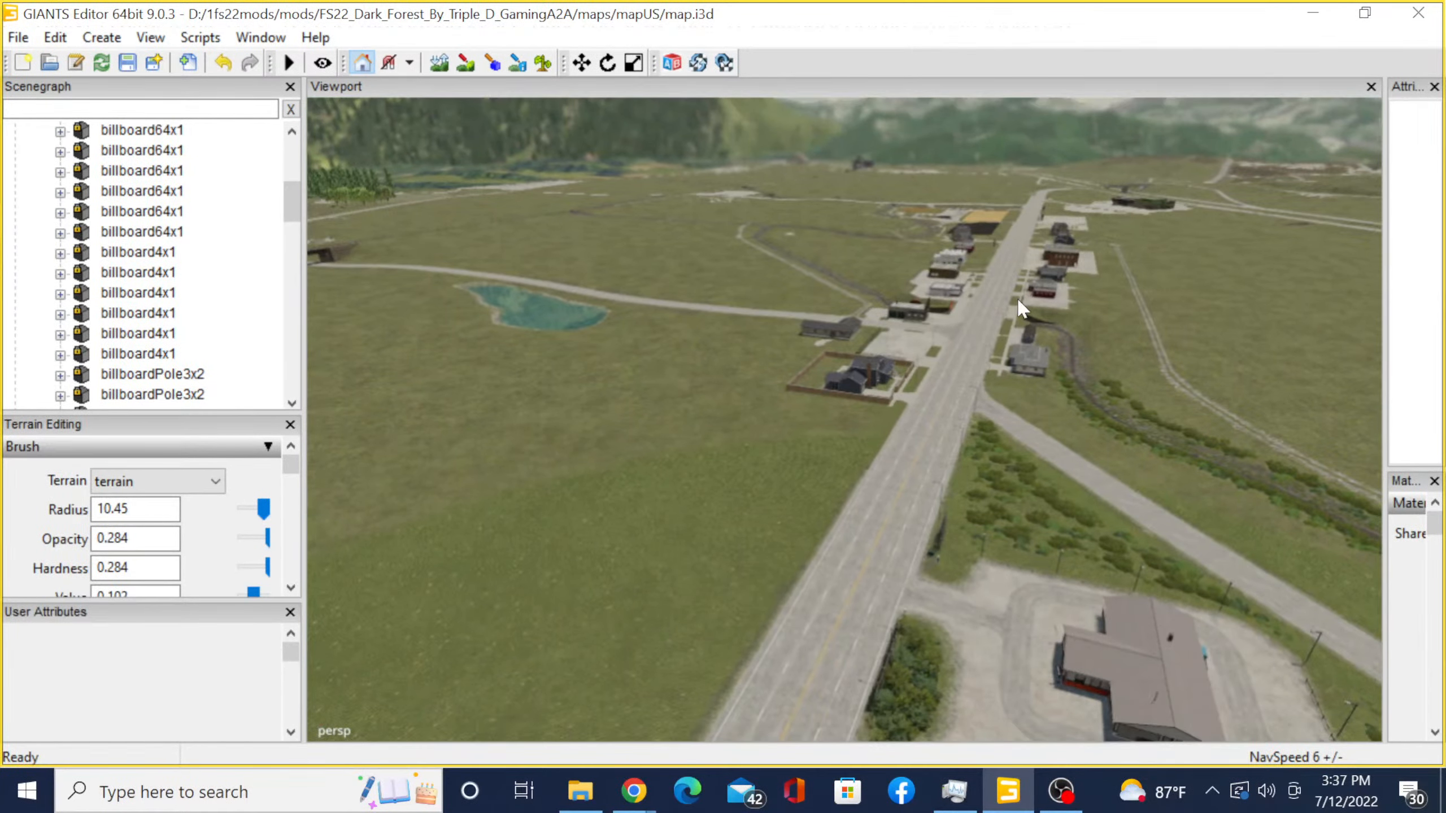
# - Survey the farm buildings across the main road and examine the front of the Clever Motors dealership
pyautogui.keyDown('alt'); pyautogui.moveTo(769, 488); pyautogui.dragTo(1071, 485); pyautogui.keyUp('alt')
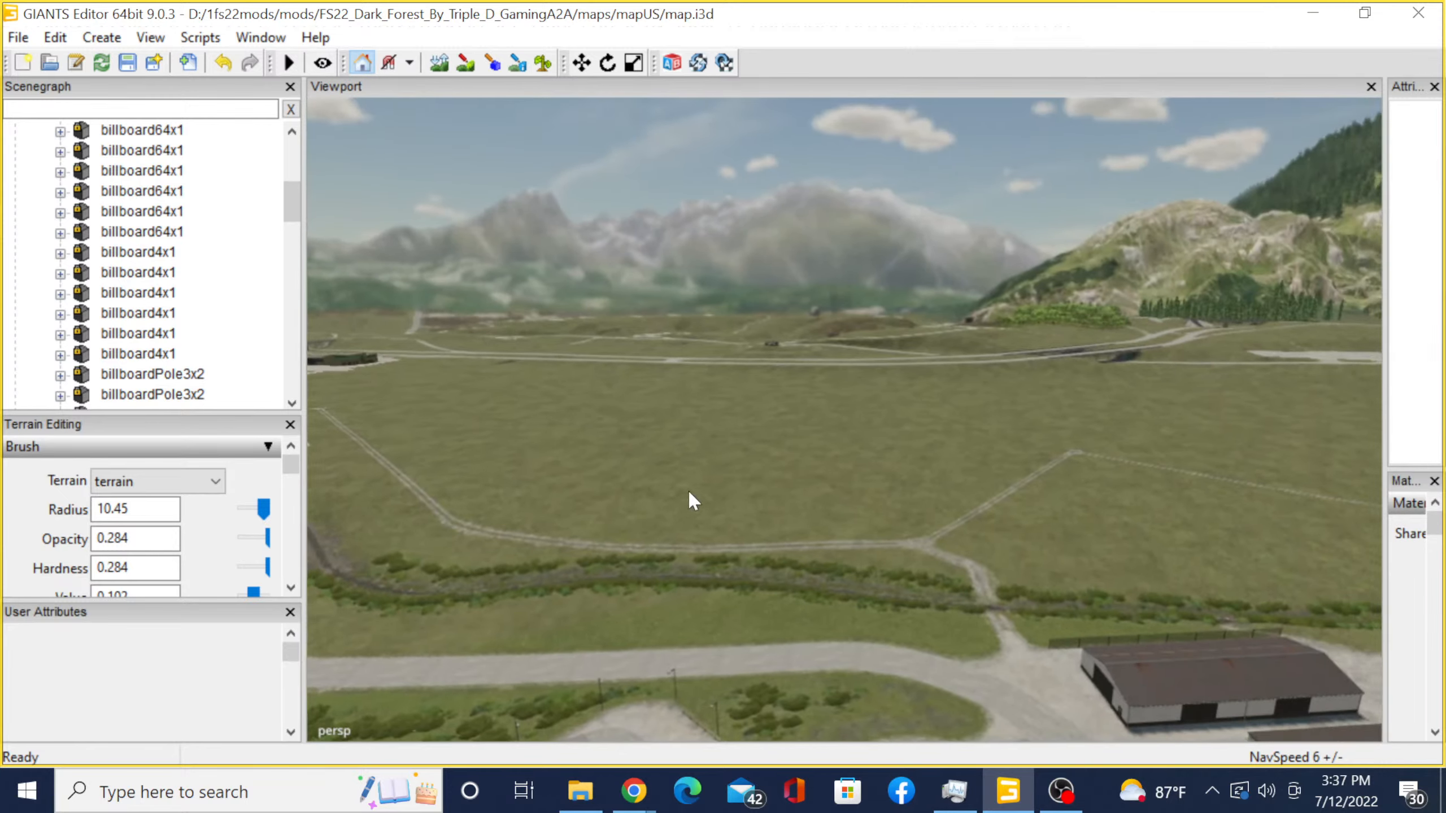
pyautogui.keyDown('alt'); pyautogui.moveTo(686, 488); pyautogui.dragTo(914, 606); pyautogui.keyUp('alt')
pyautogui.scroll(-4, 973, 565)
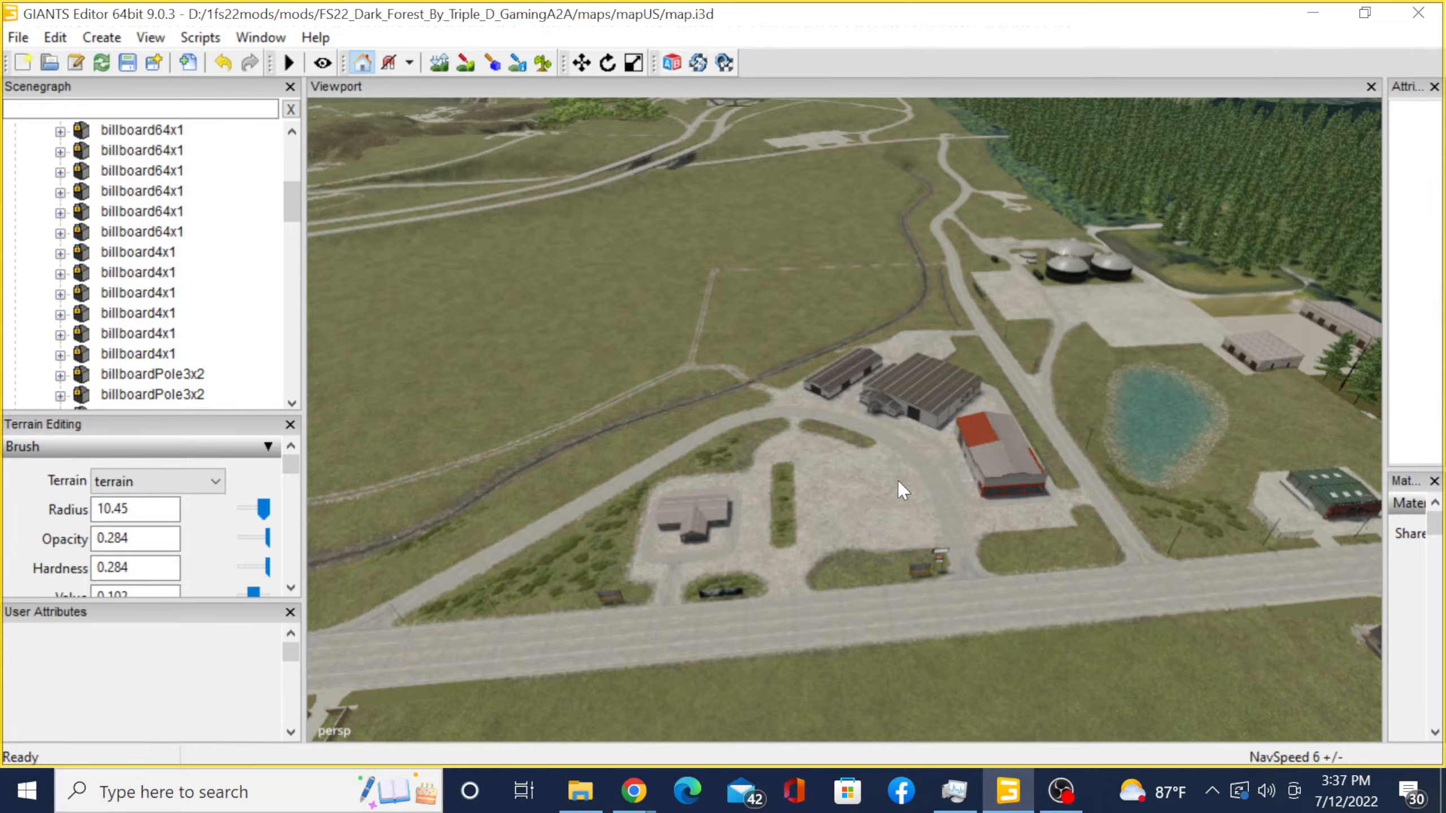
pyautogui.keyDown('alt'); pyautogui.moveTo(908, 445); pyautogui.dragTo(921, 337); pyautogui.keyUp('alt')
pyautogui.scroll(4, 929, 511)
pyautogui.scroll(2, 1159, 494)
pyautogui.scroll(6, 966, 392)
pyautogui.scroll(-8, 872, 413)
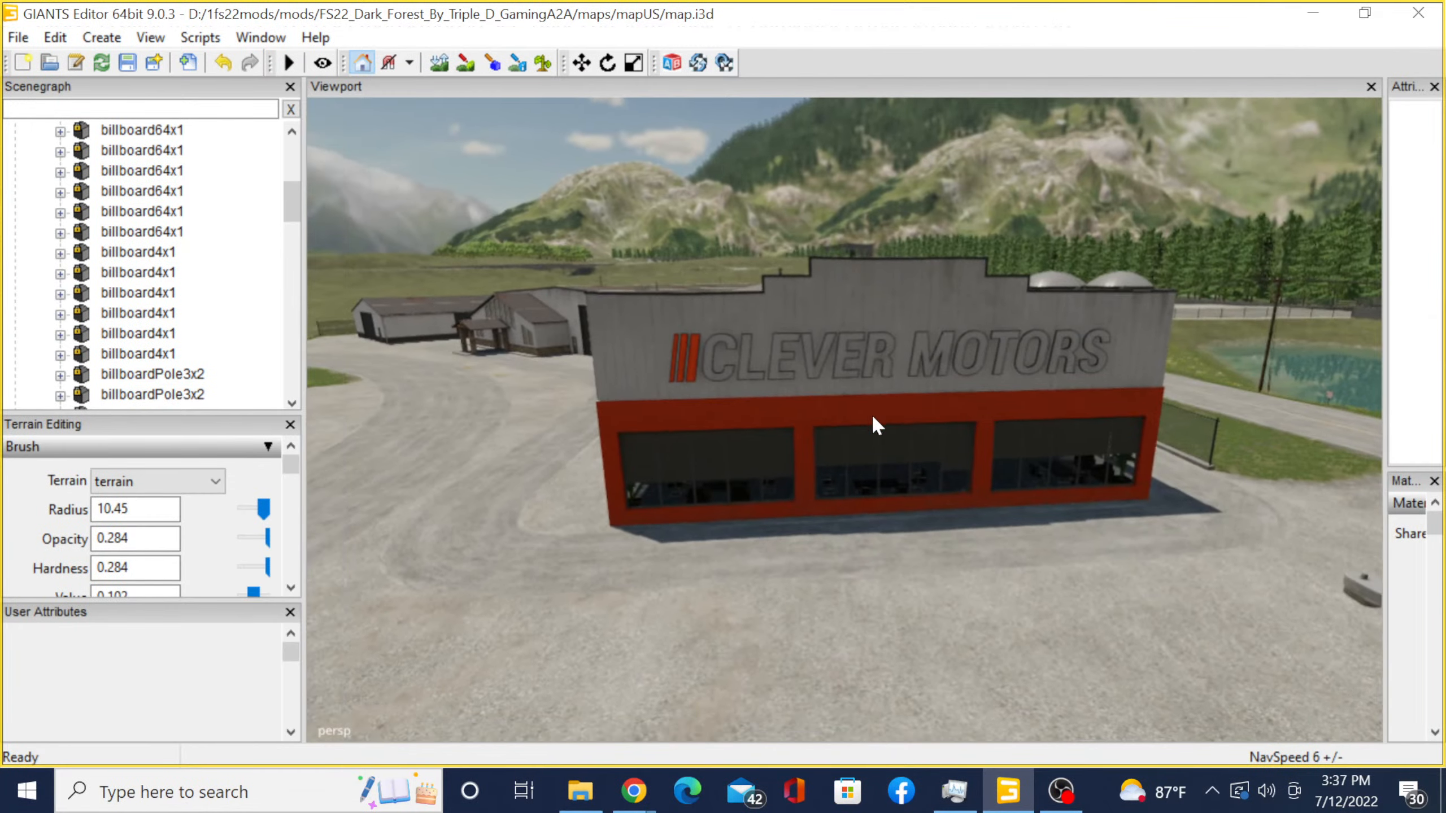
# - Follow the main road past the fire department and the roadside fields back toward the partly cleared meadow
pyautogui.keyDown('alt'); pyautogui.moveTo(872, 414); pyautogui.dragTo(643, 424); pyautogui.keyUp('alt')
pyautogui.scroll(5, 734, 442)
pyautogui.scroll(2, 884, 506)
pyautogui.scroll(4, 831, 434)
pyautogui.keyDown('alt'); pyautogui.moveTo(883, 506); pyautogui.dragTo(839, 468); pyautogui.keyUp('alt')
pyautogui.scroll(12, 831, 433)
pyautogui.scroll(15, 838, 468)
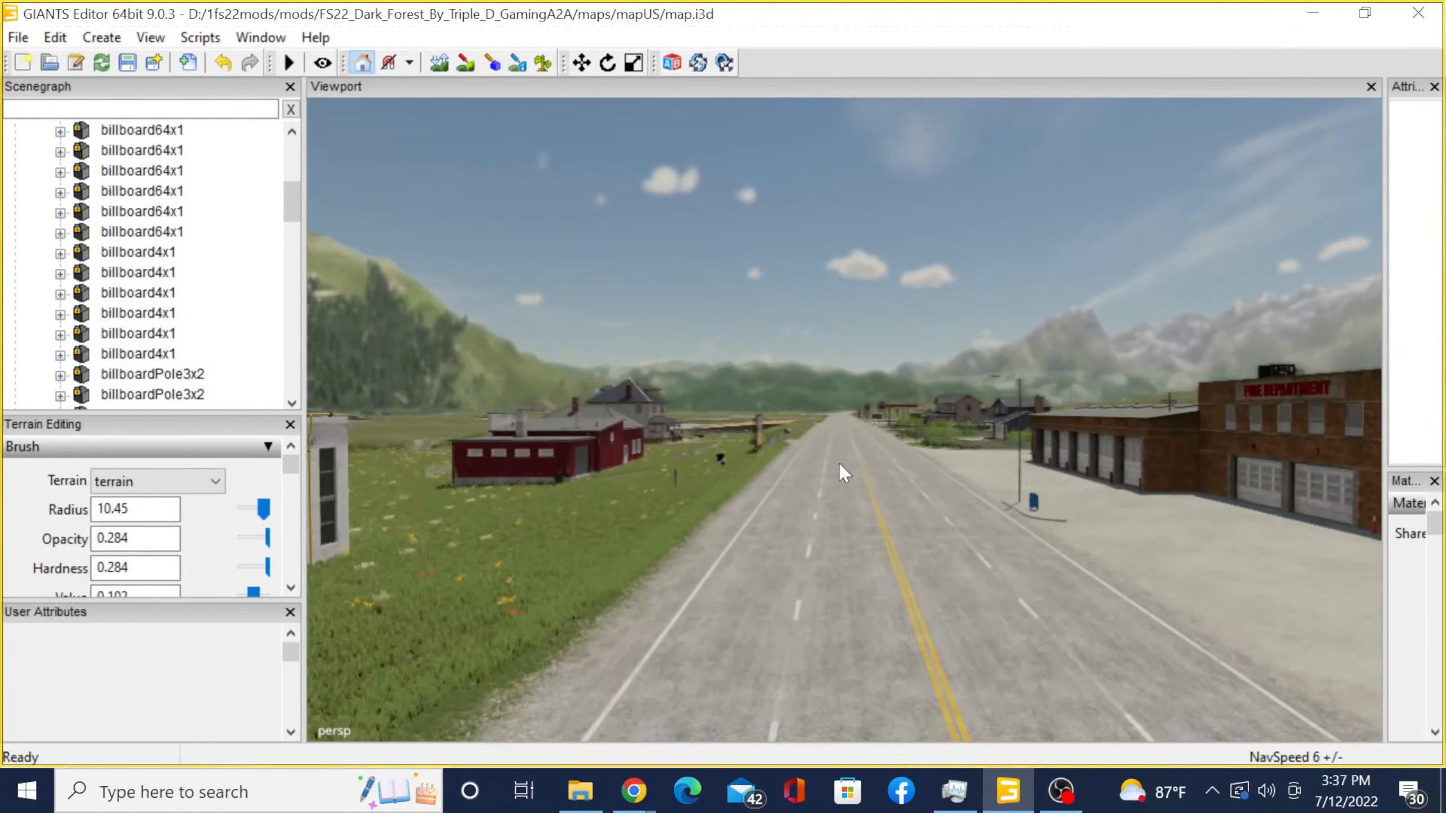
pyautogui.scroll(12, 834, 451)
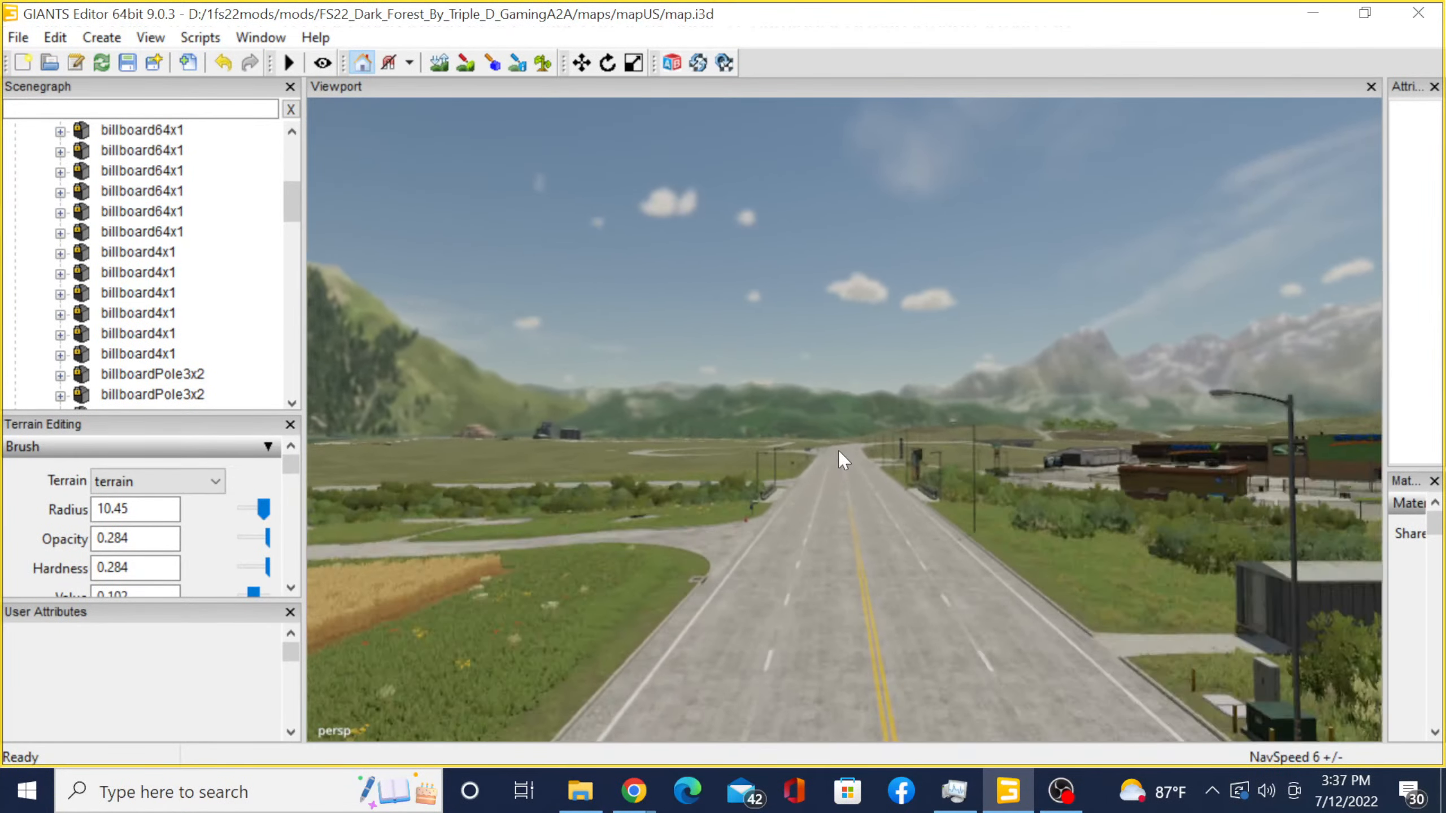
pyautogui.keyDown('alt'); pyautogui.moveTo(838, 449); pyautogui.dragTo(609, 97); pyautogui.keyUp('alt')
pyautogui.scroll(15, 878, 463)
pyautogui.scroll(15, 1015, 463)
# - Reactivate foliage painting and clear the bushes and grass on the meadow patch's gravel-path side
pyautogui.click(544, 62)
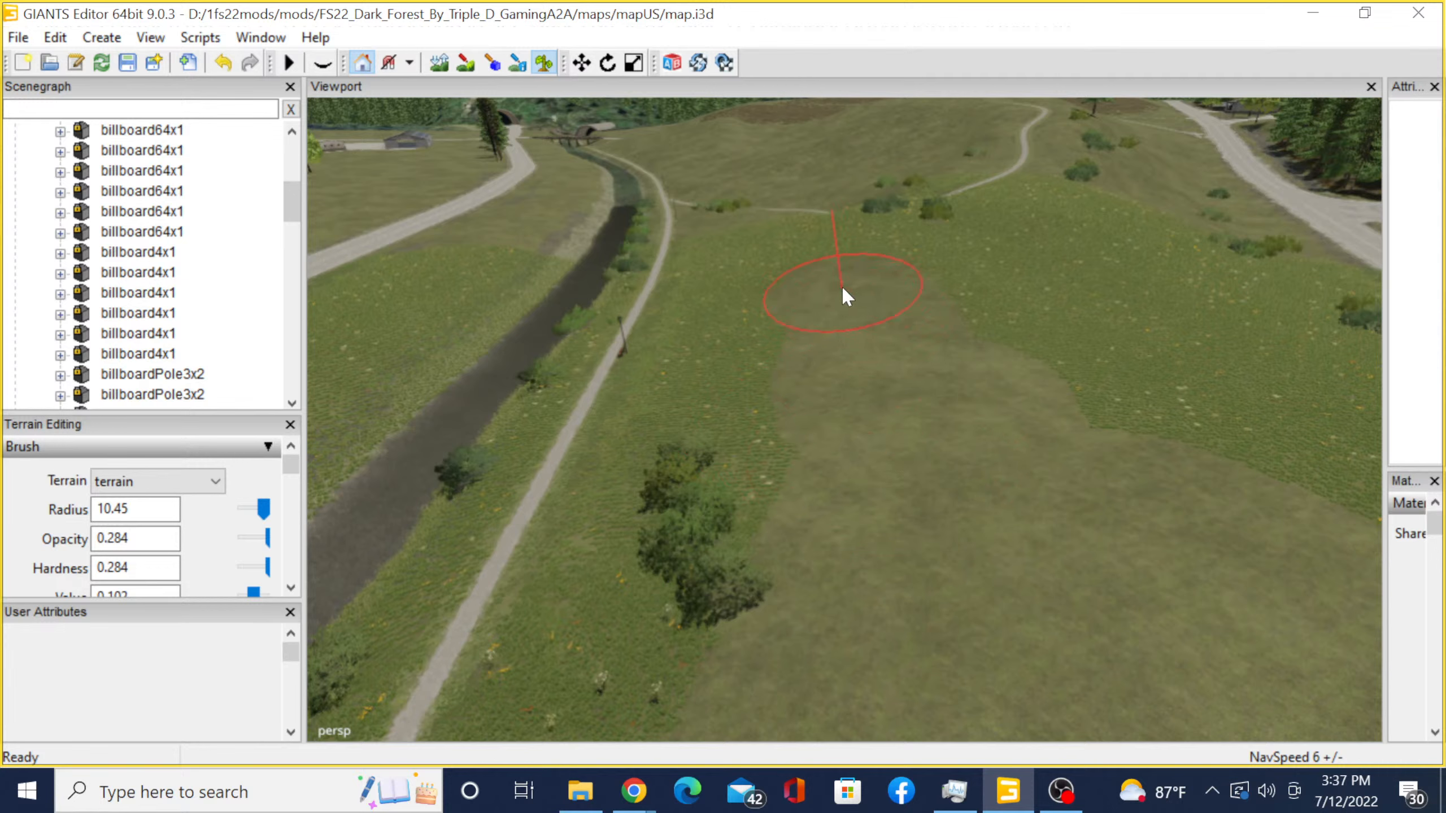
pyautogui.moveTo(805, 357); pyautogui.dragTo(860, 585)
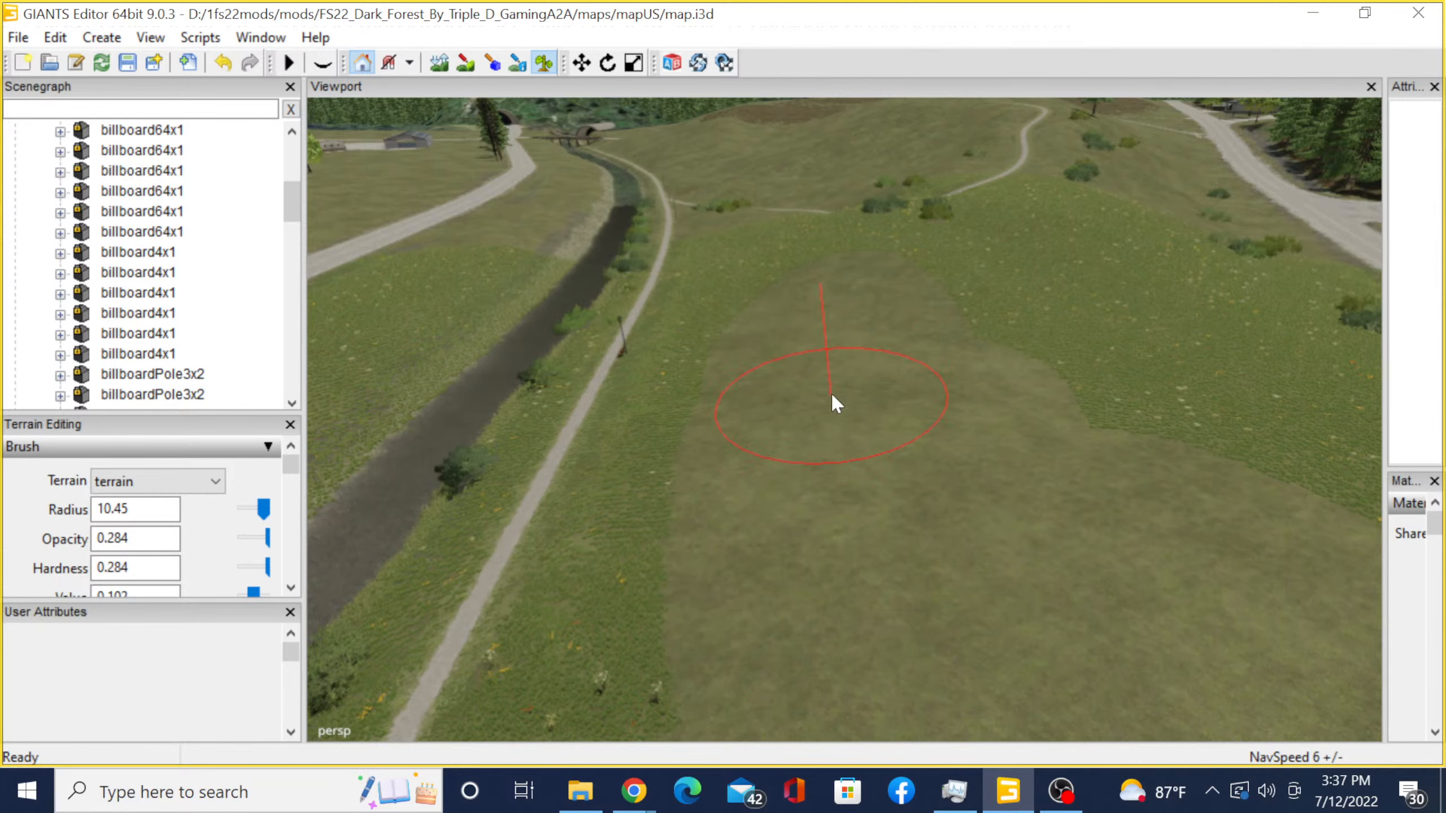
pyautogui.keyDown('alt'); pyautogui.moveTo(824, 391); pyautogui.dragTo(560, 471, button='right'); pyautogui.keyUp('alt')
pyautogui.moveTo(560, 470)
pyautogui.keyDown('alt'); pyautogui.mouseDown(button='middle')
pyautogui.moveTo(743, 634)
pyautogui.moveTo(984, 10)
pyautogui.mouseUp(button='middle'); pyautogui.keyUp('alt')
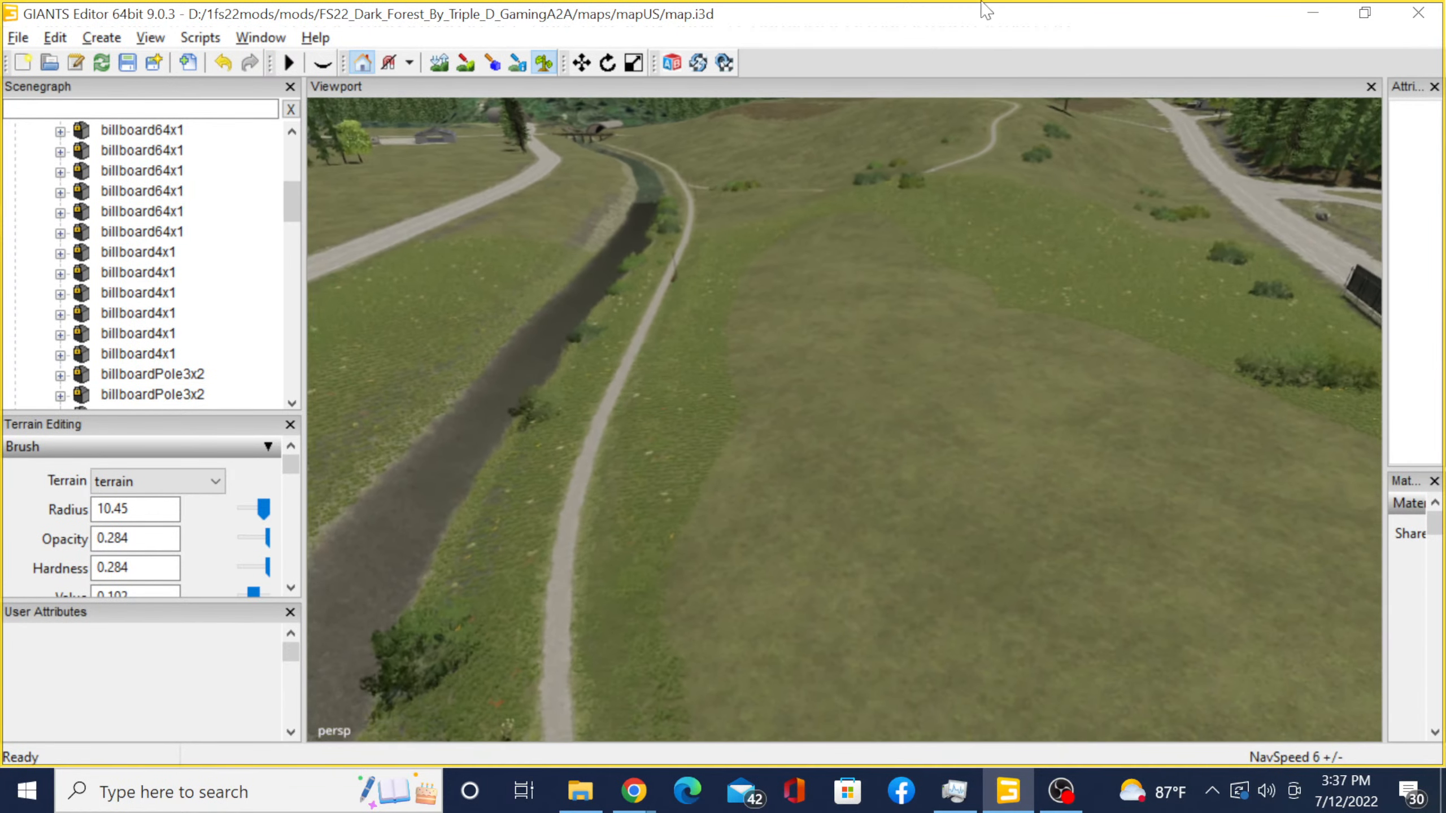
pyautogui.keyDown('alt'); pyautogui.moveTo(869, 305); pyautogui.dragTo(967, 333, button='middle'); pyautogui.keyUp('alt')
pyautogui.keyDown('alt'); pyautogui.moveTo(967, 333); pyautogui.dragTo(1263, 336, button='right'); pyautogui.keyUp('alt')
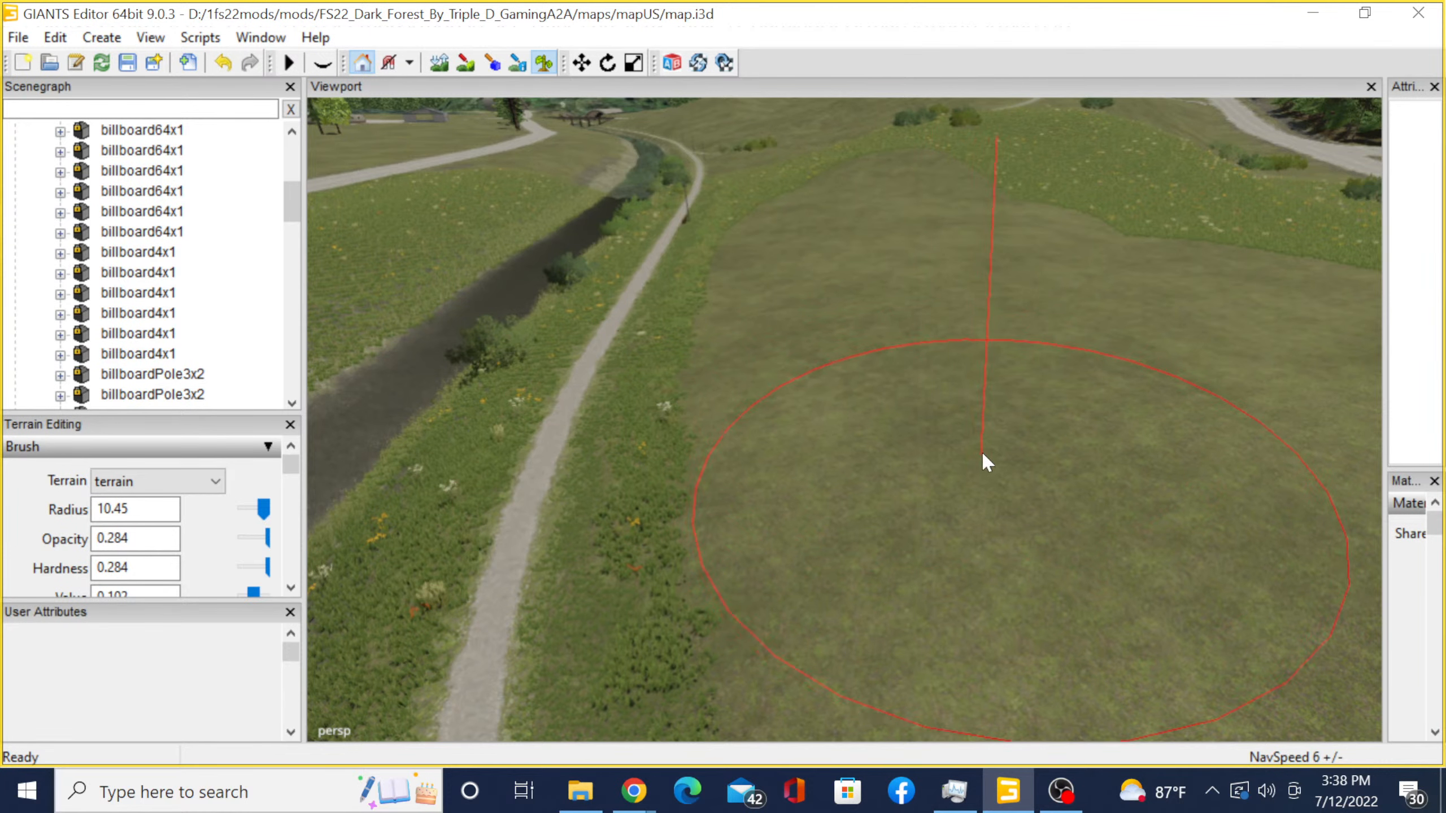
# - Survey the roadside forest, the road bridge, the hilltop houses and the dark undergrowth beside the stream
pyautogui.moveTo(820, 507)
pyautogui.keyDown('alt'); pyautogui.mouseDown()
pyautogui.moveTo(984, 483)
pyautogui.moveTo(814, 445)
pyautogui.moveTo(713, 559)
pyautogui.moveTo(994, 468)
pyautogui.moveTo(810, 447)
pyautogui.moveTo(814, 426)
pyautogui.mouseUp(); pyautogui.keyUp('alt')
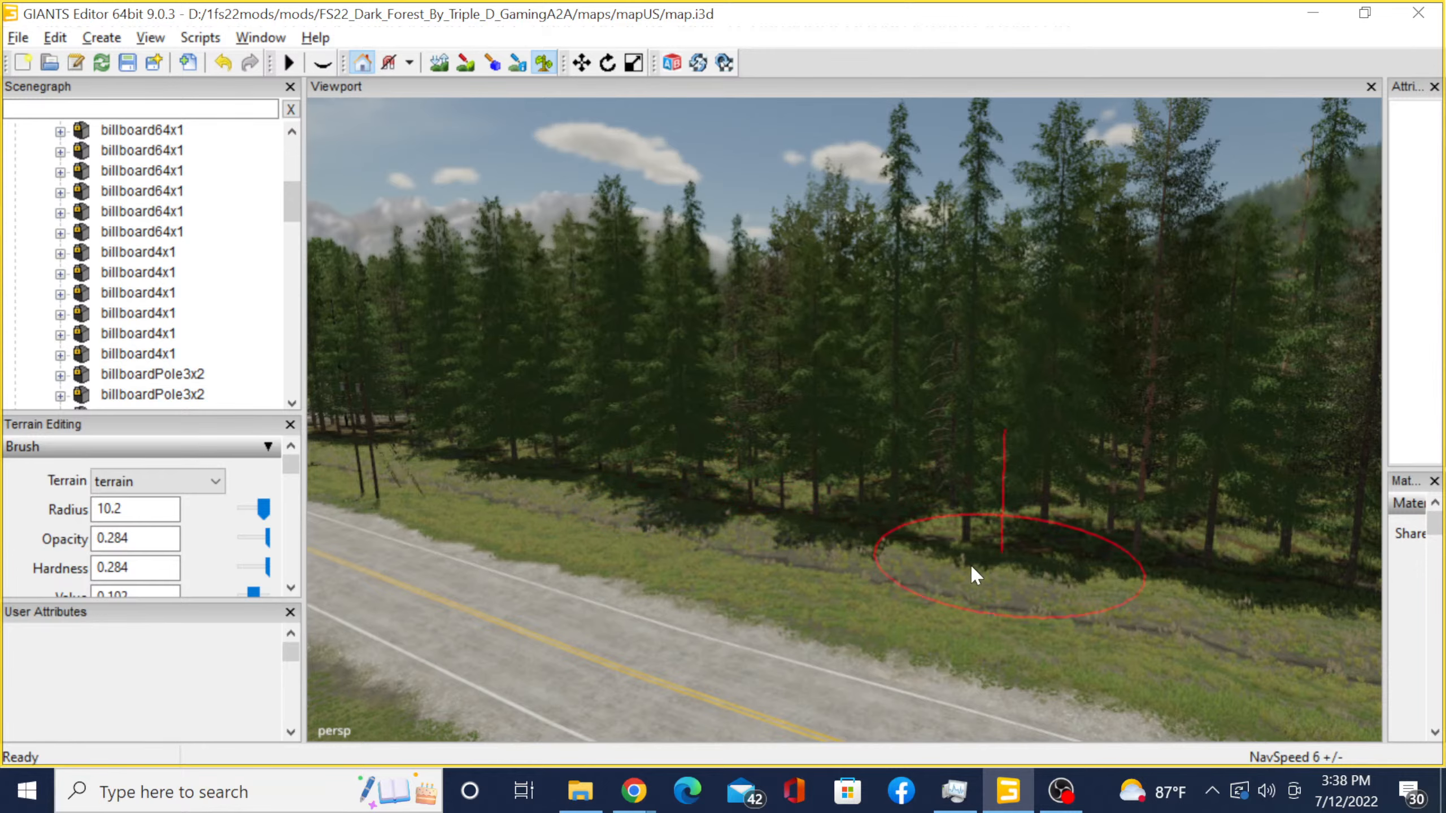
pyautogui.keyDown('alt'); pyautogui.moveTo(972, 574); pyautogui.dragTo(710, 604); pyautogui.keyUp('alt')
pyautogui.moveTo(946, 495)
pyautogui.keyDown('alt'); pyautogui.mouseDown()
pyautogui.moveTo(287, 452)
pyautogui.moveTo(156, 427)
pyautogui.mouseUp(); pyautogui.keyUp('alt')
pyautogui.keyDown('alt'); pyautogui.moveTo(1036, 569); pyautogui.dragTo(769, 547); pyautogui.keyUp('alt')
pyautogui.scroll(8, 1130, 534)
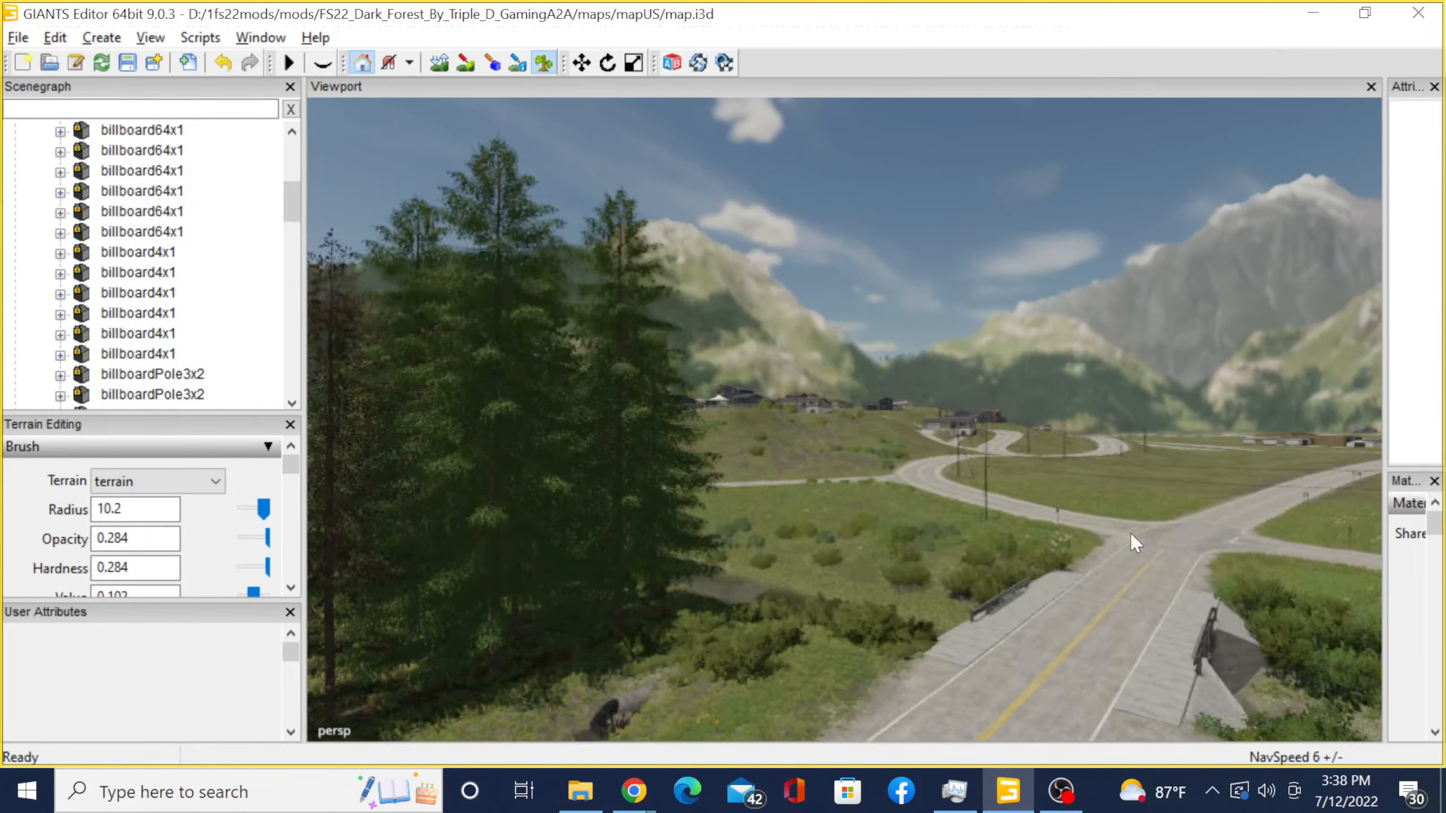
pyautogui.scroll(4, 1057, 448)
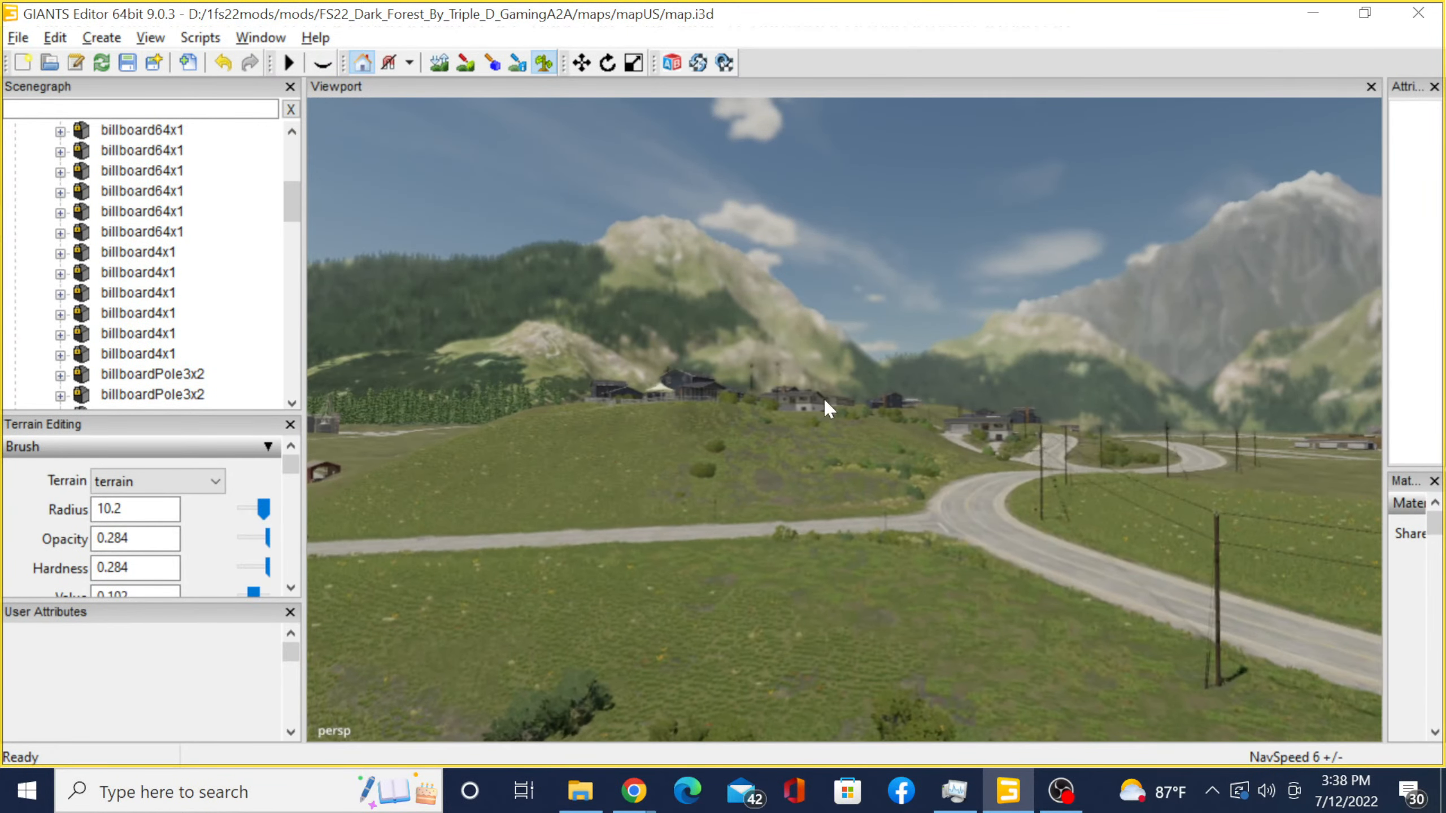
pyautogui.moveTo(822, 397)
pyautogui.keyDown('alt'); pyautogui.mouseDown()
pyautogui.moveTo(587, 513)
pyautogui.moveTo(606, 552)
pyautogui.moveTo(495, 589)
pyautogui.mouseUp(); pyautogui.keyUp('alt')
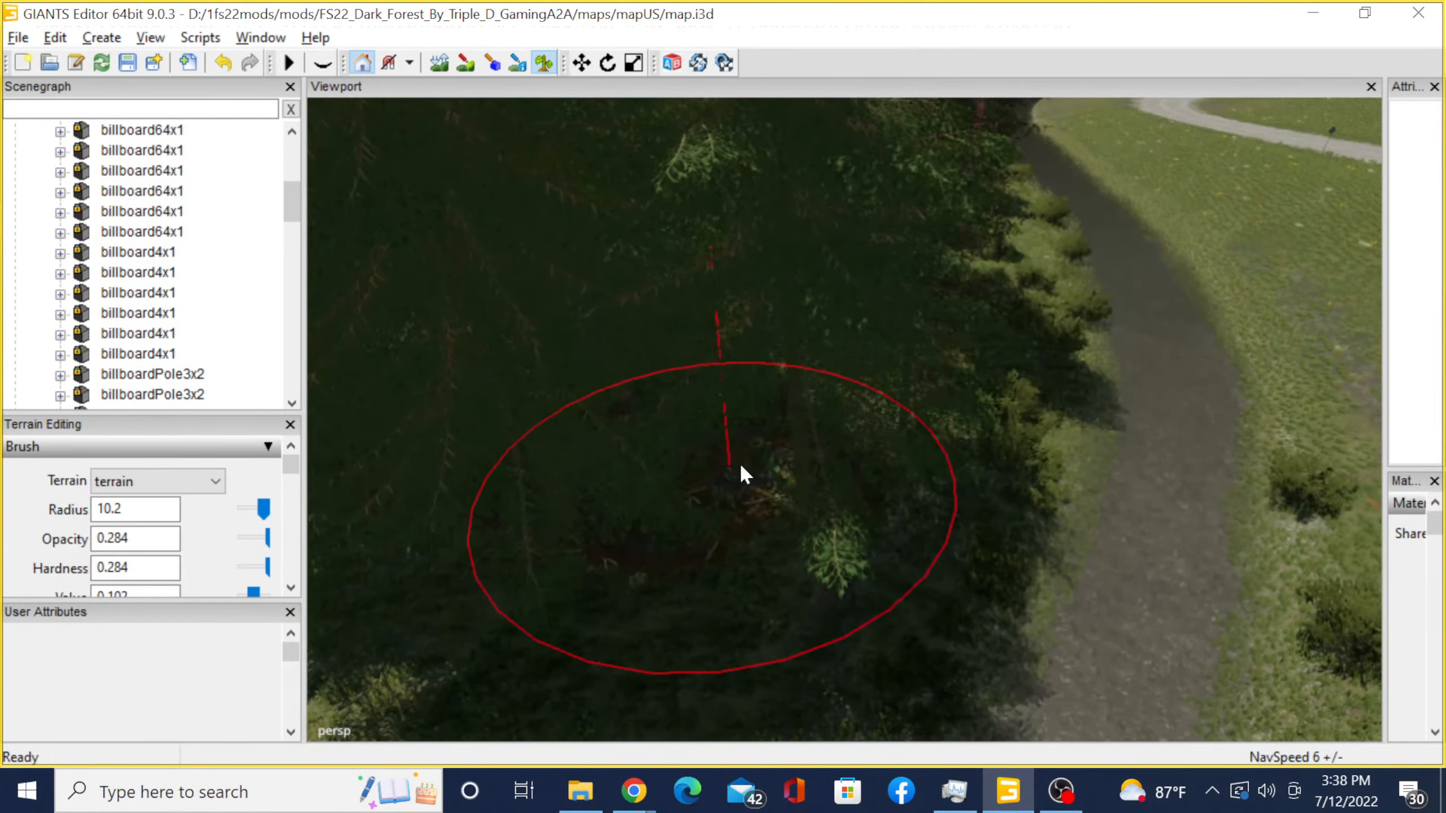
pyautogui.keyDown('alt'); pyautogui.moveTo(739, 462); pyautogui.dragTo(1264, 326); pyautogui.keyUp('alt')
pyautogui.moveTo(1036, 407)
pyautogui.keyDown('alt'); pyautogui.mouseDown()
pyautogui.moveTo(522, 472)
pyautogui.moveTo(1283, 447)
pyautogui.mouseUp(); pyautogui.keyUp('alt')
# - Widen the cleared meadow patch toward the roadside billboard, removing the grass in front of it
pyautogui.keyDown('alt'); pyautogui.moveTo(767, 475); pyautogui.dragTo(1443, 398, button='right'); pyautogui.keyUp('alt')
pyautogui.keyDown('alt'); pyautogui.moveTo(967, 479); pyautogui.dragTo(1198, 610); pyautogui.keyUp('alt')
pyautogui.keyDown('alt'); pyautogui.moveTo(923, 418); pyautogui.dragTo(581, 223, button='middle'); pyautogui.keyUp('alt')
pyautogui.moveTo(635, 394)
pyautogui.mouseDown()
pyautogui.moveTo(581, 291)
pyautogui.moveTo(790, 375)
pyautogui.moveTo(834, 495)
pyautogui.moveTo(921, 332)
pyautogui.mouseUp()
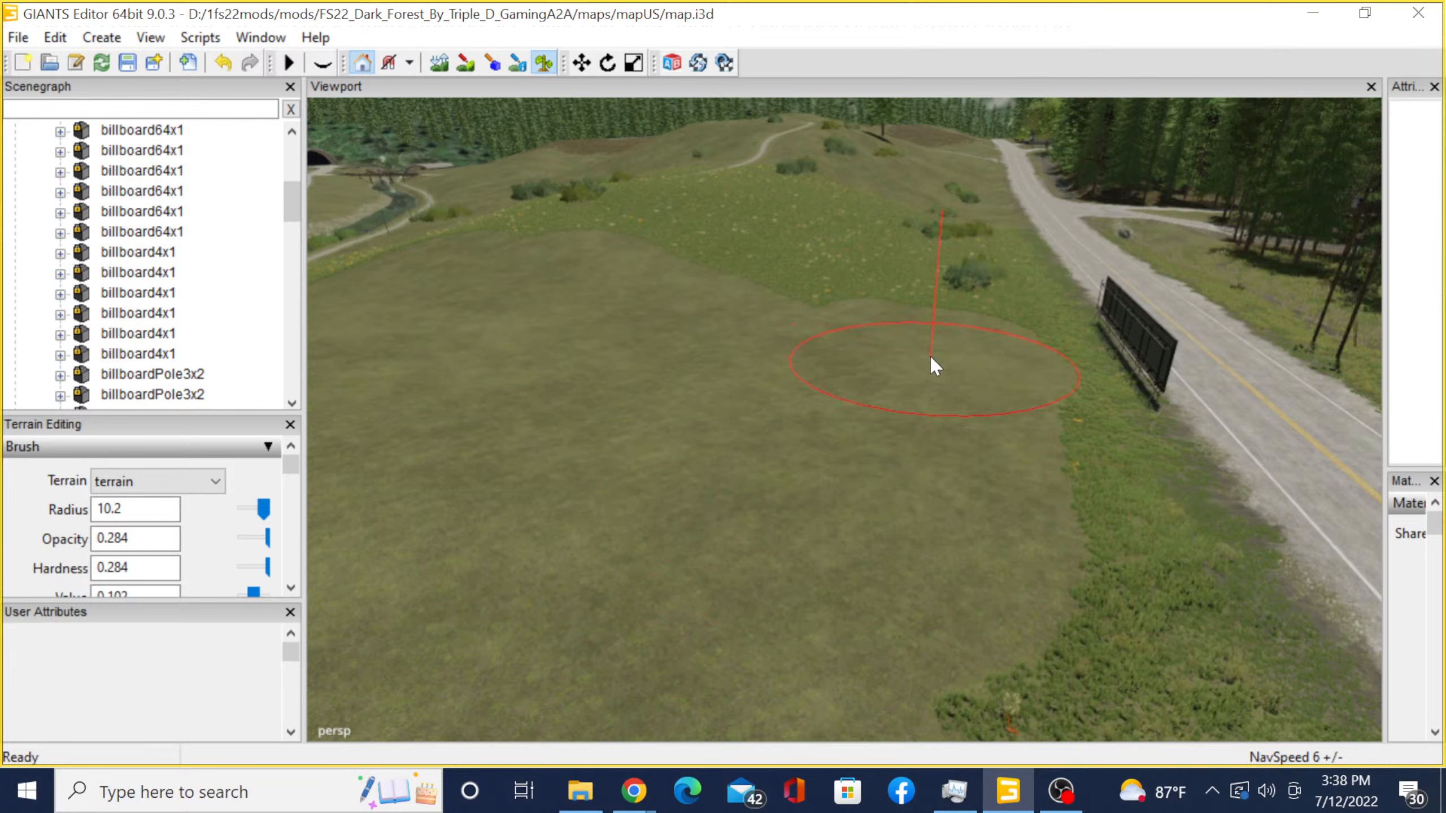
pyautogui.moveTo(923, 389); pyautogui.dragTo(882, 482)
# - Clear the remaining strip of tall vegetation along the patch's road side, down the meadow from the billboard
pyautogui.keyDown('alt'); pyautogui.moveTo(700, 472); pyautogui.dragTo(854, 467, button='right'); pyautogui.keyUp('alt')
pyautogui.moveTo(854, 467)
pyautogui.keyDown('alt'); pyautogui.mouseDown(button='middle')
pyautogui.moveTo(749, 314)
pyautogui.moveTo(557, 221)
pyautogui.mouseUp(button='middle'); pyautogui.keyUp('alt')
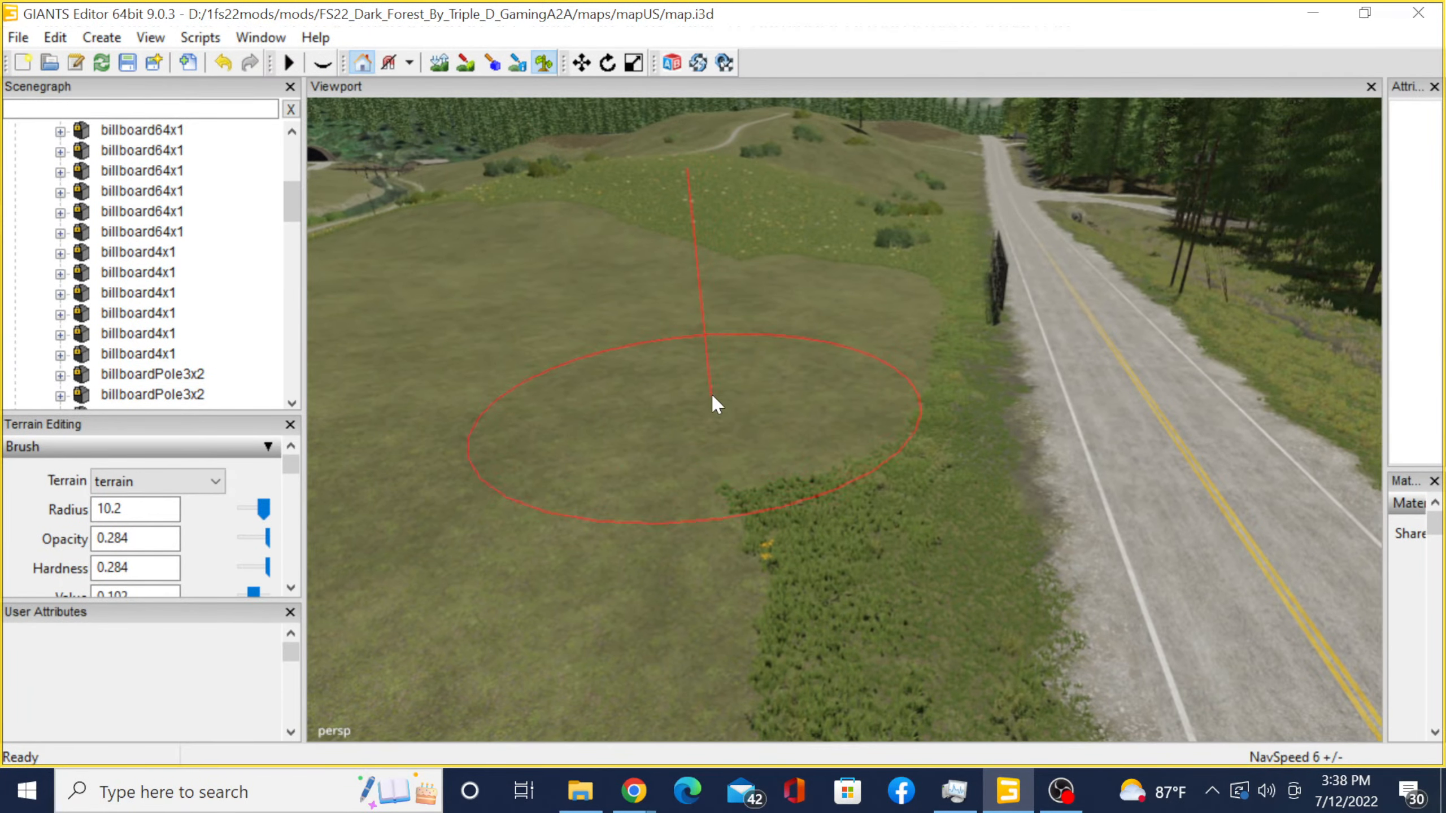
pyautogui.moveTo(712, 397); pyautogui.dragTo(610, 487)
pyautogui.keyDown('alt'); pyautogui.moveTo(610, 487); pyautogui.dragTo(713, 478, button='right'); pyautogui.keyUp('alt')
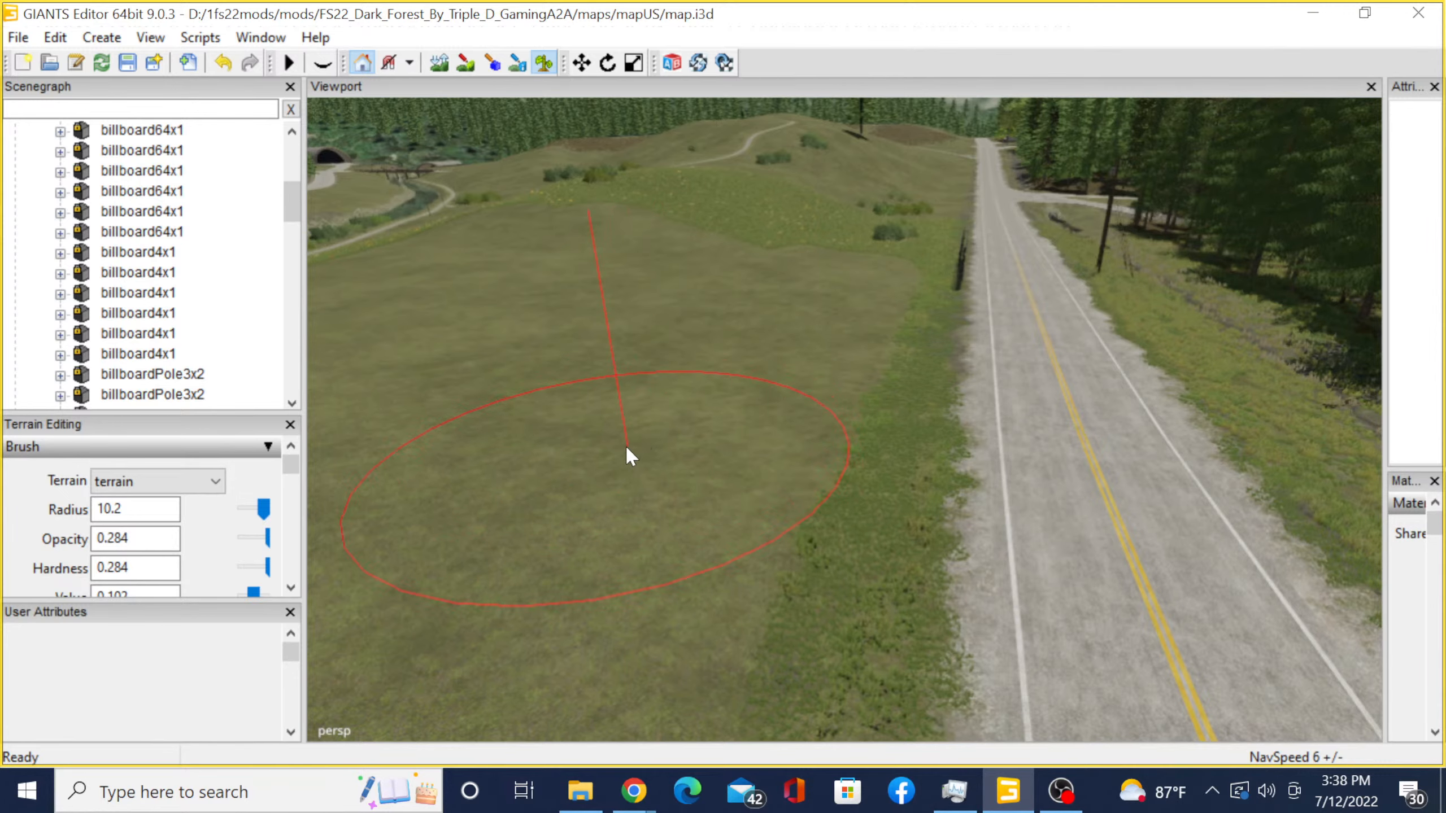
pyautogui.keyDown('alt'); pyautogui.moveTo(687, 273); pyautogui.dragTo(524, 775, button='middle'); pyautogui.keyUp('alt')
pyautogui.keyDown('alt'); pyautogui.moveTo(524, 775); pyautogui.dragTo(1109, 363, button='right'); pyautogui.keyUp('alt')
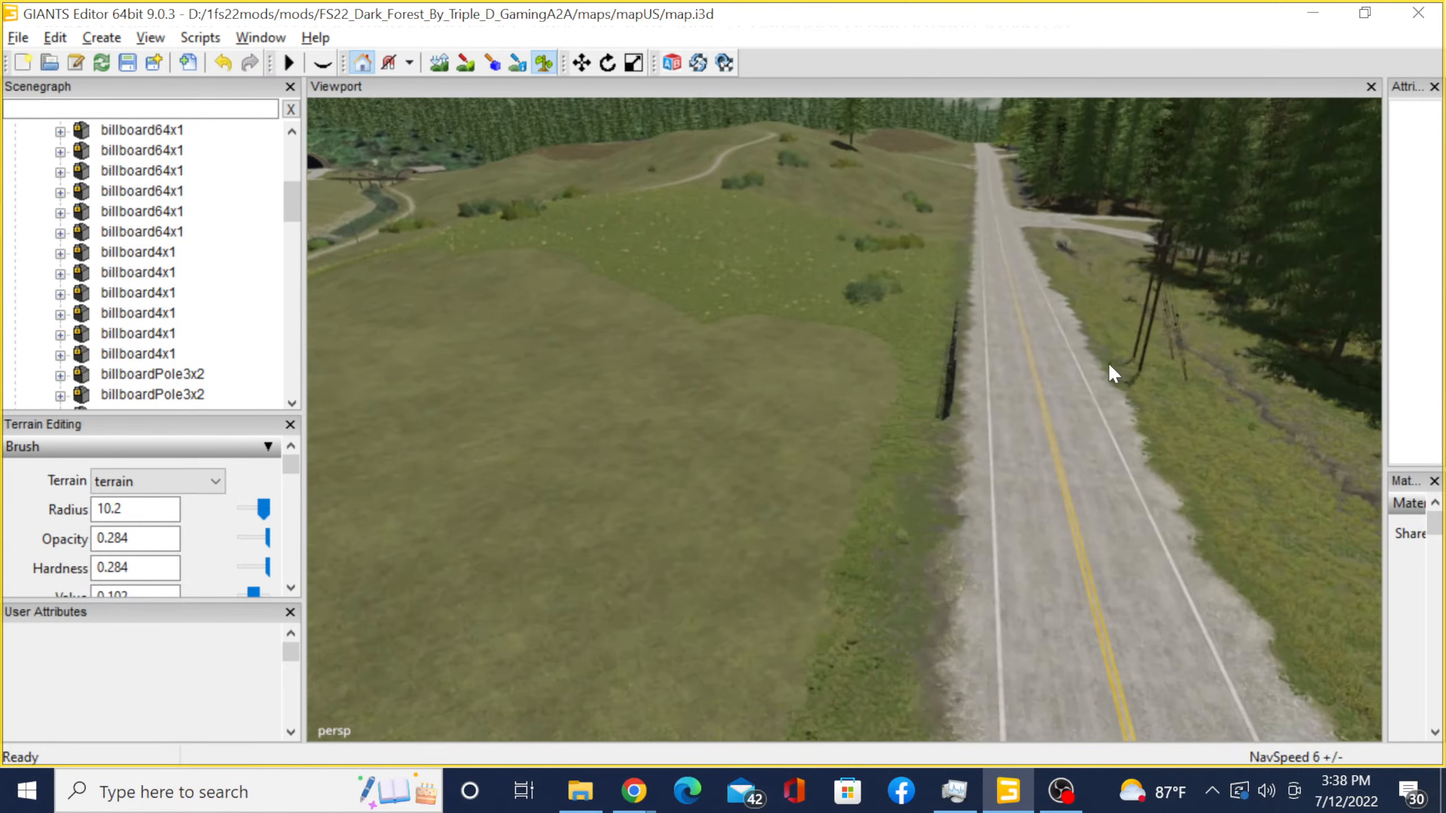
# - Extend the cleared area up the meadow past the billboard toward the winding path on the hill
pyautogui.scroll(4, 782, 348)
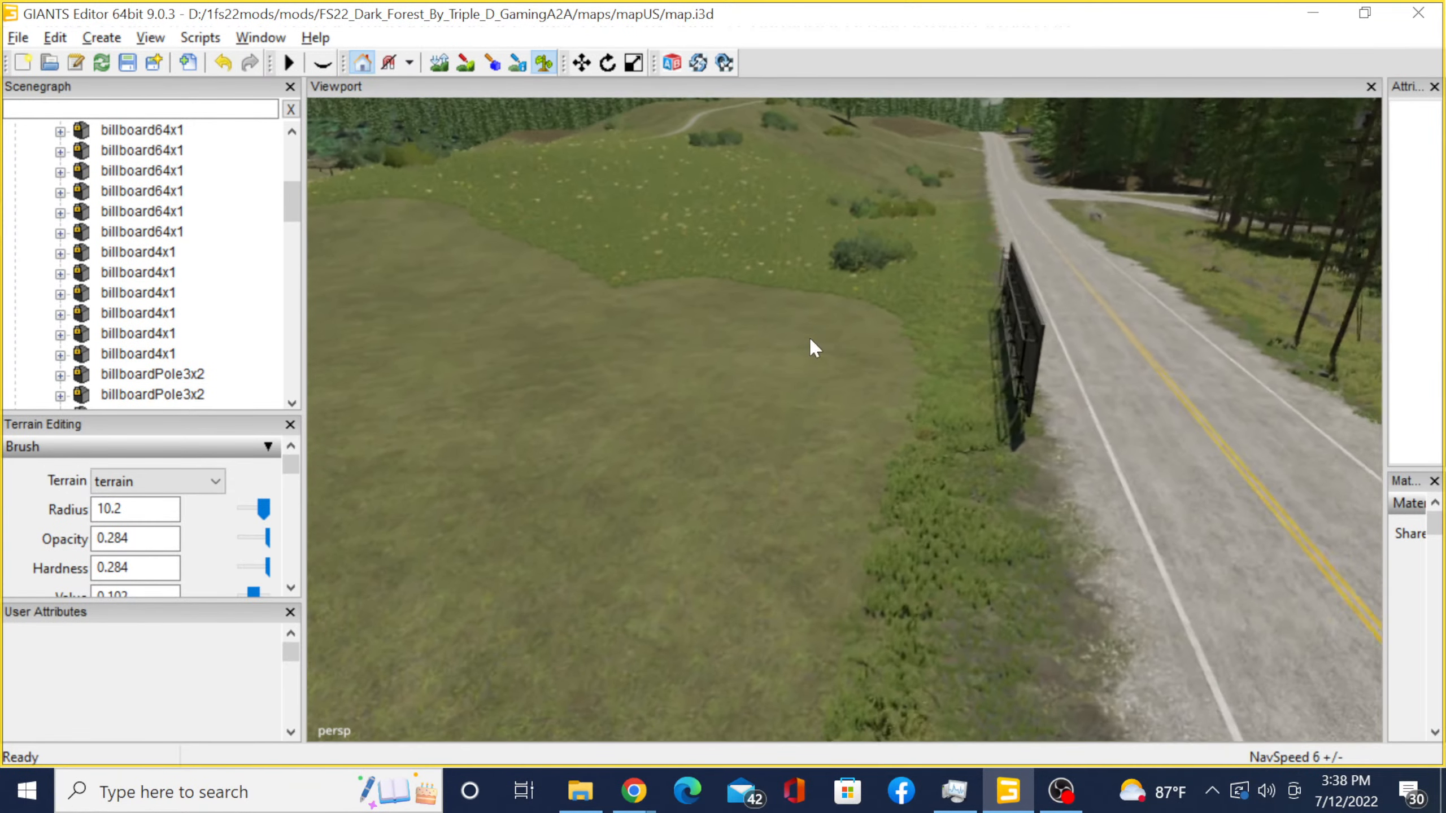
pyautogui.keyDown('alt'); pyautogui.moveTo(809, 337); pyautogui.dragTo(642, 651, button='middle'); pyautogui.keyUp('alt')
pyautogui.scroll(2, 892, 425)
pyautogui.scroll(1, 892, 424)
pyautogui.moveTo(560, 479)
pyautogui.mouseDown()
pyautogui.moveTo(598, 470)
pyautogui.moveTo(577, 505)
pyautogui.moveTo(612, 452)
pyautogui.moveTo(733, 370)
pyautogui.moveTo(849, 258)
pyautogui.mouseUp()
pyautogui.moveTo(696, 271)
pyautogui.mouseDown()
pyautogui.moveTo(492, 356)
pyautogui.moveTo(502, 361)
pyautogui.mouseUp()
pyautogui.moveTo(503, 361)
pyautogui.keyDown('alt'); pyautogui.mouseDown(button='middle')
pyautogui.moveTo(671, 397)
pyautogui.moveTo(914, 761)
pyautogui.mouseUp(button='middle'); pyautogui.keyUp('alt')
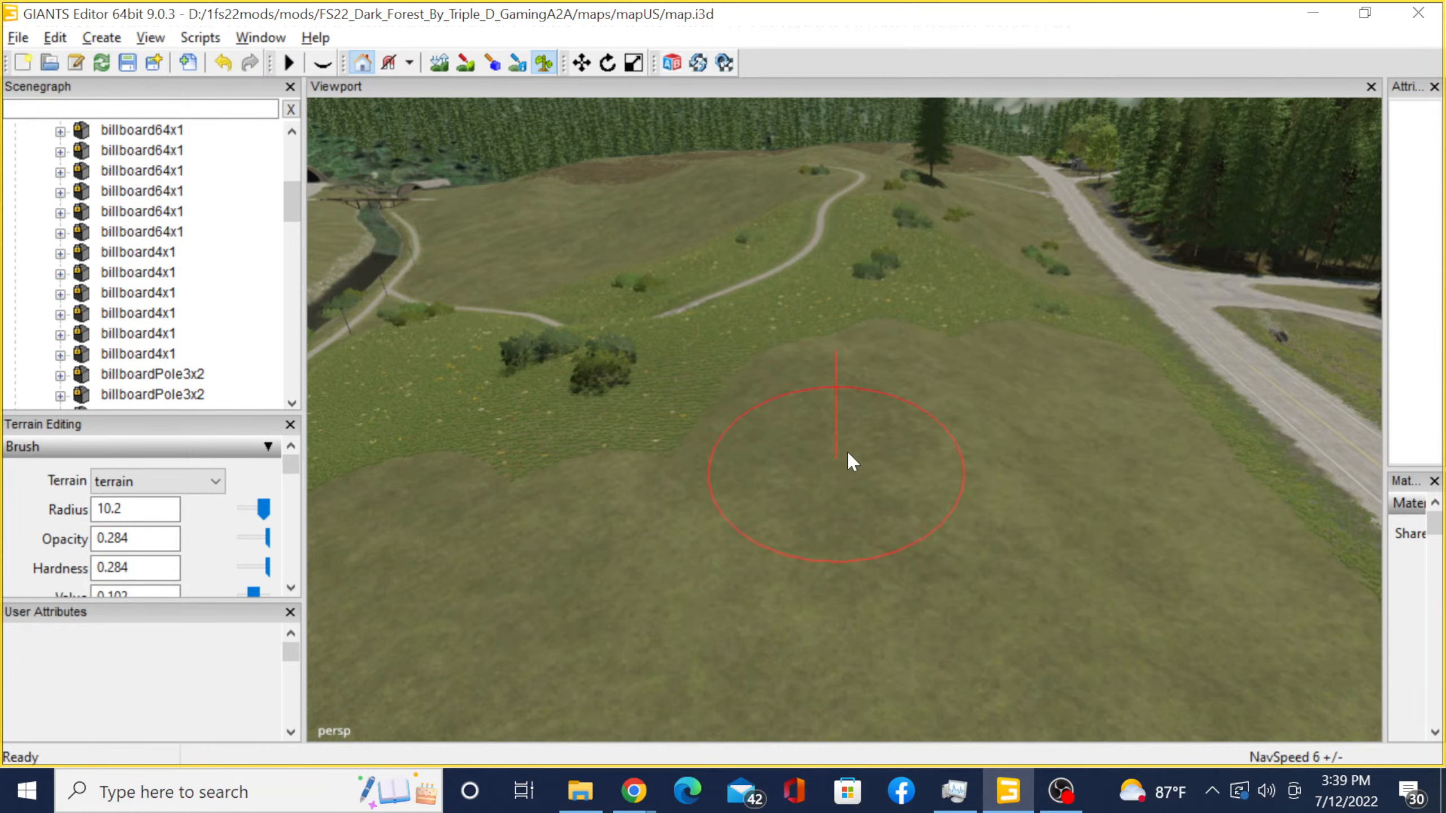
# - Examine the cleared meadow between the stream-side gravel path and the road, up to the winding path on the hill
pyautogui.keyDown('alt'); pyautogui.moveTo(847, 450); pyautogui.dragTo(490, 526); pyautogui.keyUp('alt')
pyautogui.keyDown('alt'); pyautogui.moveTo(489, 525); pyautogui.dragTo(1435, 466, button='middle'); pyautogui.keyUp('alt')
pyautogui.keyDown('alt'); pyautogui.moveTo(660, 427); pyautogui.dragTo(704, 805, button='middle'); pyautogui.keyUp('alt')
pyautogui.scroll(2, 848, 498)
pyautogui.keyDown('alt'); pyautogui.moveTo(847, 497); pyautogui.dragTo(1092, 414); pyautogui.keyUp('alt')
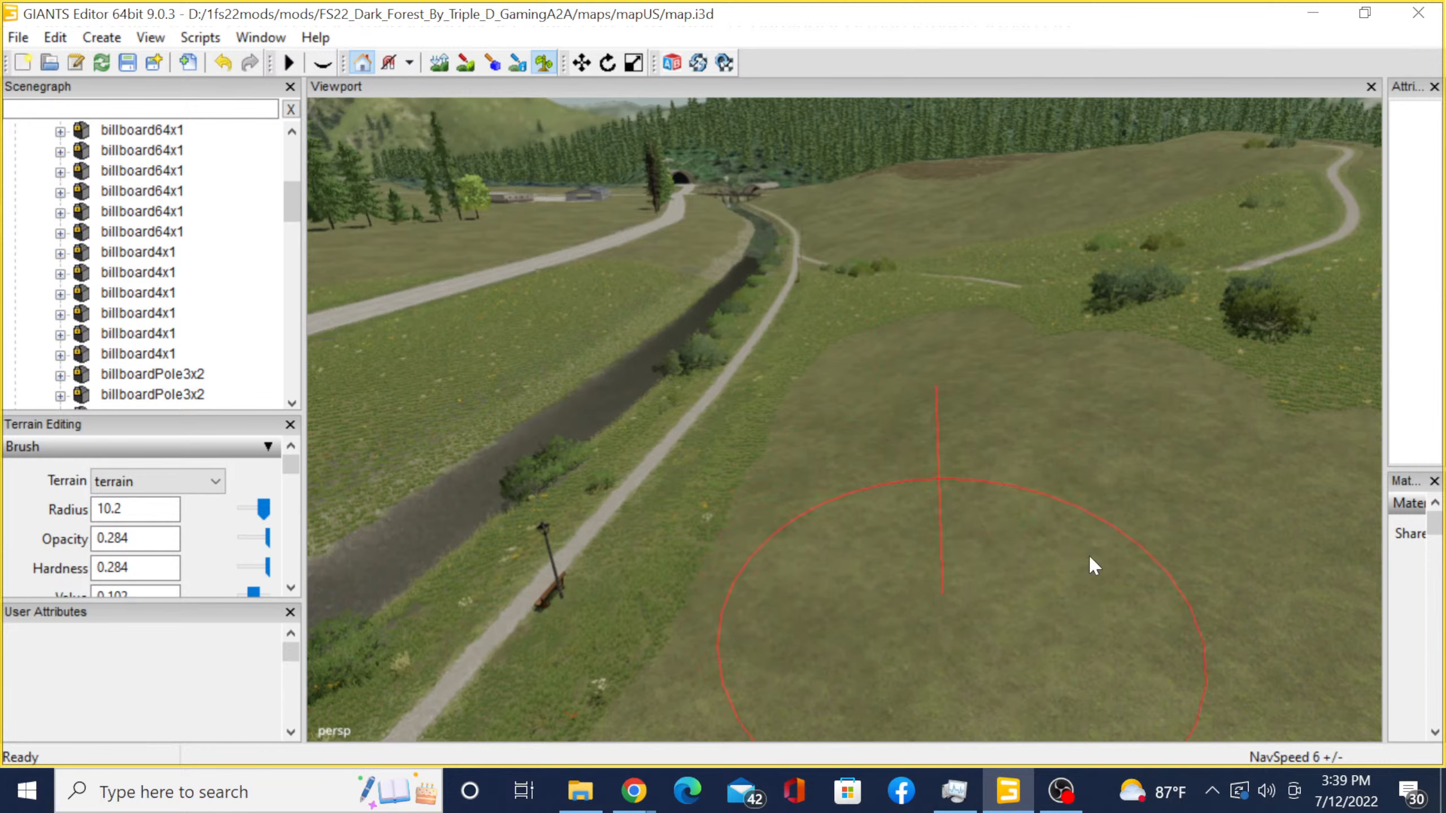
pyautogui.keyDown('alt'); pyautogui.moveTo(989, 505); pyautogui.dragTo(1026, 465); pyautogui.keyUp('alt')
pyautogui.scroll(-8, 771, 465)
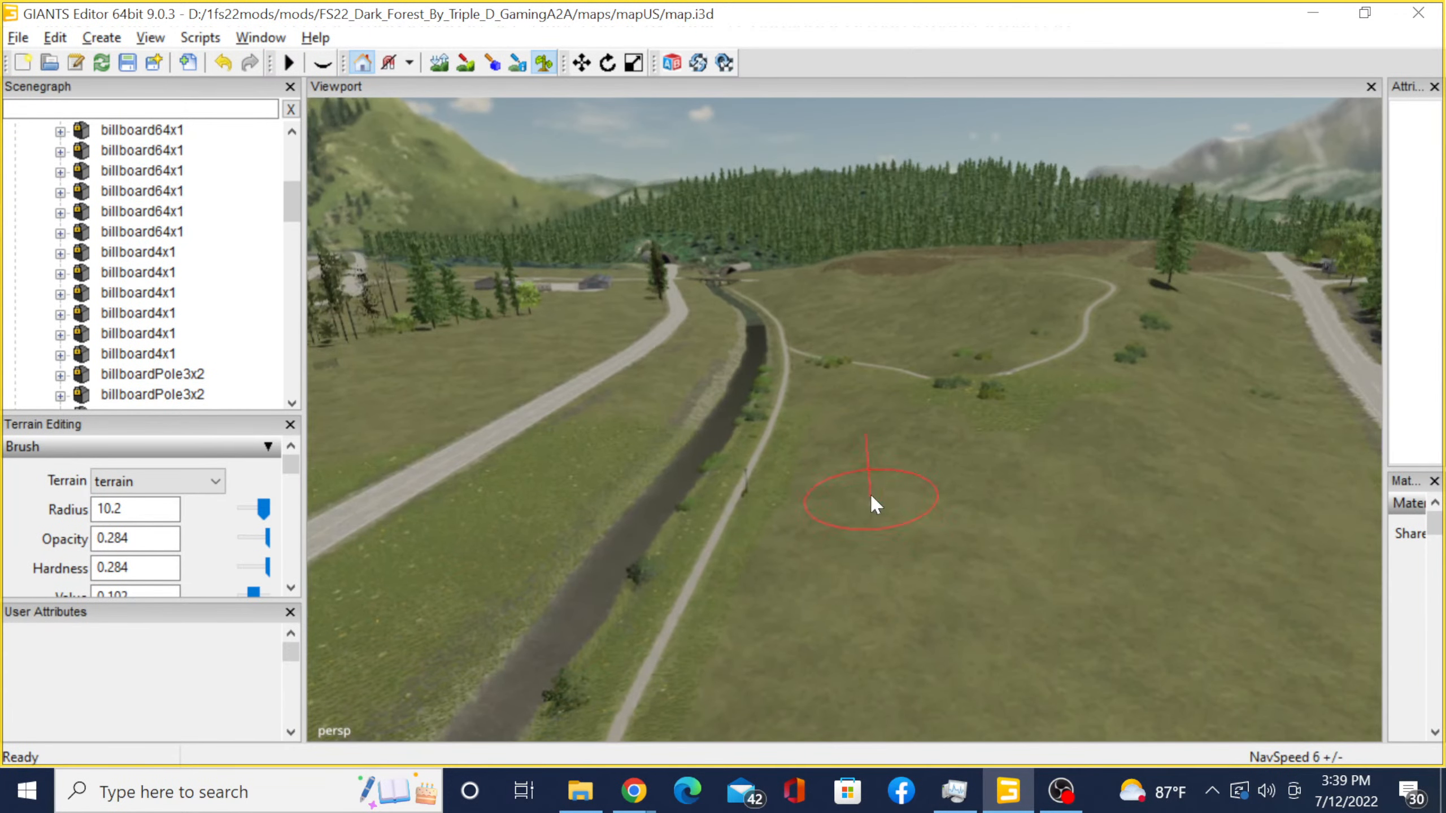
pyautogui.keyDown('alt'); pyautogui.moveTo(520, 317); pyautogui.dragTo(454, 312, button='middle'); pyautogui.keyUp('alt')
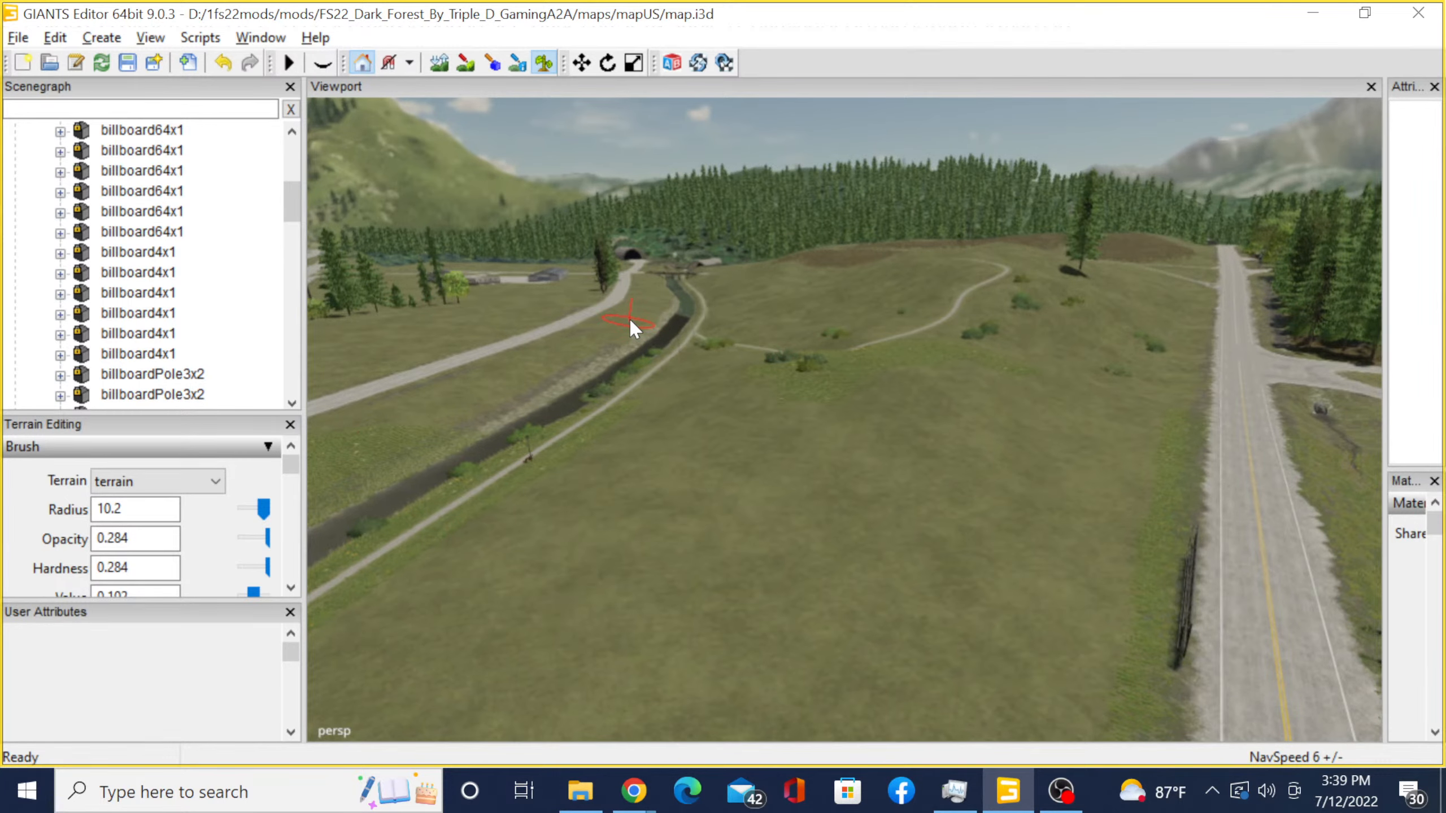
pyautogui.moveTo(646, 491)
pyautogui.keyDown('alt'); pyautogui.mouseDown(button='right')
pyautogui.moveTo(1251, 346)
pyautogui.moveTo(1015, 595)
pyautogui.mouseUp(button='right'); pyautogui.keyUp('alt')
pyautogui.scroll(2, 739, 546)
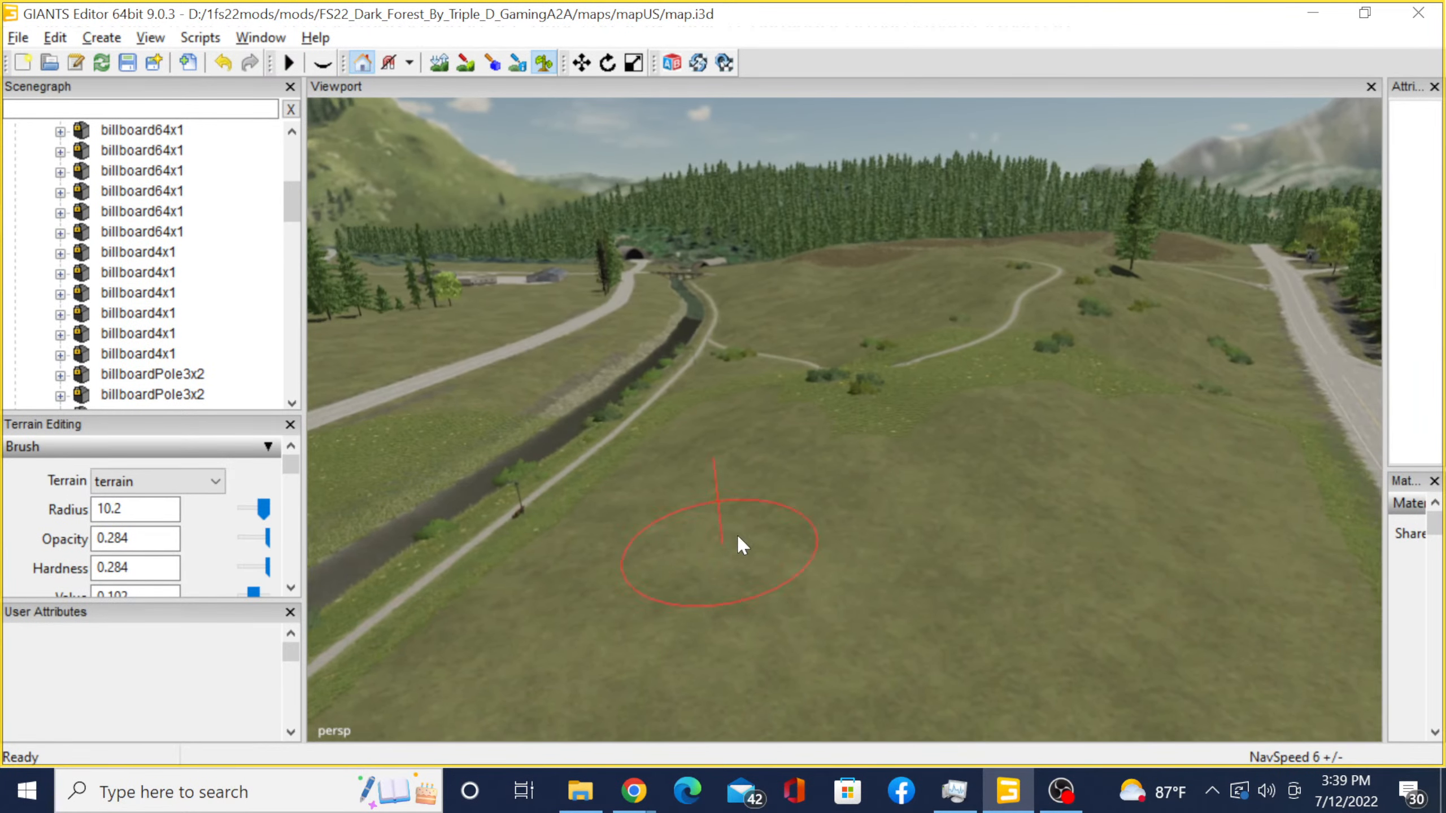
# - Clear the remaining grass and the dark bushes at the meadow patch's upper edge, up to the start of the winding path
pyautogui.scroll(2, 791, 462)
pyautogui.scroll(2, 1020, 382)
pyautogui.scroll(2, 914, 466)
pyautogui.scroll(2, 912, 458)
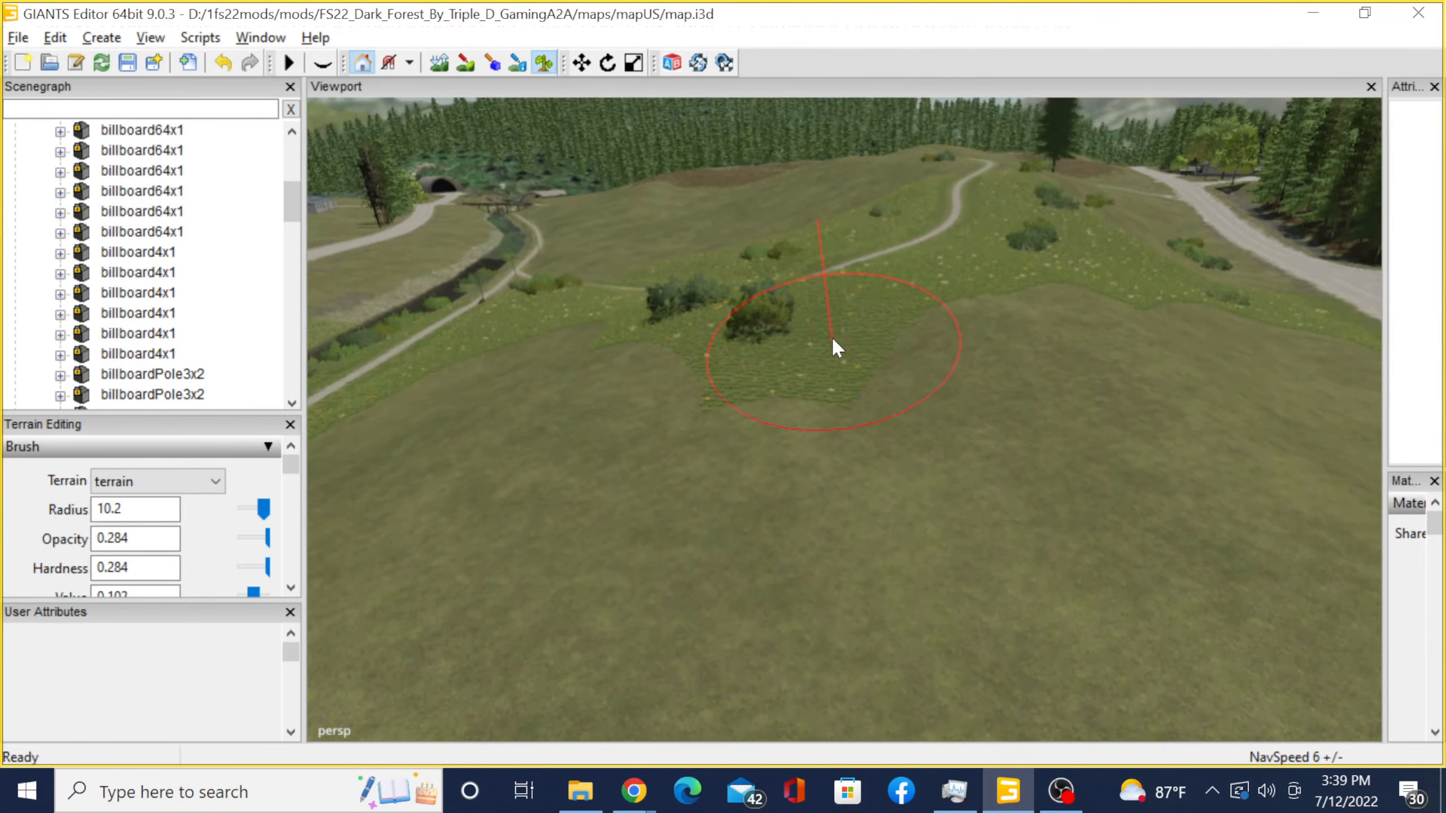
pyautogui.scroll(2, 843, 467)
pyautogui.keyDown('alt'); pyautogui.moveTo(712, 476); pyautogui.dragTo(849, 424, button='middle'); pyautogui.keyUp('alt')
pyautogui.moveTo(850, 424)
pyautogui.mouseDown()
pyautogui.moveTo(829, 488)
pyautogui.moveTo(913, 385)
pyautogui.mouseUp()
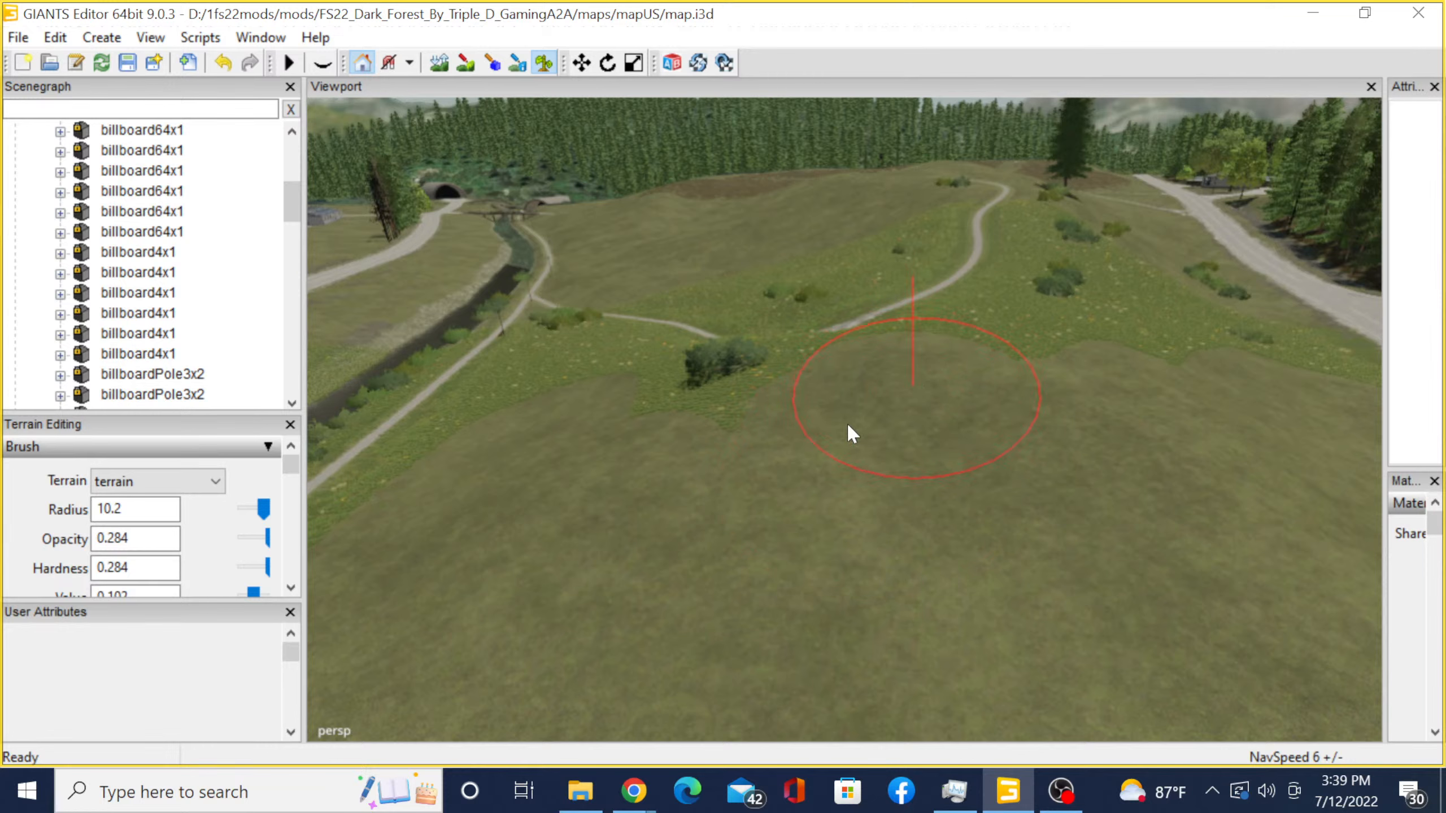
pyautogui.moveTo(796, 427); pyautogui.dragTo(741, 397)
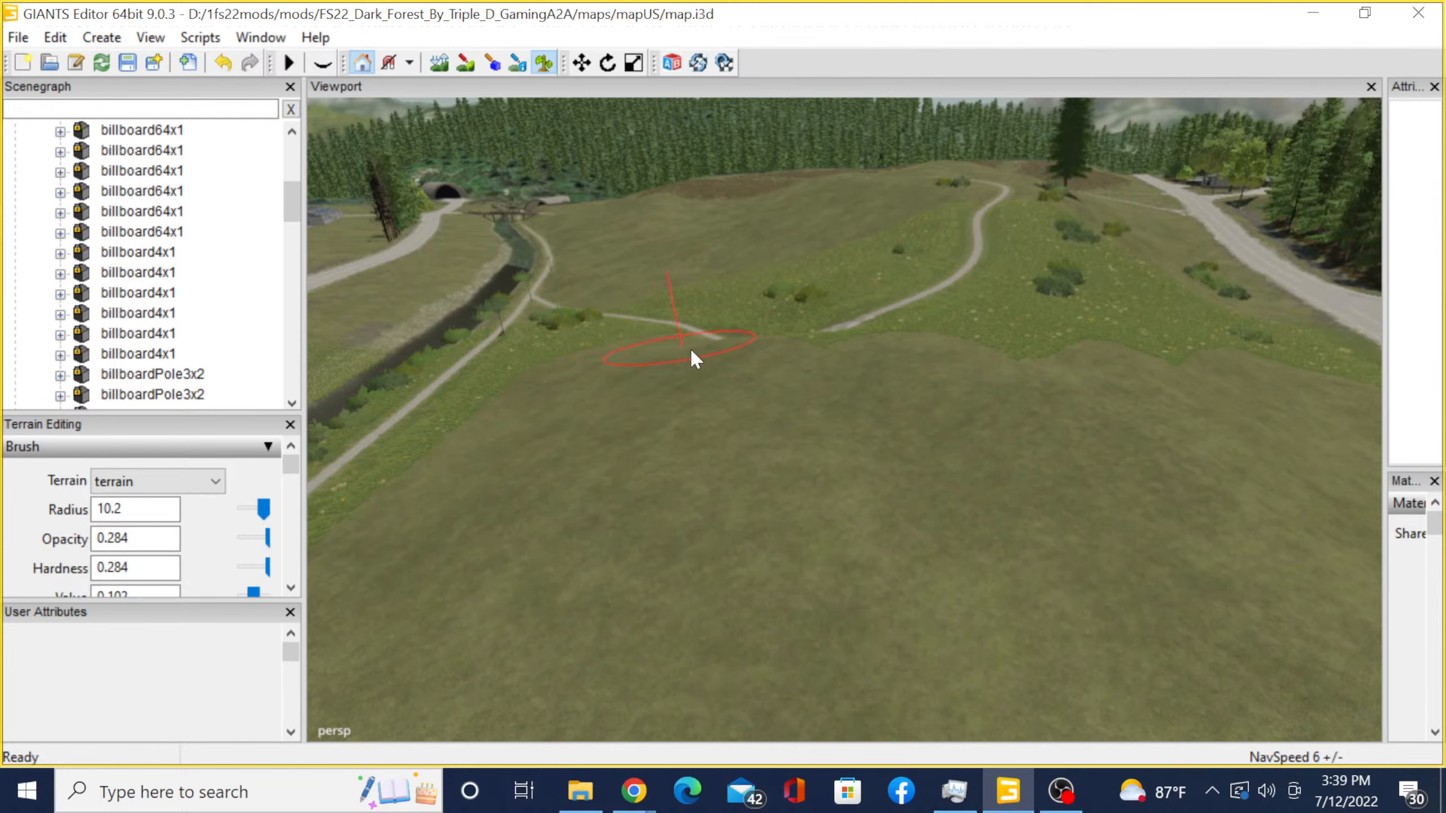
# - Erase the meadow grass and shrubs from the lower hillside next to the paved road with the foliage brush
pyautogui.keyDown('alt'); pyautogui.moveTo(1014, 405); pyautogui.dragTo(843, 464, button='middle'); pyautogui.keyUp('alt')
pyautogui.moveTo(741, 436)
pyautogui.keyDown('alt'); pyautogui.mouseDown(button='middle')
pyautogui.moveTo(497, 343)
pyautogui.moveTo(365, 341)
pyautogui.mouseUp(button='middle'); pyautogui.keyUp('alt')
pyautogui.keyDown('alt'); pyautogui.moveTo(693, 406); pyautogui.dragTo(740, 290, button='middle'); pyautogui.keyUp('alt')
pyautogui.keyDown('alt'); pyautogui.moveTo(883, 284); pyautogui.dragTo(372, 412, button='middle'); pyautogui.keyUp('alt')
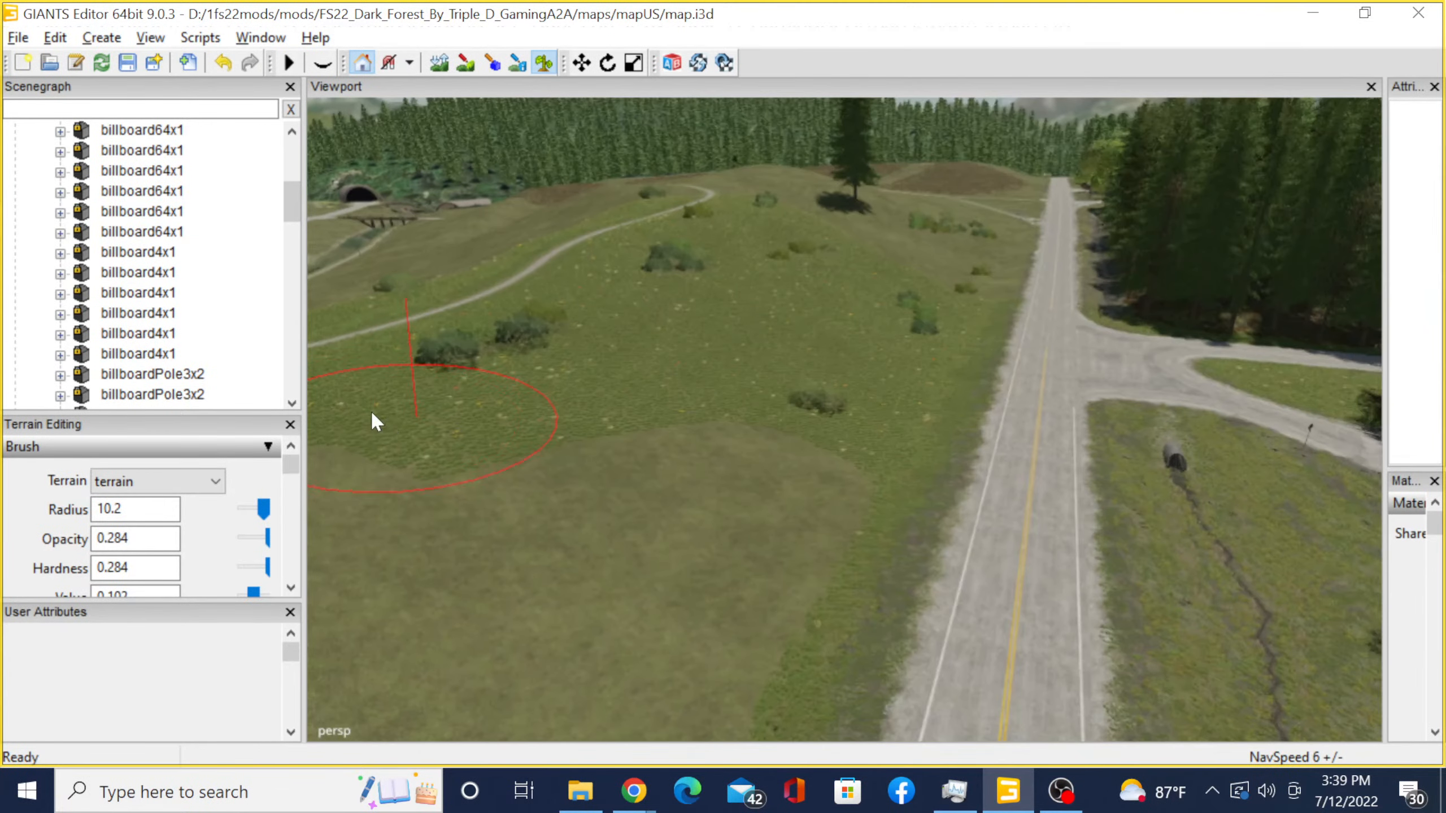
pyautogui.keyDown('alt'); pyautogui.moveTo(370, 413); pyautogui.dragTo(1171, 205, button='right'); pyautogui.keyUp('alt')
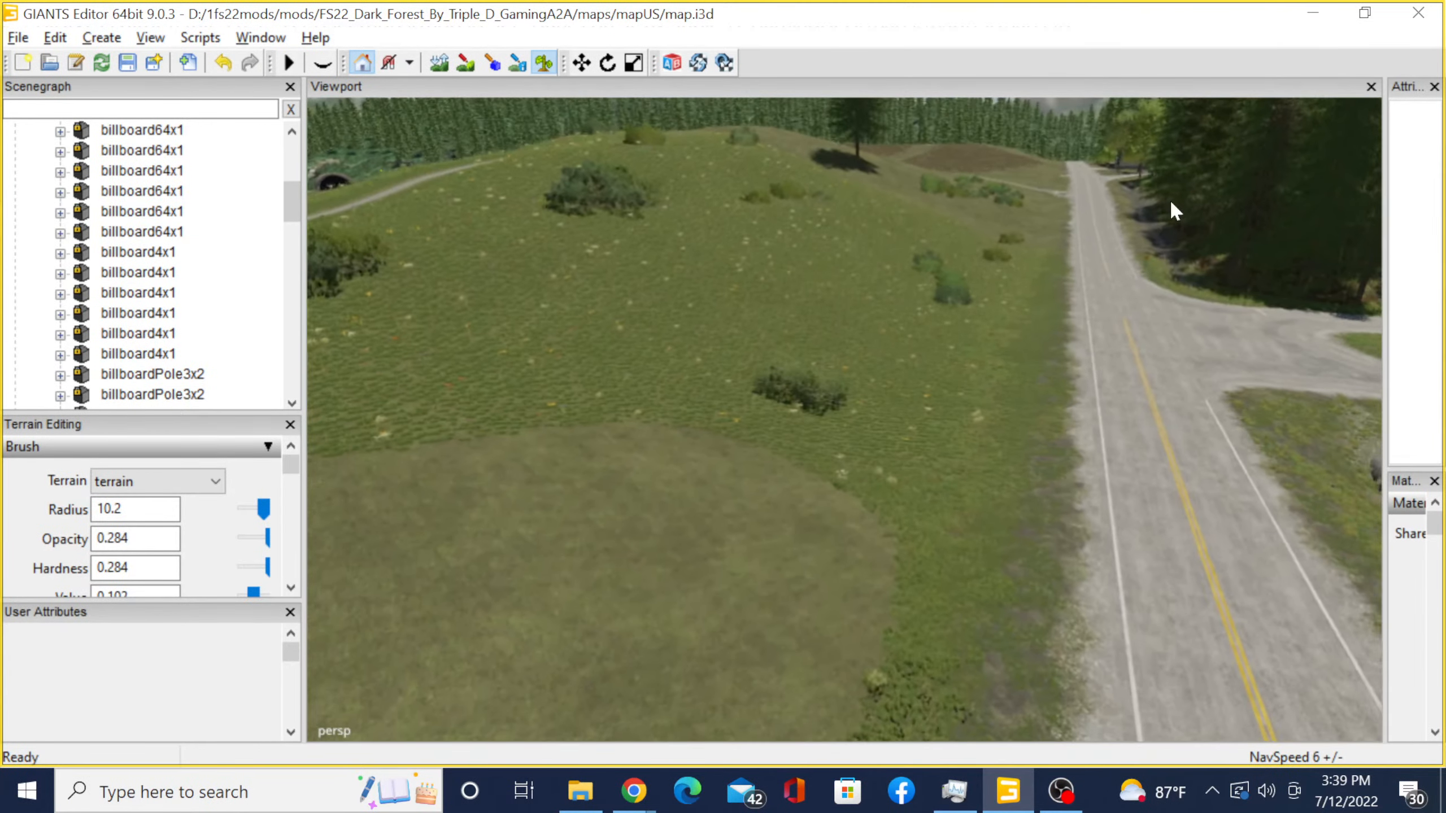
pyautogui.click(743, 472)
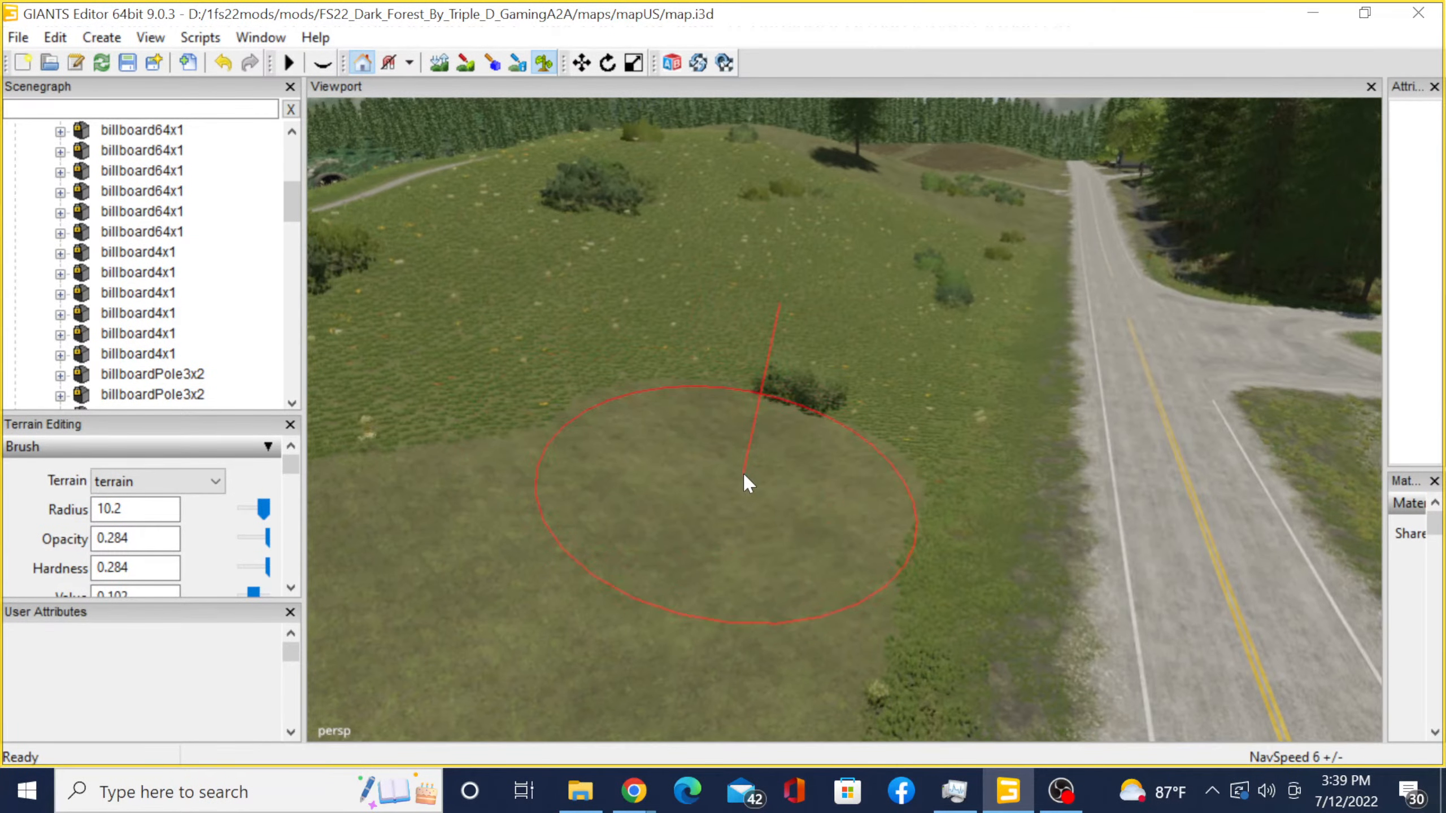
pyautogui.moveTo(739, 481); pyautogui.dragTo(888, 332)
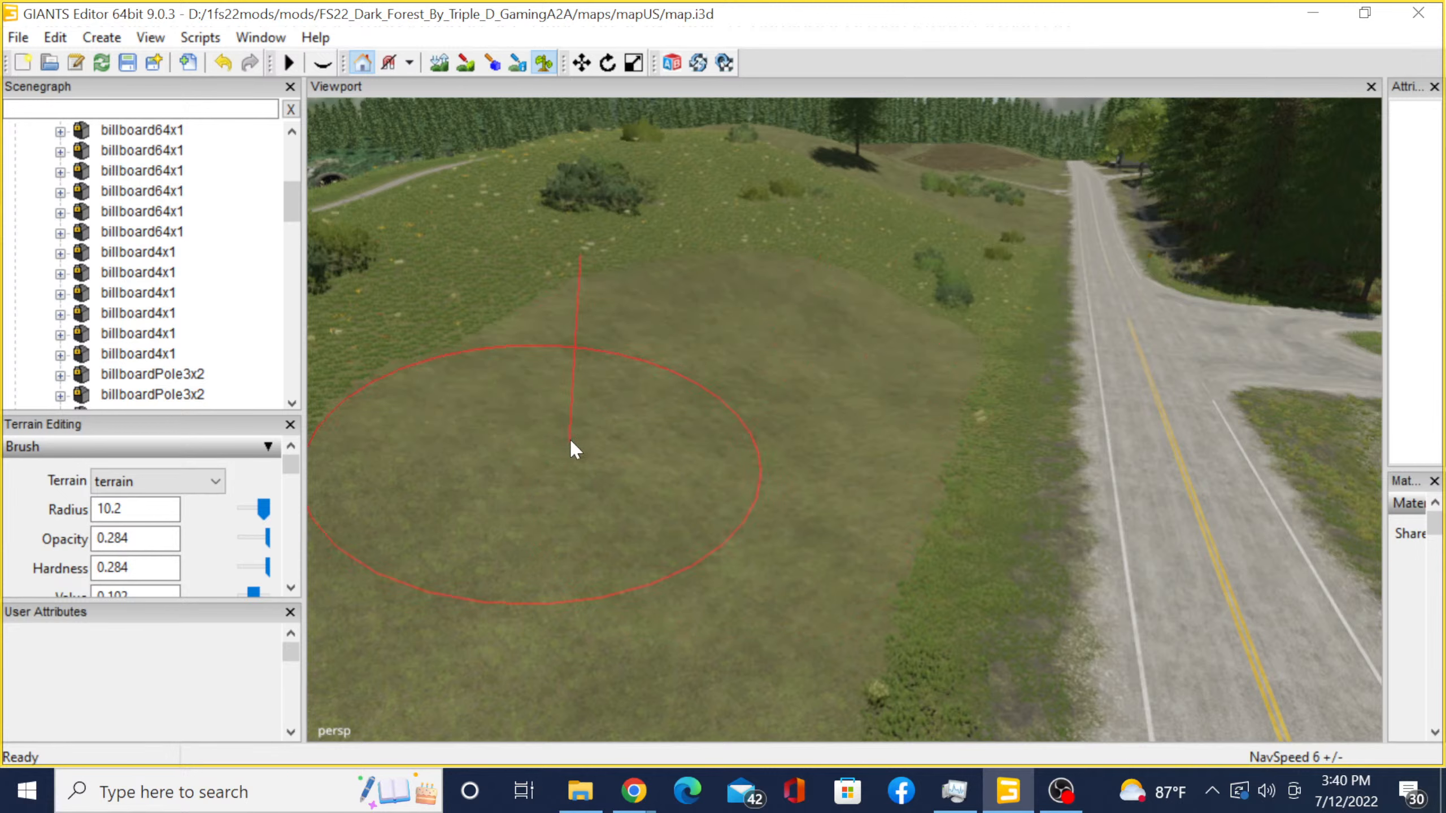
# - Erase the grass and bushes between the cleared patch and the bend of the gravel path
pyautogui.moveTo(841, 348); pyautogui.dragTo(1387, 389, button='middle')
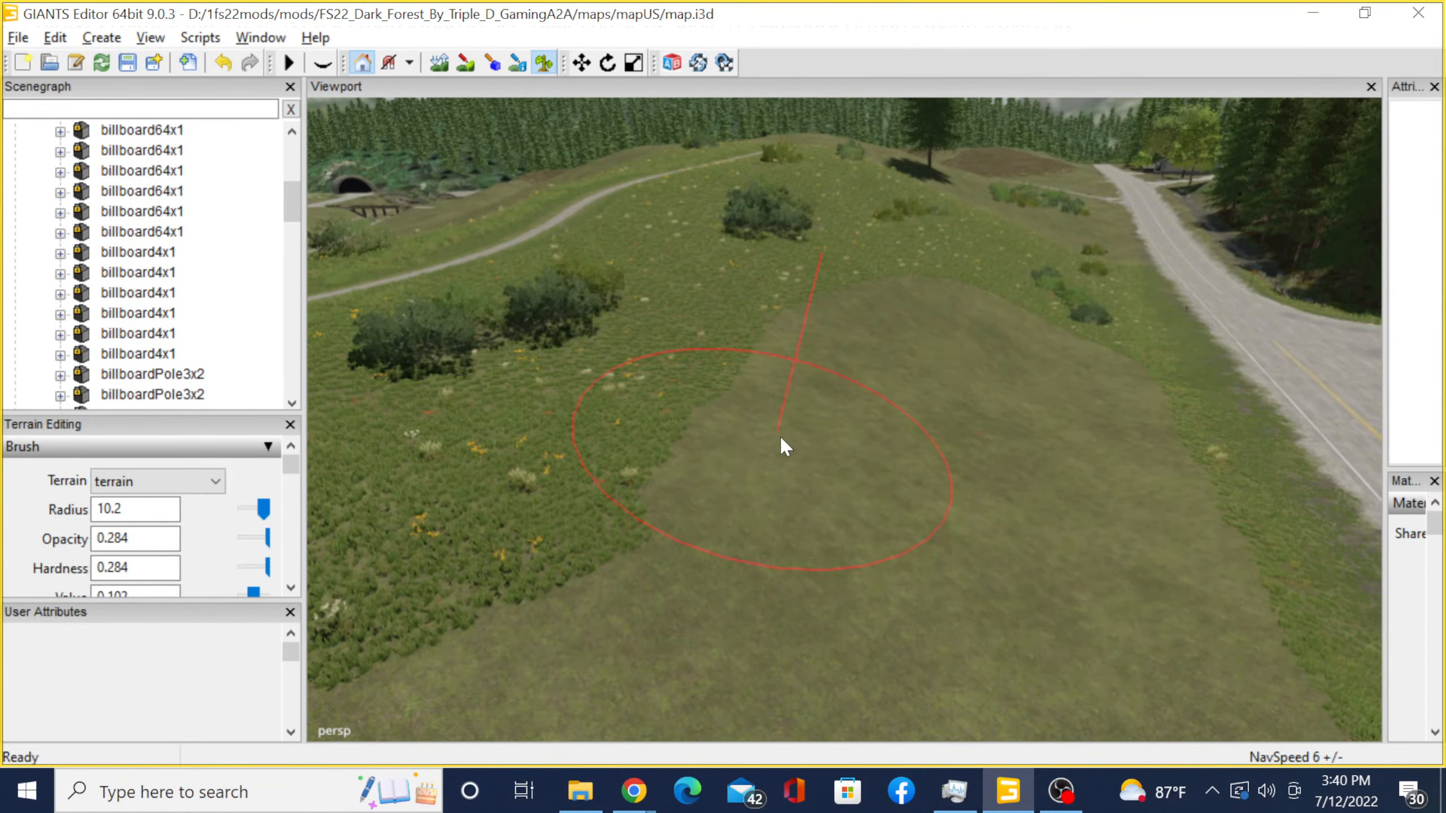
pyautogui.keyDown('alt'); pyautogui.moveTo(779, 434); pyautogui.dragTo(1275, 348, button='middle'); pyautogui.keyUp('alt')
pyautogui.scroll(-4, 626, 472)
pyautogui.moveTo(877, 480); pyautogui.dragTo(874, 334)
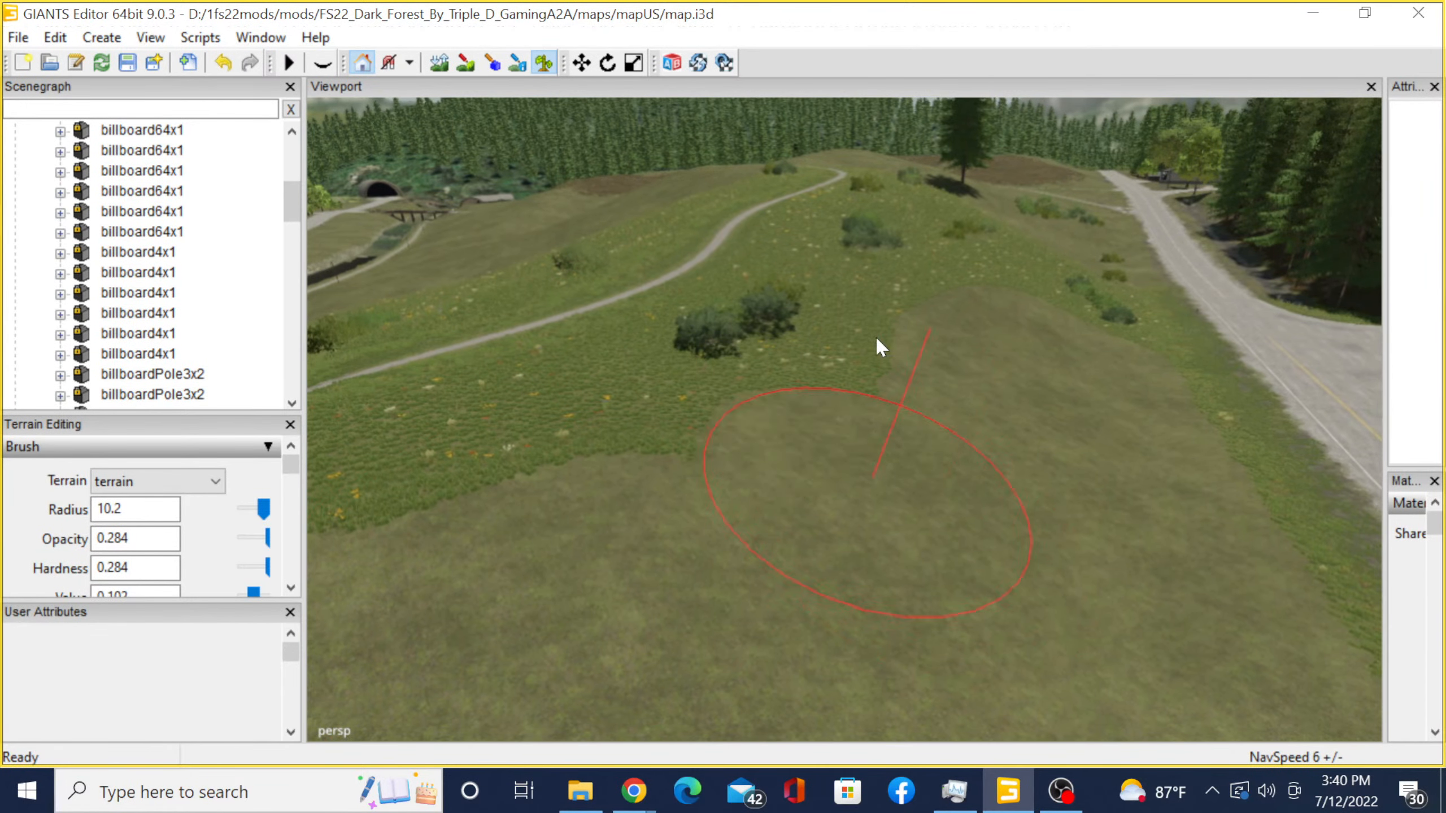
pyautogui.moveTo(639, 491)
pyautogui.mouseDown(button='middle')
pyautogui.moveTo(1100, 404)
pyautogui.moveTo(884, 378)
pyautogui.mouseUp(button='middle')
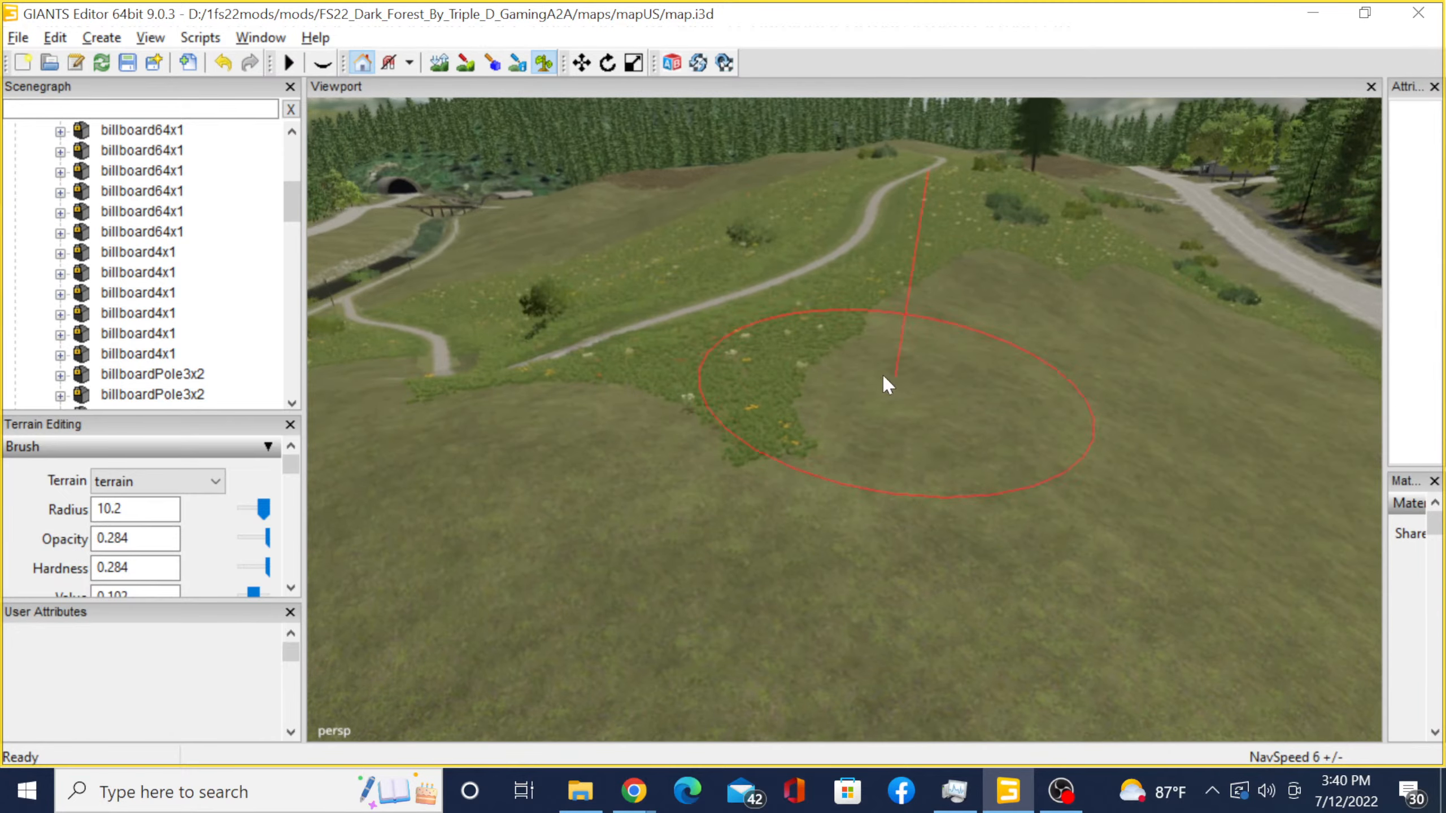
pyautogui.moveTo(577, 375); pyautogui.dragTo(1174, 593, button='middle')
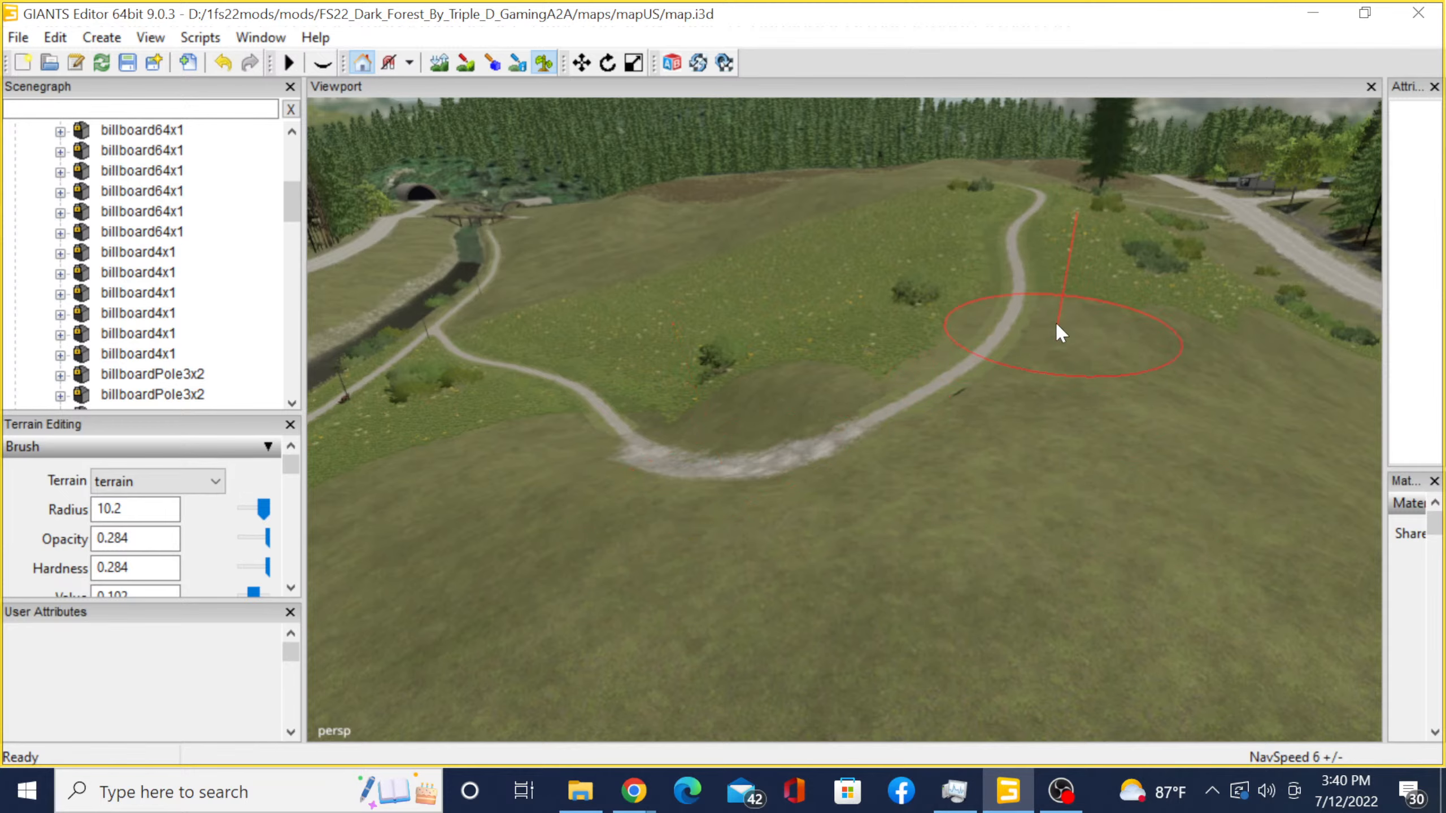
# - Erase the grass and large shrub on the slope along the road-facing side of the winding gravel path
pyautogui.moveTo(899, 423)
pyautogui.mouseDown(button='middle')
pyautogui.moveTo(615, 542)
pyautogui.moveTo(288, 592)
pyautogui.mouseUp(button='middle')
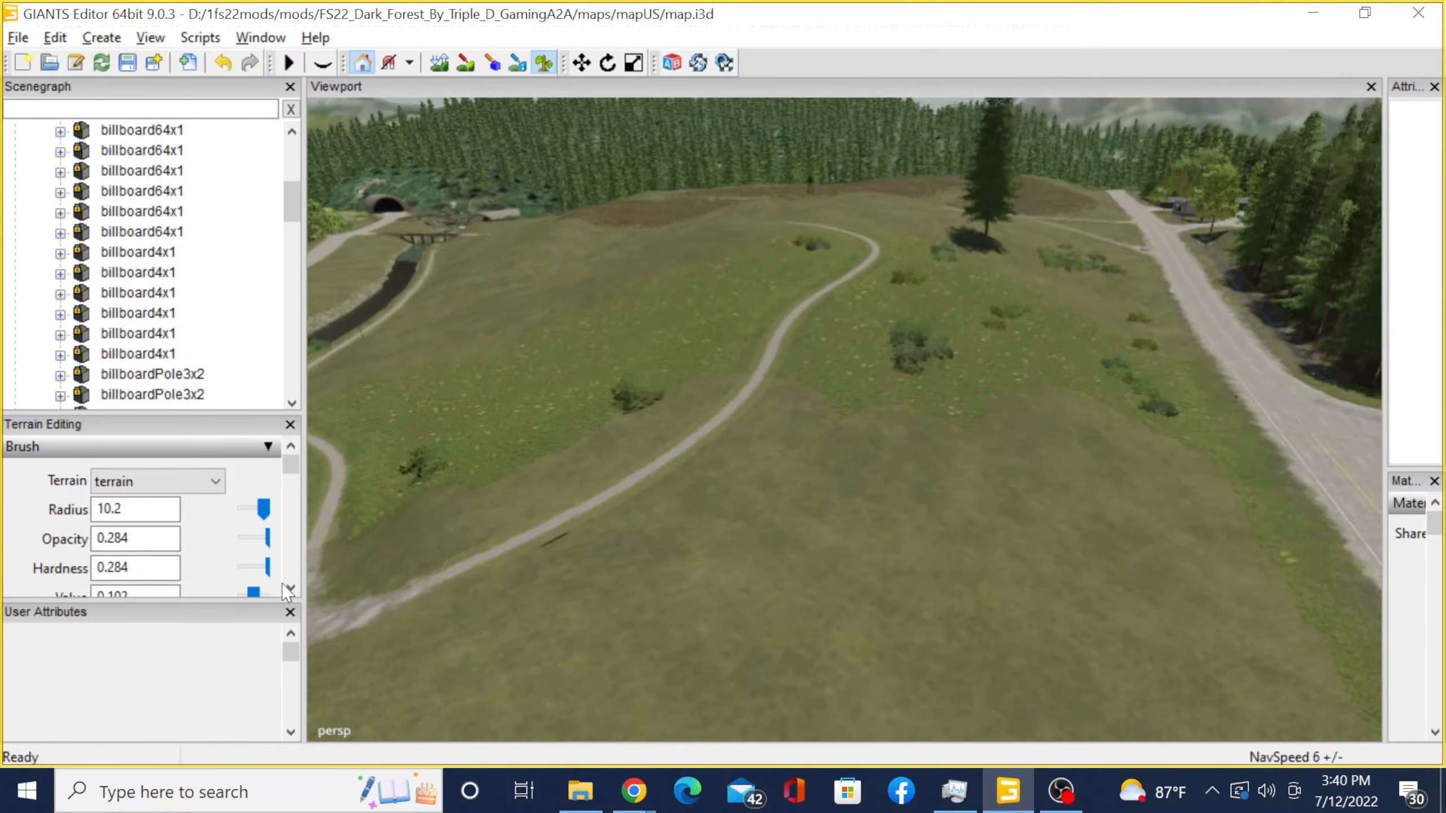
pyautogui.scroll(2, 895, 527)
pyautogui.keyDown('alt'); pyautogui.moveTo(895, 527); pyautogui.dragTo(619, 499, button='middle'); pyautogui.keyUp('alt')
pyautogui.scroll(2, 997, 396)
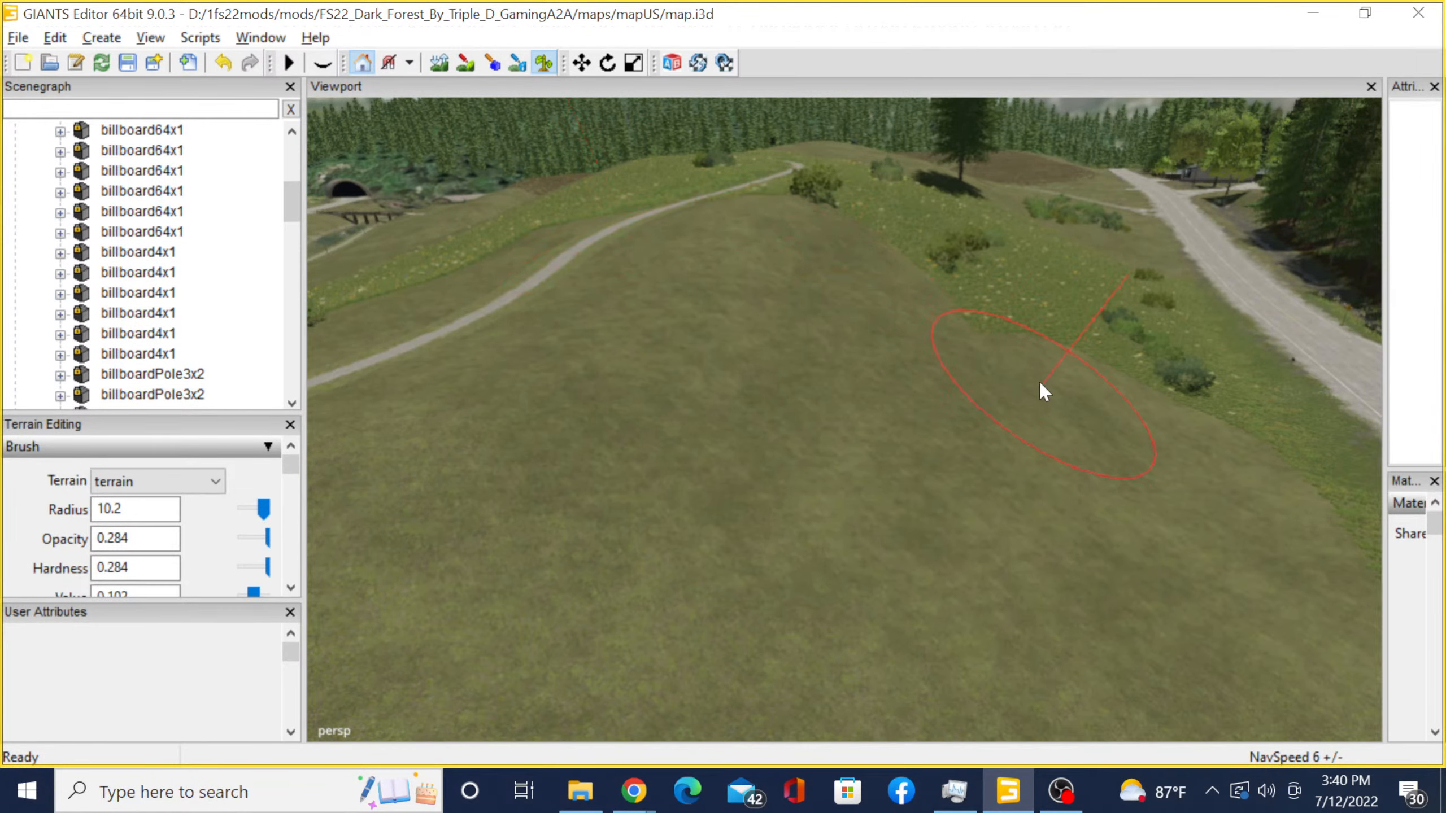
# - Erase the remaining grass and bush clusters on the slope between the gravel path and the paved road
pyautogui.keyDown('alt'); pyautogui.moveTo(1039, 380); pyautogui.dragTo(358, 484, button='middle'); pyautogui.keyUp('alt')
pyautogui.scroll(1, 740, 435)
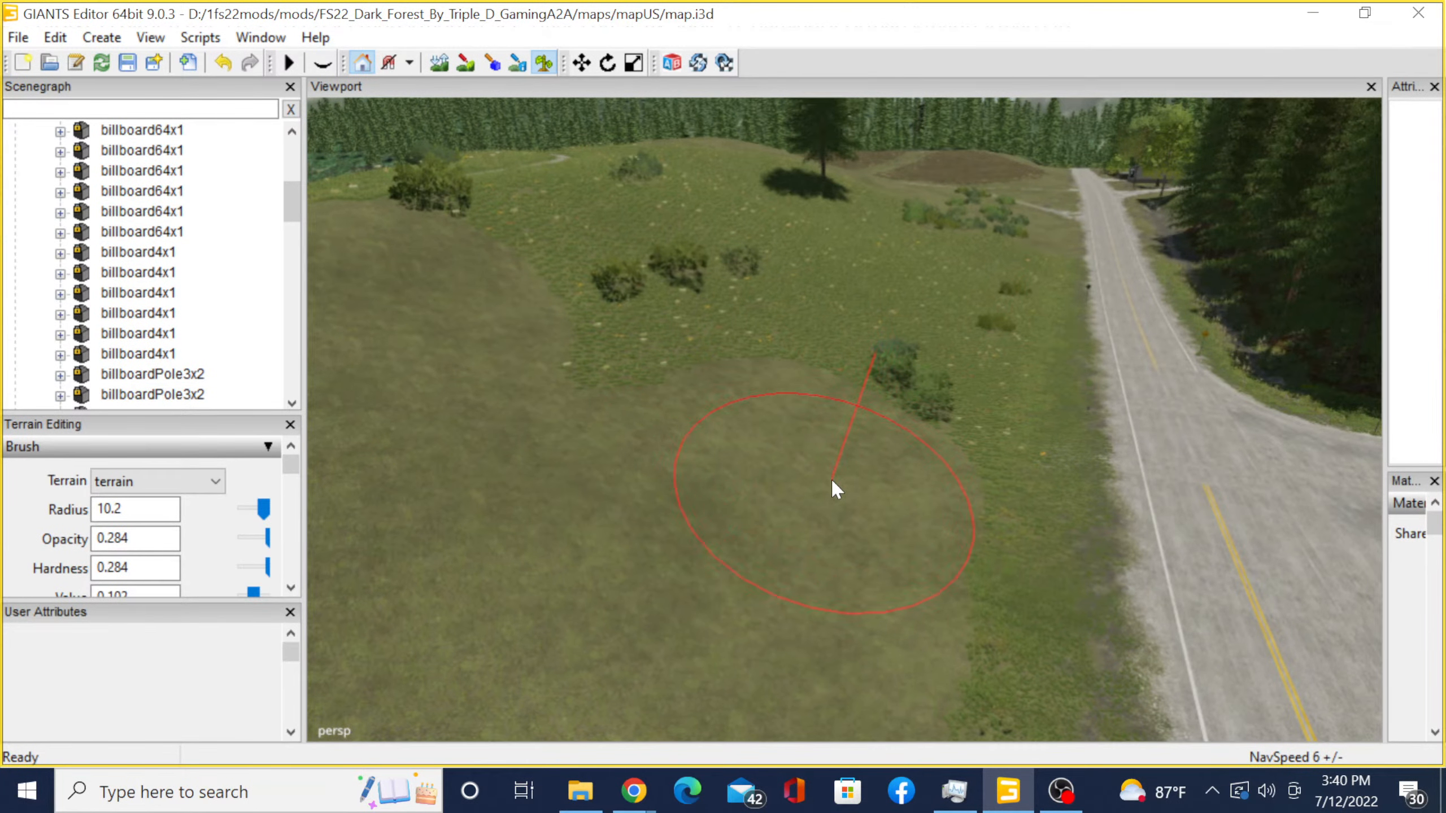
pyautogui.moveTo(841, 466)
pyautogui.mouseDown()
pyautogui.moveTo(968, 313)
pyautogui.moveTo(959, 276)
pyautogui.mouseUp()
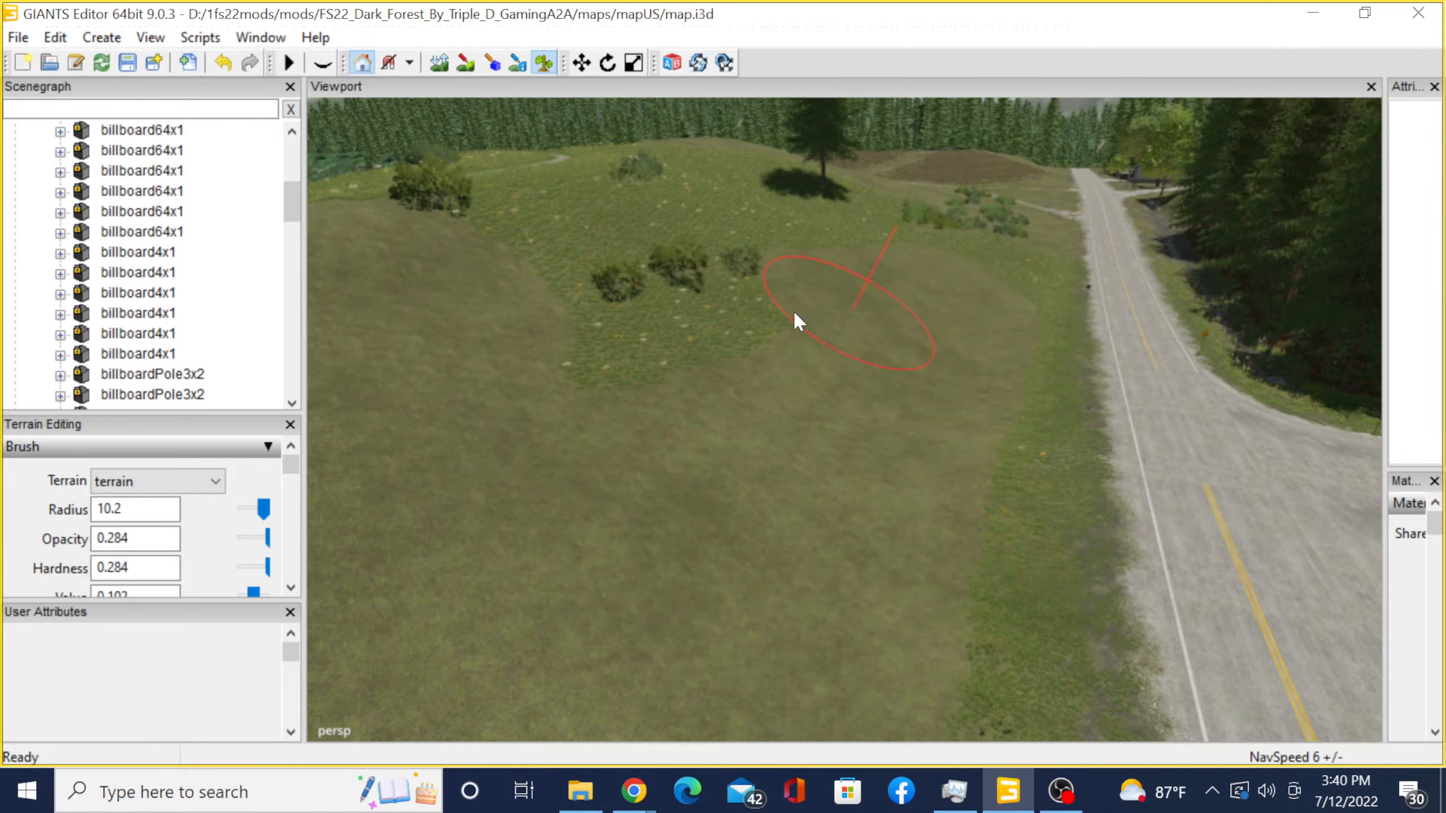
pyautogui.moveTo(584, 375); pyautogui.dragTo(756, 442)
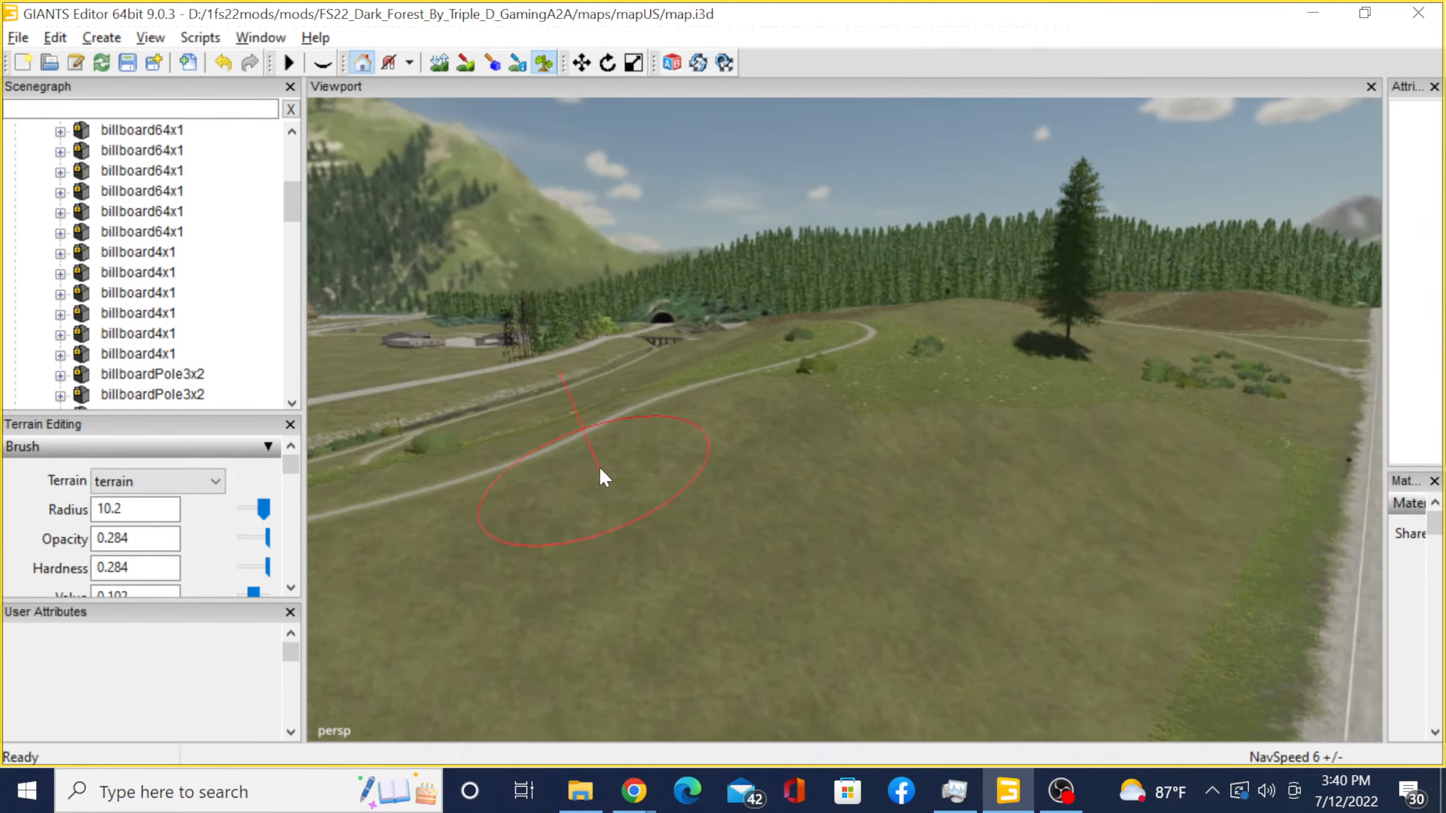
# - Examine the dark gaps in the ground along the lower edge of the gravel path up close
pyautogui.keyDown('alt'); pyautogui.moveTo(657, 459); pyautogui.dragTo(1082, 530, button='middle'); pyautogui.keyUp('alt')
pyautogui.keyDown('alt'); pyautogui.moveTo(725, 553); pyautogui.dragTo(1355, 555, button='middle'); pyautogui.keyUp('alt')
pyautogui.keyDown('alt'); pyautogui.moveTo(797, 484); pyautogui.dragTo(1281, 501, button='middle'); pyautogui.keyUp('alt')
pyautogui.scroll(1, 792, 501)
pyautogui.keyDown('alt'); pyautogui.moveTo(757, 545); pyautogui.dragTo(735, 265, button='middle'); pyautogui.keyUp('alt')
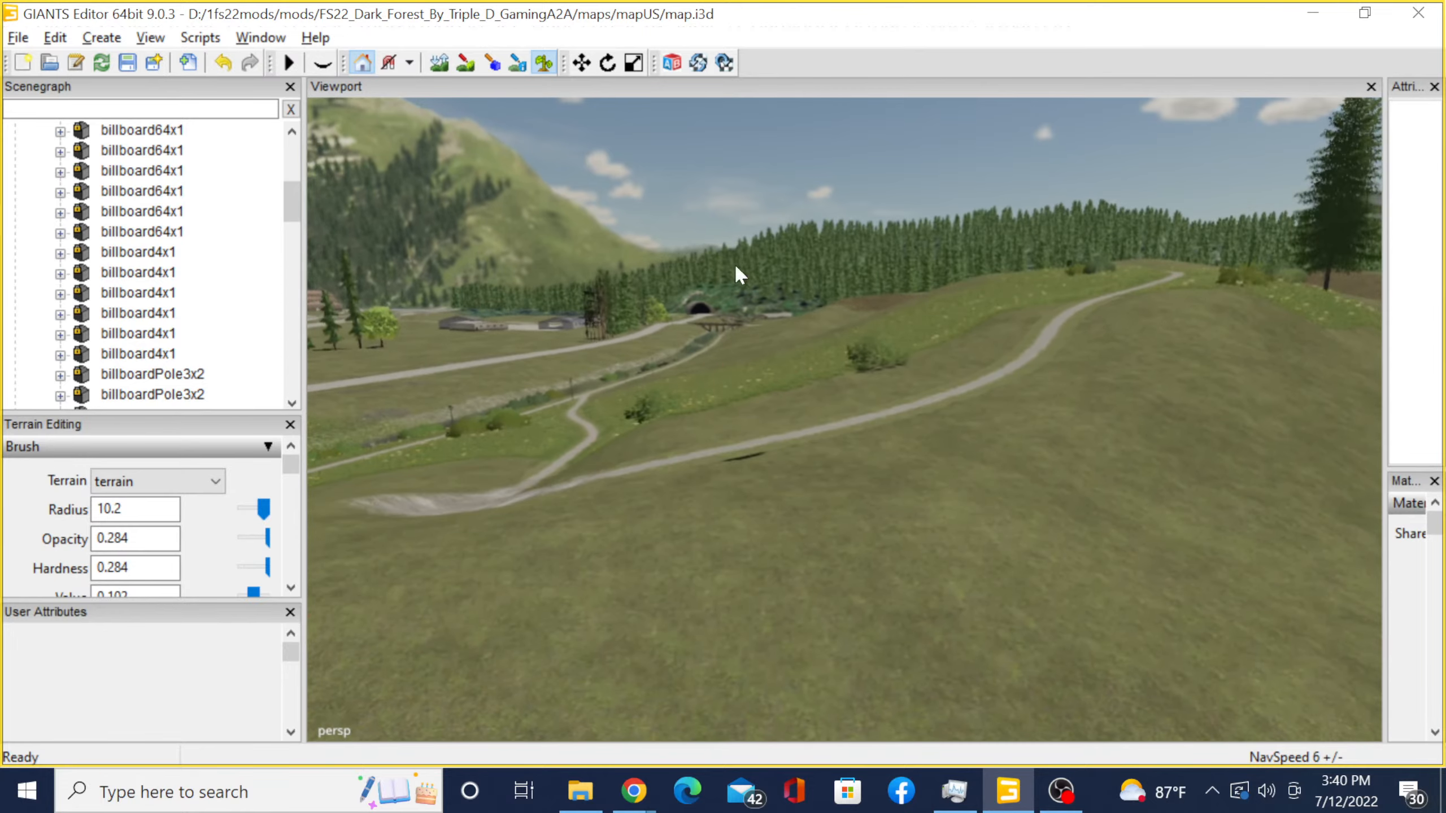
pyautogui.scroll(2, 1121, 396)
pyautogui.scroll(2, 852, 449)
pyautogui.scroll(2, 852, 449)
pyautogui.scroll(-3, 946, 432)
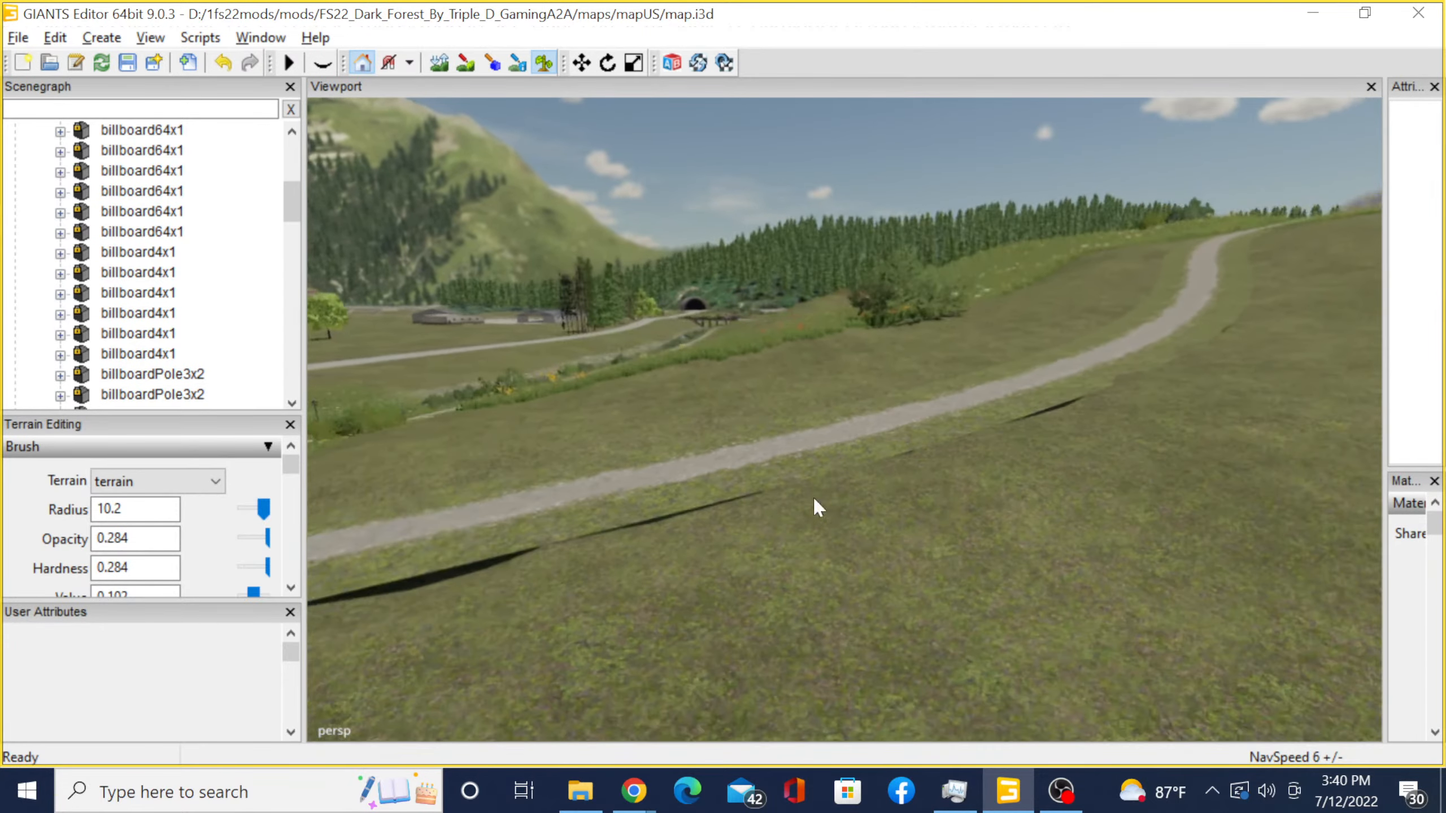
pyautogui.keyDown('alt'); pyautogui.moveTo(813, 496); pyautogui.dragTo(624, 534, button='middle'); pyautogui.keyUp('alt')
pyautogui.scroll(3, 820, 489)
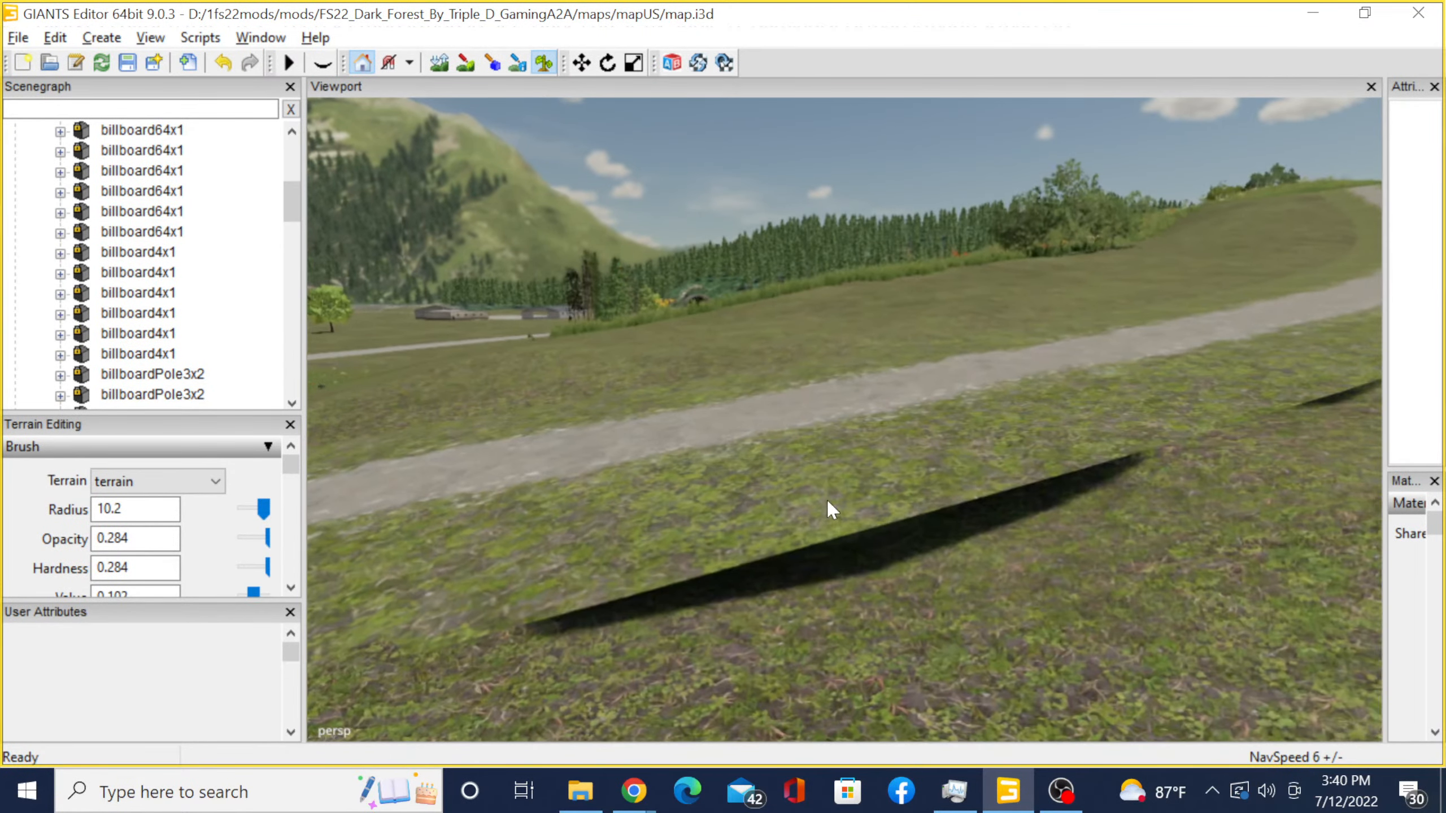
pyautogui.keyDown('alt'); pyautogui.moveTo(851, 527); pyautogui.dragTo(809, 479, button='middle'); pyautogui.keyUp('alt')
pyautogui.scroll(2, 809, 478)
pyautogui.scroll(-2, 811, 479)
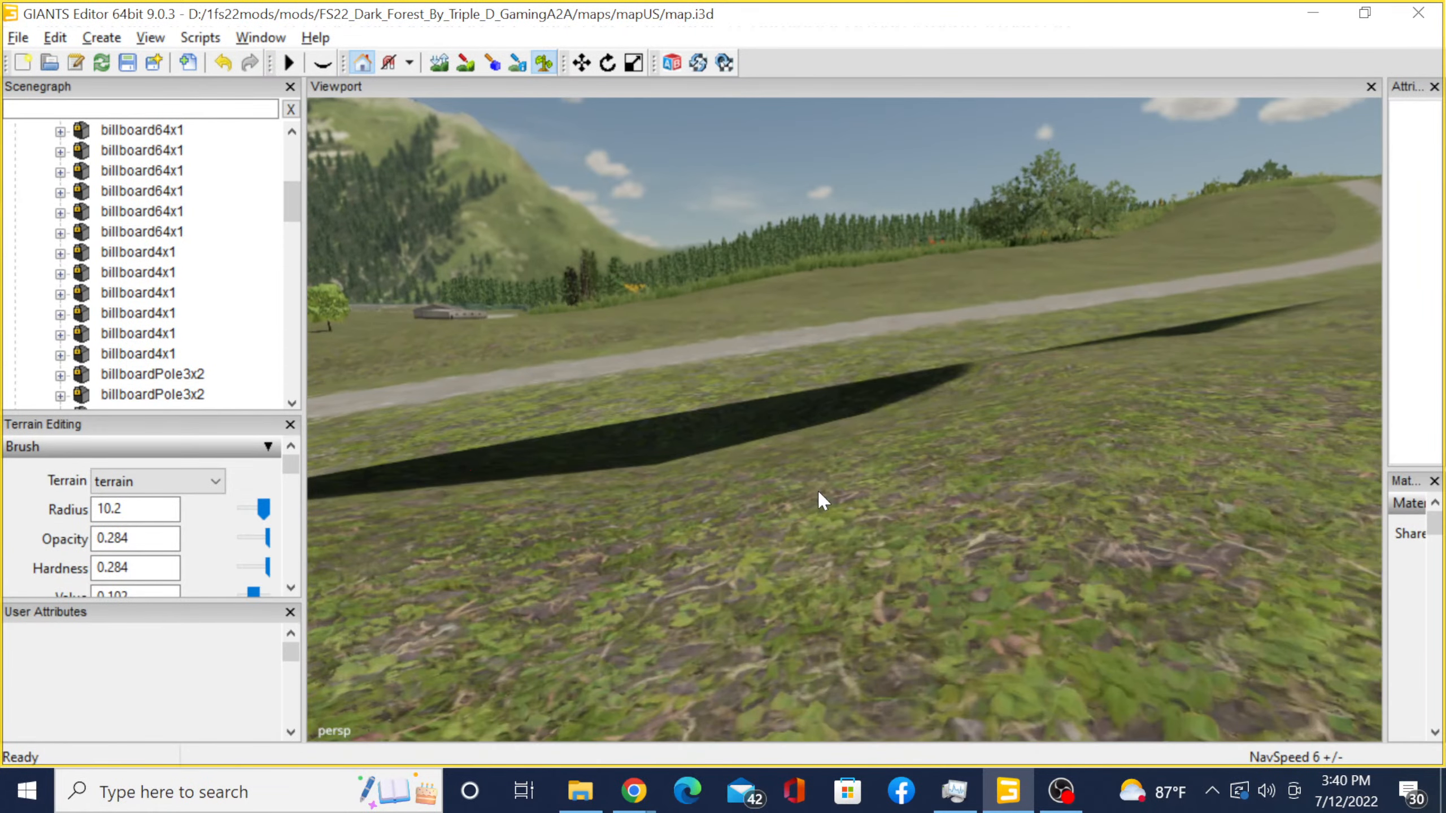
pyautogui.scroll(-3, 769, 448)
# - Erase the grass from the flat ground beside the gravel path that follows the creek
pyautogui.keyDown('alt'); pyautogui.moveTo(464, 521); pyautogui.dragTo(1318, 616, button='middle'); pyautogui.keyUp('alt')
pyautogui.keyDown('alt'); pyautogui.moveTo(888, 561); pyautogui.dragTo(1309, 530, button='middle'); pyautogui.keyUp('alt')
pyautogui.scroll(-1, 728, 551)
pyautogui.keyDown('alt'); pyautogui.moveTo(727, 552); pyautogui.dragTo(1303, 473, button='middle'); pyautogui.keyUp('alt')
pyautogui.keyDown('alt'); pyautogui.moveTo(716, 522); pyautogui.dragTo(997, 501, button='middle'); pyautogui.keyUp('alt')
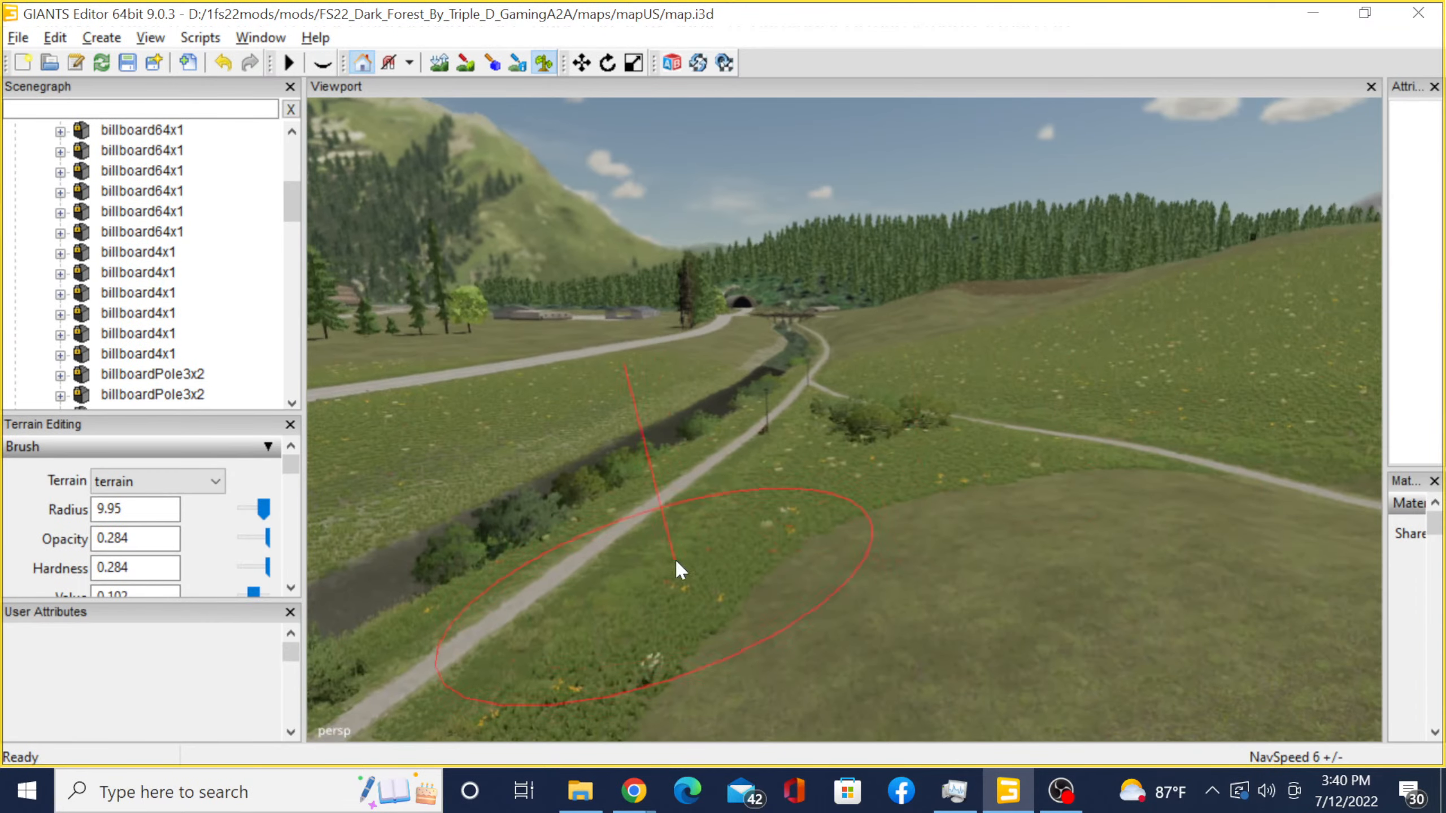
pyautogui.keyDown('alt'); pyautogui.moveTo(676, 563); pyautogui.dragTo(1014, 494, button='middle'); pyautogui.keyUp('alt')
pyautogui.moveTo(746, 512)
pyautogui.keyDown('alt'); pyautogui.mouseDown()
pyautogui.moveTo(1019, 491)
pyautogui.moveTo(900, 519)
pyautogui.mouseUp(); pyautogui.keyUp('alt')
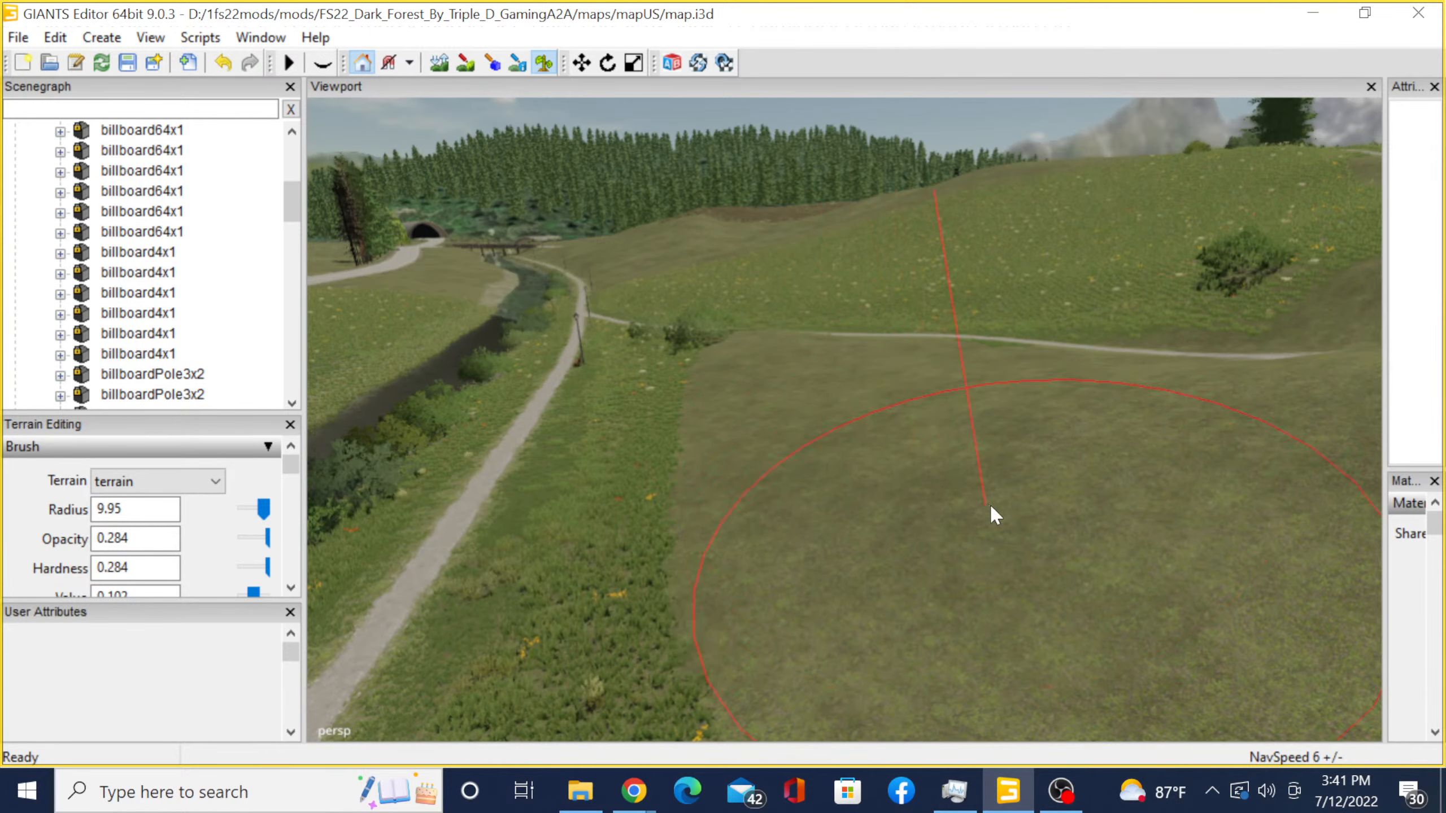
pyautogui.keyDown('alt'); pyautogui.moveTo(992, 504); pyautogui.dragTo(683, 473, button='right'); pyautogui.keyUp('alt')
pyautogui.keyDown('alt'); pyautogui.moveTo(976, 482); pyautogui.dragTo(888, 315, button='middle'); pyautogui.keyUp('alt')
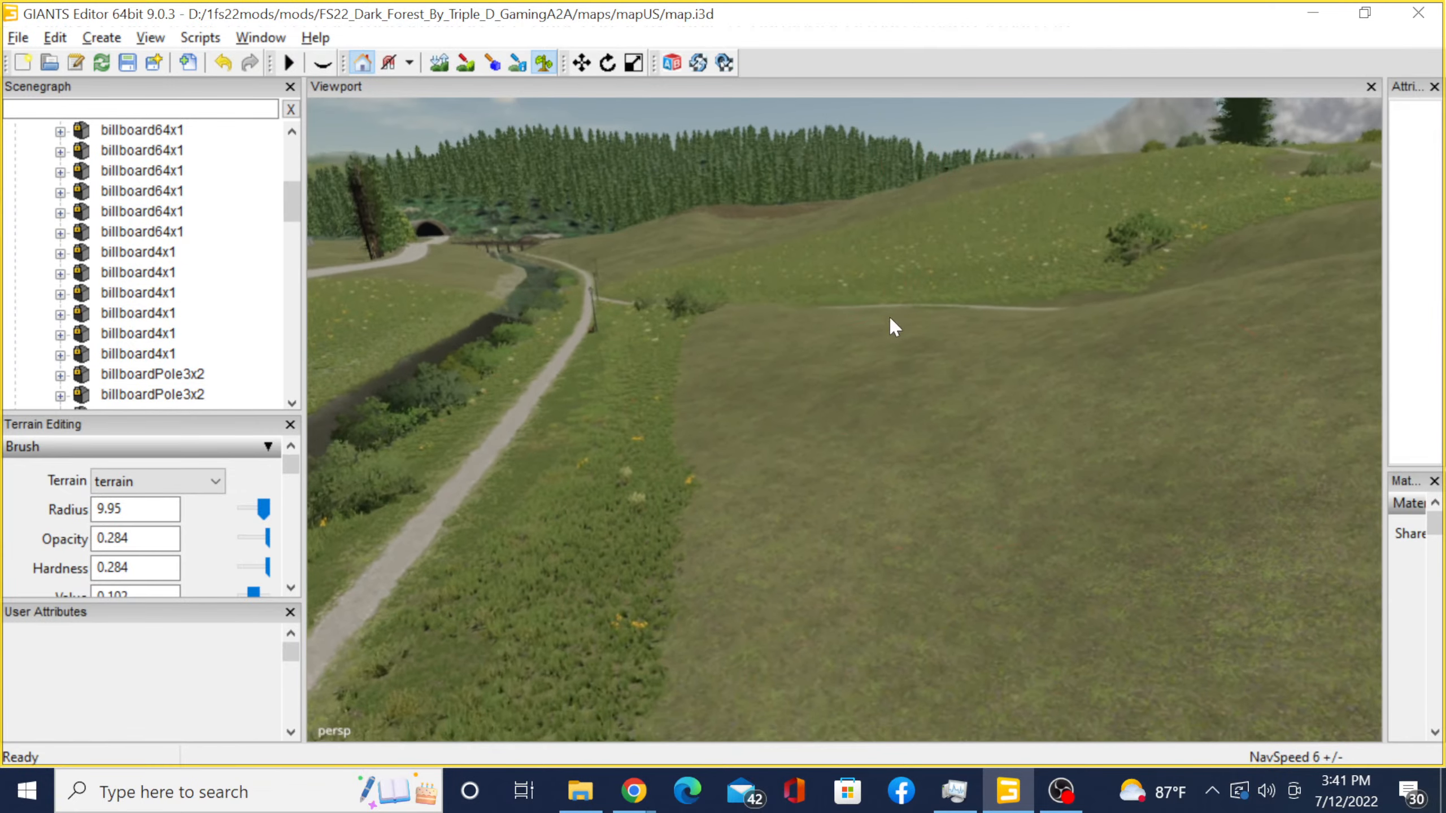
pyautogui.keyDown('alt'); pyautogui.moveTo(922, 497); pyautogui.dragTo(849, 494, button='right'); pyautogui.keyUp('alt')
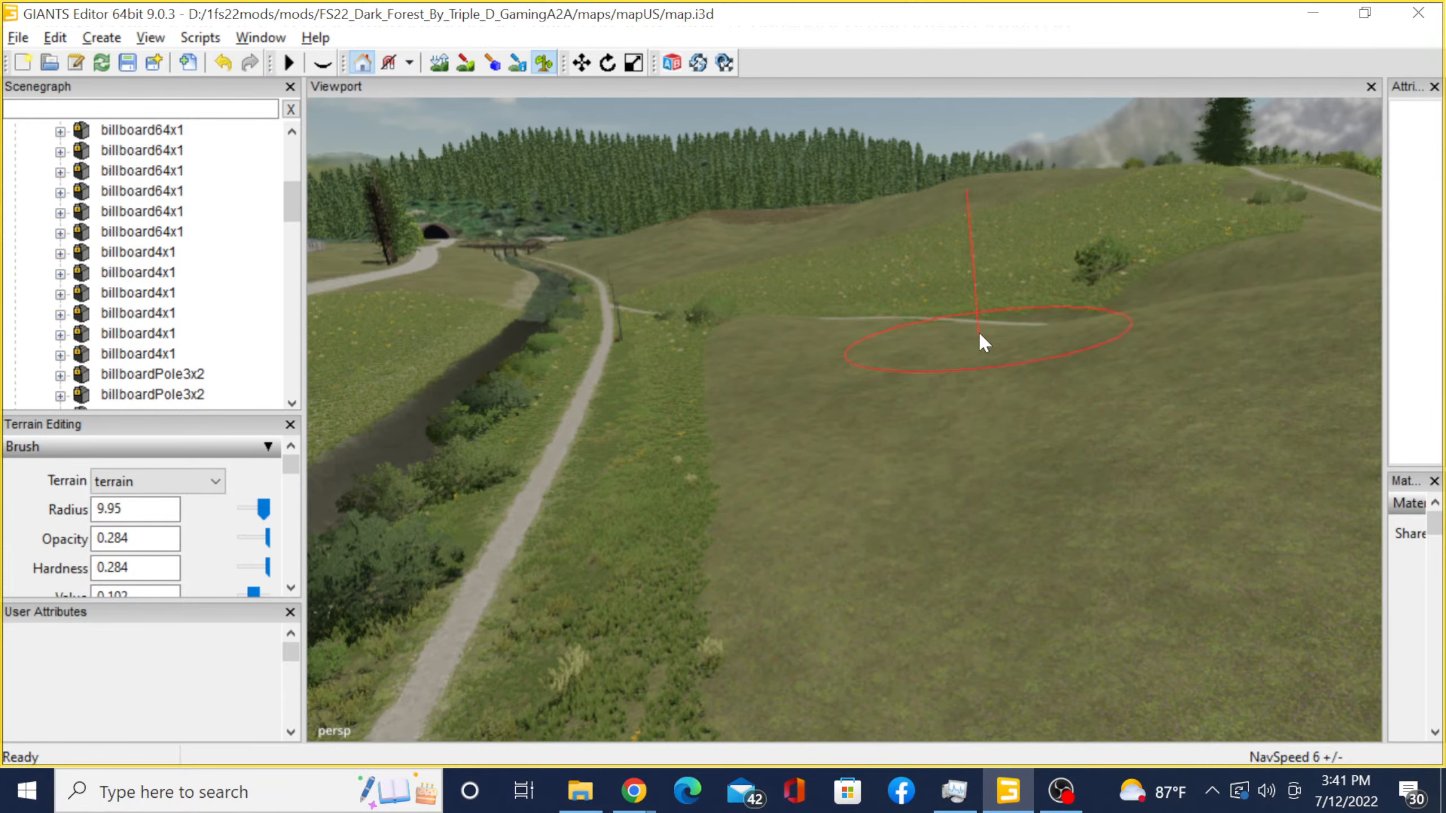
# - Erase the grass along both sides of the branch path near its junction with the creekside path
pyautogui.keyDown('alt'); pyautogui.moveTo(978, 330); pyautogui.dragTo(911, 592, button='middle'); pyautogui.keyUp('alt')
pyautogui.keyDown('alt'); pyautogui.moveTo(965, 534); pyautogui.dragTo(400, 707, button='middle'); pyautogui.keyUp('alt')
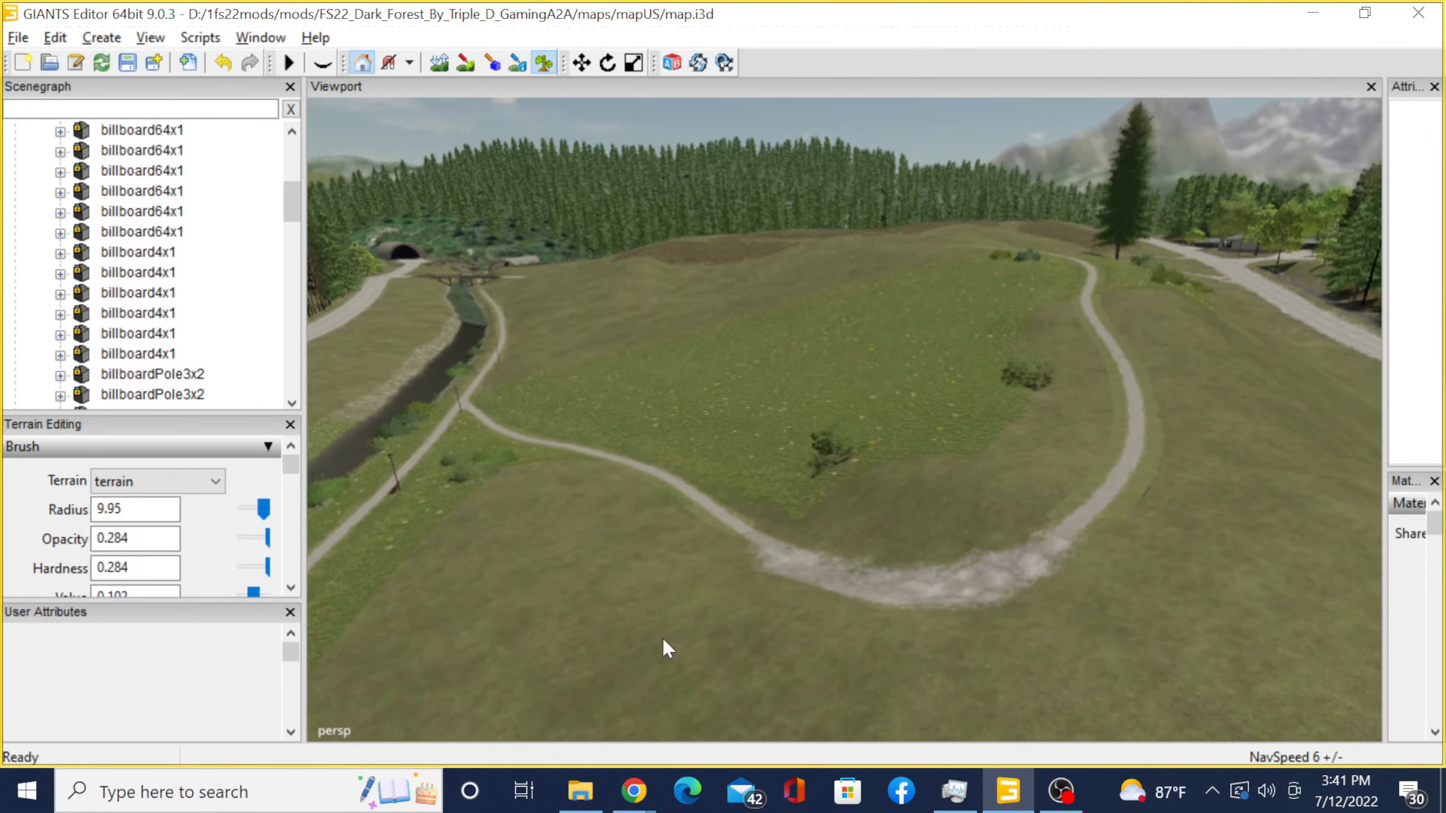
pyautogui.scroll(2, 662, 637)
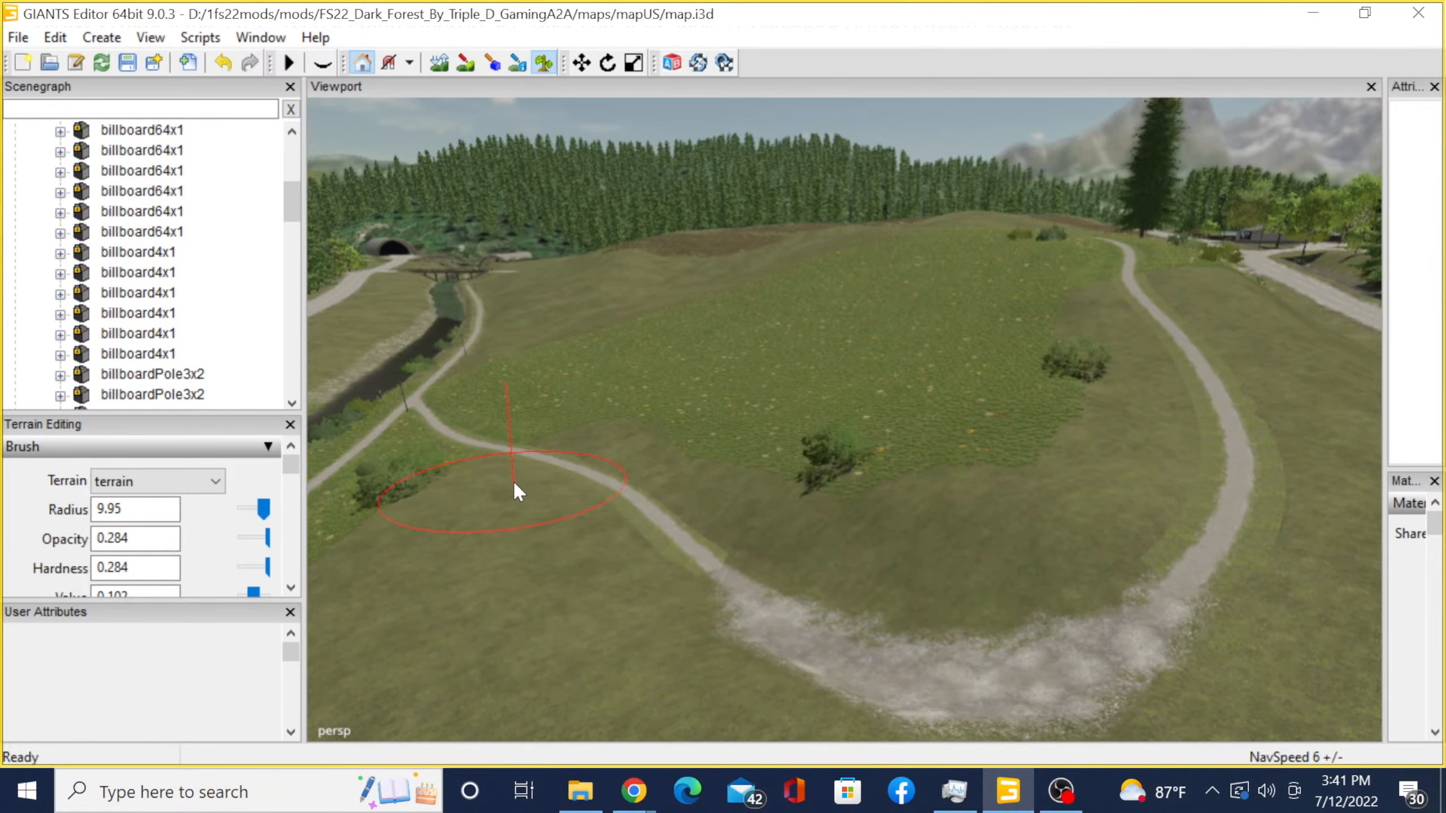
pyautogui.keyDown('alt'); pyautogui.moveTo(717, 567); pyautogui.dragTo(1109, 490, button='middle'); pyautogui.keyUp('alt')
pyautogui.moveTo(626, 434)
pyautogui.keyDown('alt'); pyautogui.mouseDown(button='middle')
pyautogui.moveTo(1183, 330)
pyautogui.moveTo(833, 396)
pyautogui.moveTo(883, 375)
pyautogui.mouseUp(button='middle'); pyautogui.keyUp('alt')
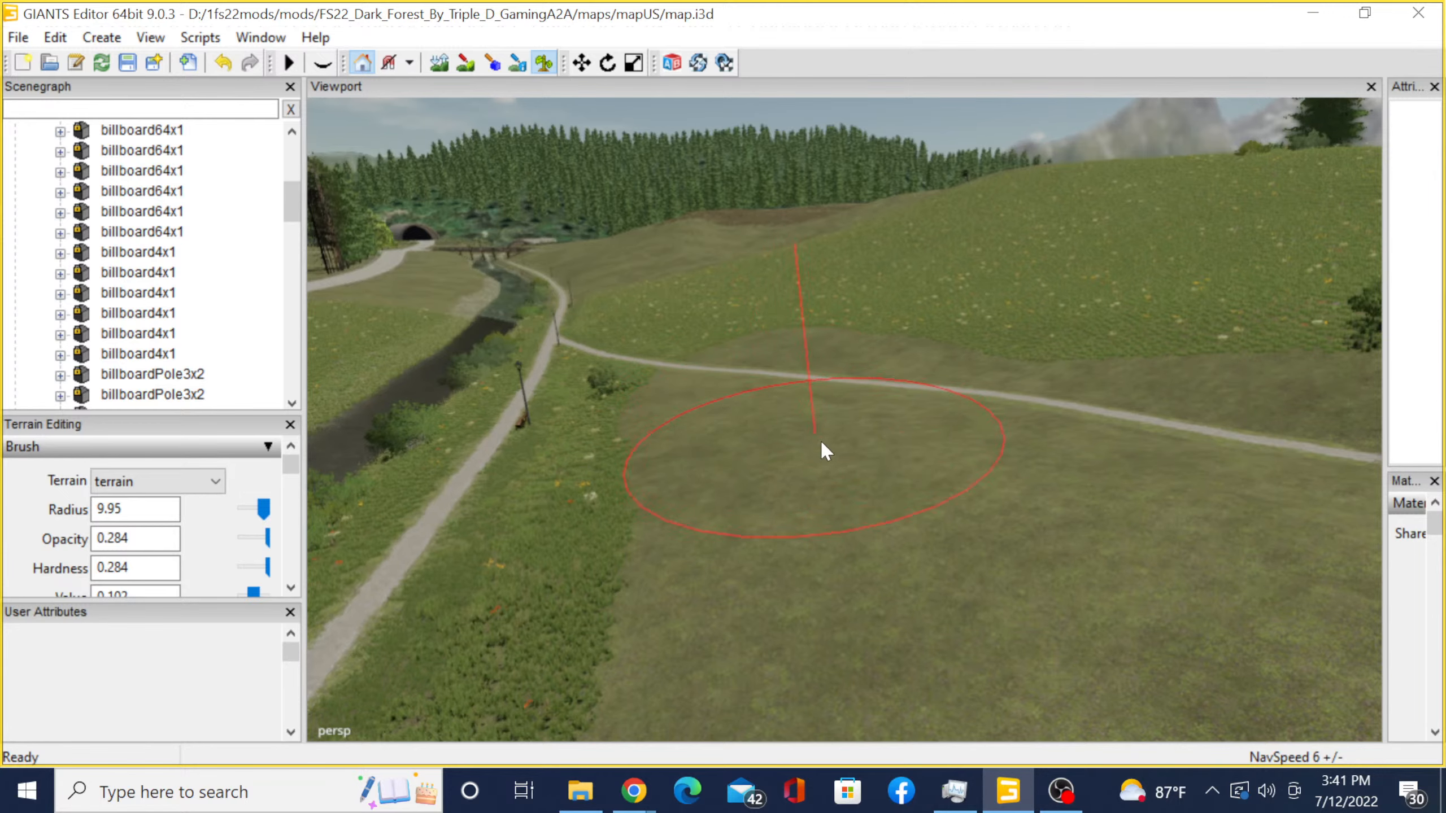
# - Erase the meadow grass and bushes covering the hillside enclosed by the gravel path's loop
pyautogui.scroll(-3, 1002, 439)
pyautogui.moveTo(1010, 446)
pyautogui.keyDown('alt'); pyautogui.mouseDown(button='middle')
pyautogui.moveTo(683, 501)
pyautogui.moveTo(666, 567)
pyautogui.mouseUp(button='middle'); pyautogui.keyUp('alt')
pyautogui.keyDown('ctrl'); pyautogui.moveTo(666, 568); pyautogui.dragTo(676, 456); pyautogui.keyUp('ctrl')
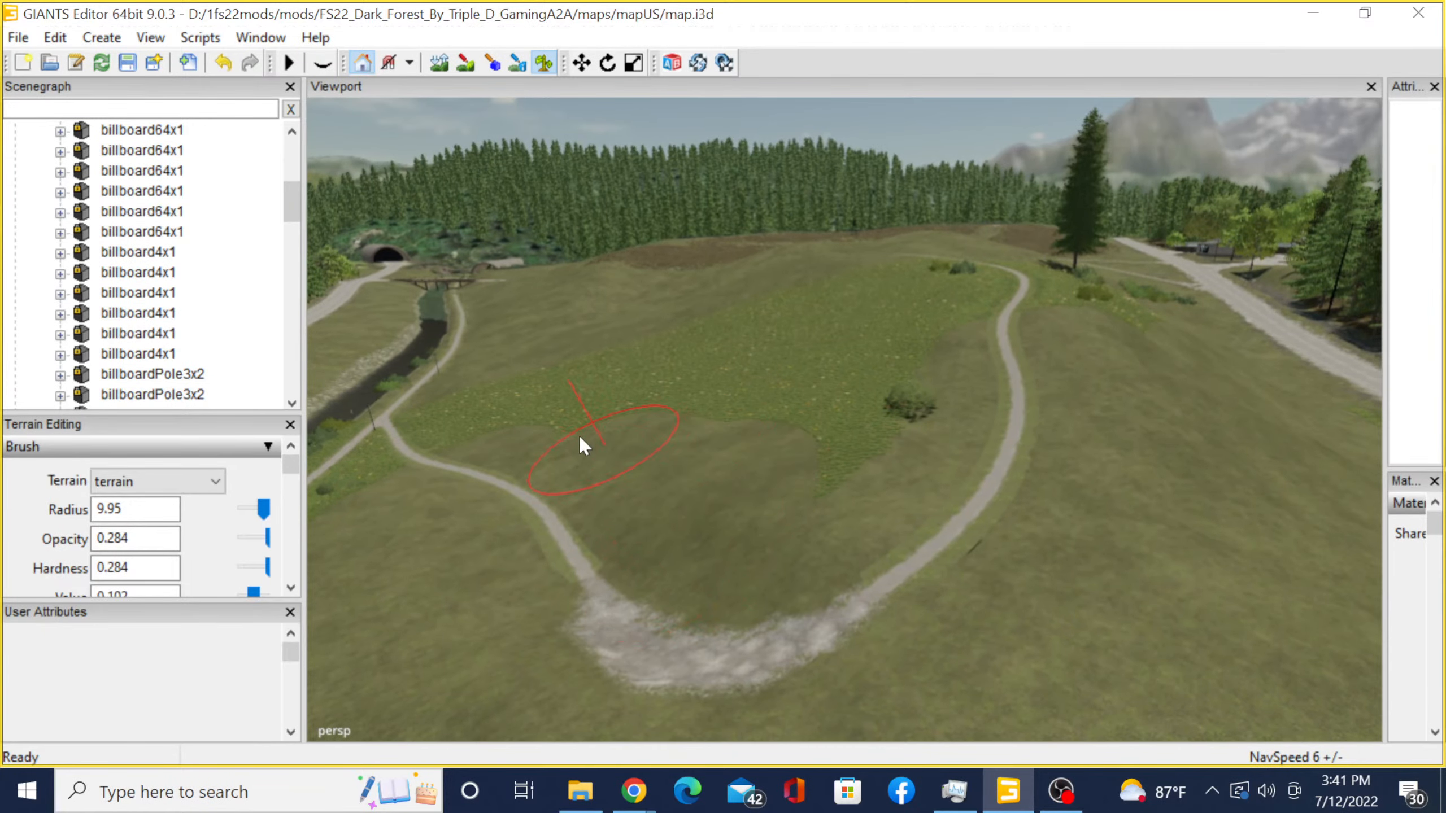
pyautogui.moveTo(800, 440)
pyautogui.keyDown('ctrl'); pyautogui.mouseDown()
pyautogui.moveTo(846, 497)
pyautogui.moveTo(973, 350)
pyautogui.mouseUp(); pyautogui.keyUp('ctrl')
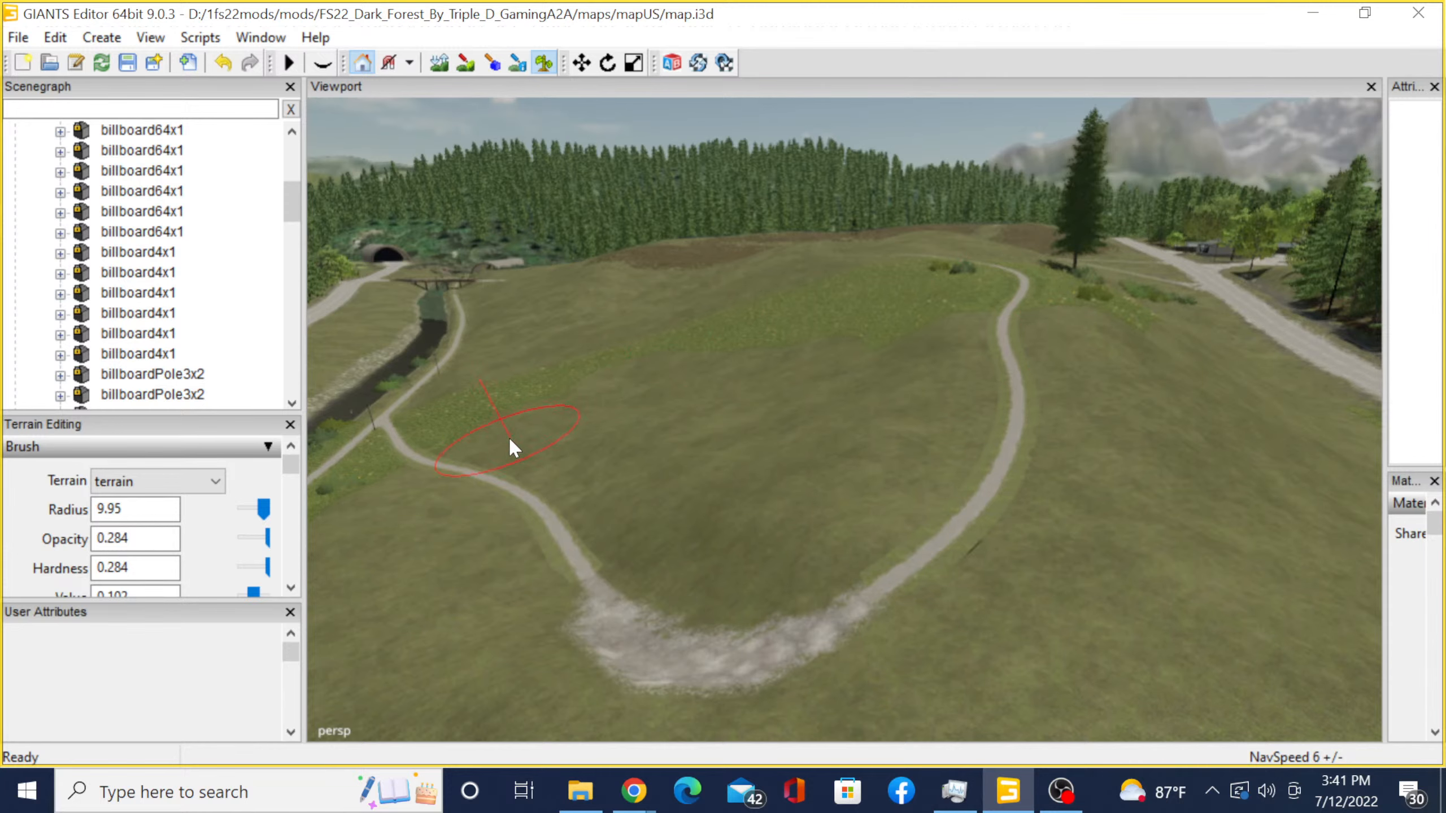
# - Erase the grass and shrubs on both sides of the gravel path's upper curve, below the lone spruce
pyautogui.keyDown('alt'); pyautogui.moveTo(975, 362); pyautogui.dragTo(681, 516, button='middle'); pyautogui.keyUp('alt')
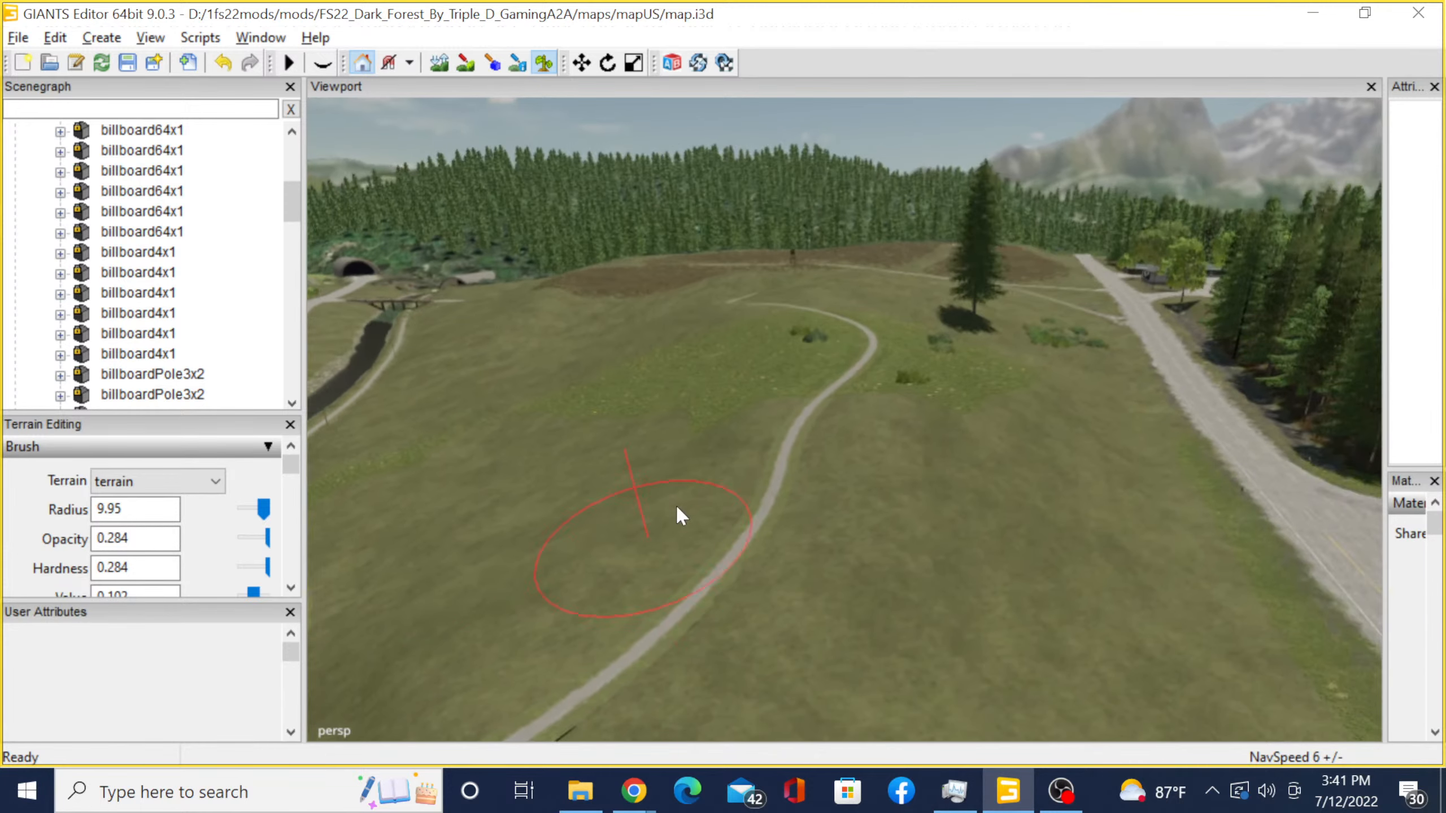
pyautogui.keyDown('alt'); pyautogui.moveTo(985, 363); pyautogui.dragTo(445, 741, button='middle'); pyautogui.keyUp('alt')
pyautogui.scroll(4, 935, 486)
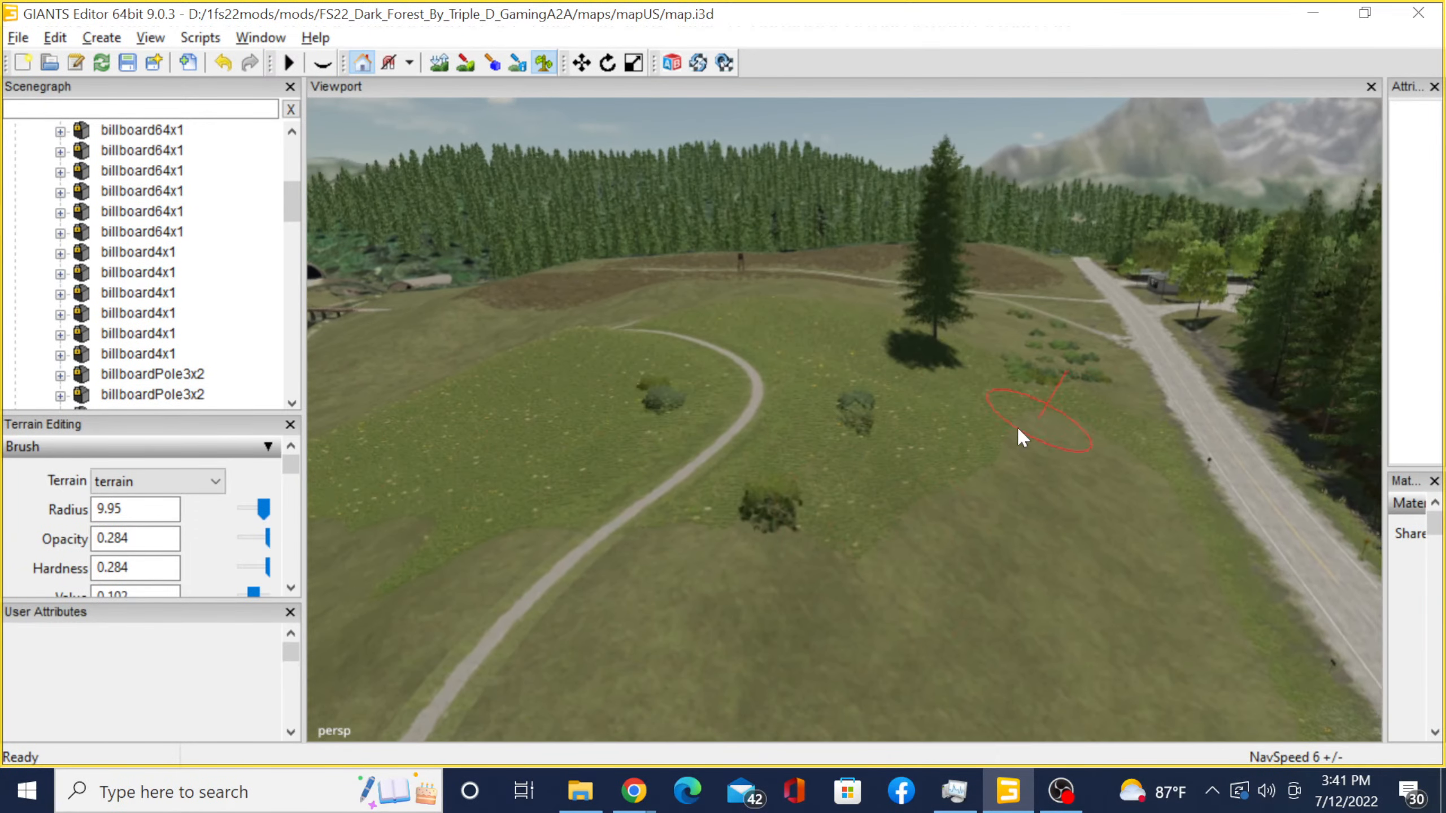
pyautogui.moveTo(1017, 425)
pyautogui.mouseDown()
pyautogui.moveTo(768, 555)
pyautogui.moveTo(782, 485)
pyautogui.moveTo(607, 543)
pyautogui.mouseUp()
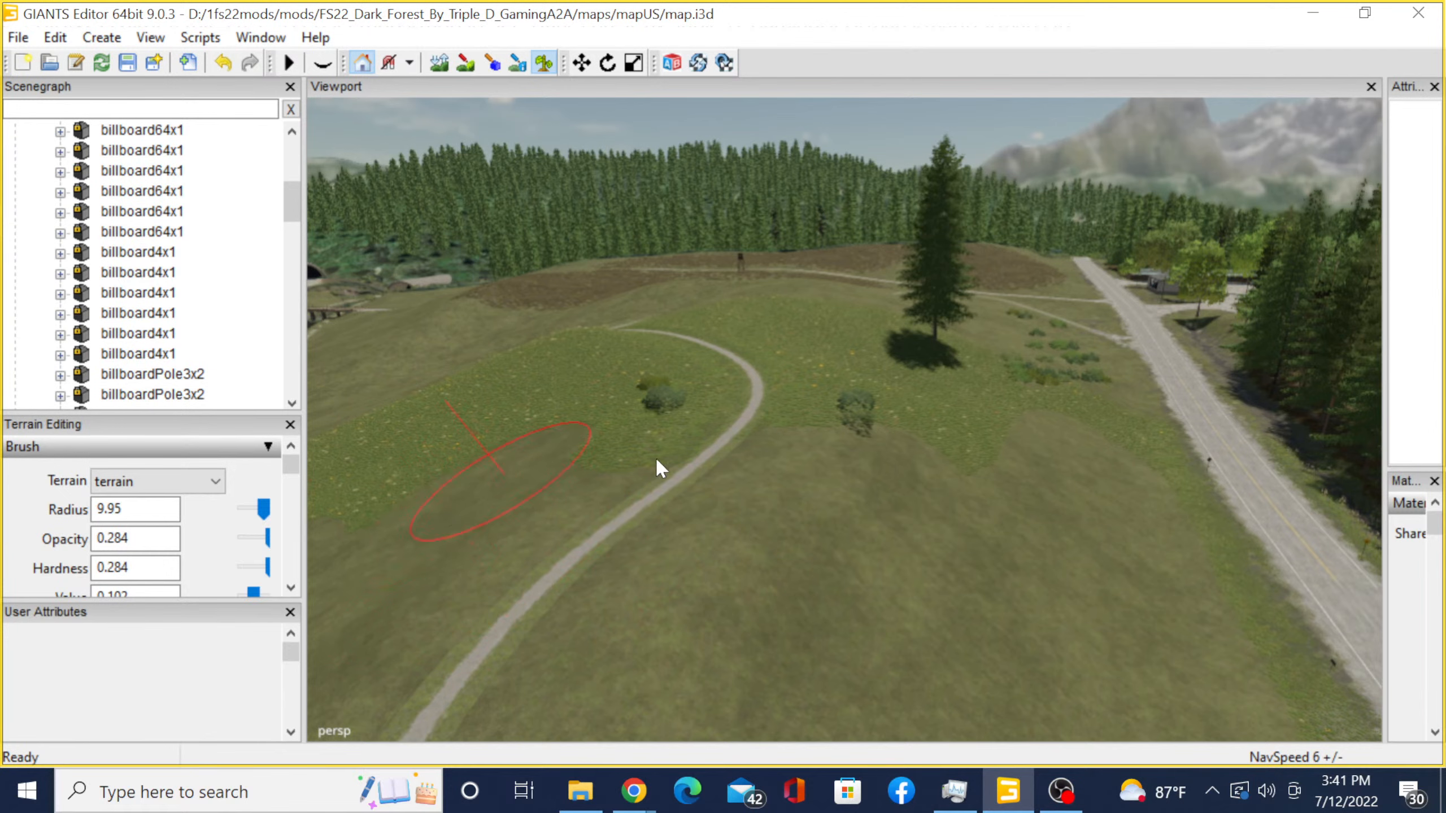
pyautogui.moveTo(738, 453)
pyautogui.mouseDown()
pyautogui.moveTo(678, 420)
pyautogui.moveTo(787, 404)
pyautogui.moveTo(866, 458)
pyautogui.moveTo(928, 456)
pyautogui.mouseUp()
pyautogui.keyDown('alt'); pyautogui.moveTo(932, 499); pyautogui.dragTo(455, 547, button='middle'); pyautogui.keyUp('alt')
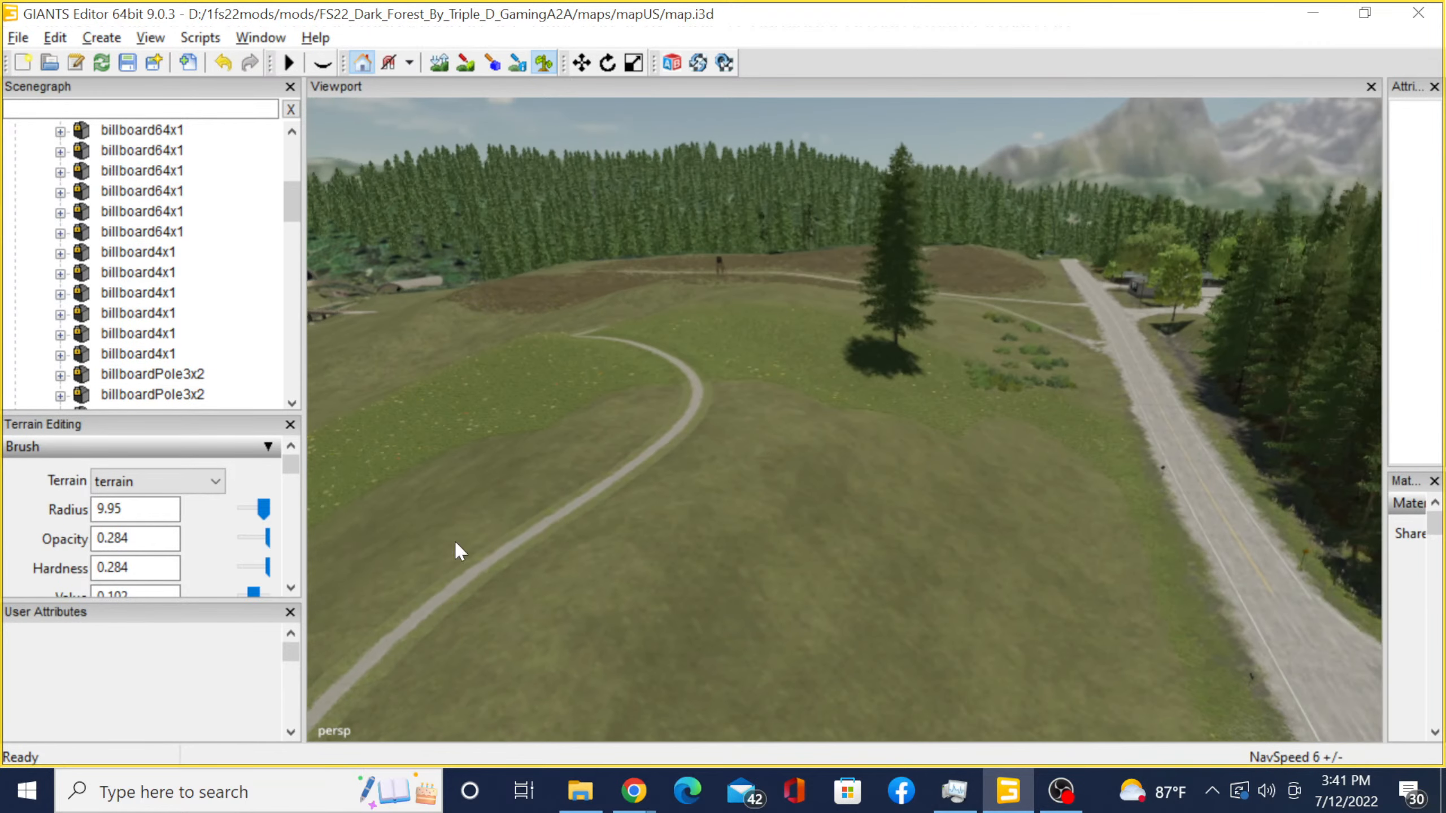
# - Erase the grass and bush cluster between the lone spruce and the paved road
pyautogui.scroll(4, 1263, 399)
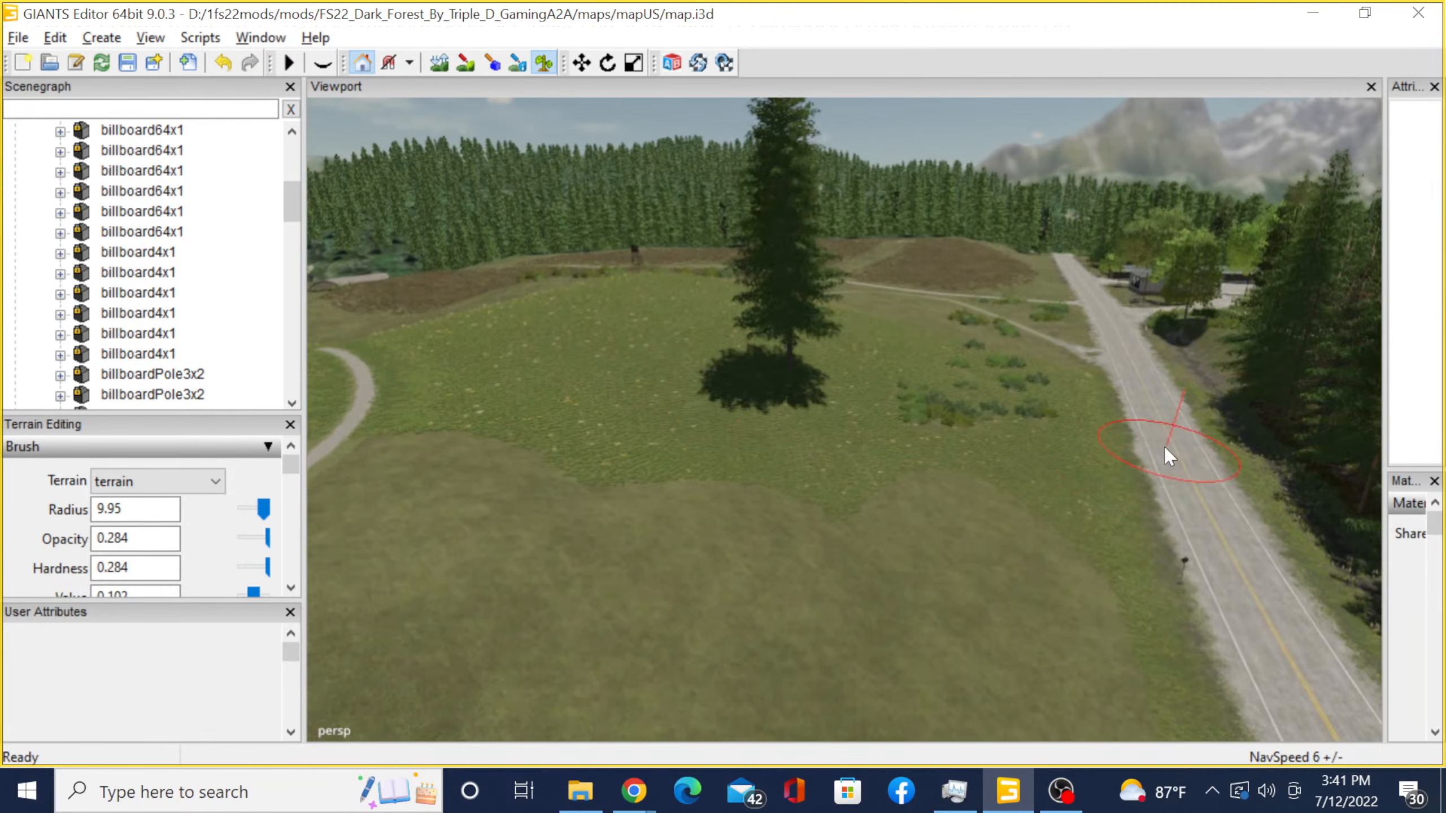
pyautogui.keyDown('alt'); pyautogui.moveTo(1163, 448); pyautogui.dragTo(393, 370, button='middle'); pyautogui.keyUp('alt')
pyautogui.scroll(4, 833, 468)
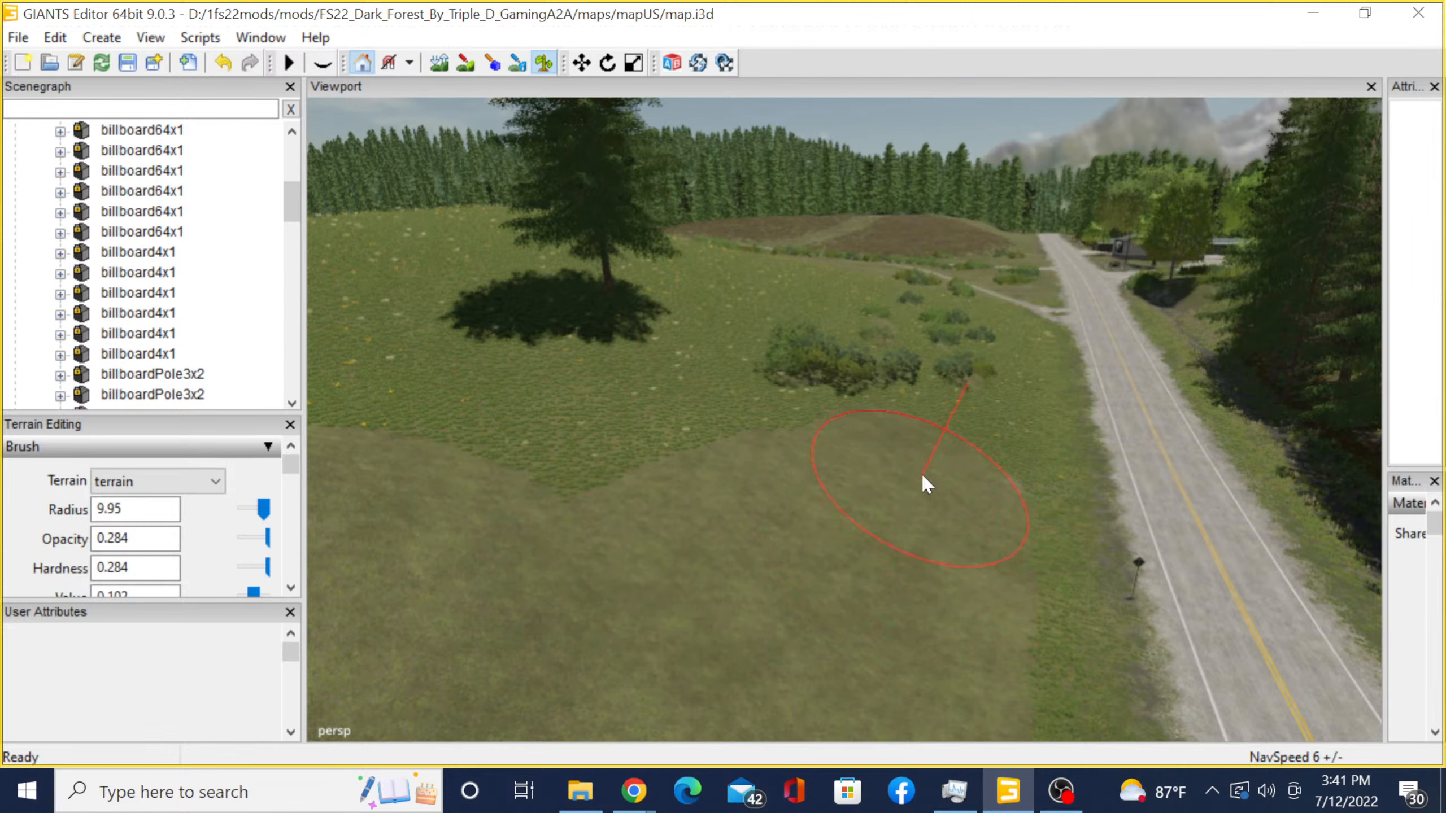
pyautogui.moveTo(933, 456)
pyautogui.mouseDown()
pyautogui.moveTo(961, 356)
pyautogui.moveTo(840, 376)
pyautogui.mouseUp()
pyautogui.moveTo(625, 453); pyautogui.dragTo(553, 515)
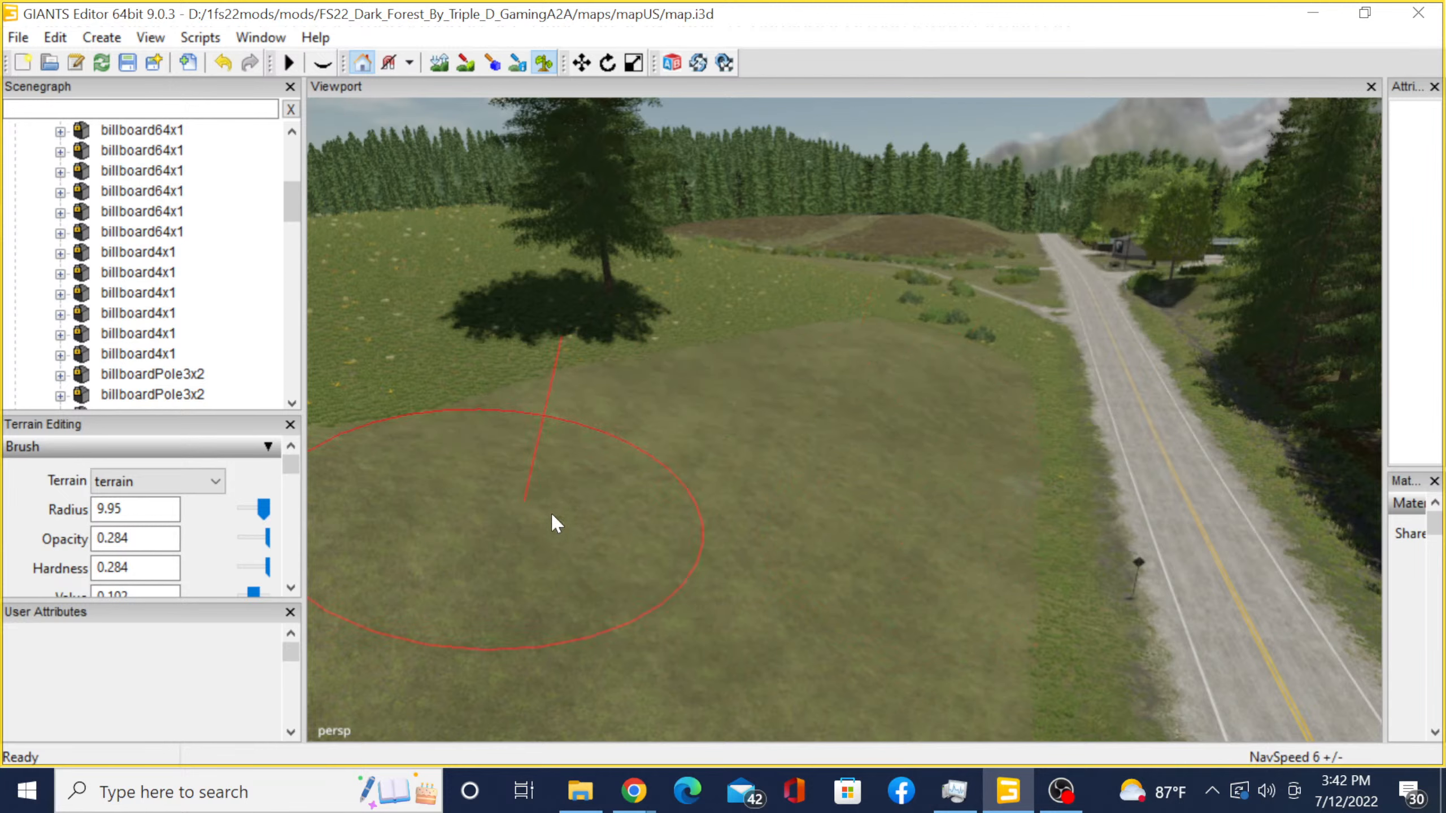
# - Erase the meadow grass on the hillside between the lone spruce and the curved gravel path
pyautogui.keyDown('alt'); pyautogui.moveTo(821, 539); pyautogui.dragTo(561, 190, button='middle'); pyautogui.keyUp('alt')
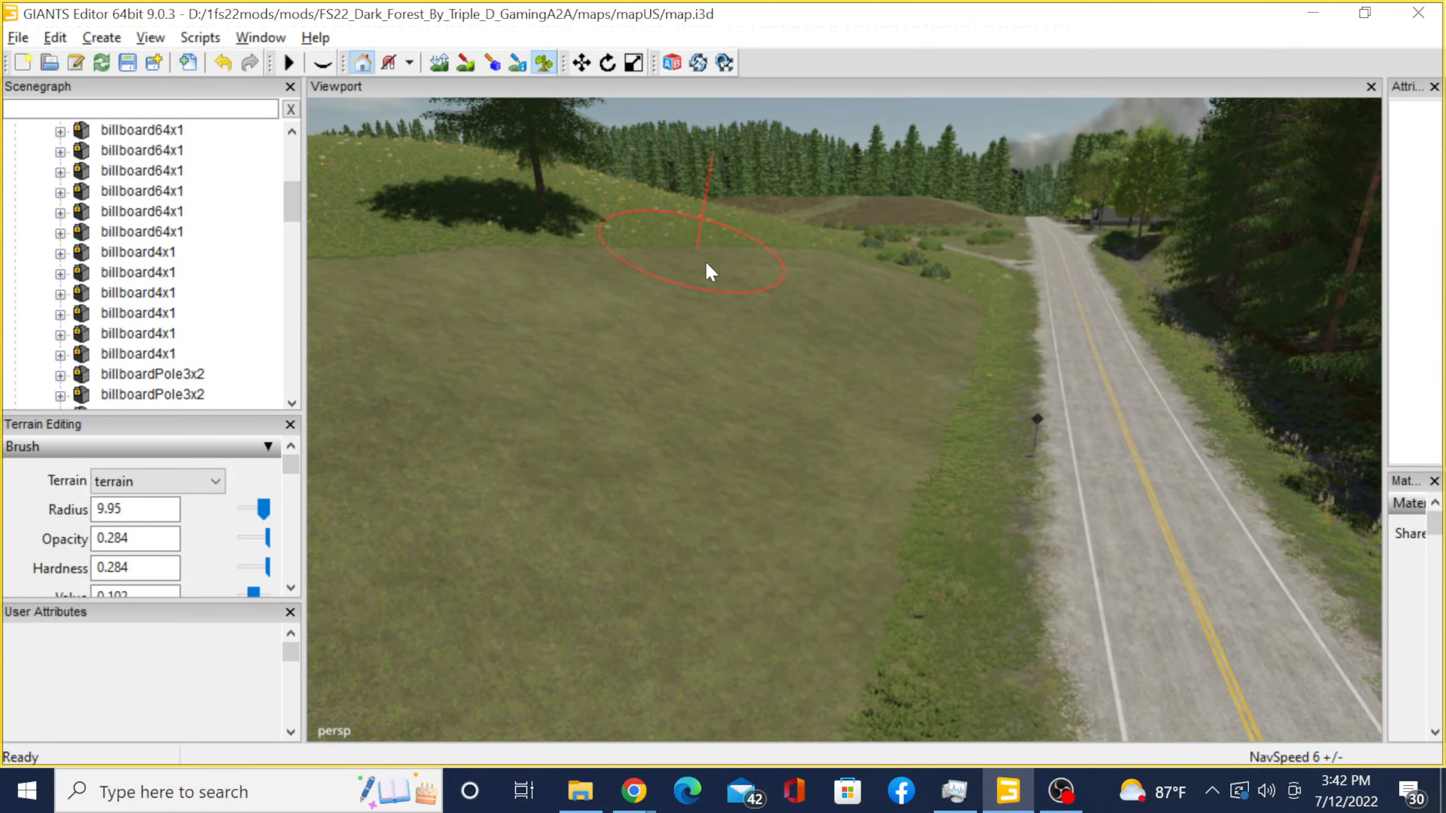
pyautogui.moveTo(705, 264)
pyautogui.keyDown('alt'); pyautogui.mouseDown(button='middle')
pyautogui.moveTo(916, 496)
pyautogui.moveTo(1128, 695)
pyautogui.mouseUp(button='middle'); pyautogui.keyUp('alt')
pyautogui.keyDown('alt'); pyautogui.moveTo(579, 488); pyautogui.dragTo(1384, 686, button='middle'); pyautogui.keyUp('alt')
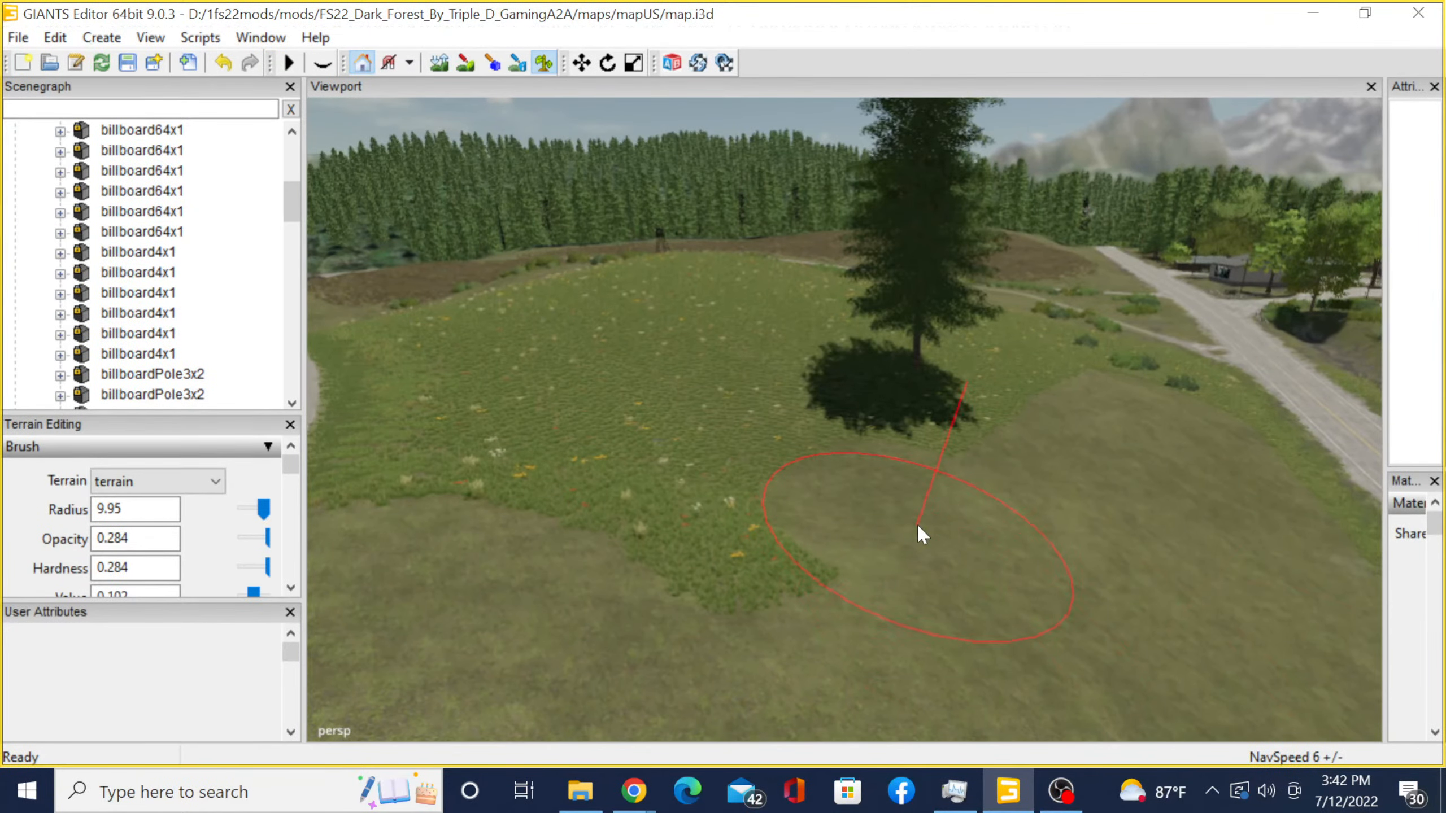
pyautogui.moveTo(917, 527)
pyautogui.mouseDown()
pyautogui.moveTo(791, 560)
pyautogui.moveTo(572, 483)
pyautogui.moveTo(588, 471)
pyautogui.mouseUp()
pyautogui.moveTo(834, 484)
pyautogui.keyDown('alt'); pyautogui.mouseDown()
pyautogui.moveTo(530, 517)
pyautogui.moveTo(631, 523)
pyautogui.mouseUp(); pyautogui.keyUp('alt')
pyautogui.moveTo(801, 288)
pyautogui.mouseDown()
pyautogui.moveTo(826, 253)
pyautogui.moveTo(991, 278)
pyautogui.moveTo(1111, 354)
pyautogui.mouseUp()
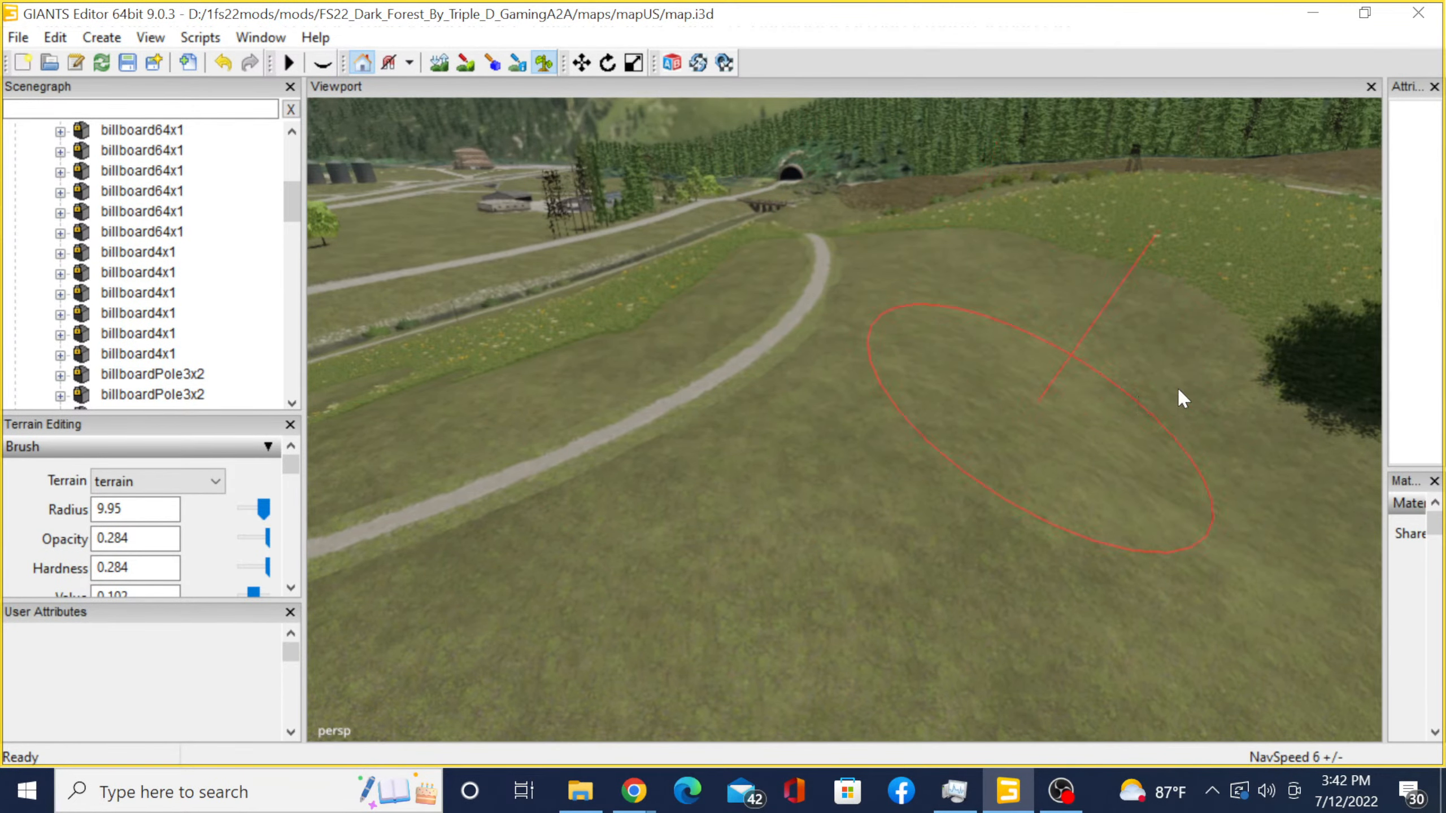
pyautogui.moveTo(1181, 397)
pyautogui.keyDown('alt'); pyautogui.mouseDown()
pyautogui.moveTo(429, 549)
pyautogui.moveTo(565, 575)
pyautogui.mouseUp(); pyautogui.keyUp('alt')
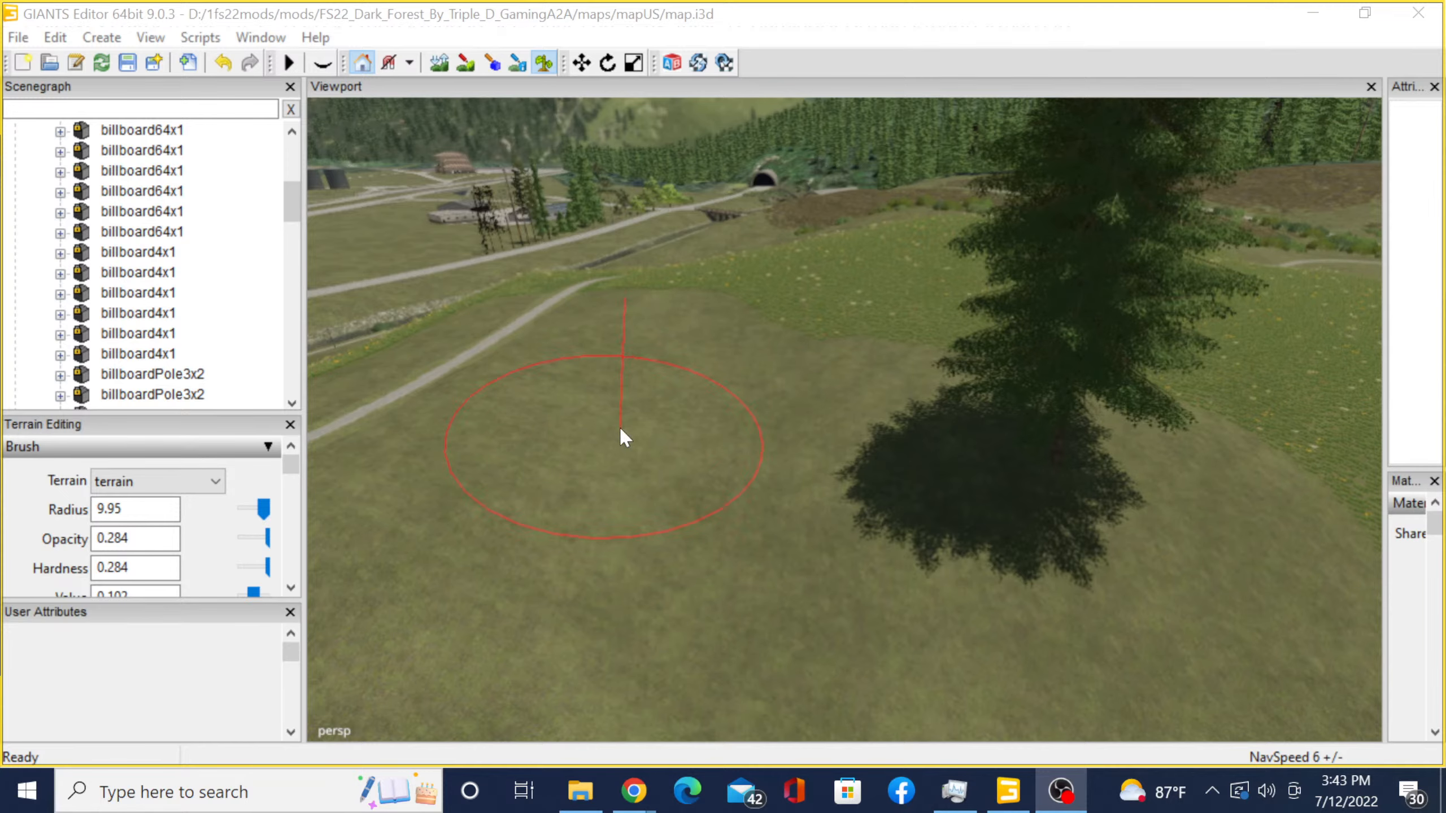
# - Erase the grass on the slope behind the lone spruce up to the gravel path, and leave foliage painting
pyautogui.moveTo(814, 423)
pyautogui.mouseDown(button='middle')
pyautogui.moveTo(451, 566)
pyautogui.moveTo(597, 549)
pyautogui.moveTo(778, 481)
pyautogui.moveTo(477, 504)
pyautogui.moveTo(627, 526)
pyautogui.moveTo(626, 473)
pyautogui.mouseUp(button='middle')
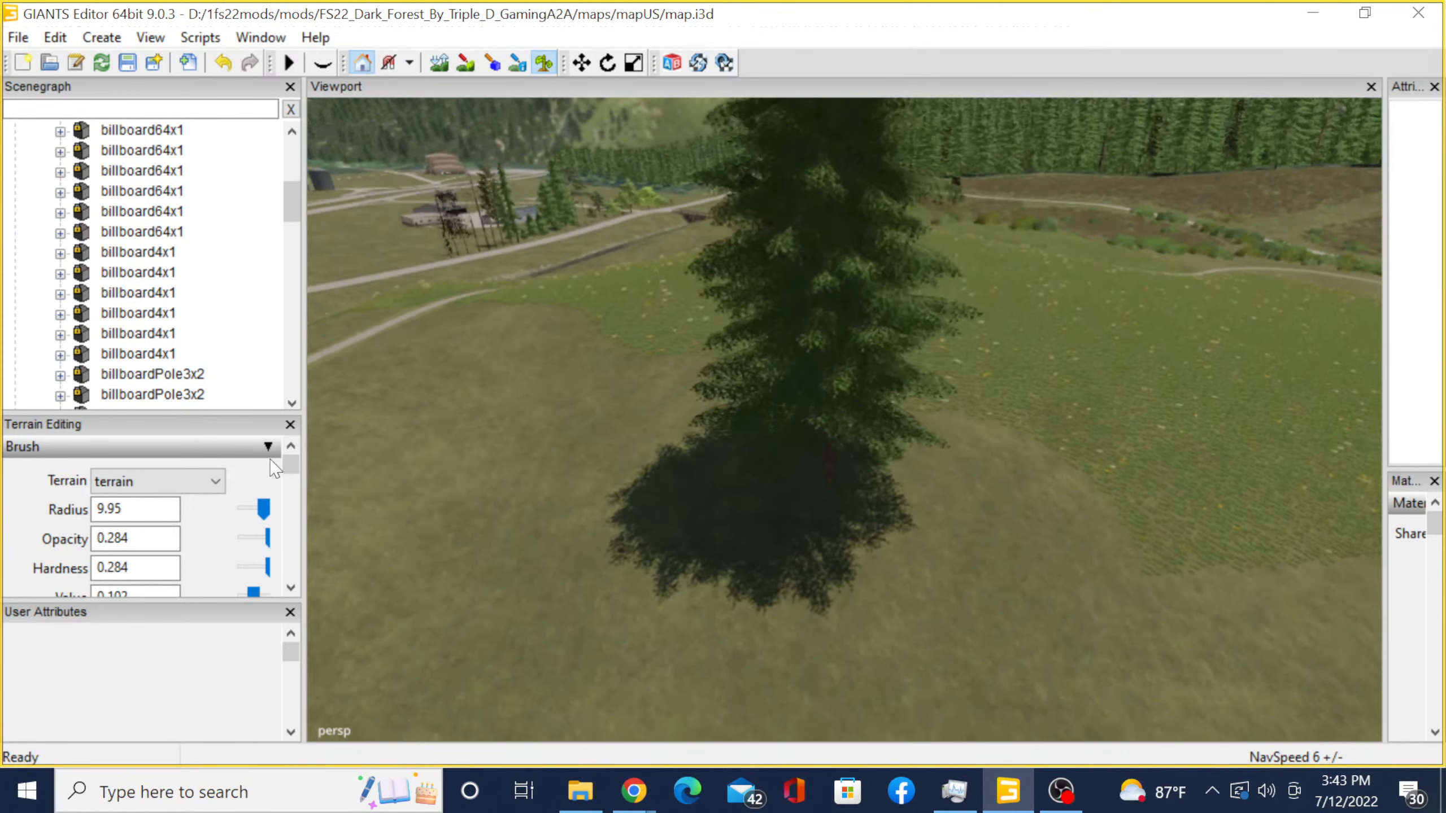
pyautogui.moveTo(626, 470)
pyautogui.mouseDown()
pyautogui.moveTo(745, 407)
pyautogui.moveTo(834, 387)
pyautogui.moveTo(939, 379)
pyautogui.moveTo(970, 397)
pyautogui.mouseUp()
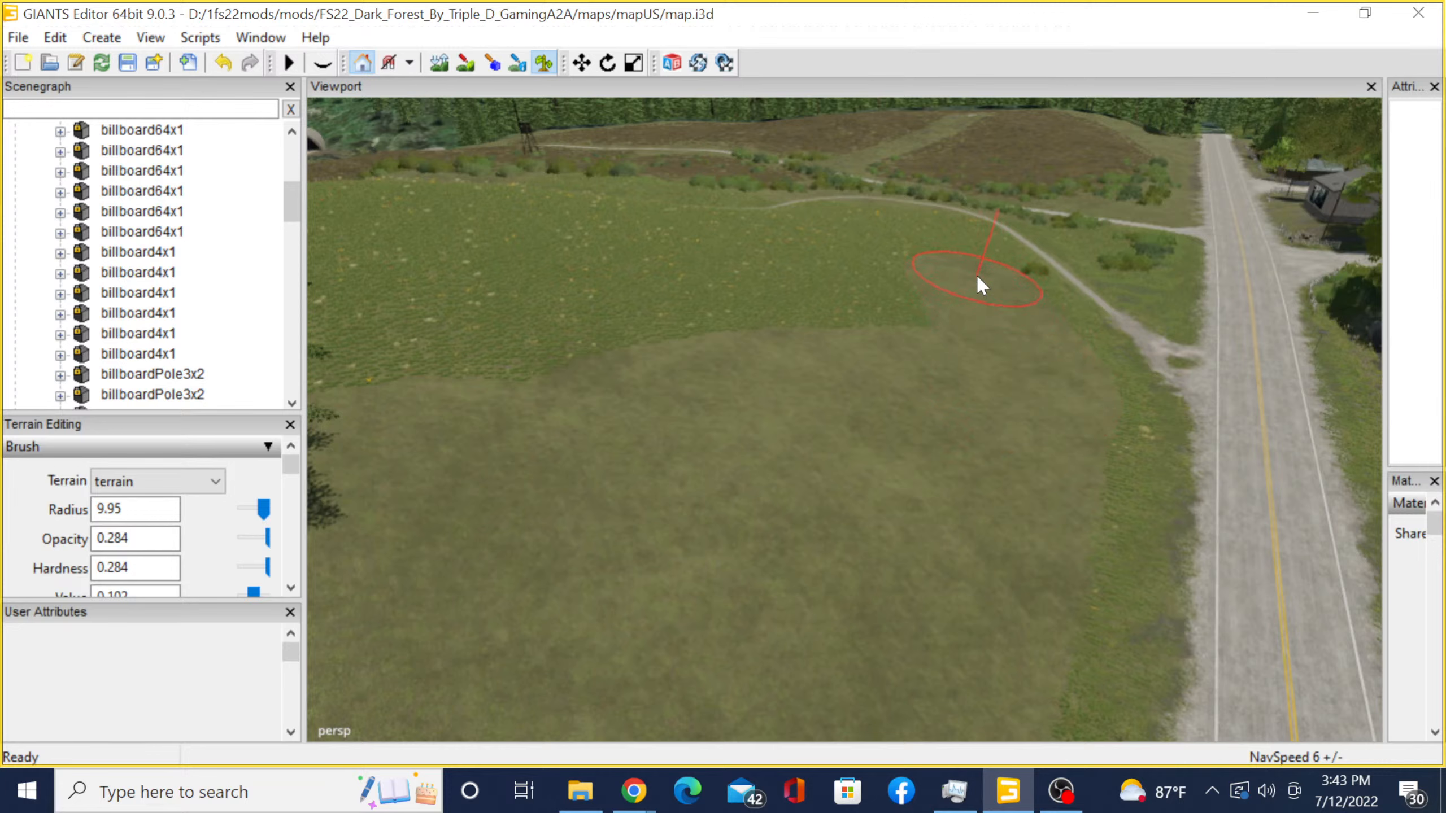
pyautogui.moveTo(978, 277)
pyautogui.mouseDown()
pyautogui.moveTo(833, 343)
pyautogui.moveTo(644, 358)
pyautogui.moveTo(453, 398)
pyautogui.mouseUp()
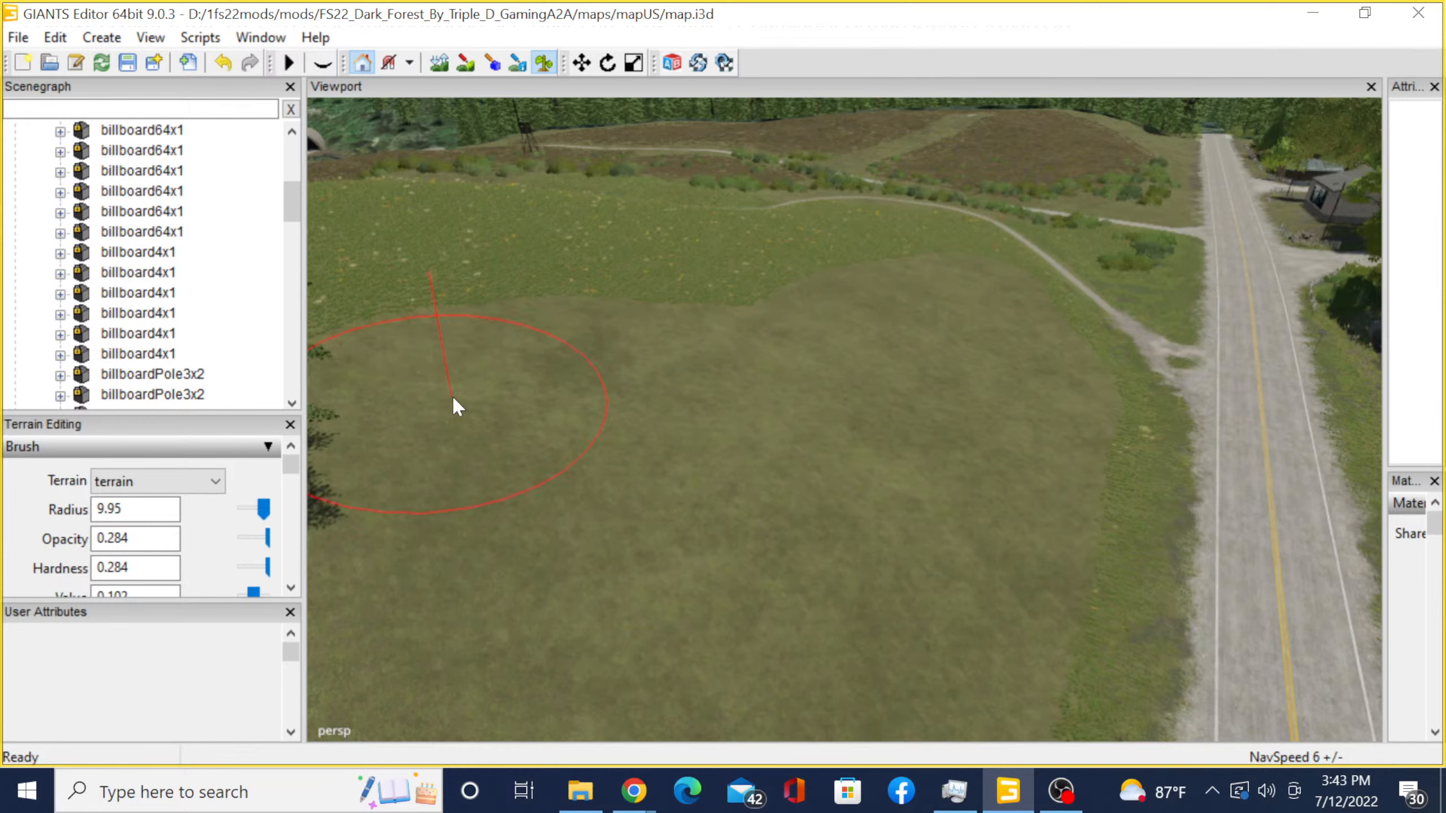
pyautogui.scroll(-4, 456, 501)
pyautogui.keyDown('alt'); pyautogui.moveTo(843, 436); pyautogui.dragTo(1001, 421, button='middle'); pyautogui.keyUp('alt')
pyautogui.click(549, 68)
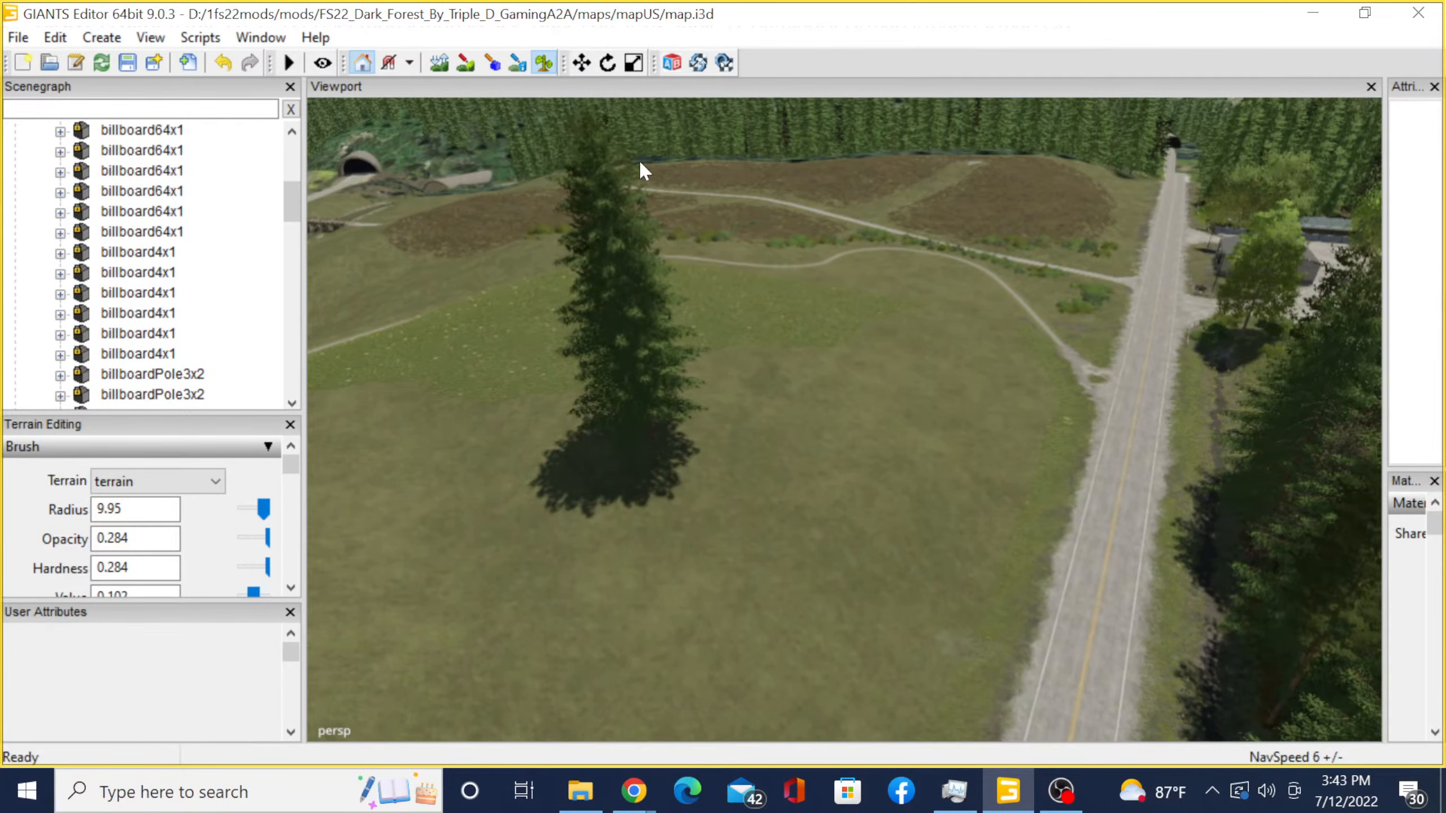
# - Inspect the cleared hillside between the creek and the paved road from above and down to the path's road junction
pyautogui.keyDown('alt'); pyautogui.moveTo(773, 319); pyautogui.dragTo(686, 268); pyautogui.keyUp('alt')
pyautogui.scroll(-5, 797, 361)
pyautogui.scroll(4, 518, 368)
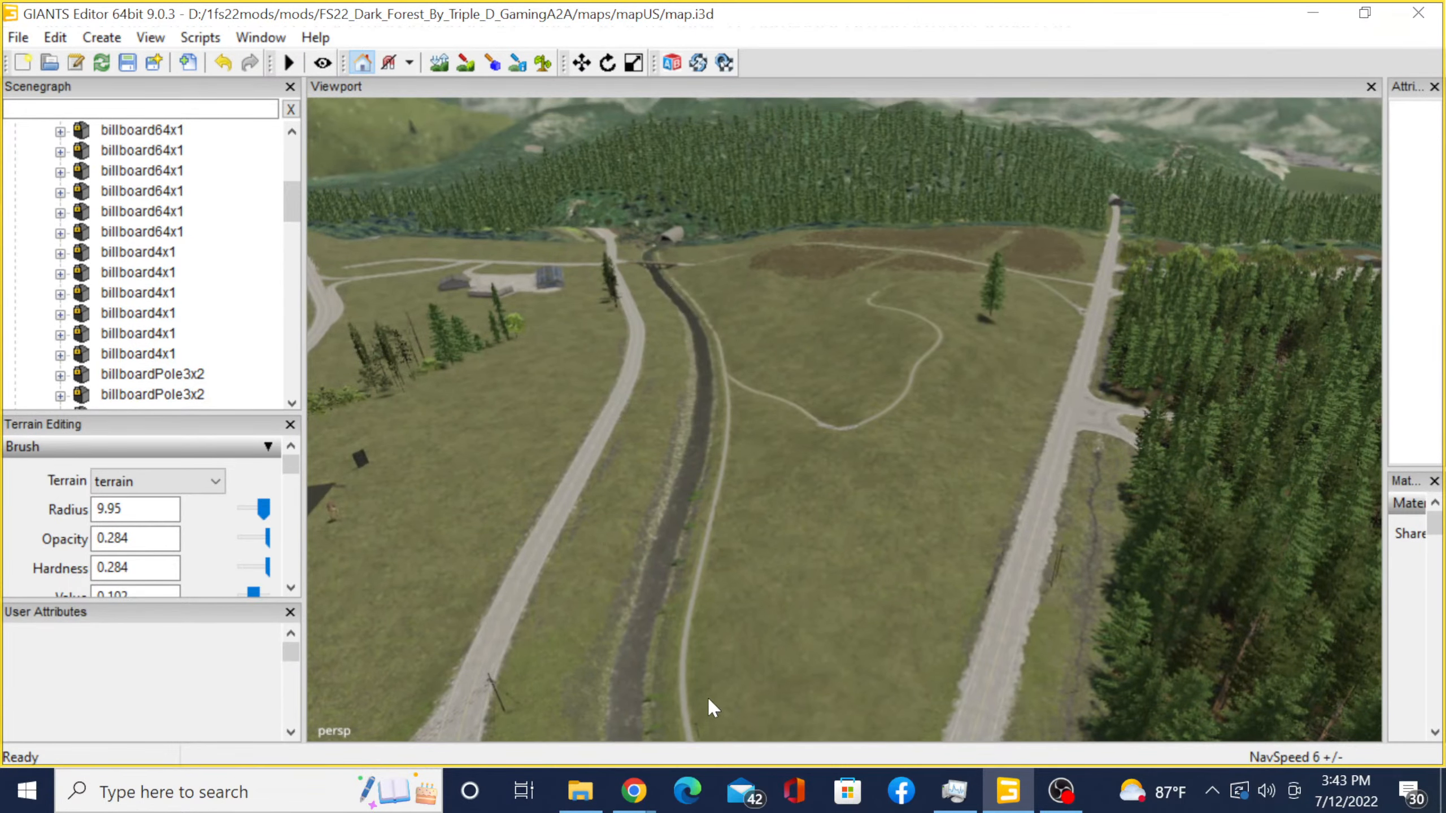
pyautogui.keyDown('alt'); pyautogui.moveTo(691, 555); pyautogui.dragTo(746, 647); pyautogui.keyUp('alt')
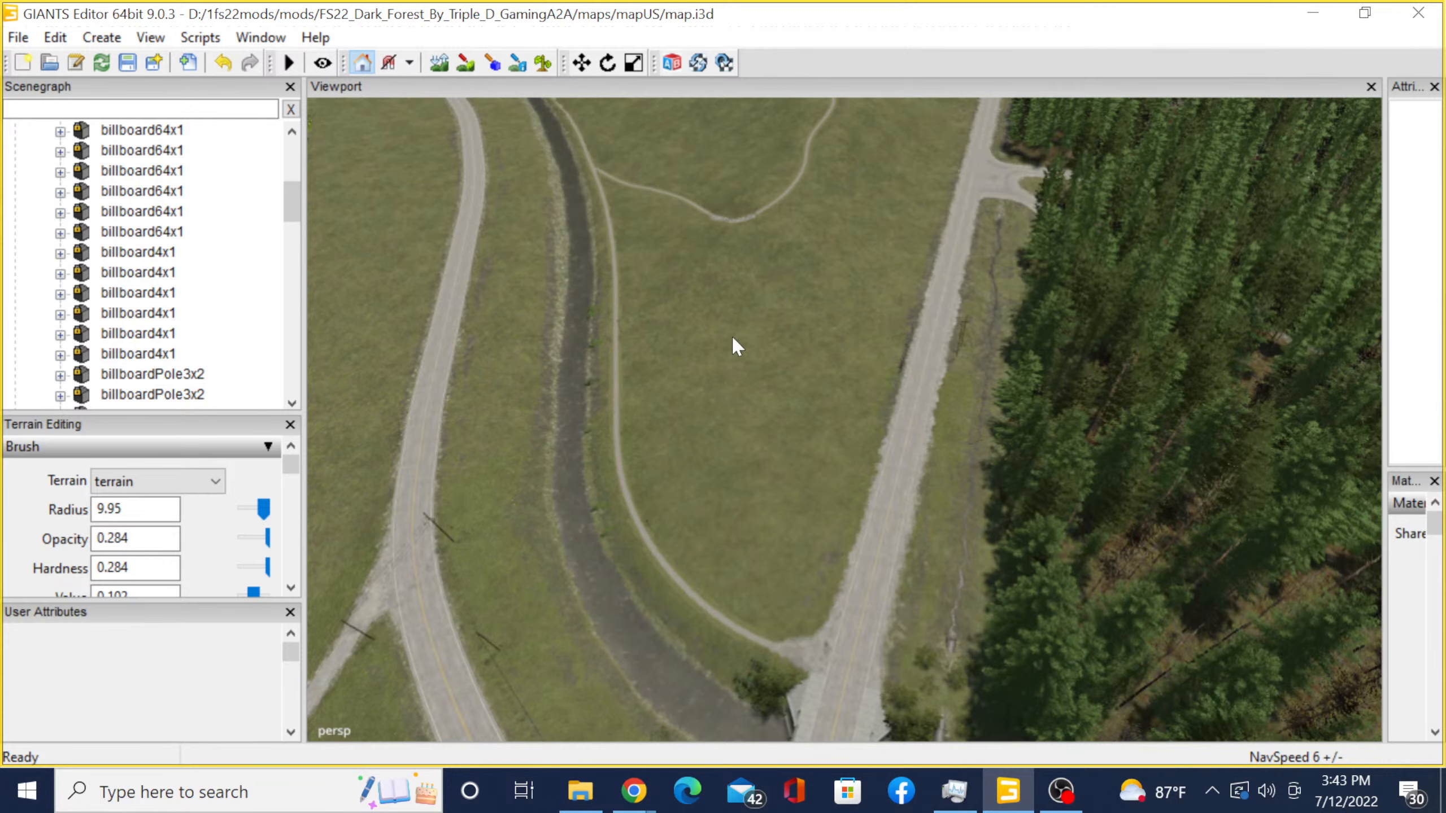
pyautogui.keyDown('alt'); pyautogui.moveTo(671, 434); pyautogui.dragTo(653, 370); pyautogui.keyUp('alt')
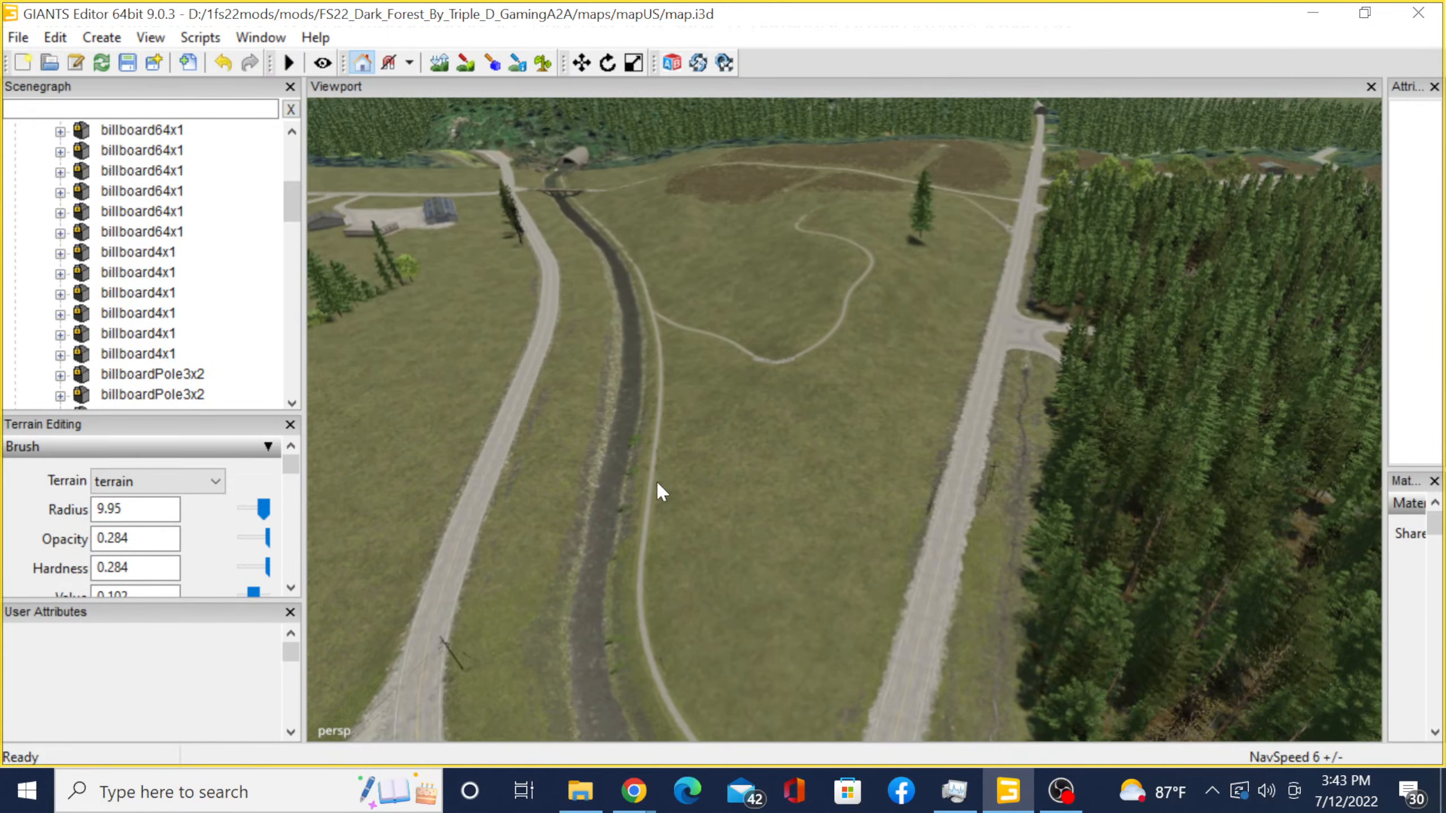
pyautogui.keyDown('alt'); pyautogui.moveTo(789, 436); pyautogui.dragTo(967, 438); pyautogui.keyUp('alt')
pyautogui.scroll(2, 782, 554)
pyautogui.scroll(2, 696, 434)
pyautogui.scroll(3, 735, 573)
pyautogui.scroll(3, 762, 476)
pyautogui.scroll(-3, 967, 438)
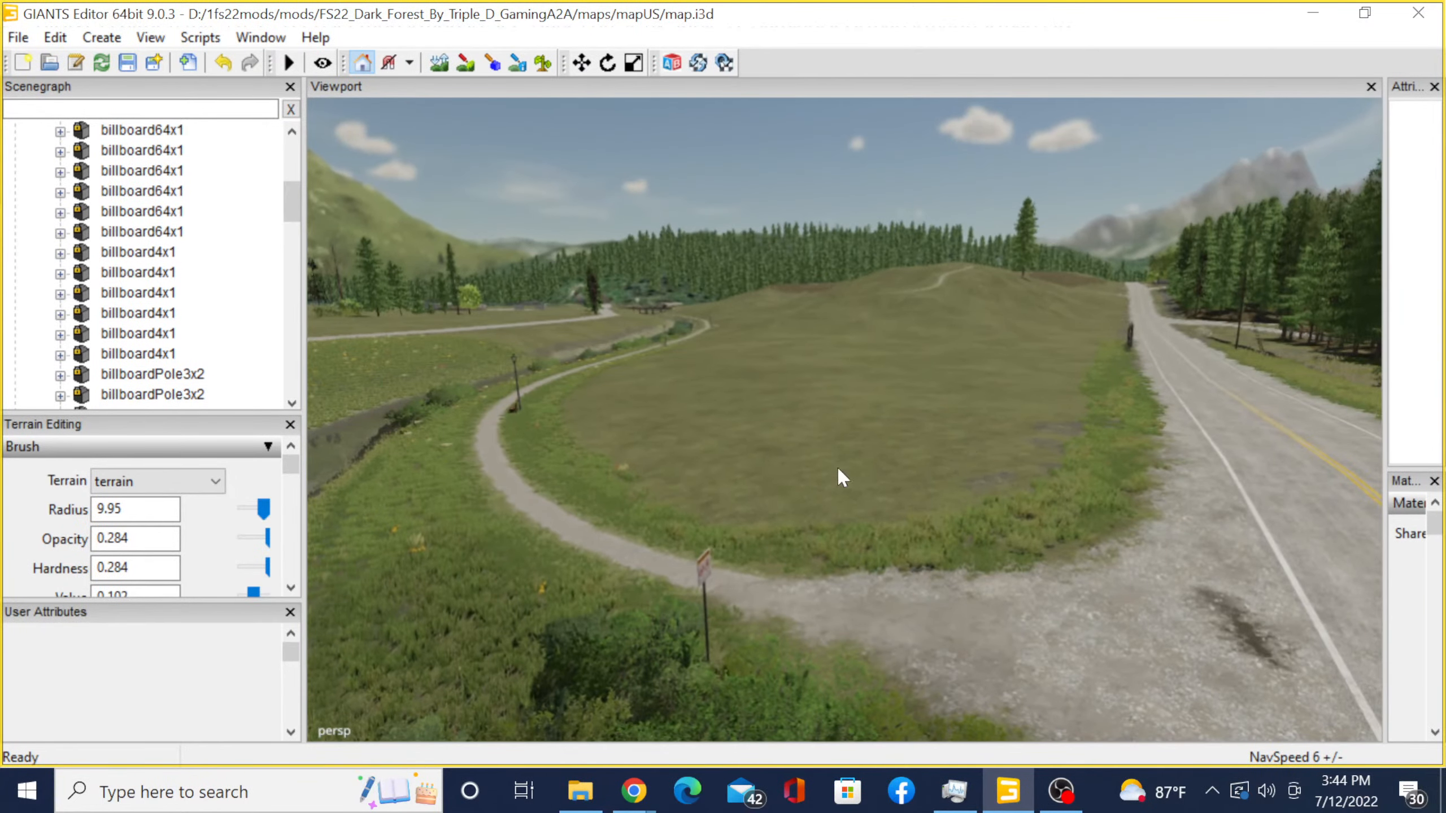
# - Examine the foliage along the creek bank and creekside path, from the road junction to the branch path
pyautogui.scroll(2, 762, 474)
pyautogui.keyDown('alt'); pyautogui.moveTo(762, 474); pyautogui.dragTo(607, 496); pyautogui.keyUp('alt')
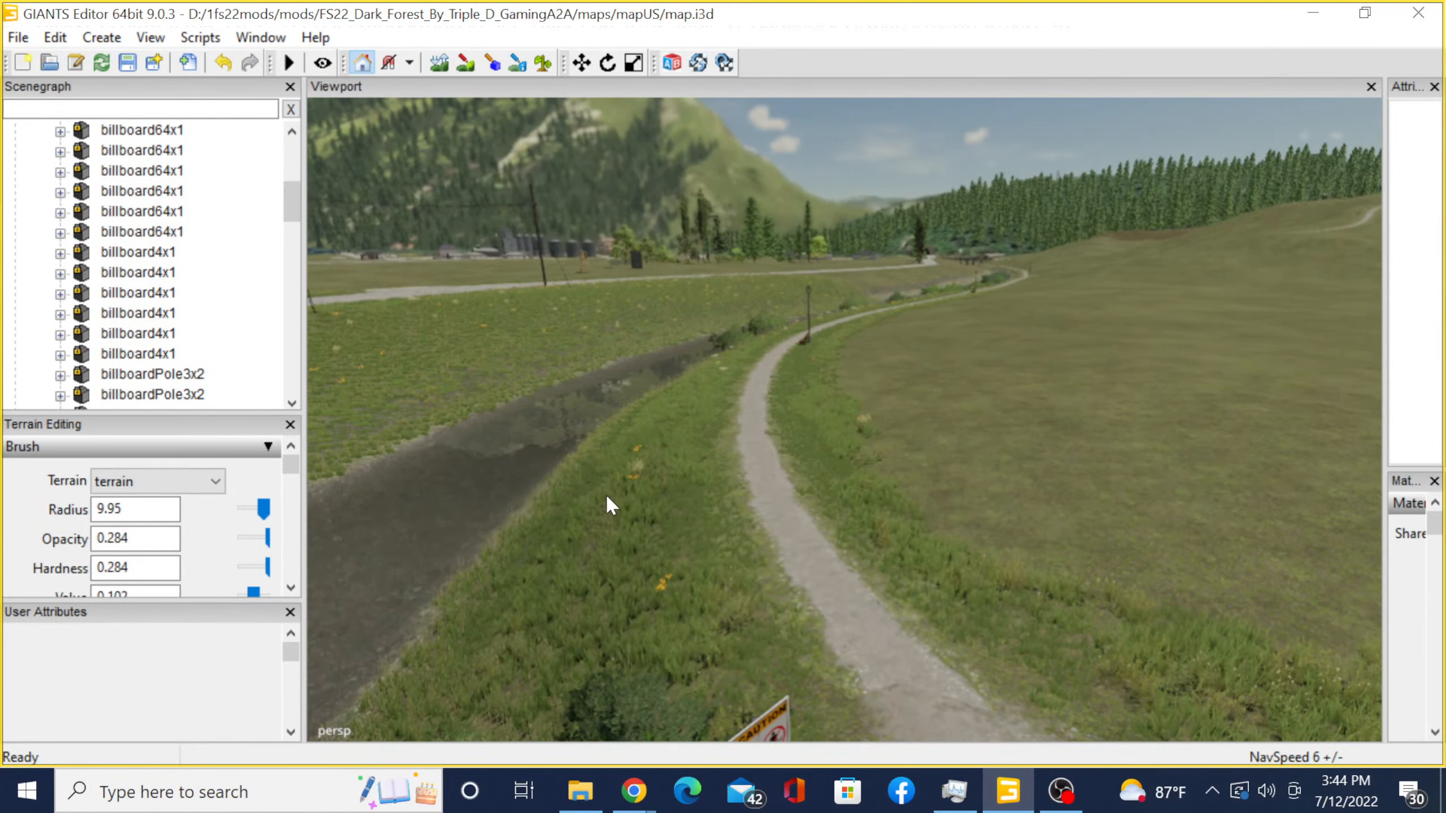
pyautogui.scroll(-5, 603, 510)
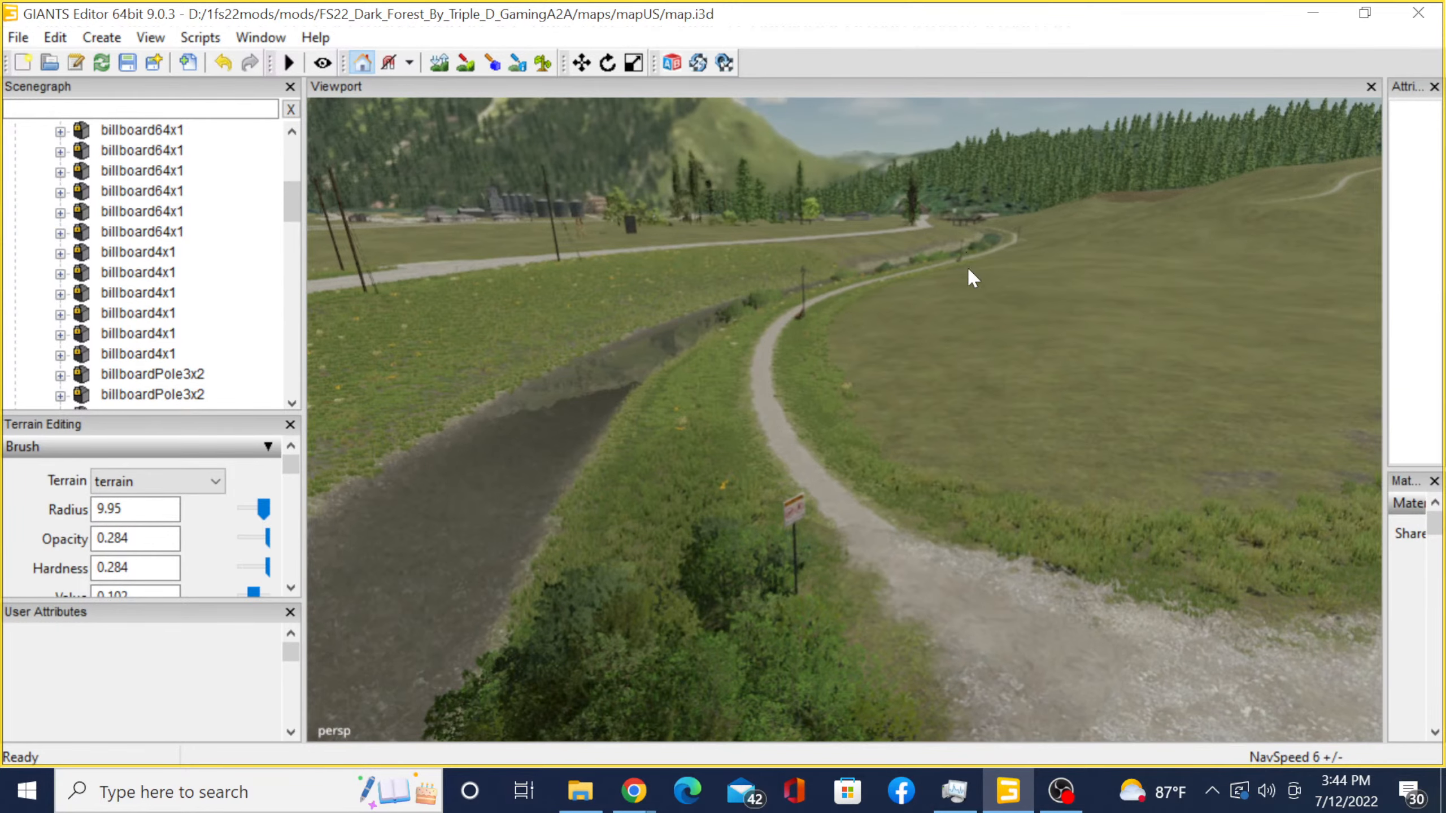
pyautogui.scroll(-3, 788, 416)
pyautogui.keyDown('alt'); pyautogui.moveTo(780, 416); pyautogui.dragTo(822, 427); pyautogui.keyUp('alt')
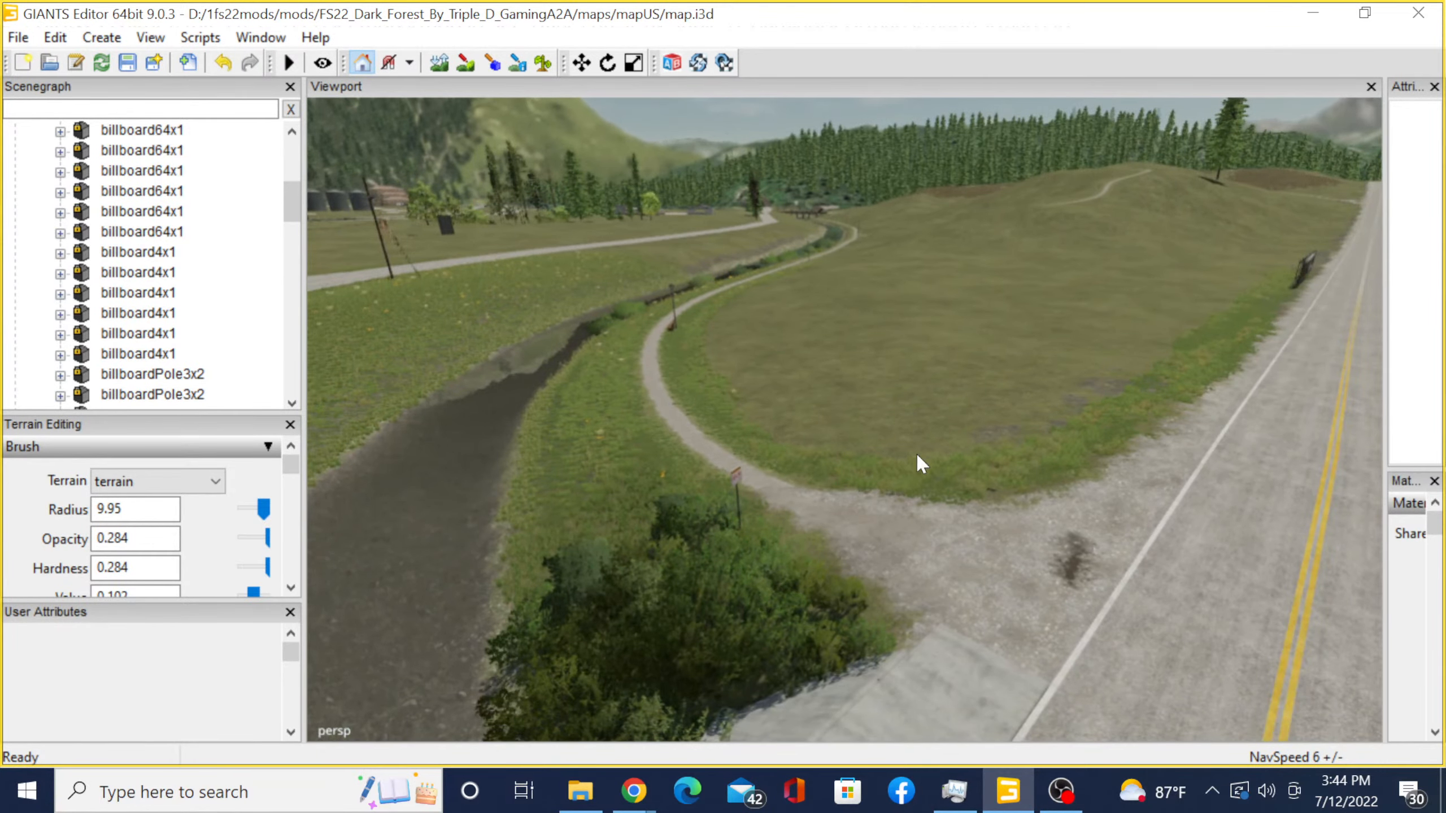
pyautogui.keyDown('alt'); pyautogui.moveTo(918, 456); pyautogui.dragTo(910, 384); pyautogui.keyUp('alt')
pyautogui.scroll(4, 910, 383)
pyautogui.scroll(2, 709, 493)
pyautogui.keyDown('alt'); pyautogui.moveTo(705, 527); pyautogui.dragTo(590, 273); pyautogui.keyUp('alt')
pyautogui.scroll(-2, 736, 687)
pyautogui.scroll(-3, 763, 713)
pyautogui.scroll(-3, 703, 572)
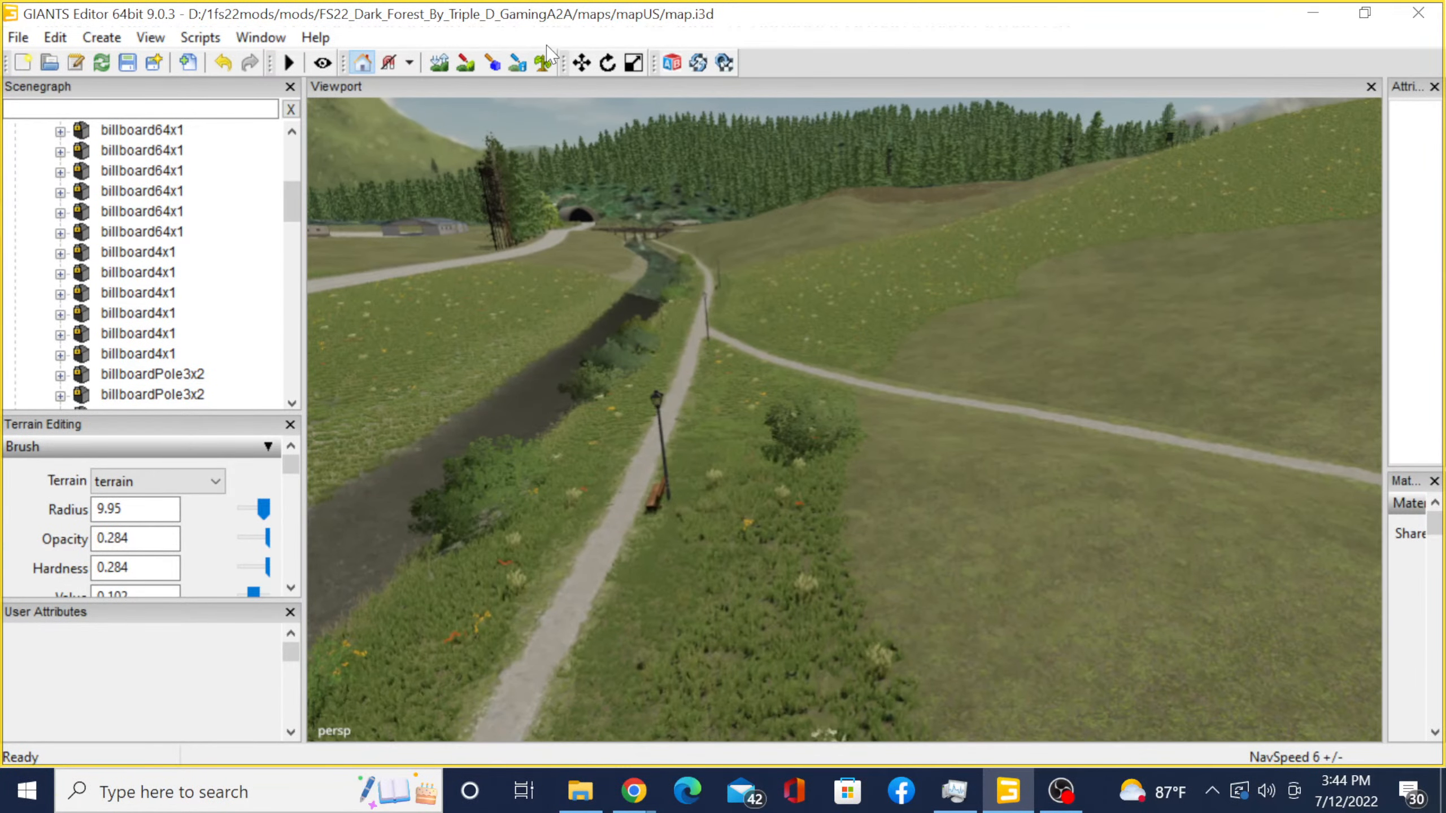
# - Resume foliage painting with a brush radius of 8.2 and erase the bush and grass around the branch path near the creekside path
pyautogui.click(545, 63)
pyautogui.keyDown('shift'); pyautogui.scroll(-1, 989, 410); pyautogui.keyUp('shift')
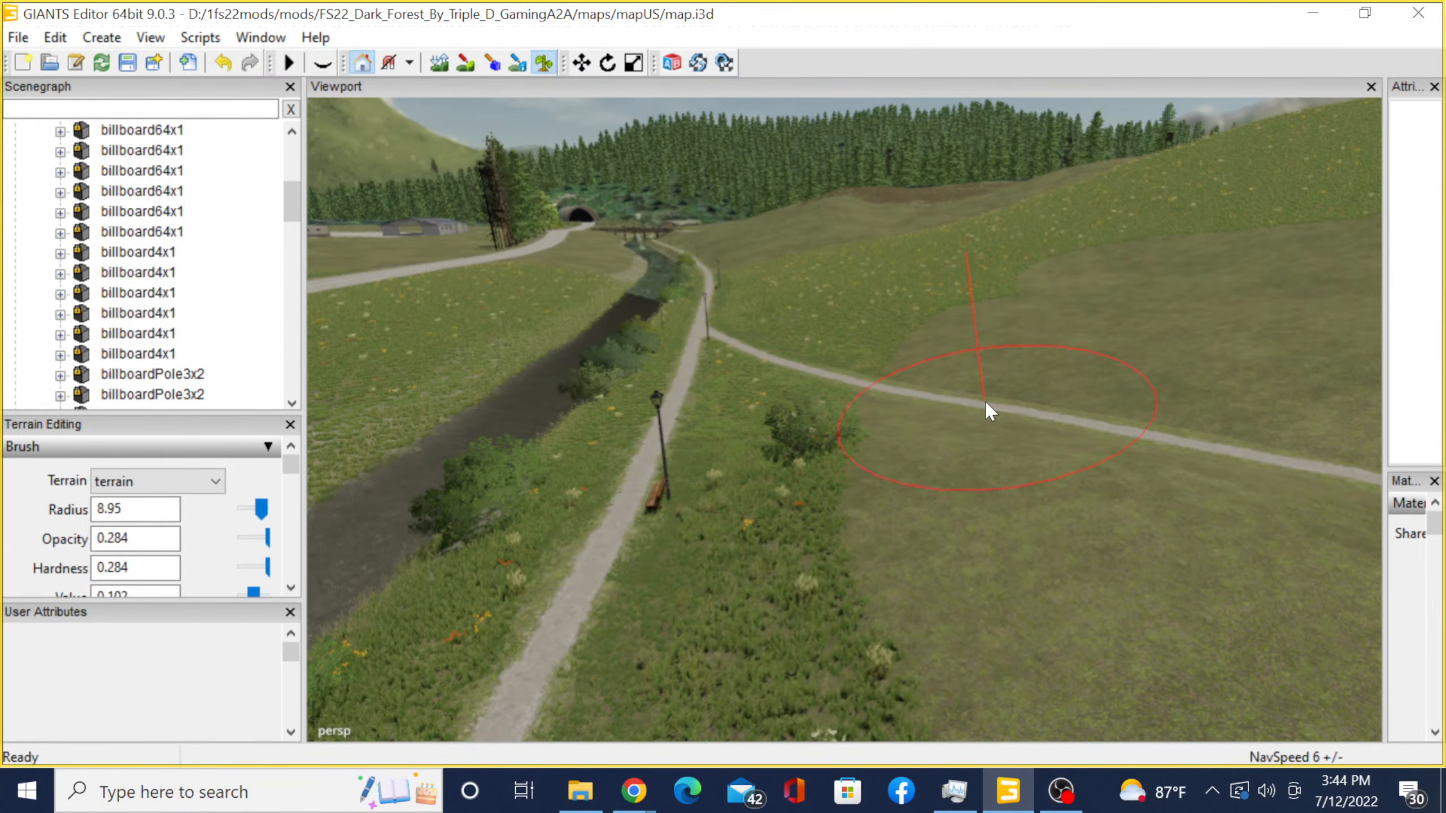
pyautogui.keyDown('shift'); pyautogui.scroll(-1, 987, 404); pyautogui.keyUp('shift')
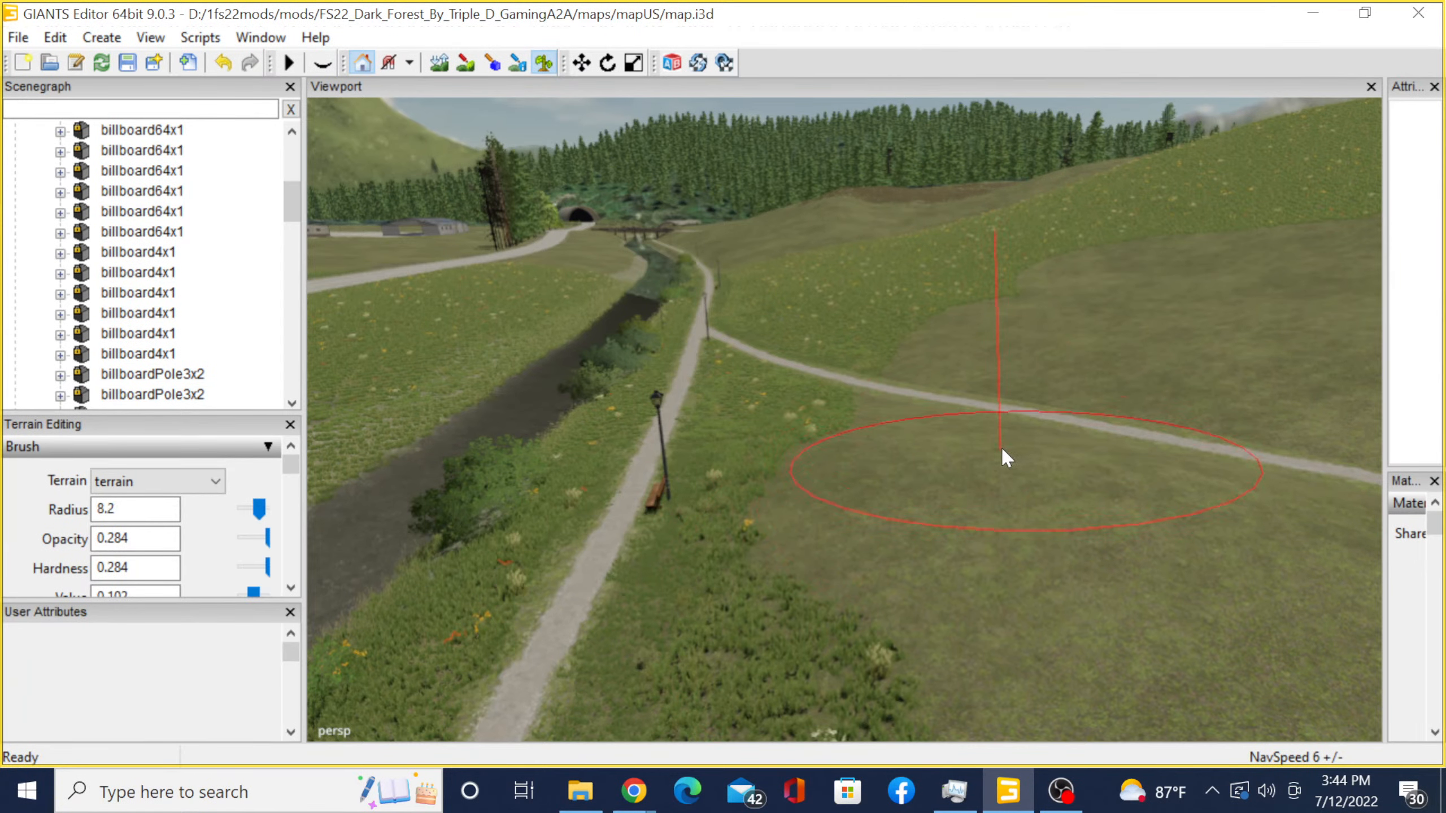
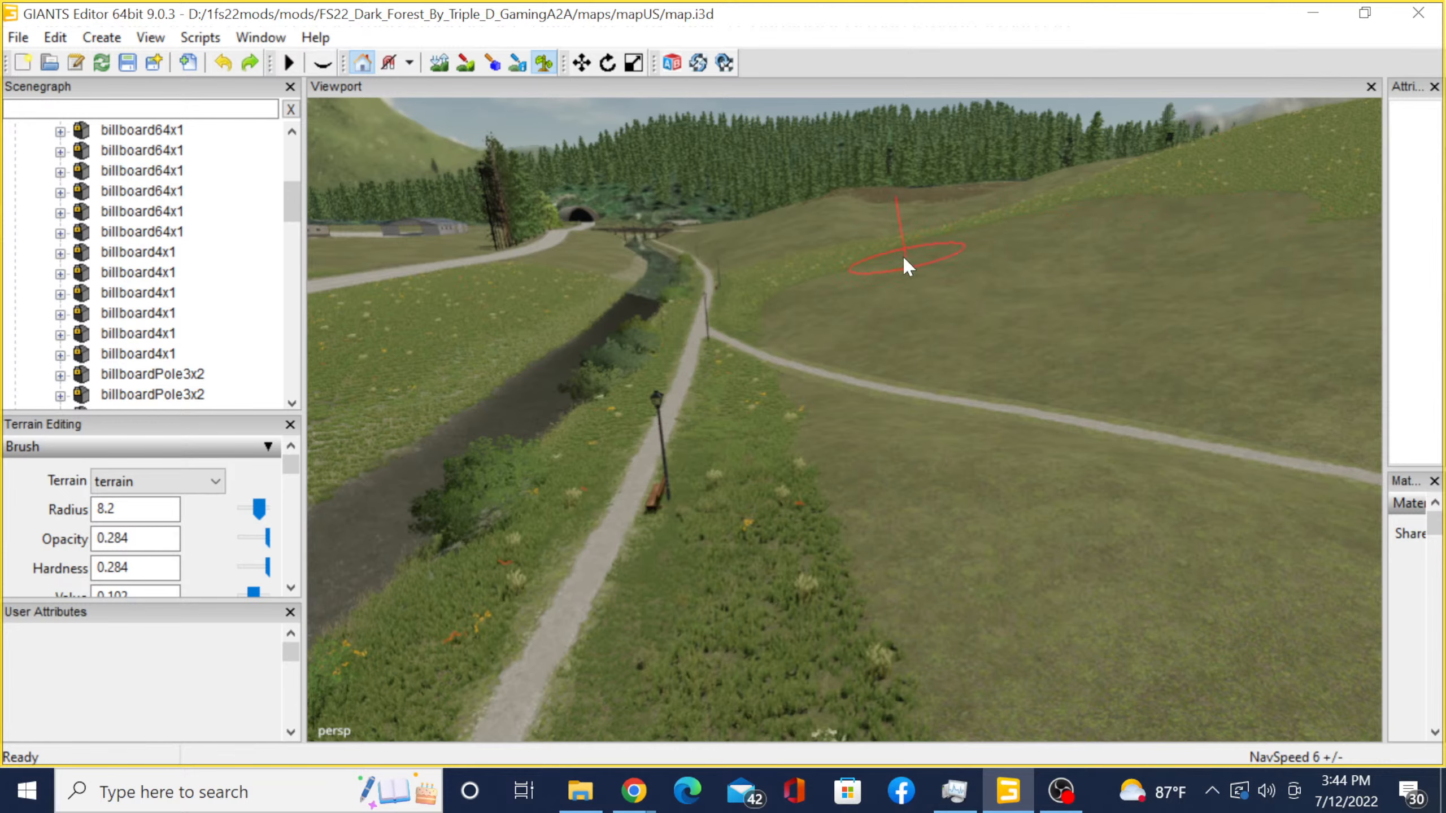
# - Erase the meadow grass on the slope above the creekside path, beyond the branch path junction
pyautogui.keyDown('alt'); pyautogui.moveTo(897, 255); pyautogui.dragTo(944, 662, button='middle'); pyautogui.keyUp('alt')
pyautogui.keyDown('alt'); pyautogui.moveTo(1047, 407); pyautogui.dragTo(829, 523, button='right'); pyautogui.keyUp('alt')
pyautogui.keyDown('alt'); pyautogui.moveTo(1293, 308); pyautogui.dragTo(1194, 320, button='right'); pyautogui.keyUp('alt')
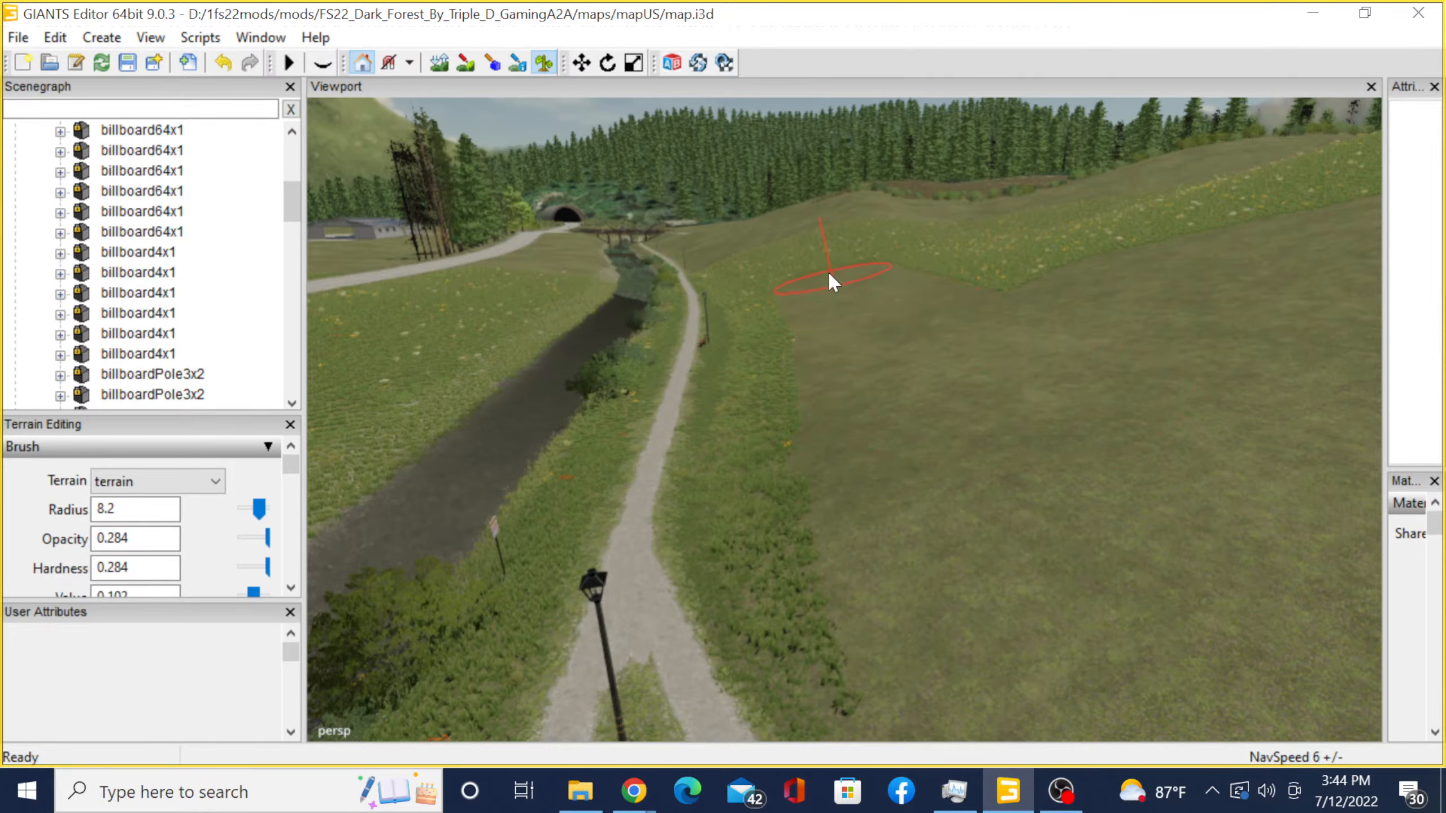
pyautogui.moveTo(827, 270)
pyautogui.mouseDown()
pyautogui.moveTo(811, 261)
pyautogui.moveTo(956, 271)
pyautogui.moveTo(1054, 339)
pyautogui.mouseUp()
pyautogui.moveTo(910, 349)
pyautogui.keyDown('alt'); pyautogui.mouseDown(button='right')
pyautogui.moveTo(926, 345)
pyautogui.moveTo(818, 336)
pyautogui.moveTo(637, 363)
pyautogui.moveTo(612, 431)
pyautogui.mouseUp(button='right'); pyautogui.keyUp('alt')
pyautogui.keyDown('alt'); pyautogui.moveTo(612, 432); pyautogui.dragTo(1037, 425); pyautogui.keyUp('alt')
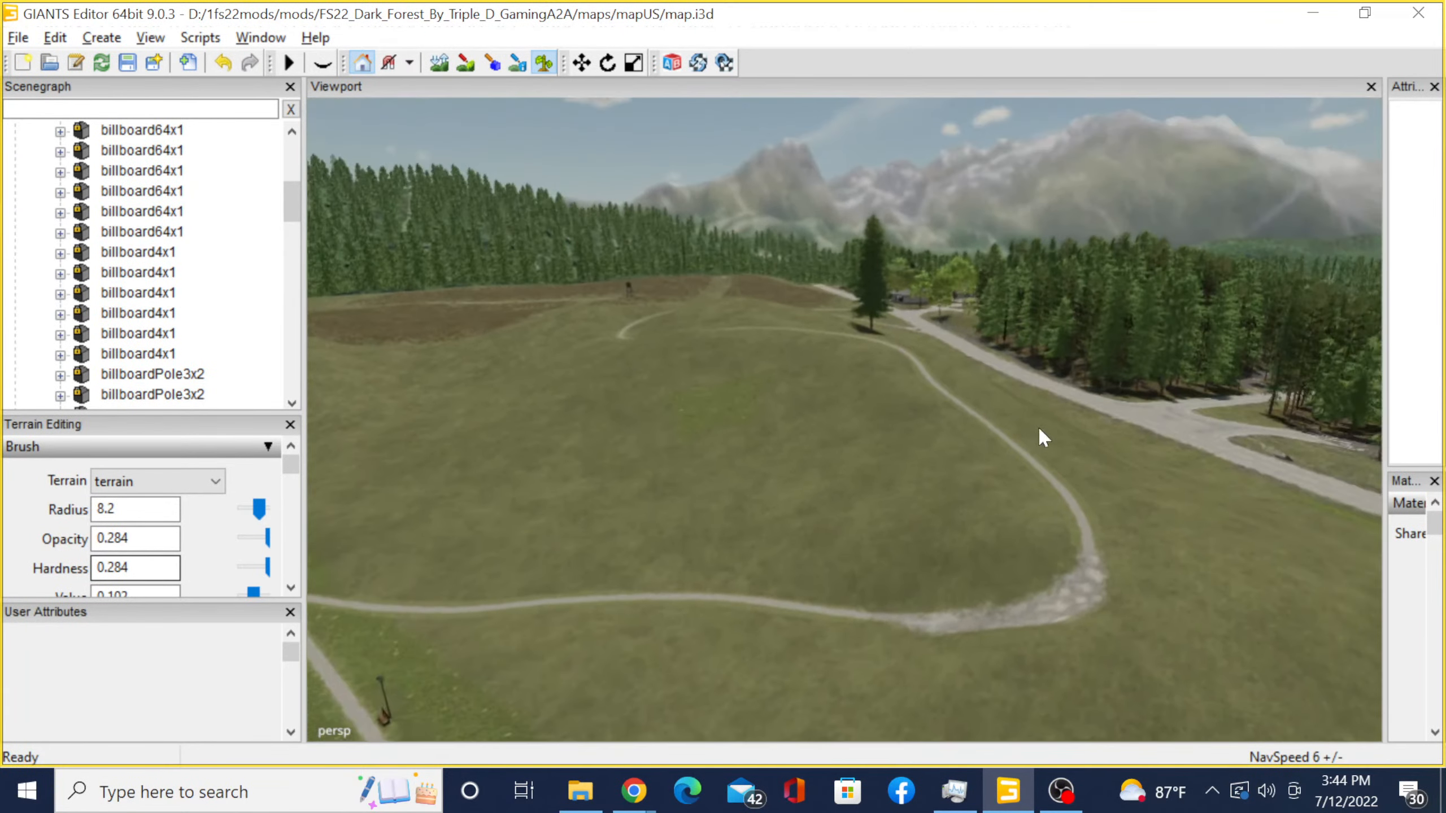
# - Reduce the brush radius to 7.95 and erase the grass on the hillside between the gravel path's loop and the creek
pyautogui.moveTo(731, 561)
pyautogui.keyDown('alt'); pyautogui.mouseDown(button='right')
pyautogui.moveTo(777, 544)
pyautogui.moveTo(937, 413)
pyautogui.moveTo(1139, 321)
pyautogui.moveTo(1437, 216)
pyautogui.mouseUp(button='right'); pyautogui.keyUp('alt')
pyautogui.keyDown('alt'); pyautogui.moveTo(851, 353); pyautogui.dragTo(1060, 598, button='middle'); pyautogui.keyUp('alt')
pyautogui.scroll(-1, 1060, 599)
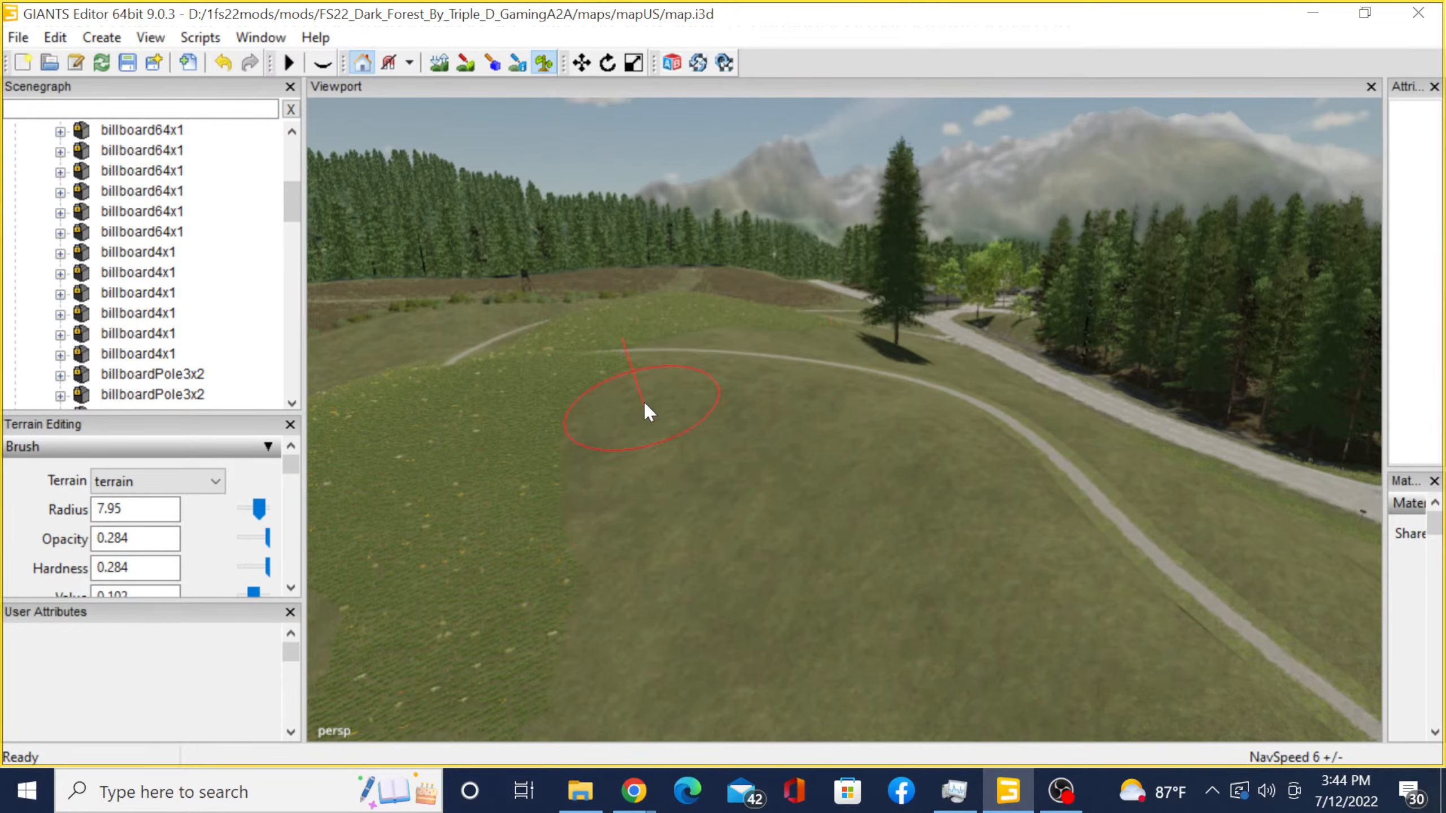
pyautogui.moveTo(723, 582)
pyautogui.keyDown('alt'); pyautogui.mouseDown()
pyautogui.moveTo(728, 536)
pyautogui.moveTo(784, 522)
pyautogui.mouseUp(); pyautogui.keyUp('alt')
pyautogui.keyDown('alt'); pyautogui.moveTo(784, 523); pyautogui.dragTo(638, 616, button='middle'); pyautogui.keyUp('alt')
pyautogui.moveTo(791, 456)
pyautogui.keyDown('alt'); pyautogui.mouseDown(button='right')
pyautogui.moveTo(850, 442)
pyautogui.moveTo(770, 488)
pyautogui.mouseUp(button='right'); pyautogui.keyUp('alt')
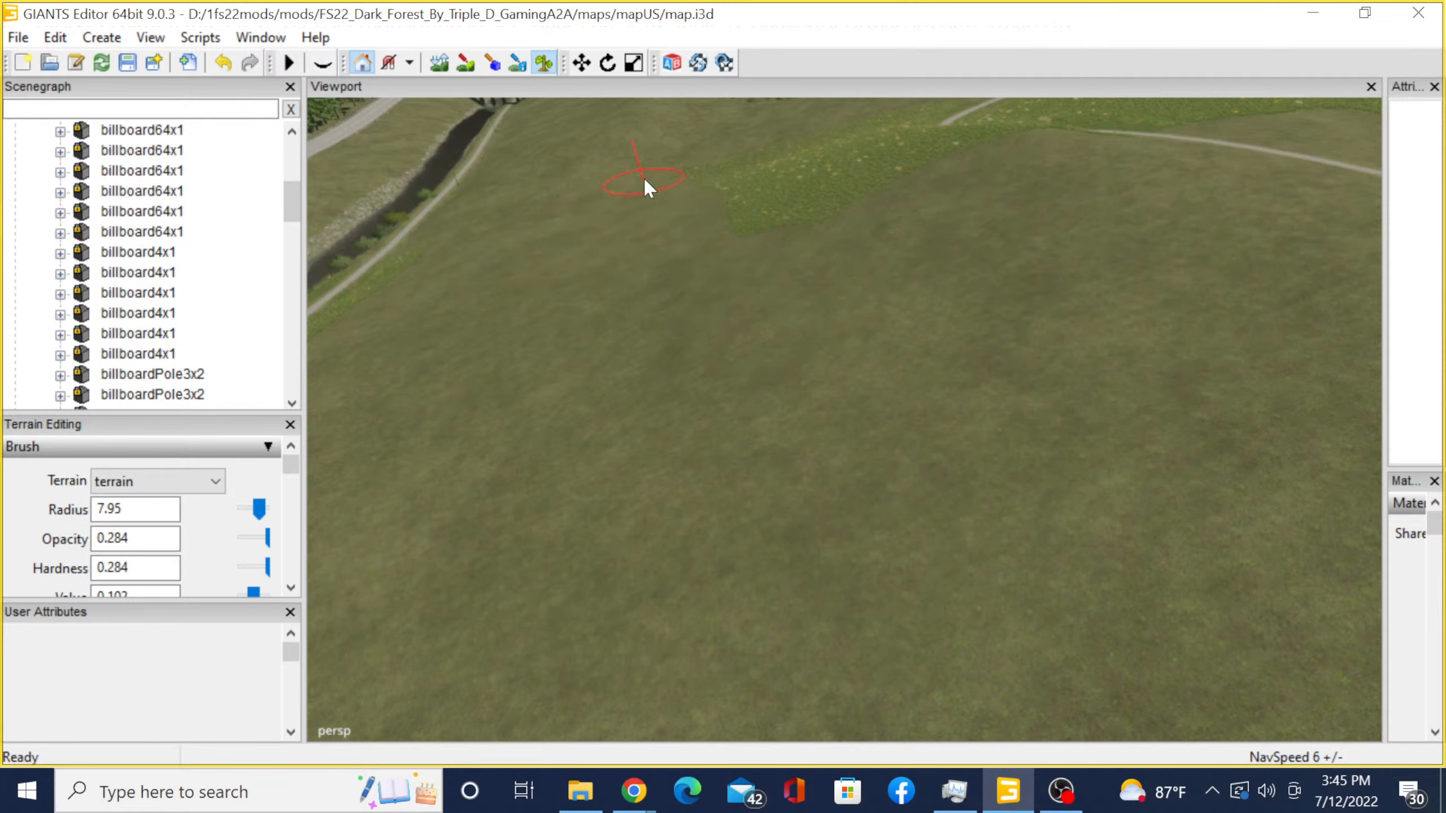
# - Erase the grass on the slope along the outer edge of the gravel path's bend
pyautogui.keyDown('alt'); pyautogui.moveTo(865, 172); pyautogui.dragTo(871, 456, button='middle'); pyautogui.keyUp('alt')
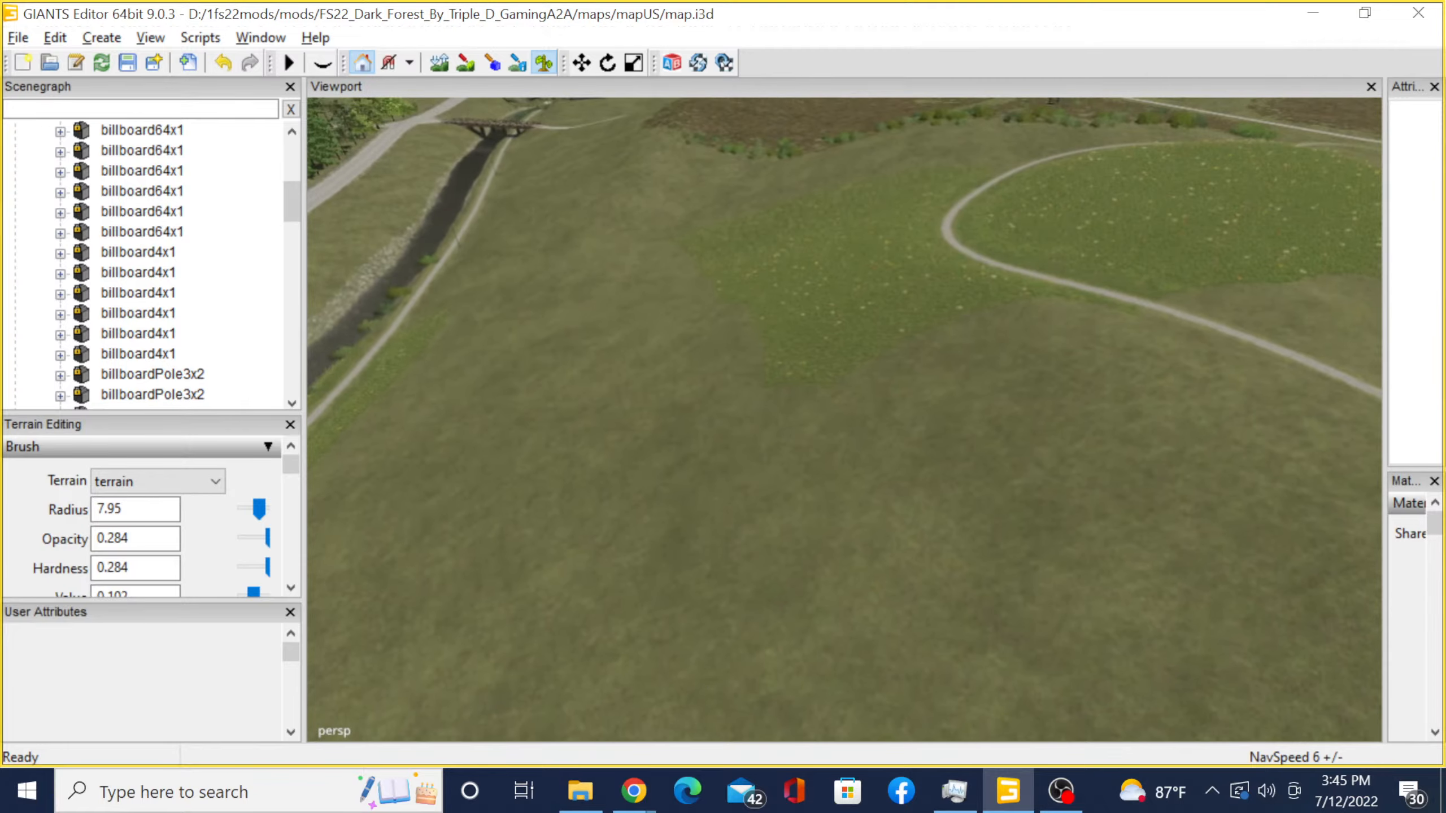
pyautogui.keyDown('alt'); pyautogui.moveTo(871, 456); pyautogui.dragTo(1075, 319, button='right'); pyautogui.keyUp('alt')
pyautogui.keyDown('alt'); pyautogui.moveTo(1075, 320); pyautogui.dragTo(878, 752, button='middle'); pyautogui.keyUp('alt')
pyautogui.moveTo(736, 573); pyautogui.dragTo(729, 471)
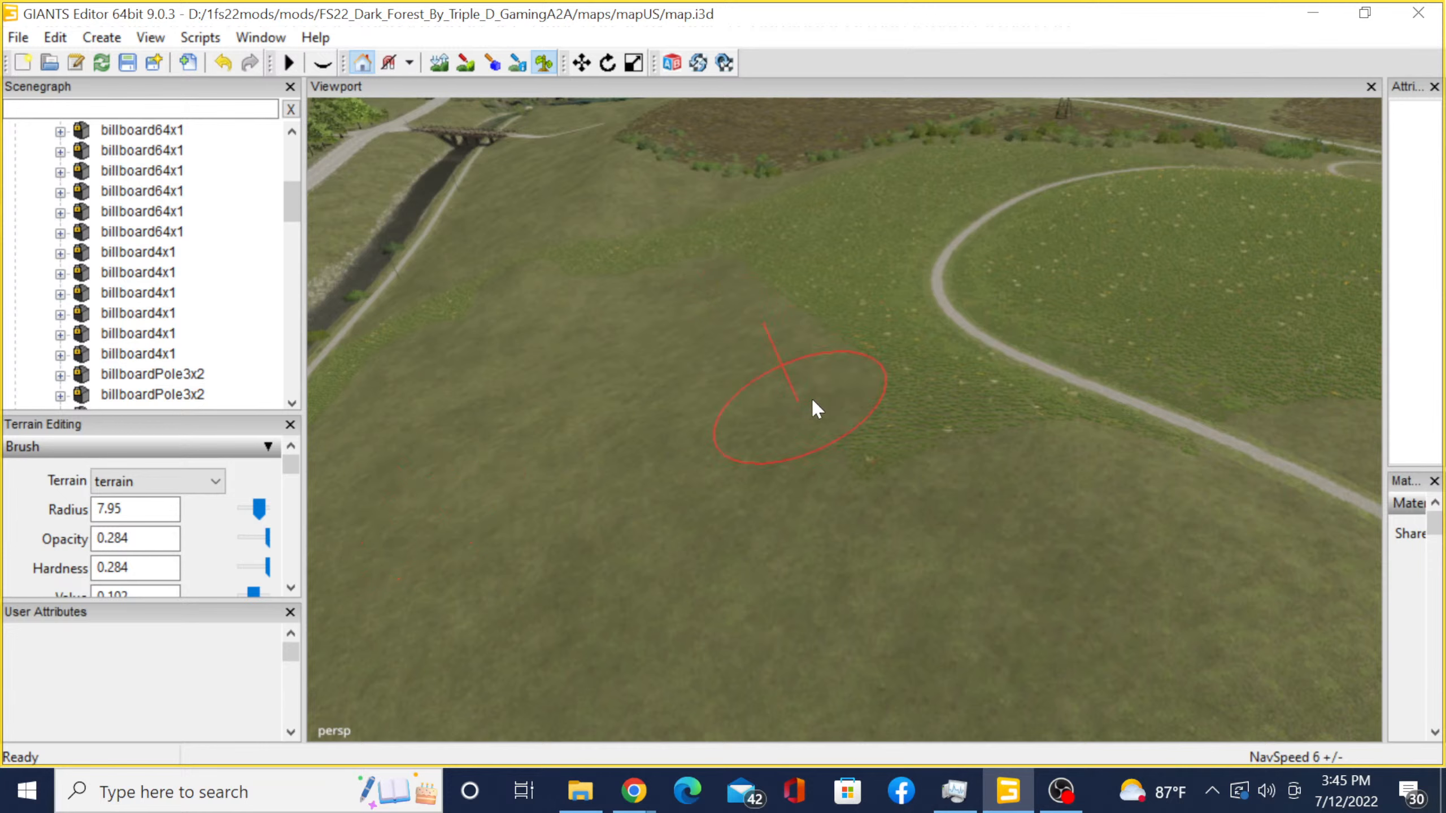
pyautogui.moveTo(812, 400)
pyautogui.mouseDown()
pyautogui.moveTo(905, 460)
pyautogui.moveTo(811, 334)
pyautogui.mouseUp()
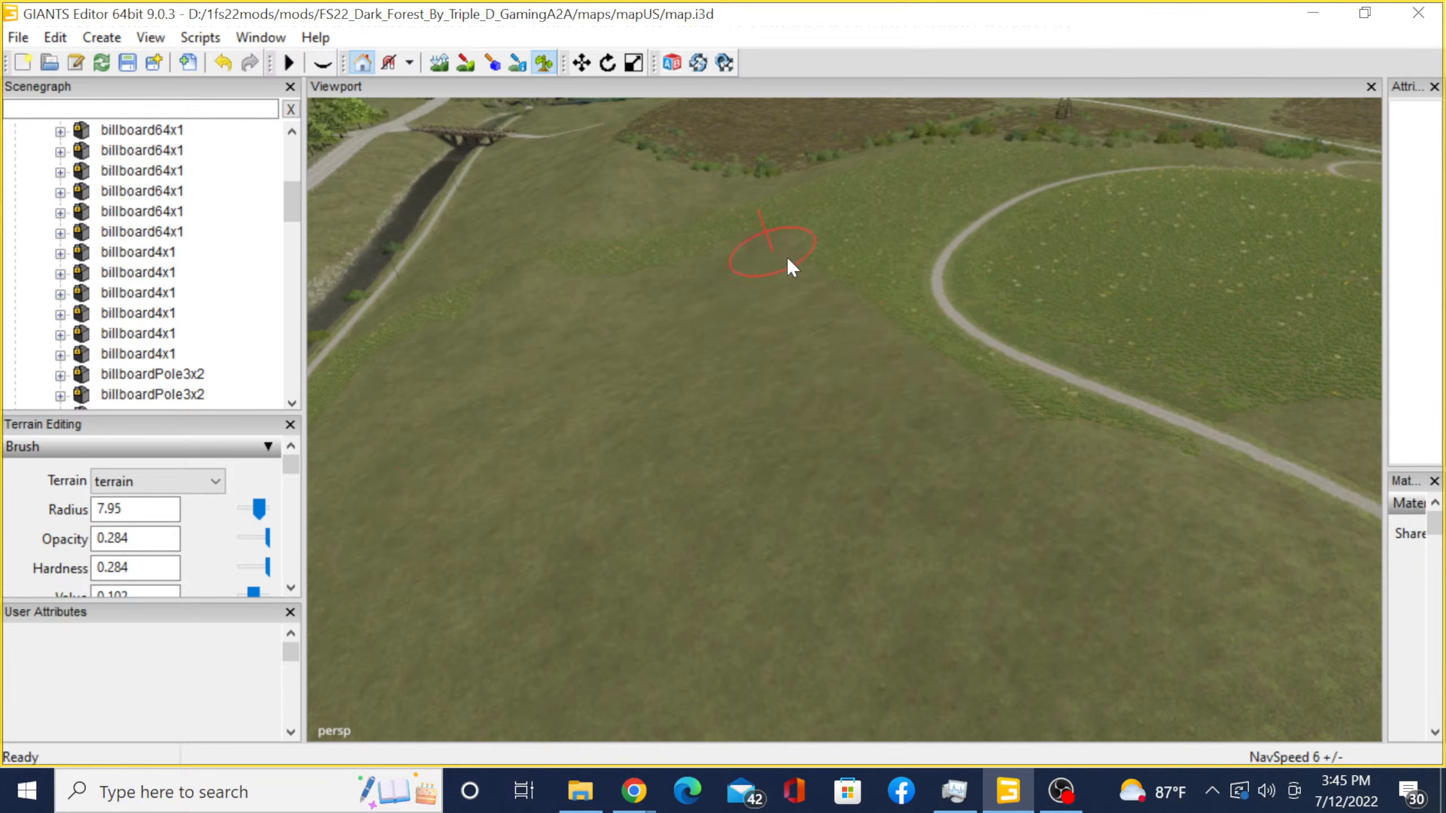
pyautogui.moveTo(1037, 405); pyautogui.dragTo(1155, 424)
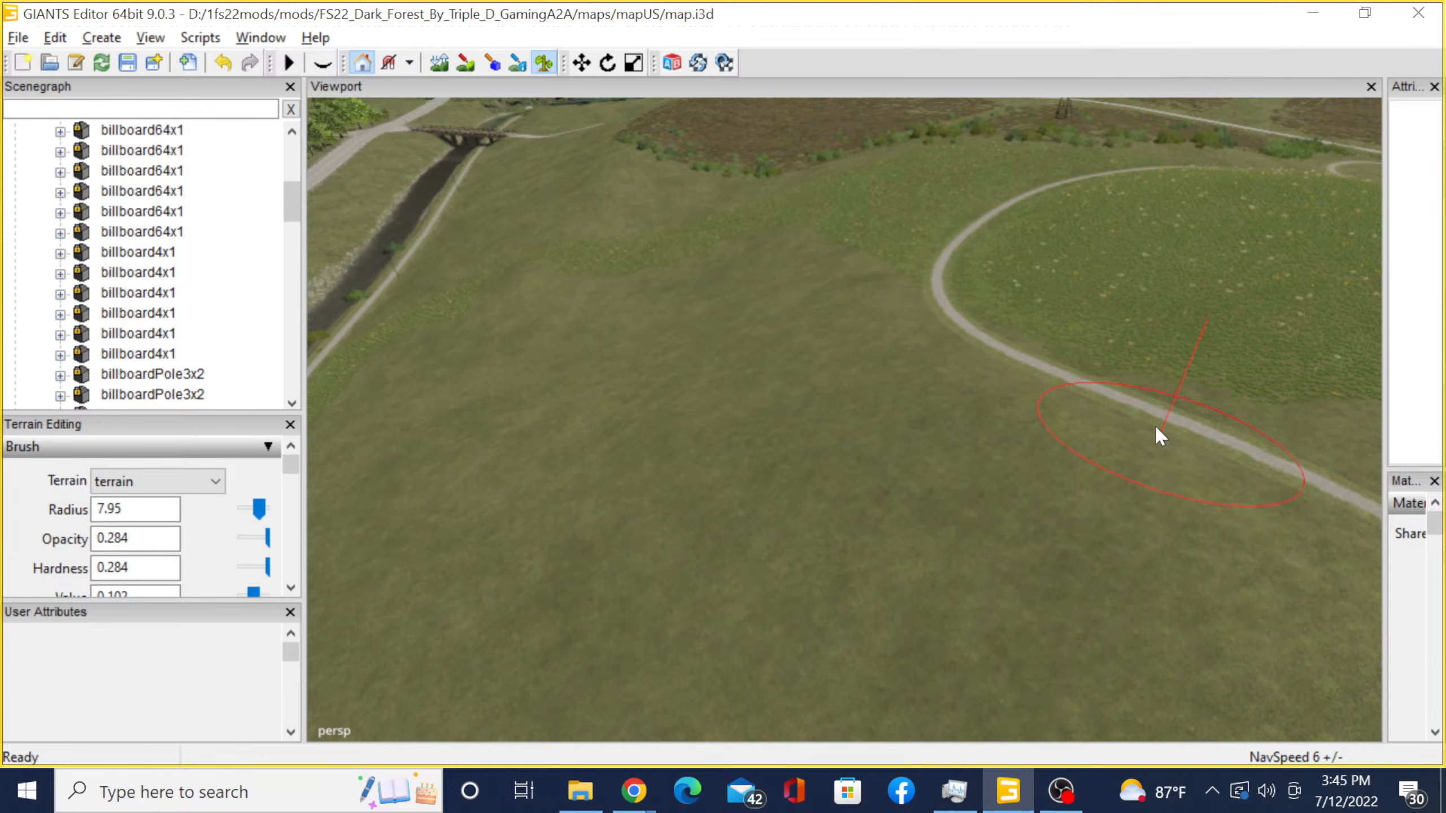
# - Erase the meadow grass inside the gravel path's bend, across the hilltop toward the lone spruce
pyautogui.moveTo(1155, 425)
pyautogui.keyDown('alt'); pyautogui.mouseDown(button='middle')
pyautogui.moveTo(639, 585)
pyautogui.moveTo(170, 569)
pyautogui.mouseUp(button='middle'); pyautogui.keyUp('alt')
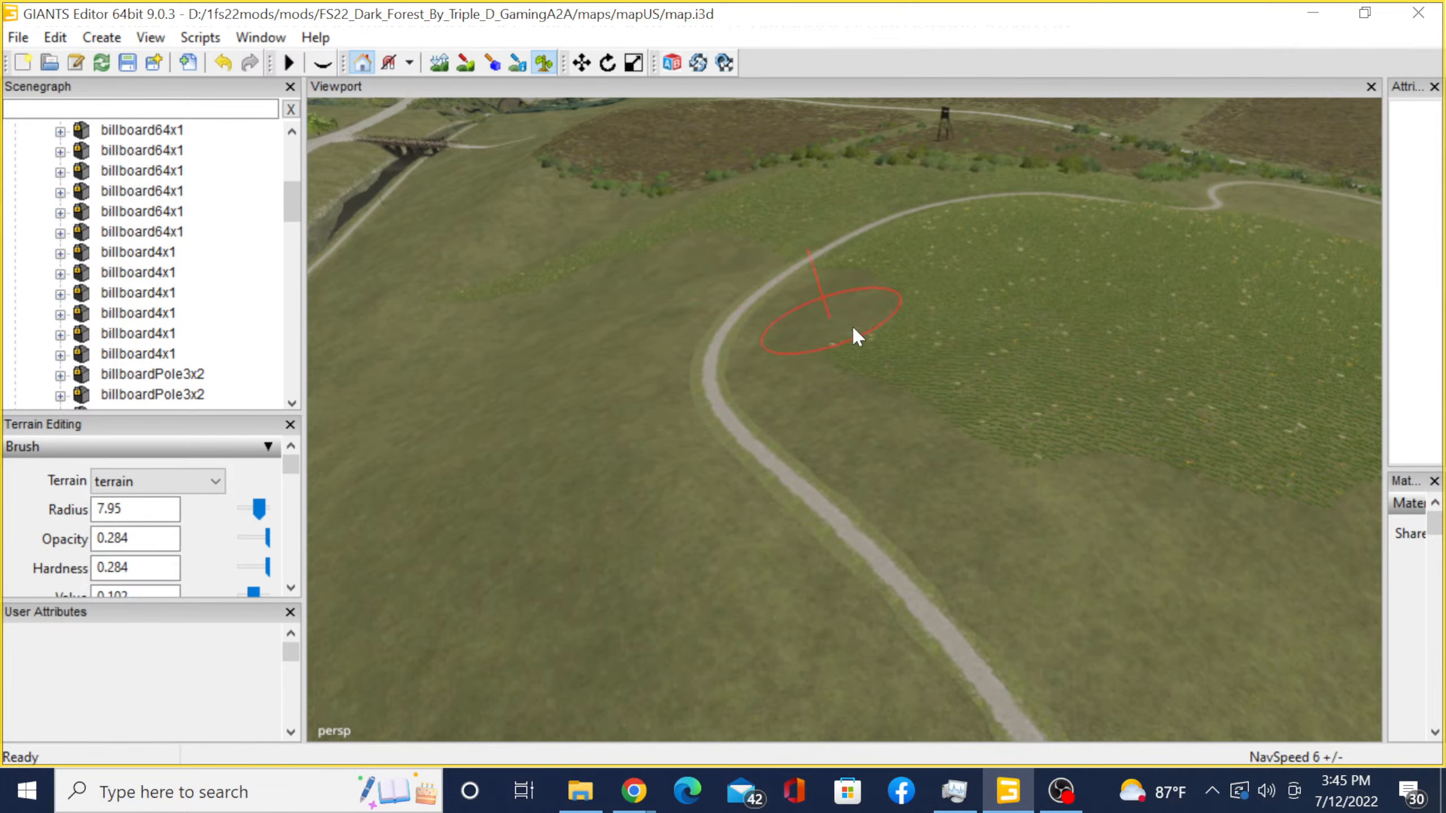
pyautogui.moveTo(852, 330)
pyautogui.mouseDown()
pyautogui.moveTo(990, 399)
pyautogui.moveTo(1079, 421)
pyautogui.moveTo(969, 334)
pyautogui.moveTo(837, 271)
pyautogui.mouseUp()
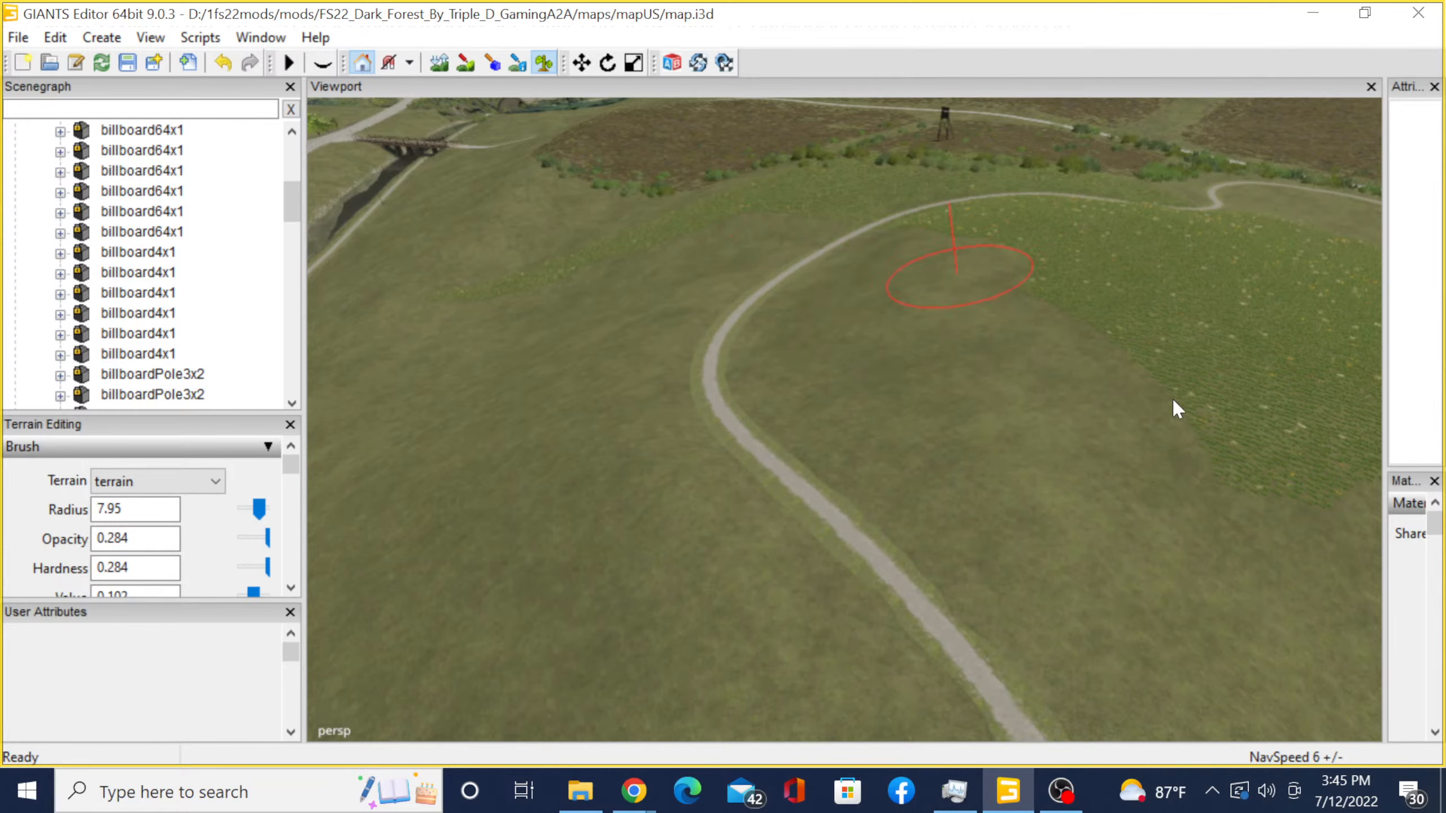
pyautogui.moveTo(1230, 511)
pyautogui.keyDown('alt'); pyautogui.mouseDown(button='middle')
pyautogui.moveTo(720, 585)
pyautogui.moveTo(757, 473)
pyautogui.moveTo(657, 438)
pyautogui.mouseUp(button='middle'); pyautogui.keyUp('alt')
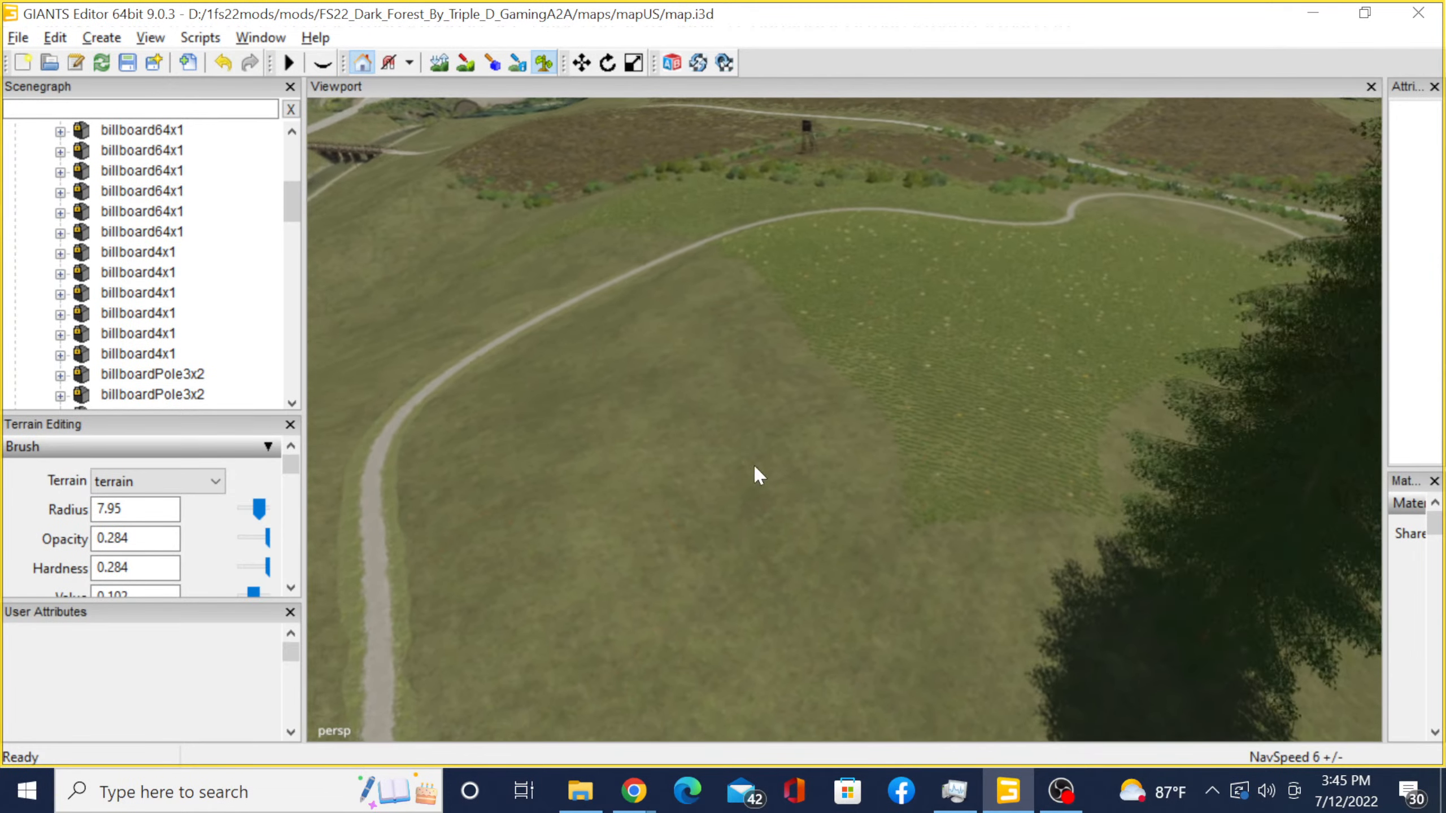
pyautogui.keyDown('alt'); pyautogui.moveTo(667, 516); pyautogui.dragTo(1015, 387, button='right'); pyautogui.keyUp('alt')
pyautogui.moveTo(994, 479)
pyautogui.mouseDown()
pyautogui.moveTo(1091, 431)
pyautogui.moveTo(1150, 343)
pyautogui.moveTo(954, 353)
pyautogui.moveTo(848, 324)
pyautogui.moveTo(728, 225)
pyautogui.moveTo(645, 197)
pyautogui.mouseUp()
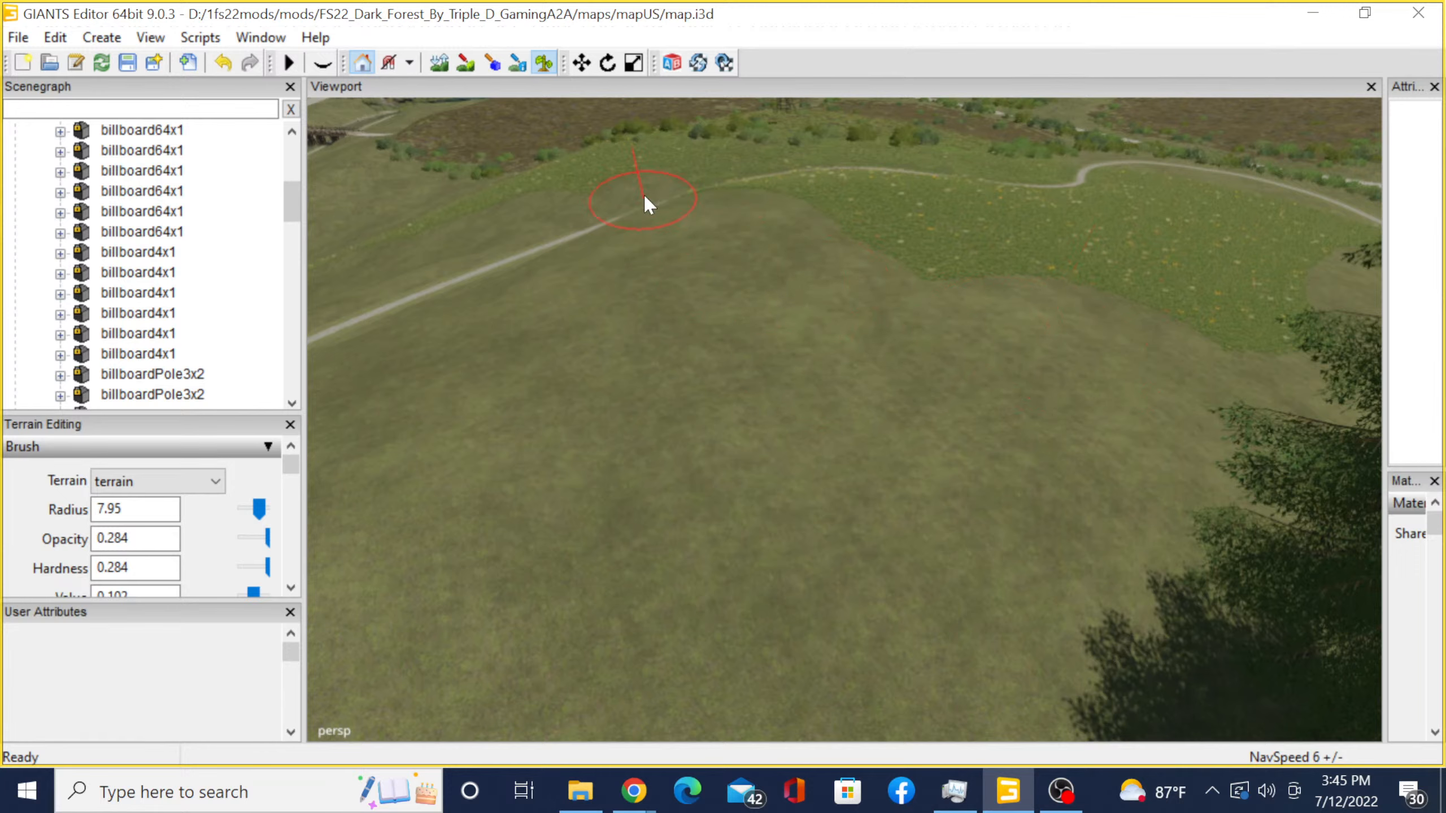
# - Reduce the brush radius to 7.7 and erase the remaining meadow grass inside the gravel path's curve, toward the paved road
pyautogui.keyDown('alt'); pyautogui.moveTo(741, 205); pyautogui.dragTo(659, 629, button='middle'); pyautogui.keyUp('alt')
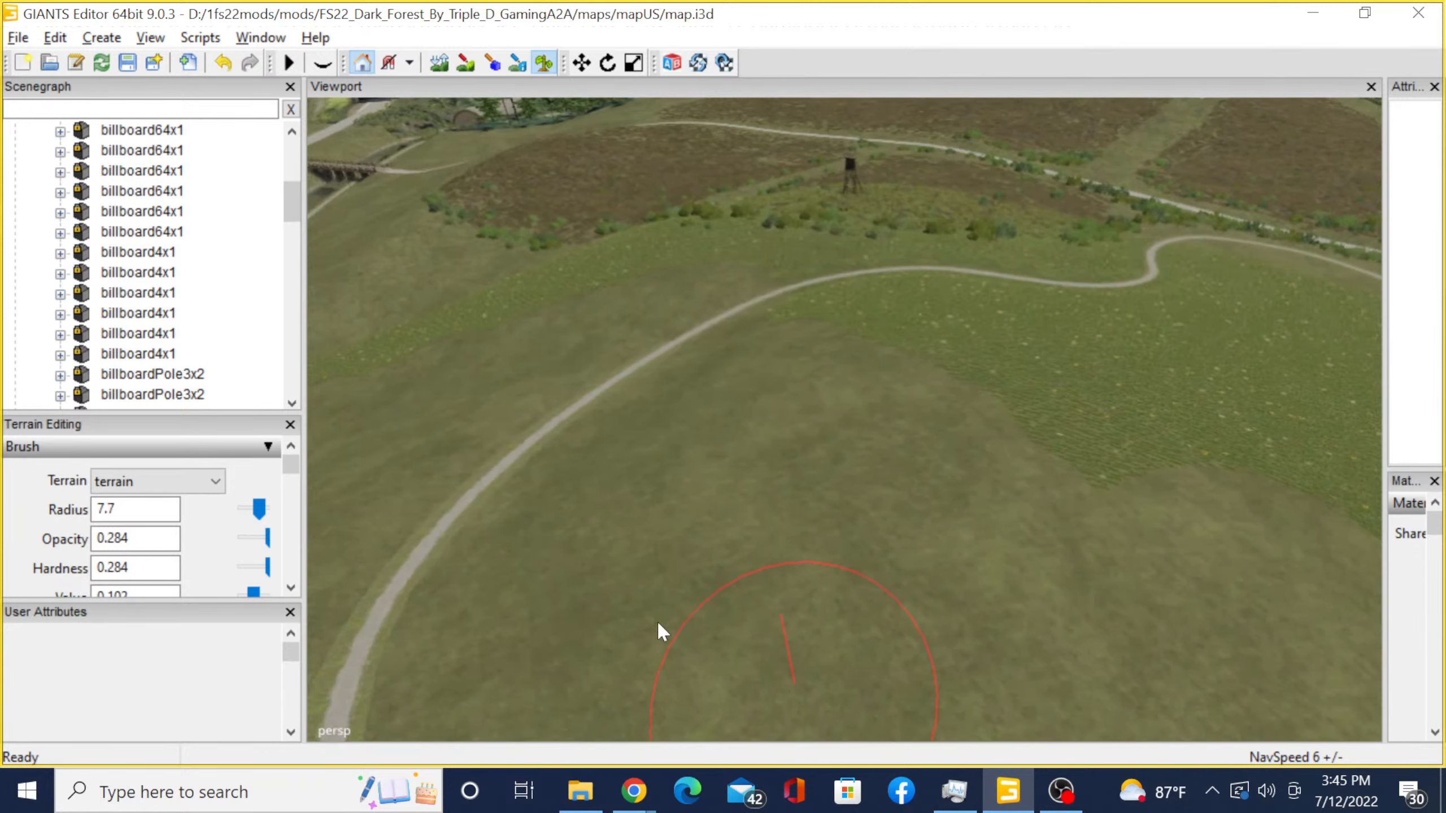
pyautogui.keyDown('alt'); pyautogui.moveTo(658, 630); pyautogui.dragTo(753, 330, button='right'); pyautogui.keyUp('alt')
pyautogui.keyDown('alt'); pyautogui.moveTo(752, 330); pyautogui.dragTo(766, 706, button='middle'); pyautogui.keyUp('alt')
pyautogui.moveTo(773, 497)
pyautogui.mouseDown()
pyautogui.moveTo(793, 396)
pyautogui.moveTo(756, 340)
pyautogui.mouseUp()
pyautogui.moveTo(940, 450)
pyautogui.mouseDown()
pyautogui.moveTo(1010, 540)
pyautogui.moveTo(1216, 679)
pyautogui.mouseUp()
pyautogui.keyDown('alt'); pyautogui.moveTo(790, 555); pyautogui.dragTo(930, 462); pyautogui.keyUp('alt')
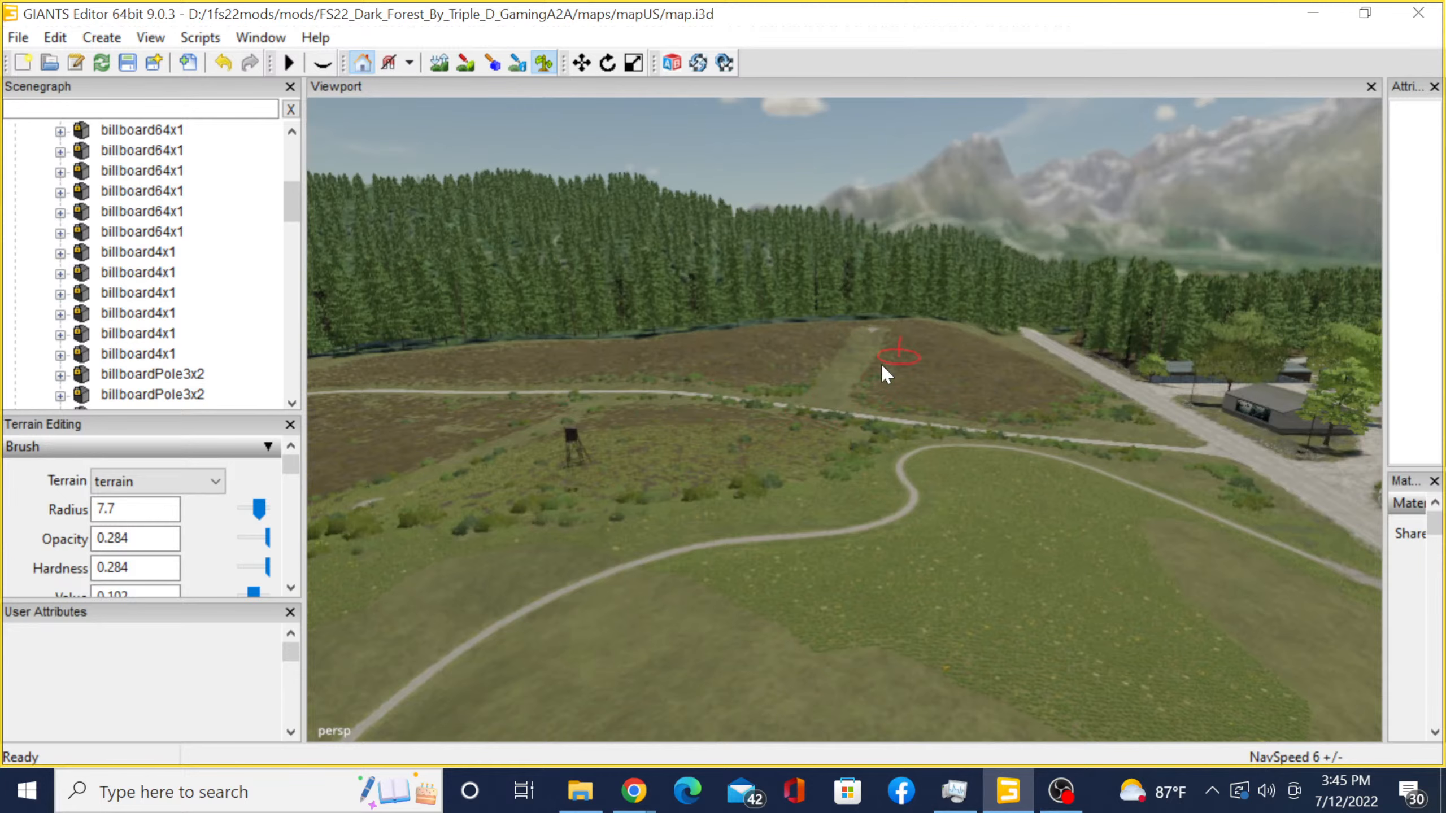
pyautogui.moveTo(755, 512)
pyautogui.keyDown('alt'); pyautogui.mouseDown()
pyautogui.moveTo(899, 545)
pyautogui.moveTo(718, 554)
pyautogui.mouseUp(); pyautogui.keyUp('alt')
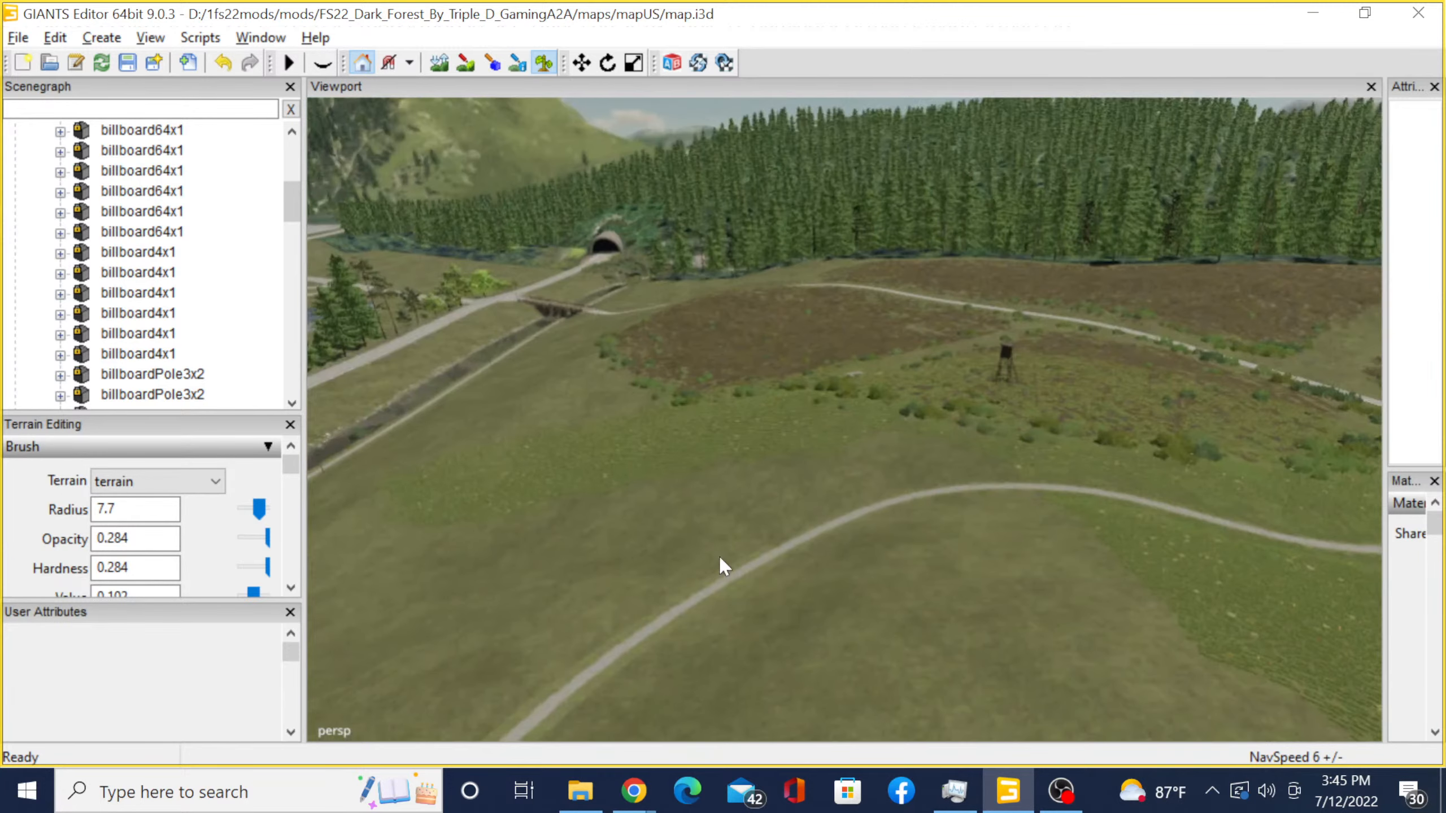
pyautogui.moveTo(1061, 393)
pyautogui.keyDown('alt'); pyautogui.mouseDown()
pyautogui.moveTo(54, 649)
pyautogui.moveTo(221, 480)
pyautogui.moveTo(445, 448)
pyautogui.moveTo(969, 433)
pyautogui.moveTo(1208, 443)
pyautogui.mouseUp(); pyautogui.keyUp('alt')
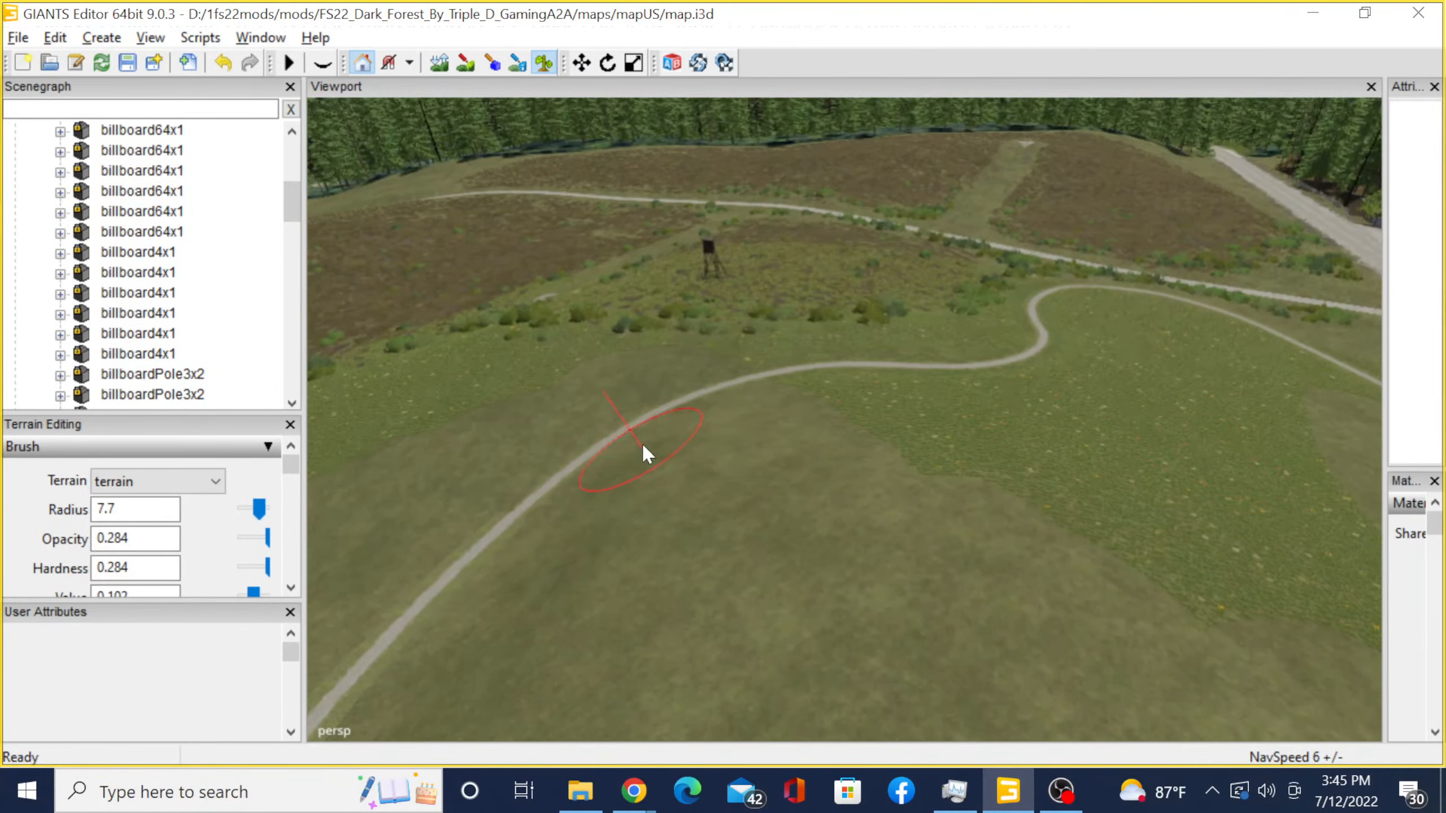
pyautogui.moveTo(642, 443)
pyautogui.keyDown('alt'); pyautogui.mouseDown()
pyautogui.moveTo(896, 471)
pyautogui.moveTo(872, 461)
pyautogui.moveTo(788, 517)
pyautogui.mouseUp(); pyautogui.keyUp('alt')
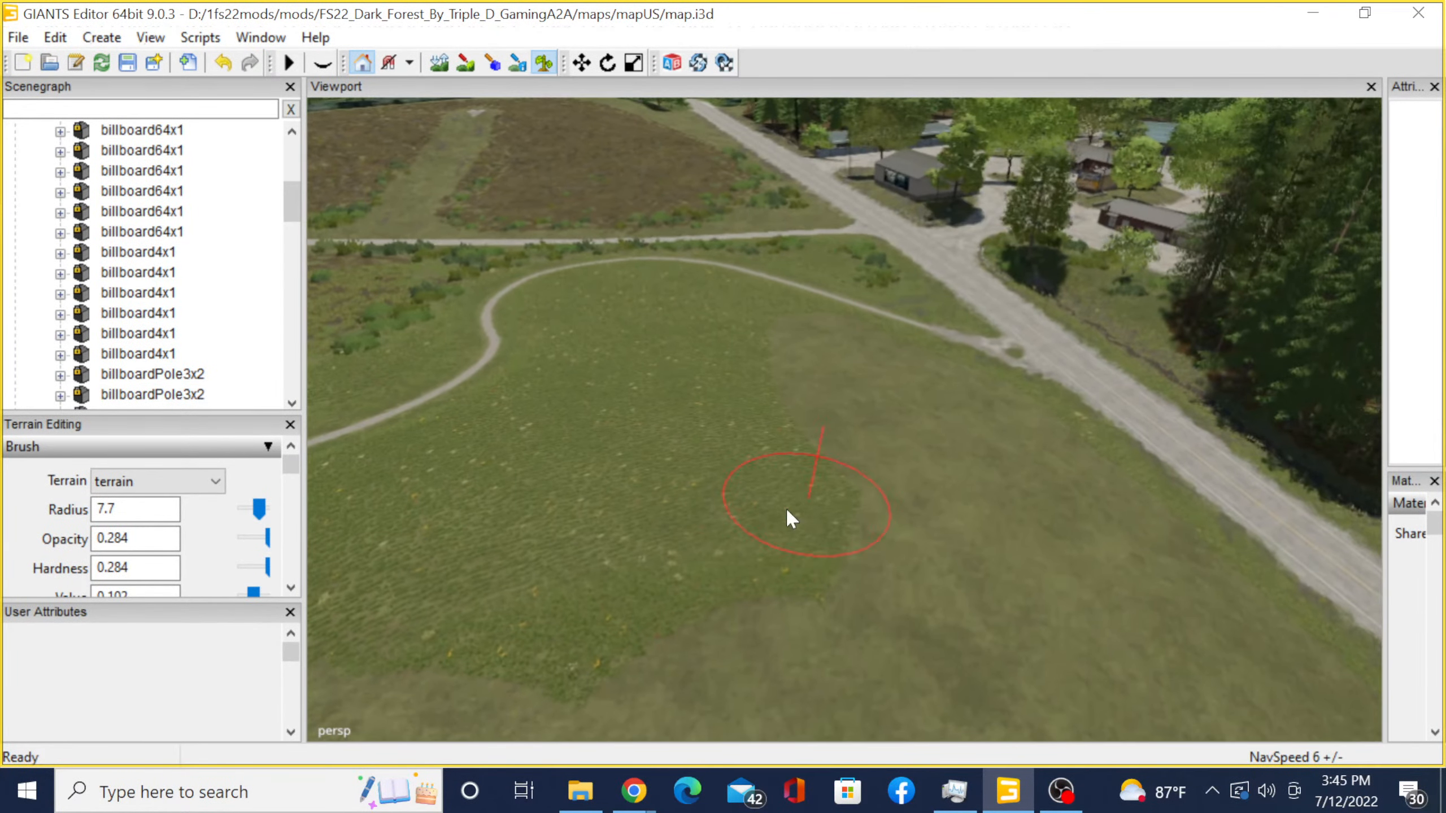
pyautogui.moveTo(801, 405)
pyautogui.mouseDown()
pyautogui.moveTo(749, 389)
pyautogui.moveTo(678, 560)
pyautogui.moveTo(572, 678)
pyautogui.moveTo(591, 460)
pyautogui.mouseUp()
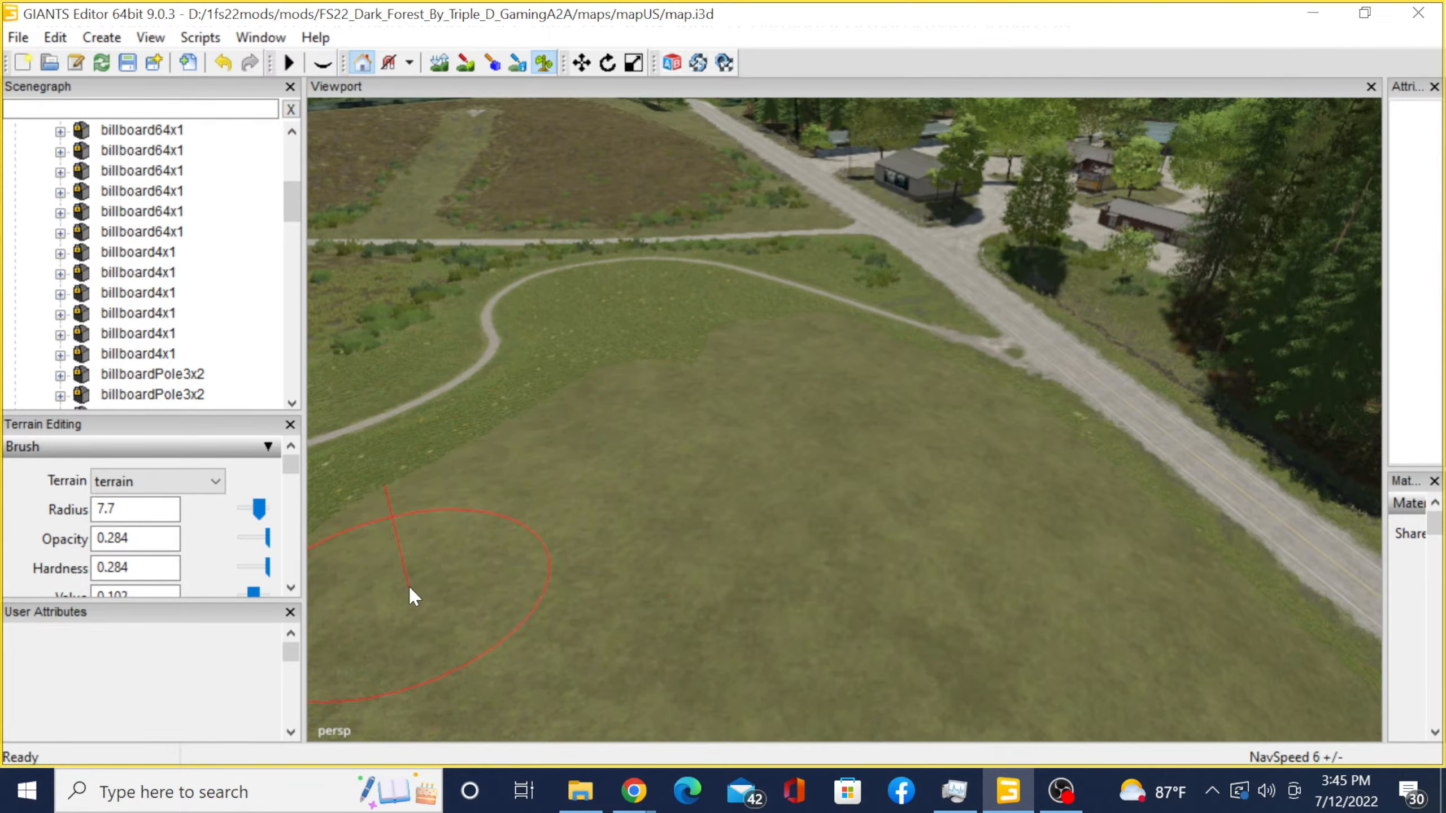
pyautogui.keyDown('alt'); pyautogui.moveTo(804, 559); pyautogui.dragTo(653, 530); pyautogui.keyUp('alt')
pyautogui.moveTo(632, 473)
pyautogui.mouseDown()
pyautogui.moveTo(524, 457)
pyautogui.moveTo(522, 436)
pyautogui.moveTo(488, 441)
pyautogui.moveTo(580, 406)
pyautogui.moveTo(795, 376)
pyautogui.mouseUp()
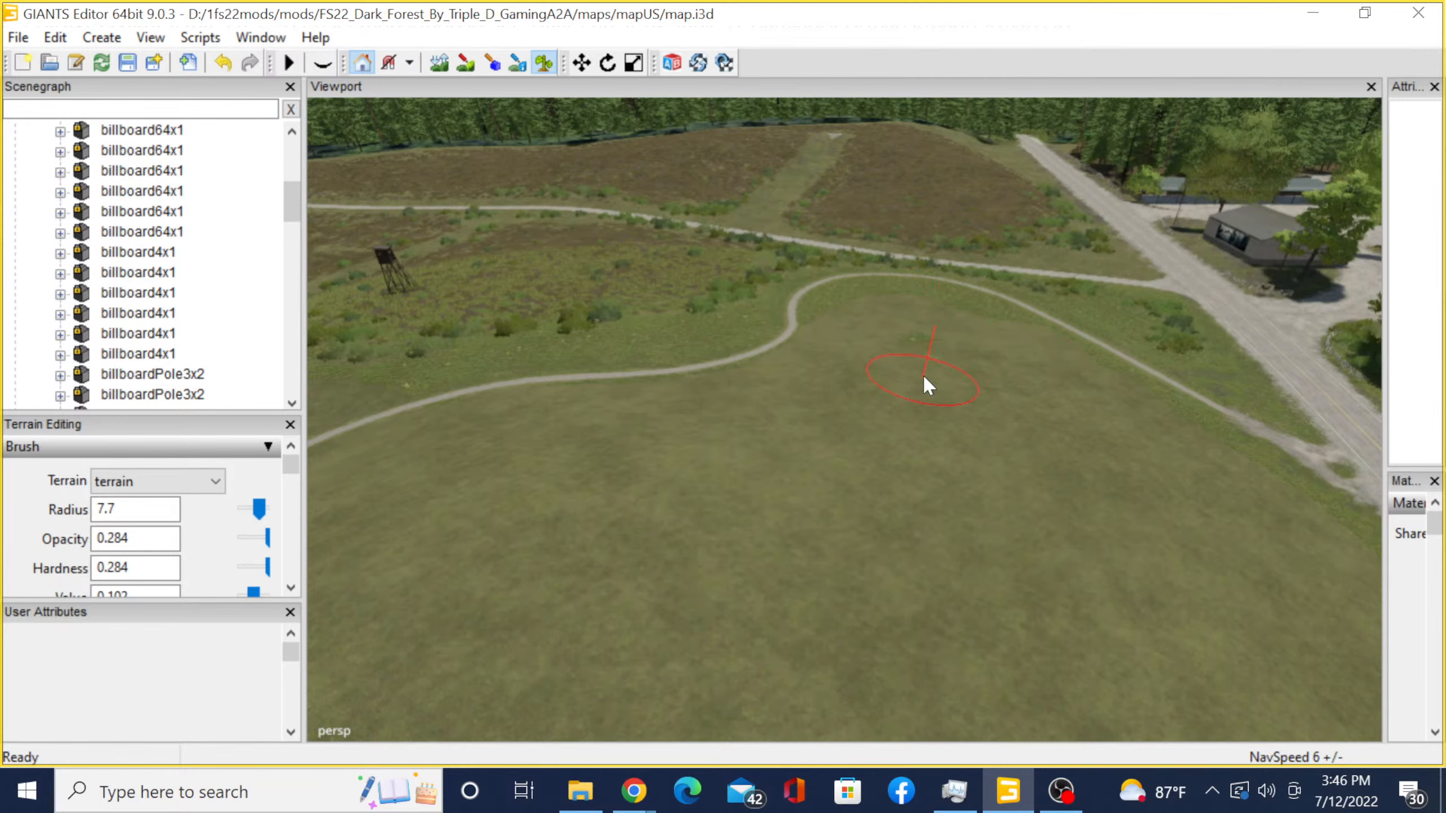
# - Reduce the brush radius to 7.45, erase the grass beside the gravel path near its junction with the paved road, and exit foliage painting
pyautogui.keyDown('alt'); pyautogui.moveTo(994, 432); pyautogui.dragTo(601, 436, button='middle'); pyautogui.keyUp('alt')
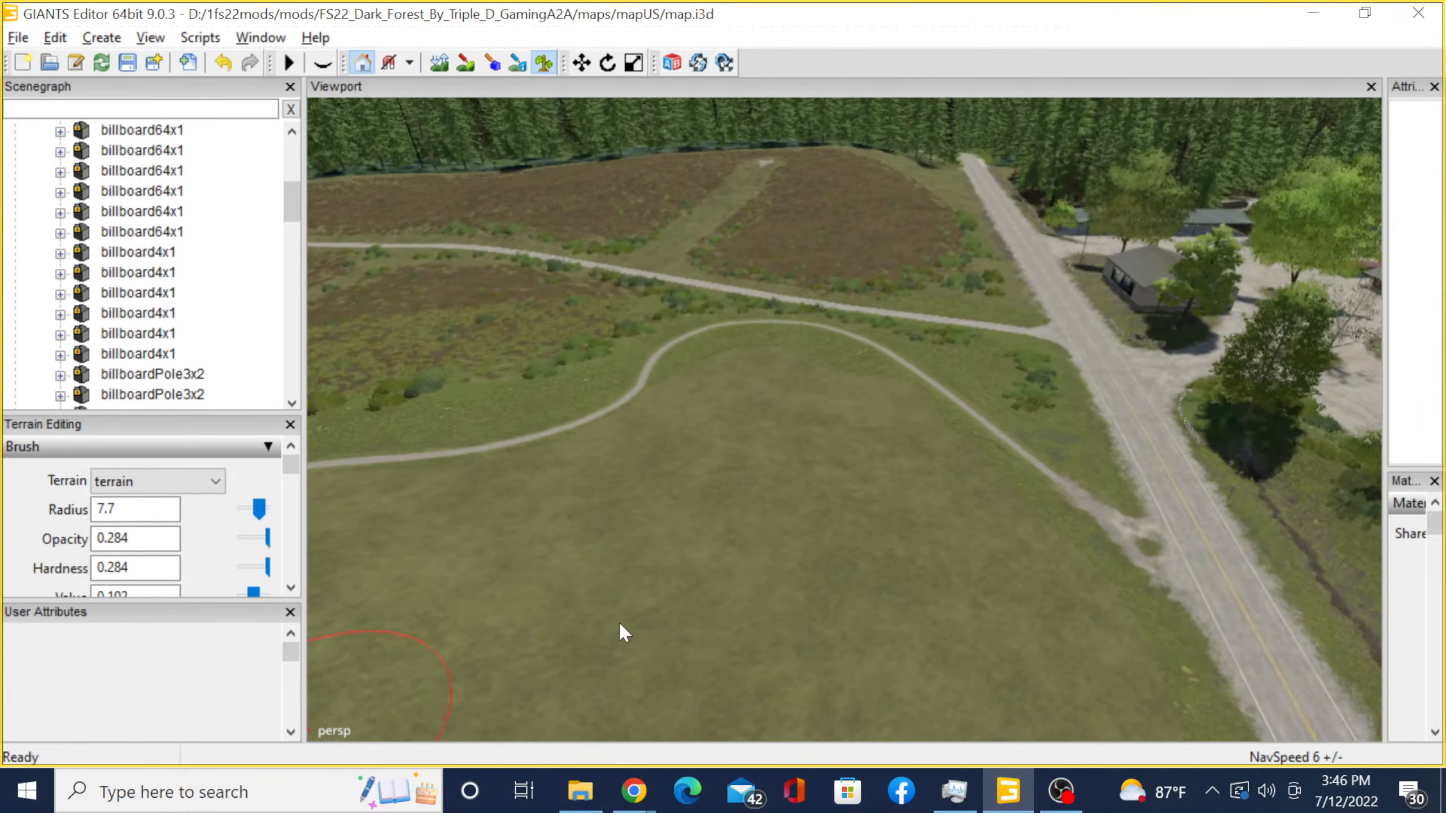
pyautogui.scroll(3, 693, 548)
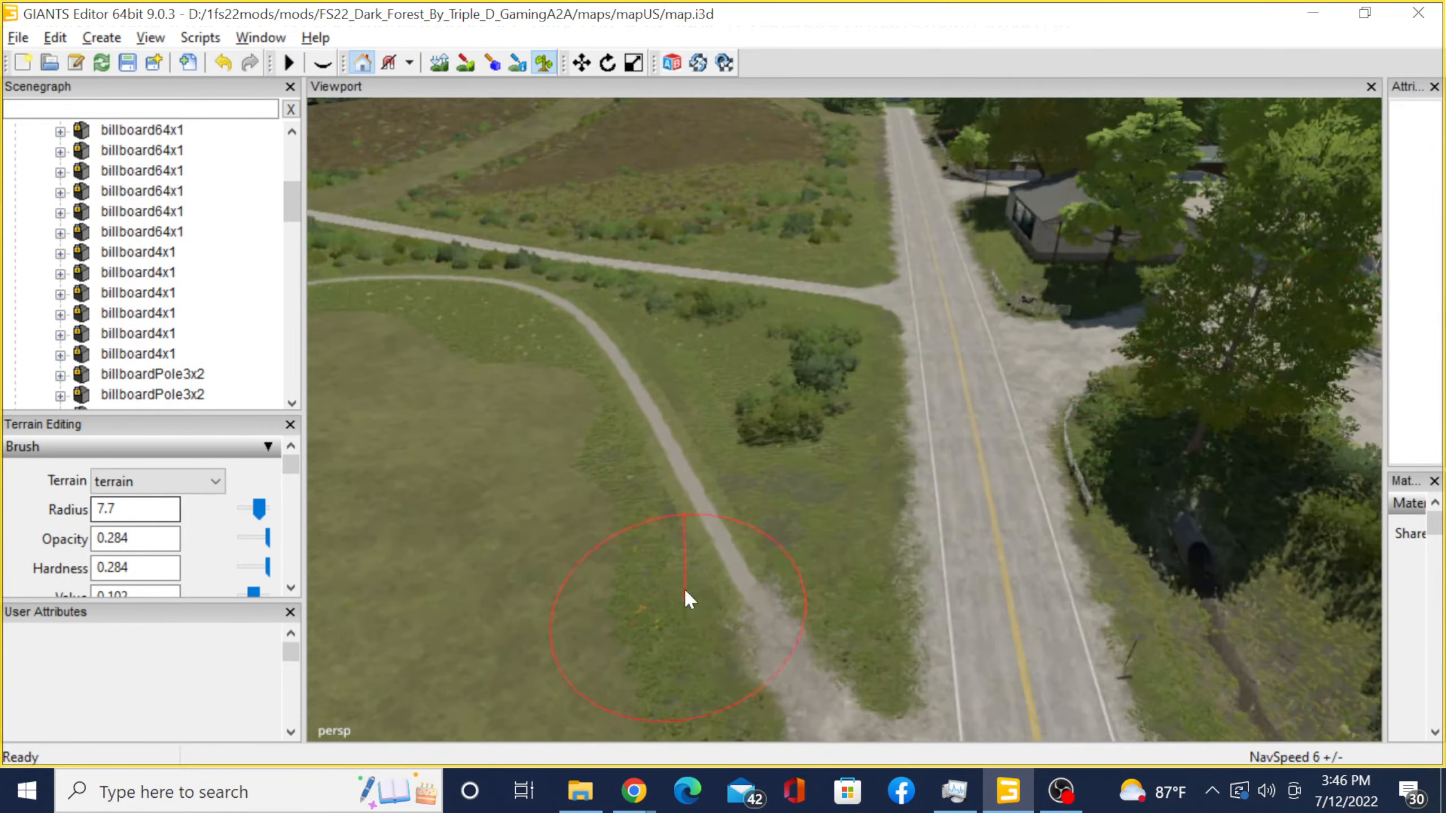
pyautogui.keyDown('alt'); pyautogui.moveTo(712, 525); pyautogui.dragTo(762, 143, button='middle'); pyautogui.keyUp('alt')
pyautogui.keyDown('alt'); pyautogui.moveTo(751, 390); pyautogui.dragTo(768, 270, button='middle'); pyautogui.keyUp('alt')
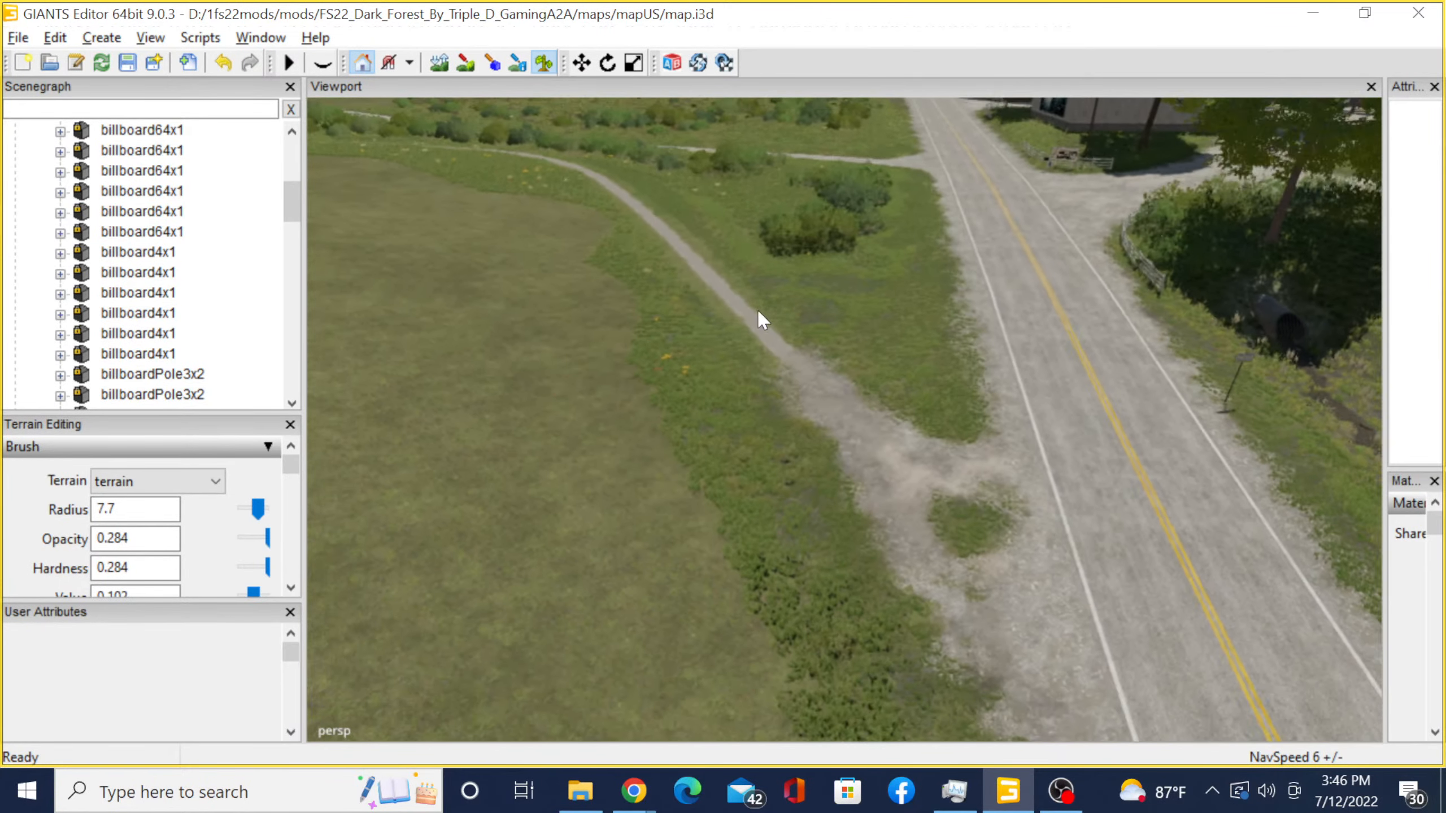
pyautogui.scroll(-1, 655, 504)
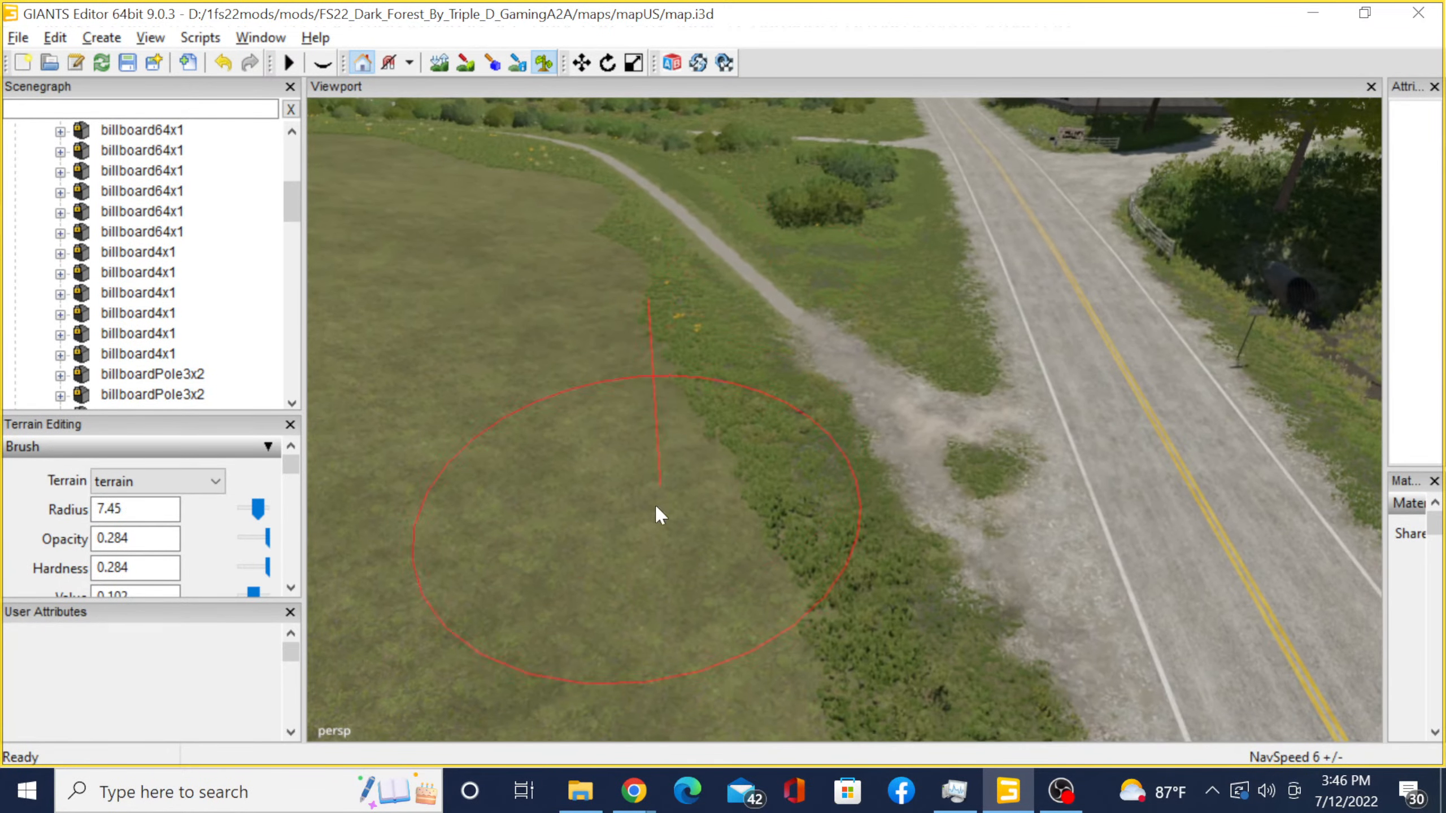
pyautogui.moveTo(643, 498); pyautogui.dragTo(664, 337)
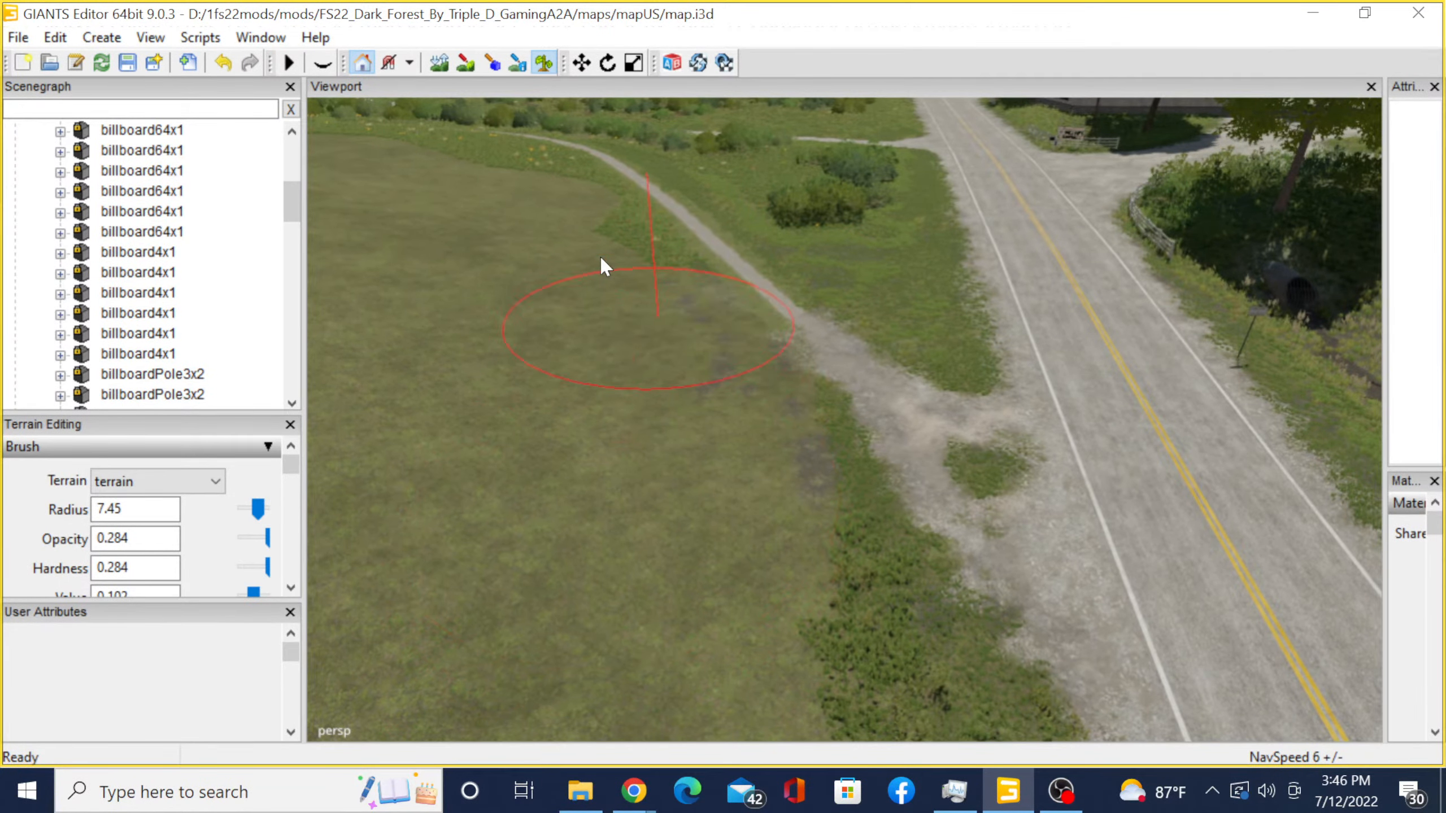
pyautogui.moveTo(571, 426)
pyautogui.mouseDown(button='right')
pyautogui.moveTo(636, 333)
pyautogui.moveTo(399, 518)
pyautogui.moveTo(790, 443)
pyautogui.moveTo(539, 314)
pyautogui.moveTo(623, 517)
pyautogui.moveTo(435, 265)
pyautogui.moveTo(484, 355)
pyautogui.moveTo(507, 300)
pyautogui.mouseUp(button='right')
pyautogui.click(542, 65)
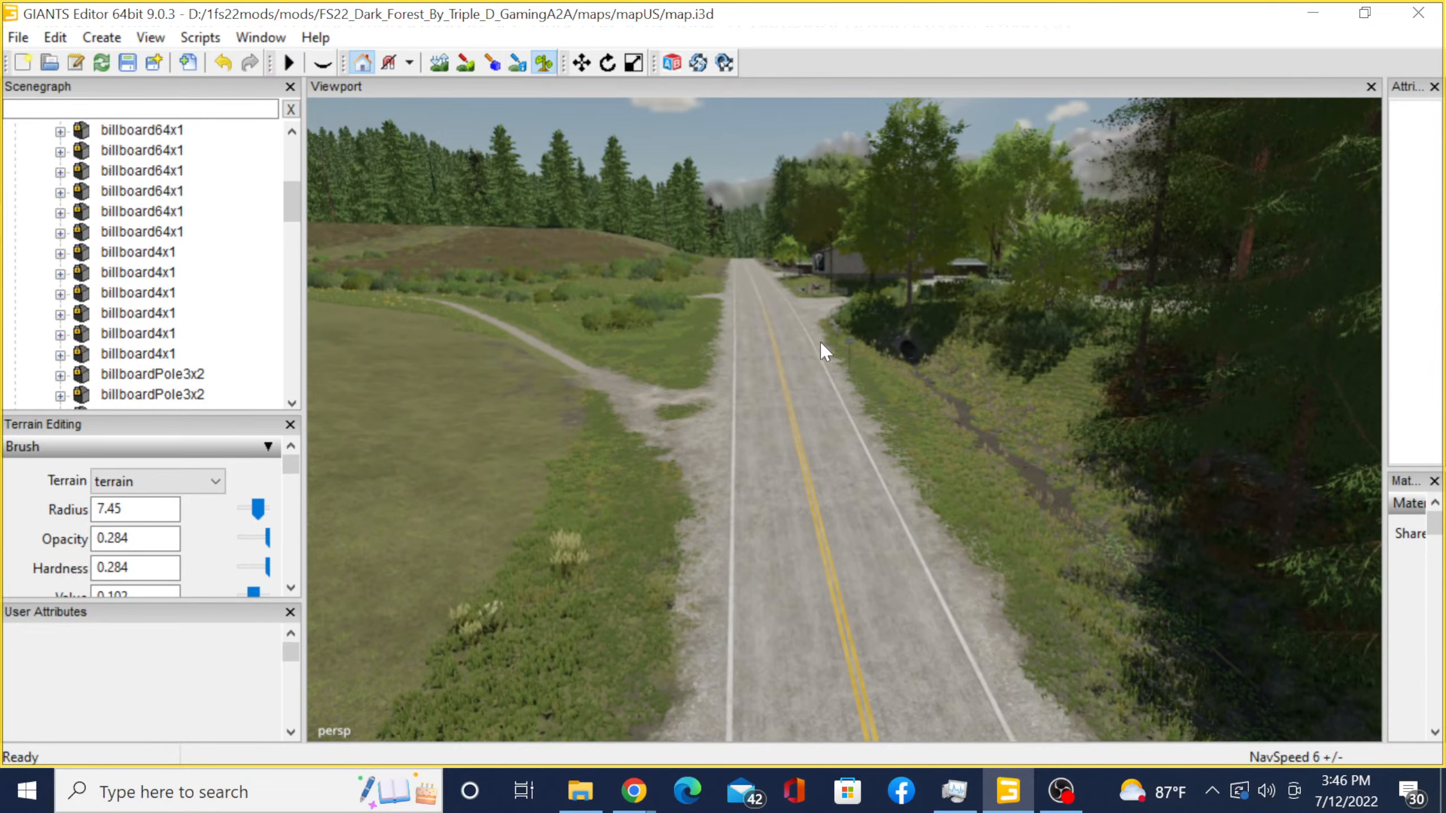
# - Follow the paved road to the town and examine the grass at the curbed intersection corner
pyautogui.moveTo(821, 340); pyautogui.dragTo(525, 329, button='right')
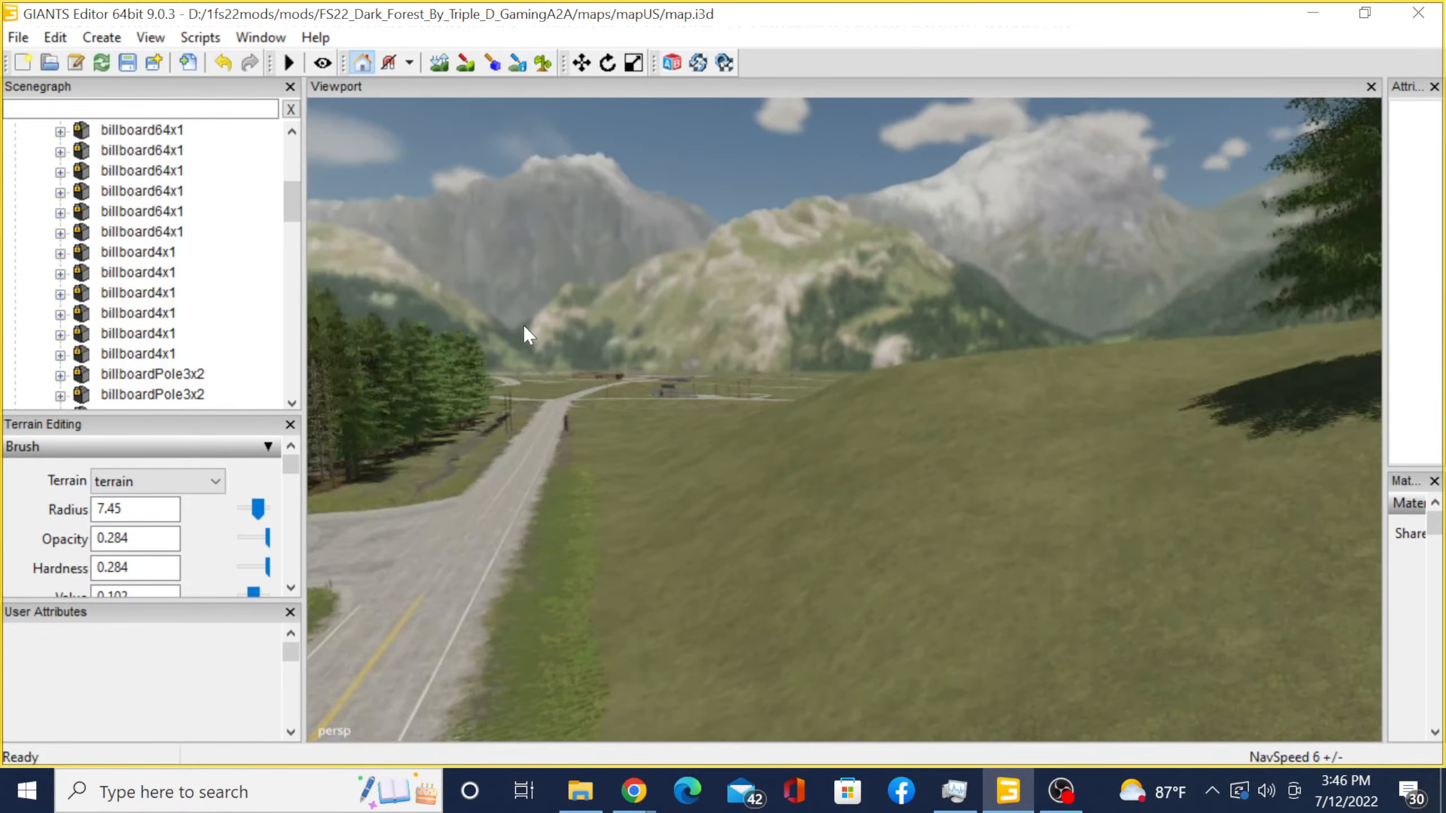
pyautogui.moveTo(711, 397)
pyautogui.mouseDown(button='right')
pyautogui.moveTo(758, 435)
pyautogui.moveTo(691, 378)
pyautogui.moveTo(629, 381)
pyautogui.moveTo(714, 388)
pyautogui.mouseUp(button='right')
pyautogui.scroll(1, 716, 392)
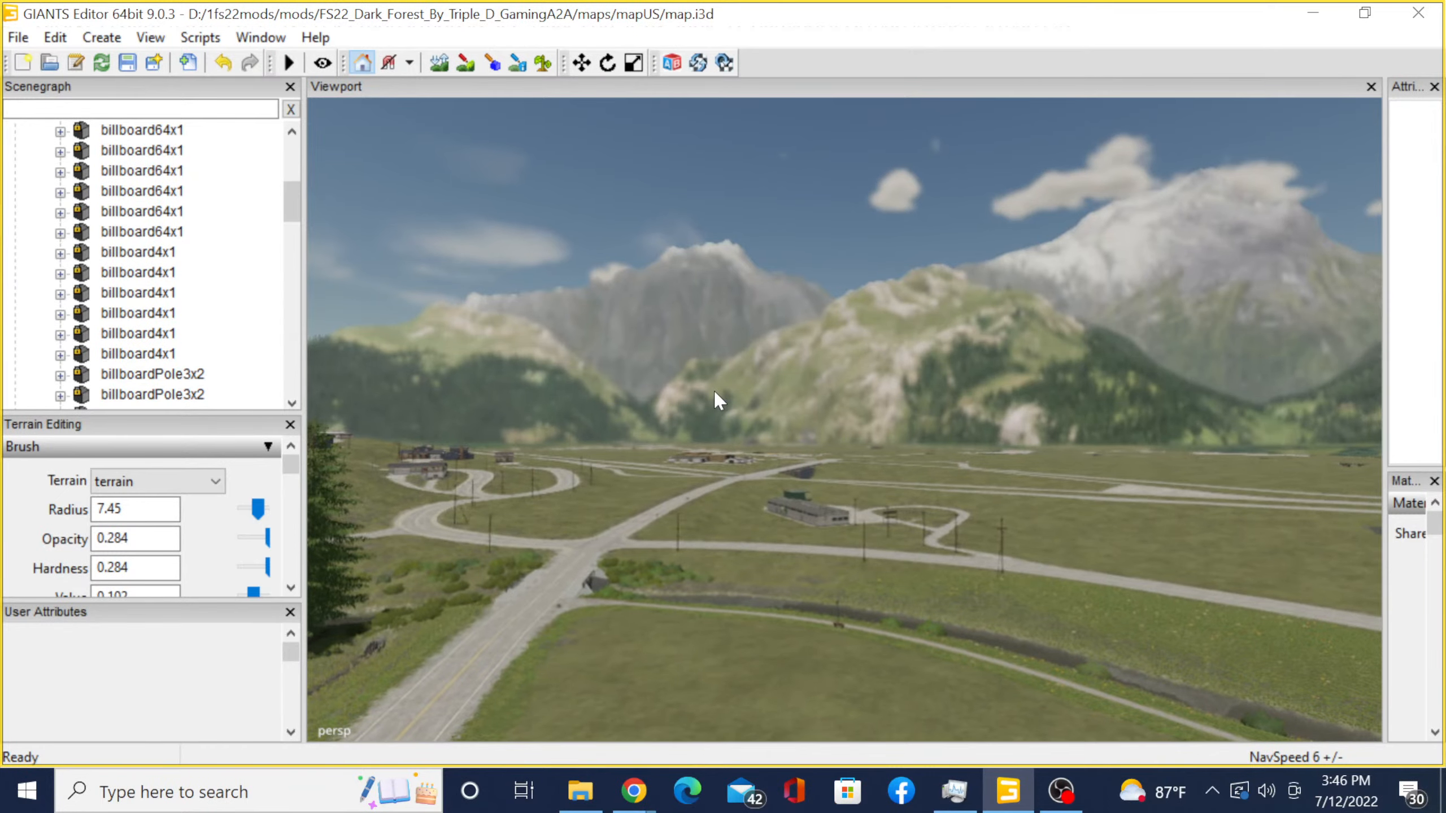
pyautogui.scroll(5, 714, 390)
pyautogui.scroll(8, 733, 436)
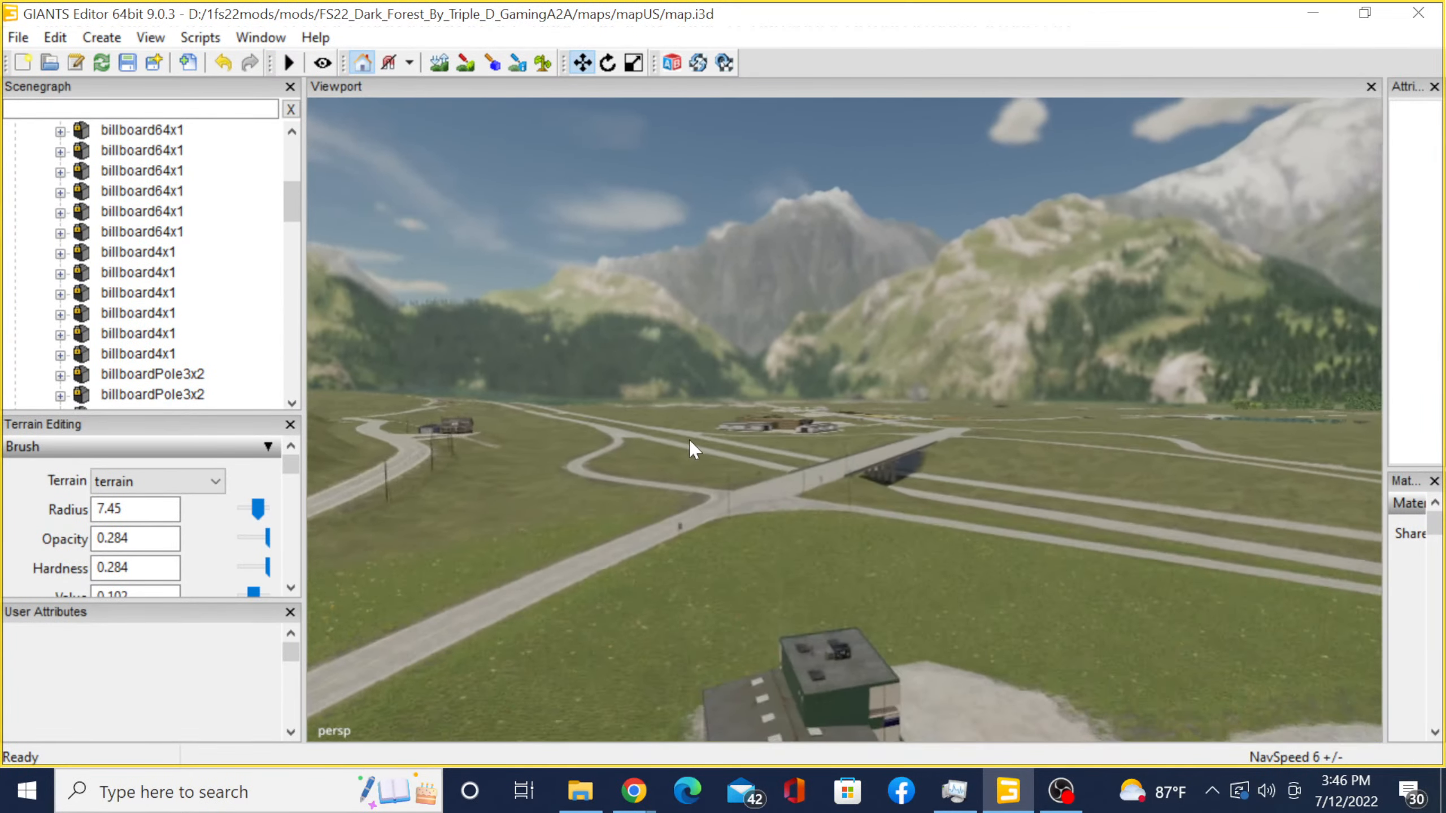
pyautogui.scroll(10, 755, 434)
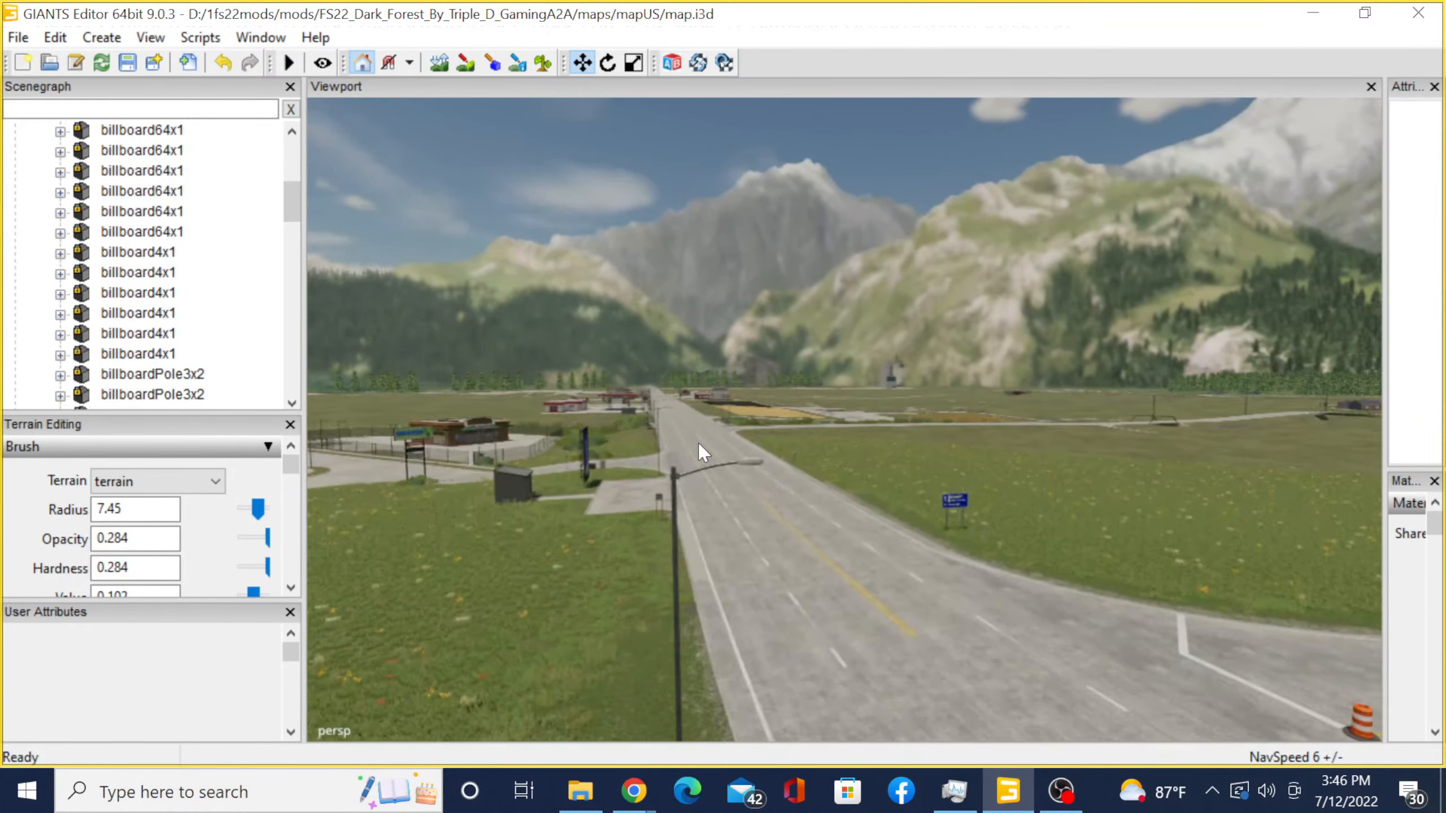
pyautogui.keyDown('alt'); pyautogui.moveTo(698, 443); pyautogui.dragTo(633, 442); pyautogui.keyUp('alt')
pyautogui.scroll(7, 630, 440)
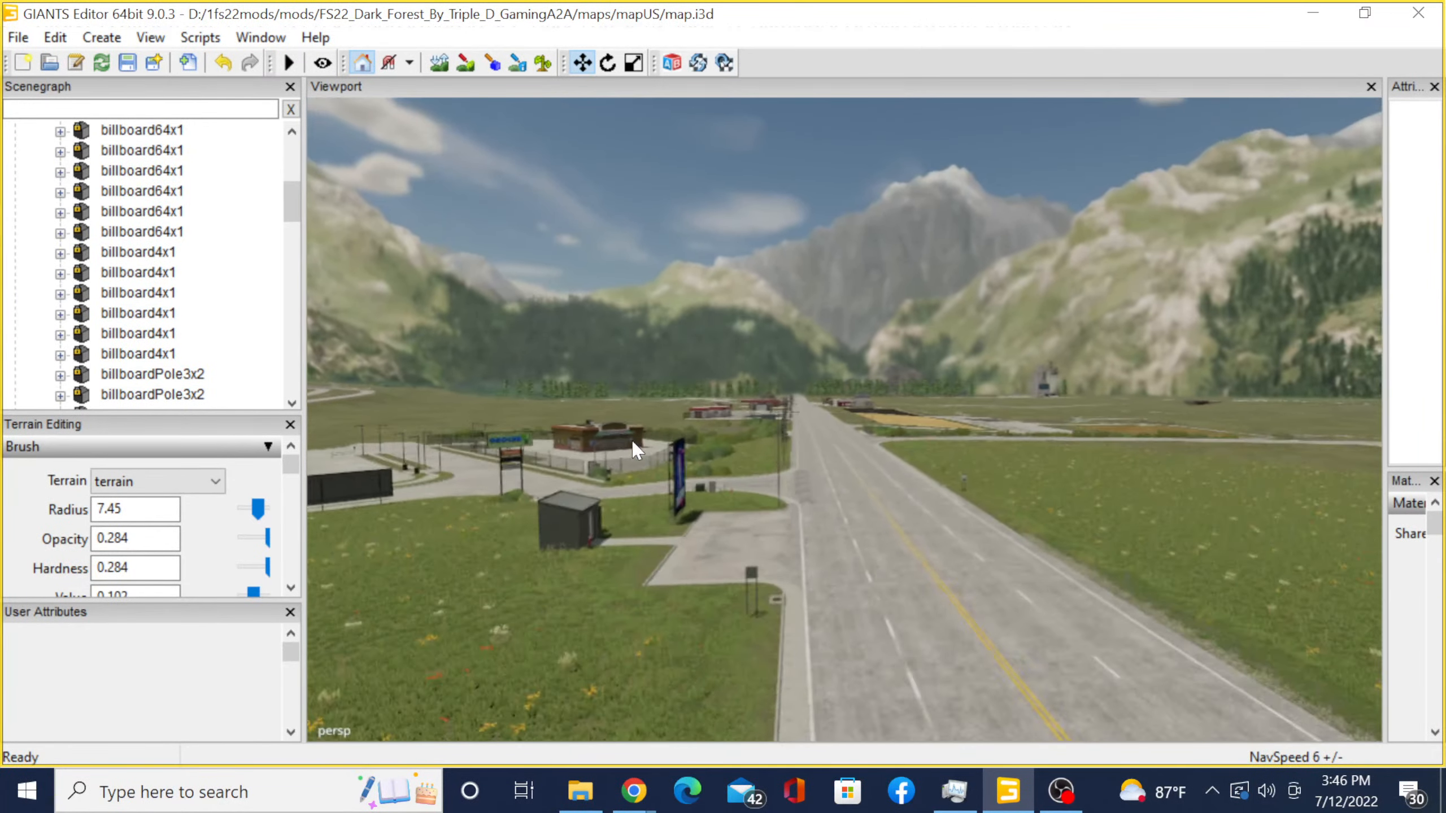
pyautogui.keyDown('alt'); pyautogui.moveTo(779, 541); pyautogui.dragTo(1231, 581); pyautogui.keyUp('alt')
pyautogui.scroll(6, 757, 536)
pyautogui.scroll(3, 822, 527)
pyautogui.scroll(5, 852, 674)
pyautogui.scroll(-2, 1230, 582)
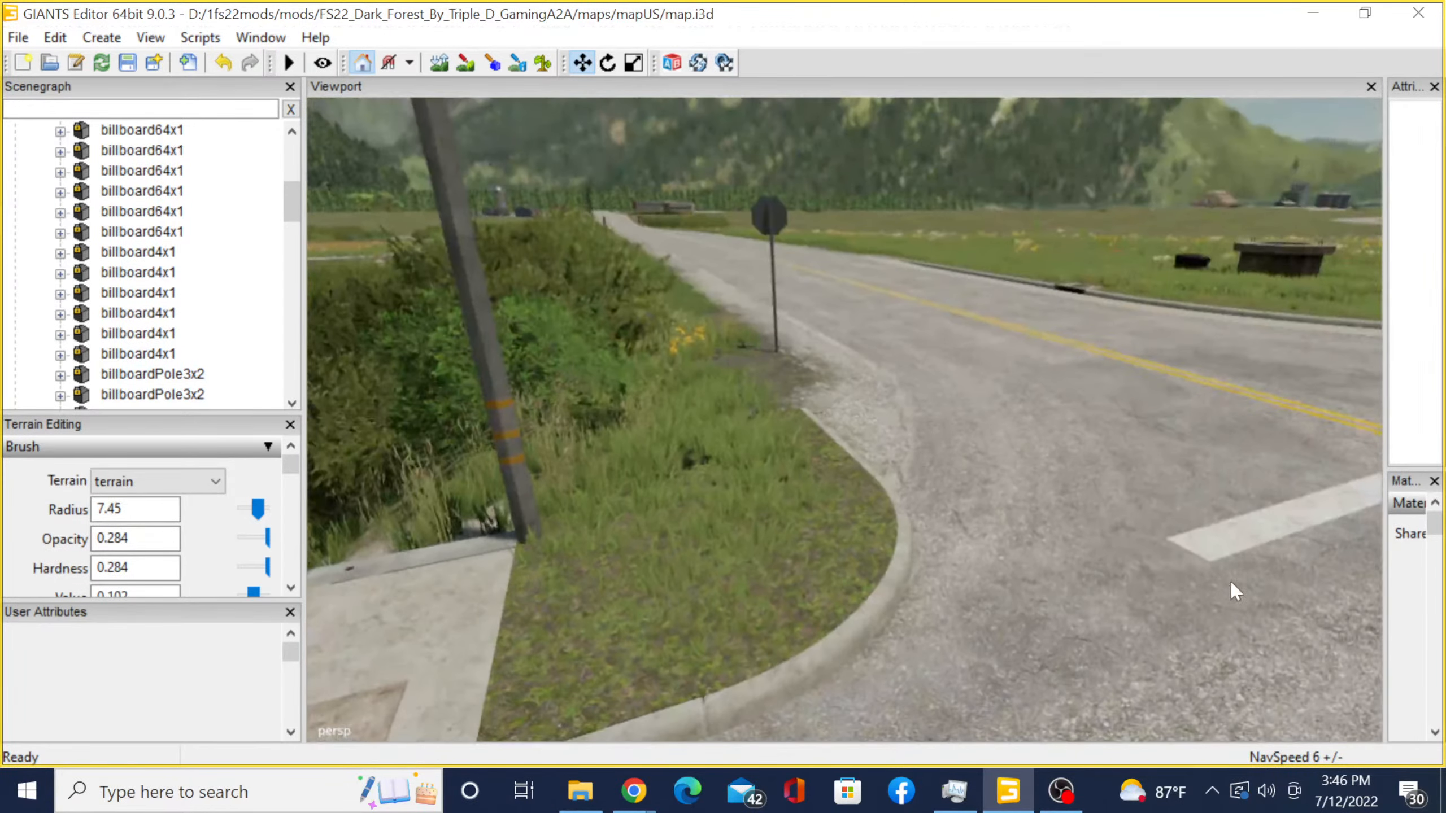
# - Examine how the low ground cover and tall grass meet the curbs around the intersection and storm drain by the wheat field
pyautogui.keyDown('alt'); pyautogui.moveTo(826, 504); pyautogui.dragTo(851, 569); pyautogui.keyUp('alt')
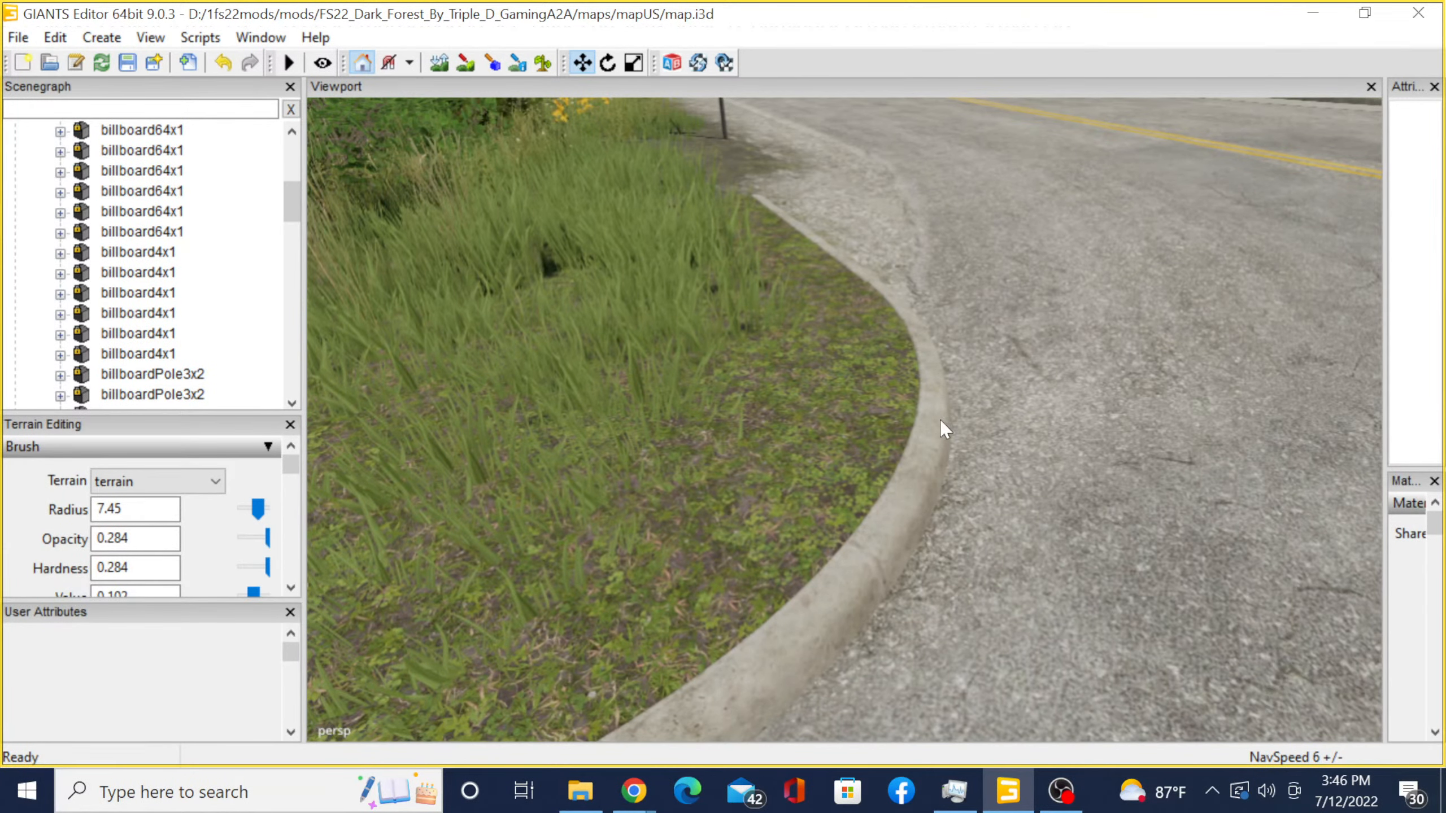
pyautogui.scroll(-5, 939, 420)
pyautogui.keyDown('alt'); pyautogui.moveTo(940, 420); pyautogui.dragTo(884, 456); pyautogui.keyUp('alt')
pyautogui.scroll(-4, 847, 473)
pyautogui.scroll(8, 863, 350)
pyautogui.scroll(6, 858, 393)
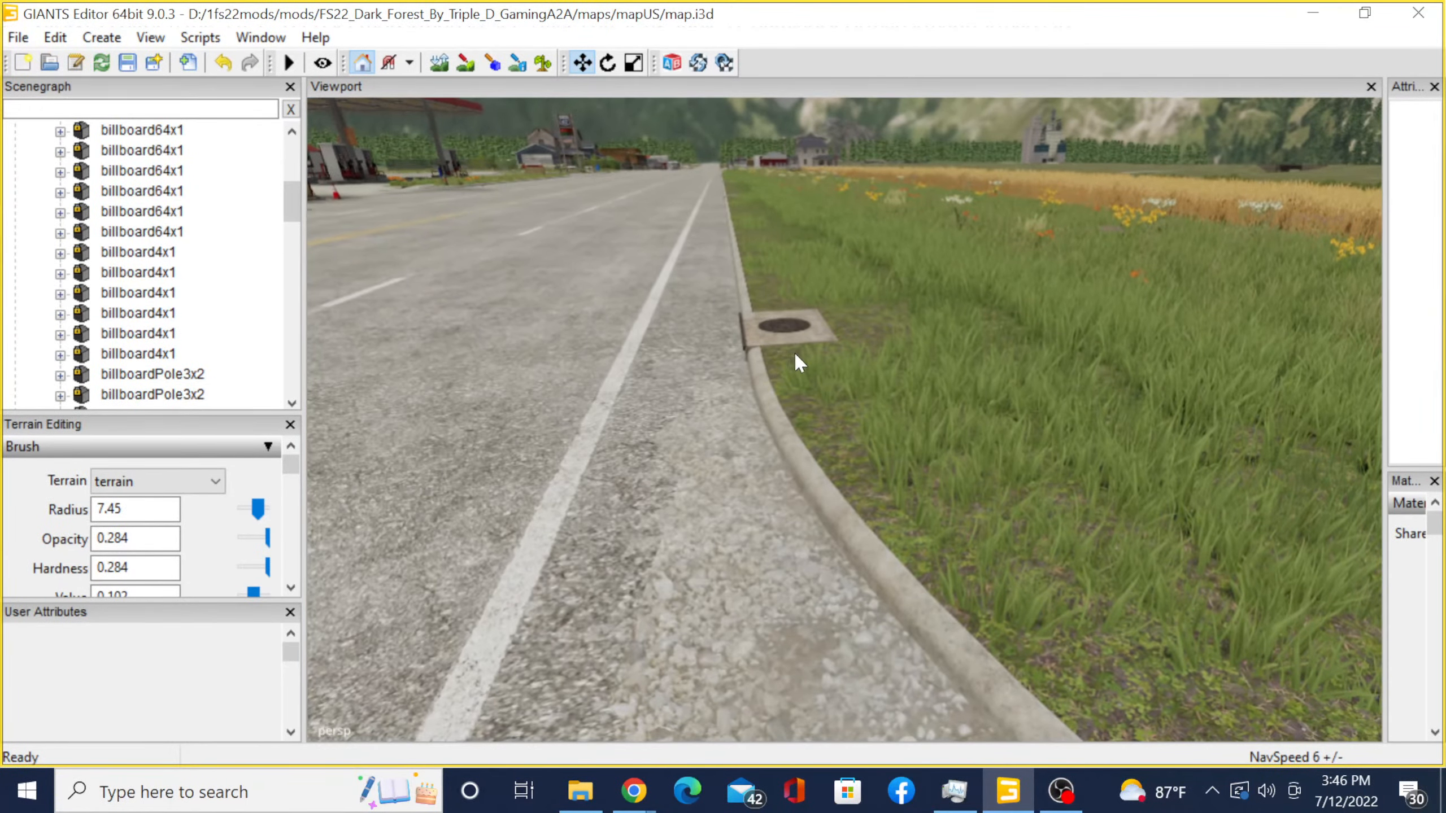
pyautogui.scroll(6, 854, 442)
pyautogui.scroll(-3, 854, 442)
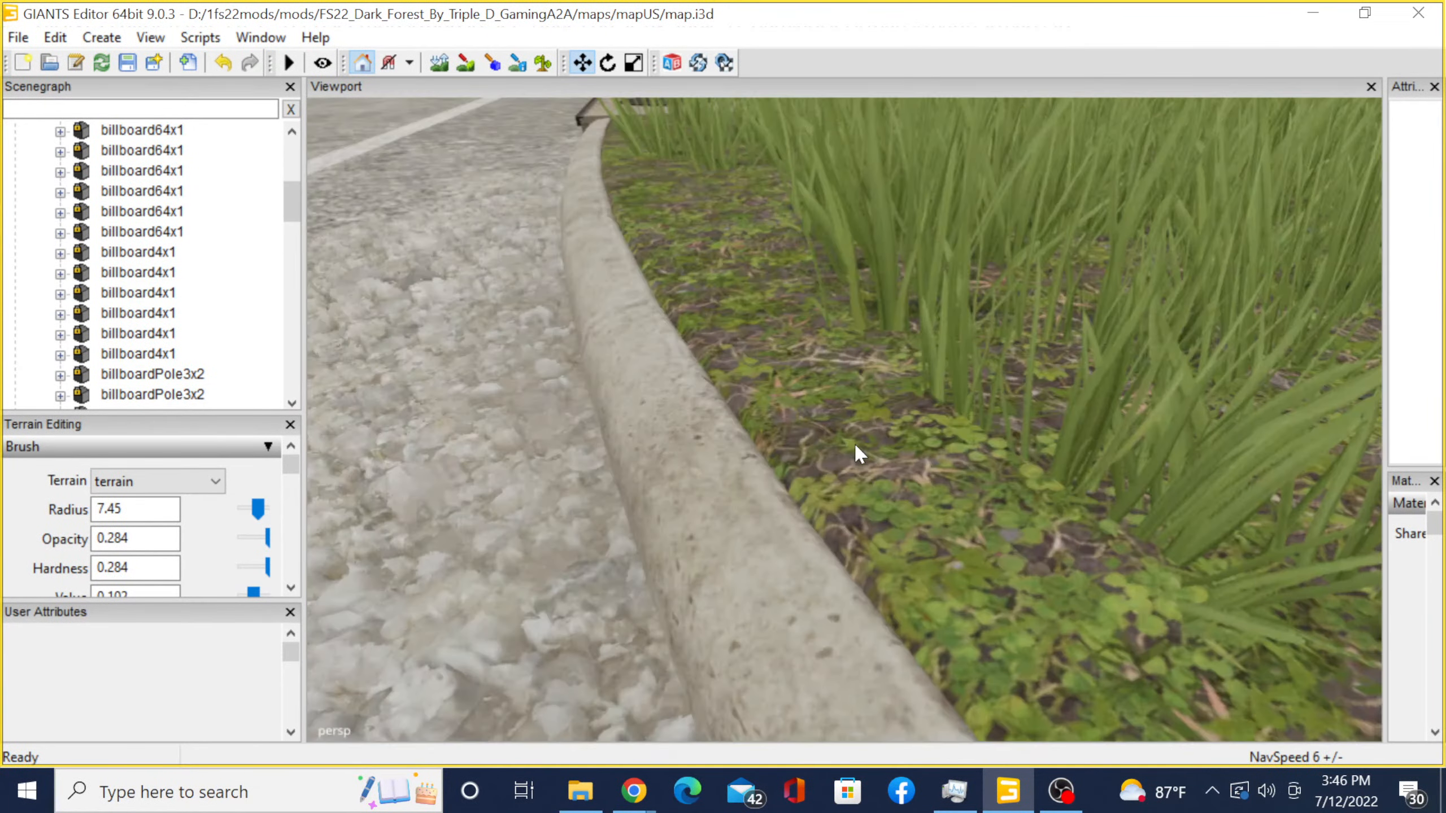
pyautogui.scroll(-5, 680, 317)
pyautogui.keyDown('alt'); pyautogui.moveTo(680, 317); pyautogui.dragTo(827, 321); pyautogui.keyUp('alt')
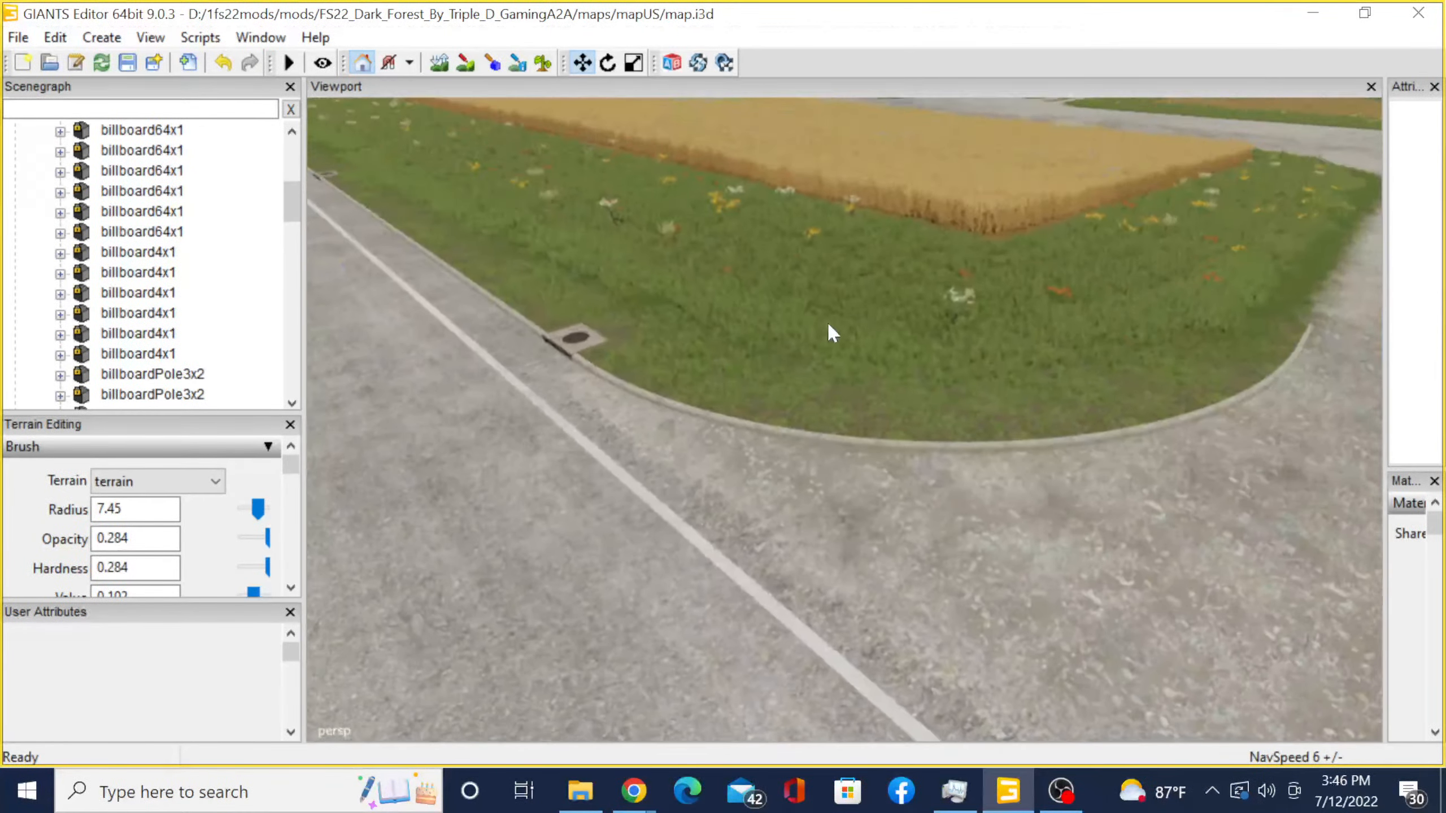
pyautogui.scroll(4, 813, 326)
pyautogui.scroll(-4, 797, 333)
pyautogui.scroll(2, 740, 331)
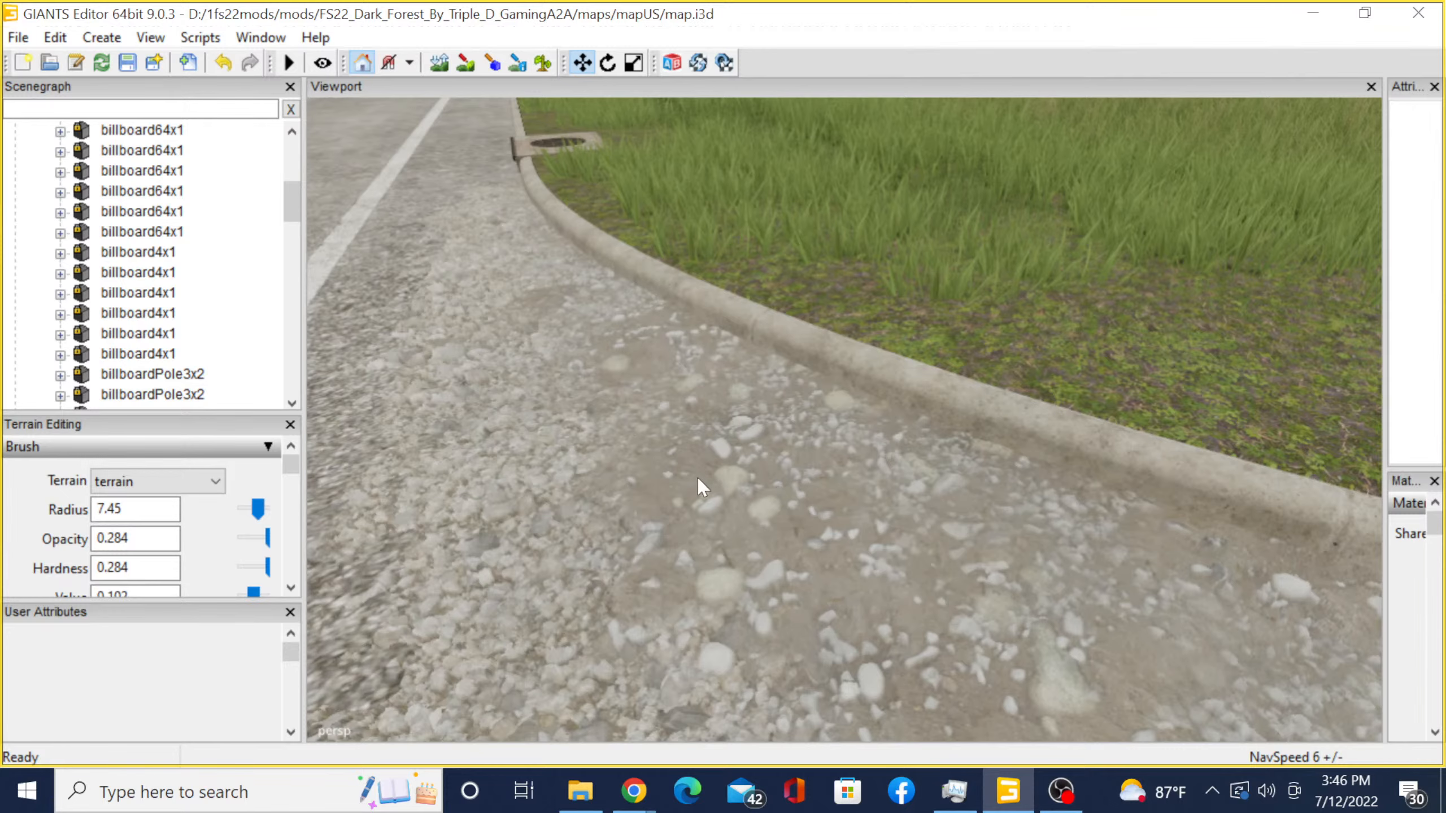
pyautogui.scroll(-5, 797, 447)
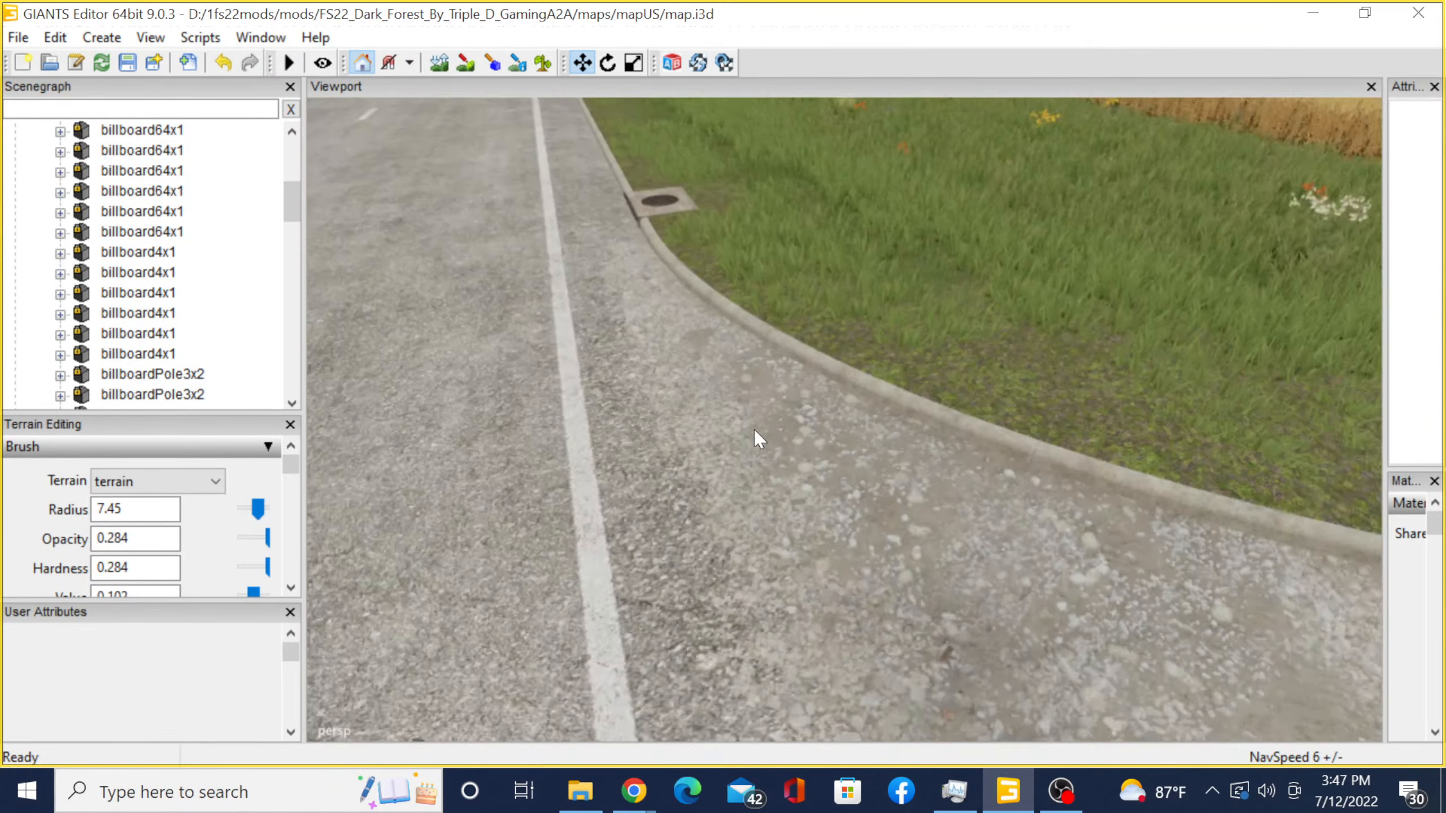
pyautogui.keyDown('alt'); pyautogui.moveTo(753, 428); pyautogui.dragTo(805, 304); pyautogui.keyUp('alt')
pyautogui.keyDown('alt'); pyautogui.moveTo(557, 410); pyautogui.dragTo(724, 417); pyautogui.keyUp('alt')
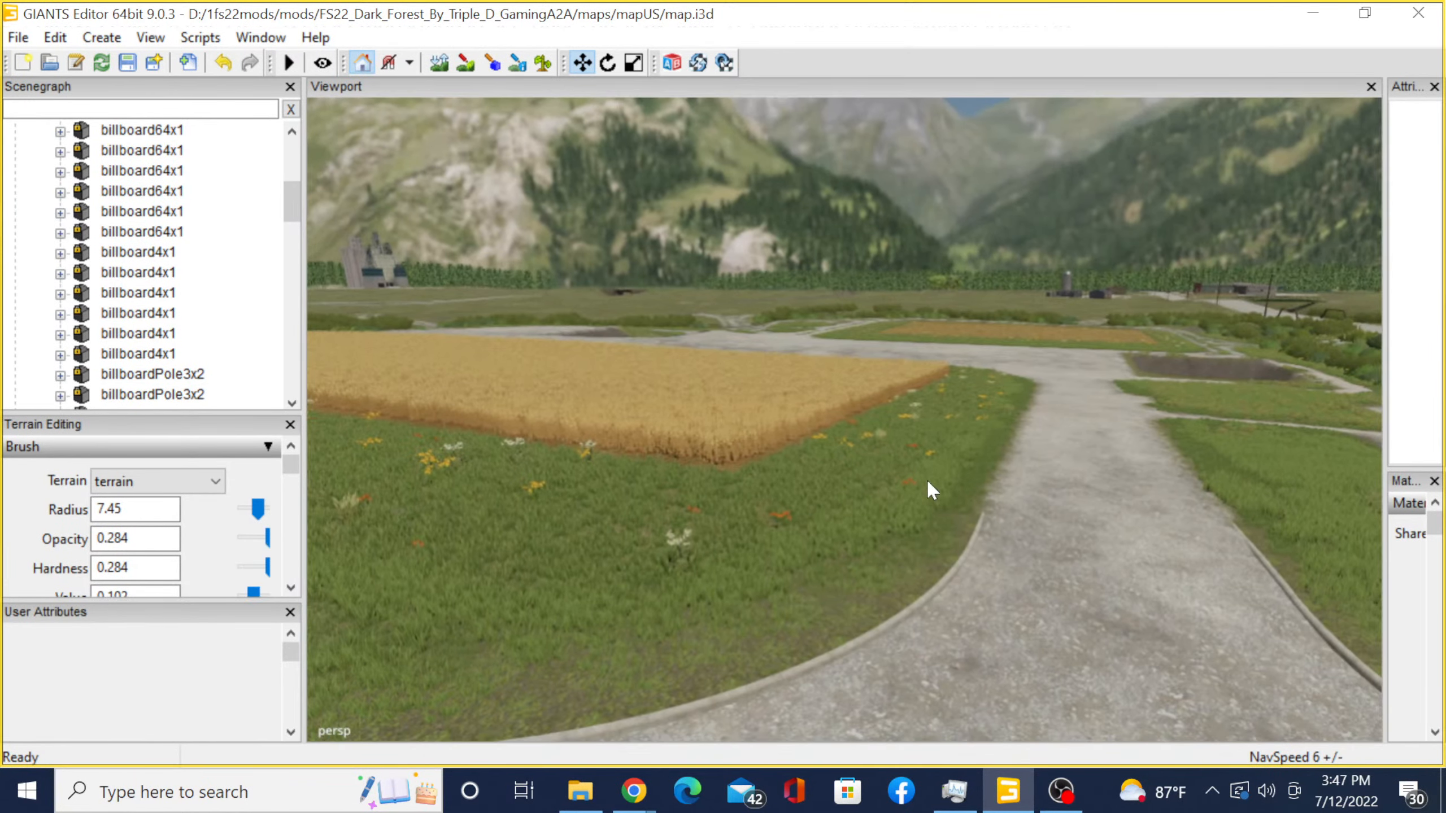
# - Inspect the roadside grass along the main street, past the gas station and houses and back
pyautogui.keyDown('alt'); pyautogui.moveTo(927, 483); pyautogui.dragTo(592, 428); pyautogui.keyUp('alt')
pyautogui.scroll(4, 644, 412)
pyautogui.scroll(2, 592, 428)
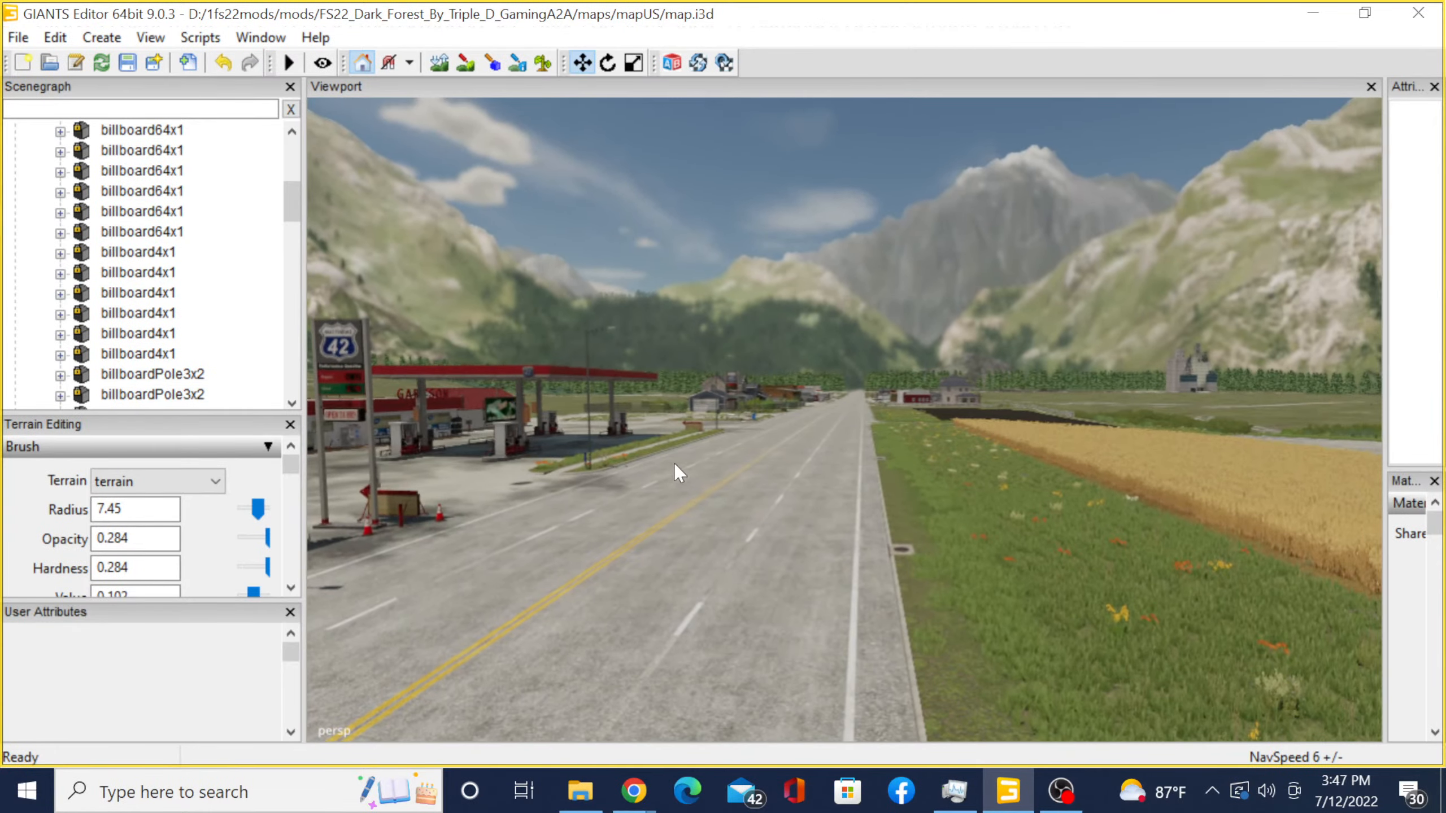
pyautogui.keyDown('alt'); pyautogui.moveTo(683, 476); pyautogui.dragTo(688, 533); pyautogui.keyUp('alt')
pyautogui.scroll(5, 585, 497)
pyautogui.scroll(3, 584, 496)
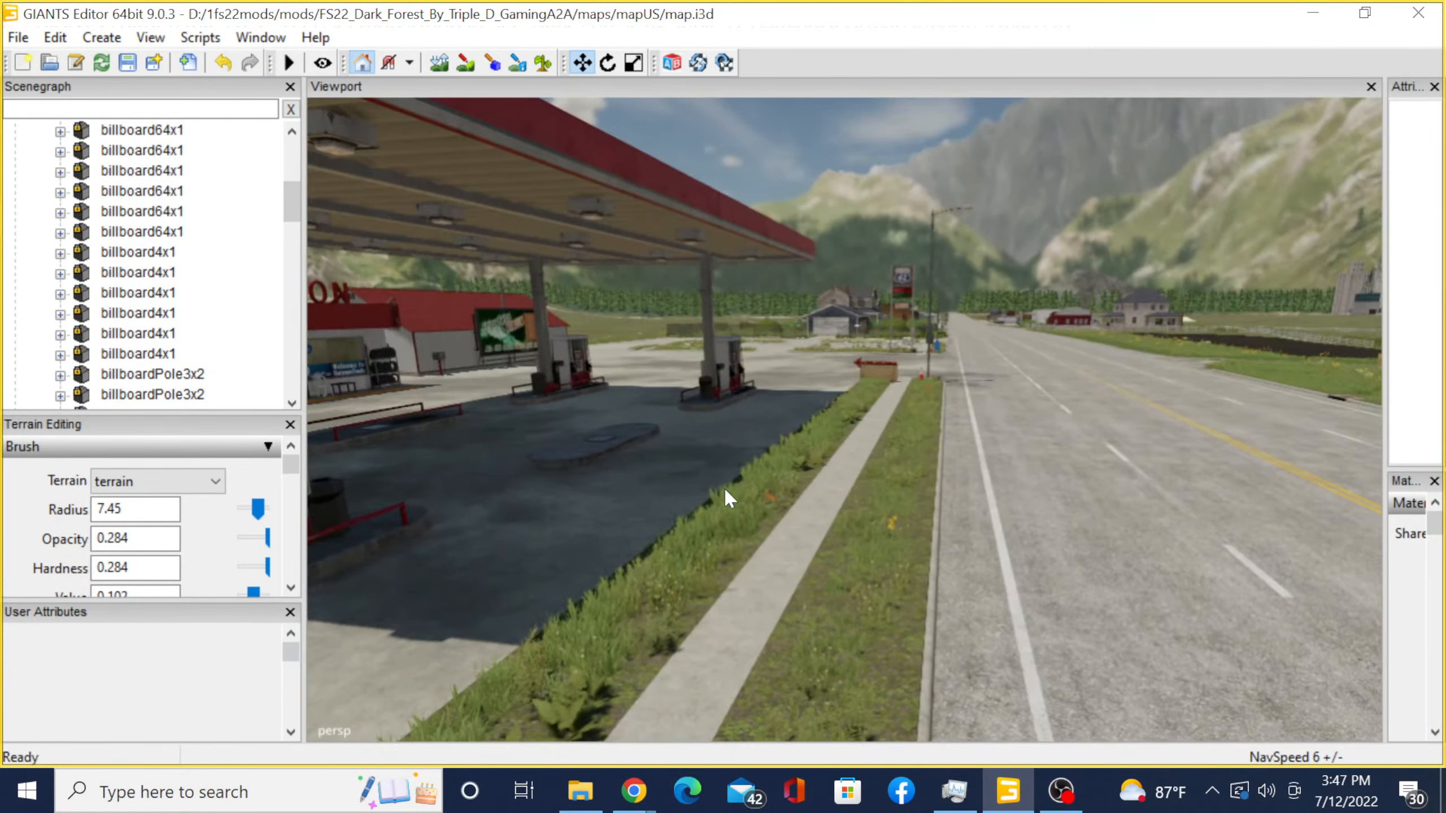
pyautogui.scroll(6, 740, 468)
pyautogui.keyDown('alt'); pyautogui.moveTo(724, 488); pyautogui.dragTo(766, 446); pyautogui.keyUp('alt')
pyautogui.scroll(10, 825, 407)
pyautogui.scroll(10, 766, 447)
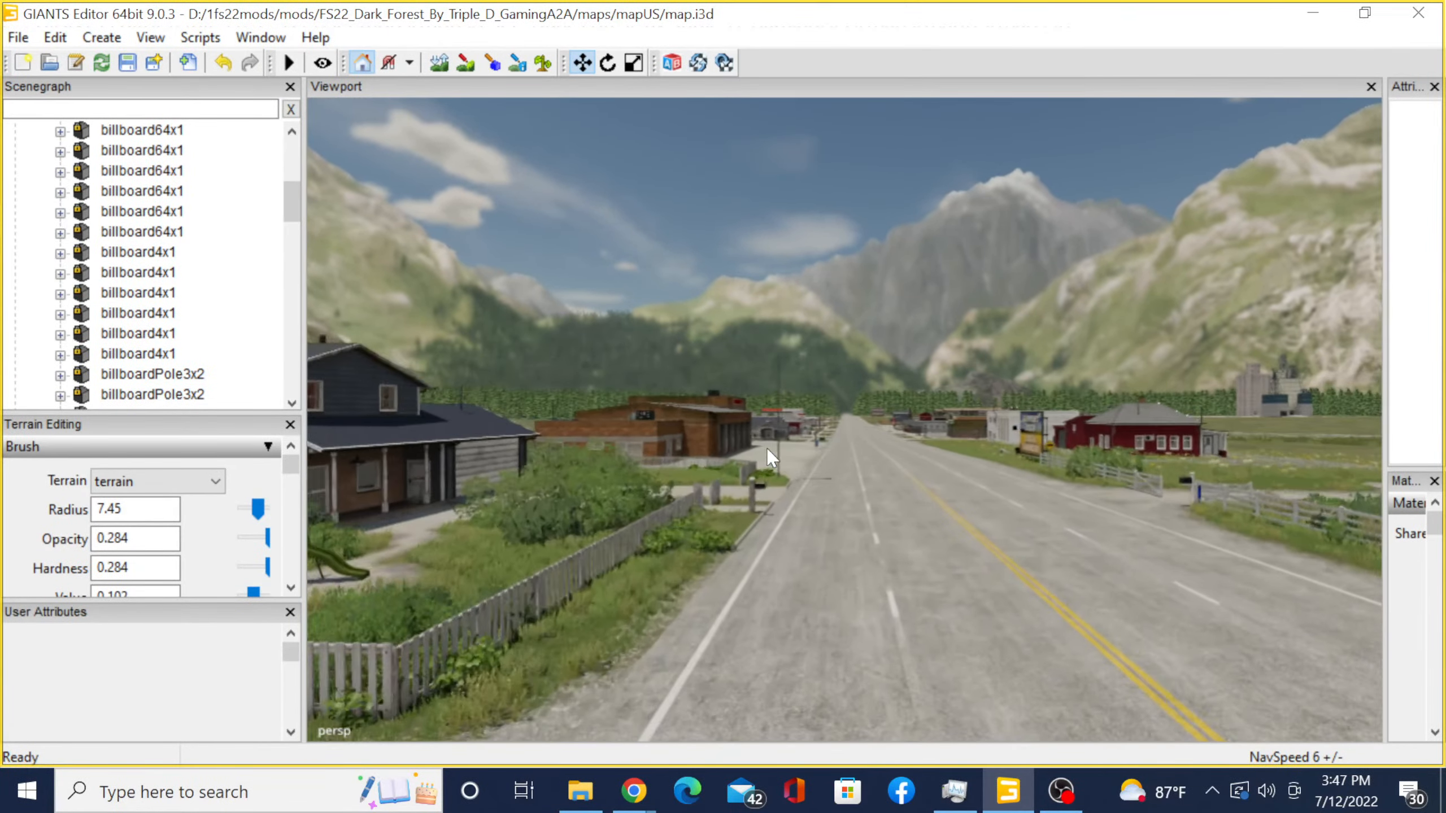
pyautogui.scroll(10, 766, 448)
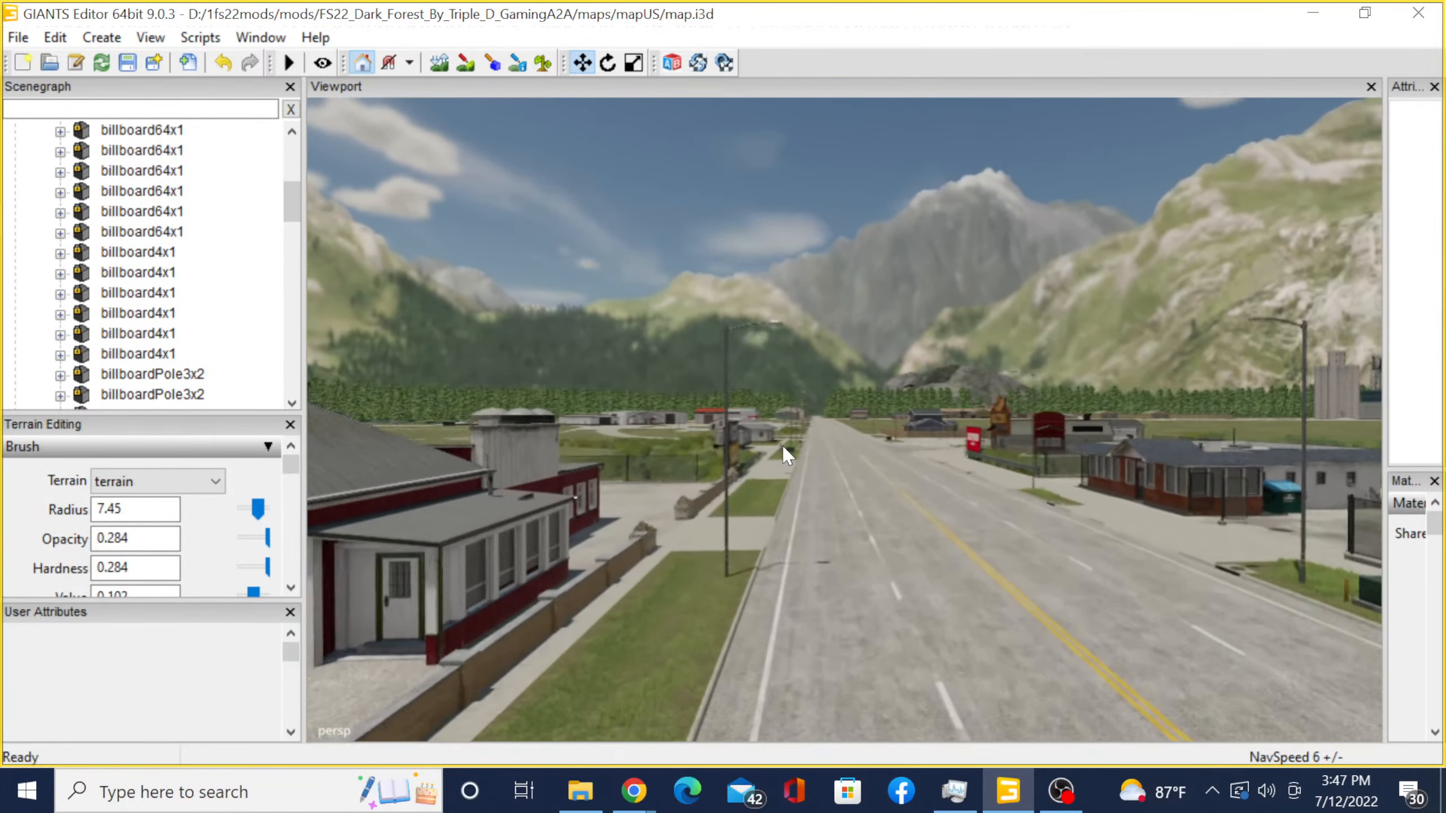
pyautogui.scroll(5, 783, 448)
pyautogui.keyDown('alt'); pyautogui.moveTo(783, 447); pyautogui.dragTo(484, 549); pyautogui.keyUp('alt')
pyautogui.scroll(5, 497, 545)
pyautogui.scroll(15, 494, 542)
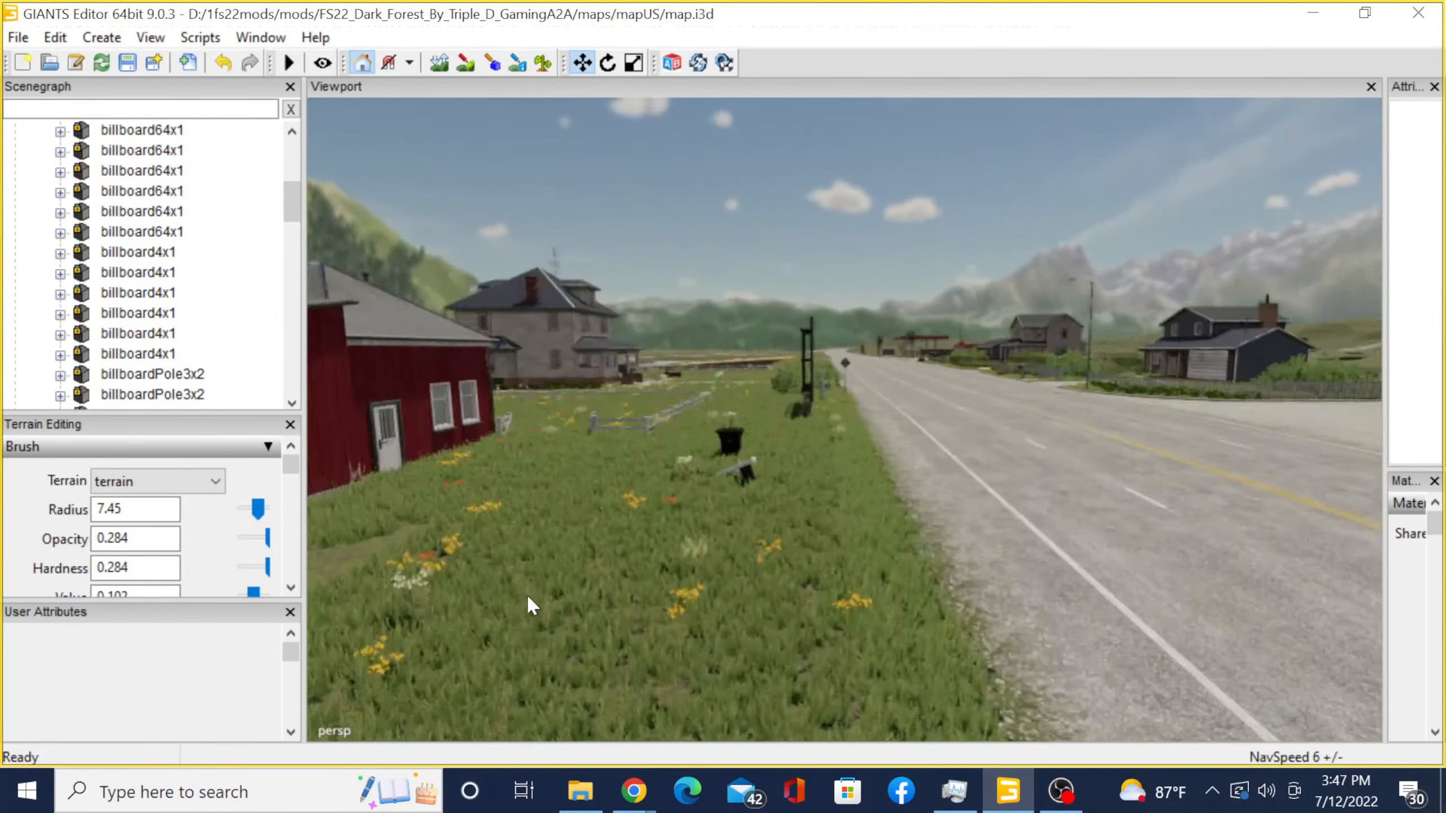
pyautogui.scroll(15, 518, 551)
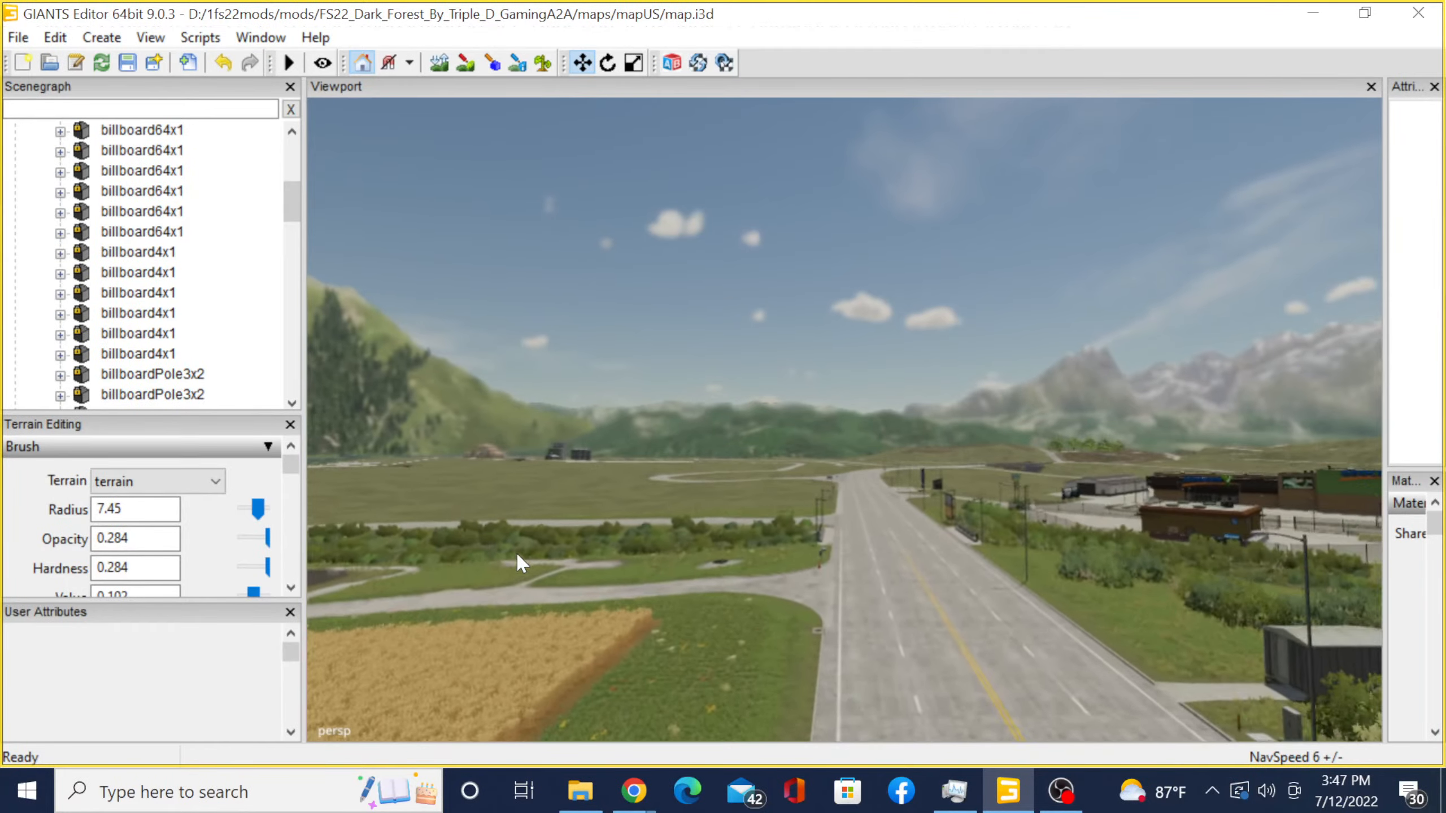
pyautogui.scroll(3, 517, 554)
pyautogui.moveTo(517, 554)
pyautogui.keyDown('alt'); pyautogui.mouseDown()
pyautogui.moveTo(600, 578)
pyautogui.moveTo(748, 570)
pyautogui.moveTo(568, 574)
pyautogui.moveTo(511, 554)
pyautogui.moveTo(618, 560)
pyautogui.moveTo(967, 649)
pyautogui.moveTo(616, 547)
pyautogui.moveTo(886, 528)
pyautogui.moveTo(825, 576)
pyautogui.moveTo(820, 620)
pyautogui.moveTo(723, 420)
pyautogui.mouseUp(); pyautogui.keyUp('alt')
pyautogui.scroll(7, 600, 581)
pyautogui.scroll(4, 748, 569)
pyautogui.scroll(15, 748, 569)
pyautogui.scroll(15, 625, 577)
pyautogui.scroll(10, 511, 554)
pyautogui.scroll(4, 624, 568)
pyautogui.scroll(8, 973, 643)
pyautogui.scroll(-8, 860, 541)
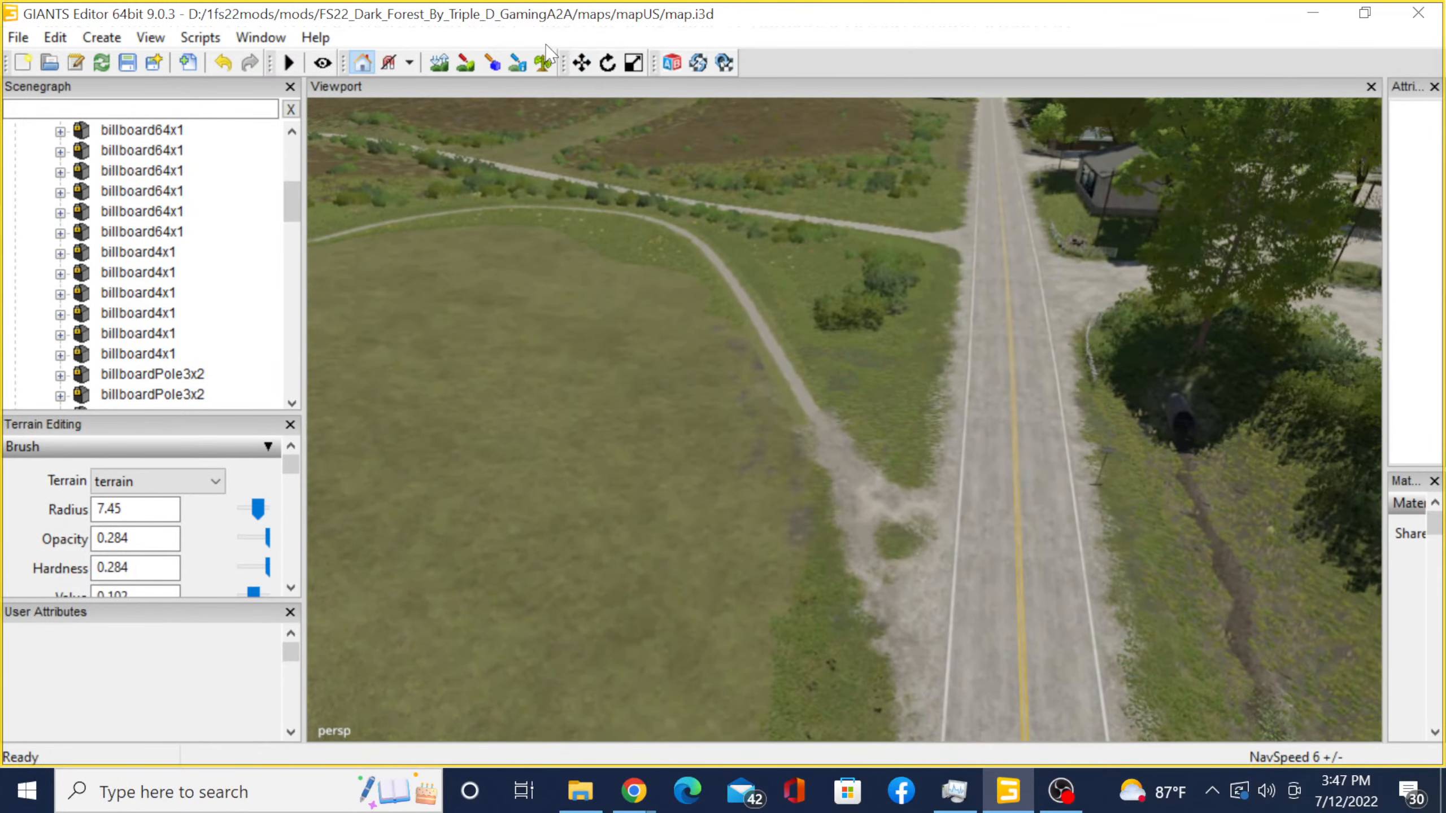
# - Activate foliage painting and reduce the brush radius to 1.7 at the grassy verge between the paved road and the cleared hillside
pyautogui.click(543, 63)
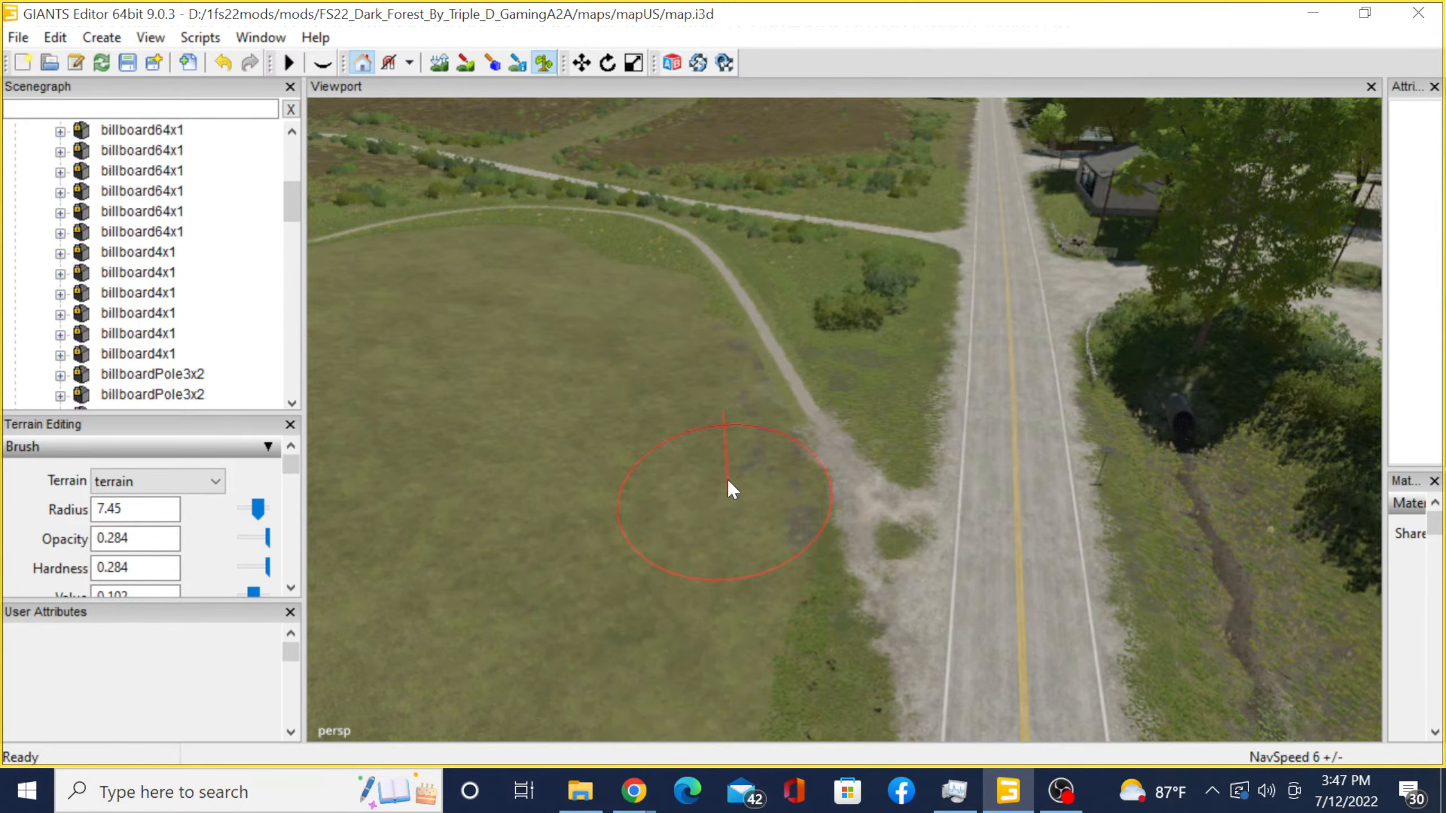
pyautogui.keyDown('alt'); pyautogui.moveTo(708, 603); pyautogui.dragTo(760, 336, button='middle'); pyautogui.keyUp('alt')
pyautogui.keyDown('alt'); pyautogui.moveTo(646, 628); pyautogui.dragTo(783, 113, button='middle'); pyautogui.keyUp('alt')
pyautogui.keyDown('alt'); pyautogui.moveTo(967, 198); pyautogui.dragTo(94, 185); pyautogui.keyUp('alt')
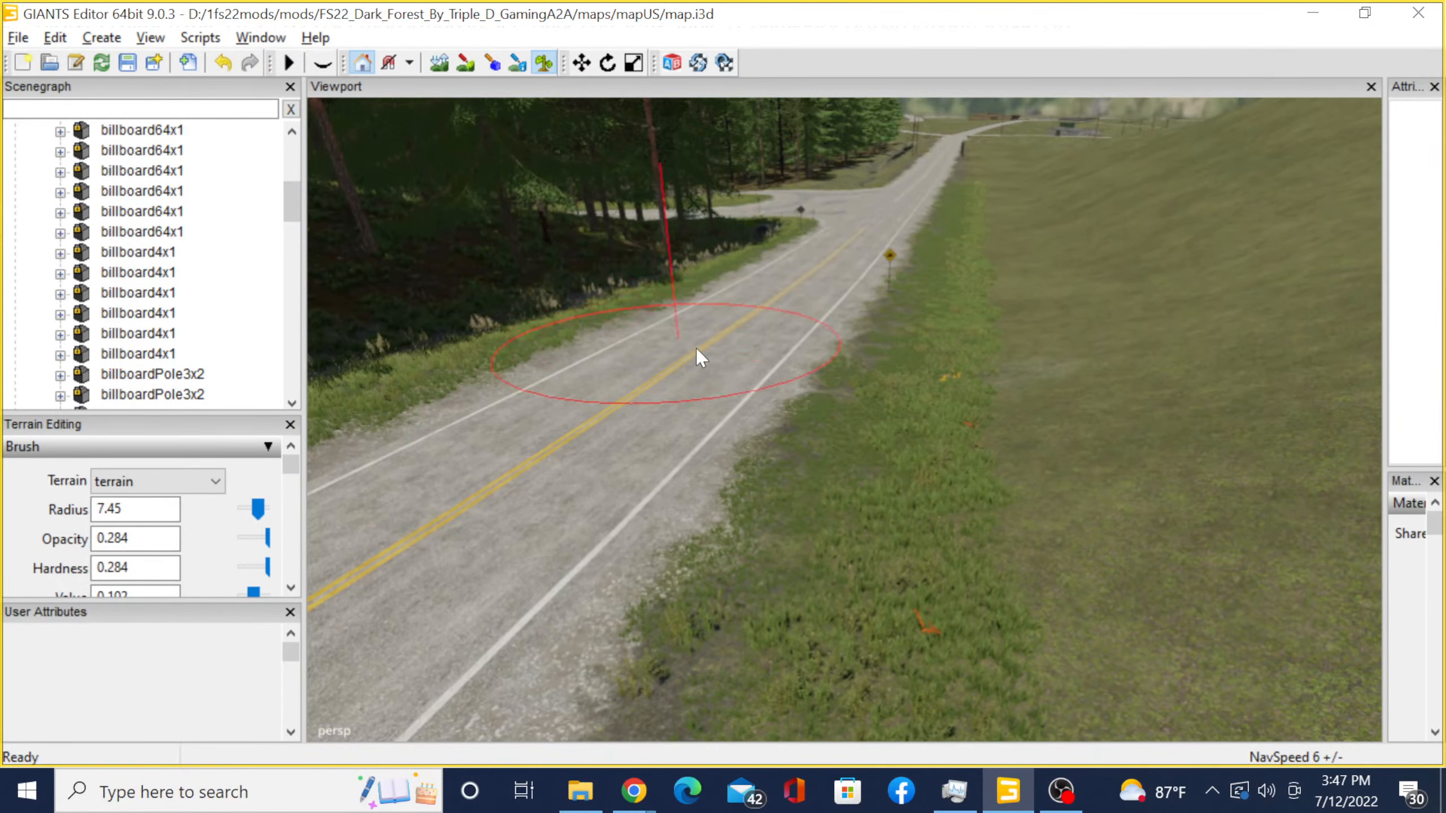
pyautogui.keyDown('alt'); pyautogui.moveTo(695, 348); pyautogui.dragTo(784, 152, button='middle'); pyautogui.keyUp('alt')
pyautogui.keyDown('alt'); pyautogui.moveTo(785, 154); pyautogui.dragTo(1325, 272); pyautogui.keyUp('alt')
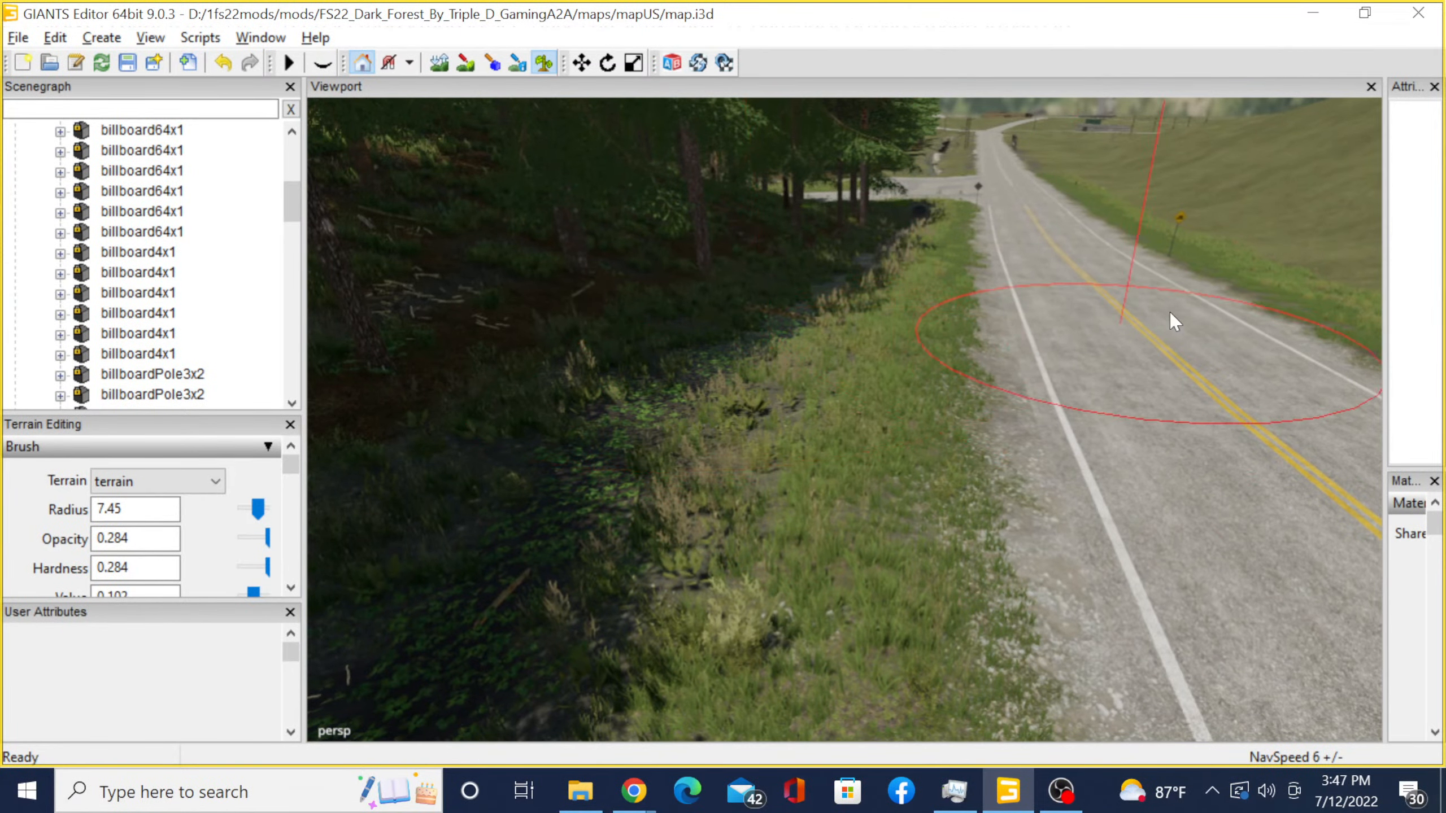
pyautogui.moveTo(1171, 317)
pyautogui.keyDown('alt'); pyautogui.mouseDown()
pyautogui.moveTo(794, 313)
pyautogui.moveTo(483, 288)
pyautogui.mouseUp(); pyautogui.keyUp('alt')
pyautogui.keyDown('alt'); pyautogui.moveTo(482, 286); pyautogui.dragTo(524, 268, button='middle'); pyautogui.keyUp('alt')
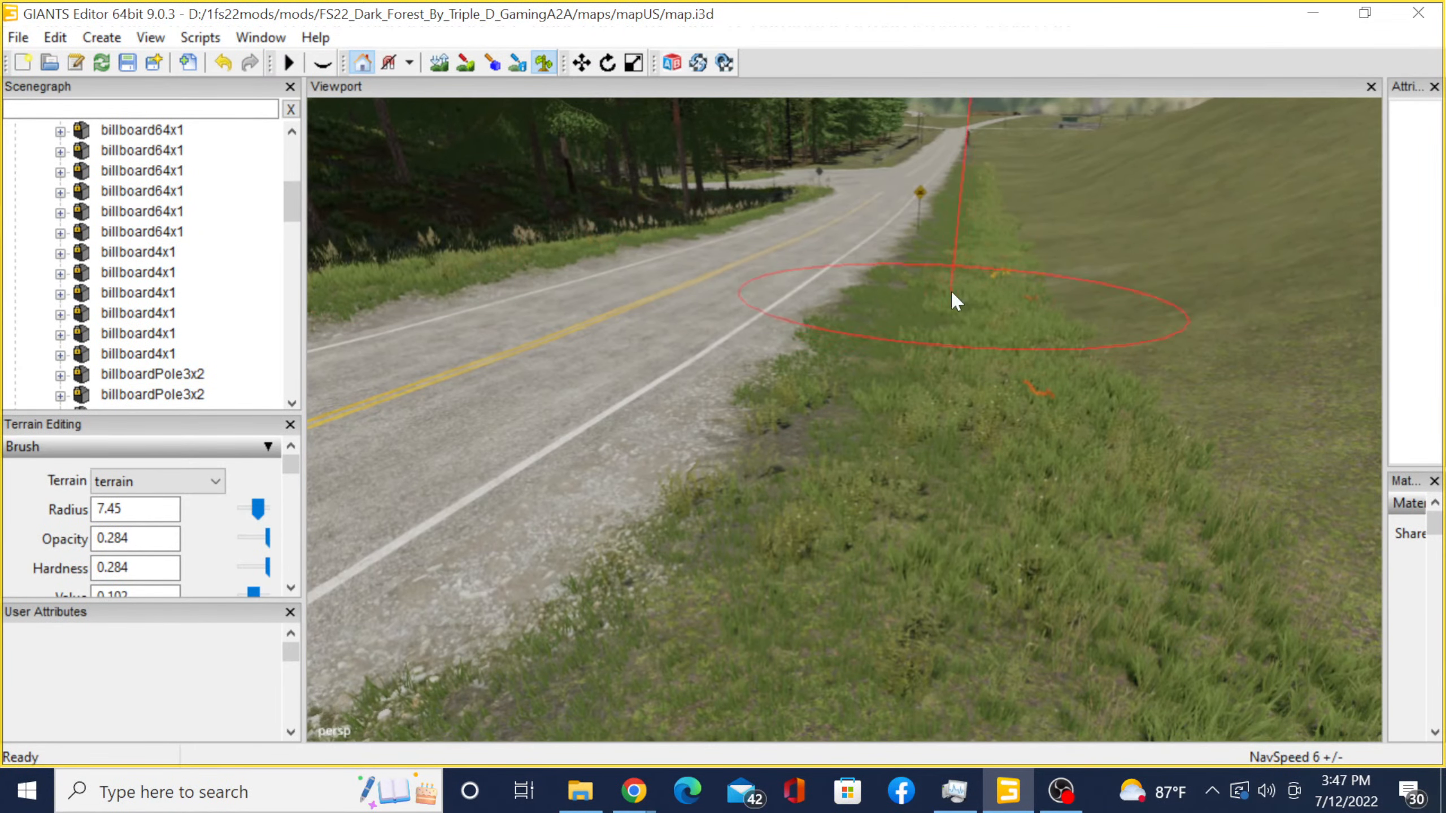
pyautogui.scroll(-1, 953, 296)
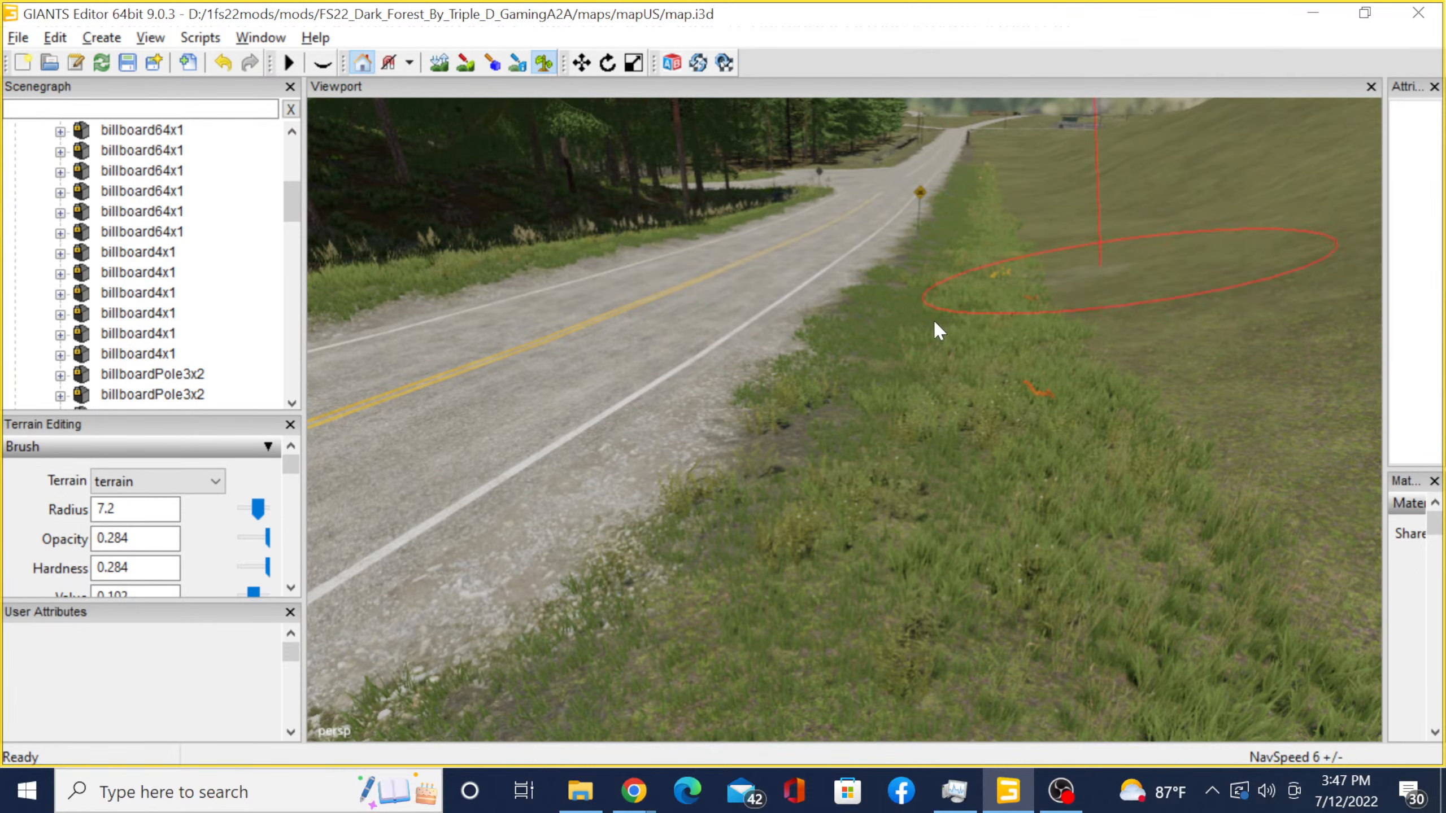
pyautogui.moveTo(936, 327)
pyautogui.keyDown('alt'); pyautogui.mouseDown()
pyautogui.moveTo(1069, 310)
pyautogui.moveTo(965, 387)
pyautogui.mouseUp(); pyautogui.keyUp('alt')
pyautogui.scroll(-10, 926, 366)
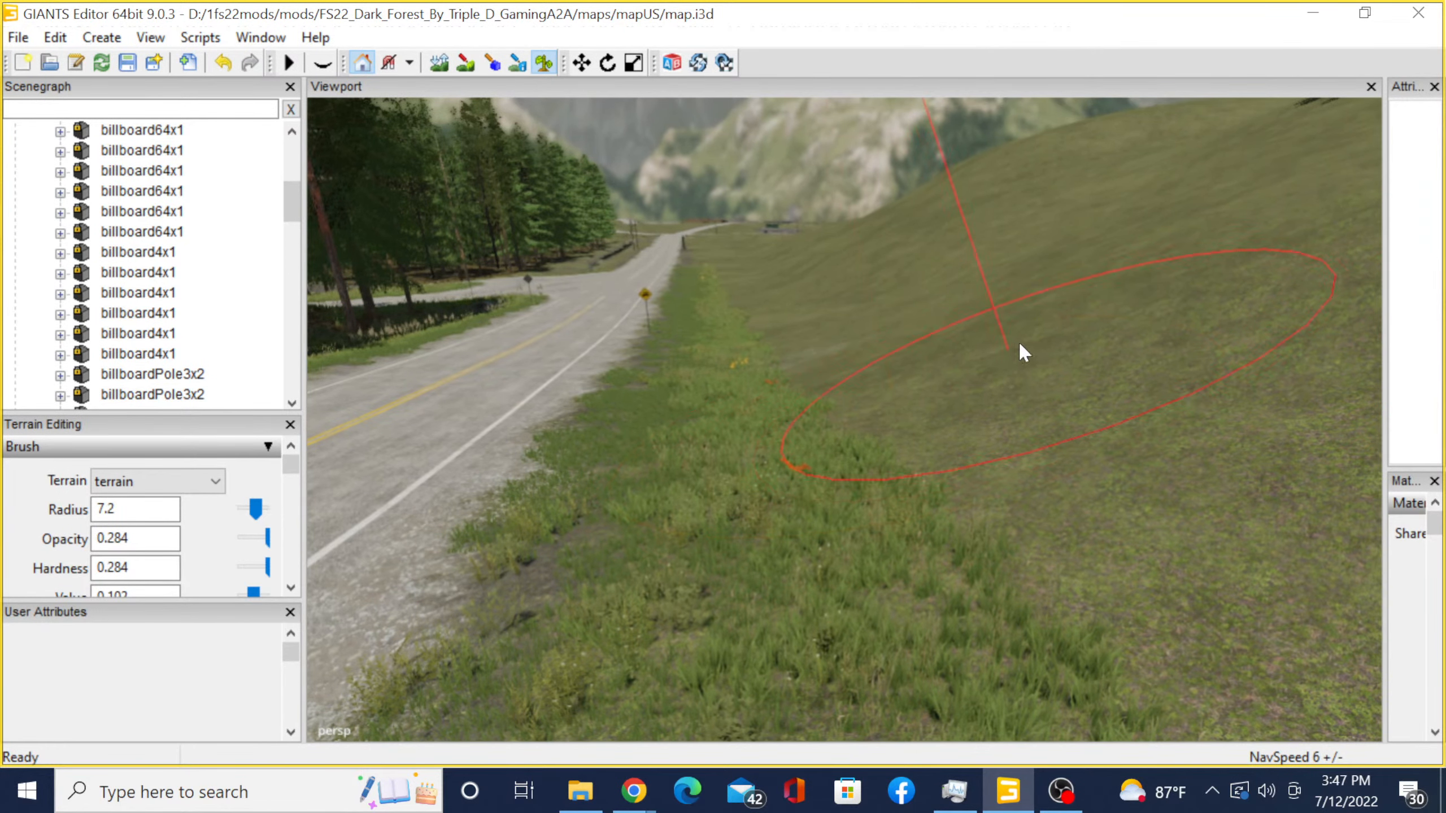
pyautogui.scroll(-6, 925, 393)
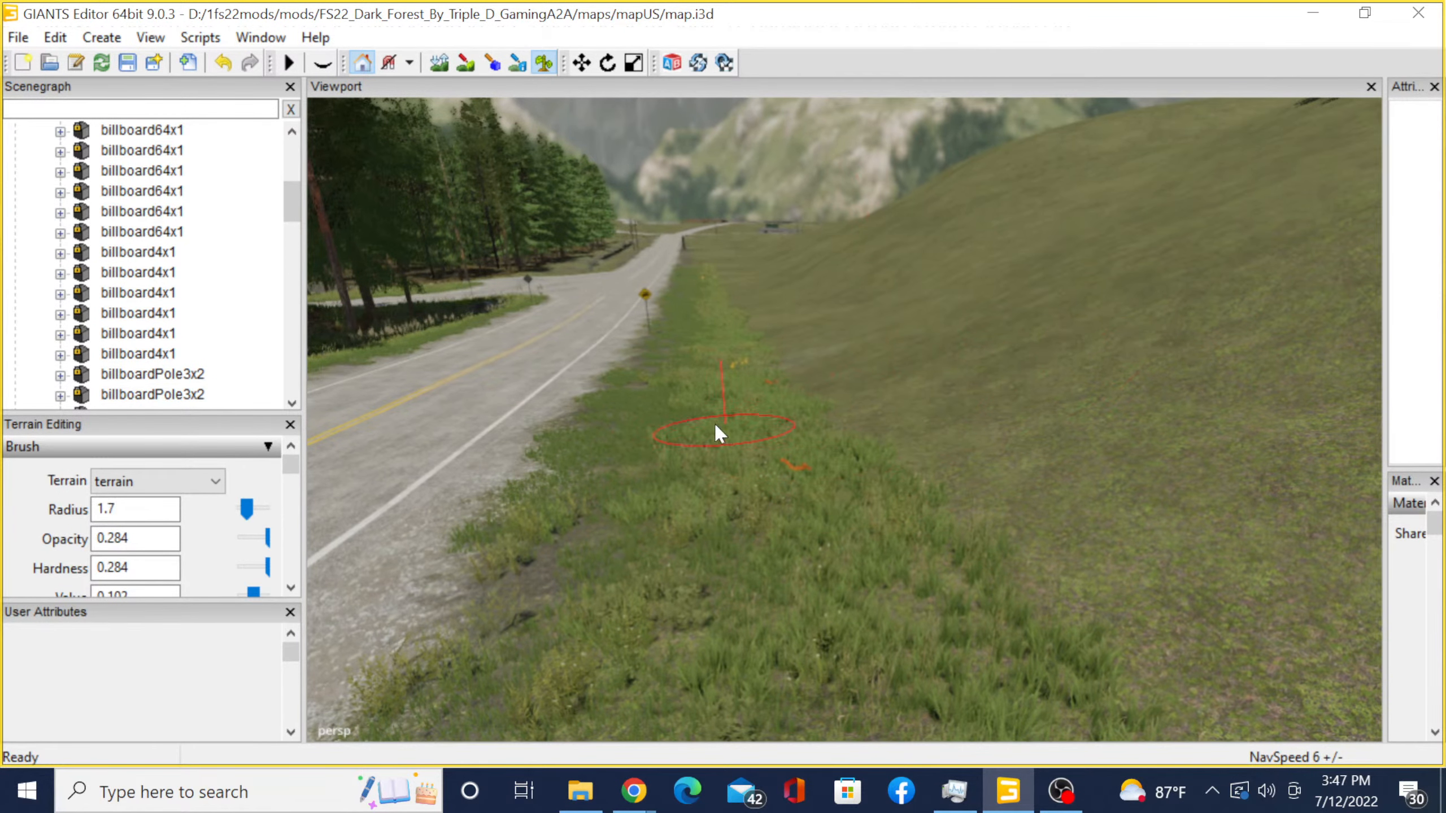
# - Examine the grass and undergrowth along both shoulders of the paved road, including the shaded forest ditch
pyautogui.moveTo(621, 397)
pyautogui.keyDown('alt'); pyautogui.mouseDown(button='middle')
pyautogui.moveTo(745, 422)
pyautogui.moveTo(638, 445)
pyautogui.mouseUp(button='middle'); pyautogui.keyUp('alt')
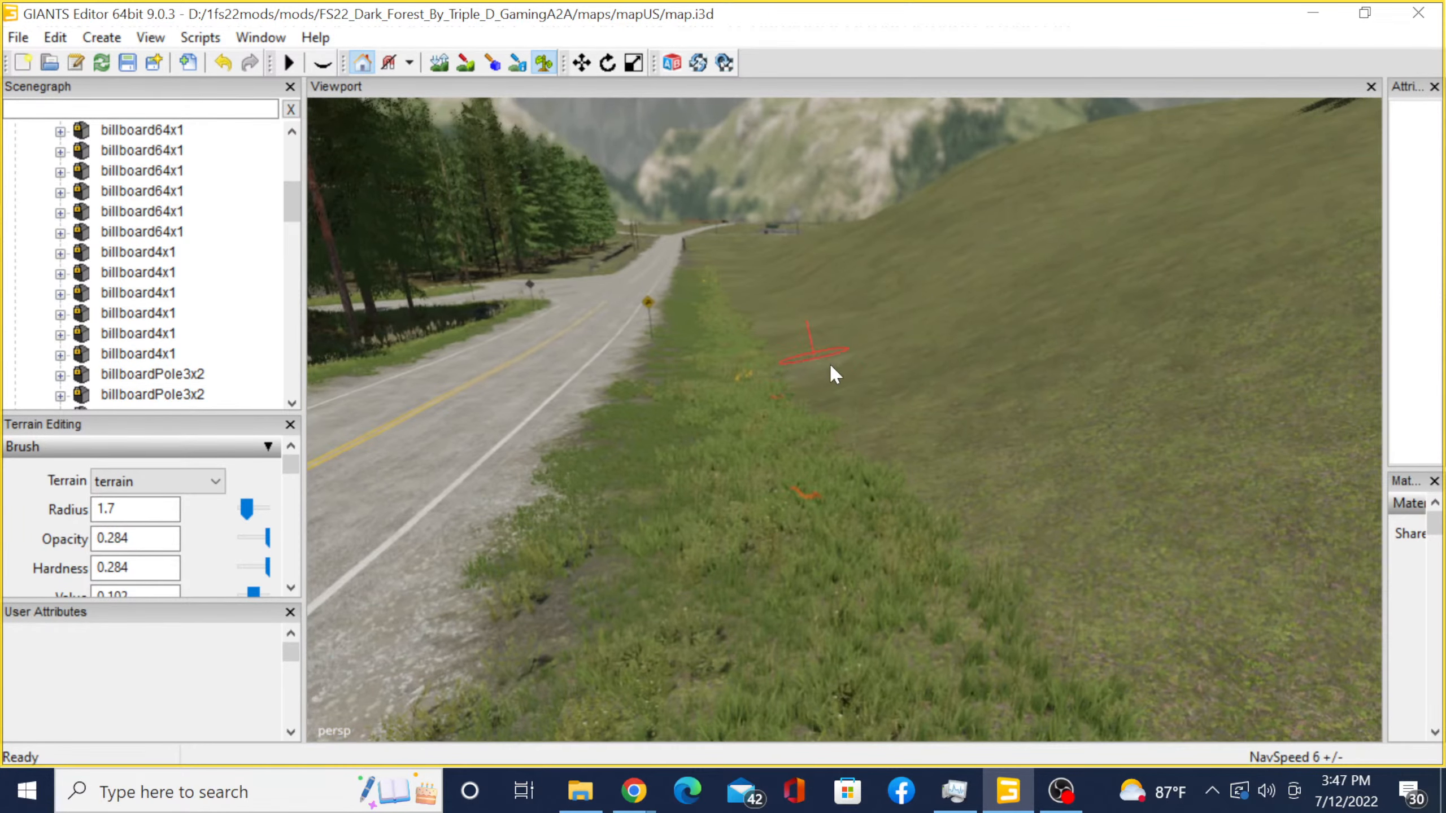
pyautogui.keyDown('alt'); pyautogui.moveTo(475, 397); pyautogui.dragTo(926, 384); pyautogui.keyUp('alt')
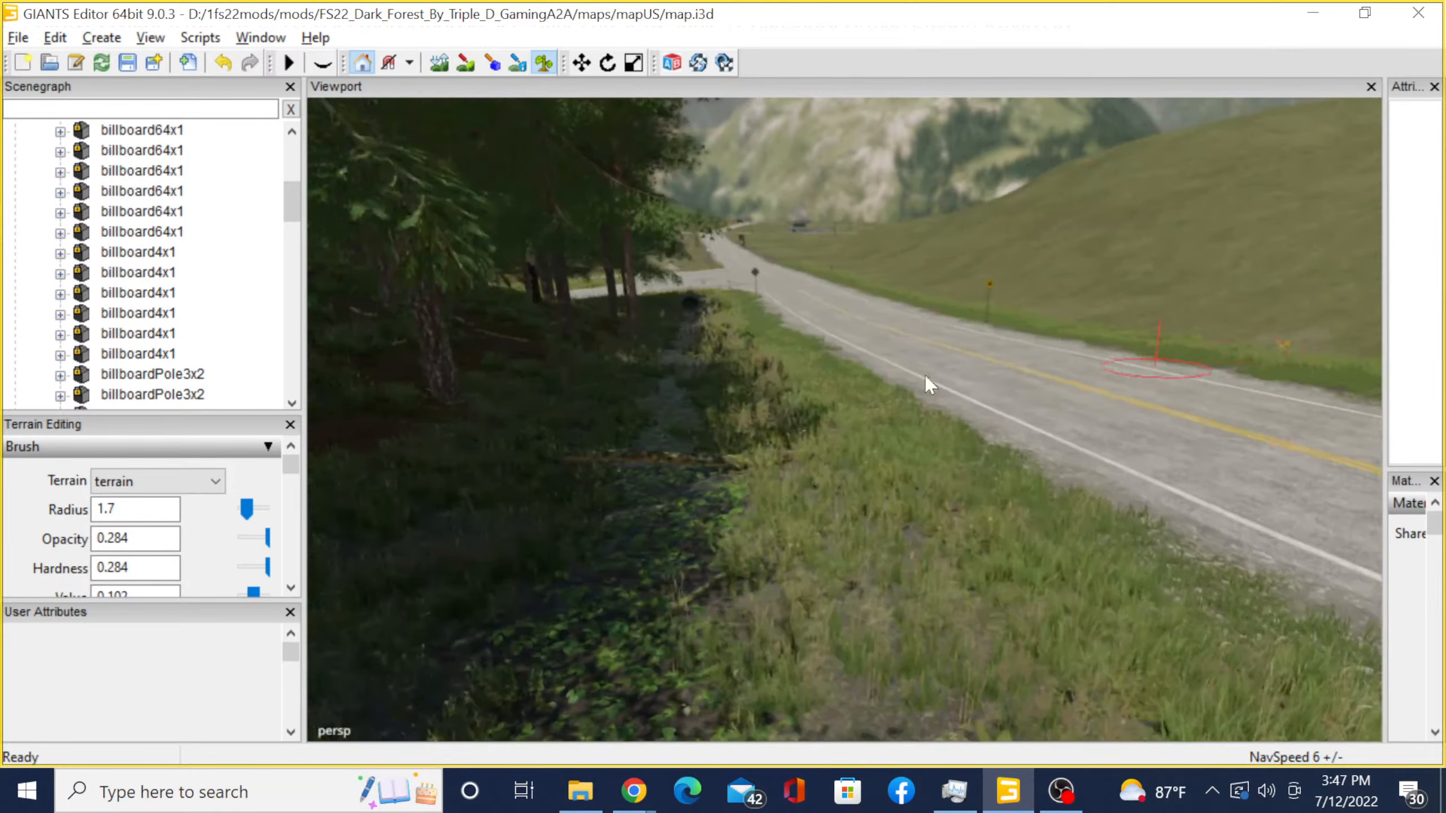
pyautogui.moveTo(827, 363)
pyautogui.keyDown('alt'); pyautogui.mouseDown(button='middle')
pyautogui.moveTo(872, 359)
pyautogui.moveTo(827, 328)
pyautogui.mouseUp(button='middle'); pyautogui.keyUp('alt')
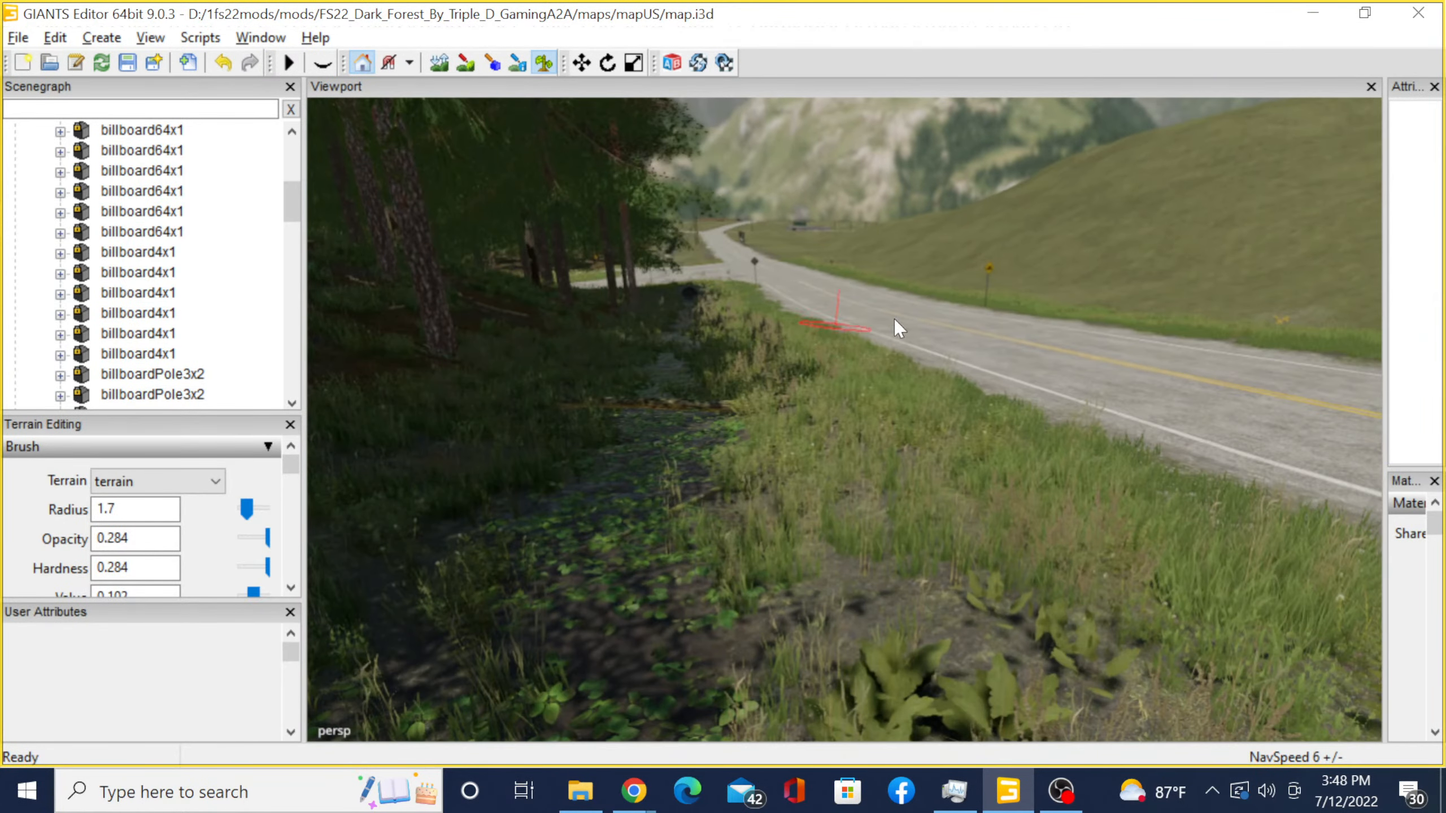
pyautogui.keyDown('alt'); pyautogui.moveTo(894, 318); pyautogui.dragTo(727, 333); pyautogui.keyUp('alt')
pyautogui.moveTo(728, 333)
pyautogui.keyDown('alt'); pyautogui.mouseDown(button='middle')
pyautogui.moveTo(945, 358)
pyautogui.moveTo(655, 352)
pyautogui.mouseUp(button='middle'); pyautogui.keyUp('alt')
pyautogui.keyDown('alt'); pyautogui.moveTo(658, 365); pyautogui.dragTo(1144, 300); pyautogui.keyUp('alt')
pyautogui.keyDown('alt'); pyautogui.moveTo(843, 418); pyautogui.dragTo(1209, 357, button='middle'); pyautogui.keyUp('alt')
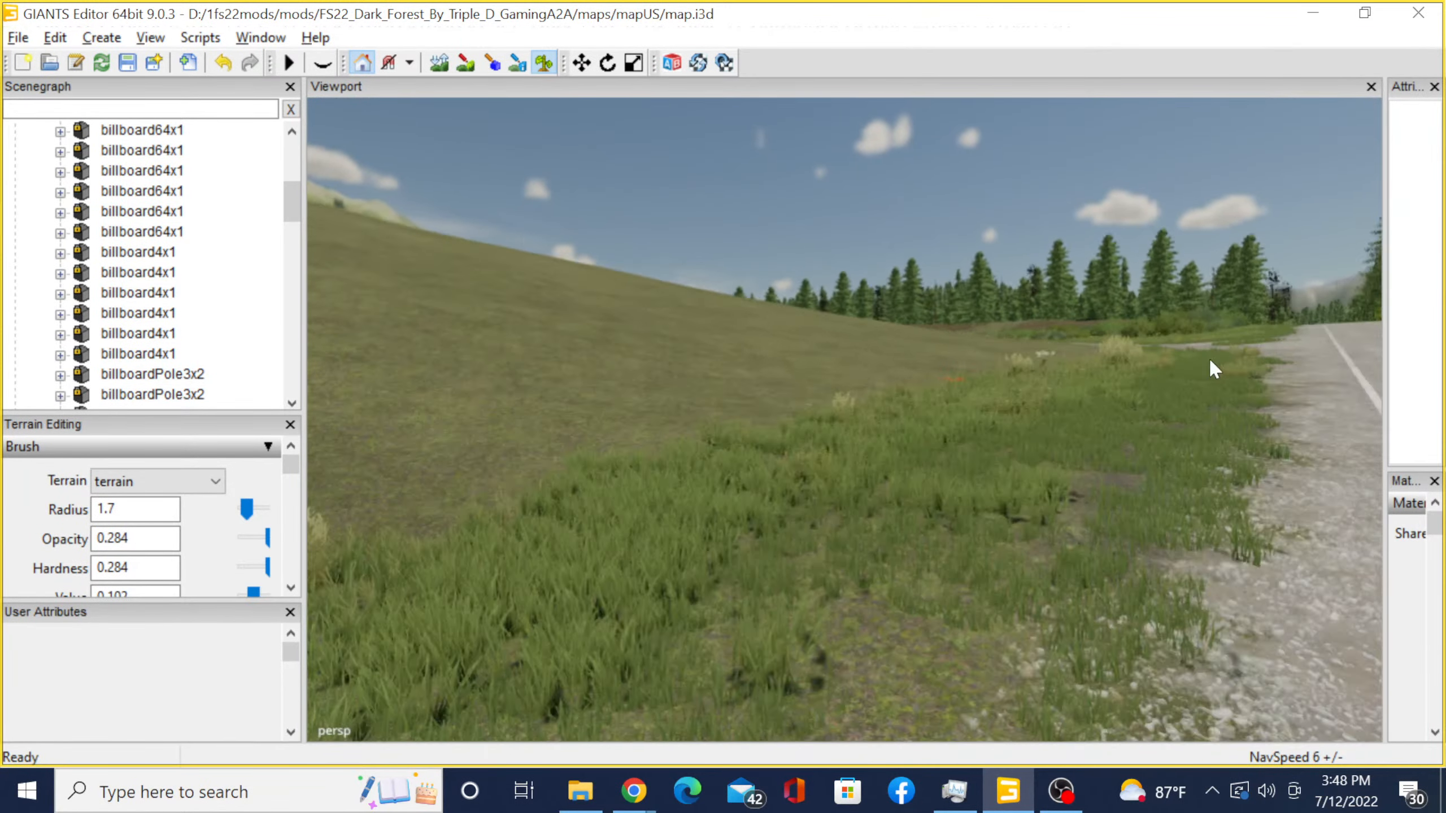
# - Erase the grass beside the bushes between the gravel path and the paved road, raising the brush radius to 2.95
pyautogui.keyDown('alt'); pyautogui.moveTo(1209, 357); pyautogui.dragTo(1003, 382, button='right'); pyautogui.keyUp('alt')
pyautogui.keyDown('alt'); pyautogui.moveTo(1003, 383); pyautogui.dragTo(501, 789, button='middle'); pyautogui.keyUp('alt')
pyautogui.keyDown('alt'); pyautogui.moveTo(704, 749); pyautogui.dragTo(1163, 530, button='middle'); pyautogui.keyUp('alt')
pyautogui.keyDown('alt'); pyautogui.moveTo(769, 490); pyautogui.dragTo(910, 563); pyautogui.keyUp('alt')
pyautogui.moveTo(691, 374)
pyautogui.keyDown('alt'); pyautogui.mouseDown(button='middle')
pyautogui.moveTo(712, 348)
pyautogui.moveTo(866, 328)
pyautogui.moveTo(862, 370)
pyautogui.mouseUp(button='middle'); pyautogui.keyUp('alt')
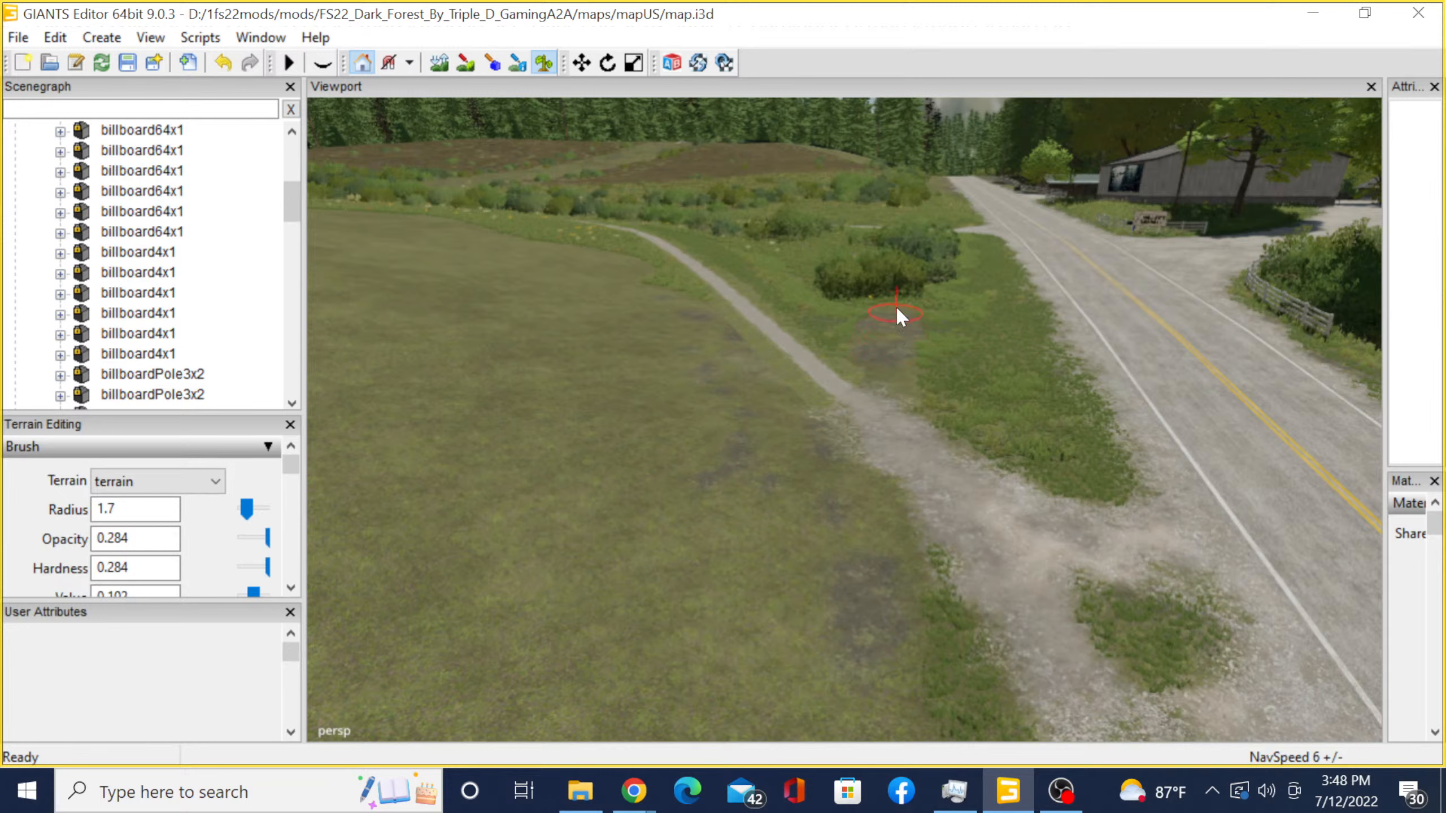
pyautogui.scroll(3, 842, 344)
pyautogui.moveTo(843, 345)
pyautogui.mouseDown()
pyautogui.moveTo(821, 363)
pyautogui.moveTo(804, 324)
pyautogui.moveTo(757, 309)
pyautogui.mouseUp()
pyautogui.scroll(2, 804, 365)
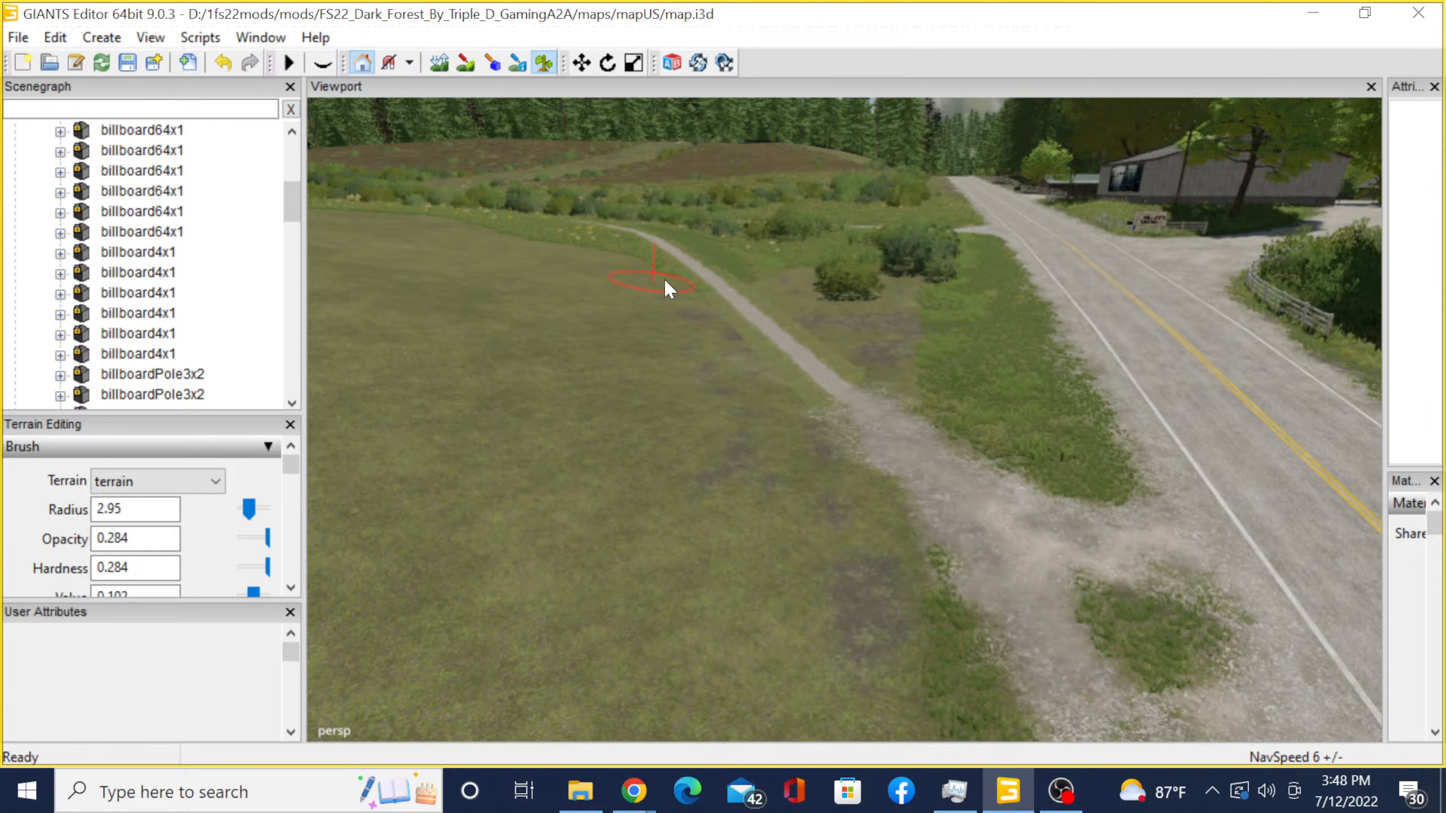
# - Increase the brush radius to 5.7 and clear more grass between the gravel path and the roadside bushes opposite the sawmill
pyautogui.keyDown('alt'); pyautogui.moveTo(786, 273); pyautogui.dragTo(734, 433, button='middle'); pyautogui.keyUp('alt')
pyautogui.scroll(2, 1041, 308)
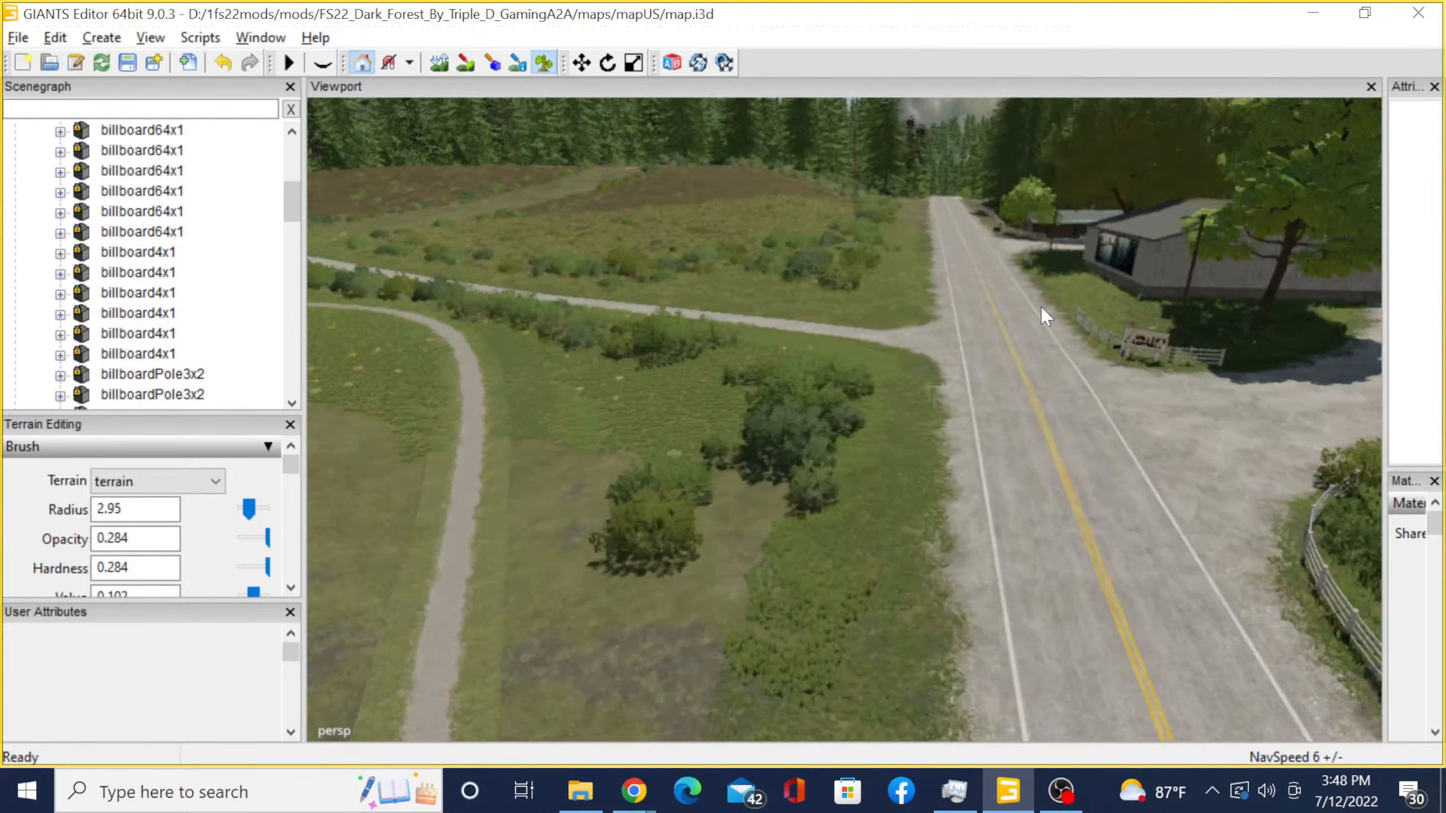
pyautogui.scroll(2, 829, 366)
pyautogui.keyDown('alt'); pyautogui.moveTo(830, 366); pyautogui.dragTo(770, 363); pyautogui.keyUp('alt')
pyautogui.scroll(2, 770, 363)
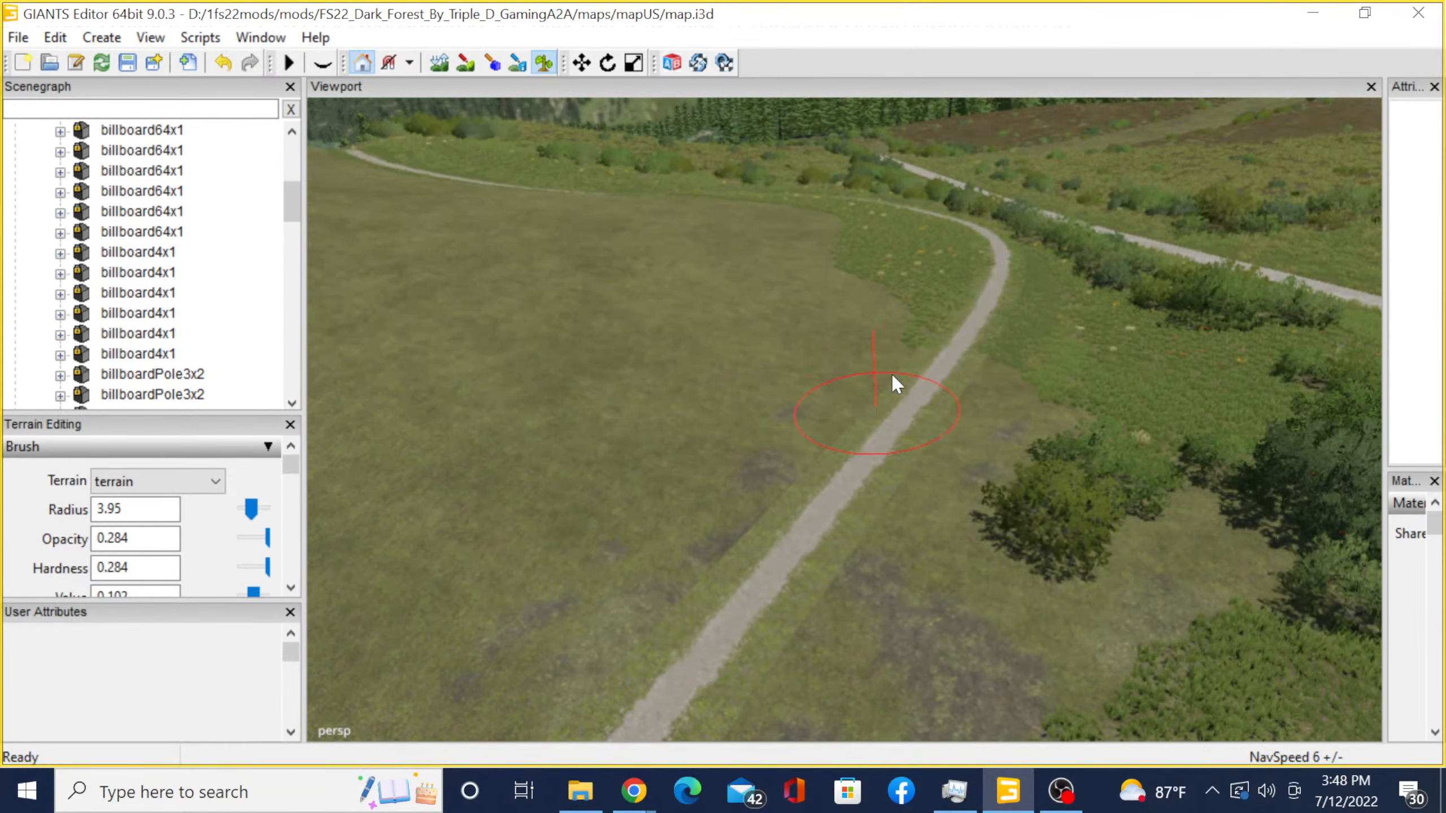
pyautogui.scroll(4, 842, 275)
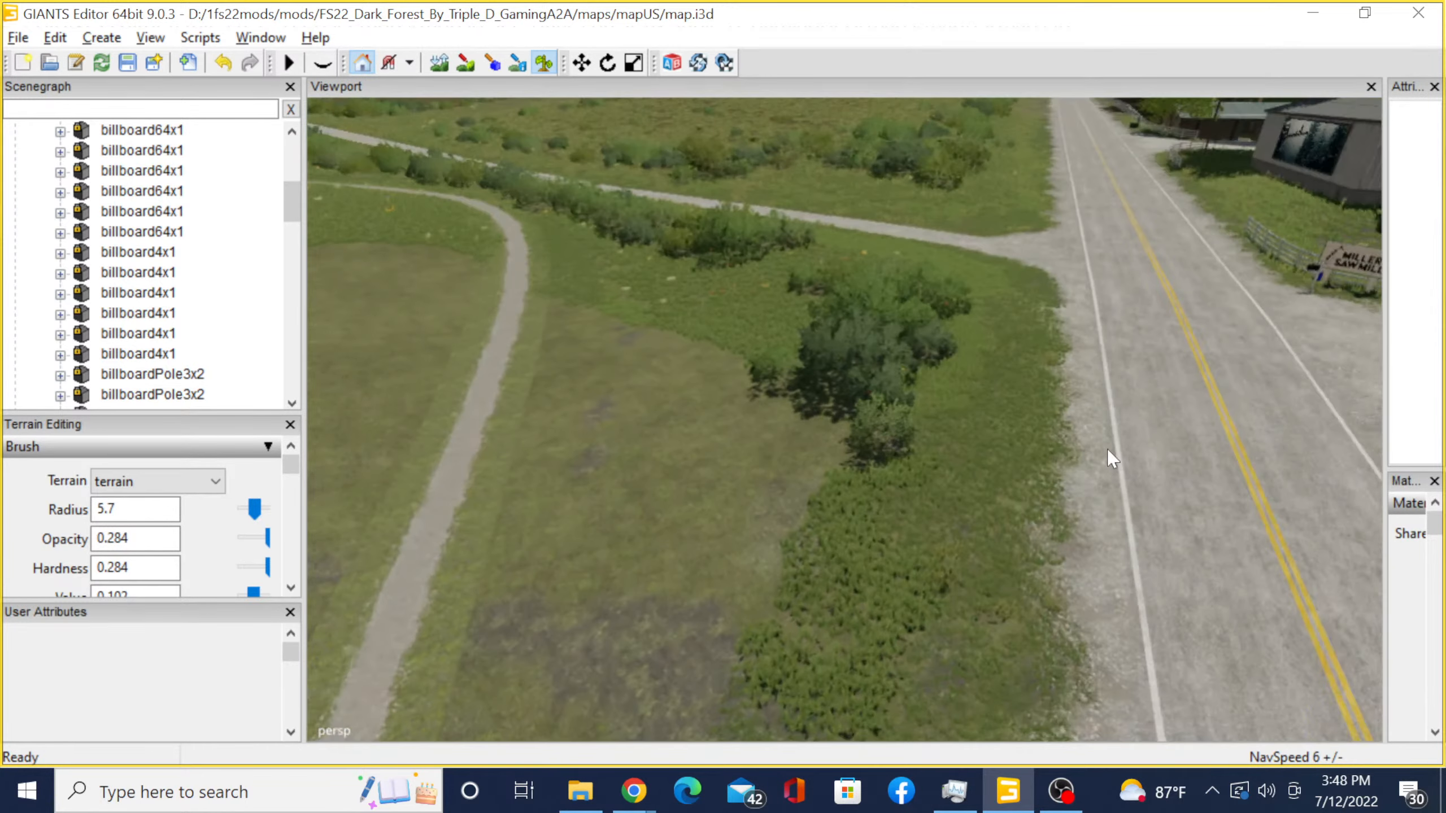
pyautogui.keyDown('alt'); pyautogui.moveTo(1107, 450); pyautogui.dragTo(1141, 438); pyautogui.keyUp('alt')
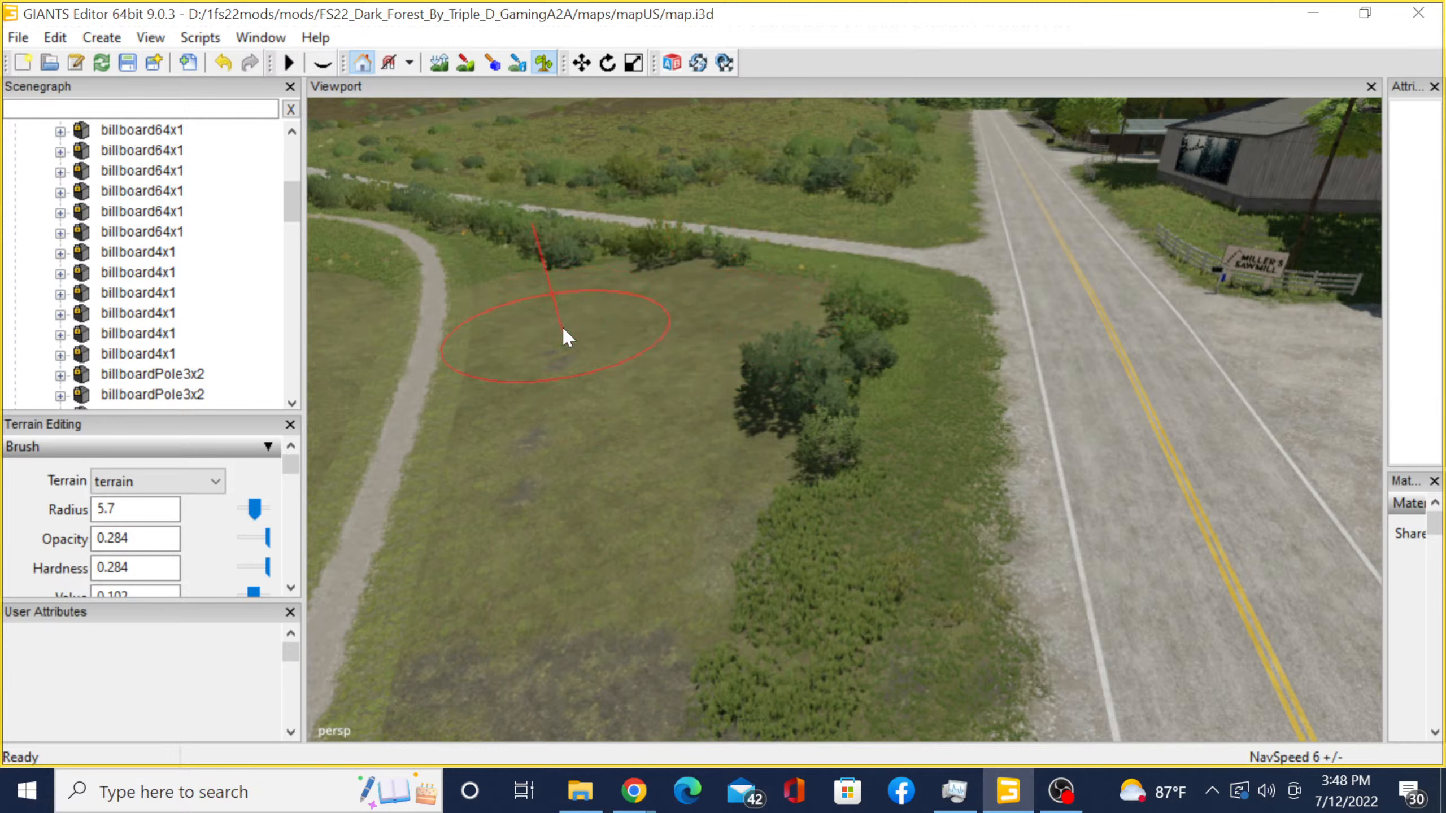
# - Reduce the brush radius to 2.7, try erasing the foliage beside the straight gravel road, and undo the last erasing stroke
pyautogui.keyDown('alt'); pyautogui.moveTo(885, 284); pyautogui.dragTo(556, 604, button='middle'); pyautogui.keyUp('alt')
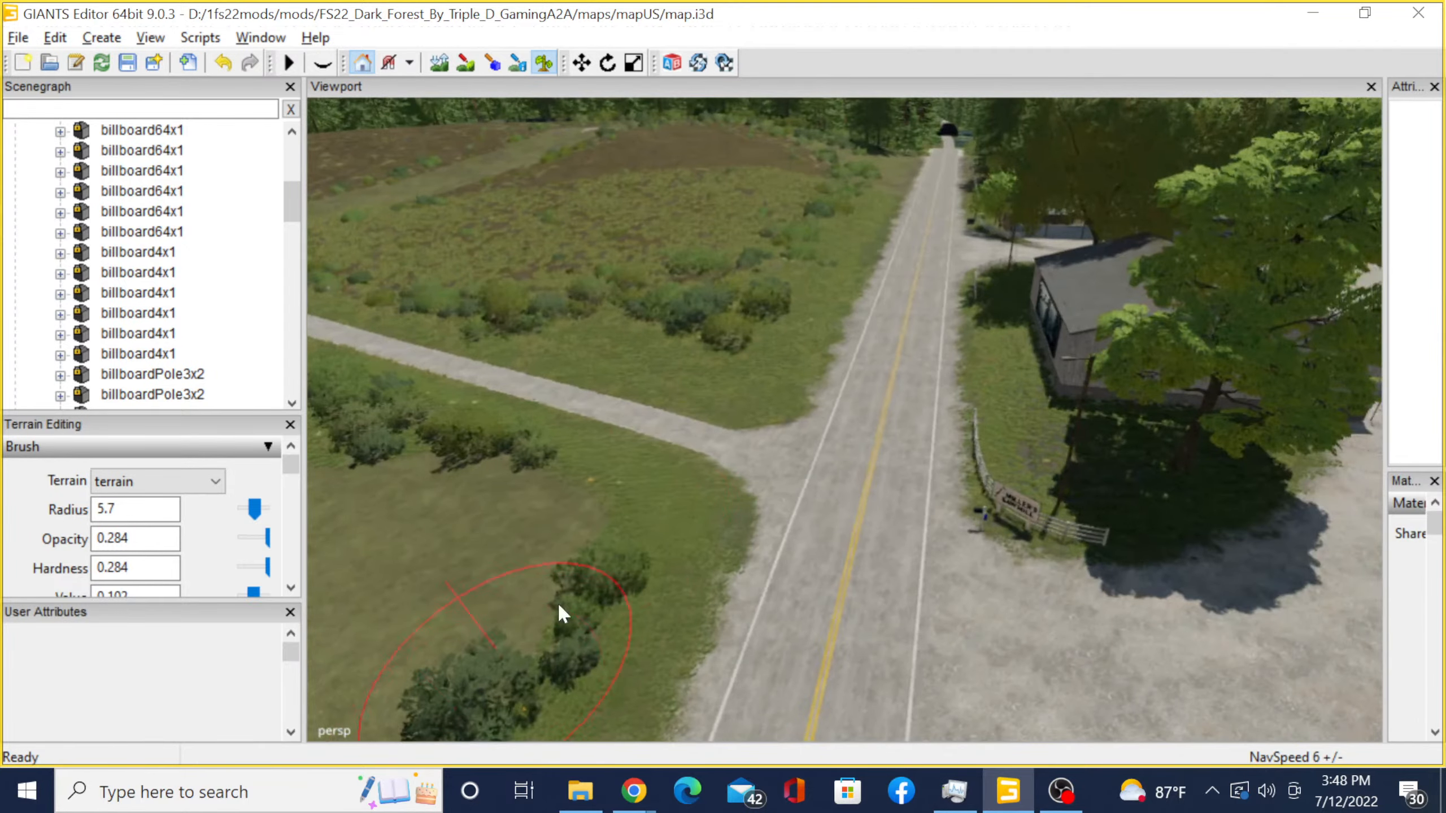
pyautogui.scroll(5, 724, 422)
pyautogui.keyDown('alt'); pyautogui.moveTo(611, 451); pyautogui.dragTo(877, 339, button='right'); pyautogui.keyUp('alt')
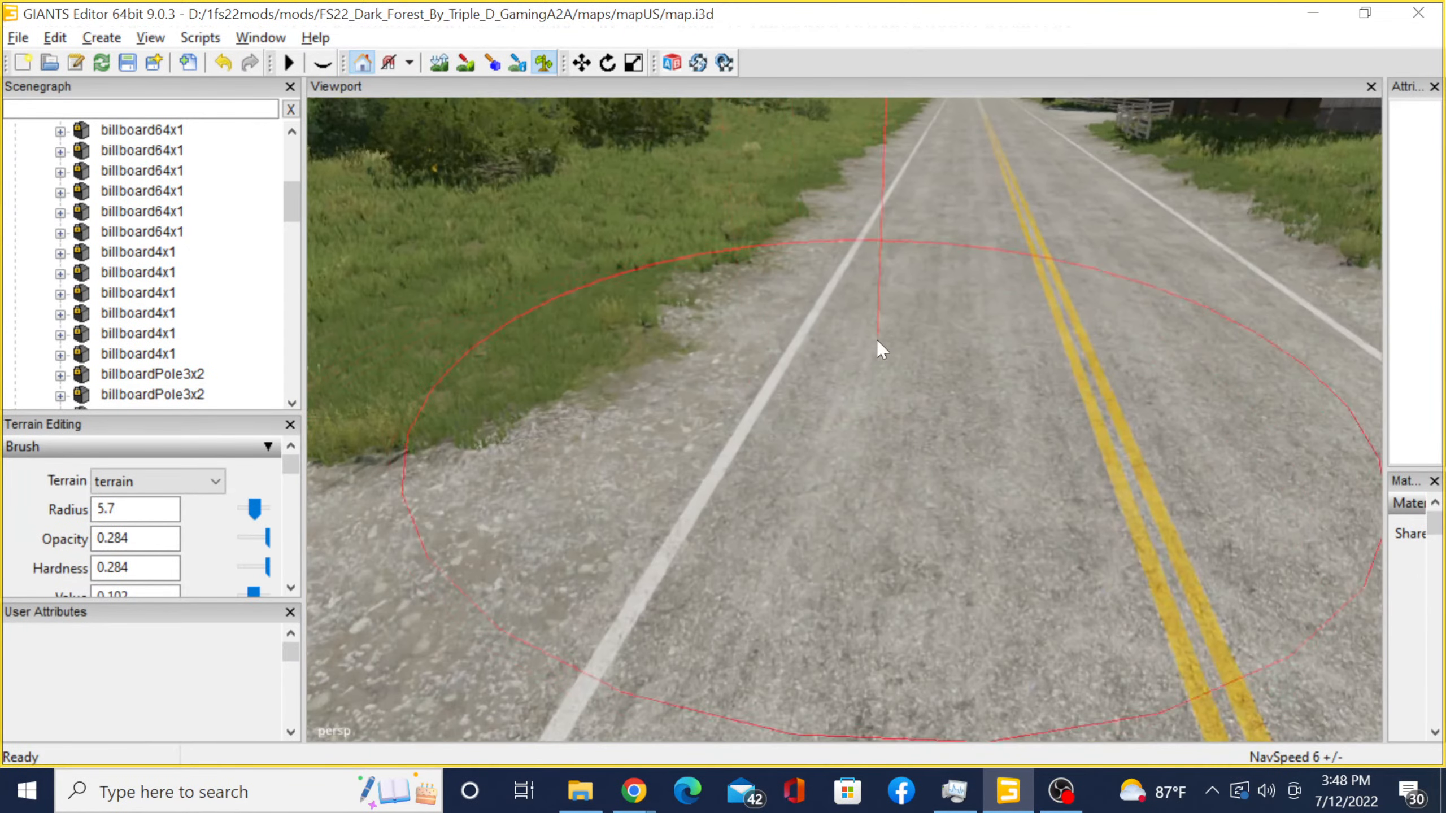
pyautogui.keyDown('alt'); pyautogui.moveTo(877, 339); pyautogui.dragTo(486, 258); pyautogui.keyUp('alt')
pyautogui.keyDown('alt'); pyautogui.moveTo(768, 280); pyautogui.dragTo(955, 507, button='middle'); pyautogui.keyUp('alt')
pyautogui.keyDown('alt'); pyautogui.moveTo(883, 443); pyautogui.dragTo(951, 497); pyautogui.keyUp('alt')
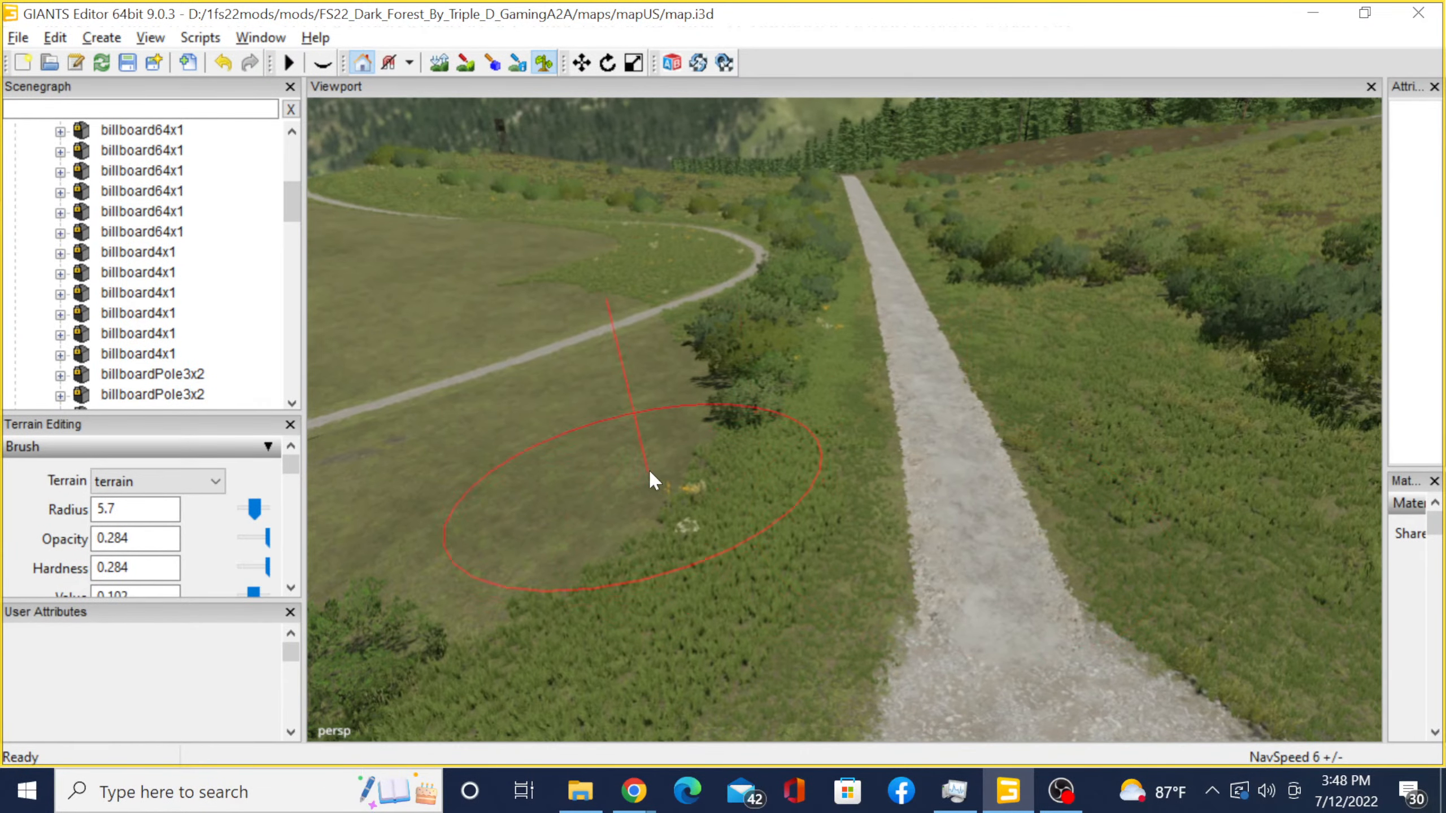
pyautogui.scroll(-3, 543, 476)
pyautogui.scroll(-4, 544, 476)
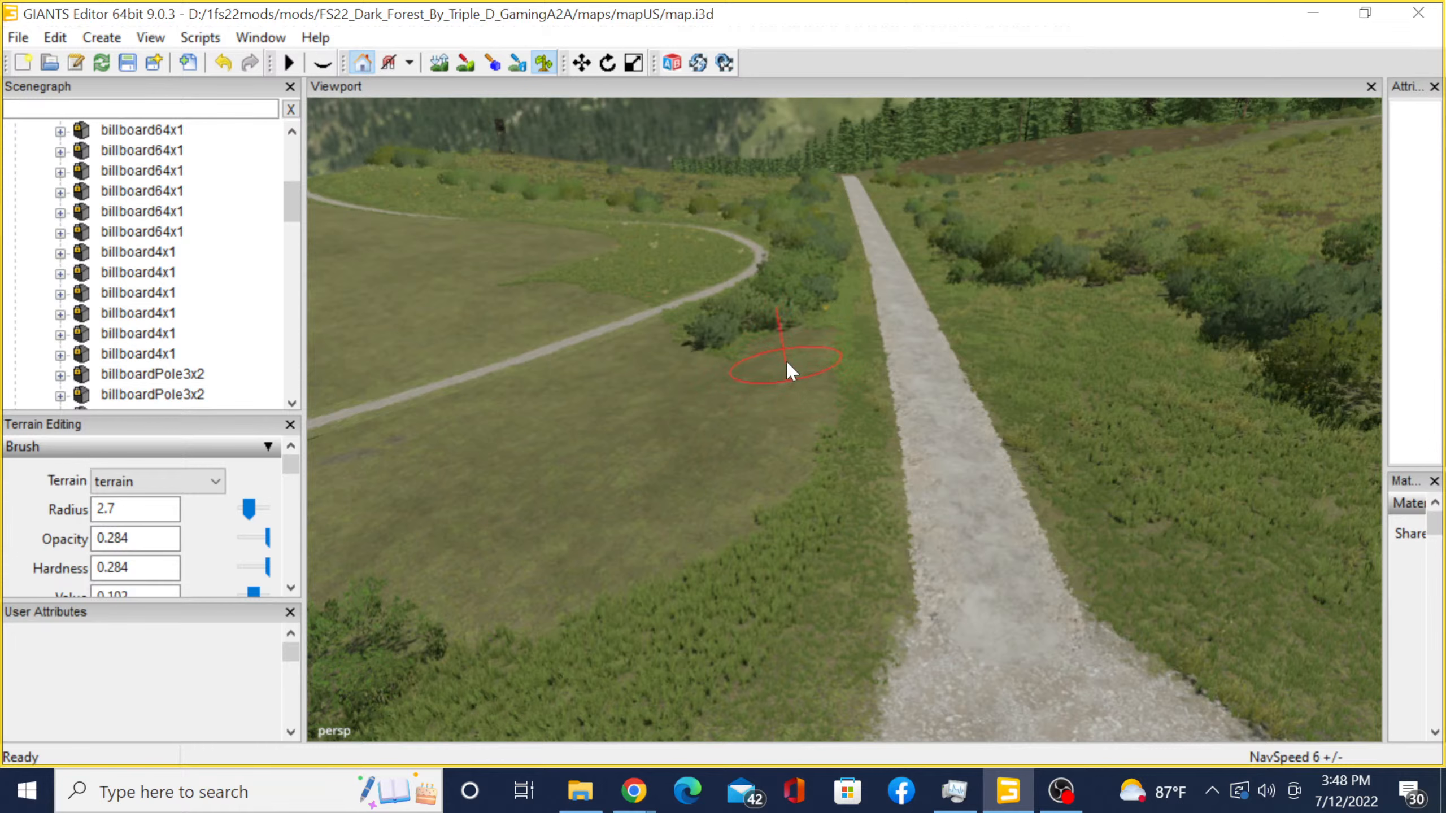
pyautogui.hotkey('ctrl', 'z')
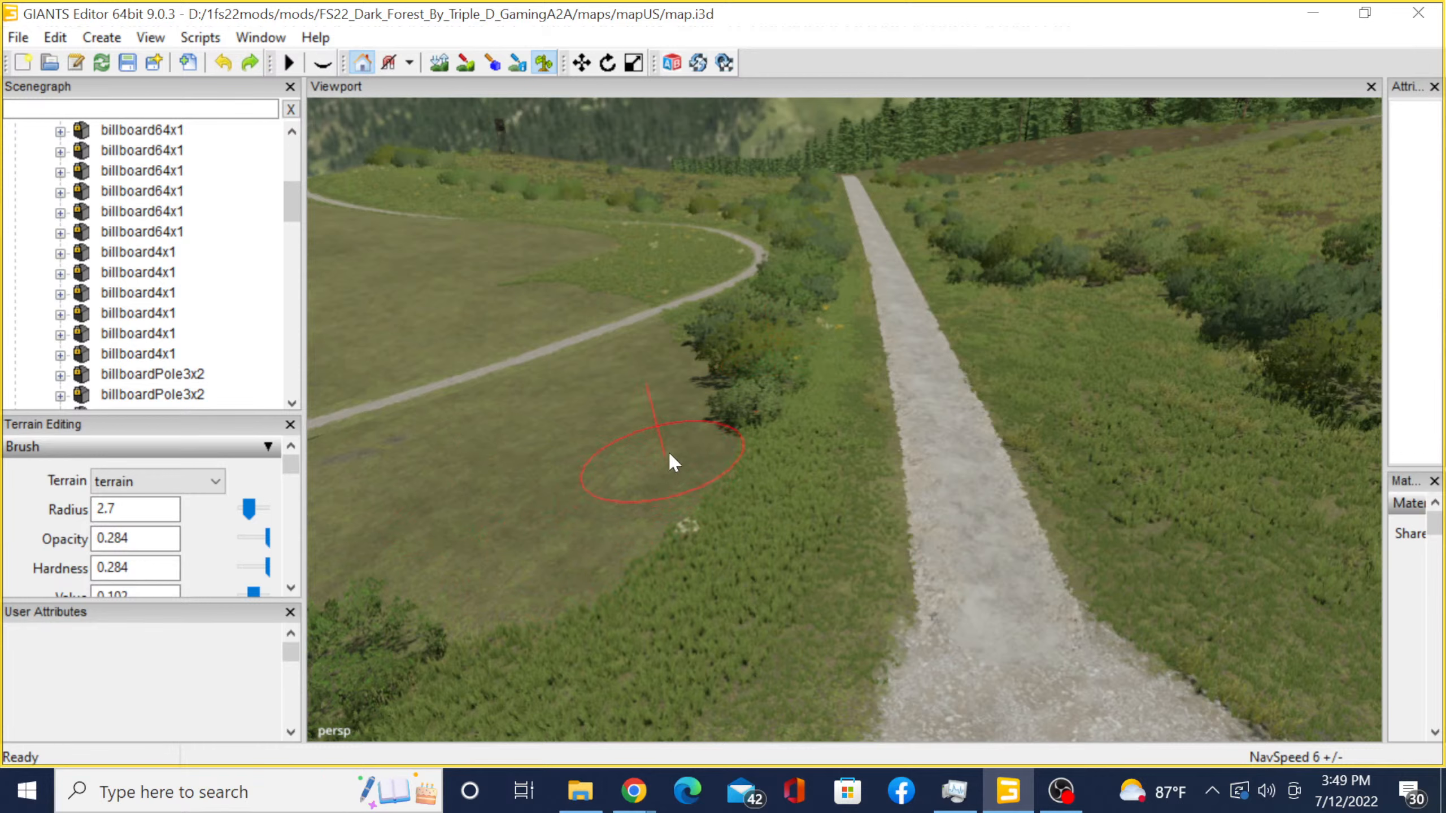
# - Erase the grass and bushes between the narrow path and the straight gravel road, raising the brush radius to 4.45
pyautogui.moveTo(669, 451)
pyautogui.mouseDown()
pyautogui.moveTo(755, 352)
pyautogui.moveTo(788, 281)
pyautogui.moveTo(705, 330)
pyautogui.moveTo(692, 256)
pyautogui.moveTo(673, 277)
pyautogui.moveTo(612, 263)
pyautogui.mouseUp()
pyautogui.scroll(4, 701, 308)
pyautogui.scroll(3, 677, 273)
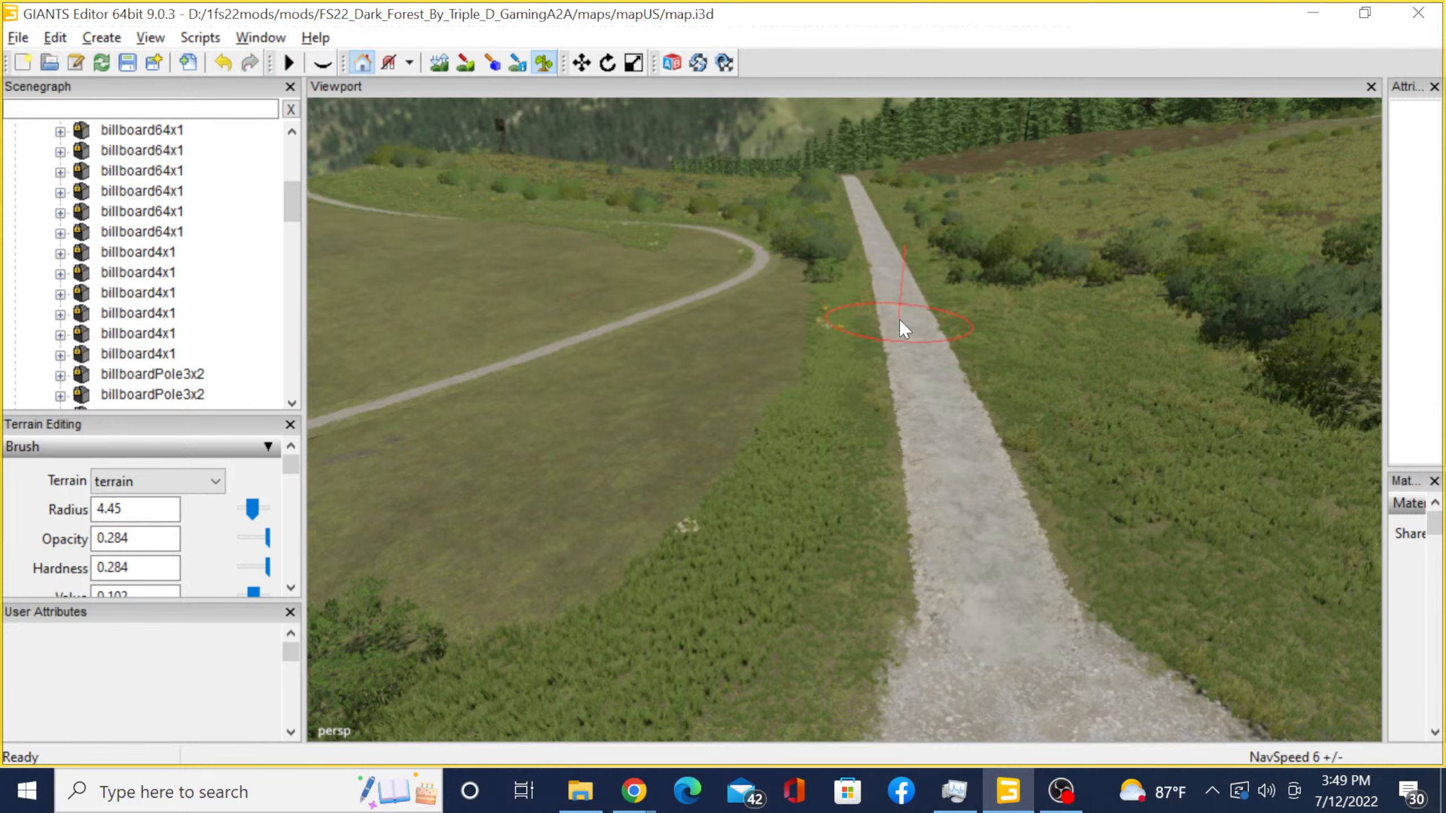
# - Set the brush radius to 5.95 and erase the grass and bushes on both sides of the narrow path's bend
pyautogui.moveTo(905, 327)
pyautogui.mouseDown(button='middle')
pyautogui.moveTo(654, 494)
pyautogui.moveTo(646, 213)
pyautogui.moveTo(589, 175)
pyautogui.mouseUp(button='middle')
pyautogui.keyDown('alt'); pyautogui.moveTo(782, 271); pyautogui.dragTo(944, 441, button='middle'); pyautogui.keyUp('alt')
pyautogui.scroll(-6, 1047, 361)
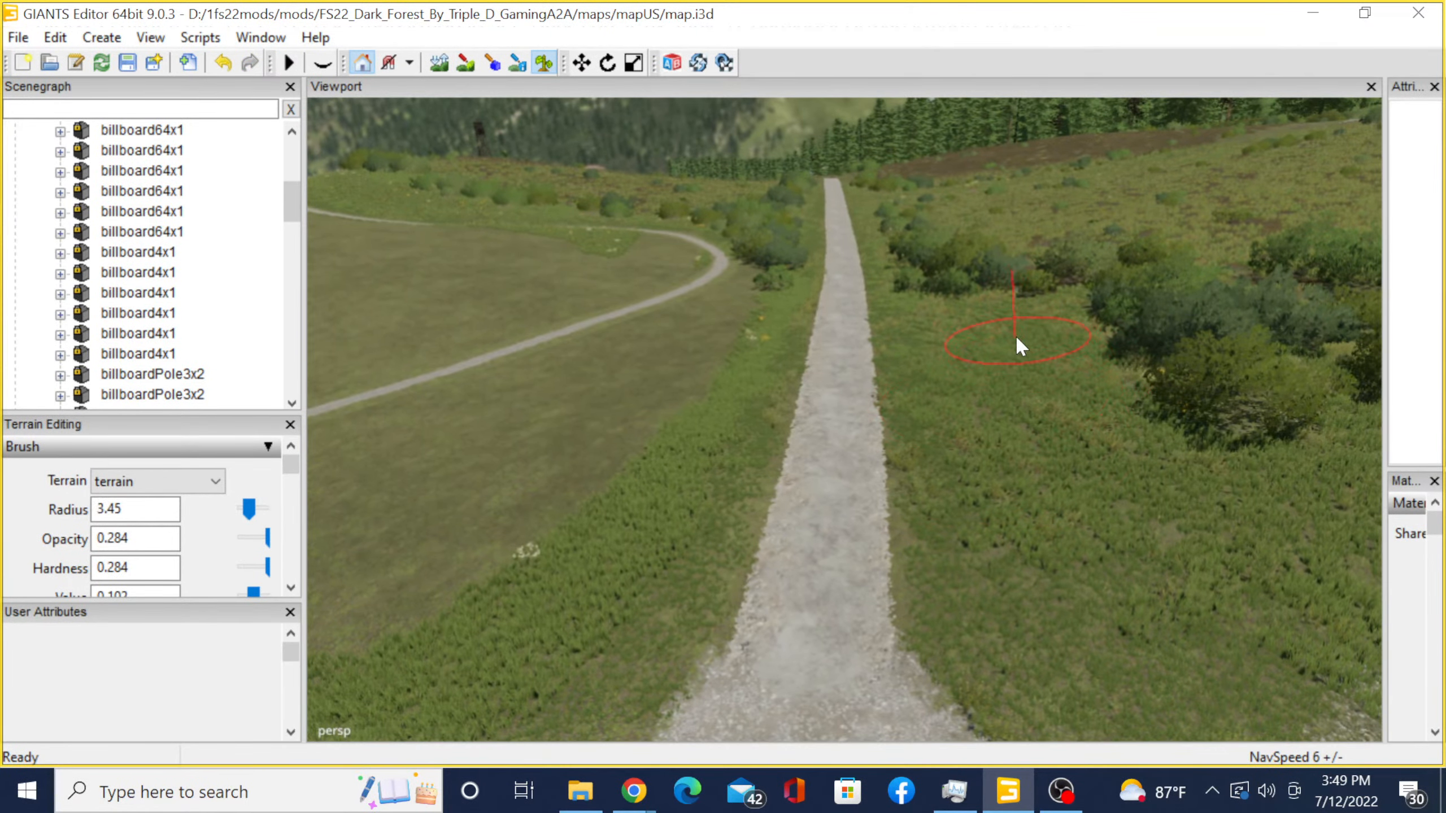
pyautogui.keyDown('alt'); pyautogui.moveTo(956, 298); pyautogui.dragTo(1053, 655, button='middle'); pyautogui.keyUp('alt')
pyautogui.keyDown('alt'); pyautogui.moveTo(856, 293); pyautogui.dragTo(934, 529, button='middle'); pyautogui.keyUp('alt')
pyautogui.keyDown('alt'); pyautogui.moveTo(925, 407); pyautogui.dragTo(1139, 318, button='right'); pyautogui.keyUp('alt')
pyautogui.keyDown('alt'); pyautogui.moveTo(1070, 328); pyautogui.dragTo(1019, 455); pyautogui.keyUp('alt')
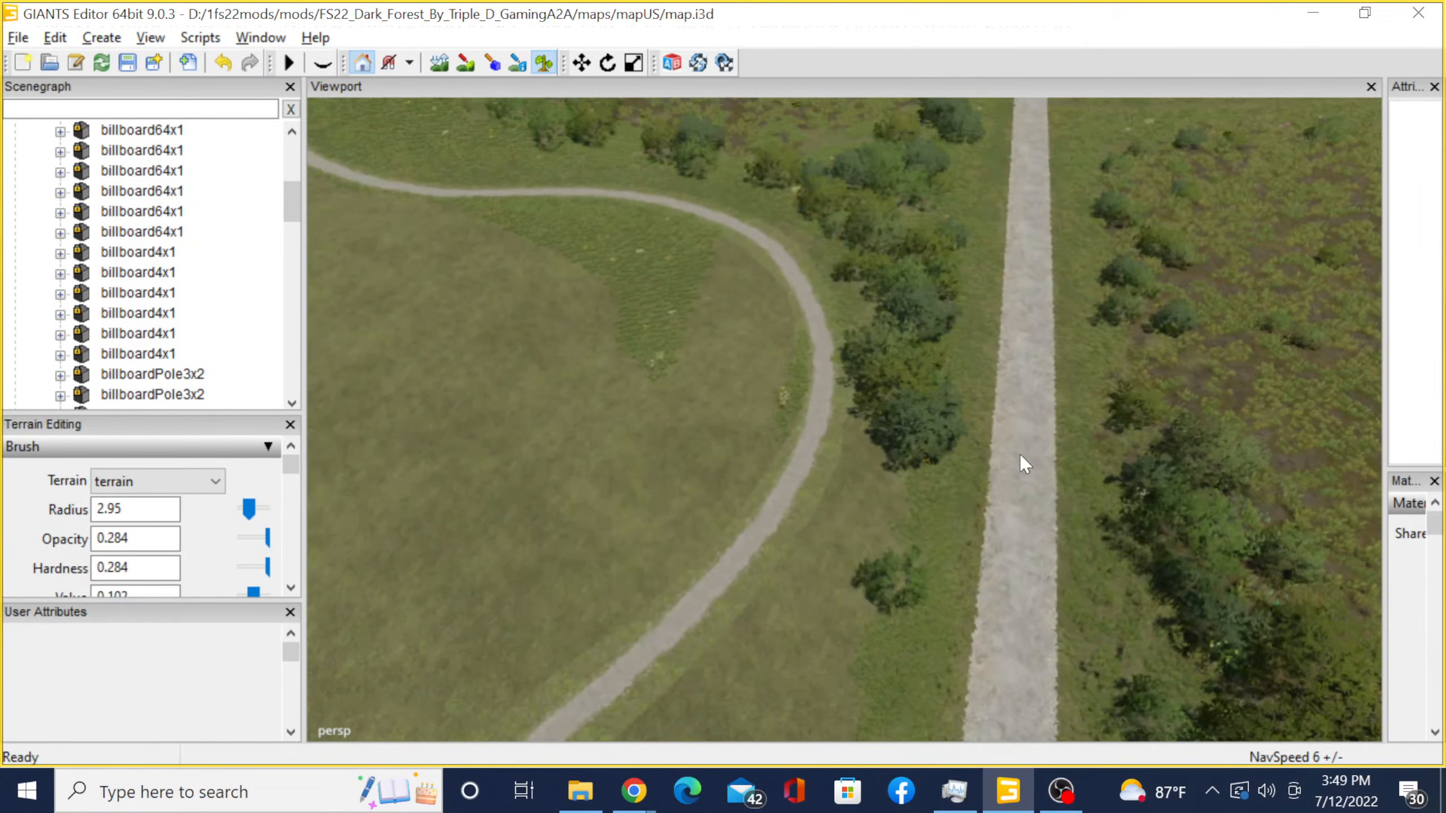
pyautogui.scroll(1, 926, 433)
pyautogui.scroll(12, 782, 399)
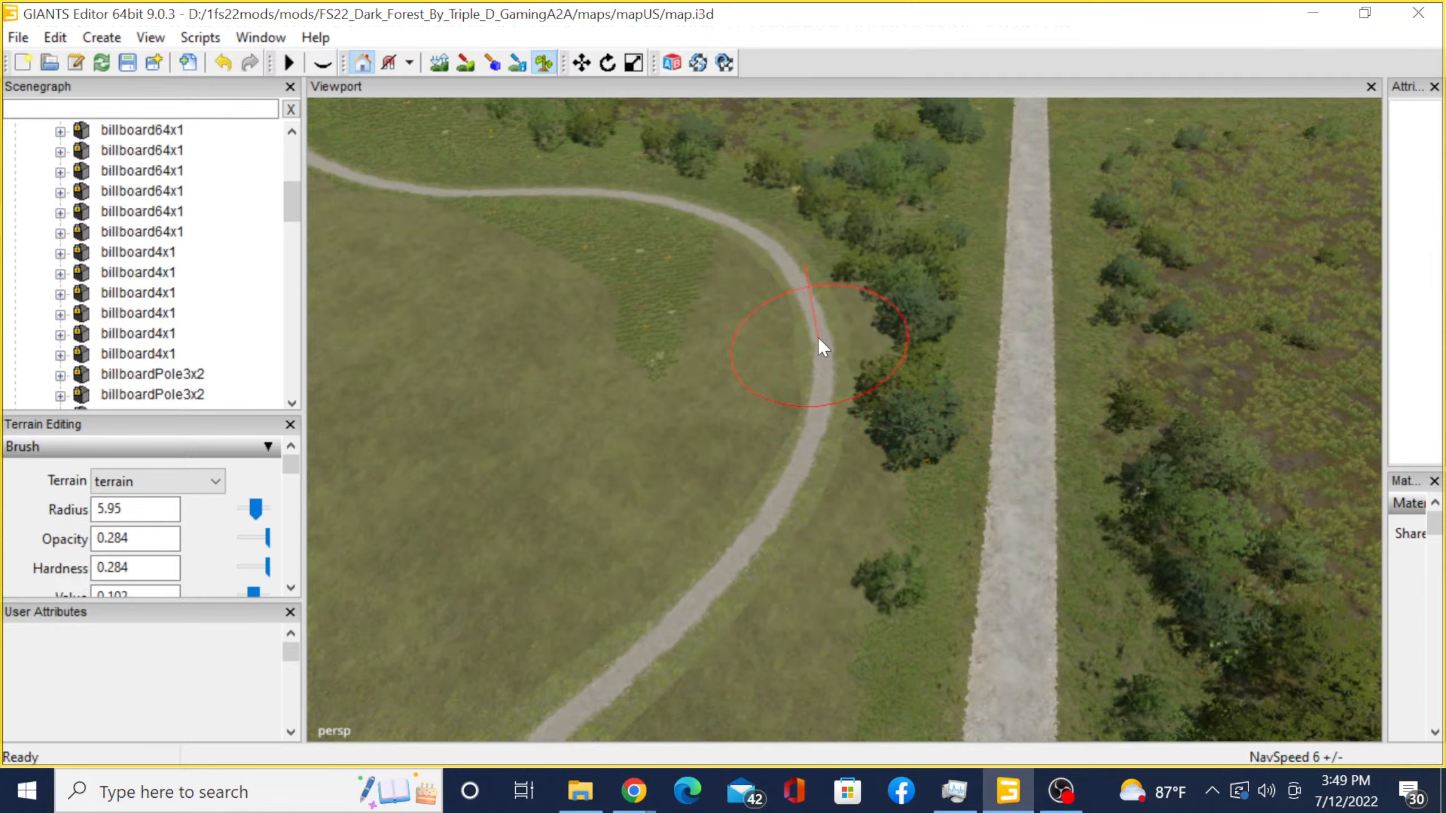
pyautogui.moveTo(845, 251)
pyautogui.mouseDown()
pyautogui.moveTo(856, 194)
pyautogui.moveTo(884, 167)
pyautogui.mouseUp()
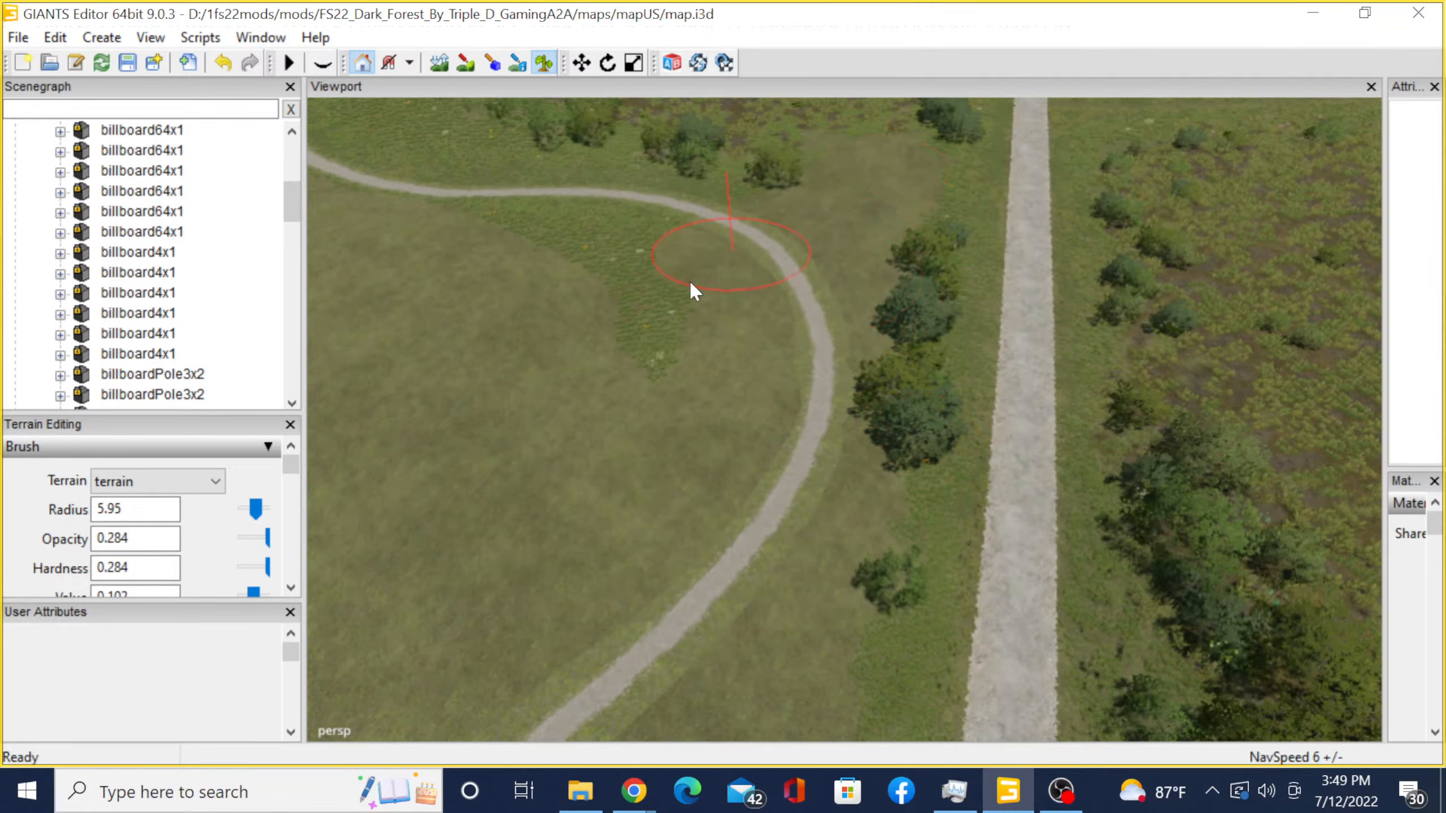
pyautogui.moveTo(629, 263)
pyautogui.mouseDown()
pyautogui.moveTo(704, 202)
pyautogui.moveTo(816, 173)
pyautogui.mouseUp()
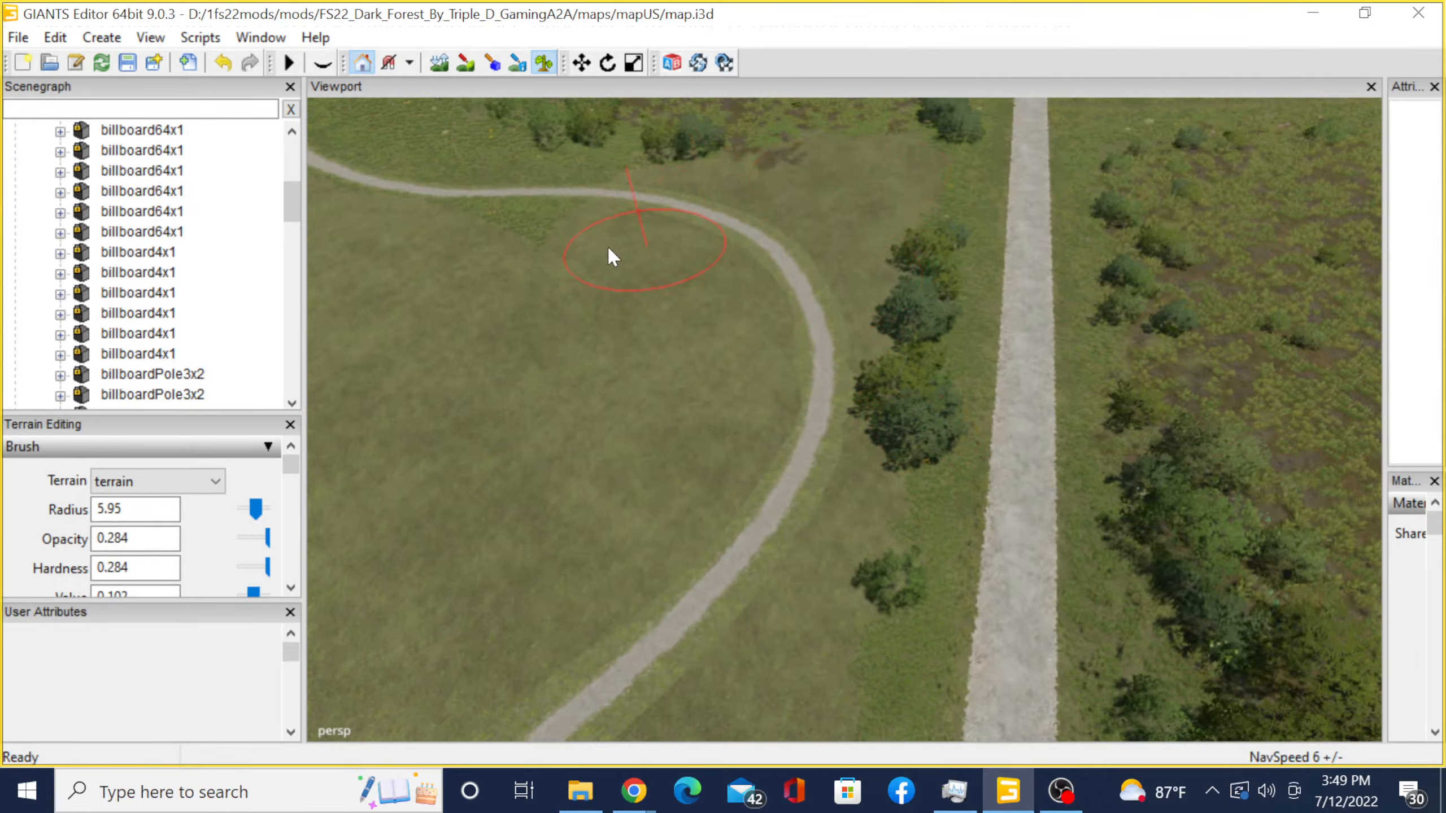
pyautogui.moveTo(607, 248); pyautogui.dragTo(498, 219)
# - Enlarge the brush radius to 8.2 and erase the grass along the winding path up to the bushes bordering the watchtower field
pyautogui.keyDown('alt'); pyautogui.moveTo(588, 135); pyautogui.dragTo(609, 302, button='middle'); pyautogui.keyUp('alt')
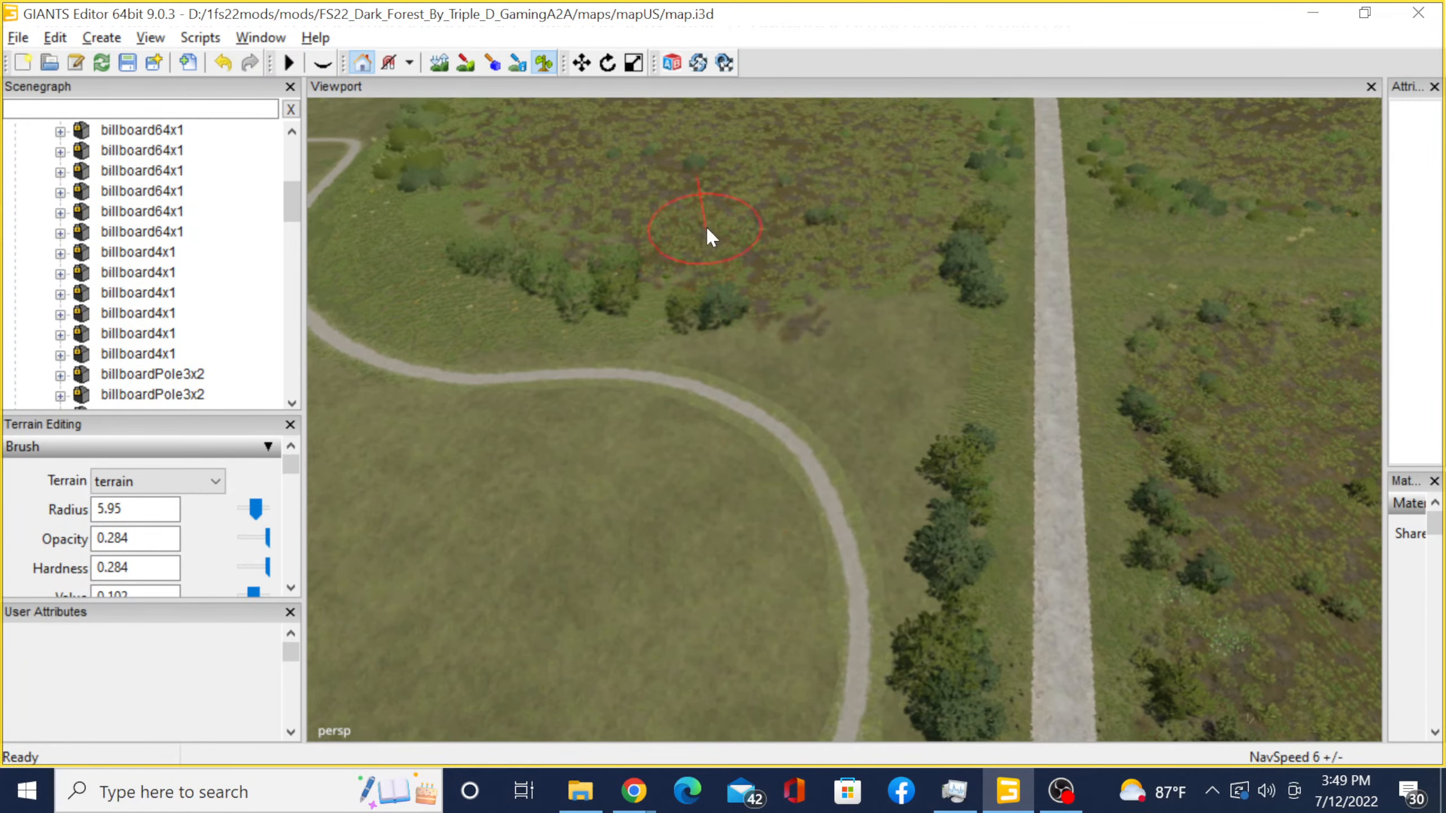
pyautogui.keyDown('alt'); pyautogui.moveTo(705, 224); pyautogui.dragTo(740, 399, button='middle'); pyautogui.keyUp('alt')
pyautogui.moveTo(960, 545)
pyautogui.keyDown('alt'); pyautogui.mouseDown()
pyautogui.moveTo(723, 444)
pyautogui.moveTo(758, 455)
pyautogui.mouseUp(); pyautogui.keyUp('alt')
pyautogui.scroll(2, 757, 454)
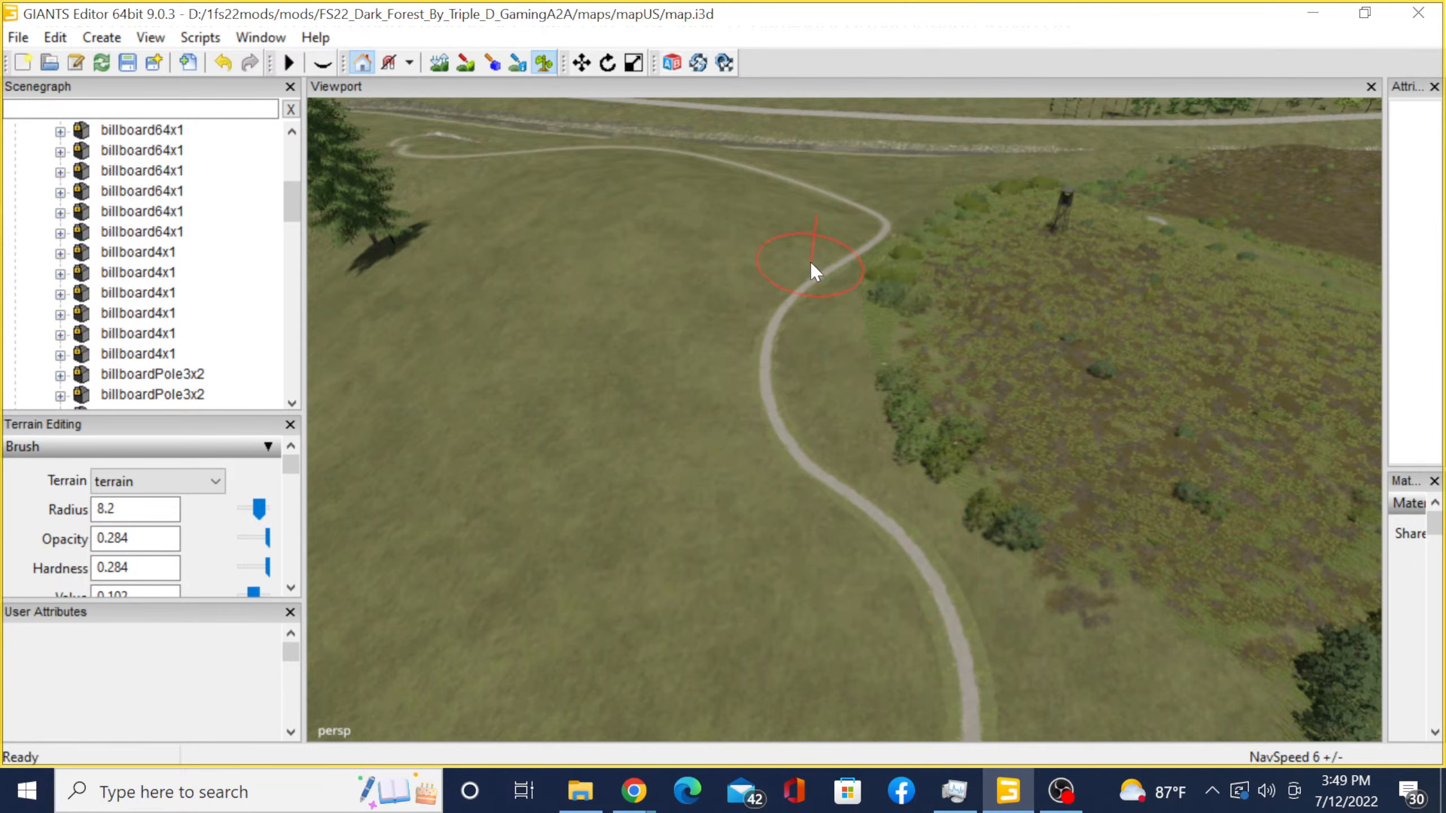
pyautogui.keyDown('alt'); pyautogui.moveTo(788, 284); pyautogui.dragTo(905, 748, button='middle'); pyautogui.keyUp('alt')
pyautogui.moveTo(857, 480)
pyautogui.keyDown('alt'); pyautogui.mouseDown(button='middle')
pyautogui.moveTo(769, 710)
pyautogui.moveTo(1198, 517)
pyautogui.moveTo(1184, 394)
pyautogui.moveTo(1156, 356)
pyautogui.mouseUp(button='middle'); pyautogui.keyUp('alt')
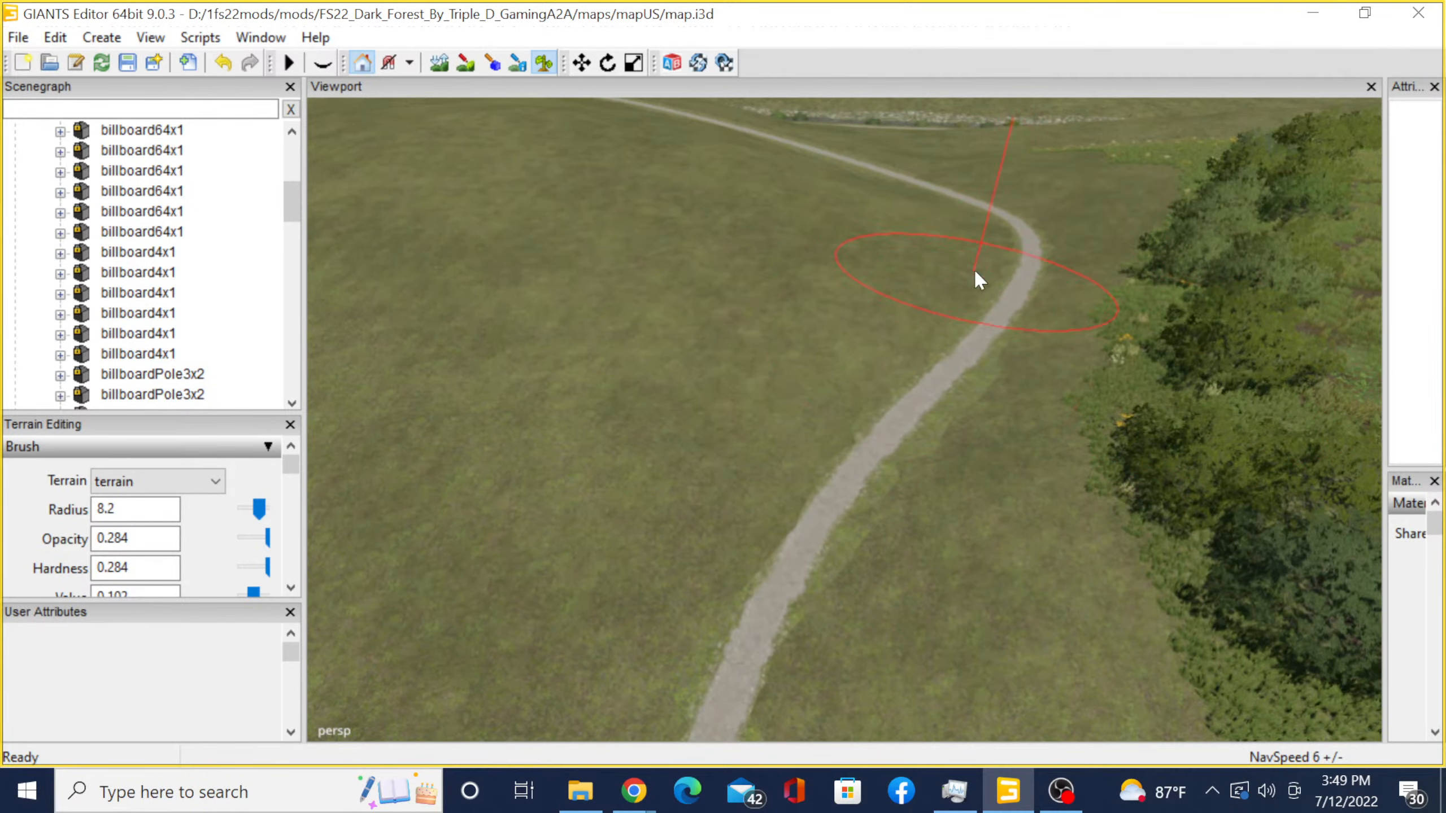
# - Erase the grass and flowers on the slope above the creek path toward the wooden bridge, leaving foliage painting
pyautogui.moveTo(931, 340)
pyautogui.keyDown('alt'); pyautogui.mouseDown(button='middle')
pyautogui.moveTo(888, 387)
pyautogui.moveTo(790, 378)
pyautogui.moveTo(680, 405)
pyautogui.moveTo(646, 436)
pyautogui.moveTo(591, 704)
pyautogui.moveTo(1334, 150)
pyautogui.moveTo(1018, 252)
pyautogui.moveTo(697, 736)
pyautogui.moveTo(612, 734)
pyautogui.mouseUp(button='middle'); pyautogui.keyUp('alt')
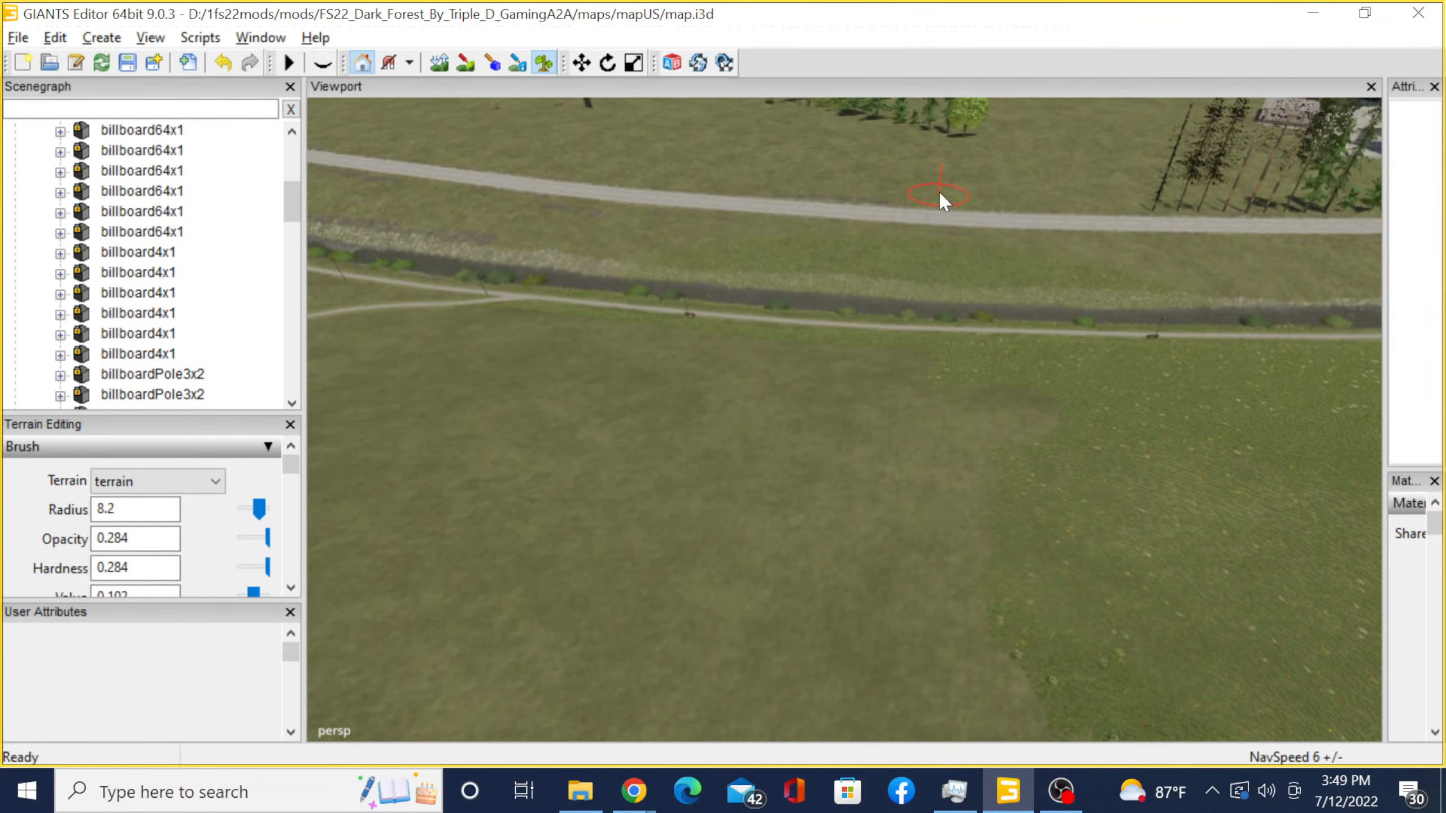
pyautogui.moveTo(941, 195)
pyautogui.keyDown('alt'); pyautogui.mouseDown(button='middle')
pyautogui.moveTo(668, 584)
pyautogui.moveTo(846, 443)
pyautogui.moveTo(974, 385)
pyautogui.moveTo(839, 362)
pyautogui.moveTo(1097, 356)
pyautogui.mouseUp(button='middle'); pyautogui.keyUp('alt')
pyautogui.moveTo(694, 410)
pyautogui.keyDown('alt'); pyautogui.mouseDown(button='middle')
pyautogui.moveTo(945, 351)
pyautogui.moveTo(955, 333)
pyautogui.moveTo(794, 368)
pyautogui.moveTo(549, 652)
pyautogui.moveTo(786, 659)
pyautogui.moveTo(872, 449)
pyautogui.moveTo(1072, 400)
pyautogui.mouseUp(button='middle'); pyautogui.keyUp('alt')
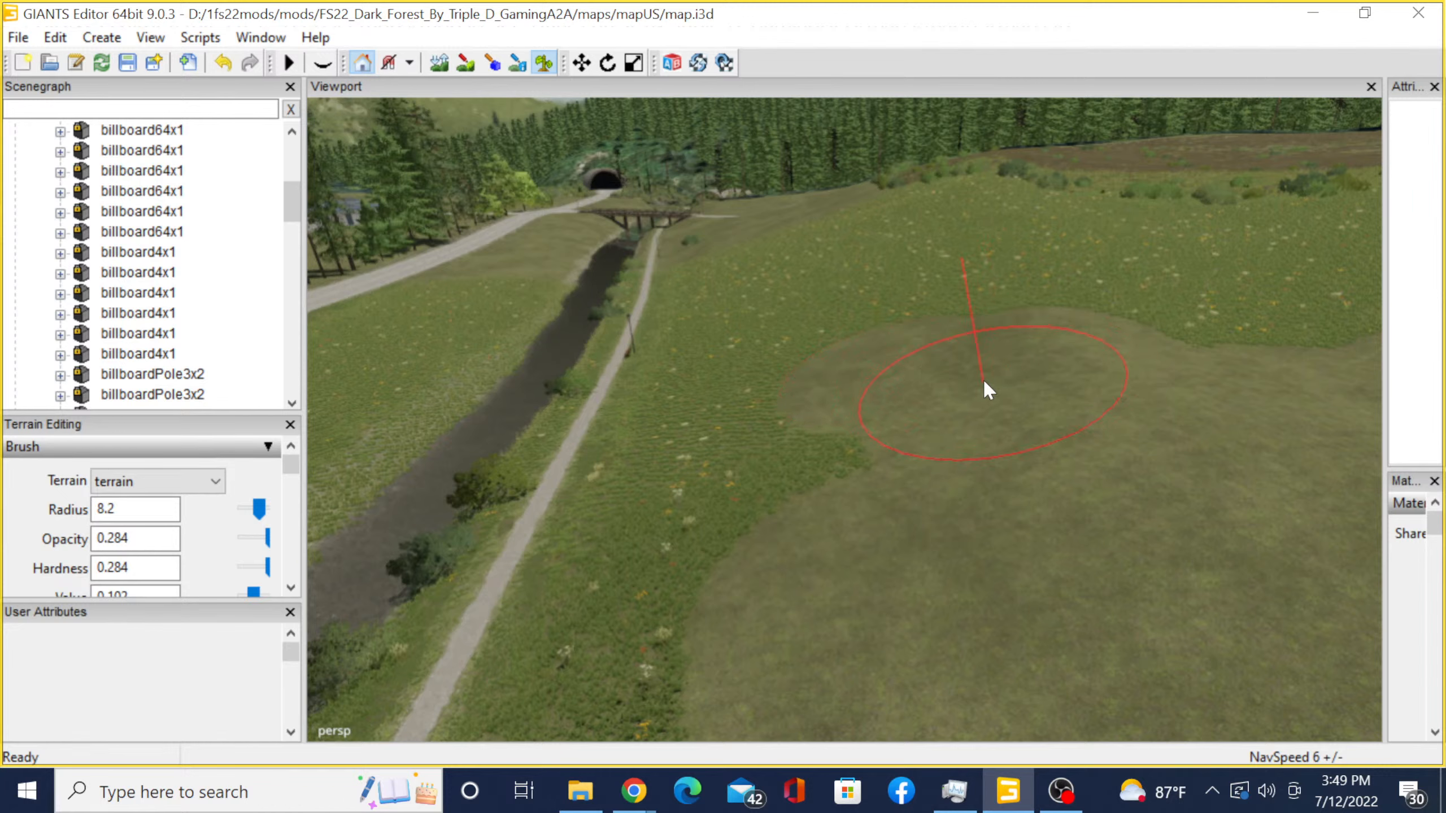
pyautogui.moveTo(985, 383)
pyautogui.mouseDown()
pyautogui.moveTo(972, 326)
pyautogui.moveTo(1181, 349)
pyautogui.moveTo(987, 281)
pyautogui.moveTo(859, 308)
pyautogui.moveTo(840, 345)
pyautogui.moveTo(861, 469)
pyautogui.mouseUp()
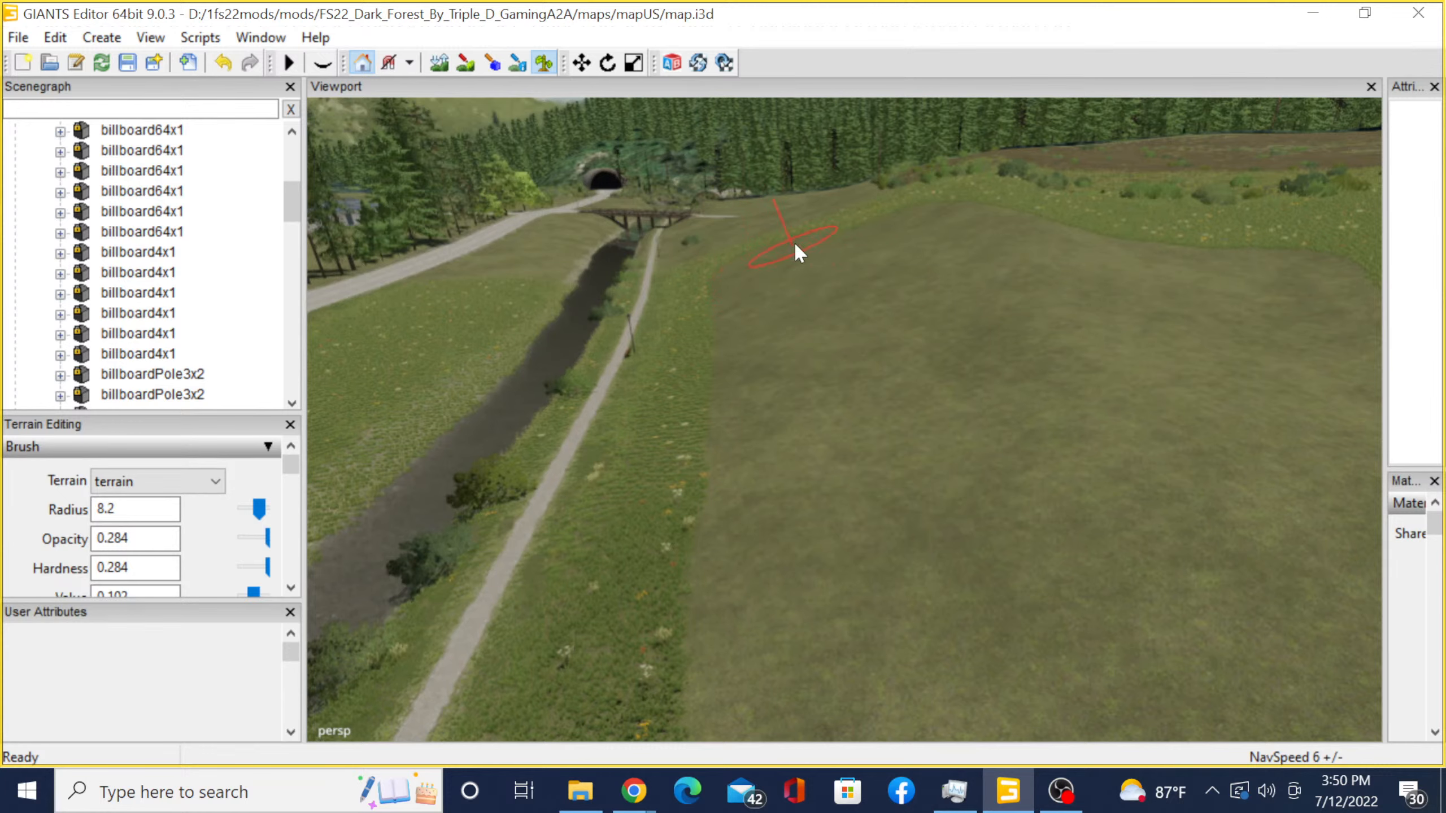
pyautogui.keyDown('alt'); pyautogui.moveTo(850, 323); pyautogui.dragTo(814, 713, button='middle'); pyautogui.keyUp('alt')
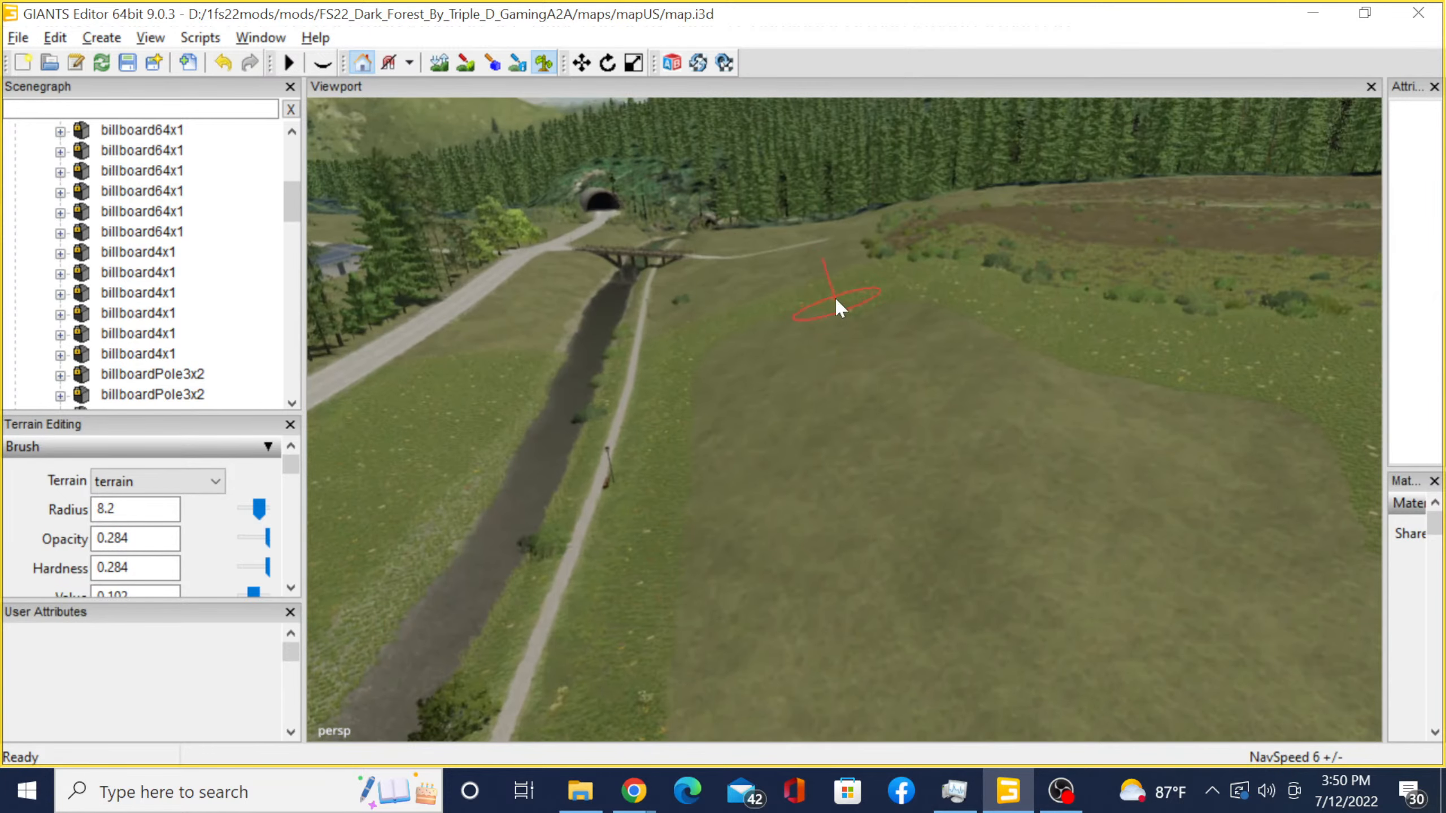
pyautogui.keyDown('alt'); pyautogui.moveTo(833, 296); pyautogui.dragTo(656, 801, button='middle'); pyautogui.keyUp('alt')
pyautogui.keyDown('alt'); pyautogui.moveTo(819, 370); pyautogui.dragTo(734, 798, button='middle'); pyautogui.keyUp('alt')
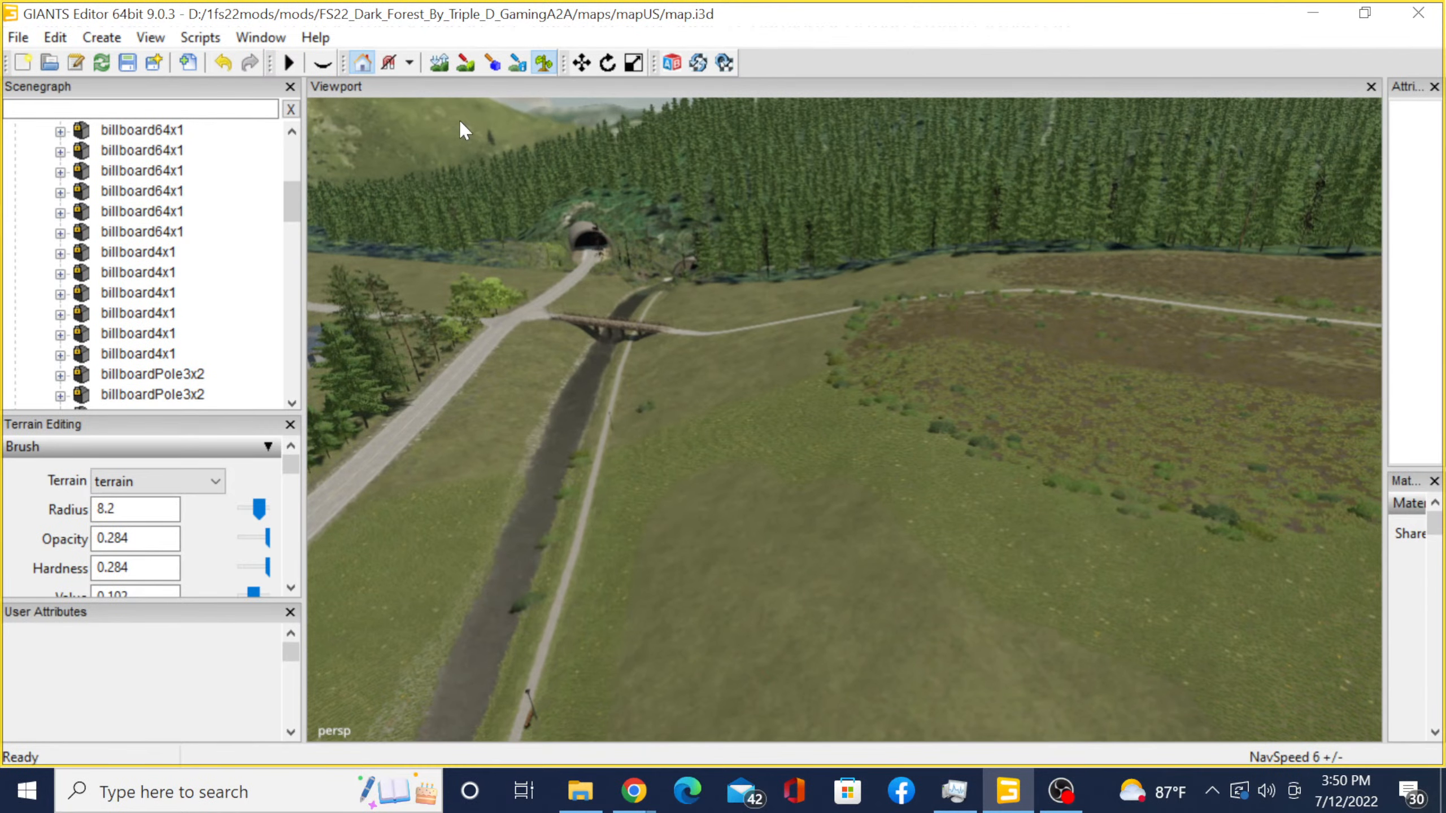
pyautogui.click(544, 65)
# - Examine the cleared hillside and the surrounding roads, following the paved road through to Miller's Sawmill
pyautogui.moveTo(604, 245)
pyautogui.keyDown('alt'); pyautogui.mouseDown()
pyautogui.moveTo(681, 502)
pyautogui.moveTo(674, 420)
pyautogui.moveTo(1104, 200)
pyautogui.moveTo(855, 377)
pyautogui.moveTo(569, 353)
pyautogui.moveTo(749, 427)
pyautogui.moveTo(1053, 423)
pyautogui.moveTo(1019, 451)
pyautogui.moveTo(730, 318)
pyautogui.mouseUp(); pyautogui.keyUp('alt')
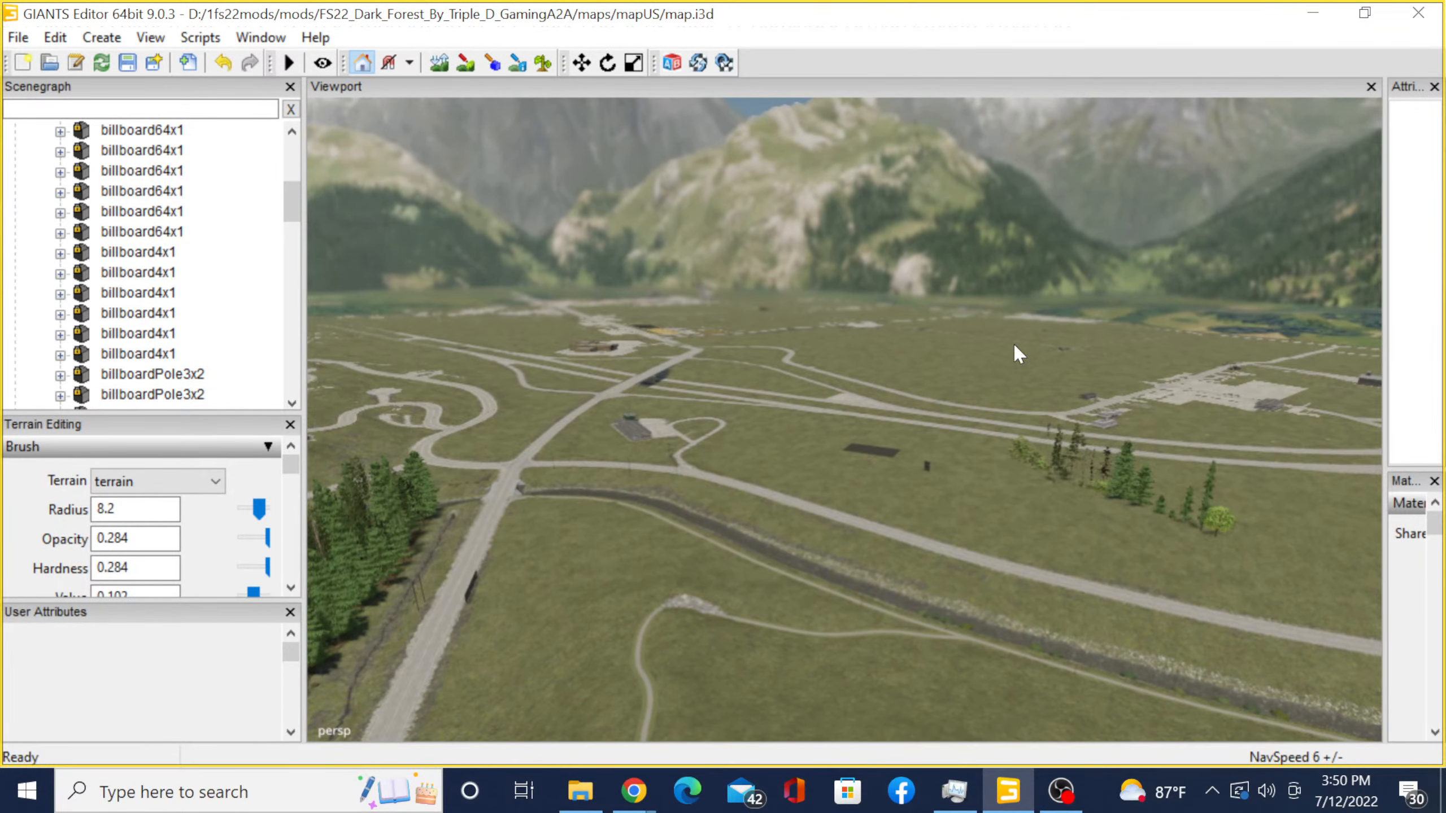
pyautogui.keyDown('alt'); pyautogui.moveTo(944, 328); pyautogui.dragTo(302, 388); pyautogui.keyUp('alt')
pyautogui.keyDown('alt'); pyautogui.moveTo(821, 352); pyautogui.dragTo(291, 393); pyautogui.keyUp('alt')
pyautogui.keyDown('alt'); pyautogui.moveTo(959, 420); pyautogui.dragTo(1091, 376); pyautogui.keyUp('alt')
pyautogui.keyDown('alt'); pyautogui.moveTo(740, 348); pyautogui.dragTo(1051, 370); pyautogui.keyUp('alt')
pyautogui.keyDown('alt'); pyautogui.moveTo(786, 367); pyautogui.dragTo(622, 326); pyautogui.keyUp('alt')
pyautogui.scroll(6, 631, 326)
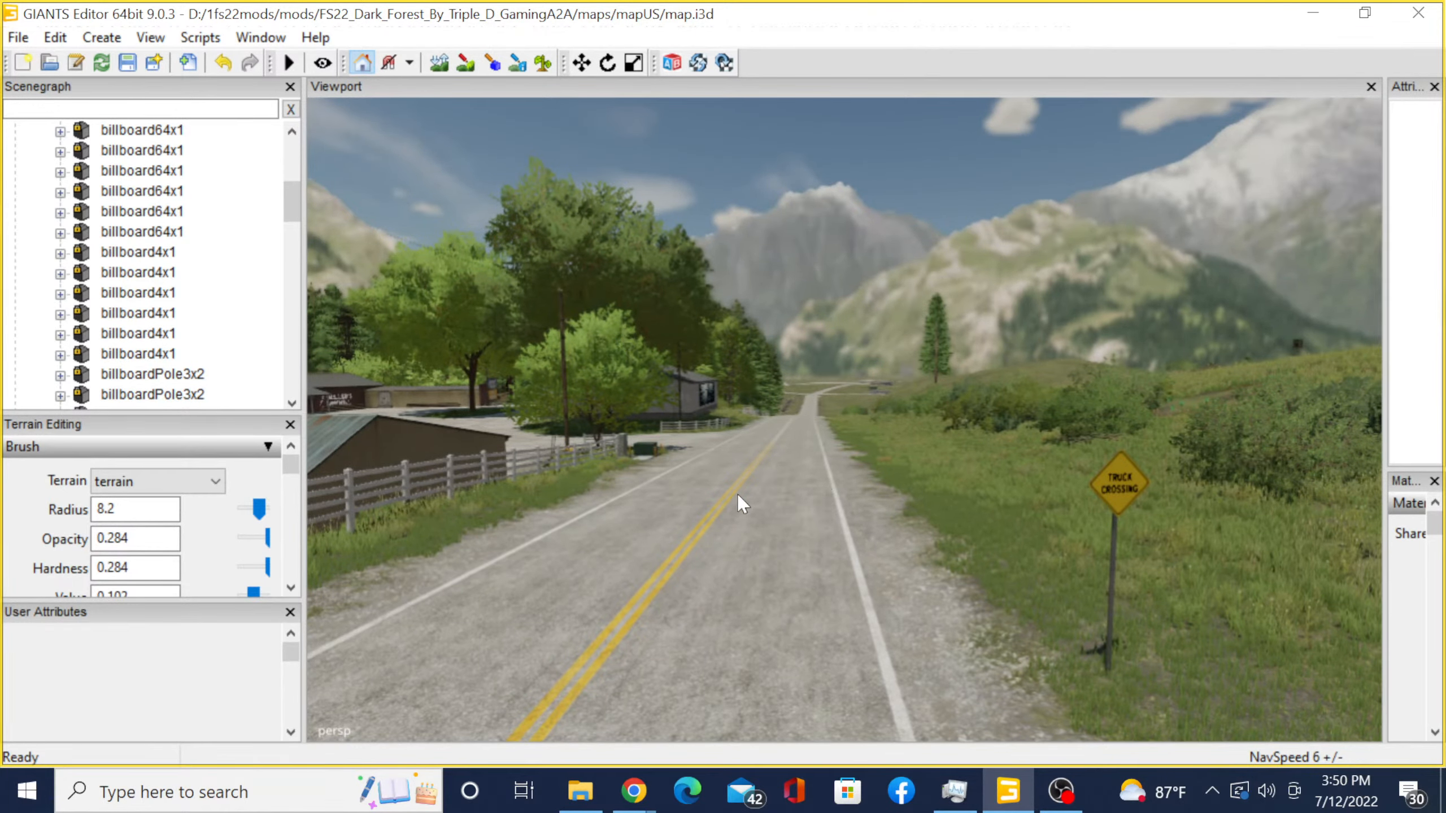
pyautogui.scroll(5, 635, 503)
pyautogui.keyDown('alt'); pyautogui.moveTo(737, 494); pyautogui.dragTo(976, 460); pyautogui.keyUp('alt')
pyautogui.scroll(5, 713, 472)
pyautogui.scroll(5, 714, 474)
pyautogui.scroll(2, 975, 459)
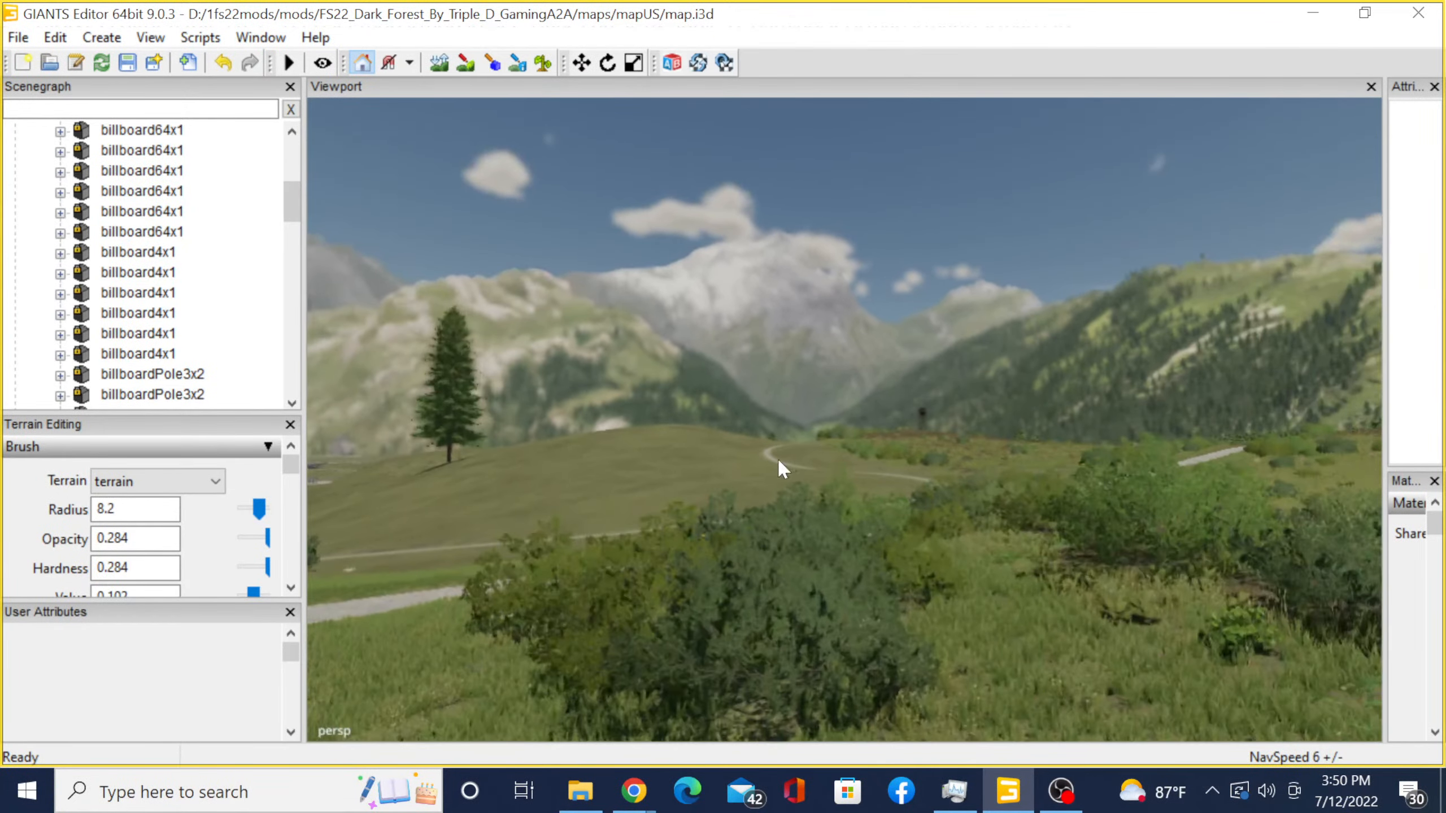
pyautogui.scroll(4, 847, 475)
pyautogui.keyDown('alt'); pyautogui.moveTo(778, 460); pyautogui.dragTo(454, 496); pyautogui.keyUp('alt')
pyautogui.scroll(3, 742, 459)
pyautogui.scroll(6, 704, 461)
pyautogui.scroll(3, 826, 479)
pyautogui.scroll(3, 696, 527)
pyautogui.scroll(3, 965, 485)
pyautogui.scroll(3, 167, 492)
pyautogui.scroll(3, 167, 493)
pyautogui.scroll(3, 434, 464)
pyautogui.scroll(4, 454, 497)
pyautogui.keyDown('alt'); pyautogui.moveTo(576, 378); pyautogui.dragTo(631, 408); pyautogui.keyUp('alt')
pyautogui.scroll(3, 763, 405)
pyautogui.scroll(6, 700, 405)
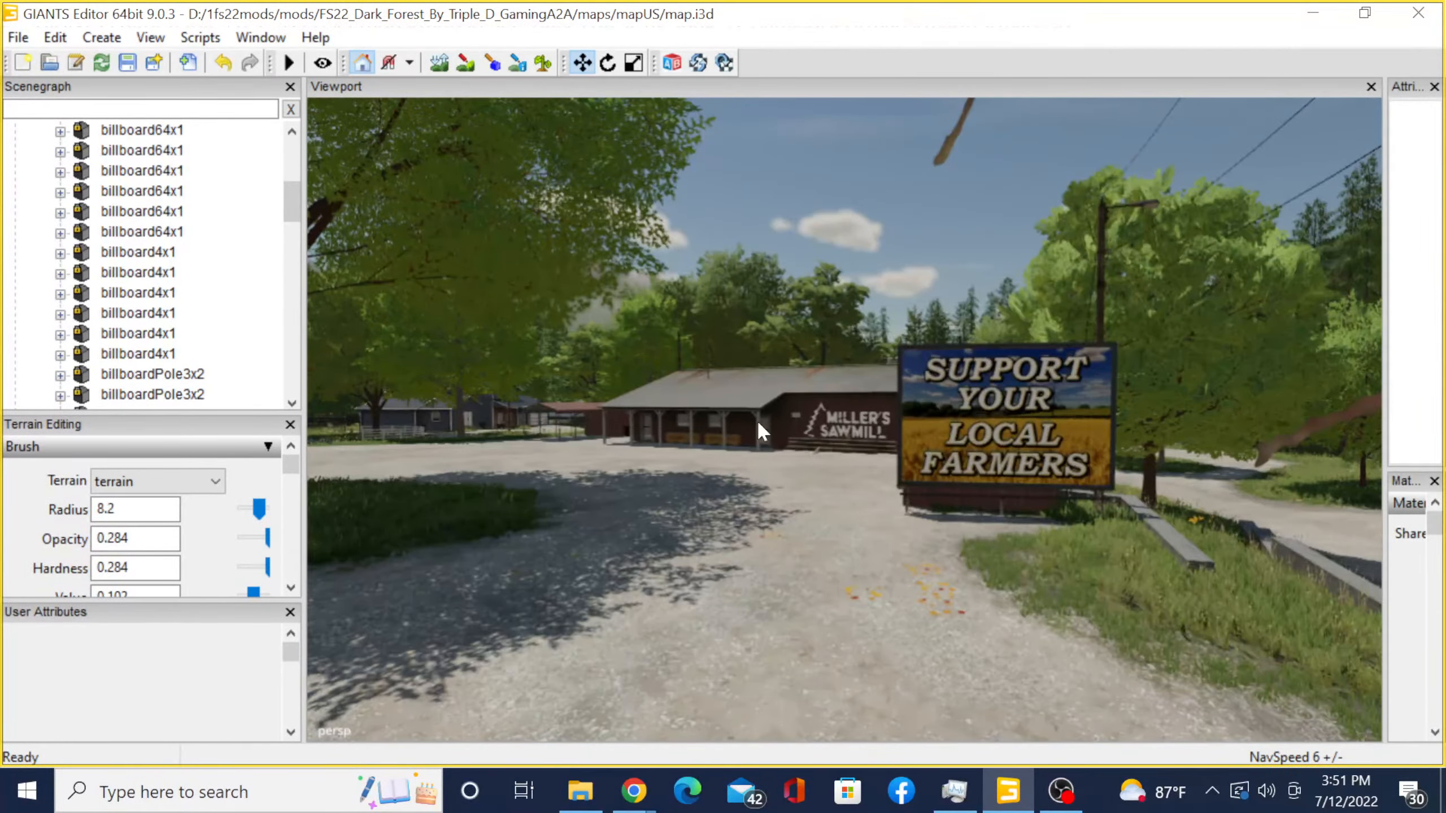
# - Examine the sawmill yard around the Support Your Local Farmers sign, including the leaves scattered on the gravel
pyautogui.scroll(8, 781, 432)
pyautogui.keyDown('alt'); pyautogui.moveTo(825, 430); pyautogui.dragTo(932, 452); pyautogui.keyUp('alt')
pyautogui.scroll(-8, 933, 453)
pyautogui.scroll(6, 780, 420)
pyautogui.keyDown('alt'); pyautogui.moveTo(763, 427); pyautogui.dragTo(824, 420); pyautogui.keyUp('alt')
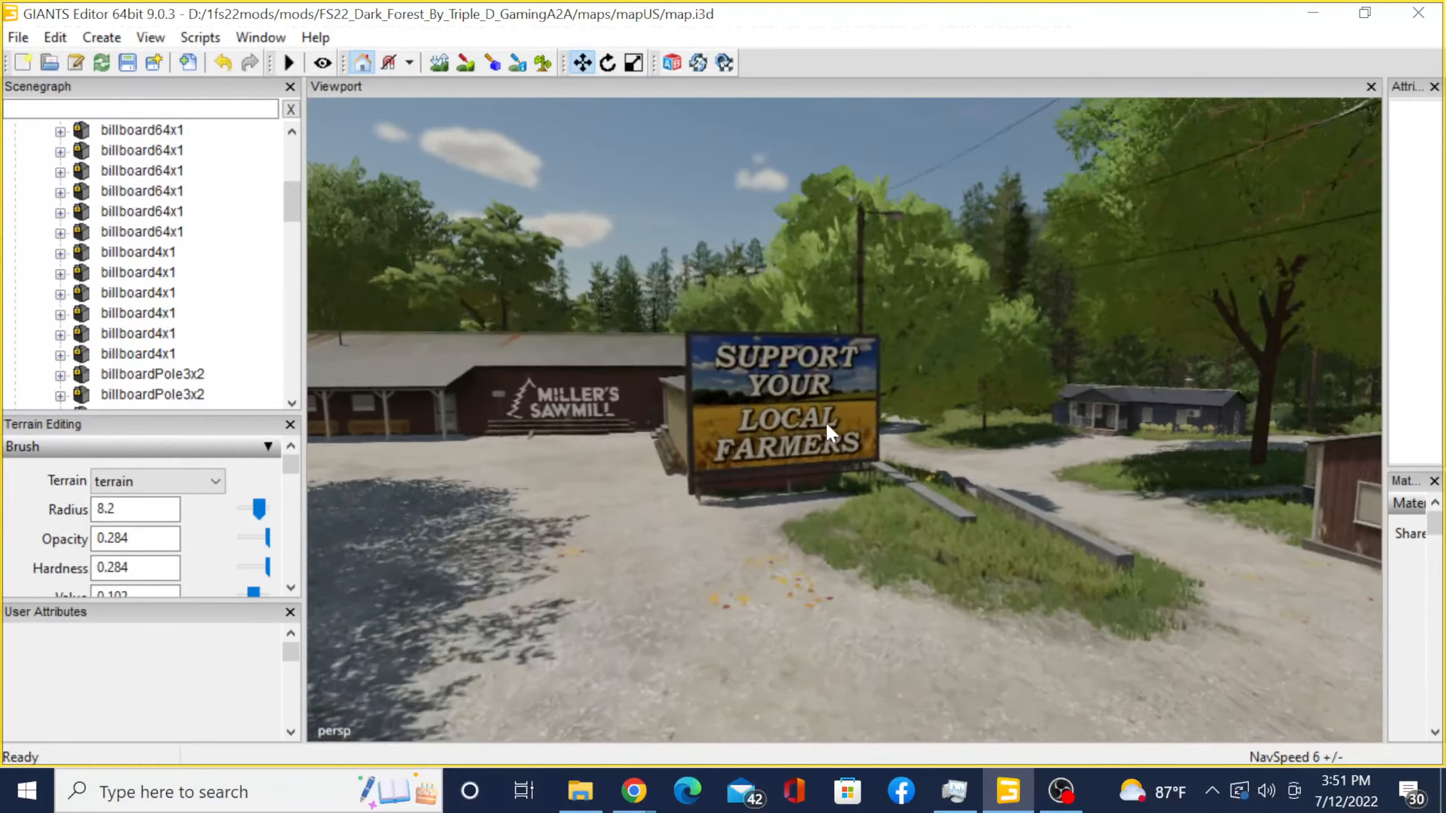
pyautogui.scroll(4, 826, 424)
pyautogui.scroll(6, 951, 503)
pyautogui.keyDown('alt'); pyautogui.moveTo(866, 484); pyautogui.dragTo(941, 459); pyautogui.keyUp('alt')
pyautogui.scroll(5, 1164, 556)
pyautogui.scroll(4, 772, 457)
pyautogui.scroll(12, 745, 459)
pyautogui.keyDown('alt'); pyautogui.moveTo(1067, 395); pyautogui.dragTo(745, 310); pyautogui.keyUp('alt')
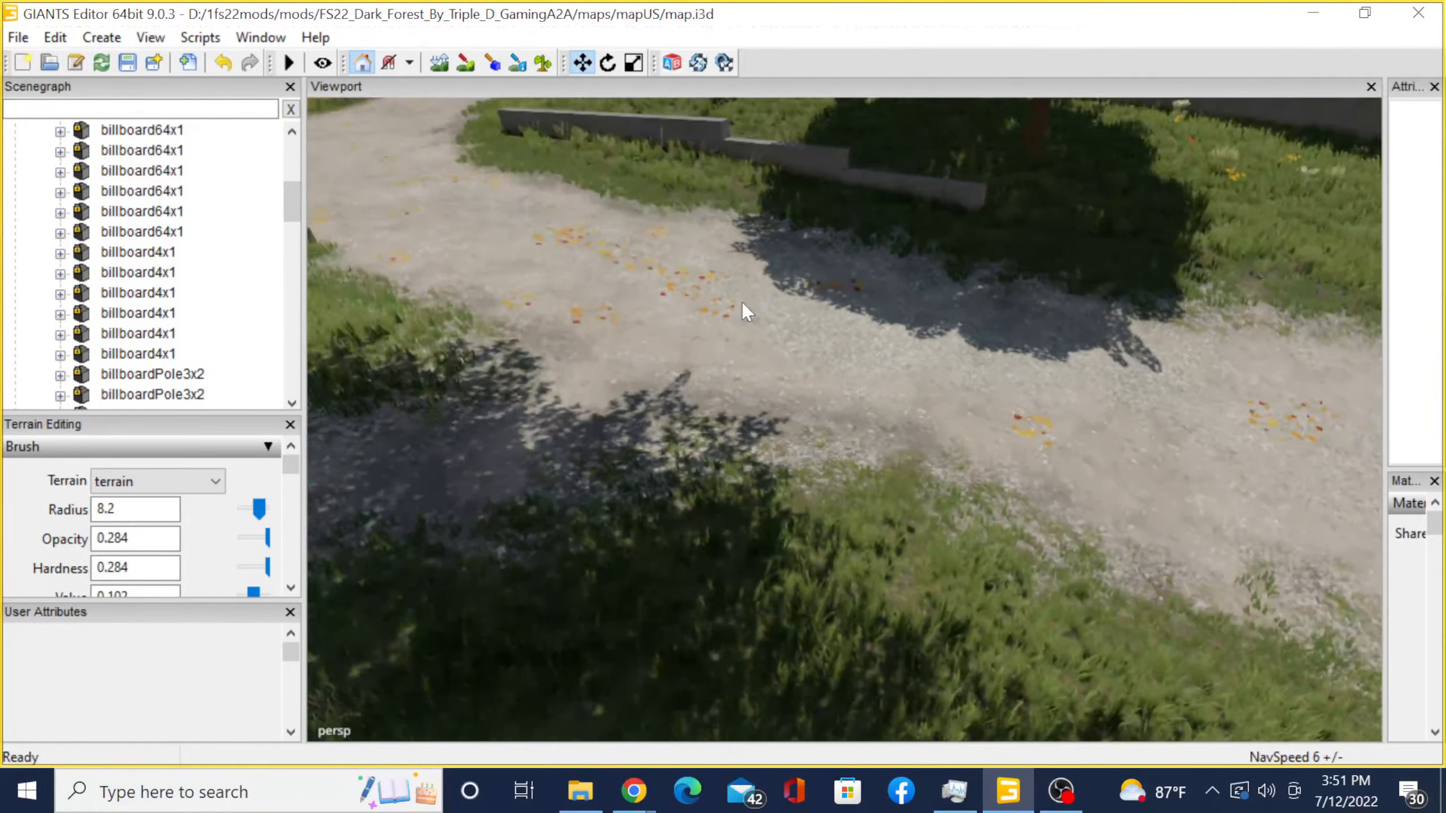
pyautogui.keyDown('alt'); pyautogui.moveTo(655, 388); pyautogui.dragTo(1092, 184); pyautogui.keyUp('alt')
pyautogui.keyDown('alt'); pyautogui.moveTo(875, 245); pyautogui.dragTo(796, 299); pyautogui.keyUp('alt')
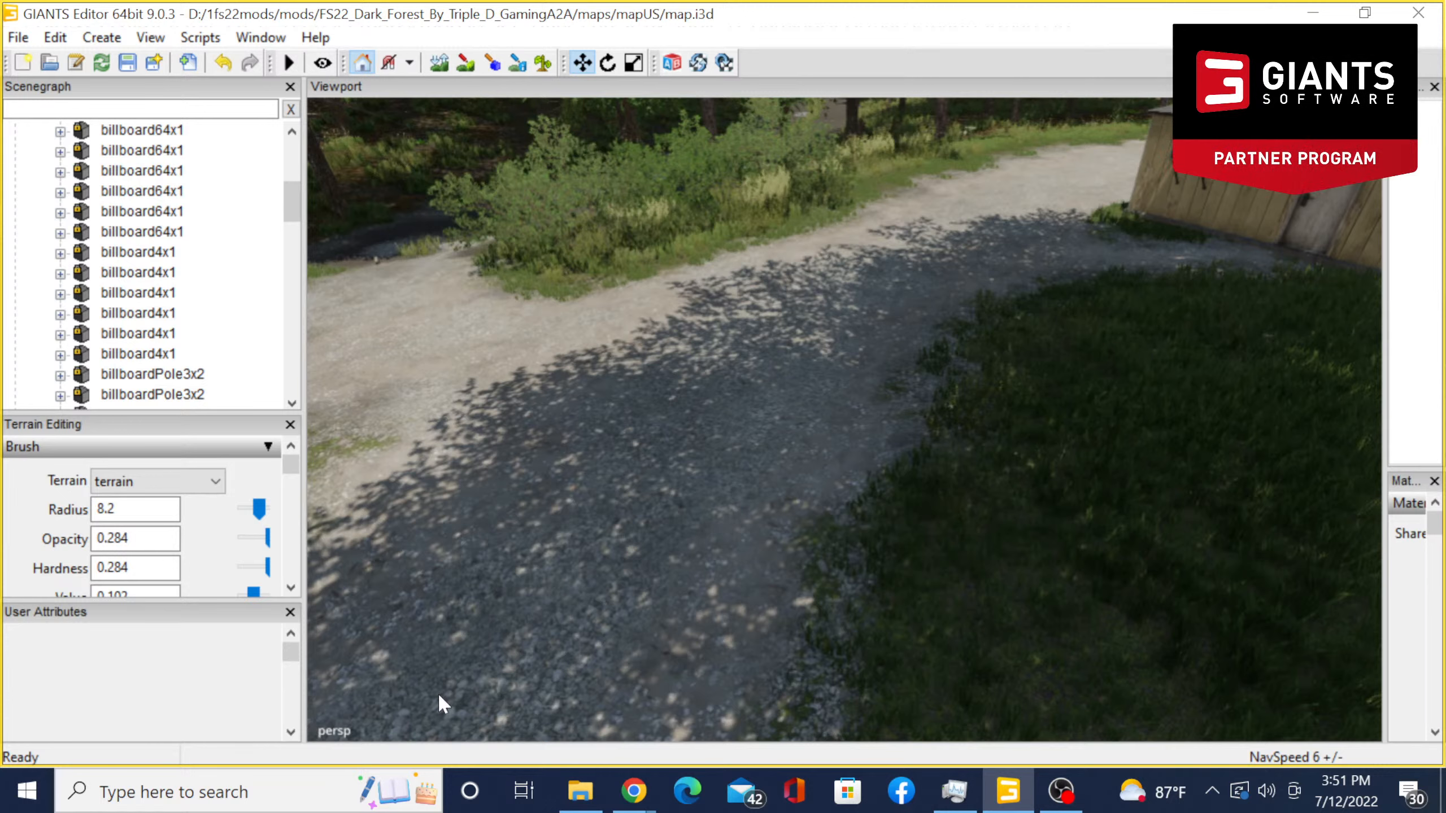
# - Collapse the billboards and gameplay groups in the scenegraph and look through the remaining groups
pyautogui.scroll(2, 183, 228)
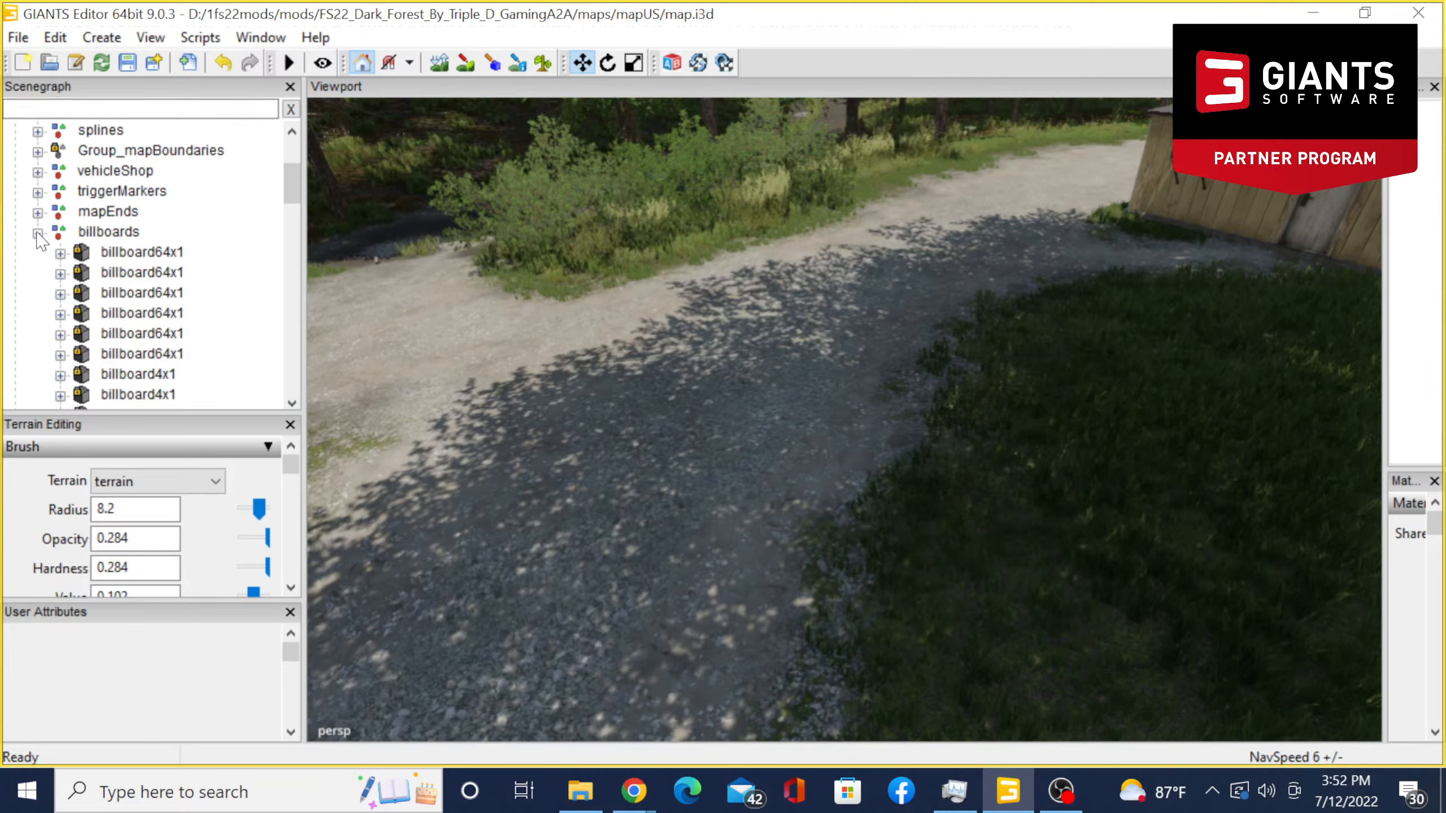
pyautogui.click(38, 233)
pyautogui.scroll(3, 28, 222)
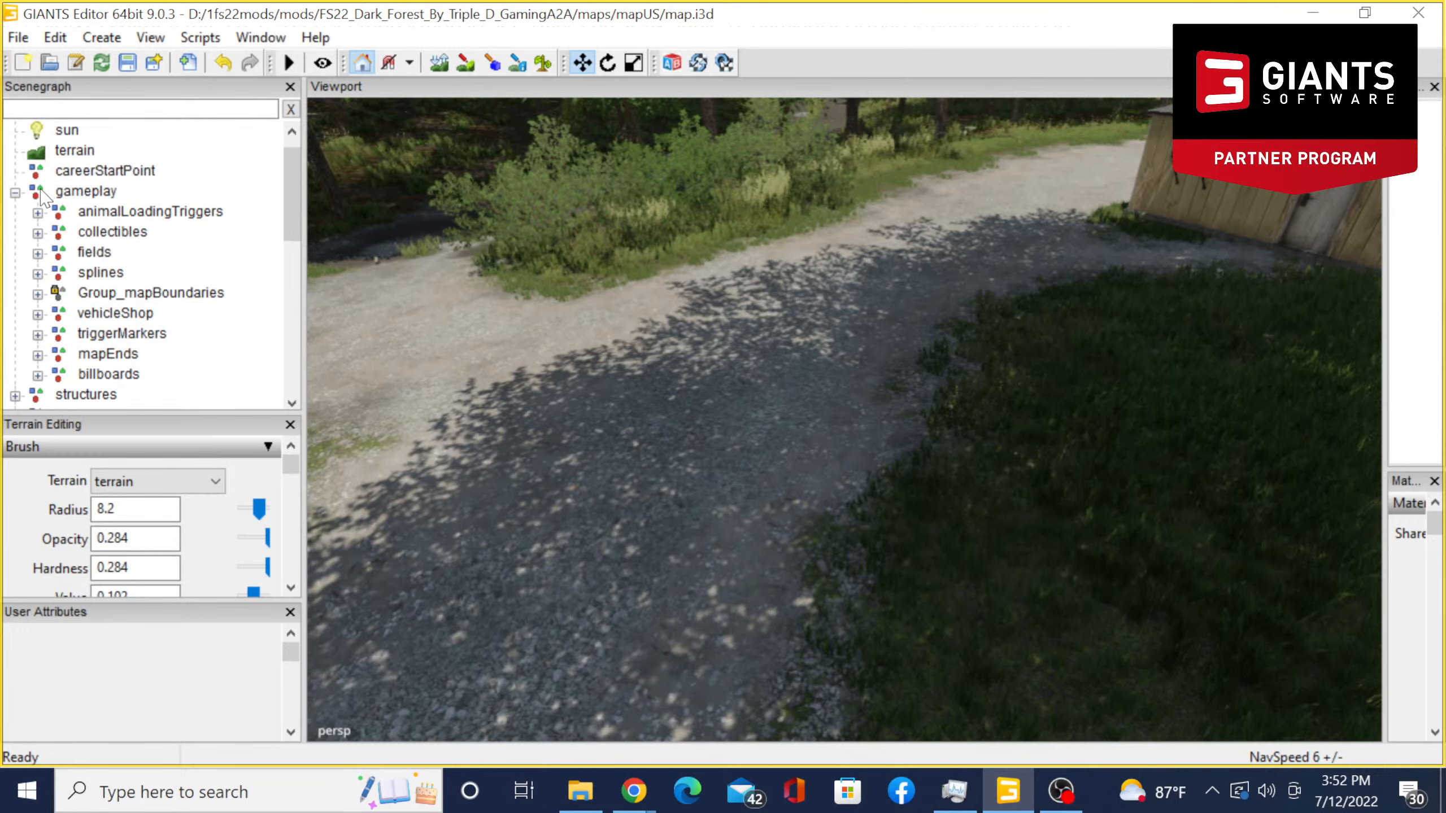
pyautogui.click(16, 194)
pyautogui.scroll(-3, 151, 364)
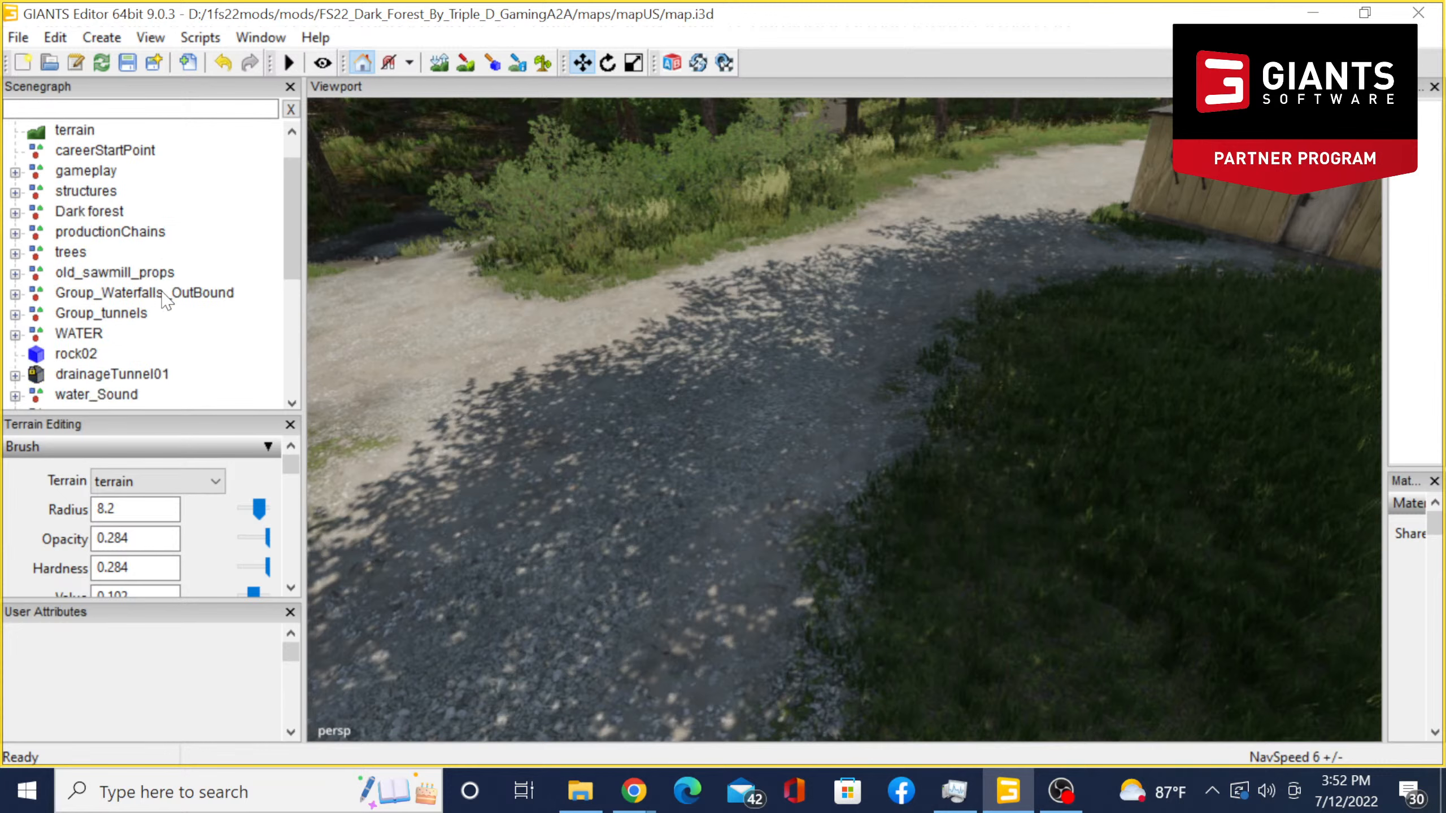
pyautogui.scroll(-2, 151, 364)
pyautogui.scroll(4, 108, 341)
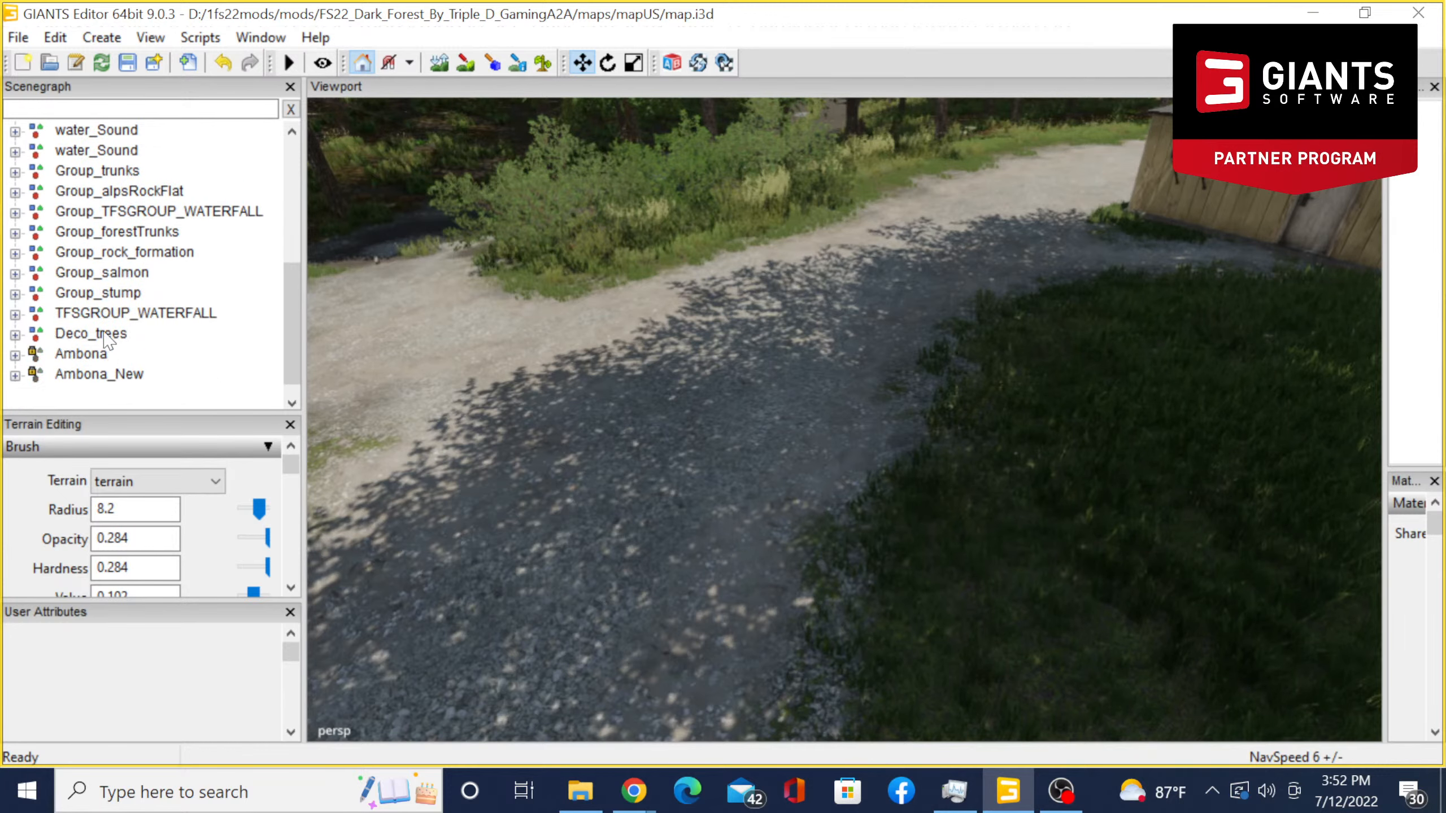
pyautogui.scroll(2, 108, 341)
pyautogui.scroll(-6, 114, 345)
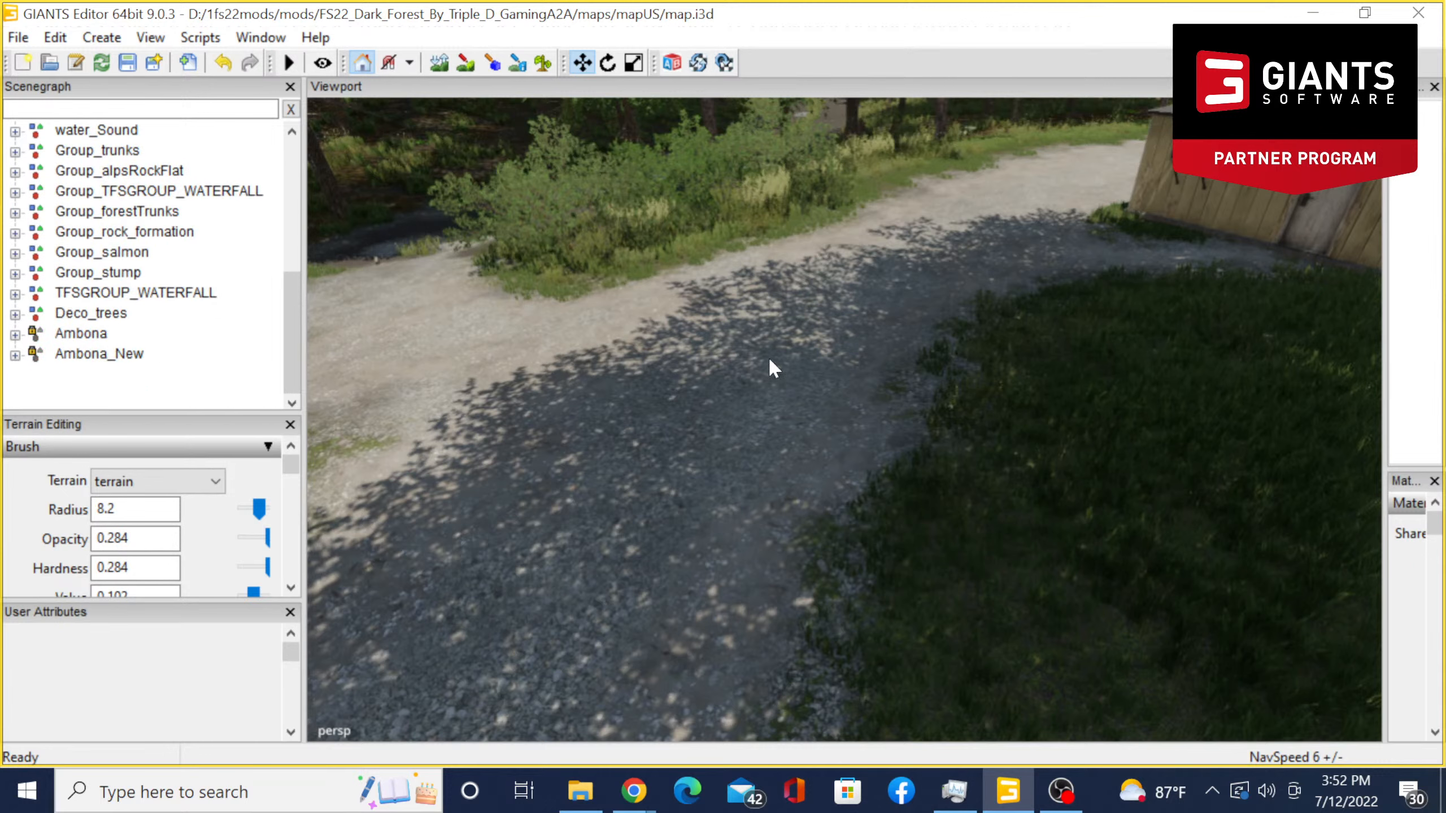
# - Lower the navigation speed to 4 and examine the gravel drive, the tan shed and the nearby forest track
pyautogui.hotkey('ctrl', 'b')
pyautogui.hotkey('ctrl', 'b')
pyautogui.press('-')
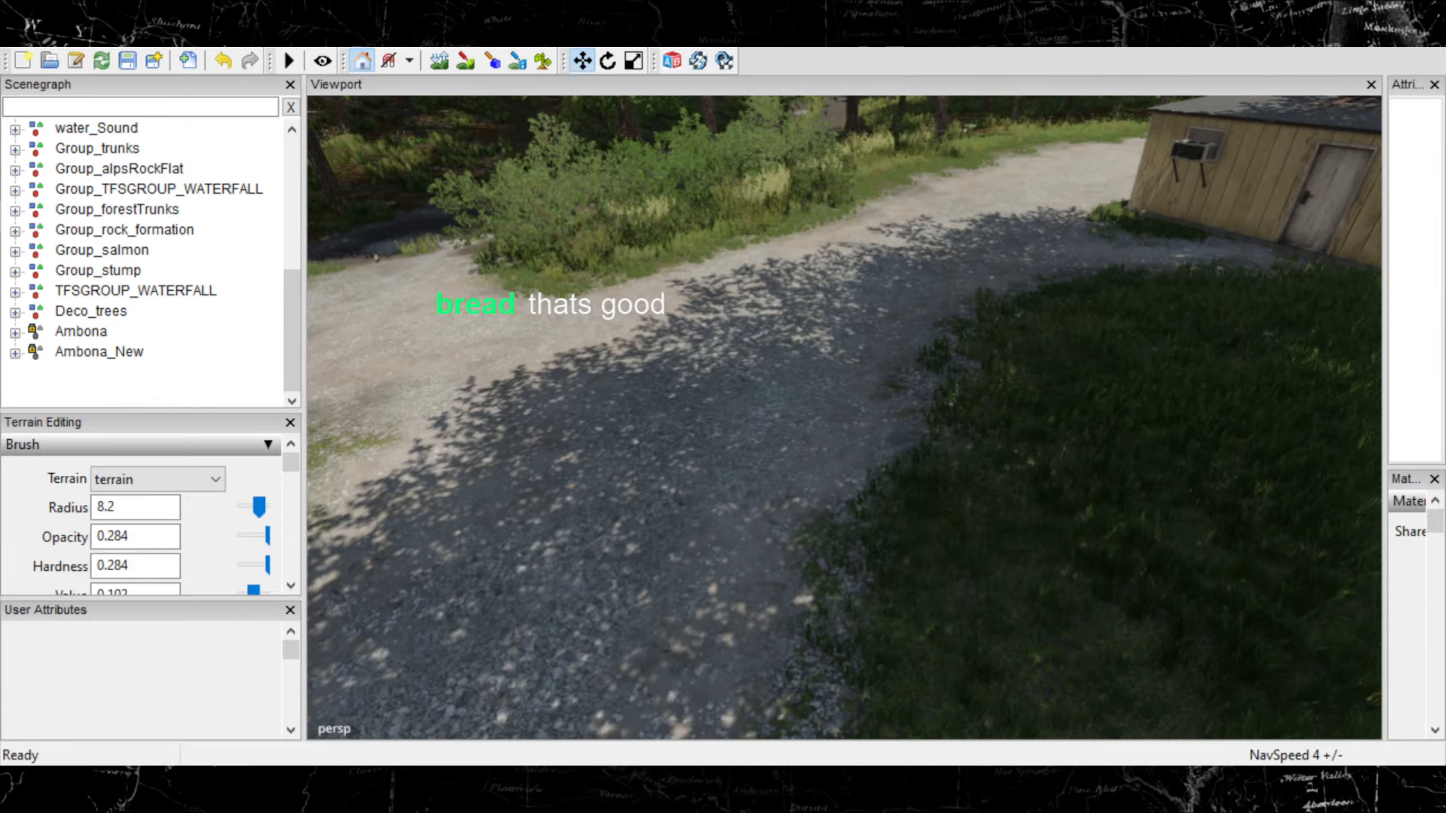
pyautogui.keyDown('alt'); pyautogui.moveTo(740, 419); pyautogui.dragTo(638, 479, button='middle'); pyautogui.keyUp('alt')
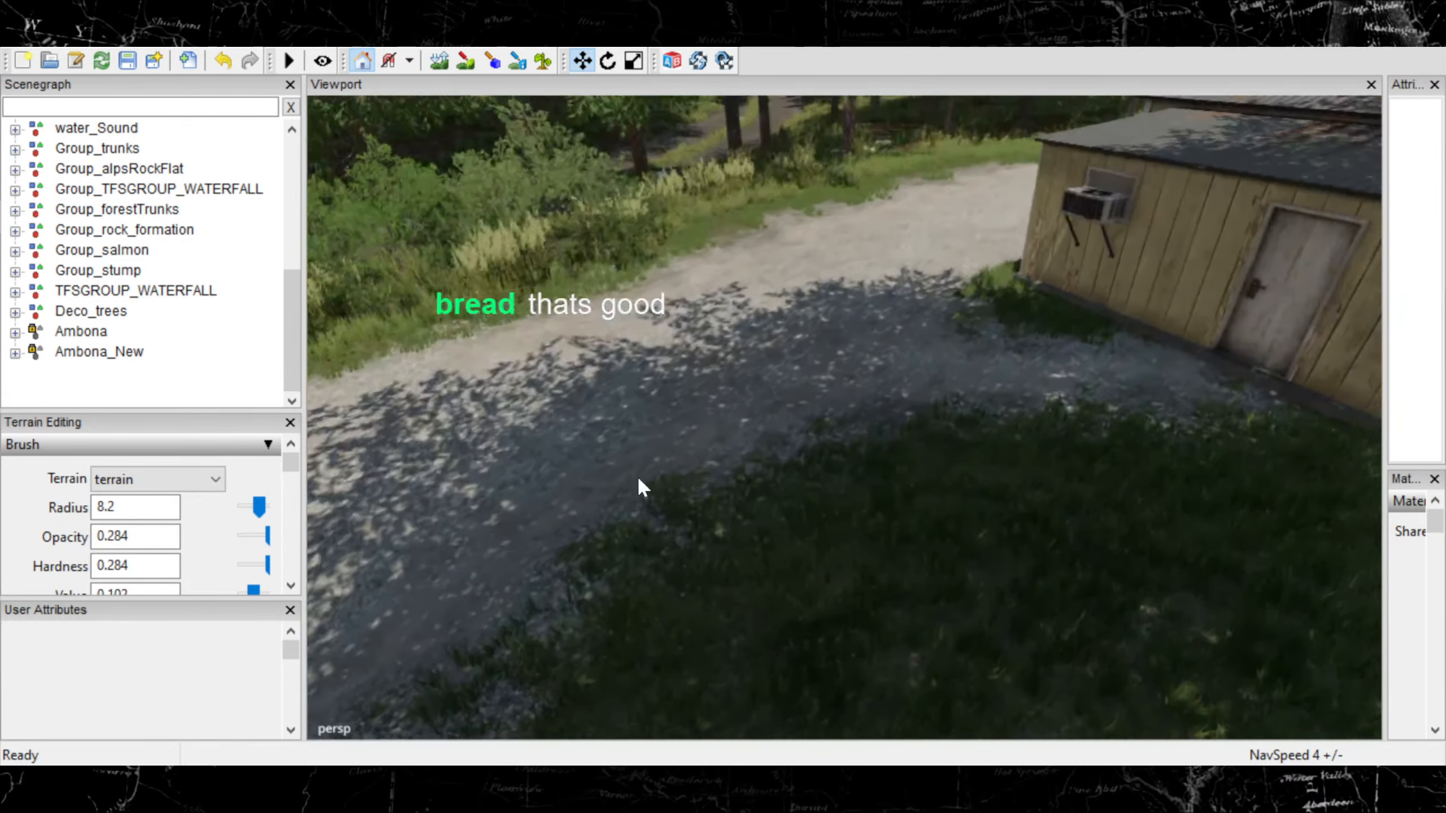
pyautogui.keyDown('alt'); pyautogui.moveTo(639, 480); pyautogui.dragTo(734, 438, button='right'); pyautogui.keyUp('alt')
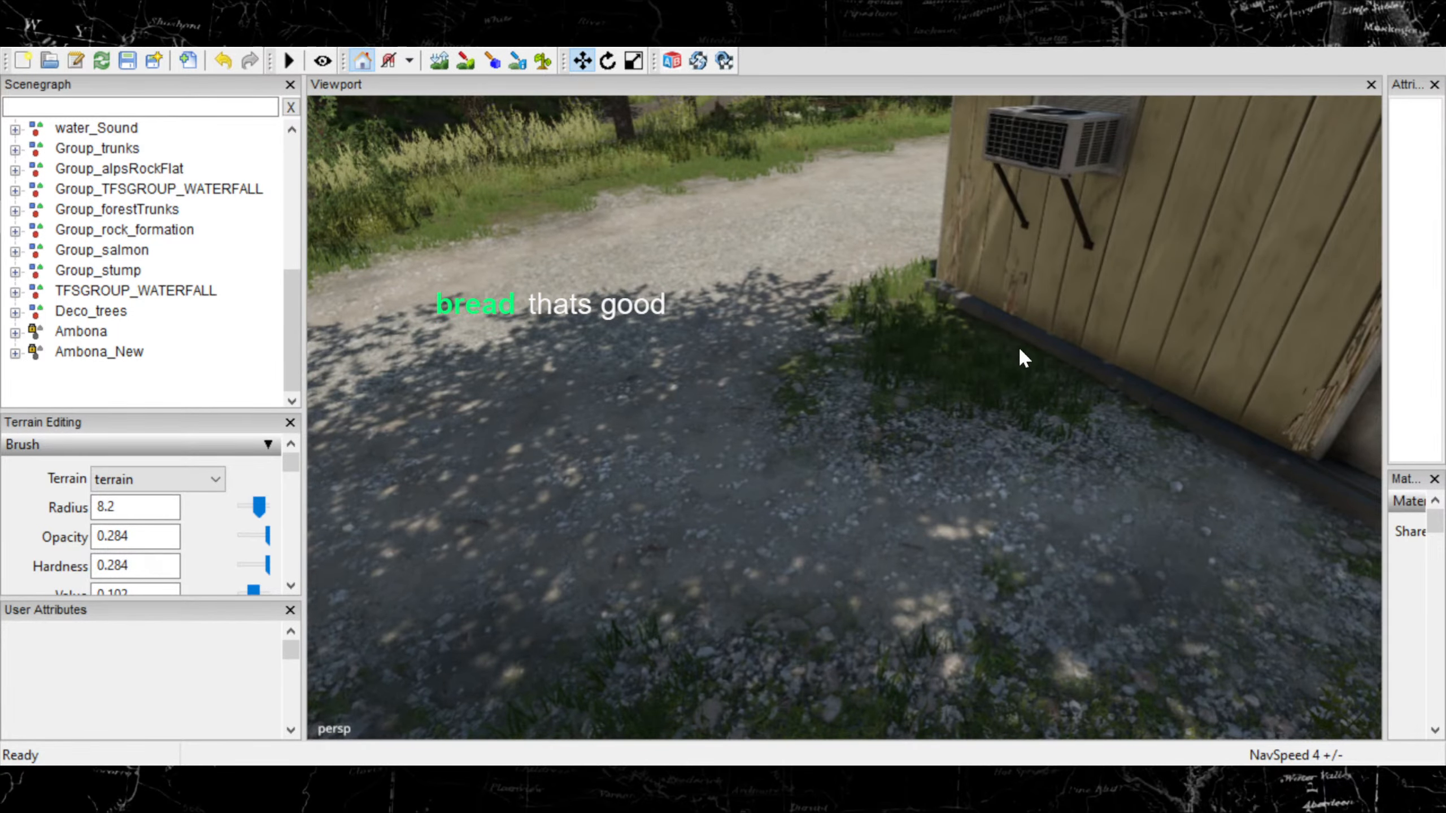
pyautogui.keyDown('alt'); pyautogui.moveTo(871, 372); pyautogui.dragTo(766, 258); pyautogui.keyUp('alt')
pyautogui.keyDown('alt'); pyautogui.moveTo(766, 258); pyautogui.dragTo(946, 296, button='right'); pyautogui.keyUp('alt')
pyautogui.keyDown('alt'); pyautogui.moveTo(947, 297); pyautogui.dragTo(770, 493, button='middle'); pyautogui.keyUp('alt')
pyautogui.keyDown('alt'); pyautogui.moveTo(771, 493); pyautogui.dragTo(568, 622, button='right'); pyautogui.keyUp('alt')
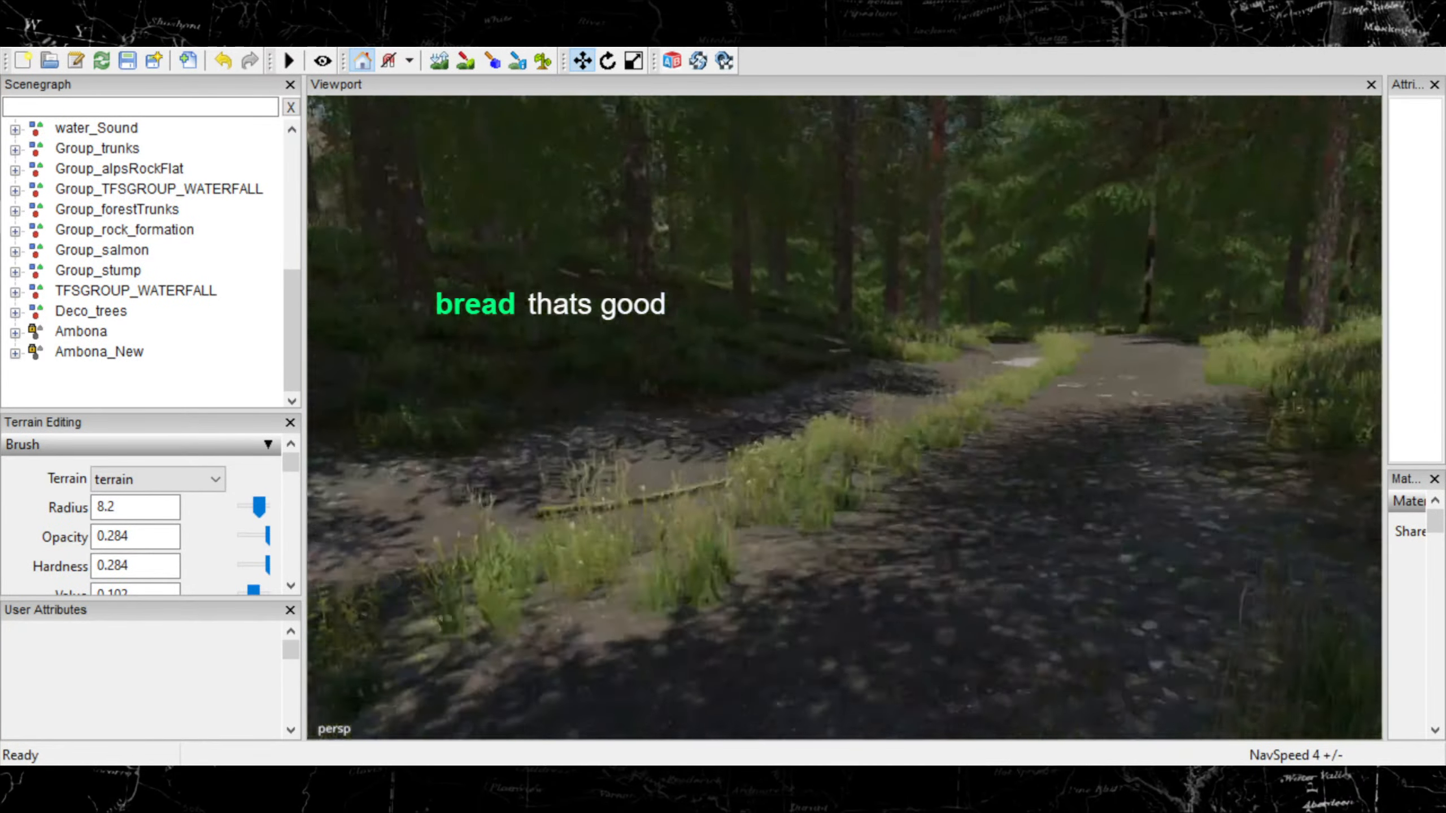
pyautogui.keyDown('alt'); pyautogui.moveTo(569, 622); pyautogui.dragTo(794, 463, button='middle'); pyautogui.keyUp('alt')
pyautogui.keyDown('alt'); pyautogui.moveTo(794, 464); pyautogui.dragTo(840, 480); pyautogui.keyUp('alt')
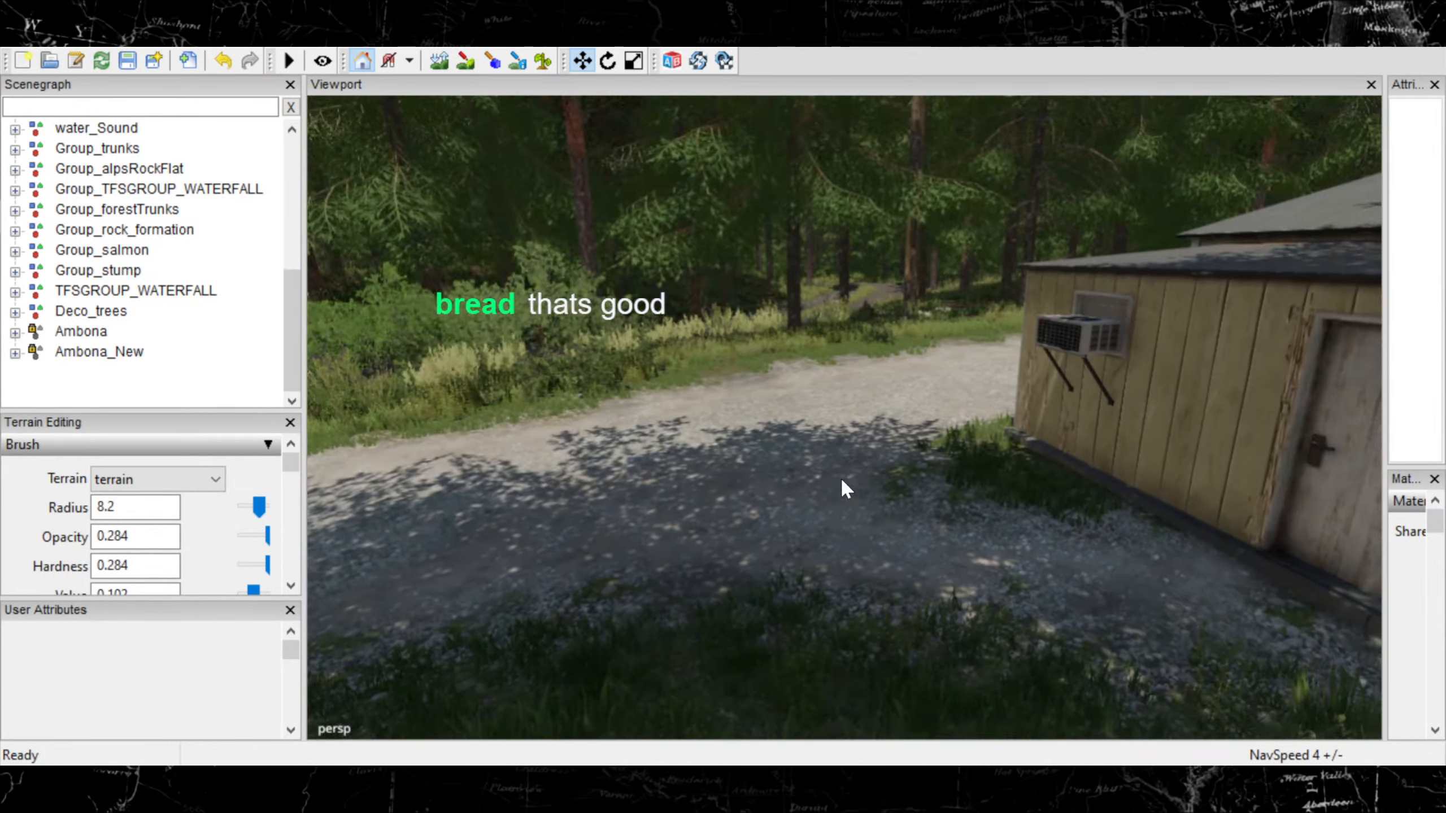
pyautogui.keyDown('alt'); pyautogui.moveTo(841, 480); pyautogui.dragTo(890, 561, button='right'); pyautogui.keyUp('alt')
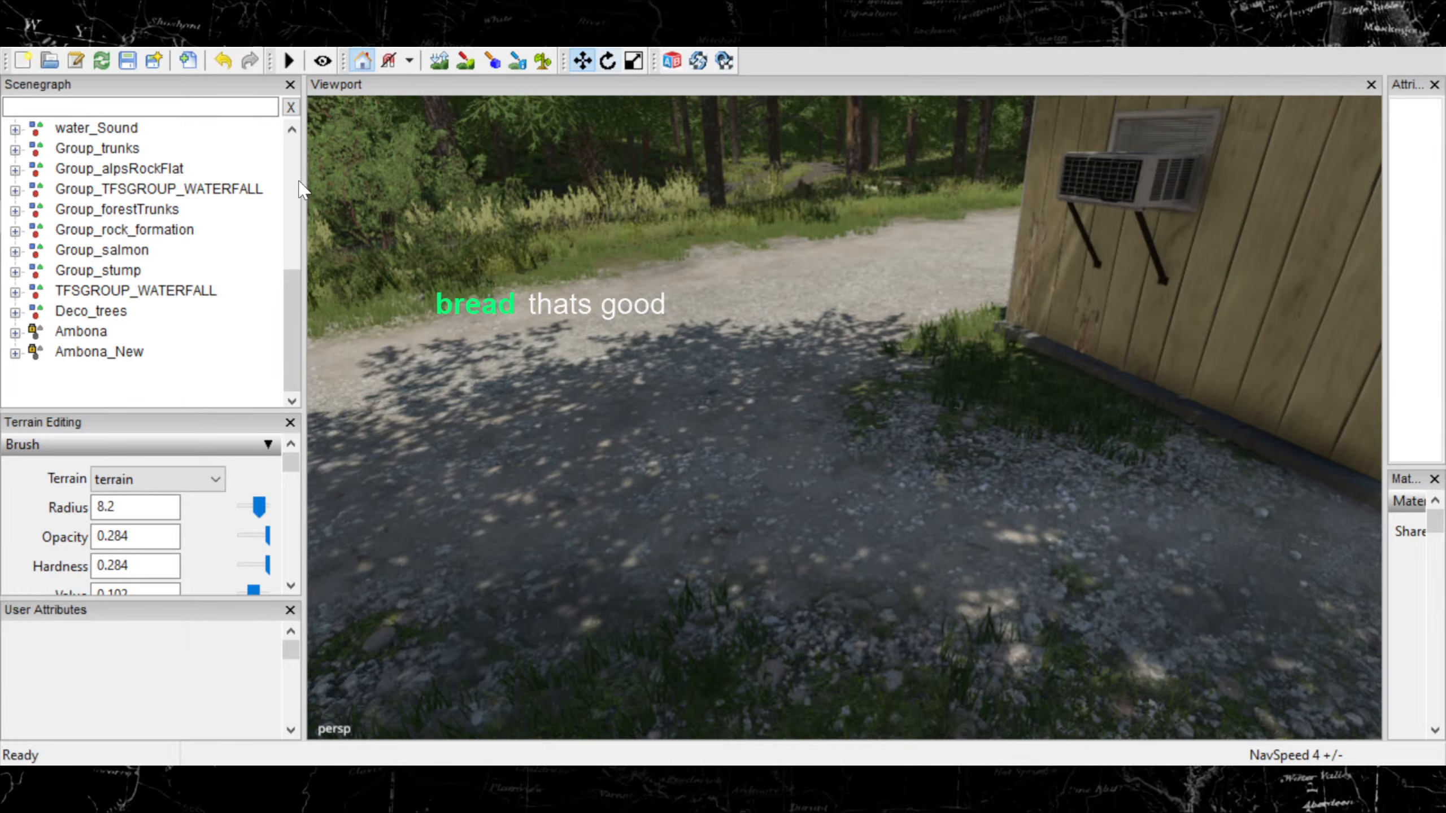
# - Paint groundFoliage in the ground elm leaves state on the gravel in front of the tan shed, and check the surrounding grass
pyautogui.click(545, 63)
pyautogui.scroll(-5, 294, 479)
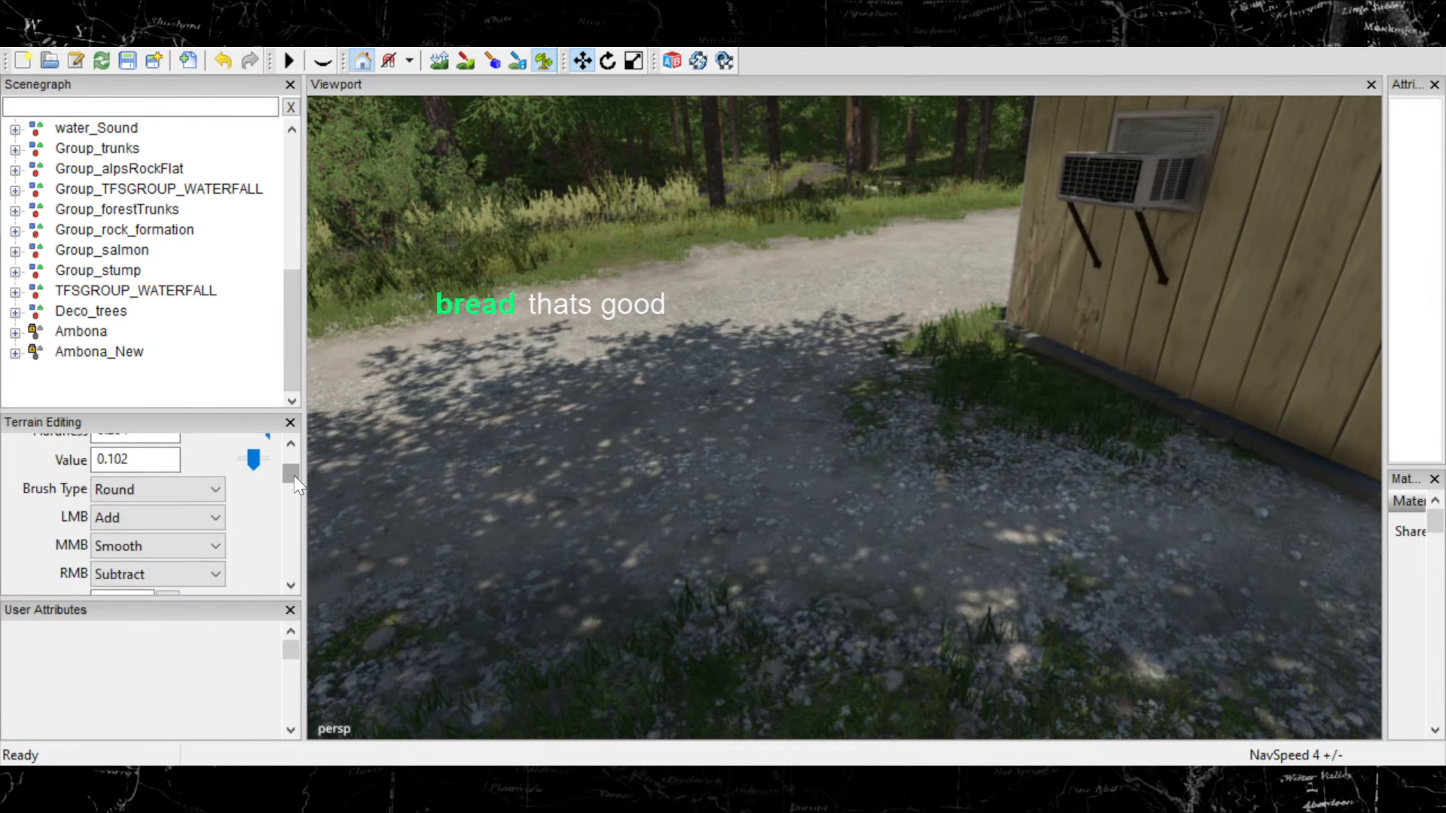
pyautogui.scroll(-3, 294, 484)
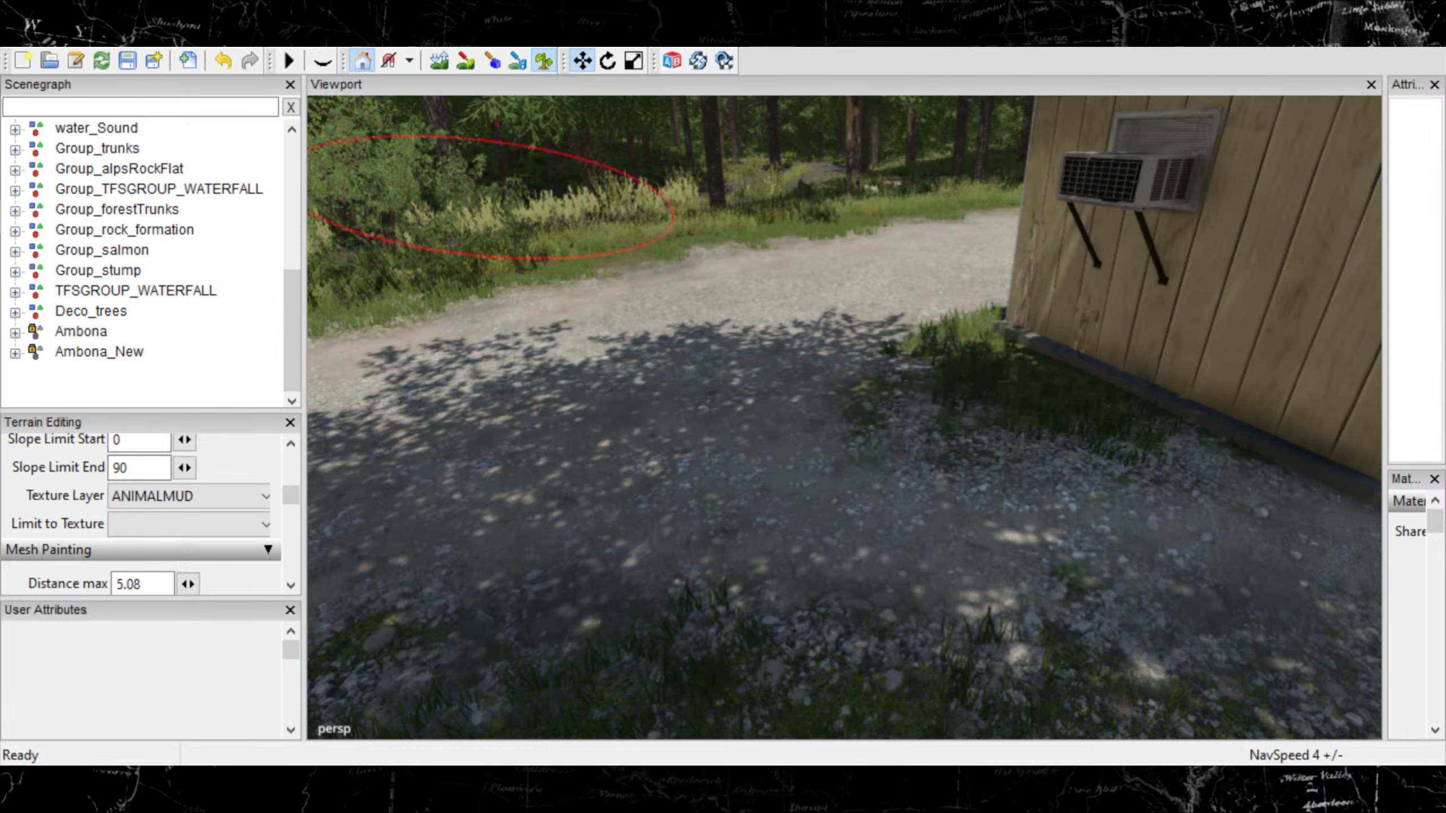
pyautogui.scroll(-10, 707, 390)
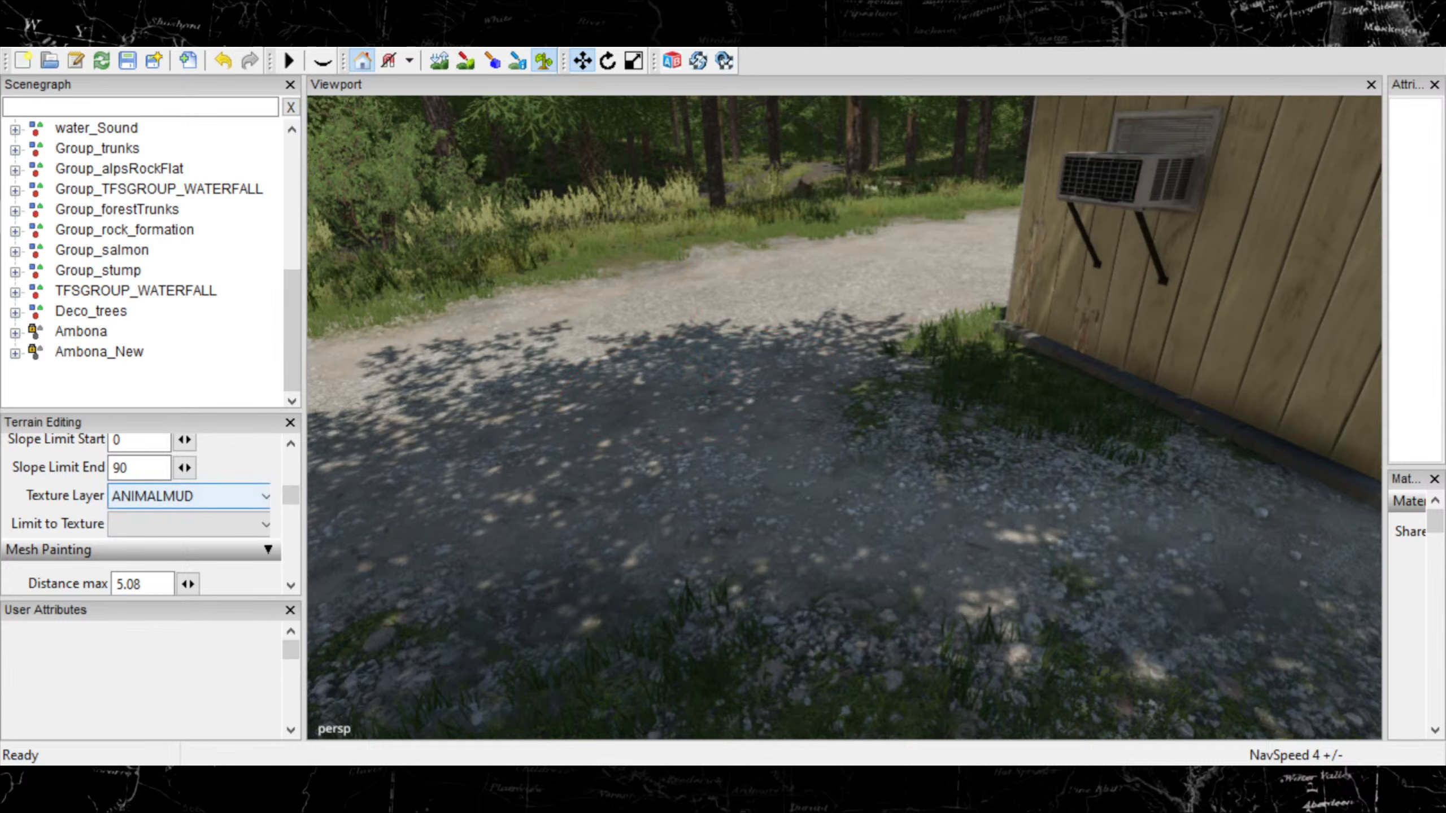
pyautogui.scroll(-6, 142, 513)
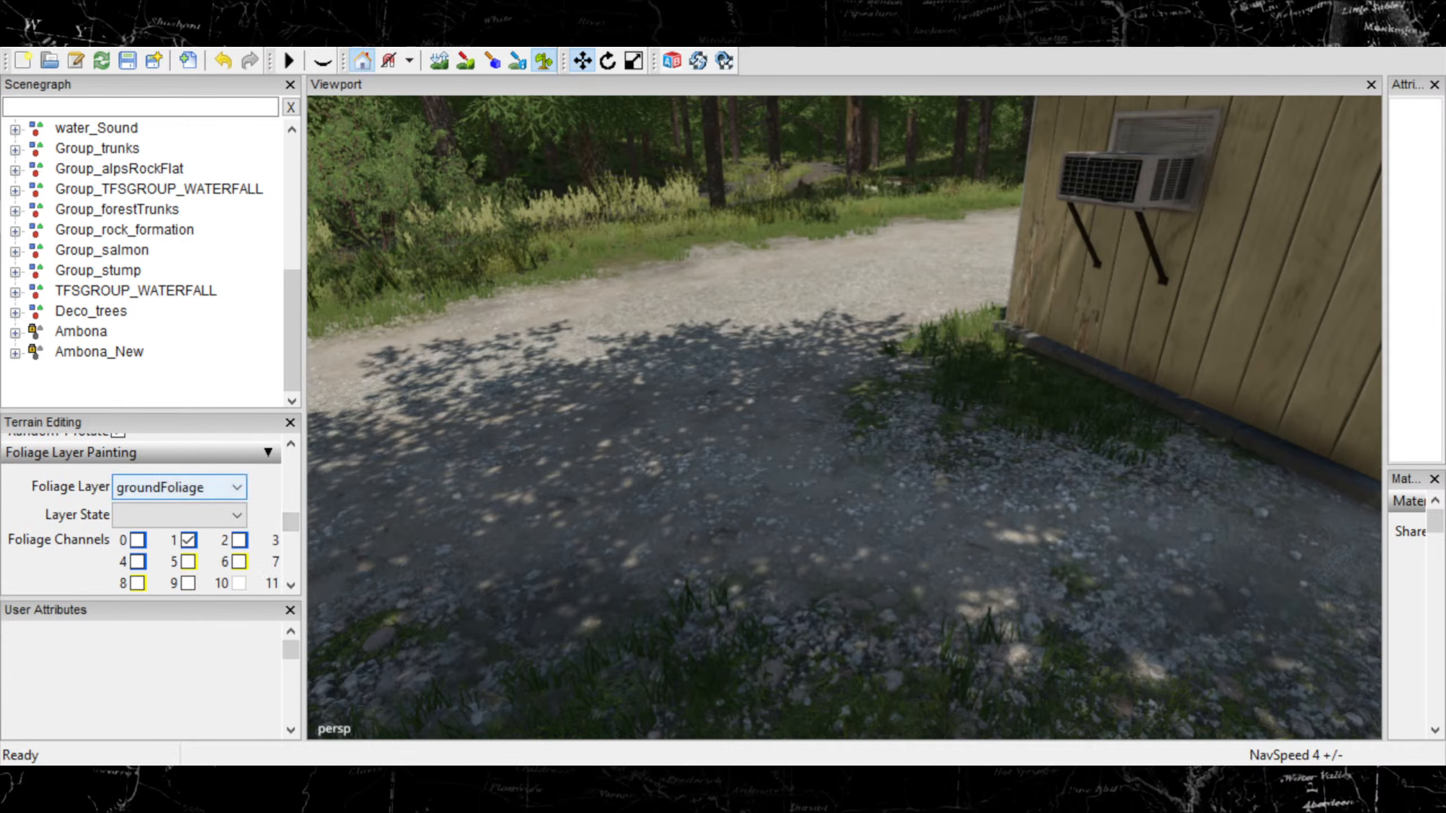
pyautogui.click(235, 488)
pyautogui.click(235, 516)
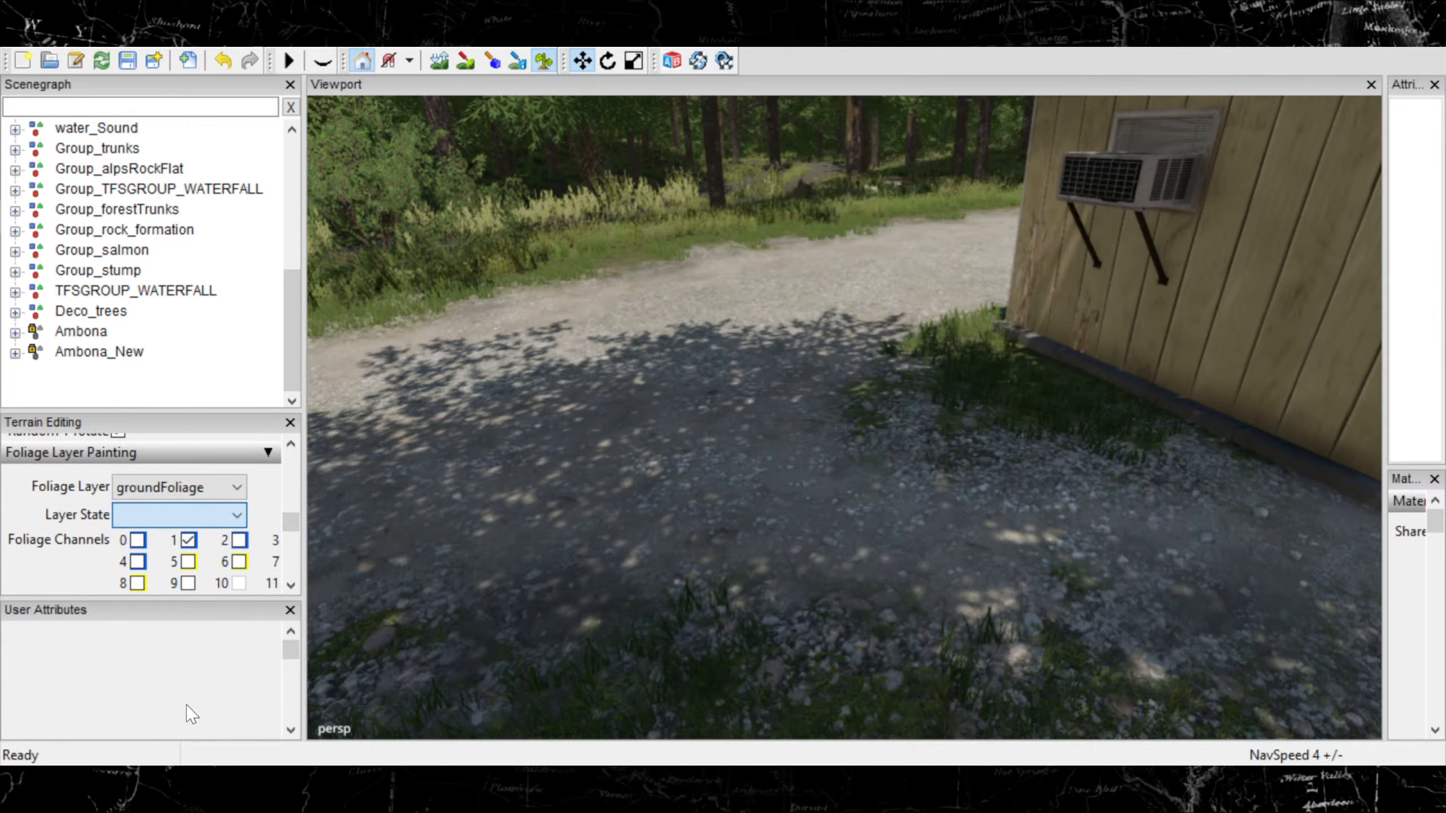
pyautogui.click(207, 690)
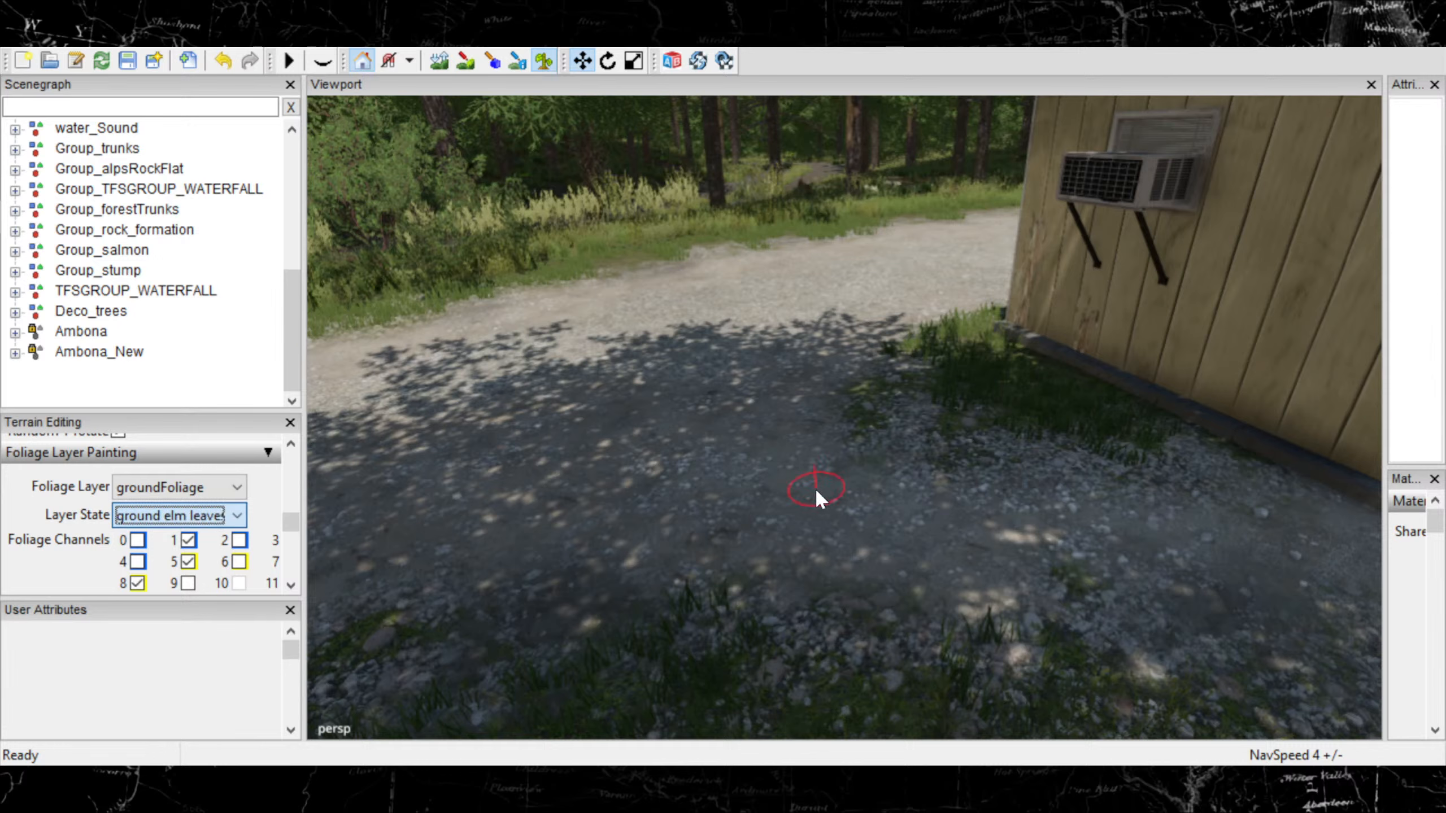
pyautogui.moveTo(814, 490)
pyautogui.mouseDown()
pyautogui.moveTo(802, 494)
pyautogui.moveTo(925, 519)
pyautogui.moveTo(1184, 543)
pyautogui.moveTo(1341, 529)
pyautogui.mouseUp()
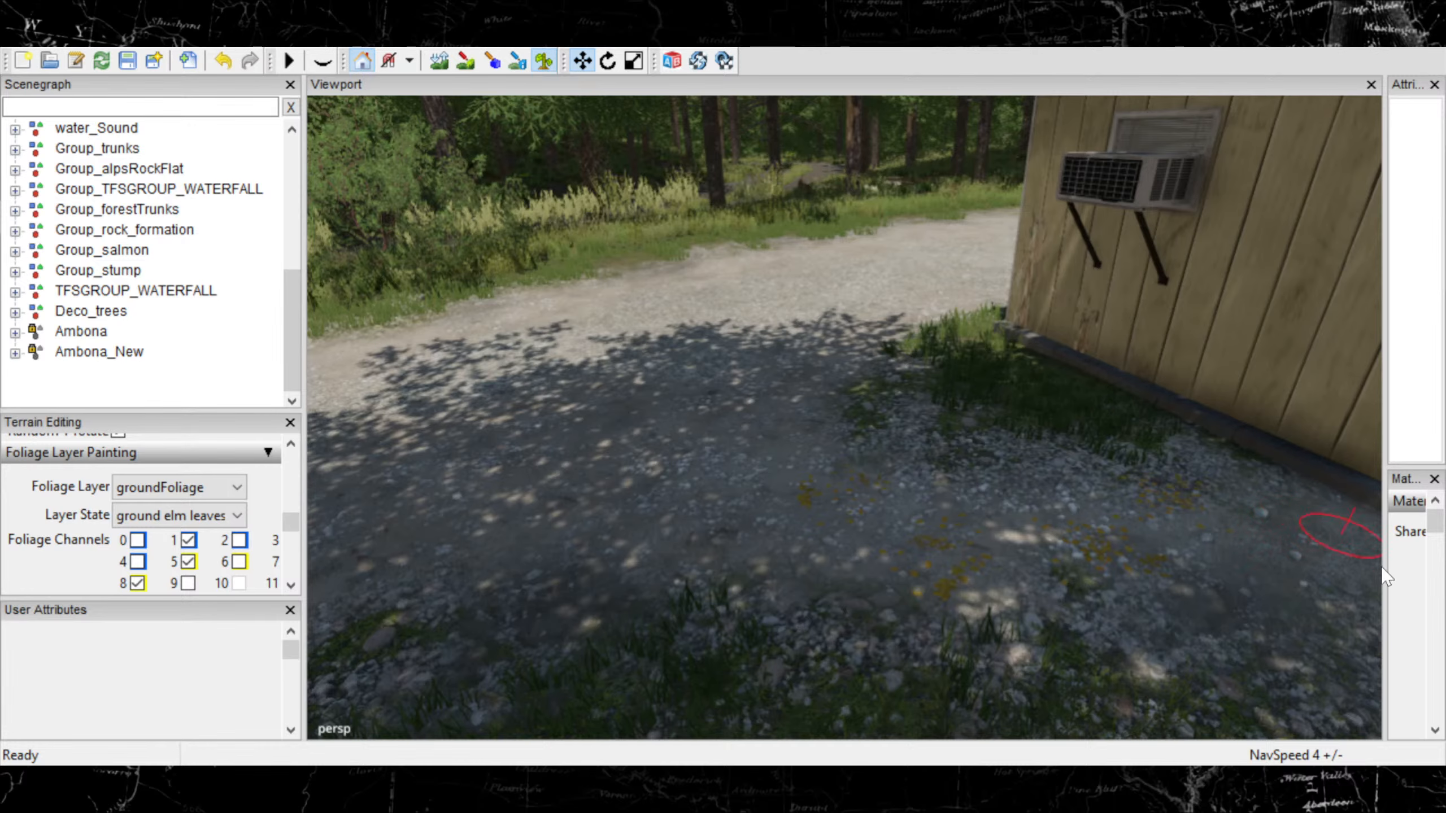
pyautogui.moveTo(973, 606)
pyautogui.keyDown('alt'); pyautogui.mouseDown()
pyautogui.moveTo(1008, 541)
pyautogui.moveTo(1037, 538)
pyautogui.mouseUp(); pyautogui.keyUp('alt')
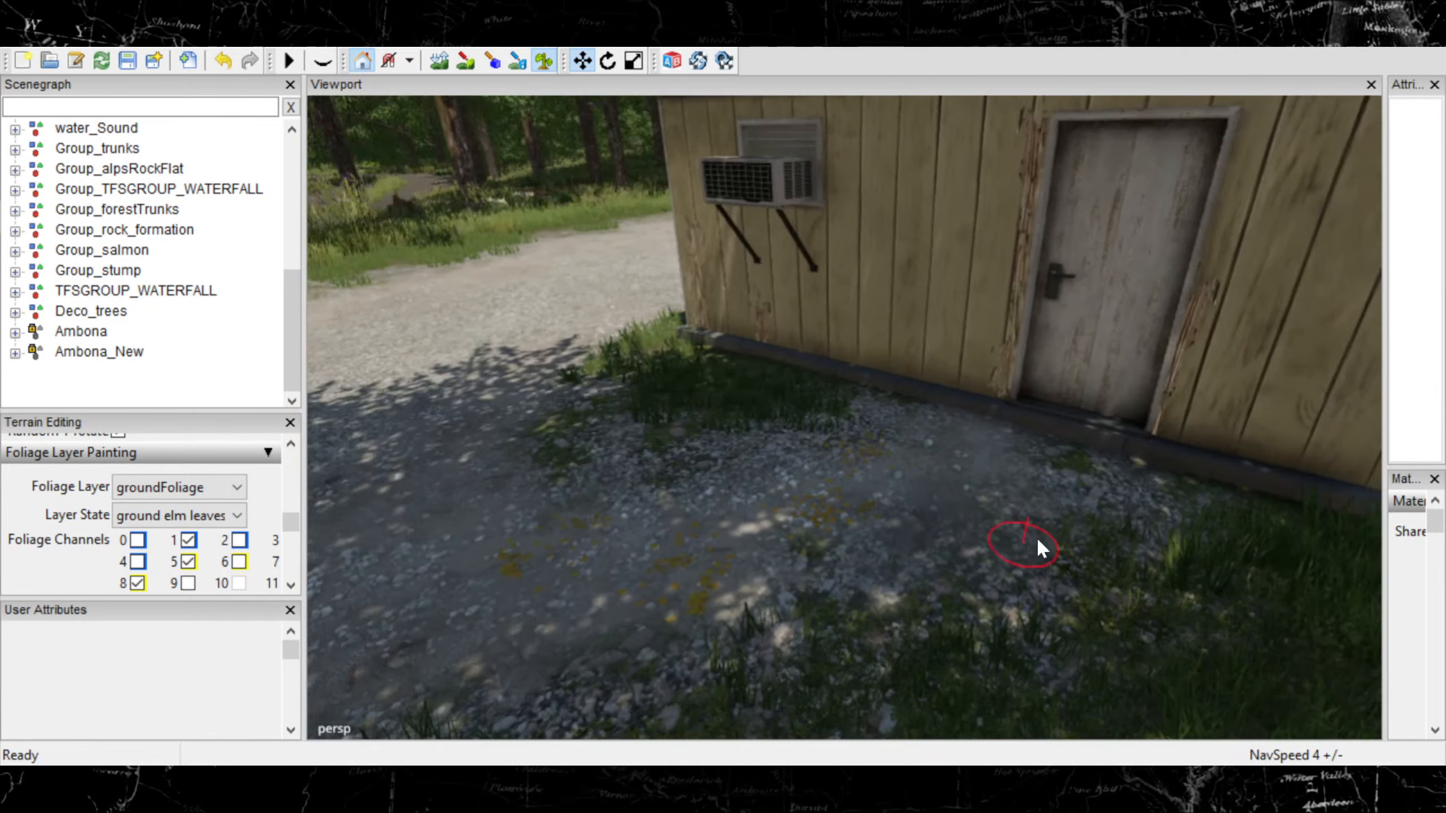
pyautogui.moveTo(971, 577)
pyautogui.keyDown('alt'); pyautogui.mouseDown()
pyautogui.moveTo(913, 595)
pyautogui.moveTo(837, 569)
pyautogui.moveTo(1023, 692)
pyautogui.mouseUp(); pyautogui.keyUp('alt')
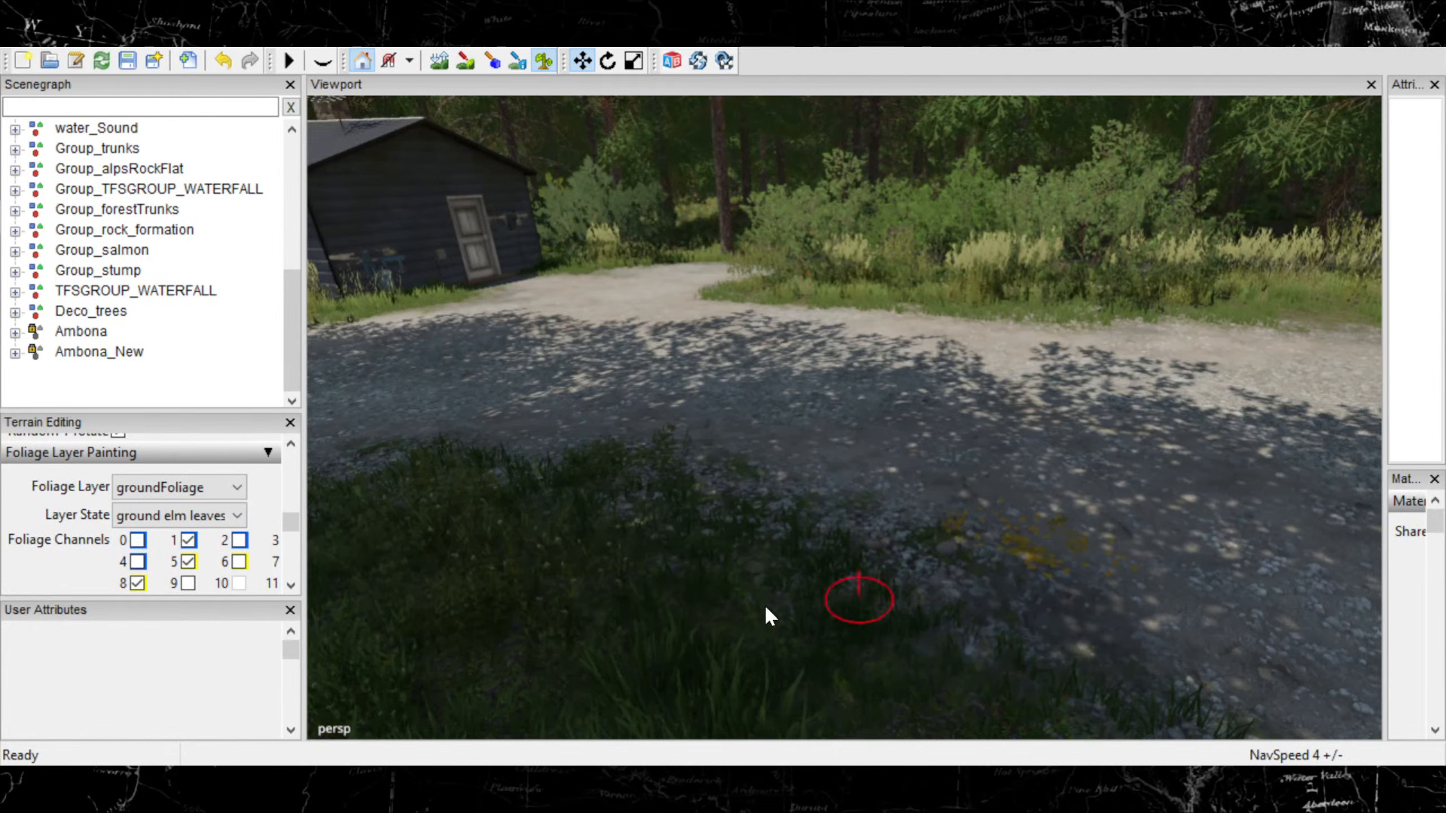
pyautogui.moveTo(764, 606)
pyautogui.keyDown('alt'); pyautogui.mouseDown()
pyautogui.moveTo(510, 662)
pyautogui.moveTo(425, 703)
pyautogui.moveTo(418, 721)
pyautogui.mouseUp(); pyautogui.keyUp('alt')
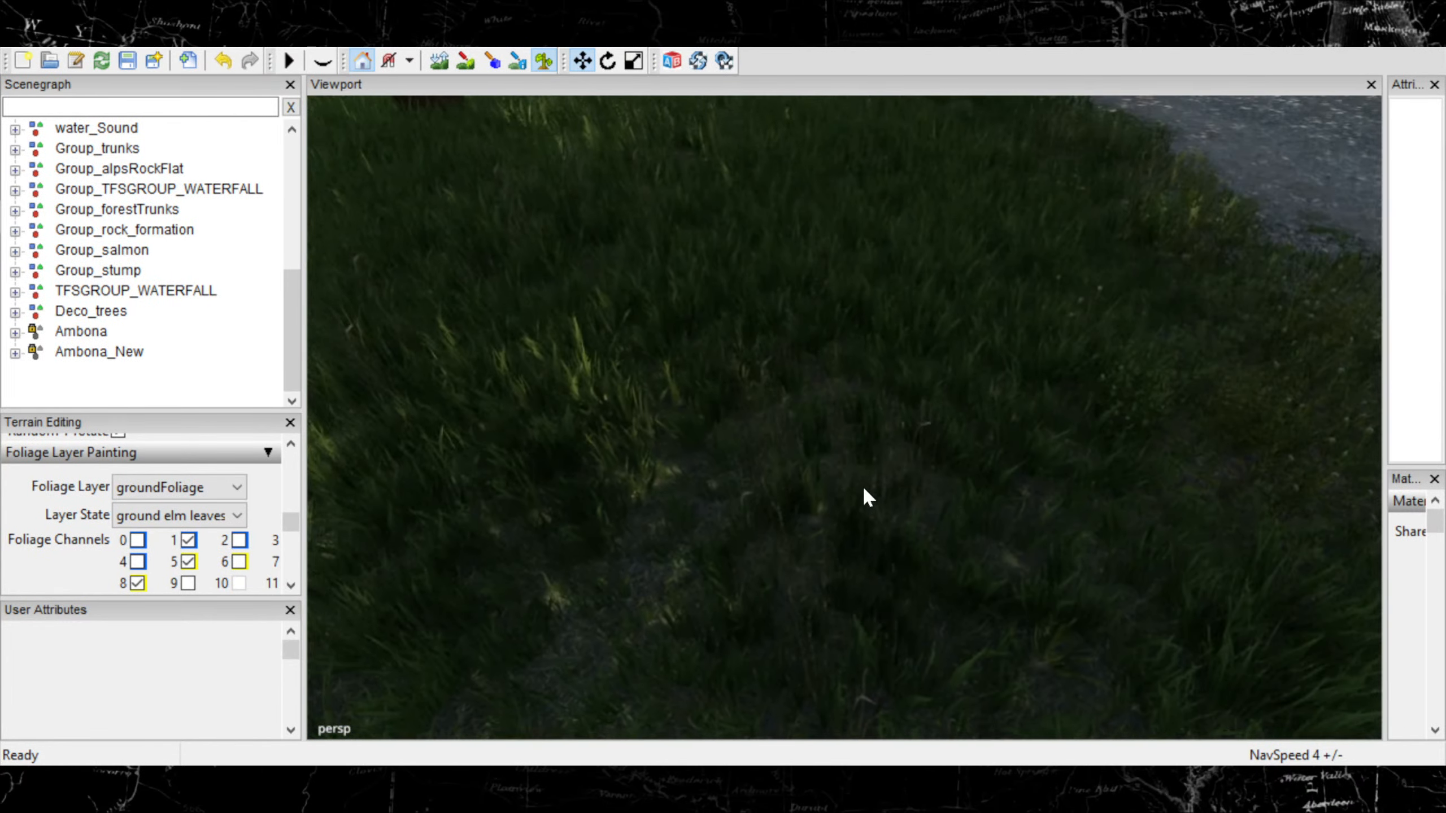
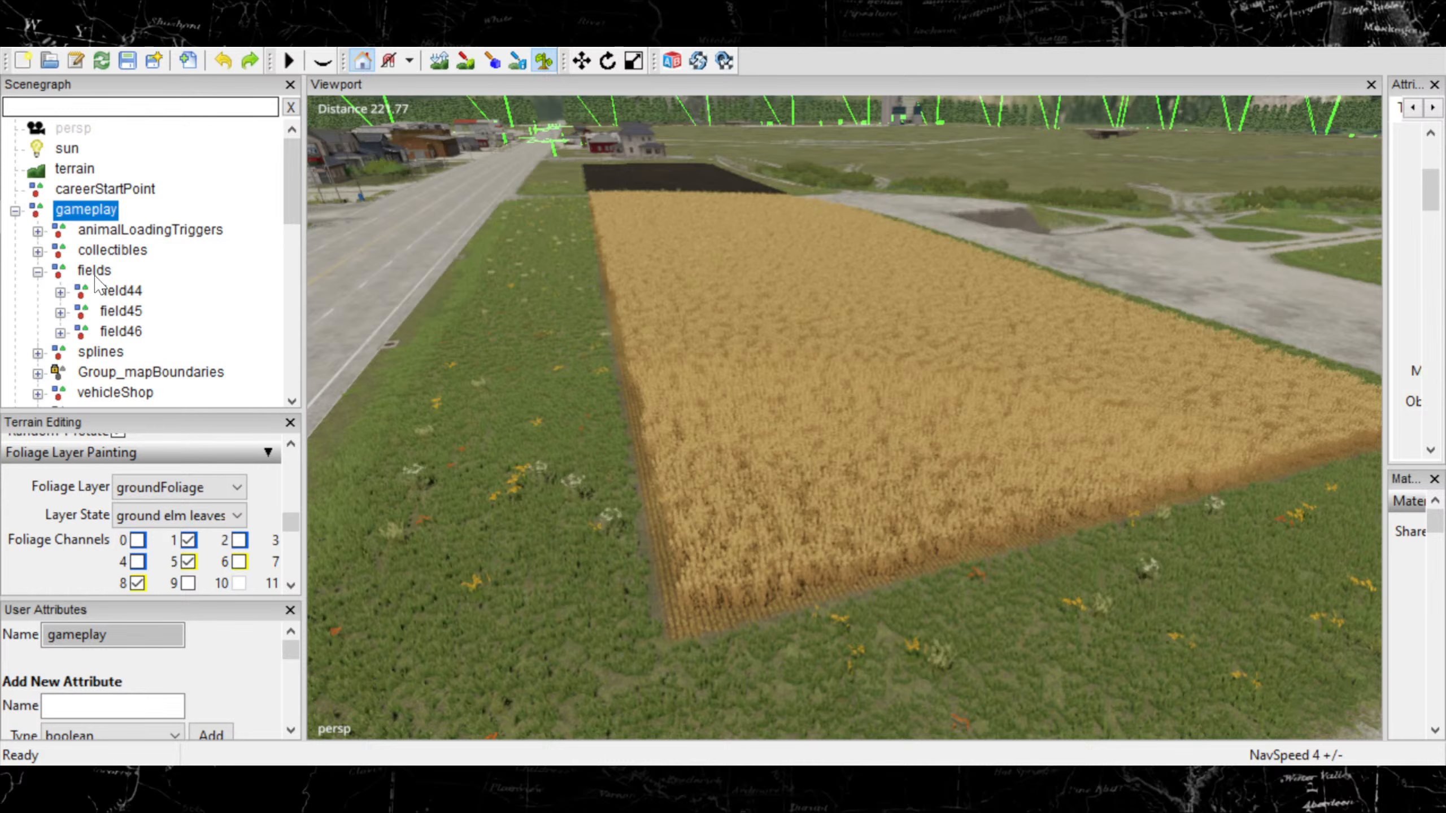
# - Look through the fields group in the scenegraph, selecting field46 and examining its fieldDimensions and fieldMapIndicator children beside the wheat field
pyautogui.click(94, 272)
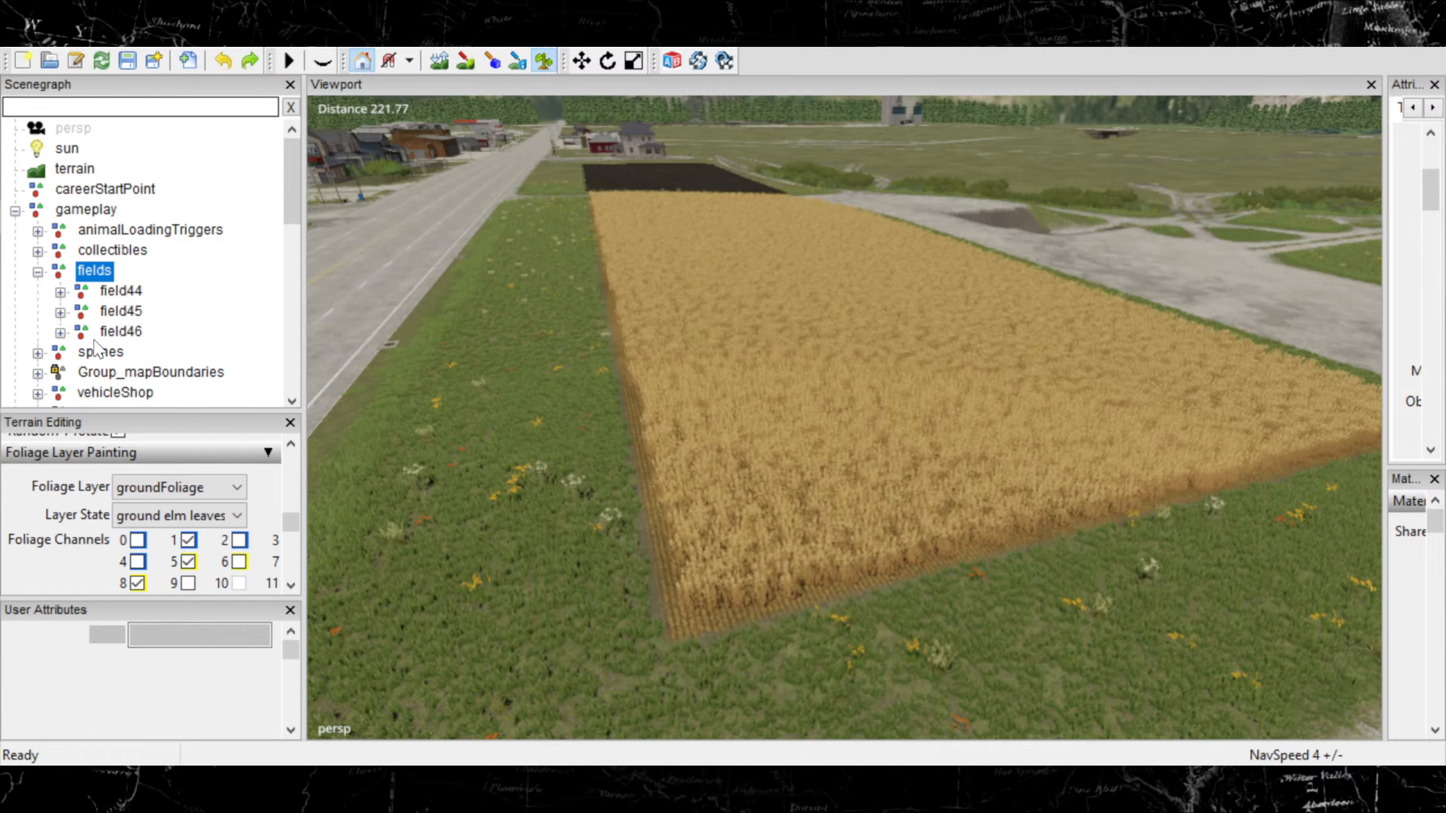
pyautogui.click(122, 332)
pyautogui.keyDown('alt'); pyautogui.moveTo(783, 352); pyautogui.dragTo(655, 393, button='middle'); pyautogui.keyUp('alt')
pyautogui.scroll(2, 654, 393)
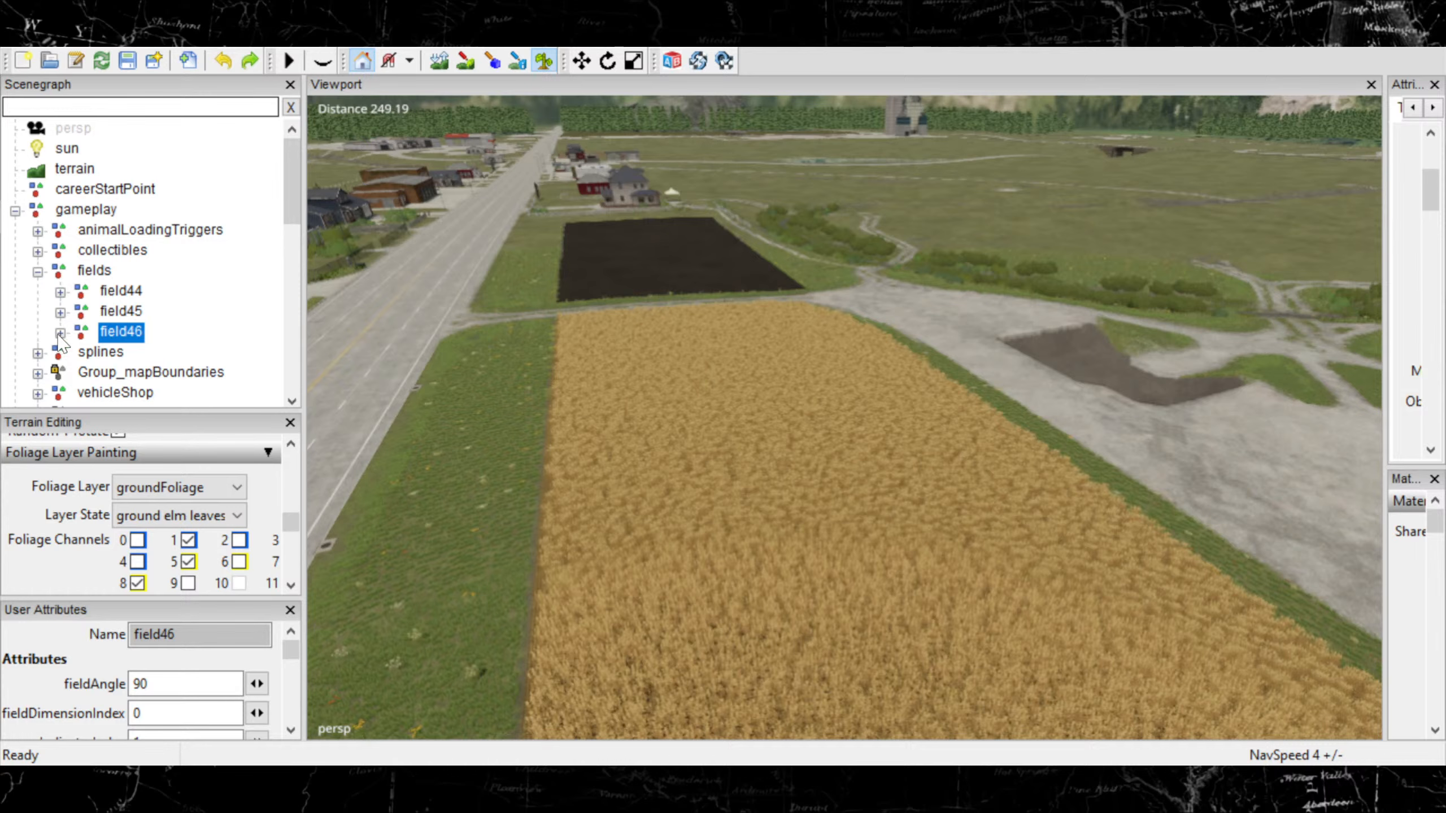
pyautogui.click(60, 333)
pyautogui.click(165, 373)
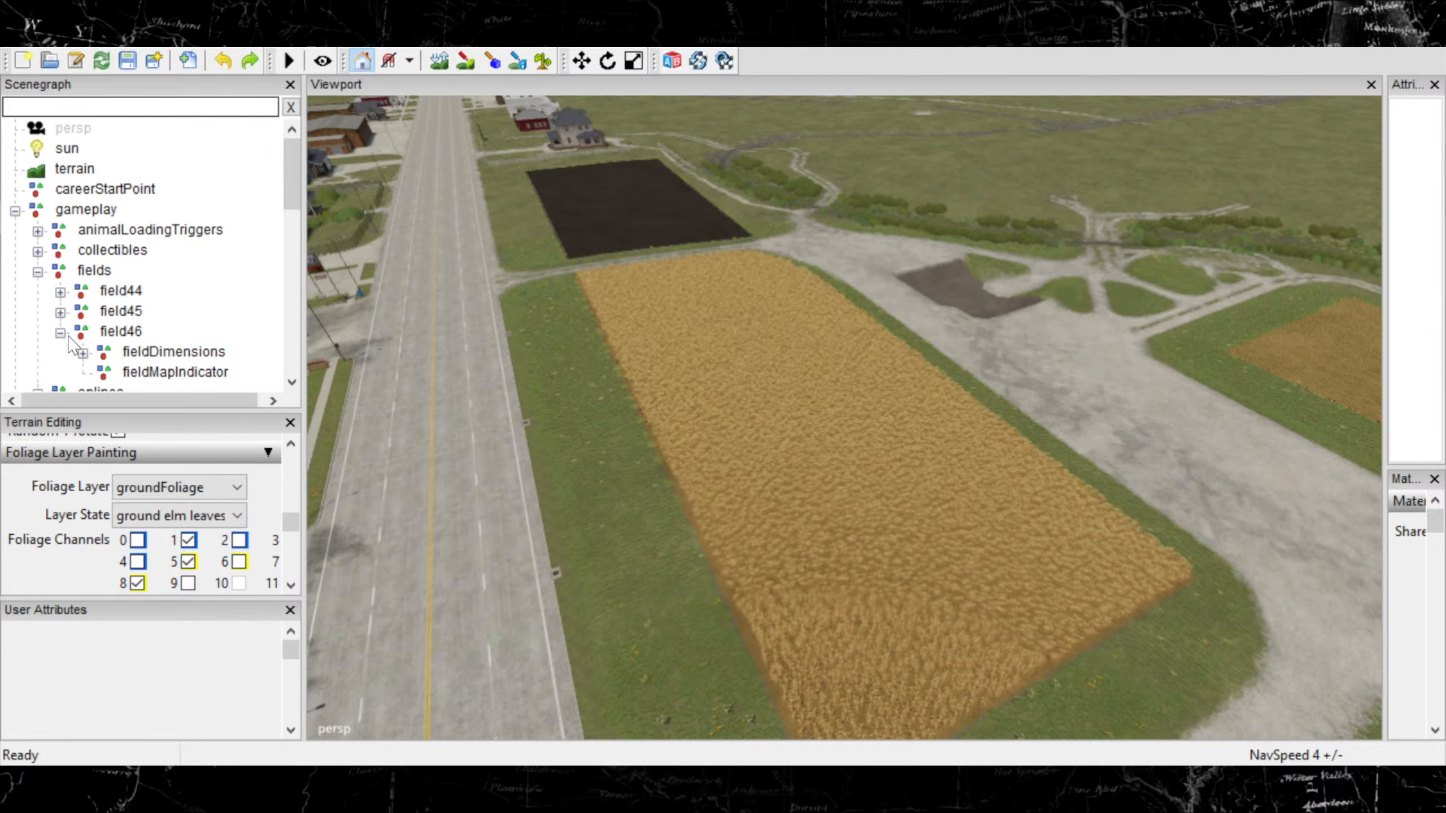
# - Collapse the field46, fields and gameplay groups in the scenegraph and look through the groups further down
pyautogui.click(60, 332)
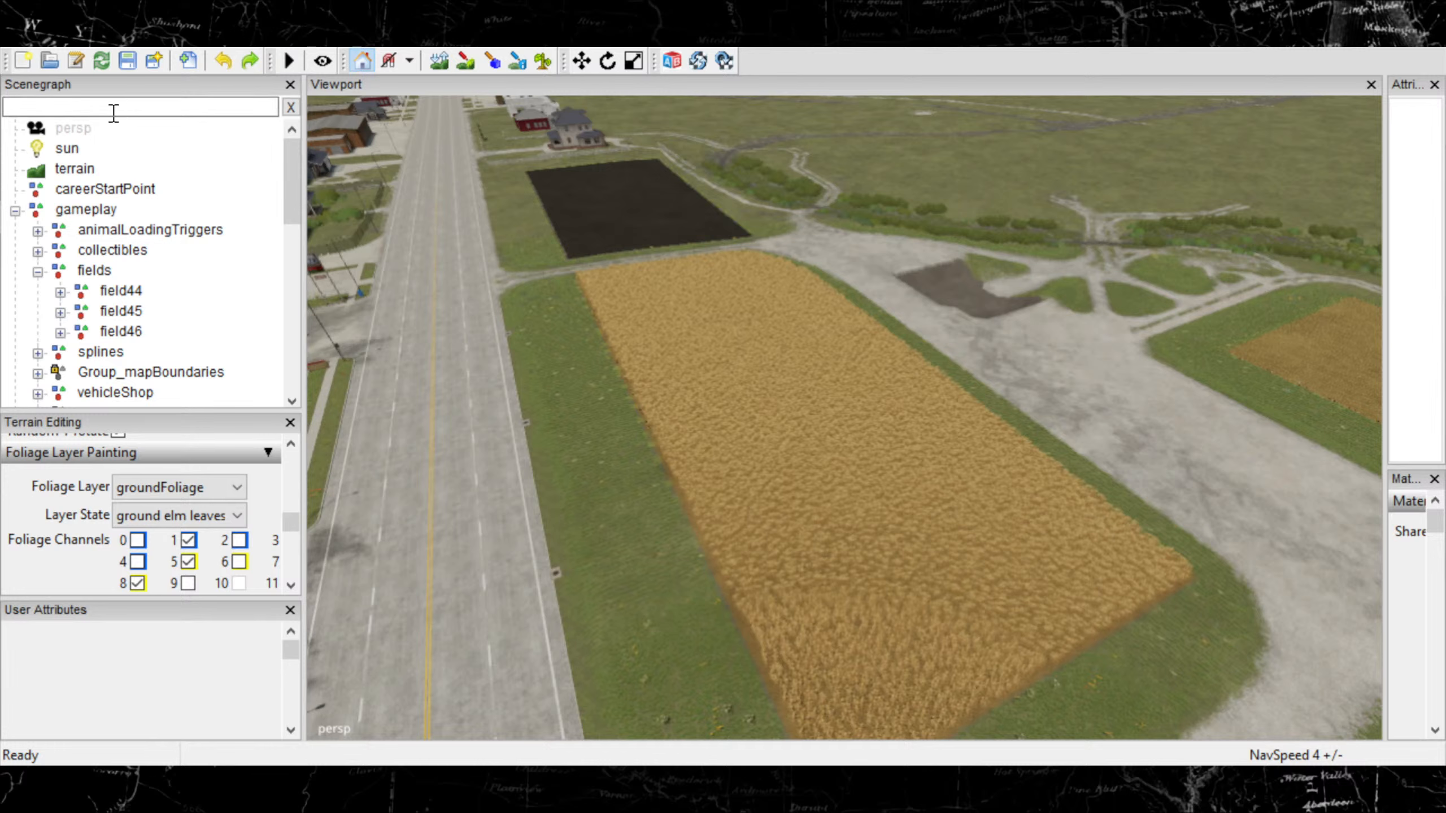
pyautogui.click(38, 273)
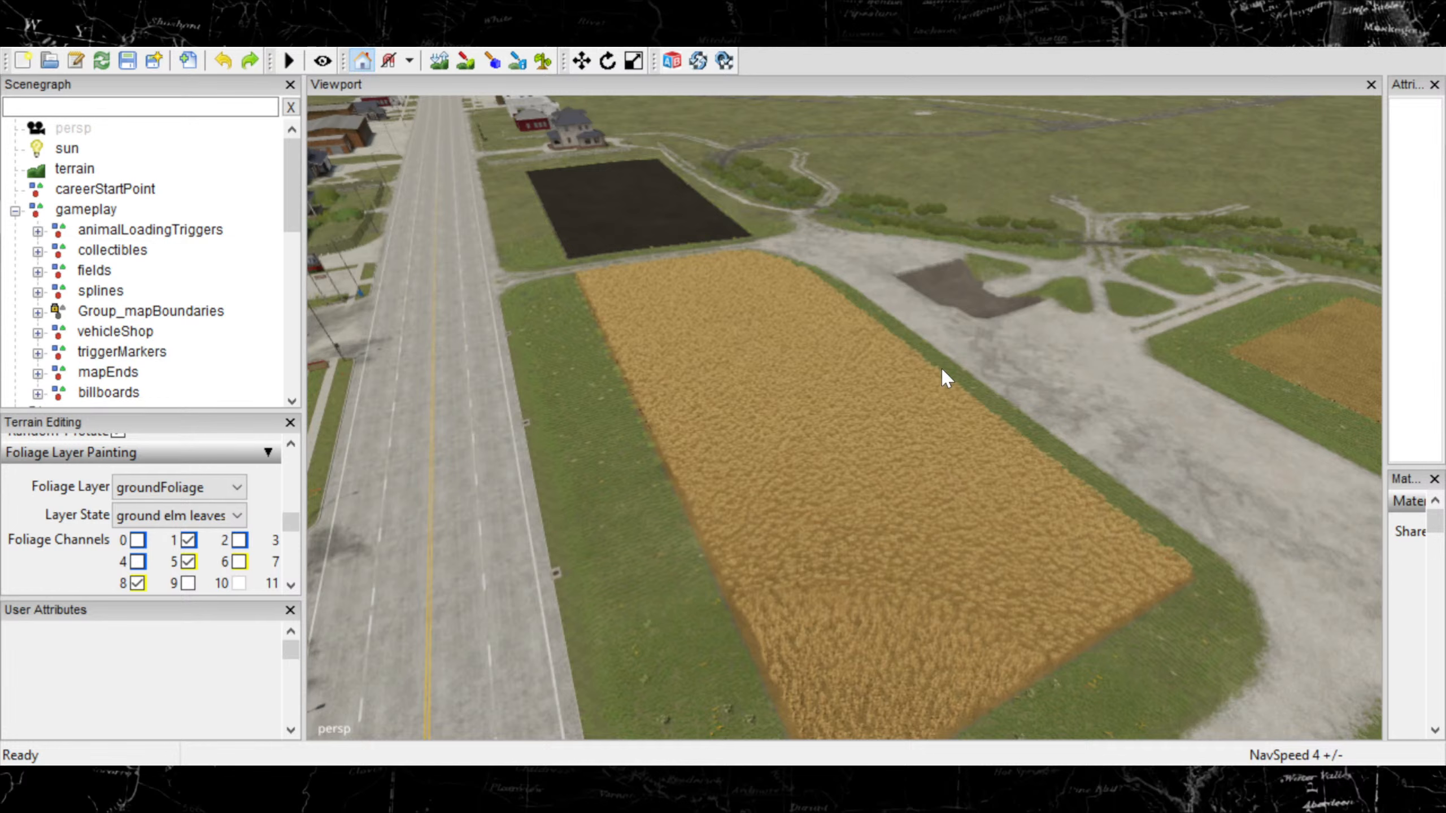
pyautogui.click(15, 212)
pyautogui.scroll(-2, 222, 277)
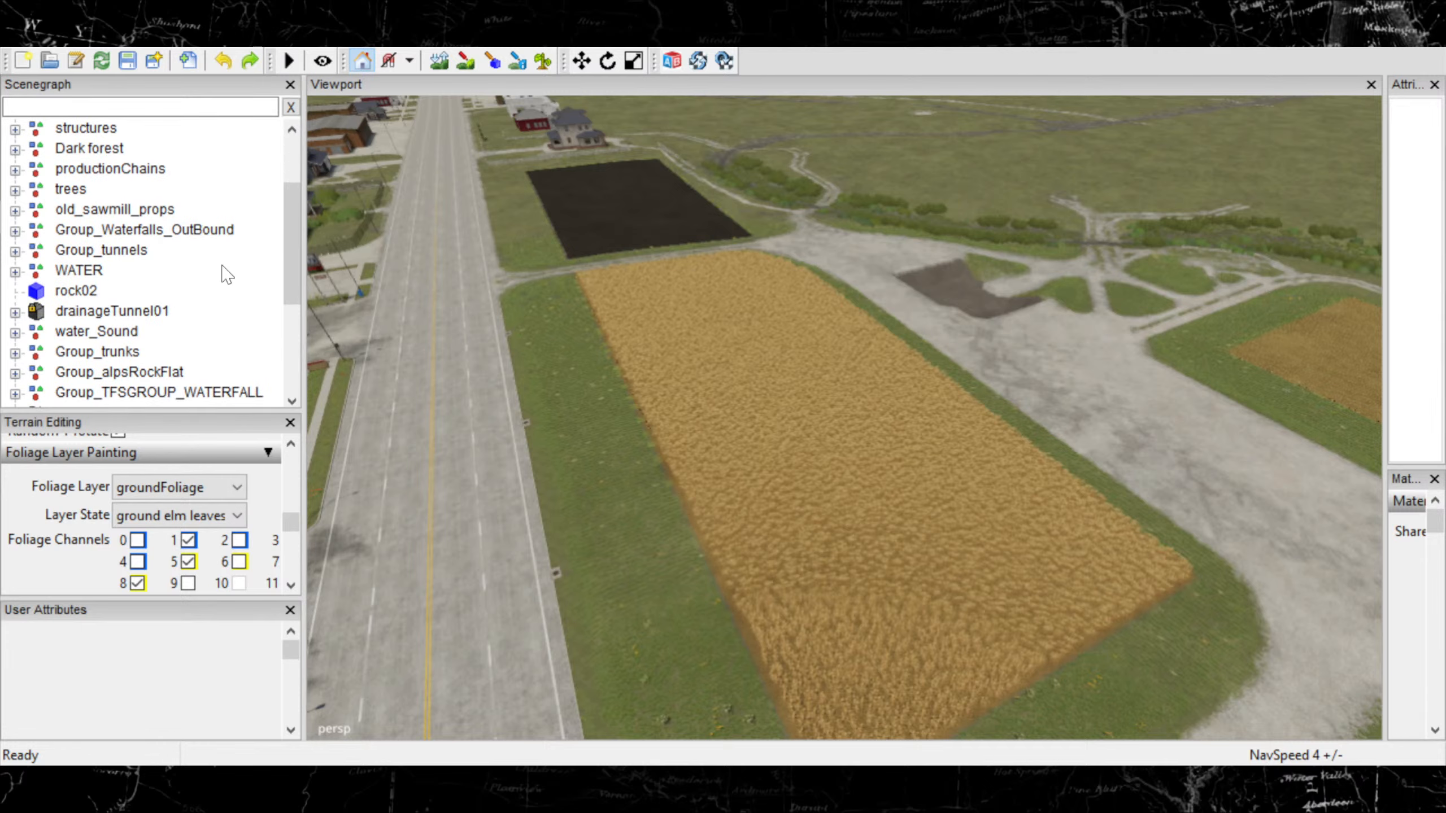
# - Raise the navigation speed to 11 and survey the map up to the hillside track beyond the wooden bridge
pyautogui.keyDown('alt'); pyautogui.moveTo(762, 400); pyautogui.dragTo(1013, 348); pyautogui.keyUp('alt')
pyautogui.keyDown('alt'); pyautogui.moveTo(713, 446); pyautogui.dragTo(1285, 320); pyautogui.keyUp('alt')
pyautogui.scroll(2, 1284, 320)
pyautogui.scroll(3, 820, 400)
pyautogui.keyDown('alt'); pyautogui.moveTo(820, 400); pyautogui.dragTo(790, 384); pyautogui.keyUp('alt')
pyautogui.scroll(2, 788, 387)
pyautogui.scroll(2, 780, 398)
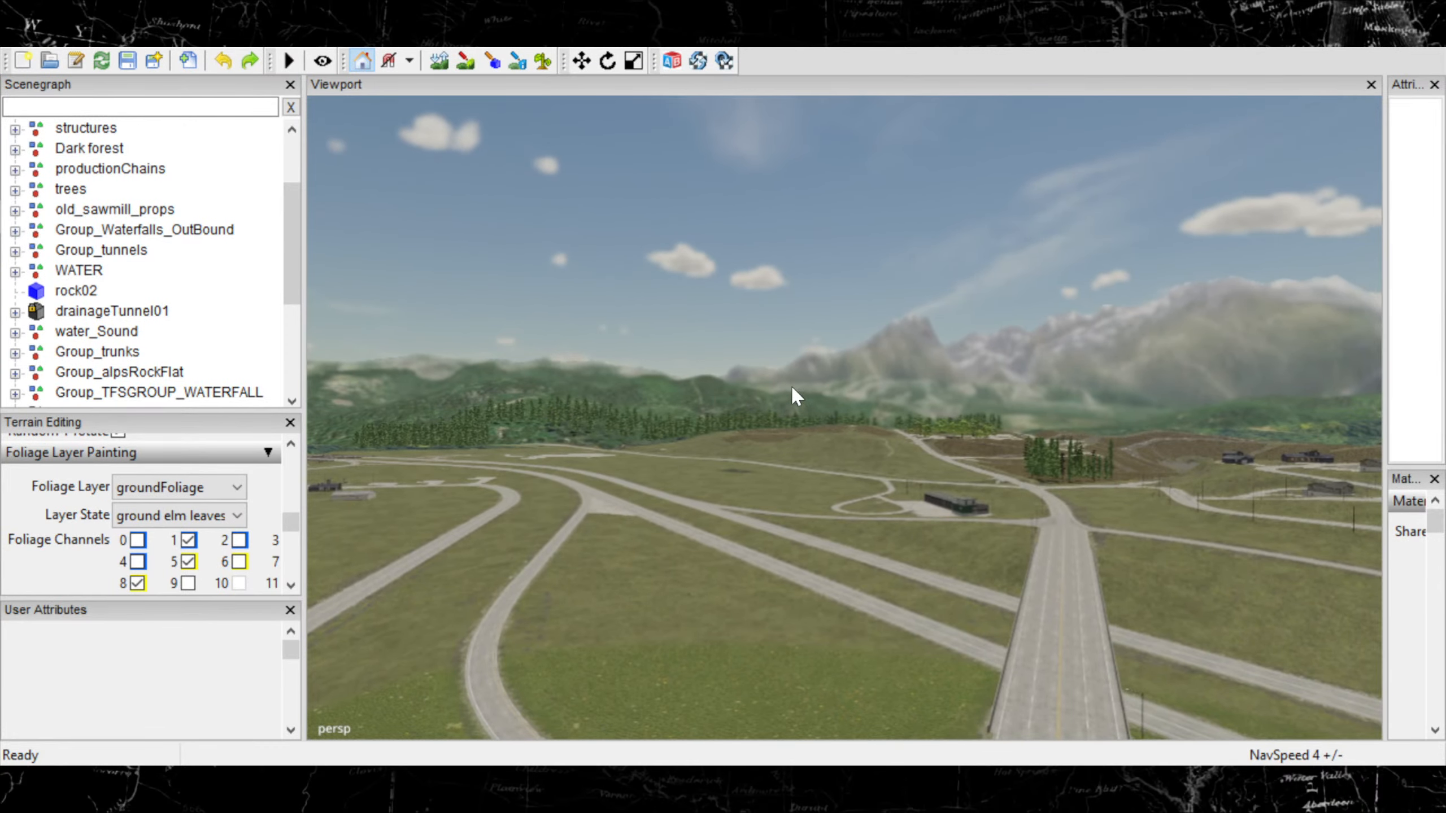
pyautogui.press('+')
pyautogui.press('+')
pyautogui.press('+')
pyautogui.press('+')
pyautogui.press('+')
pyautogui.press('+')
pyautogui.press('+')
pyautogui.press('w')
pyautogui.moveTo(836, 603); pyautogui.dragTo(588, 588, button='right')
pyautogui.press('w')
pyautogui.press('s')
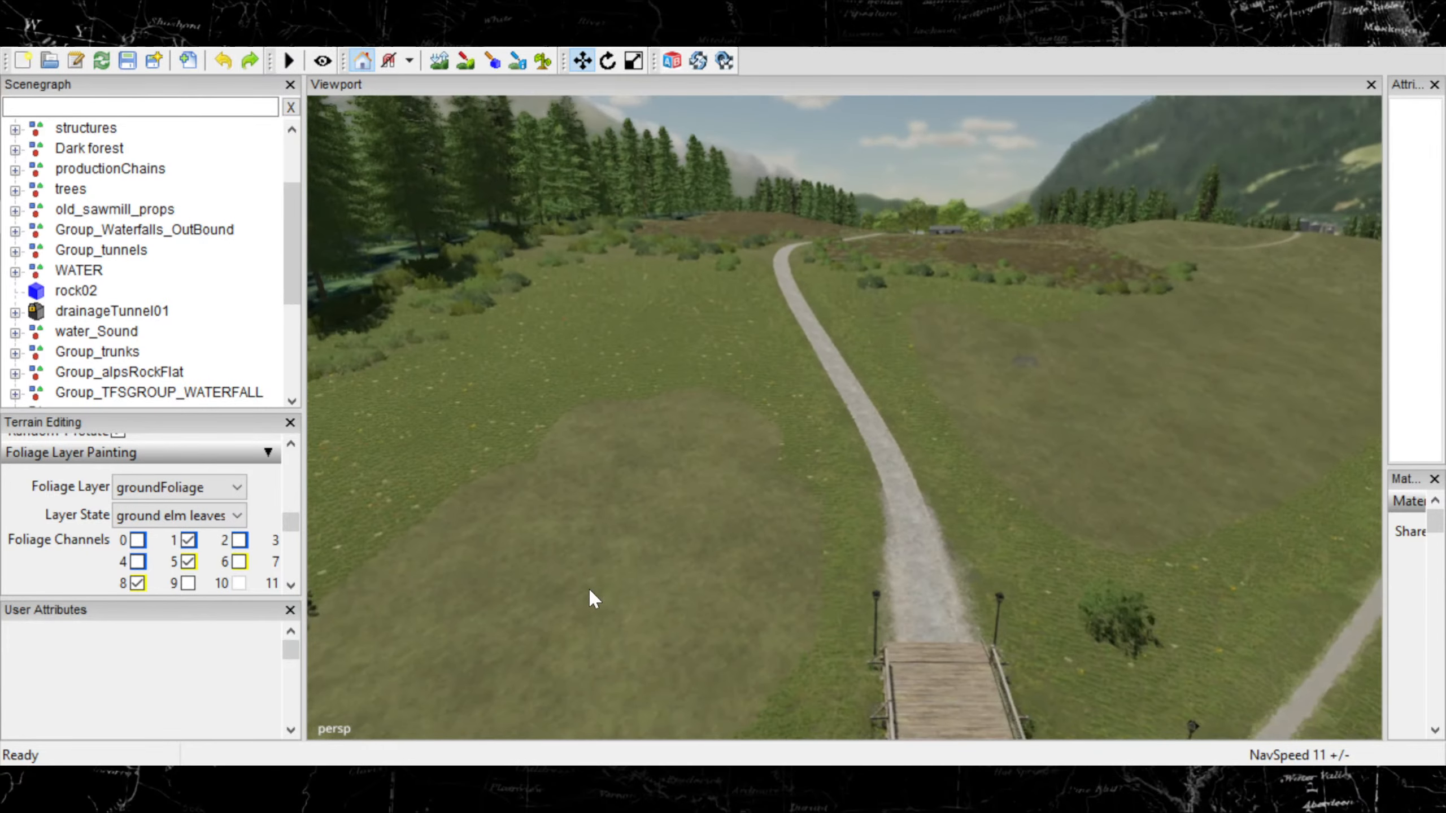
# - Clear foliage from the meadow beside the footpath and stream with the foliage brush on the groundFoliage layer
pyautogui.click(545, 61)
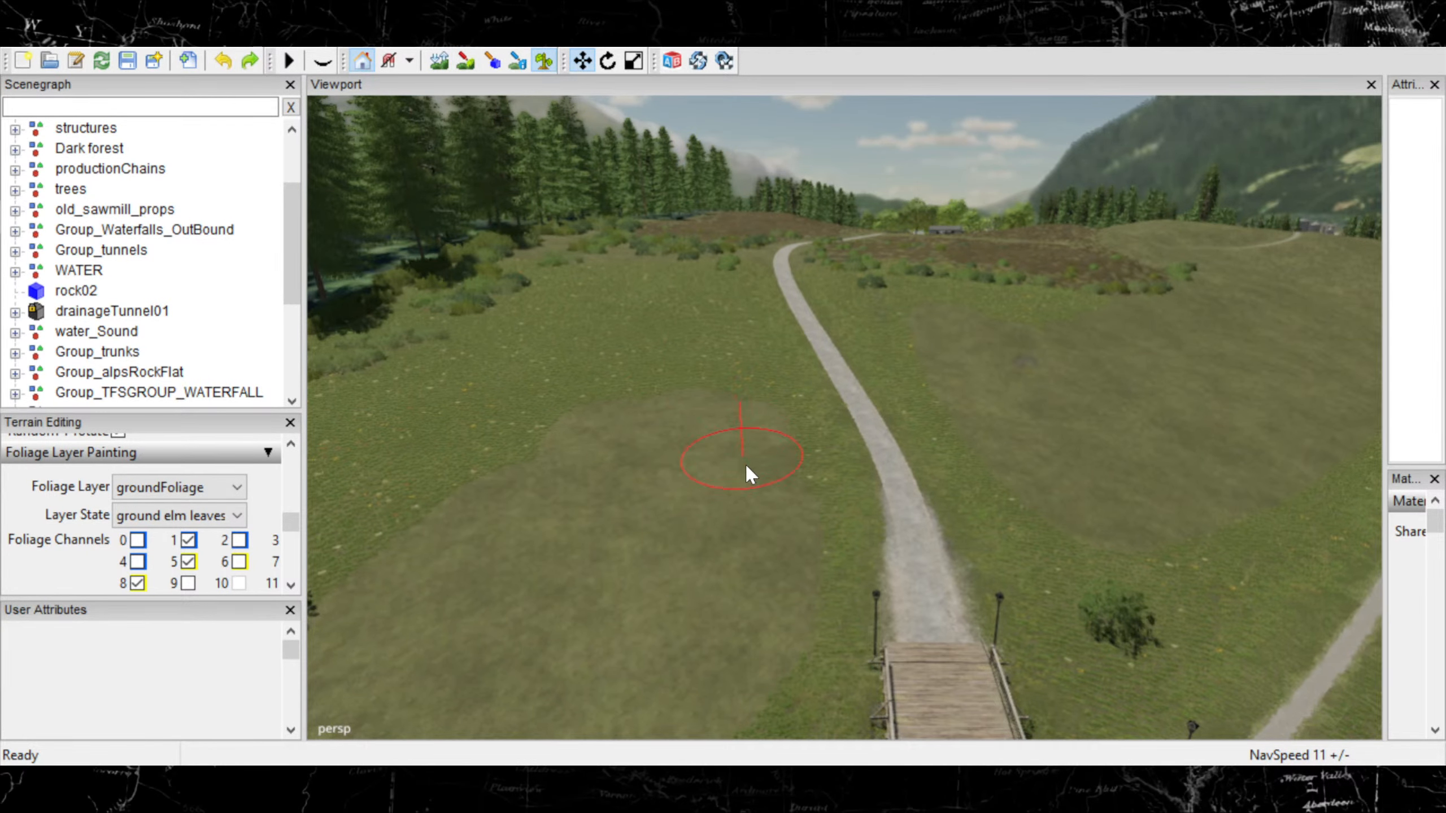
pyautogui.click(753, 500)
pyautogui.press('w')
pyautogui.moveTo(753, 499); pyautogui.dragTo(561, 314, button='right')
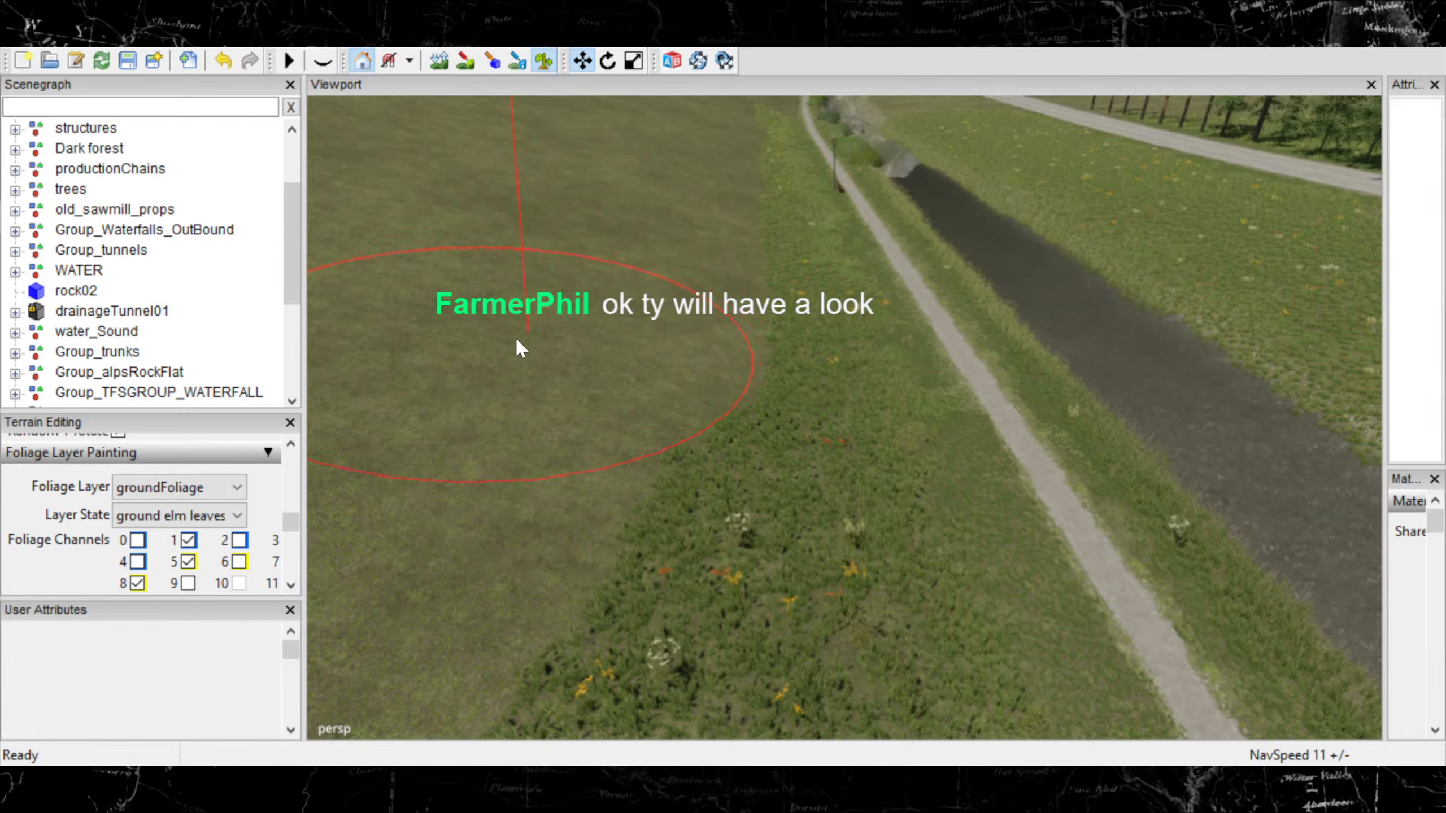
pyautogui.scroll(-5, 549, 266)
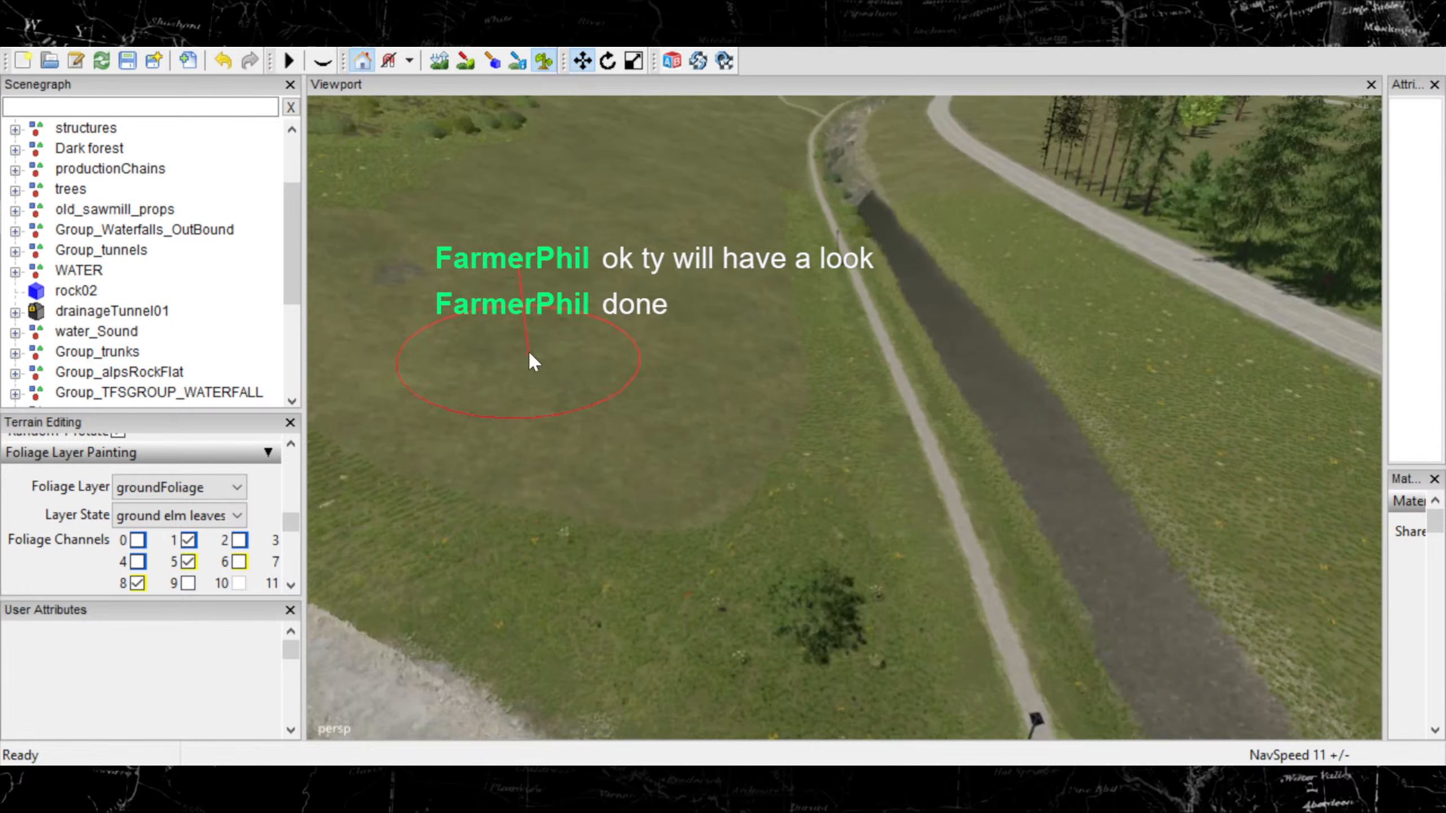
pyautogui.scroll(-2, 516, 266)
pyautogui.scroll(5, 742, 307)
pyautogui.scroll(2, 741, 307)
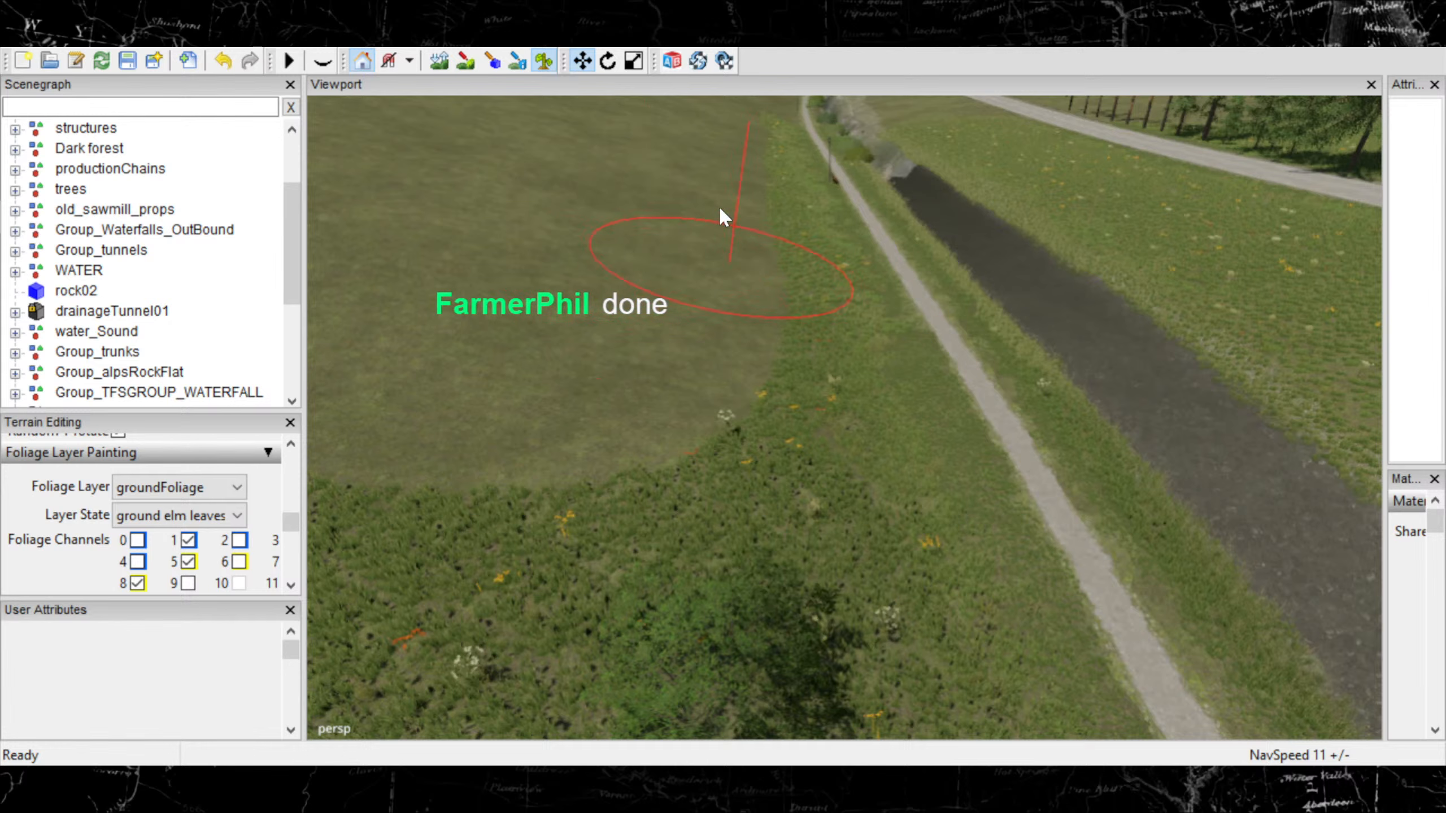
# - Remove the bushes along the edge of the cleared meadow near the wooden bridge with the foliage brush
pyautogui.click(541, 58)
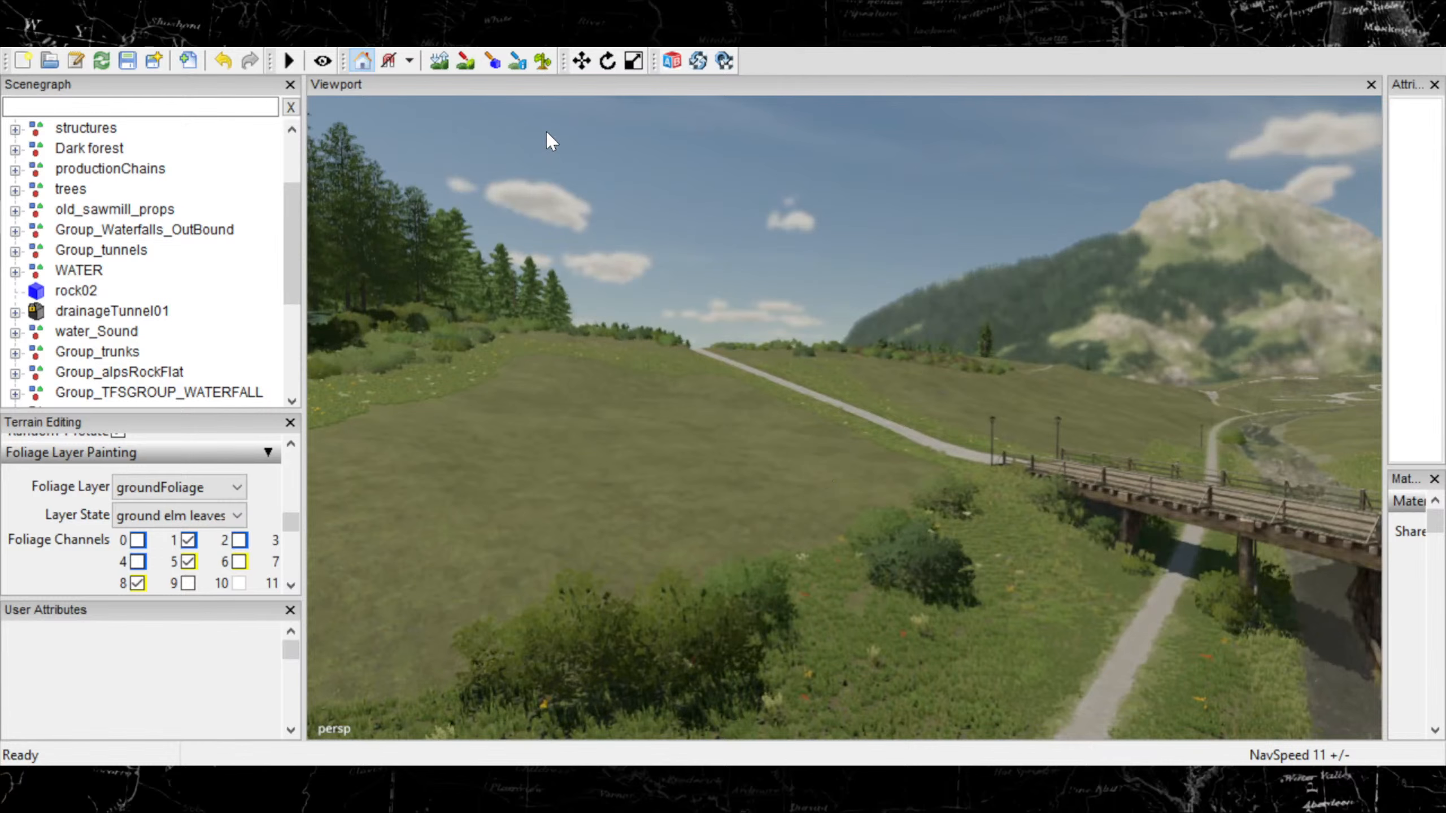
pyautogui.click(544, 61)
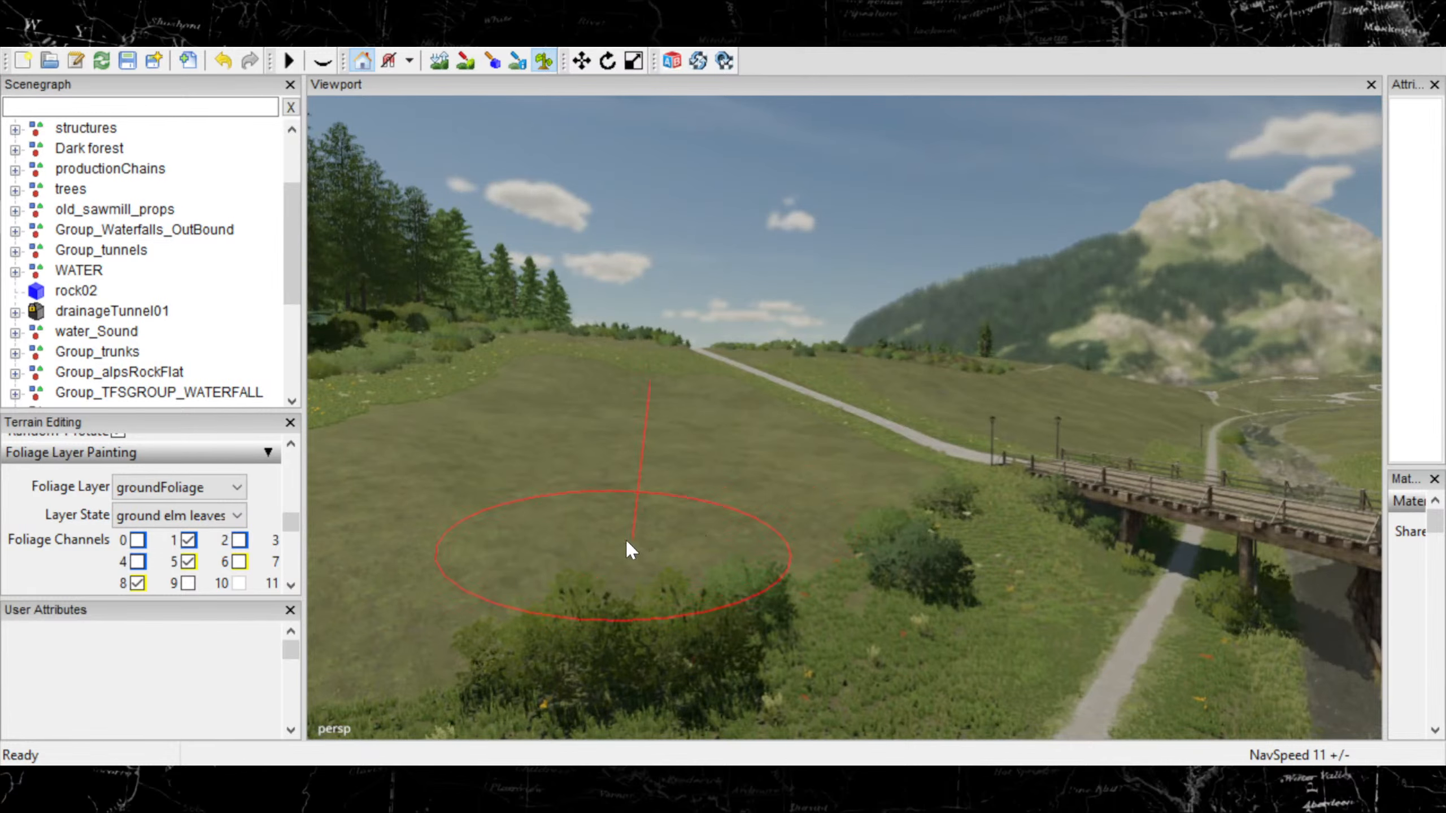
pyautogui.moveTo(627, 543)
pyautogui.mouseDown()
pyautogui.moveTo(522, 580)
pyautogui.moveTo(622, 551)
pyautogui.mouseUp()
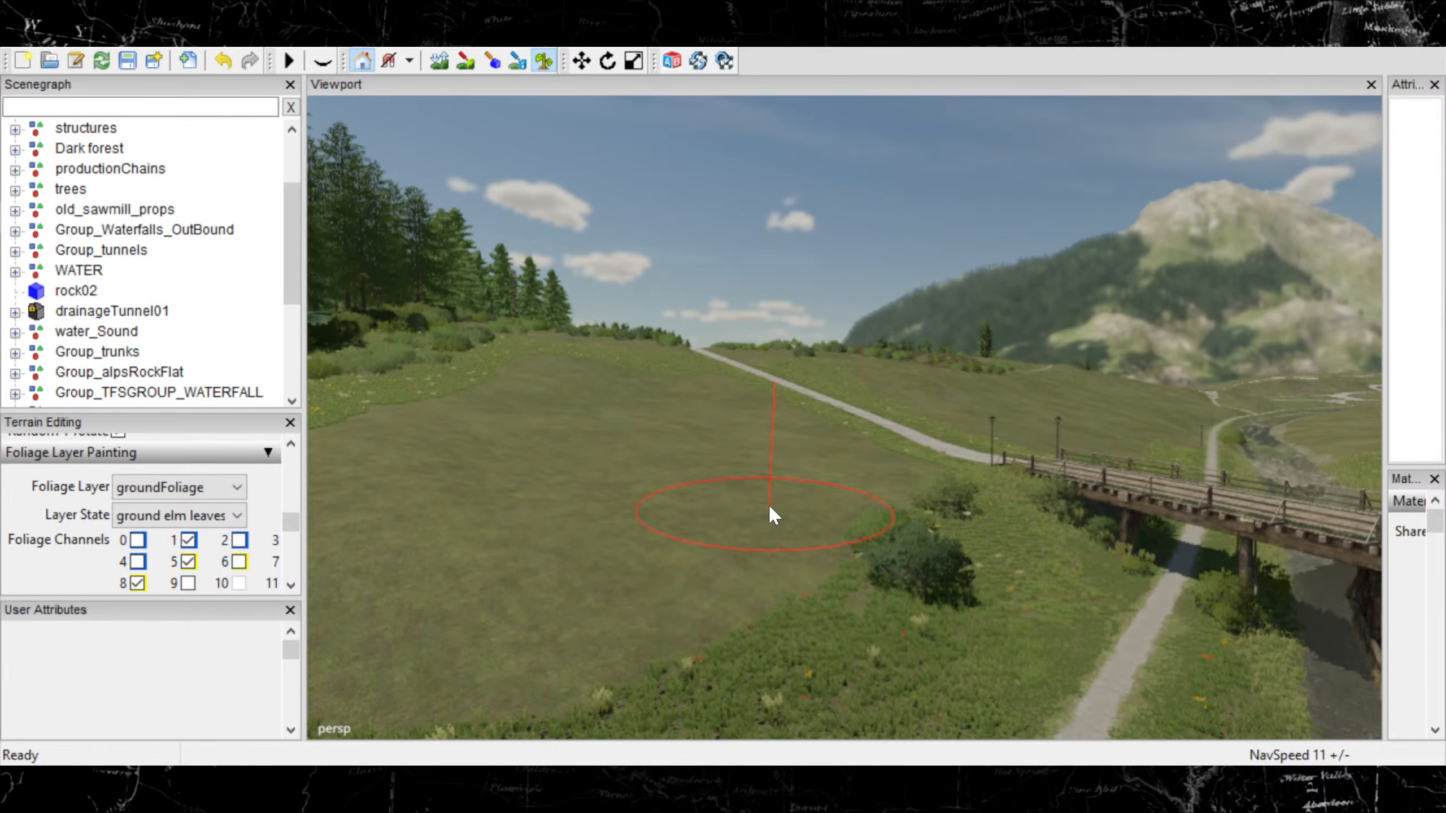
pyautogui.keyDown('alt'); pyautogui.moveTo(565, 507); pyautogui.dragTo(1096, 483, button='right'); pyautogui.keyUp('alt')
pyautogui.keyDown('alt'); pyautogui.moveTo(1096, 484); pyautogui.dragTo(506, 527); pyautogui.keyUp('alt')
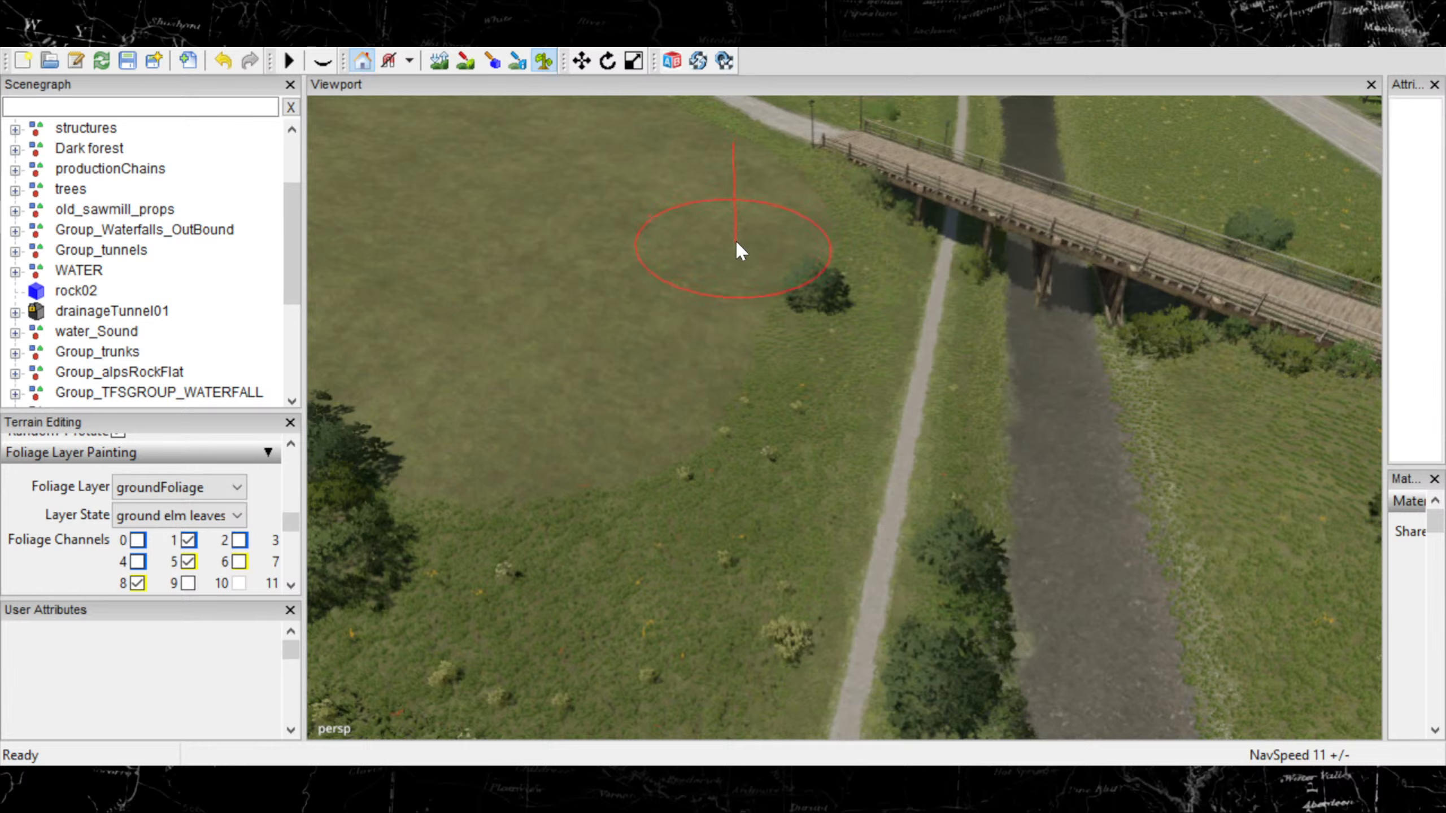
pyautogui.moveTo(735, 242); pyautogui.dragTo(735, 252)
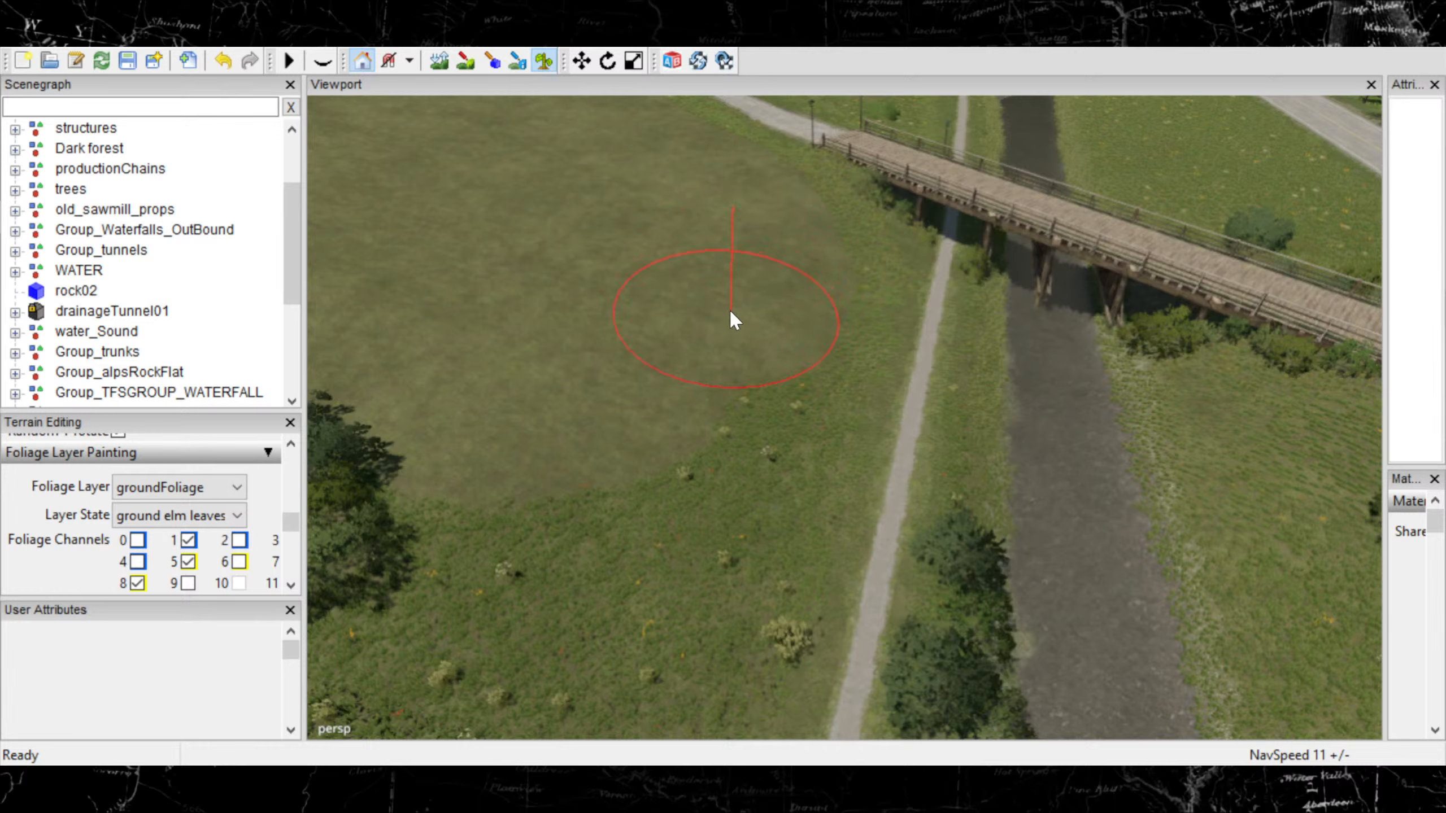
pyautogui.keyDown('alt'); pyautogui.moveTo(720, 326); pyautogui.dragTo(590, 734, button='middle'); pyautogui.keyUp('alt')
pyautogui.keyDown('alt'); pyautogui.moveTo(612, 356); pyautogui.dragTo(1122, 186, button='right'); pyautogui.keyUp('alt')
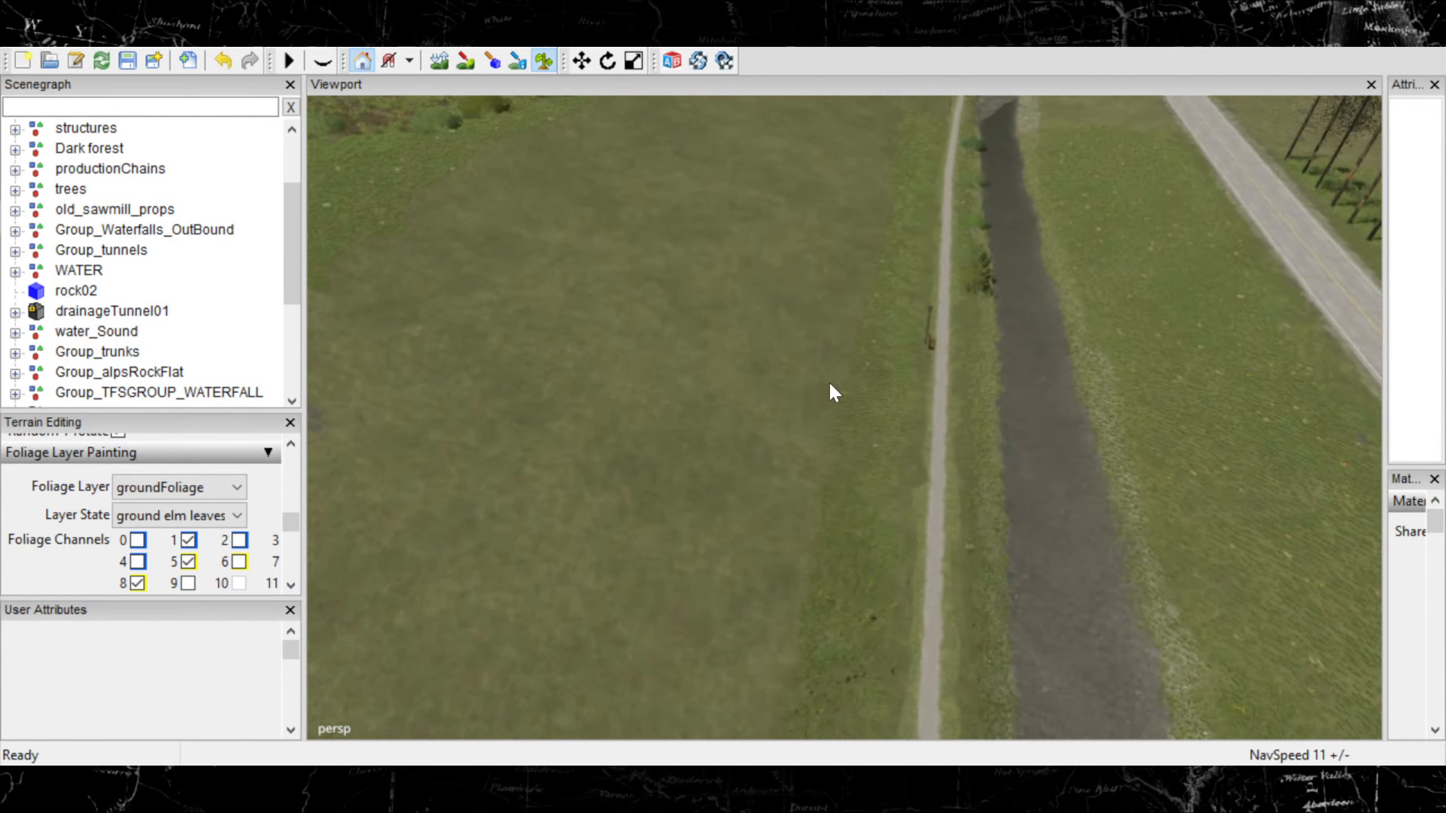
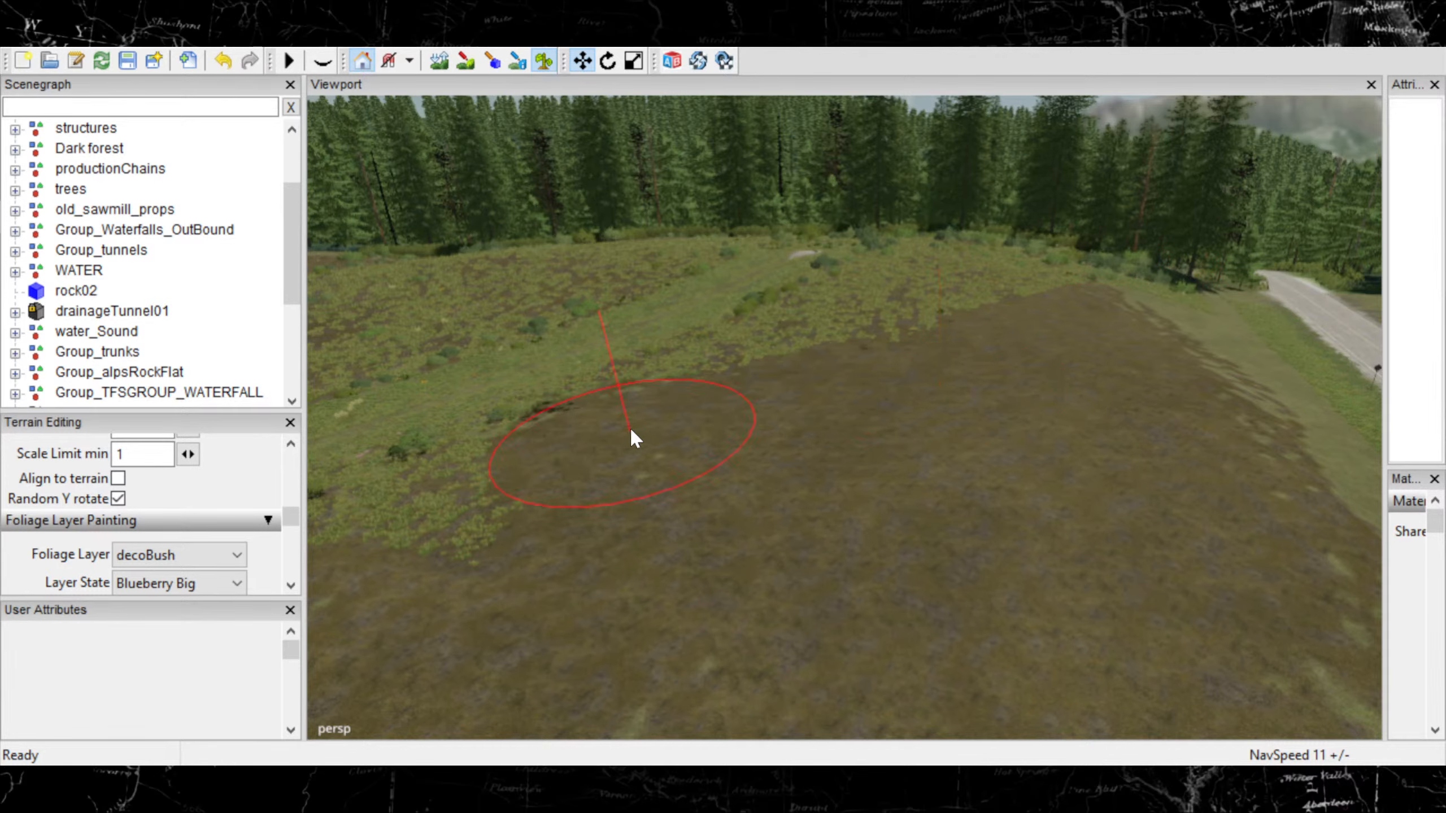
# - Clear the decoBush Blueberry Big plants from the brown hillside up to the bushes along the forest edge
pyautogui.moveTo(712, 387)
pyautogui.keyDown('alt'); pyautogui.mouseDown()
pyautogui.moveTo(932, 349)
pyautogui.moveTo(794, 404)
pyautogui.moveTo(769, 468)
pyautogui.moveTo(781, 519)
pyautogui.moveTo(831, 378)
pyautogui.moveTo(585, 345)
pyautogui.moveTo(543, 437)
pyautogui.moveTo(440, 464)
pyautogui.mouseUp(); pyautogui.keyUp('alt')
pyautogui.keyDown('alt'); pyautogui.moveTo(440, 464); pyautogui.dragTo(1030, 282, button='right'); pyautogui.keyUp('alt')
pyautogui.moveTo(1030, 283)
pyautogui.keyDown('alt'); pyautogui.mouseDown(button='middle')
pyautogui.moveTo(908, 428)
pyautogui.moveTo(912, 488)
pyautogui.moveTo(953, 571)
pyautogui.mouseUp(button='middle'); pyautogui.keyUp('alt')
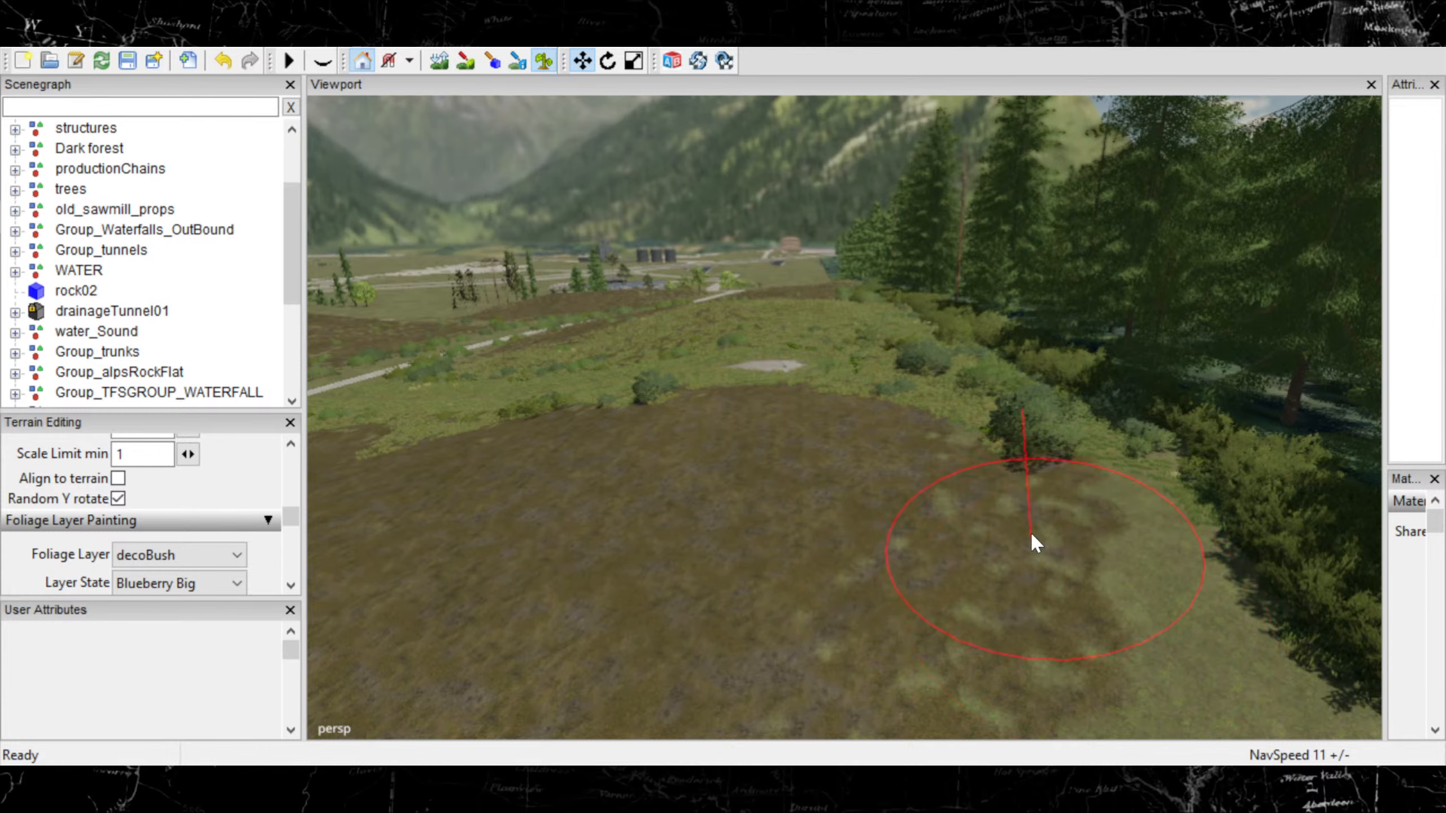
pyautogui.moveTo(1014, 470)
pyautogui.mouseDown()
pyautogui.moveTo(868, 376)
pyautogui.moveTo(765, 373)
pyautogui.moveTo(656, 406)
pyautogui.mouseUp()
pyautogui.keyDown('alt'); pyautogui.moveTo(657, 405); pyautogui.dragTo(813, 667, button='middle'); pyautogui.keyUp('alt')
pyautogui.moveTo(813, 667)
pyautogui.keyDown('alt'); pyautogui.mouseDown(button='right')
pyautogui.moveTo(1078, 487)
pyautogui.moveTo(1398, 416)
pyautogui.moveTo(843, 433)
pyautogui.mouseUp(button='right'); pyautogui.keyUp('alt')
pyautogui.moveTo(843, 433)
pyautogui.keyDown('alt'); pyautogui.mouseDown()
pyautogui.moveTo(683, 569)
pyautogui.moveTo(686, 493)
pyautogui.moveTo(1111, 455)
pyautogui.mouseUp(); pyautogui.keyUp('alt')
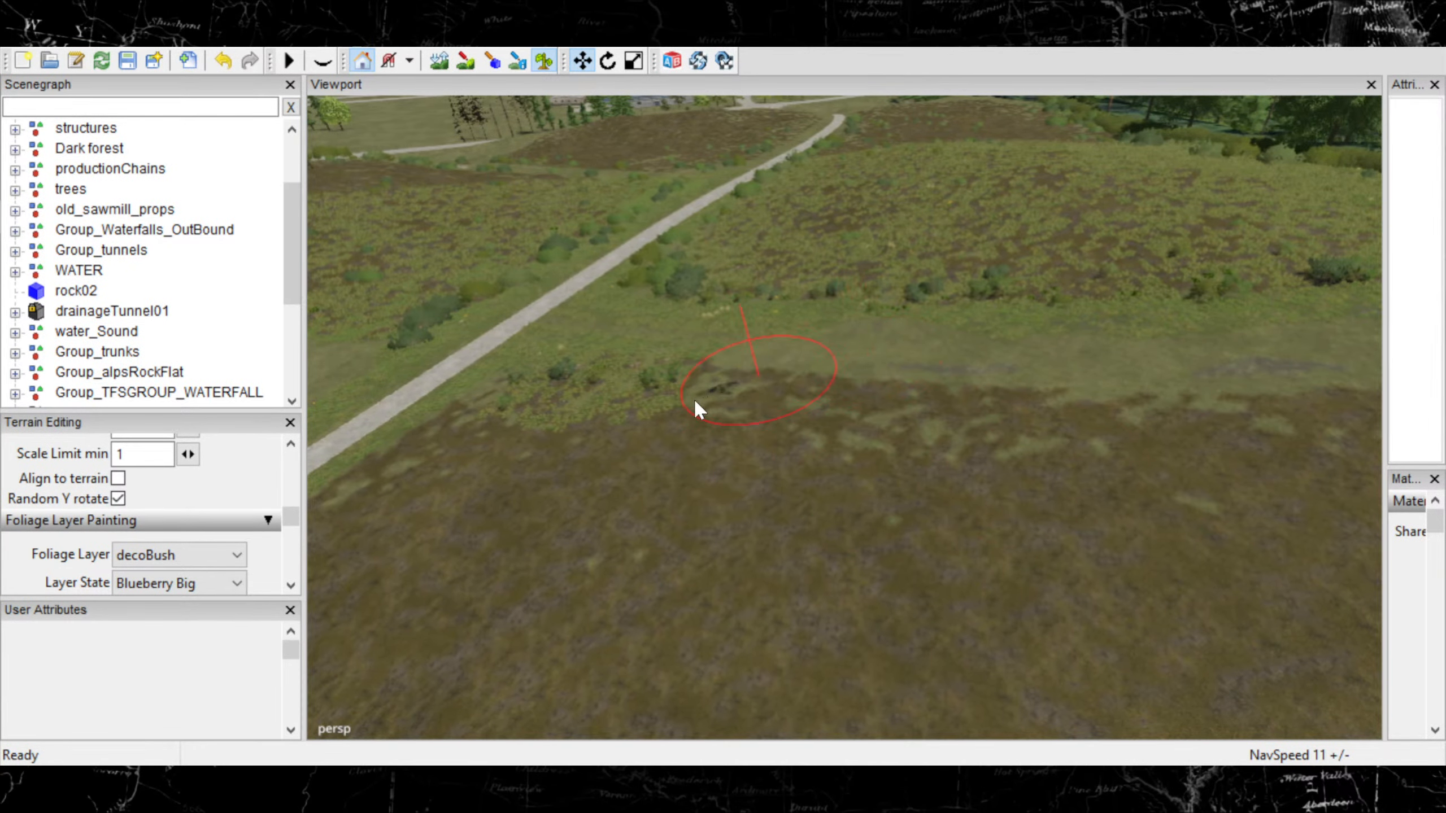
# - Erase the blueberry bushes from the slope directly beside the gravel track
pyautogui.keyDown('alt'); pyautogui.moveTo(597, 418); pyautogui.dragTo(683, 433); pyautogui.keyUp('alt')
pyautogui.moveTo(683, 433)
pyautogui.mouseDown()
pyautogui.moveTo(1080, 555)
pyautogui.moveTo(1116, 504)
pyautogui.moveTo(981, 510)
pyautogui.moveTo(781, 394)
pyautogui.mouseUp()
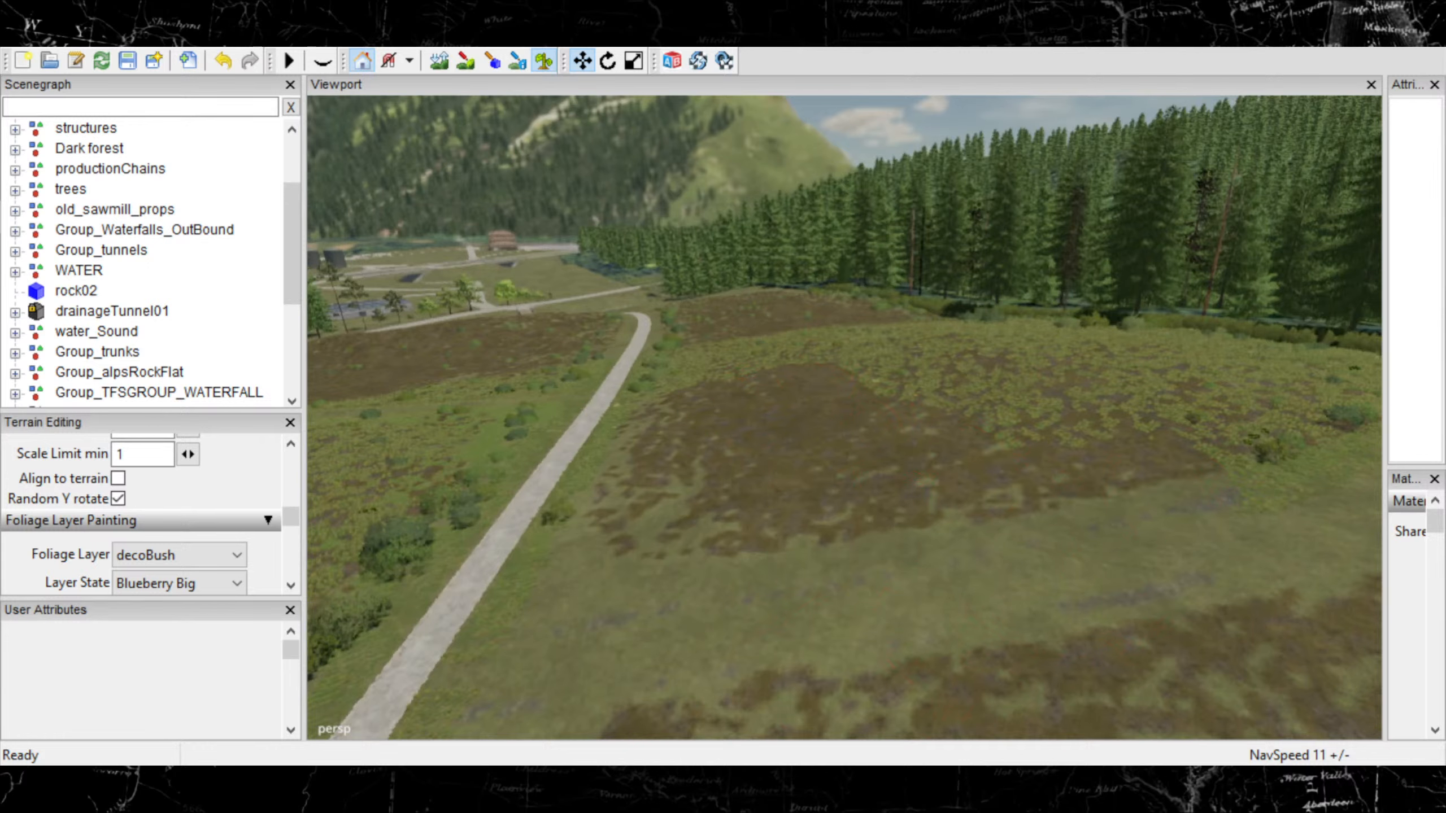
pyautogui.moveTo(1022, 507)
pyautogui.mouseDown()
pyautogui.moveTo(971, 444)
pyautogui.moveTo(858, 390)
pyautogui.moveTo(777, 396)
pyautogui.moveTo(740, 361)
pyautogui.moveTo(743, 393)
pyautogui.mouseUp()
pyautogui.keyDown('alt'); pyautogui.moveTo(1119, 497); pyautogui.dragTo(269, 544, button='middle'); pyautogui.keyUp('alt')
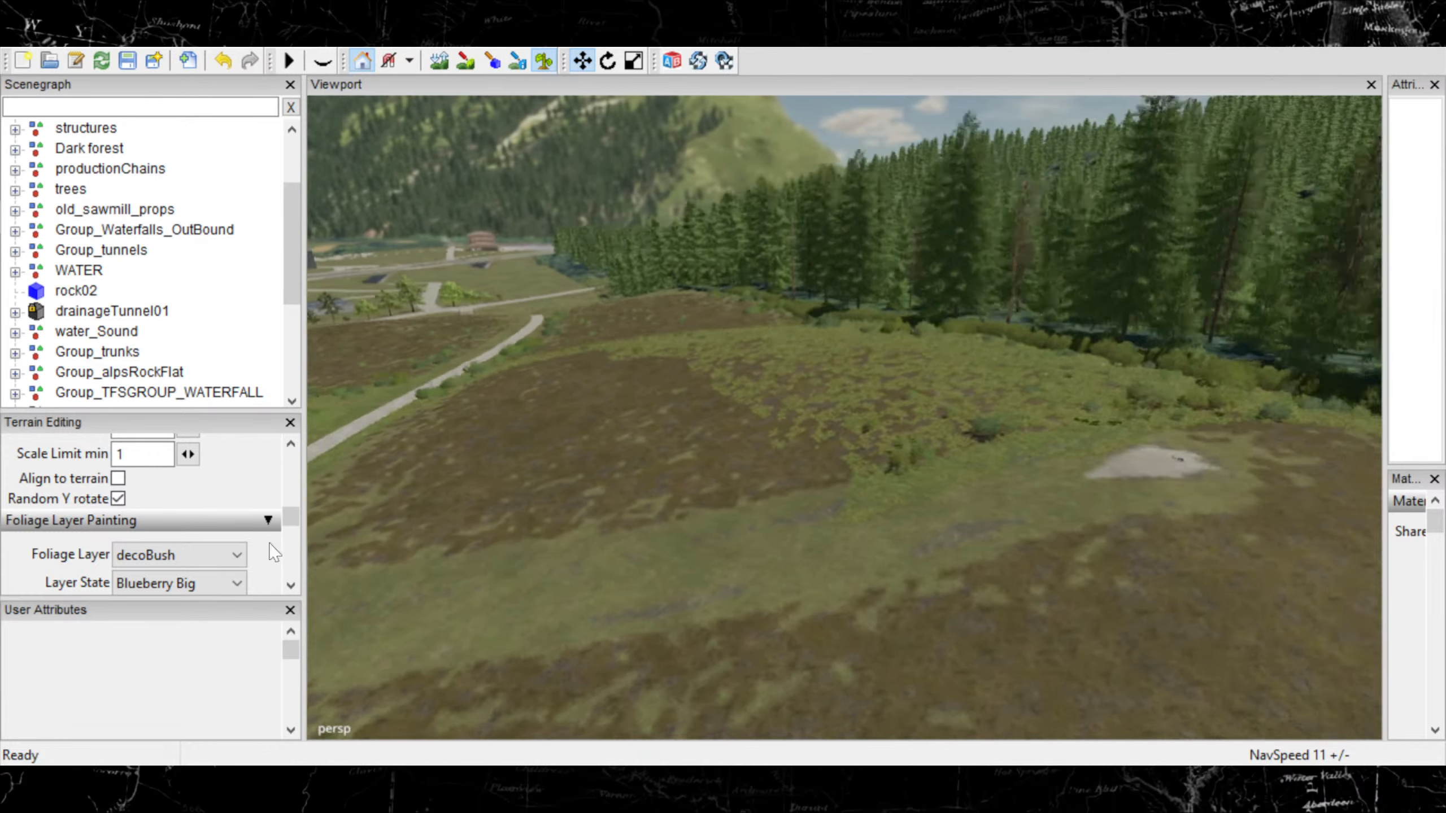
# - Erase the strip of blueberry bushes left between the two bare patches on the hillside
pyautogui.keyDown('alt'); pyautogui.moveTo(711, 398); pyautogui.dragTo(936, 397); pyautogui.keyUp('alt')
pyautogui.scroll(5, 936, 397)
pyautogui.keyDown('alt'); pyautogui.moveTo(936, 397); pyautogui.dragTo(707, 515, button='middle'); pyautogui.keyUp('alt')
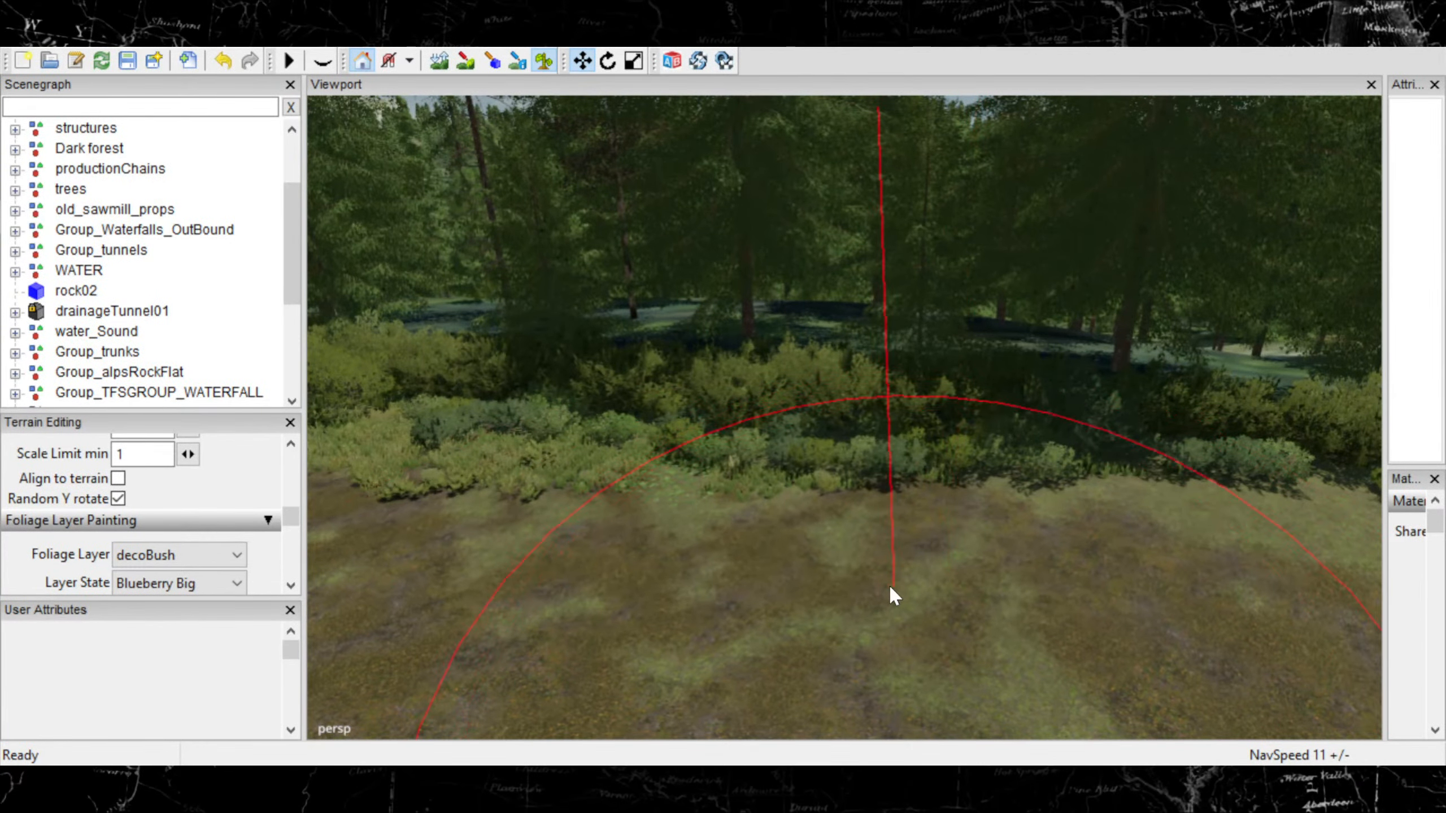
pyautogui.scroll(-5, 967, 594)
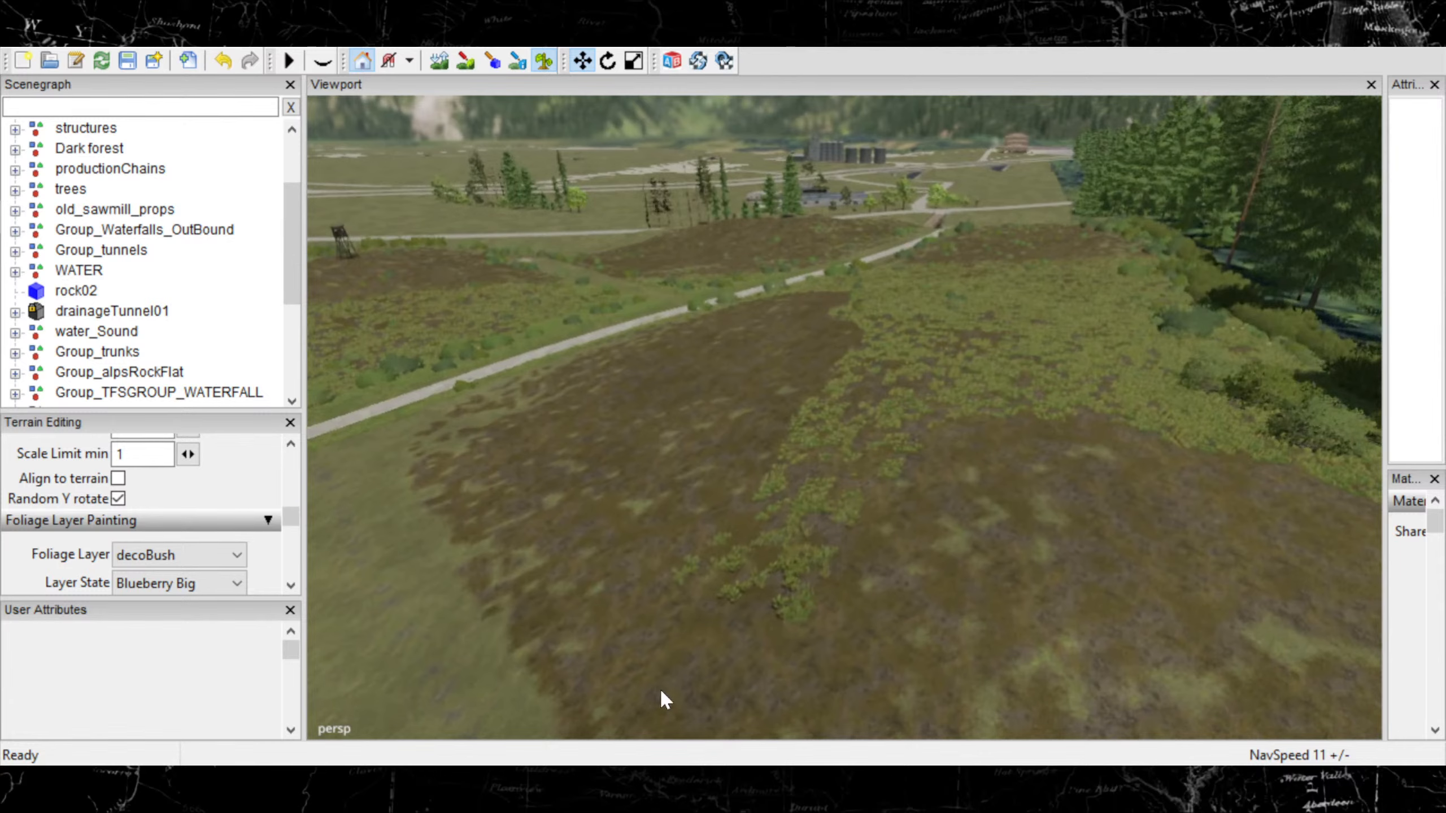
pyautogui.keyDown('alt'); pyautogui.moveTo(660, 688); pyautogui.dragTo(701, 656); pyautogui.keyUp('alt')
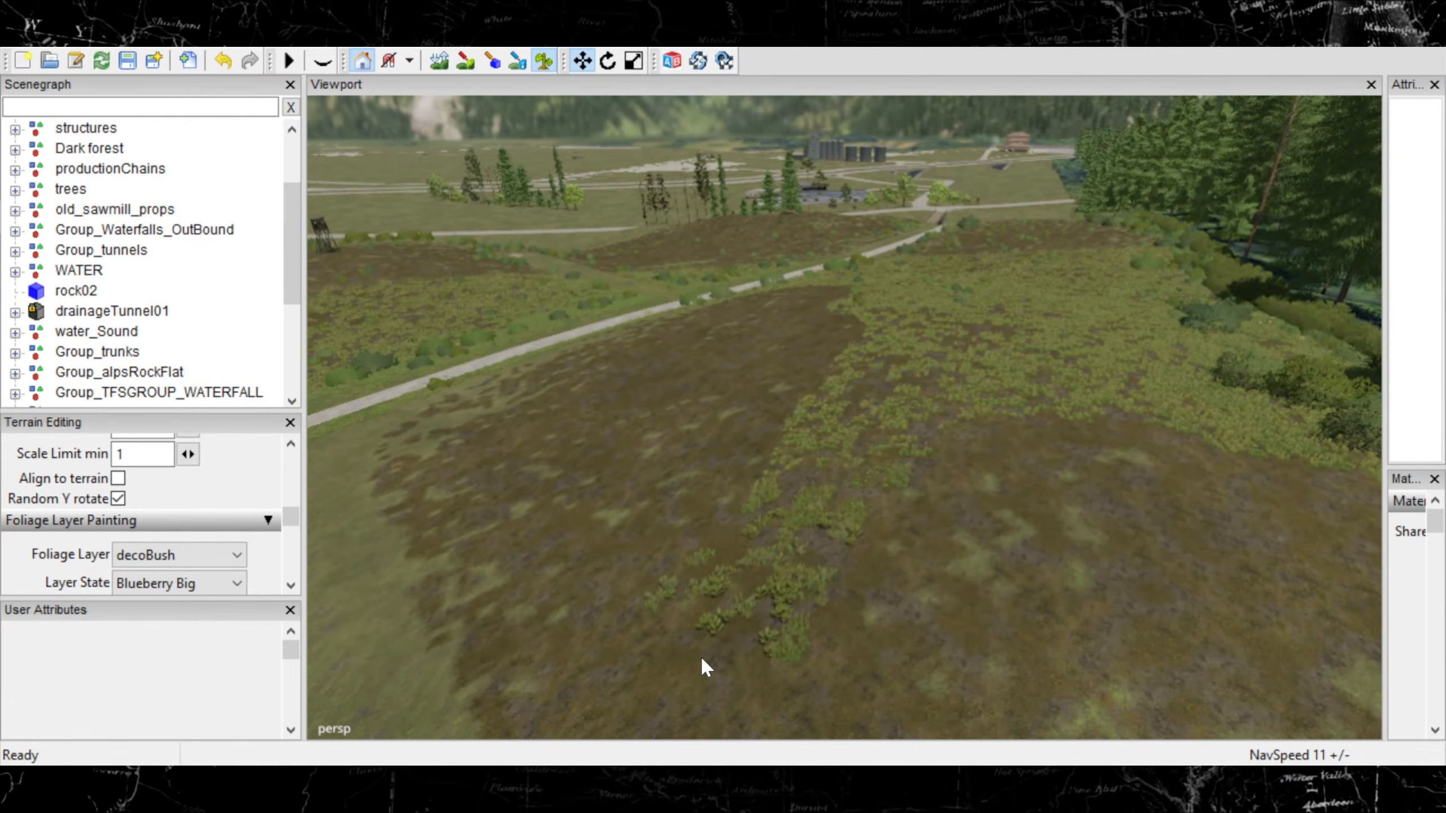
pyautogui.moveTo(795, 582)
pyautogui.keyDown('ctrl'); pyautogui.mouseDown()
pyautogui.moveTo(863, 455)
pyautogui.moveTo(896, 461)
pyautogui.moveTo(843, 425)
pyautogui.mouseUp(); pyautogui.keyUp('ctrl')
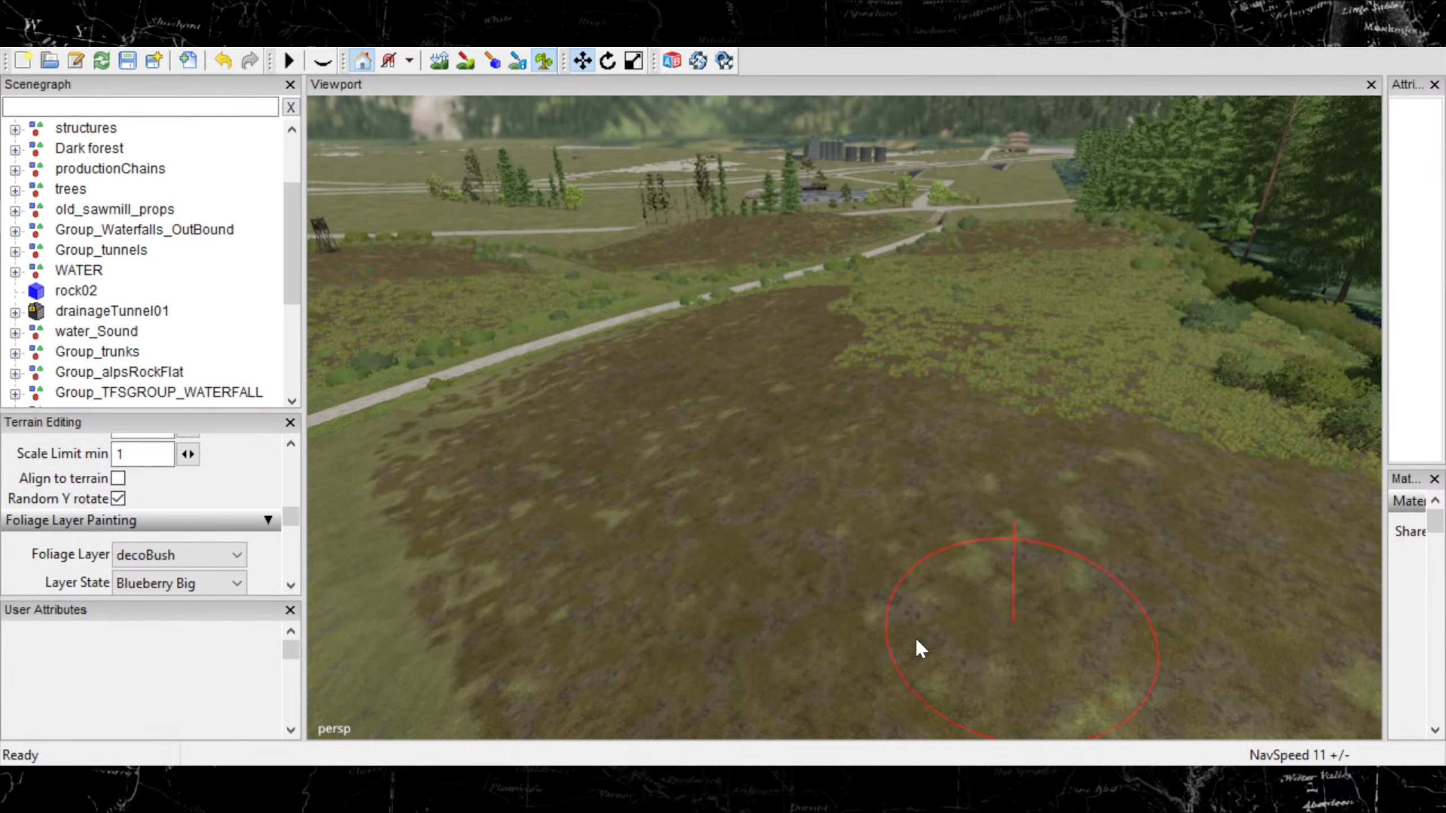
# - Erase the remaining blueberry bushes from the hill between the gravel track and the forest edge, and check the neighbouring slopes
pyautogui.keyDown('alt'); pyautogui.moveTo(763, 484); pyautogui.dragTo(877, 459, button='right'); pyautogui.keyUp('alt')
pyautogui.keyDown('alt'); pyautogui.moveTo(877, 459); pyautogui.dragTo(820, 565, button='middle'); pyautogui.keyUp('alt')
pyautogui.moveTo(820, 564)
pyautogui.keyDown('ctrl'); pyautogui.mouseDown()
pyautogui.moveTo(758, 527)
pyautogui.moveTo(791, 373)
pyautogui.moveTo(822, 318)
pyautogui.moveTo(953, 388)
pyautogui.moveTo(897, 411)
pyautogui.moveTo(908, 382)
pyautogui.moveTo(1094, 530)
pyautogui.moveTo(1252, 615)
pyautogui.mouseUp(); pyautogui.keyUp('ctrl')
pyautogui.keyDown('alt'); pyautogui.moveTo(968, 456); pyautogui.dragTo(854, 398); pyautogui.keyUp('alt')
pyautogui.keyDown('ctrl'); pyautogui.moveTo(854, 398); pyautogui.dragTo(738, 205); pyautogui.keyUp('ctrl')
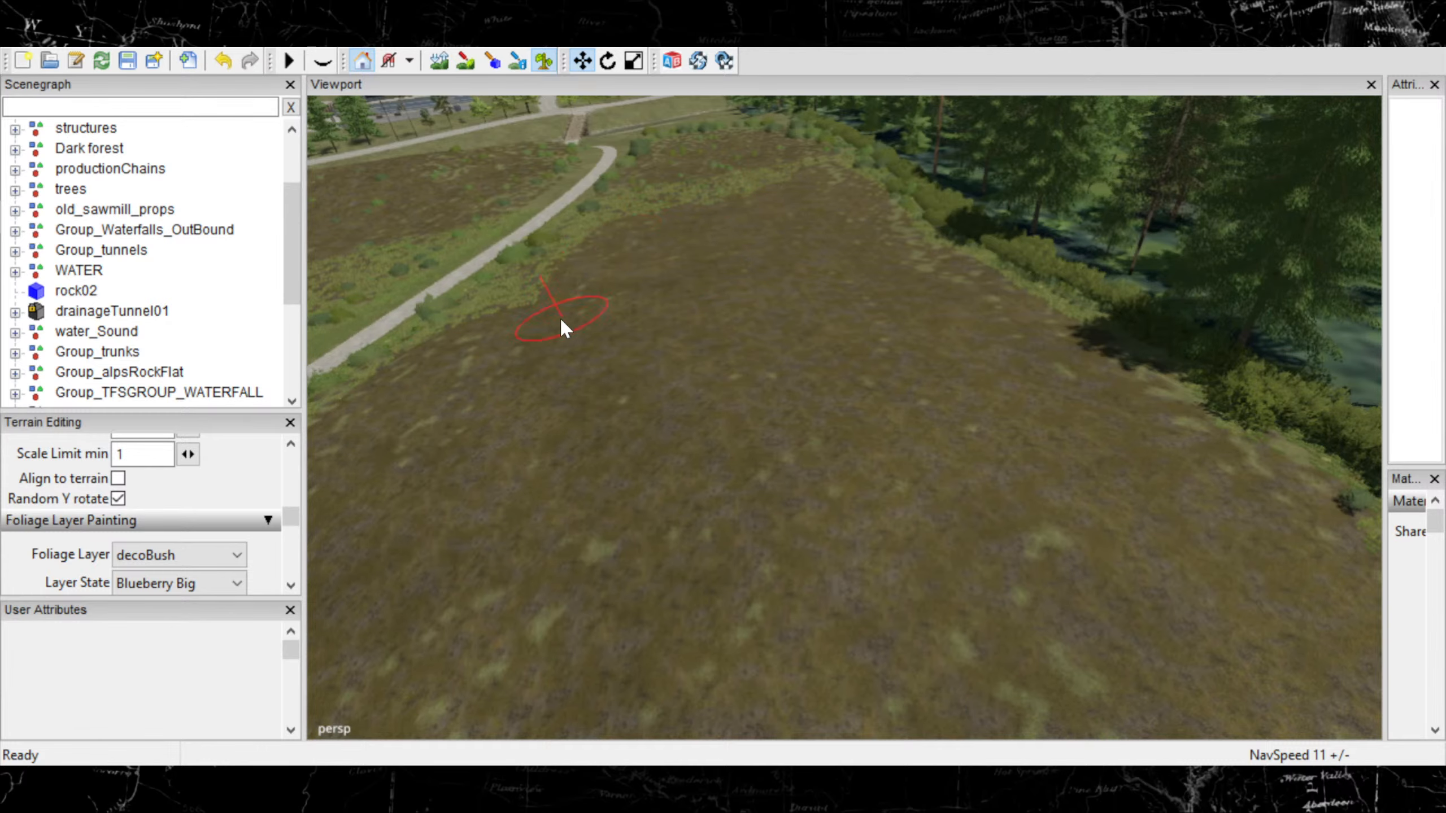
pyautogui.moveTo(775, 348)
pyautogui.keyDown('alt'); pyautogui.mouseDown()
pyautogui.moveTo(454, 425)
pyautogui.moveTo(350, 396)
pyautogui.mouseUp(); pyautogui.keyUp('alt')
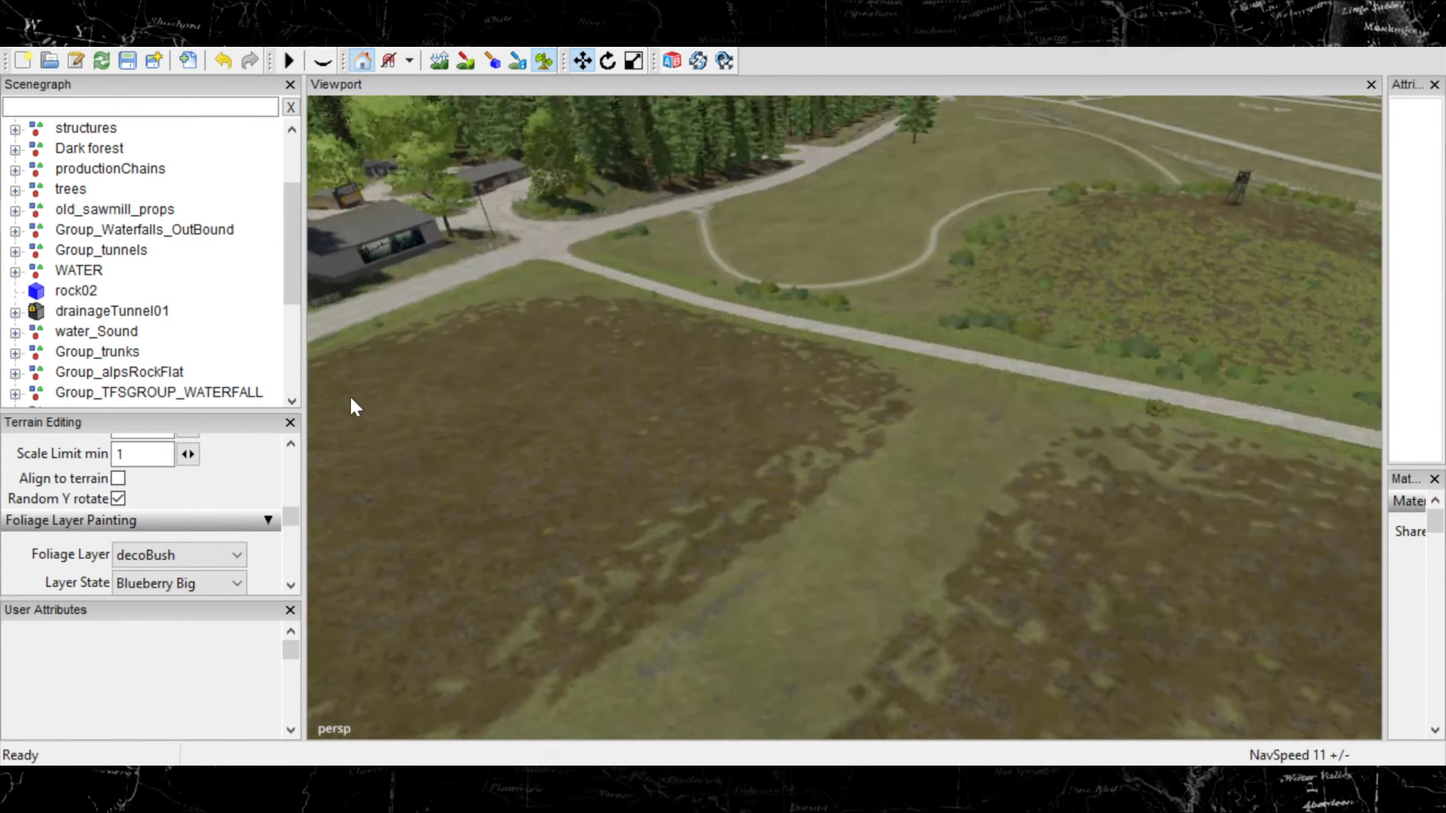
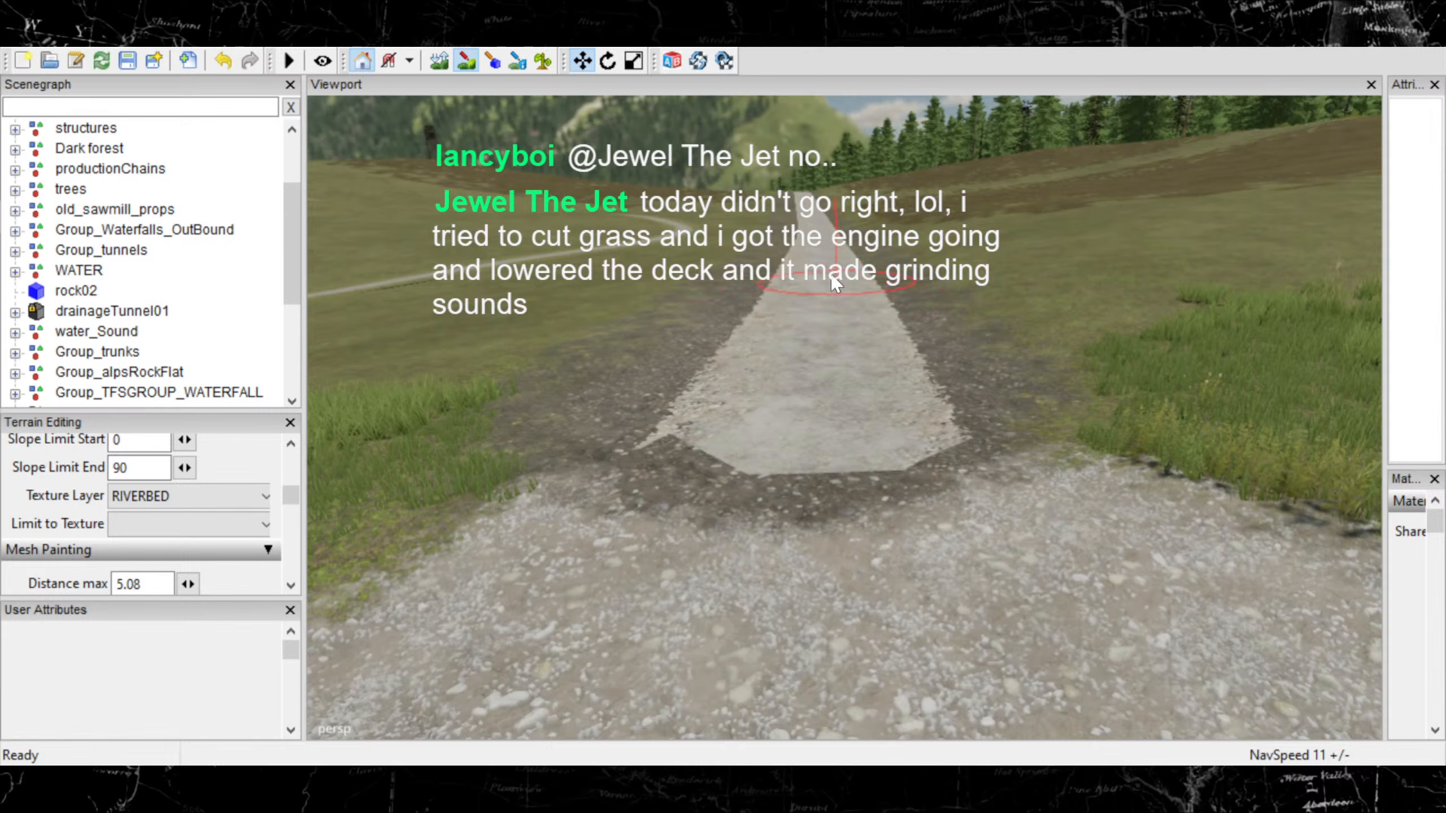
# - Paint the RIVERBED texture along the verges of the gravel track across the hillside, and undo the last change
pyautogui.scroll(5, 793, 303)
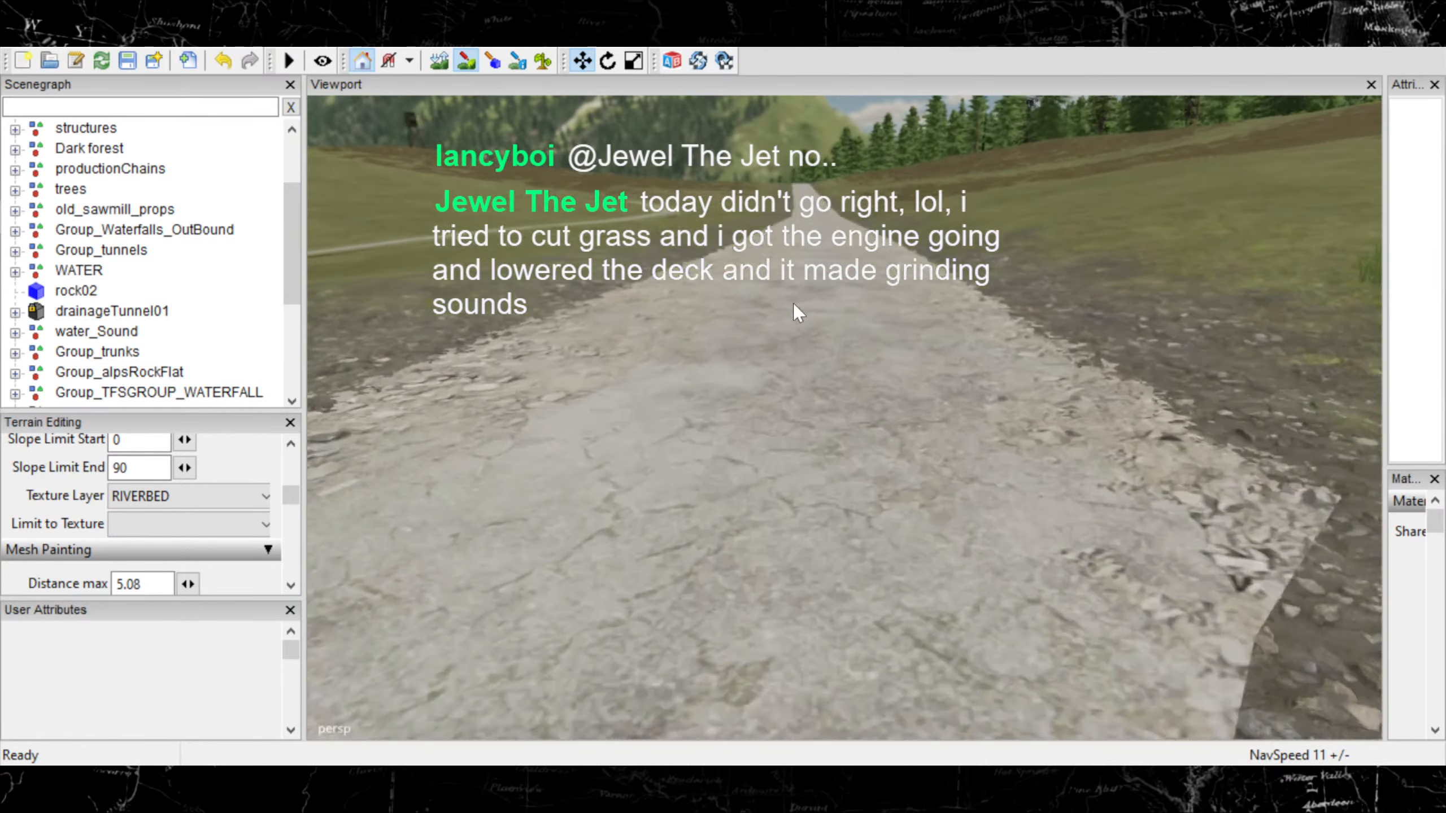
pyautogui.moveTo(795, 304)
pyautogui.keyDown('alt'); pyautogui.mouseDown(button='middle')
pyautogui.moveTo(813, 419)
pyautogui.moveTo(807, 396)
pyautogui.mouseUp(button='middle'); pyautogui.keyUp('alt')
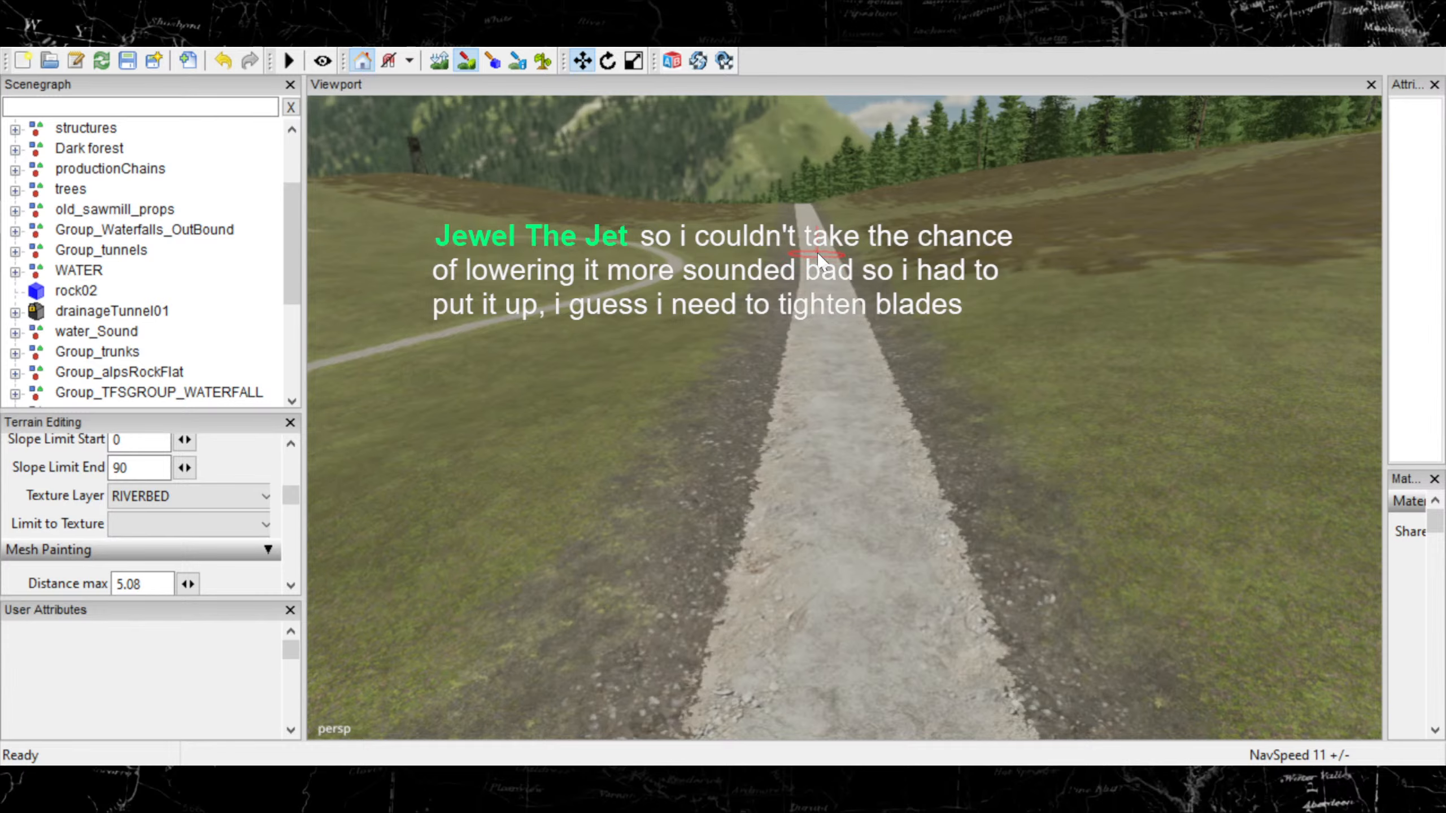
pyautogui.keyDown('alt'); pyautogui.moveTo(833, 506); pyautogui.dragTo(816, 719, button='middle'); pyautogui.keyUp('alt')
pyautogui.keyDown('alt'); pyautogui.moveTo(890, 352); pyautogui.dragTo(1031, 301, button='right'); pyautogui.keyUp('alt')
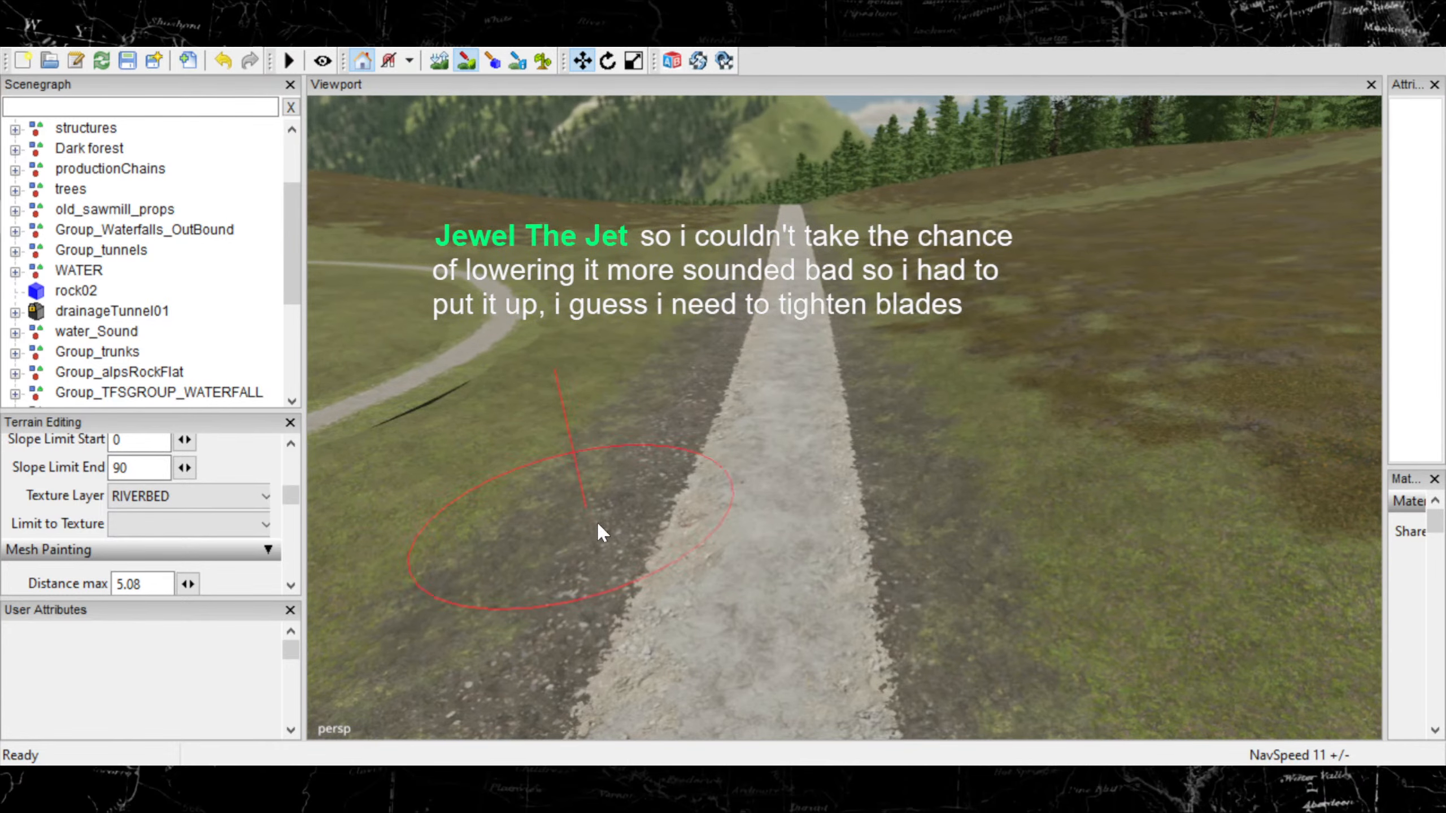
pyautogui.moveTo(598, 522)
pyautogui.keyDown('alt'); pyautogui.mouseDown(button='middle')
pyautogui.moveTo(627, 479)
pyautogui.moveTo(628, 431)
pyautogui.moveTo(813, 439)
pyautogui.mouseUp(button='middle'); pyautogui.keyUp('alt')
pyautogui.hotkey('ctrl', 'z')
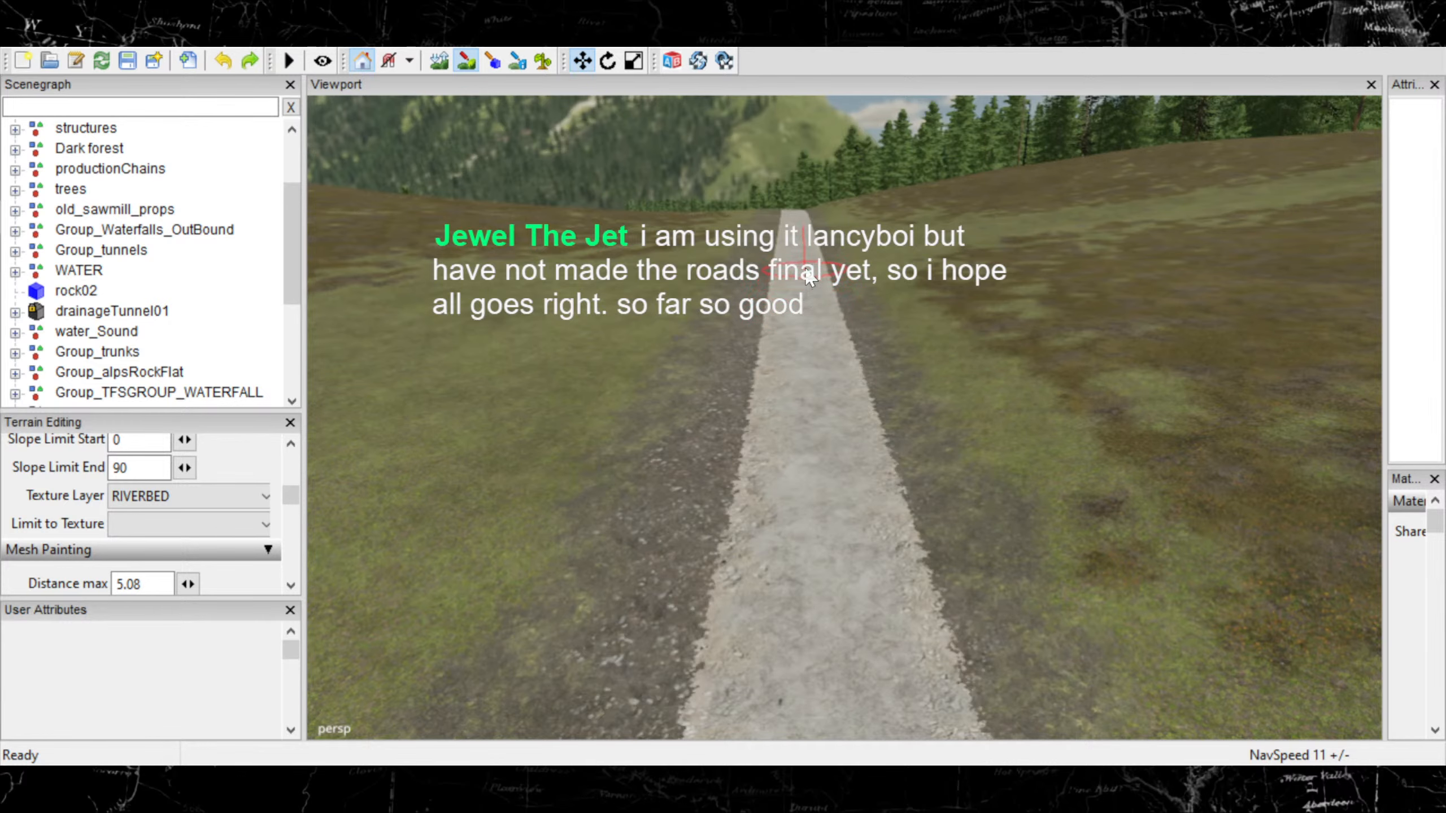
# - Paint the RIVERBED texture along both verges of the straight gravel track, continuing over the hillside towards its bend
pyautogui.moveTo(729, 336)
pyautogui.keyDown('alt'); pyautogui.mouseDown(button='right')
pyautogui.moveTo(784, 286)
pyautogui.moveTo(792, 249)
pyautogui.mouseUp(button='right'); pyautogui.keyUp('alt')
pyautogui.keyDown('alt'); pyautogui.moveTo(790, 226); pyautogui.dragTo(800, 632, button='middle'); pyautogui.keyUp('alt')
pyautogui.keyDown('alt'); pyautogui.moveTo(833, 461); pyautogui.dragTo(899, 421, button='right'); pyautogui.keyUp('alt')
pyautogui.keyDown('alt'); pyautogui.moveTo(554, 542); pyautogui.dragTo(730, 431, button='right'); pyautogui.keyUp('alt')
pyautogui.moveTo(730, 431)
pyautogui.keyDown('alt'); pyautogui.mouseDown(button='middle')
pyautogui.moveTo(758, 411)
pyautogui.moveTo(795, 418)
pyautogui.mouseUp(button='middle'); pyautogui.keyUp('alt')
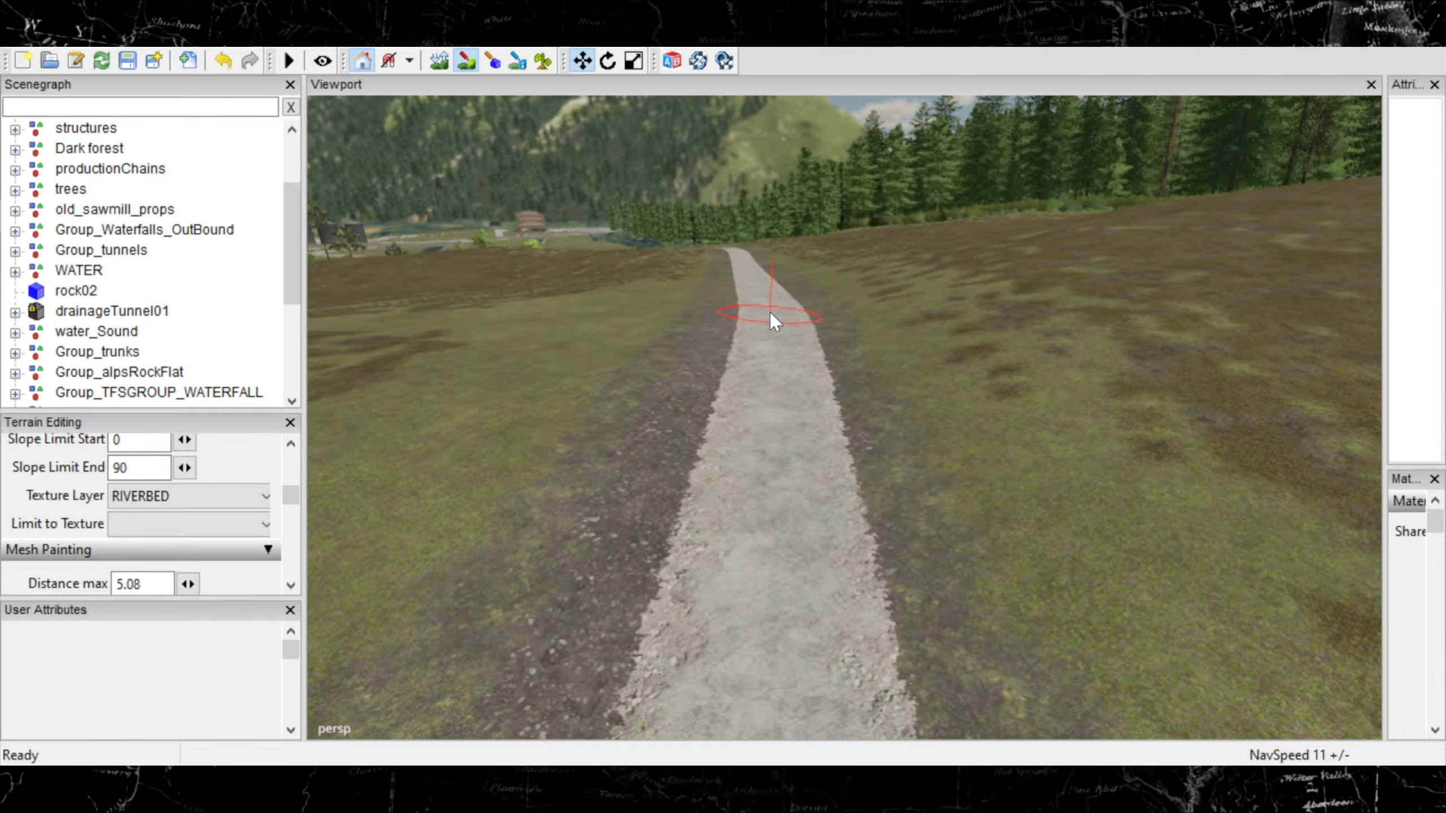
pyautogui.scroll(5, 755, 287)
pyautogui.keyDown('alt'); pyautogui.moveTo(755, 286); pyautogui.dragTo(804, 483); pyautogui.keyUp('alt')
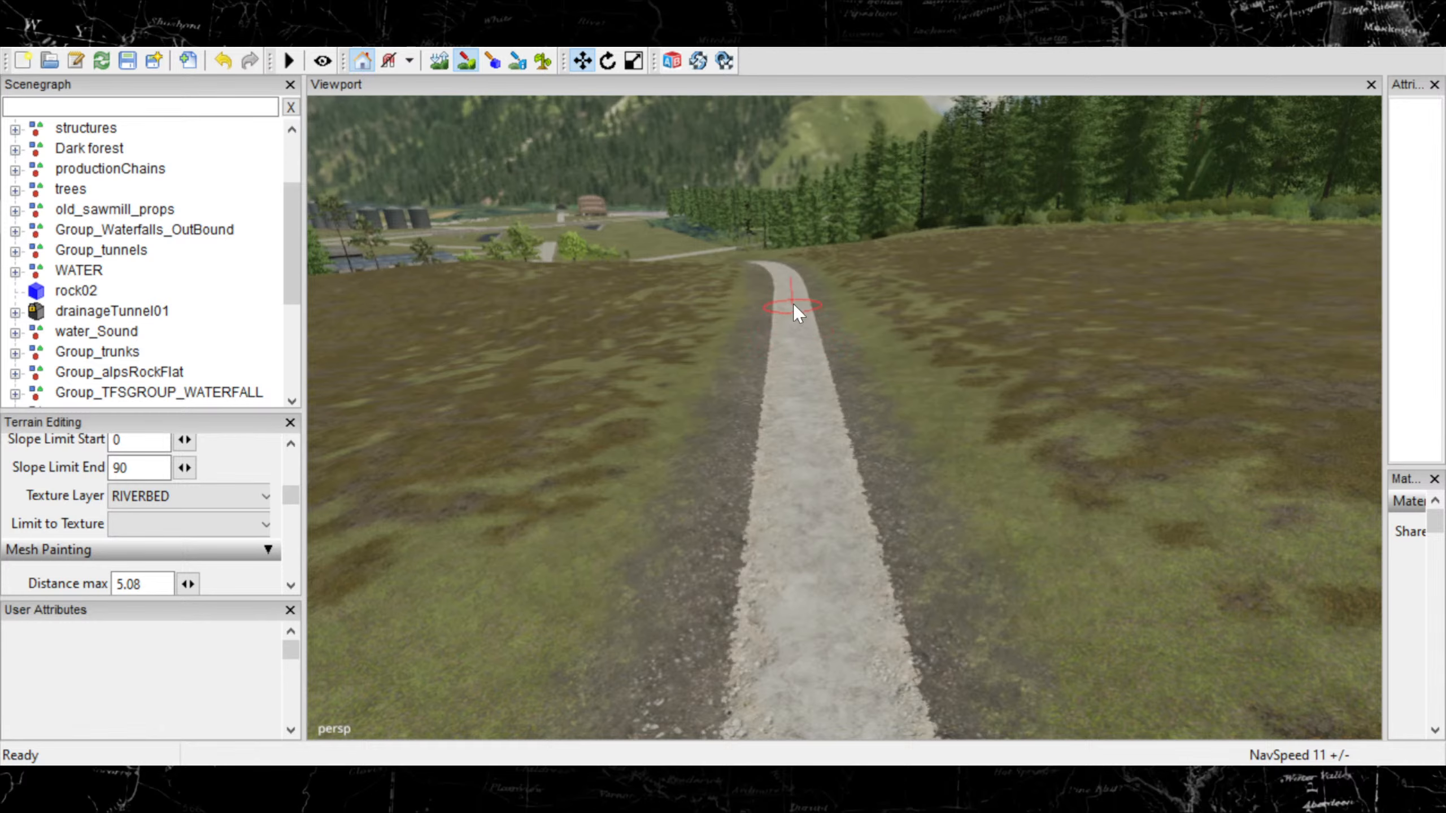
pyautogui.scroll(6, 807, 285)
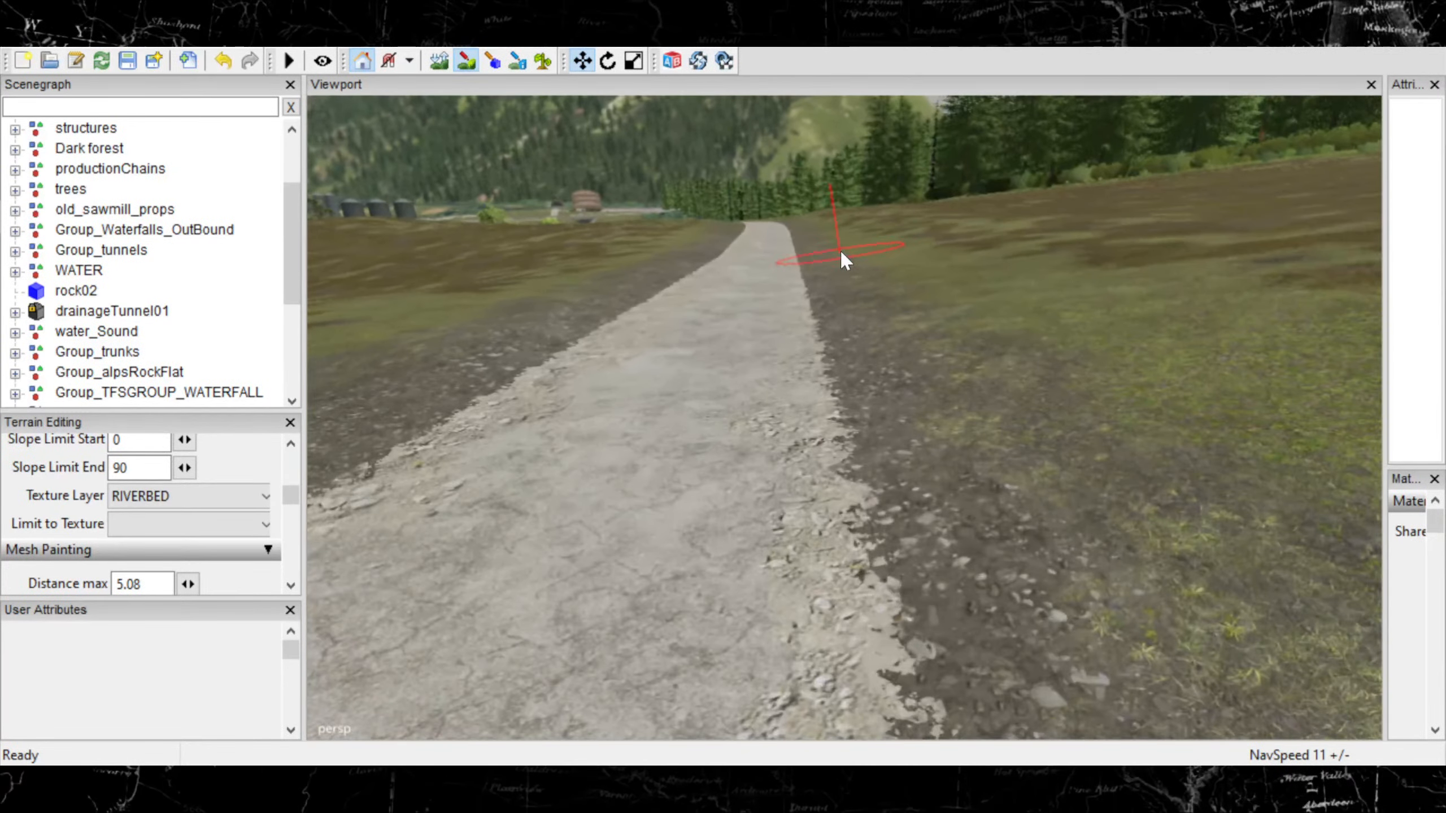
# - Undo the last paint change near the track's bend and continue the RIVERBED verges on both sides there
pyautogui.scroll(-5, 852, 269)
pyautogui.scroll(5, 864, 409)
pyautogui.hotkey('ctrl', 'z')
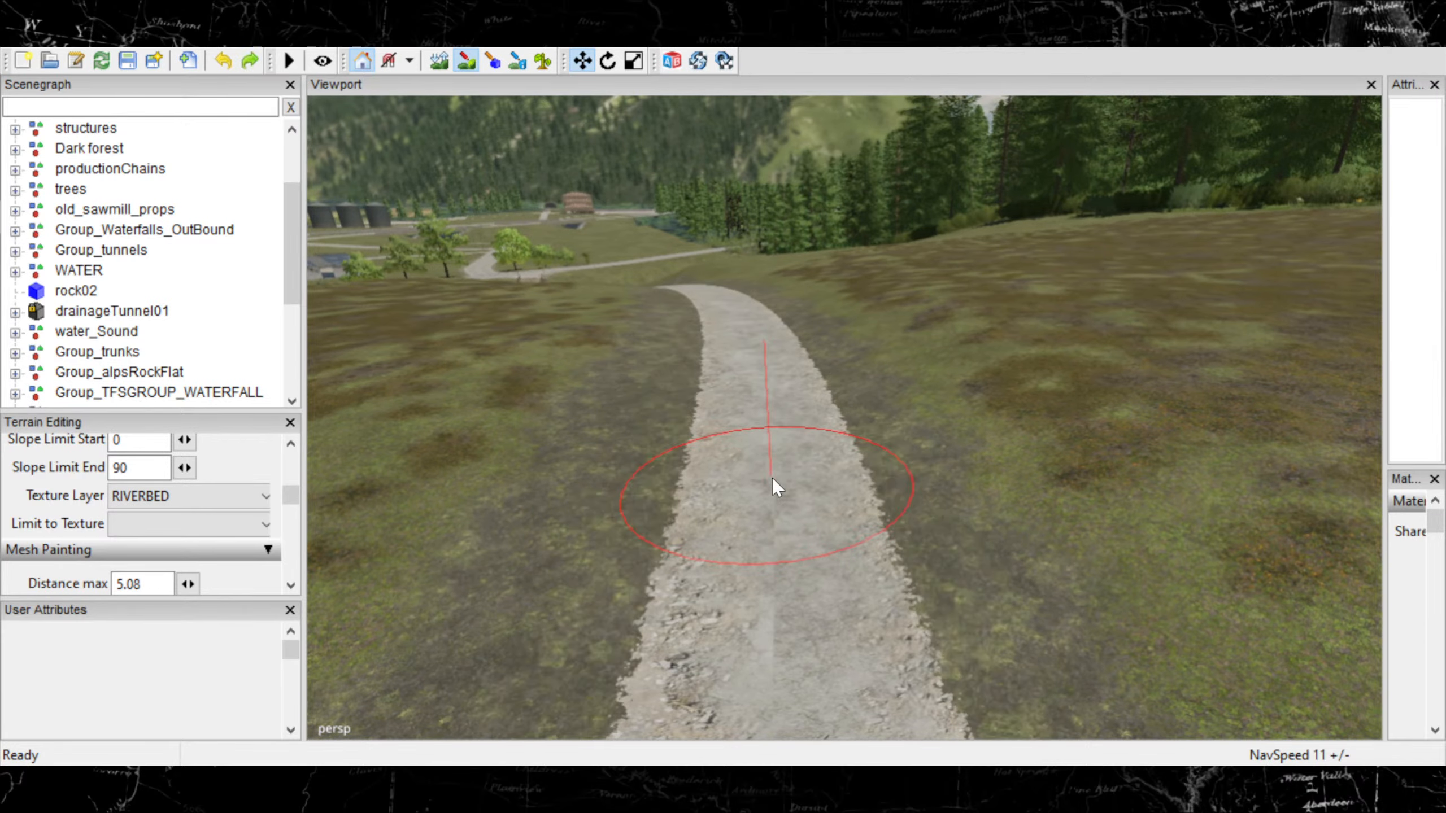
pyautogui.scroll(-3, 774, 516)
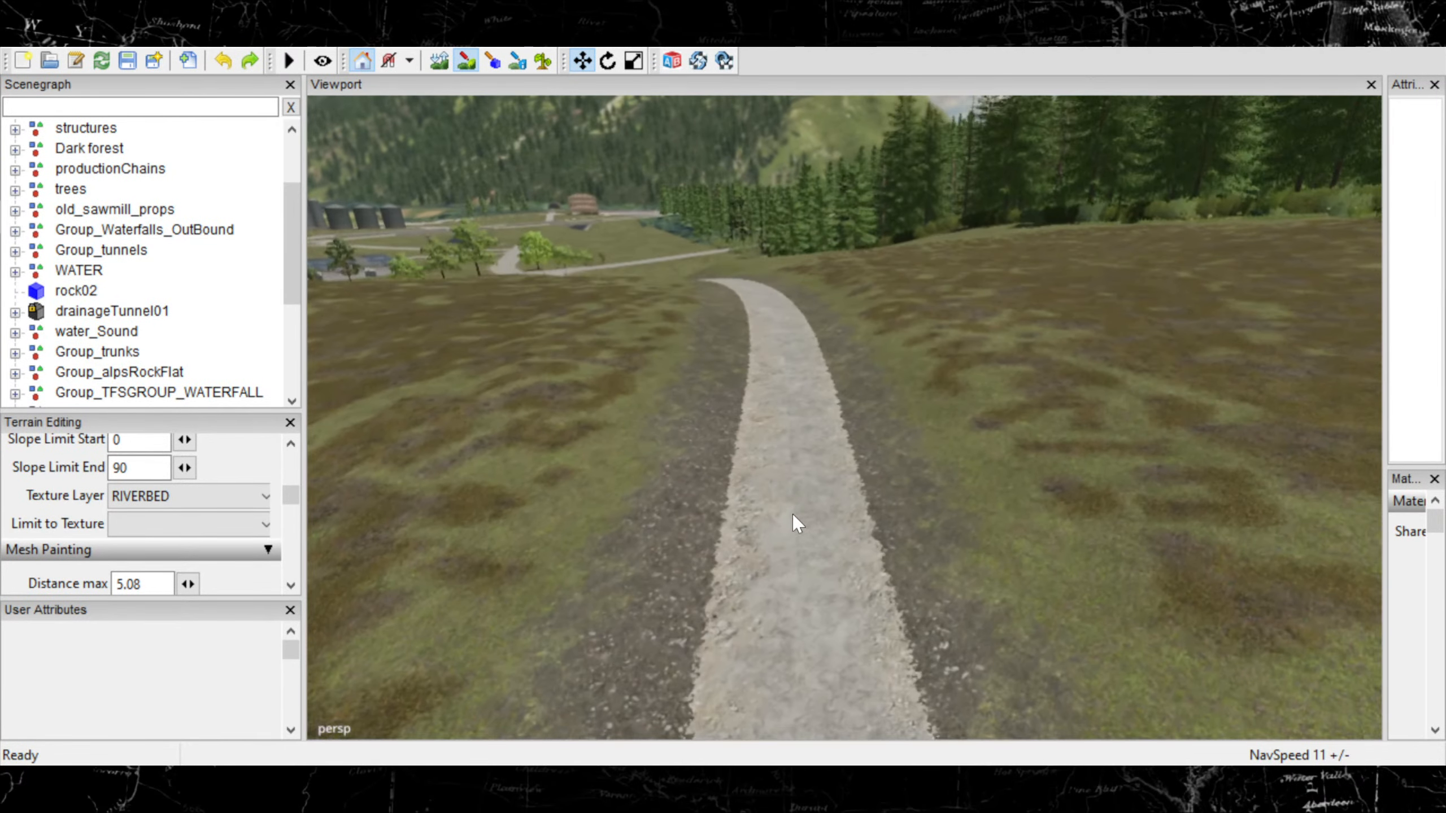
pyautogui.moveTo(793, 514)
pyautogui.keyDown('alt'); pyautogui.mouseDown(button='middle')
pyautogui.moveTo(791, 565)
pyautogui.moveTo(808, 509)
pyautogui.mouseUp(button='middle'); pyautogui.keyUp('alt')
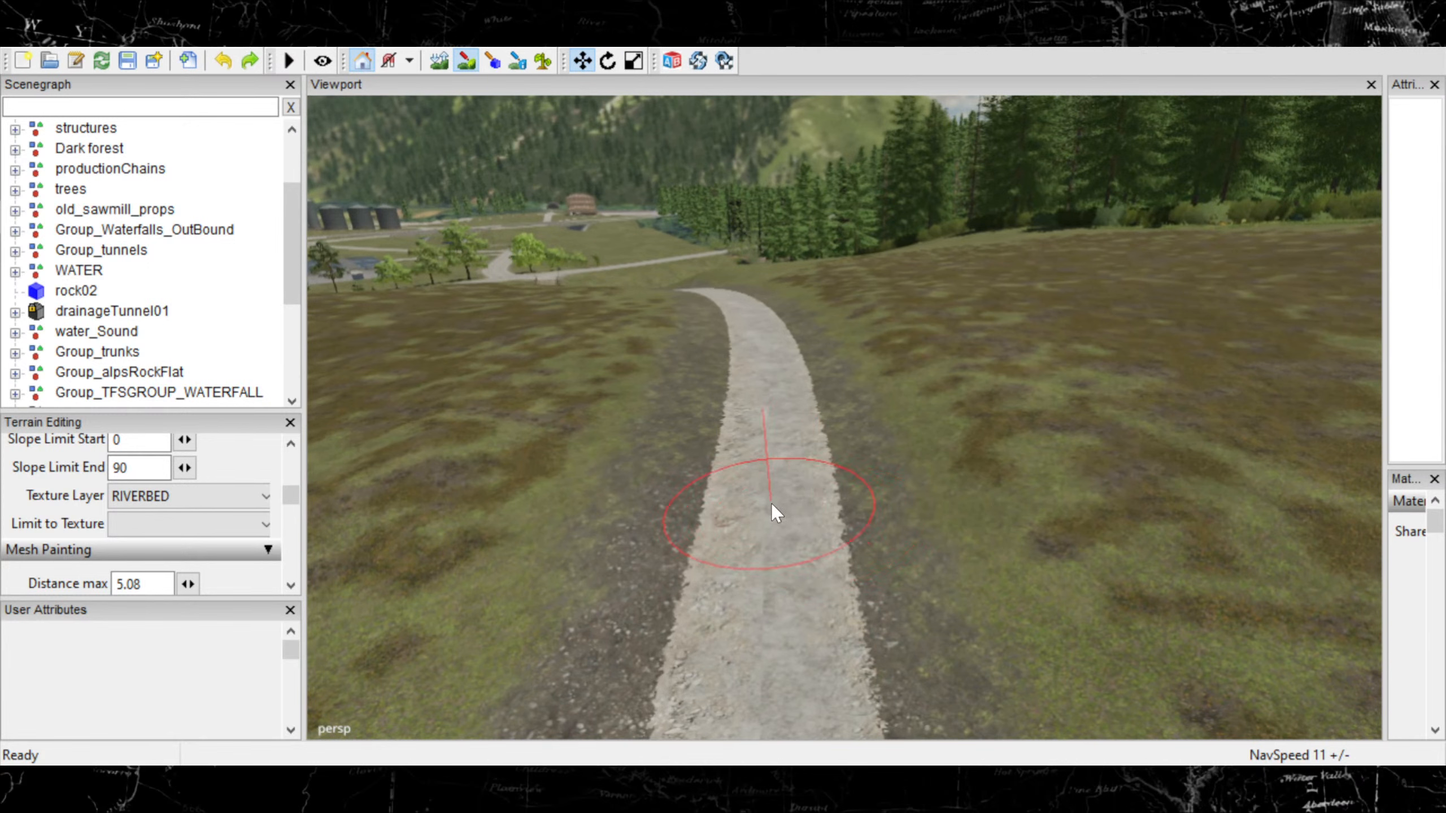
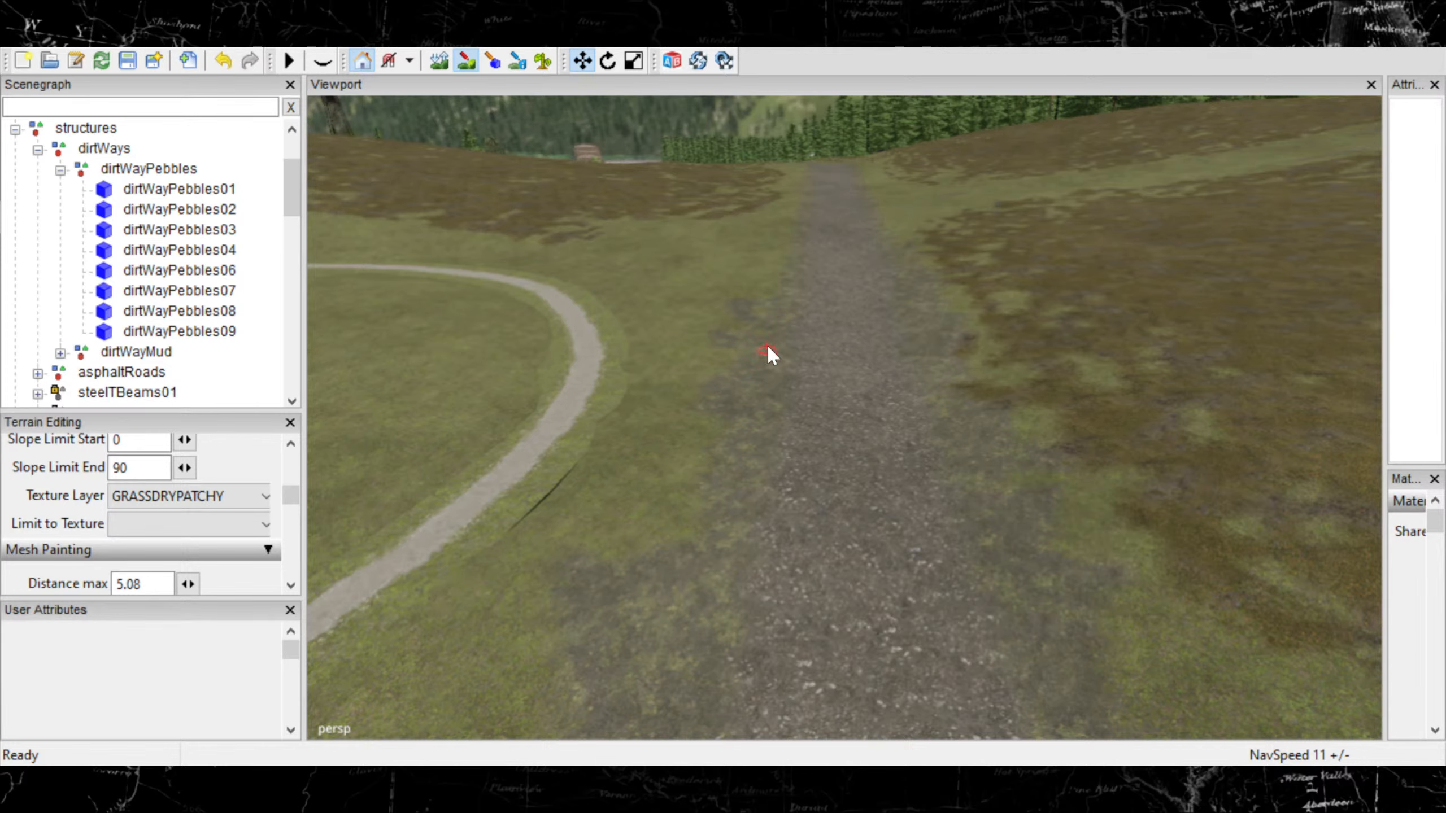
# - Paint small patches of GRASSDRYPATCHY along the edges of the bare riverbed track across the upper hillside
pyautogui.moveTo(771, 330); pyautogui.dragTo(995, 387, button='right')
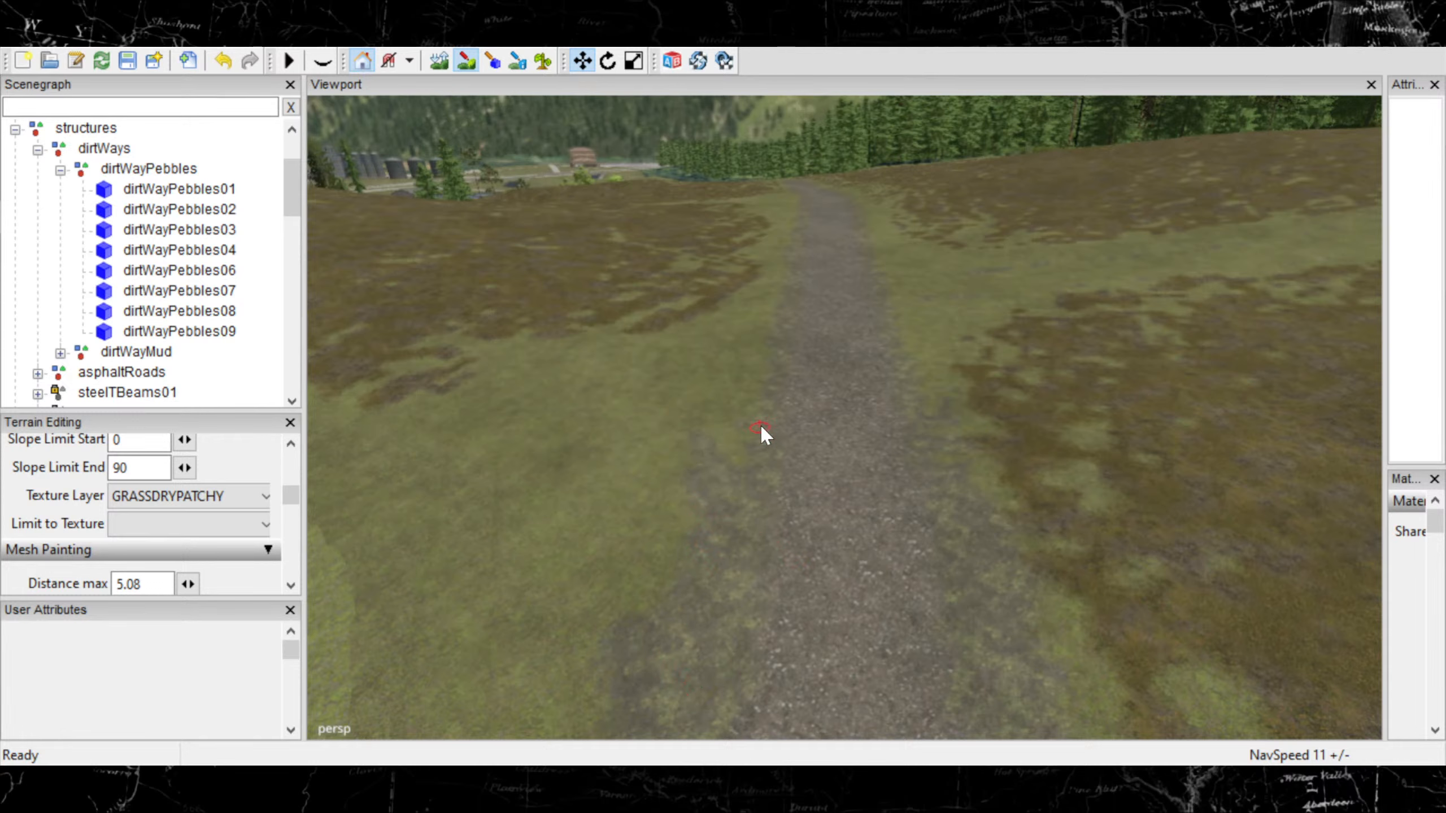
pyautogui.moveTo(750, 382)
pyautogui.mouseDown()
pyautogui.moveTo(771, 348)
pyautogui.moveTo(743, 336)
pyautogui.moveTo(772, 389)
pyautogui.mouseUp()
pyautogui.moveTo(923, 353)
pyautogui.keyDown('alt'); pyautogui.mouseDown(button='right')
pyautogui.moveTo(924, 315)
pyautogui.moveTo(983, 341)
pyautogui.moveTo(920, 574)
pyautogui.moveTo(1004, 481)
pyautogui.mouseUp(button='right'); pyautogui.keyUp('alt')
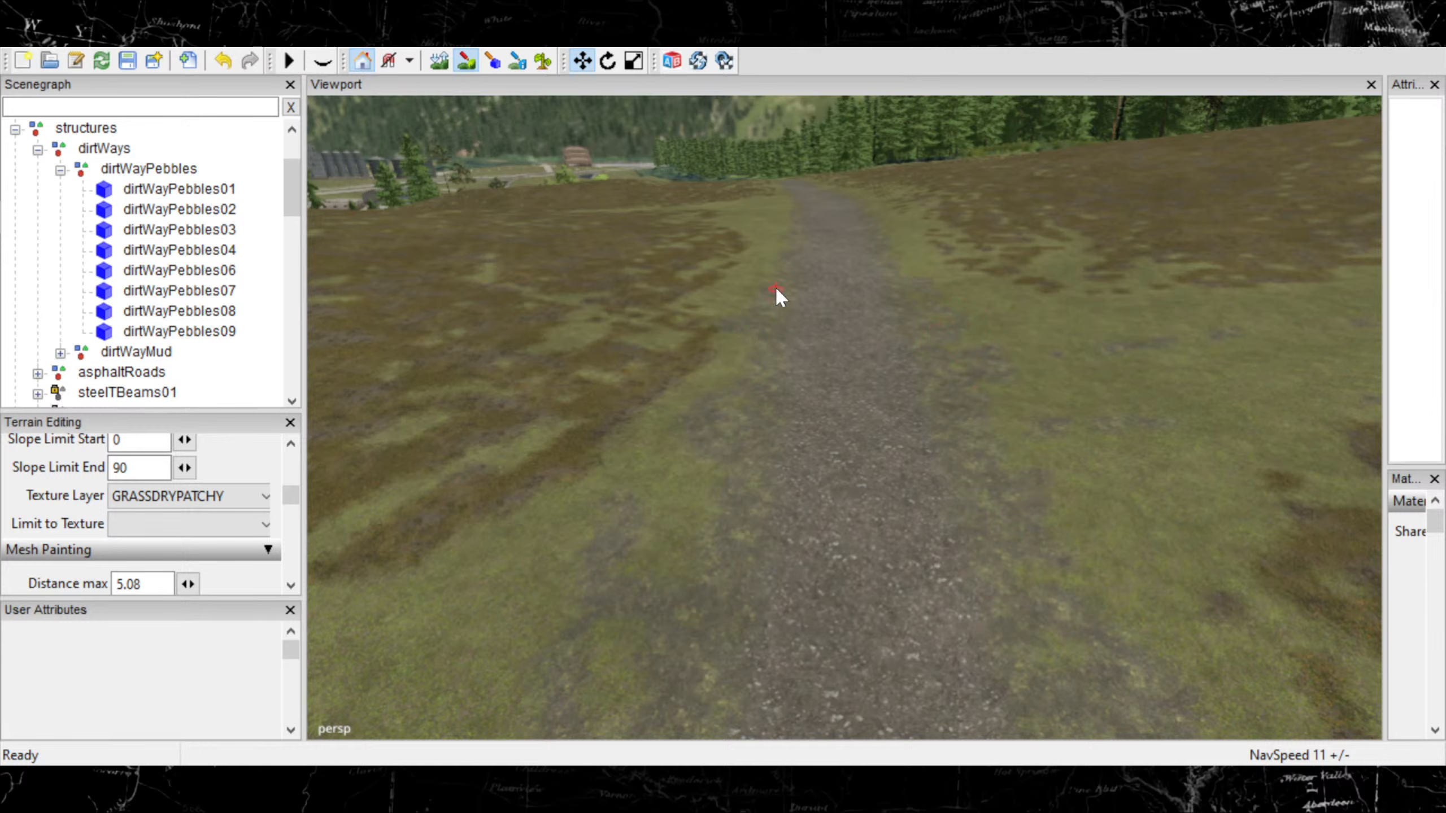
pyautogui.keyDown('alt'); pyautogui.moveTo(898, 388); pyautogui.dragTo(901, 561, button='right'); pyautogui.keyUp('alt')
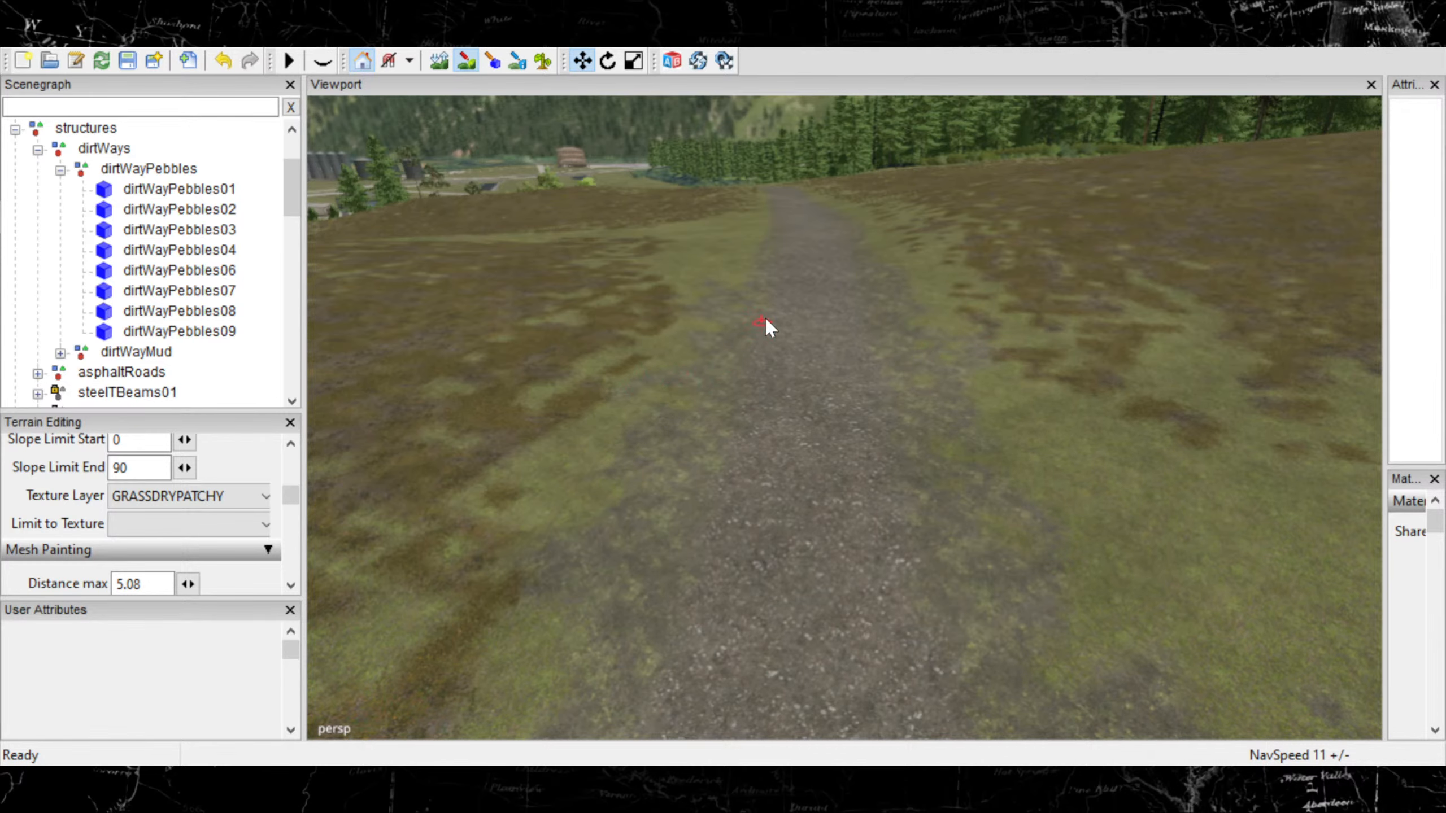
pyautogui.moveTo(764, 319)
pyautogui.keyDown('alt'); pyautogui.mouseDown(button='middle')
pyautogui.moveTo(764, 645)
pyautogui.moveTo(735, 357)
pyautogui.mouseUp(button='middle'); pyautogui.keyUp('alt')
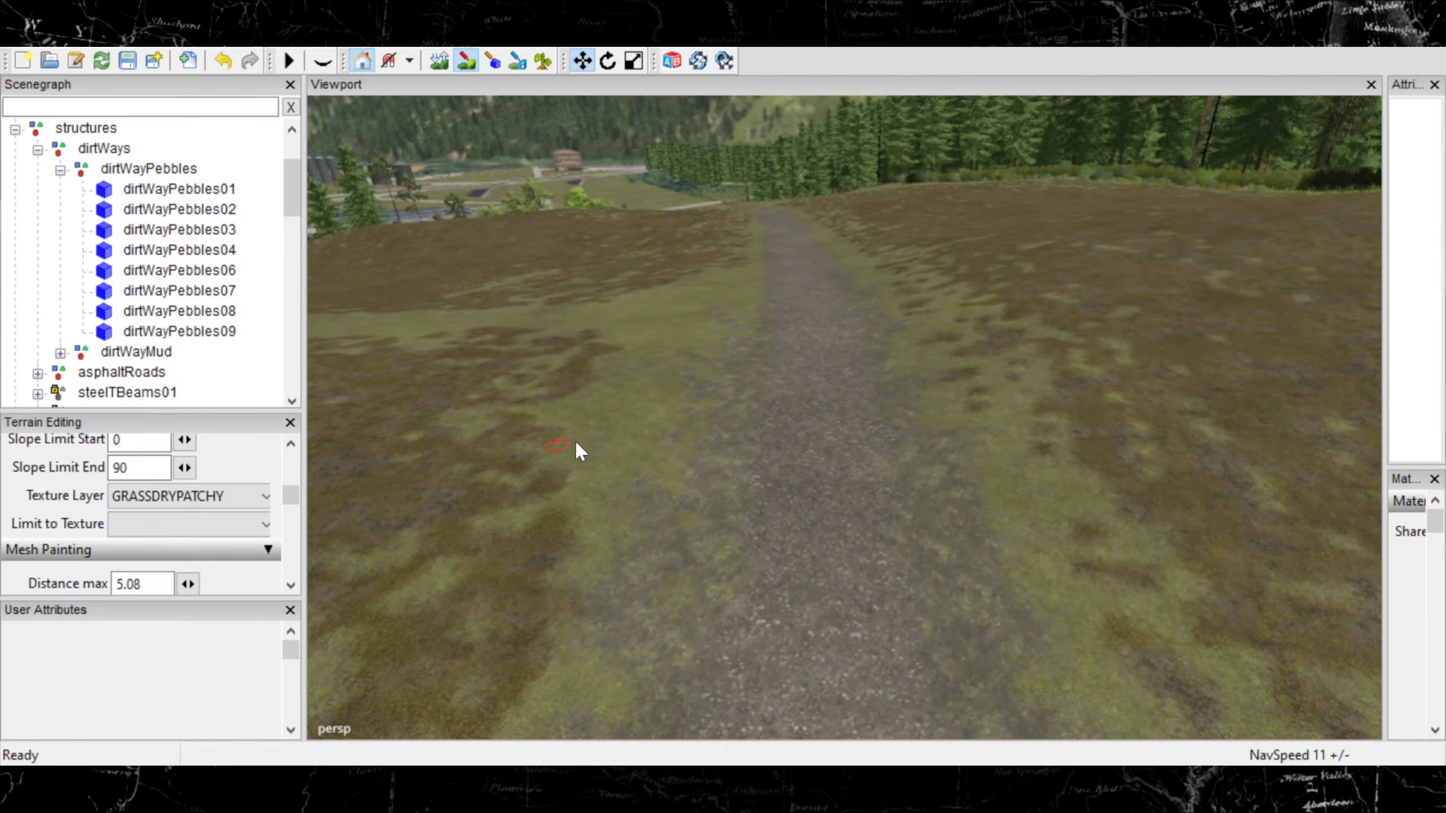
pyautogui.moveTo(574, 438); pyautogui.dragTo(789, 295, button='middle')
pyautogui.scroll(-5, 789, 295)
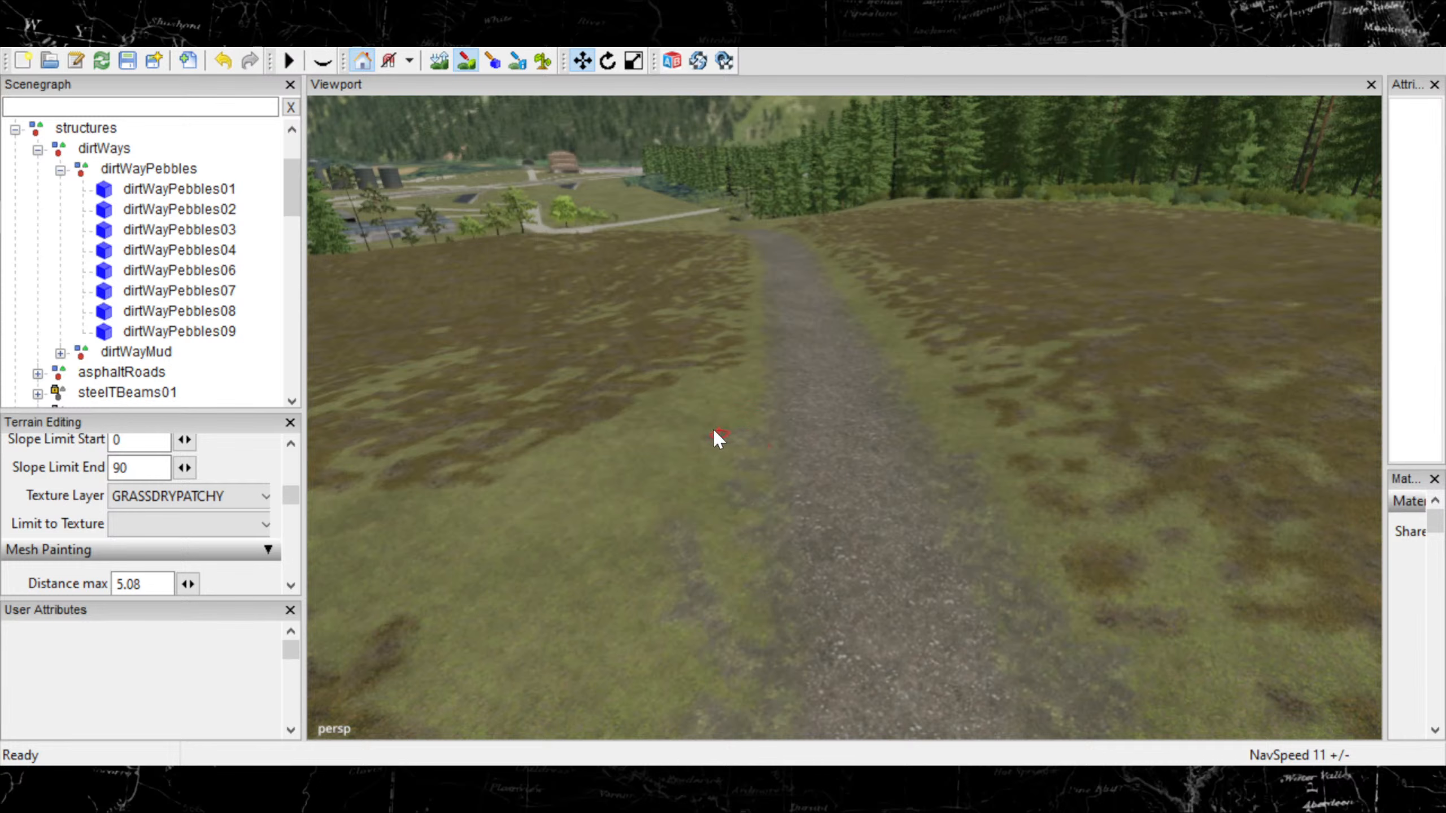
# - Break up the track's edges with small GRASSDRYPATCHY strokes over the crest of the hill
pyautogui.moveTo(717, 432); pyautogui.dragTo(754, 474)
pyautogui.scroll(2, 981, 429)
pyautogui.moveTo(654, 484); pyautogui.dragTo(692, 637)
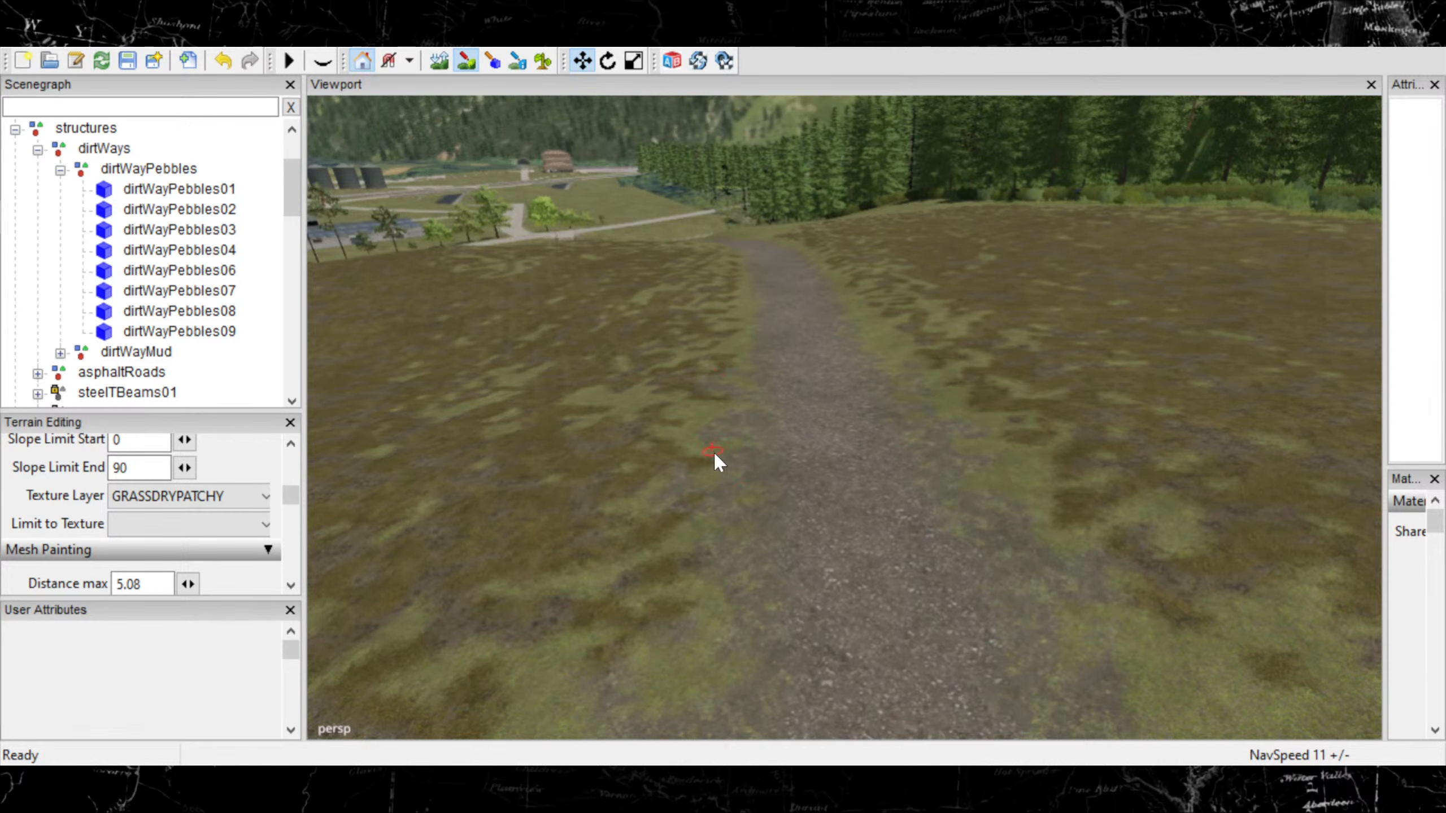
pyautogui.scroll(2, 943, 302)
pyautogui.scroll(4, 942, 302)
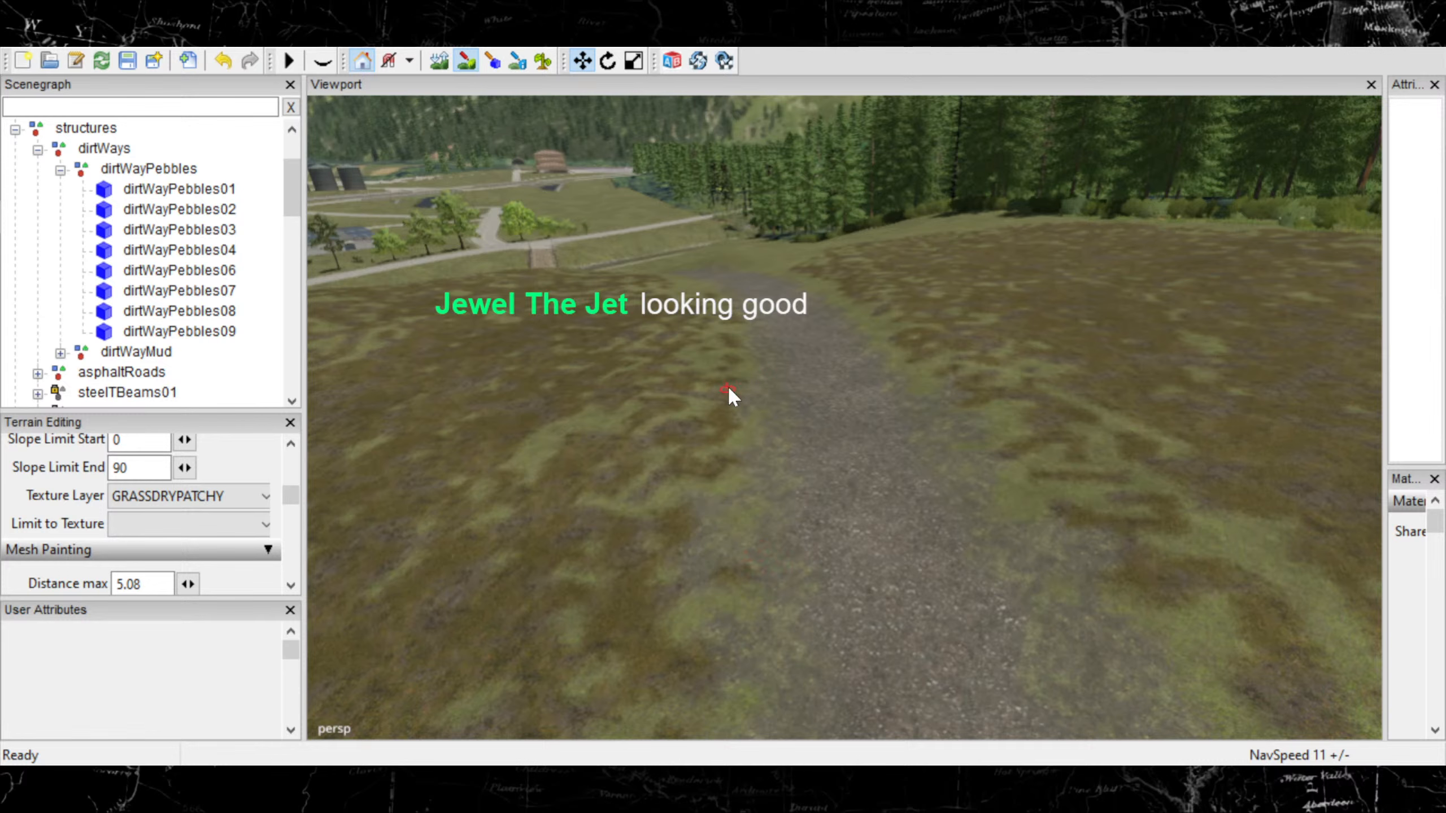
pyautogui.keyDown('alt'); pyautogui.moveTo(843, 310); pyautogui.dragTo(1003, 444, button='middle'); pyautogui.keyUp('alt')
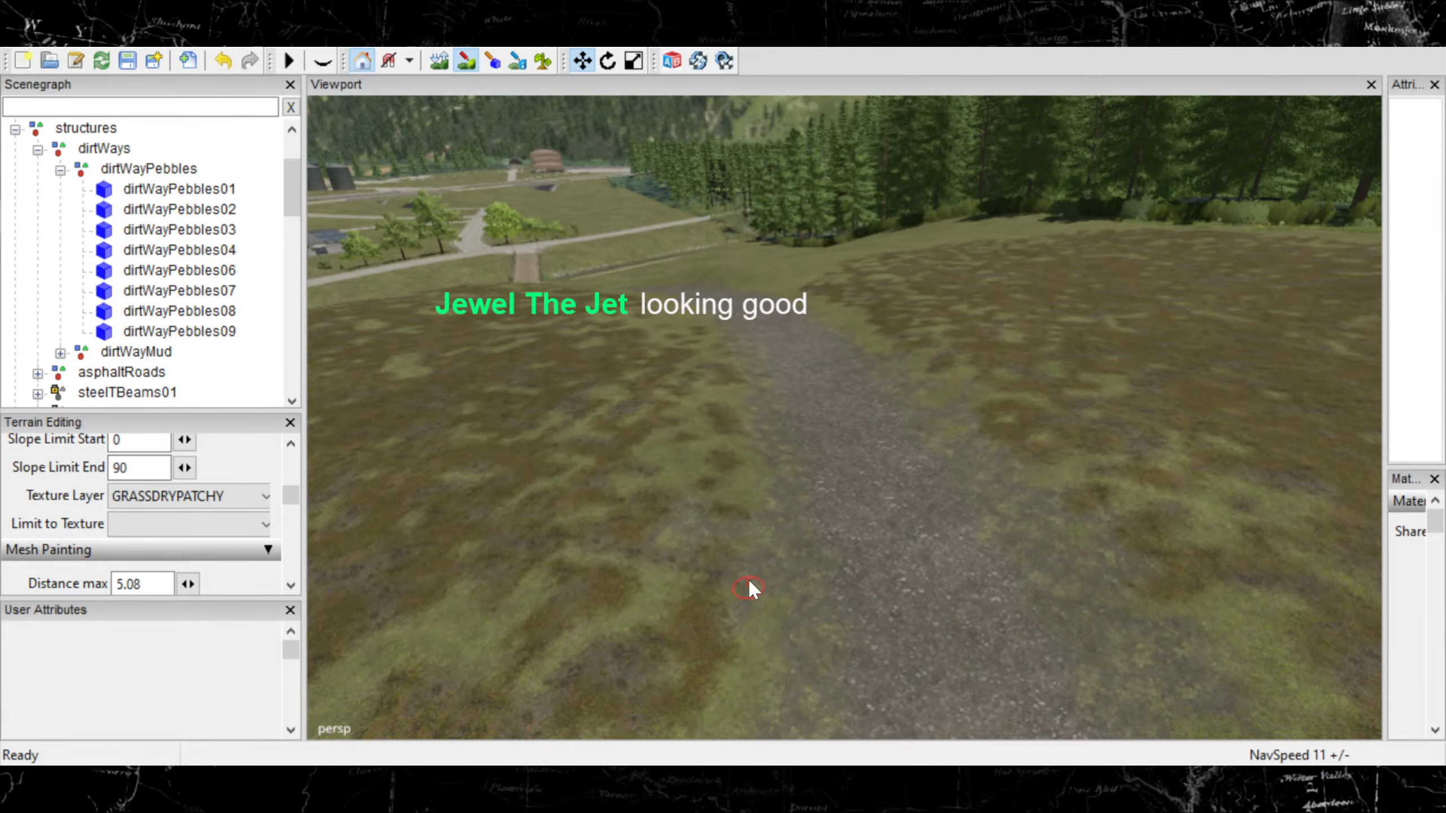
pyautogui.scroll(3, 768, 560)
pyautogui.keyDown('alt'); pyautogui.moveTo(656, 433); pyautogui.dragTo(811, 481); pyautogui.keyUp('alt')
pyautogui.scroll(1, 811, 481)
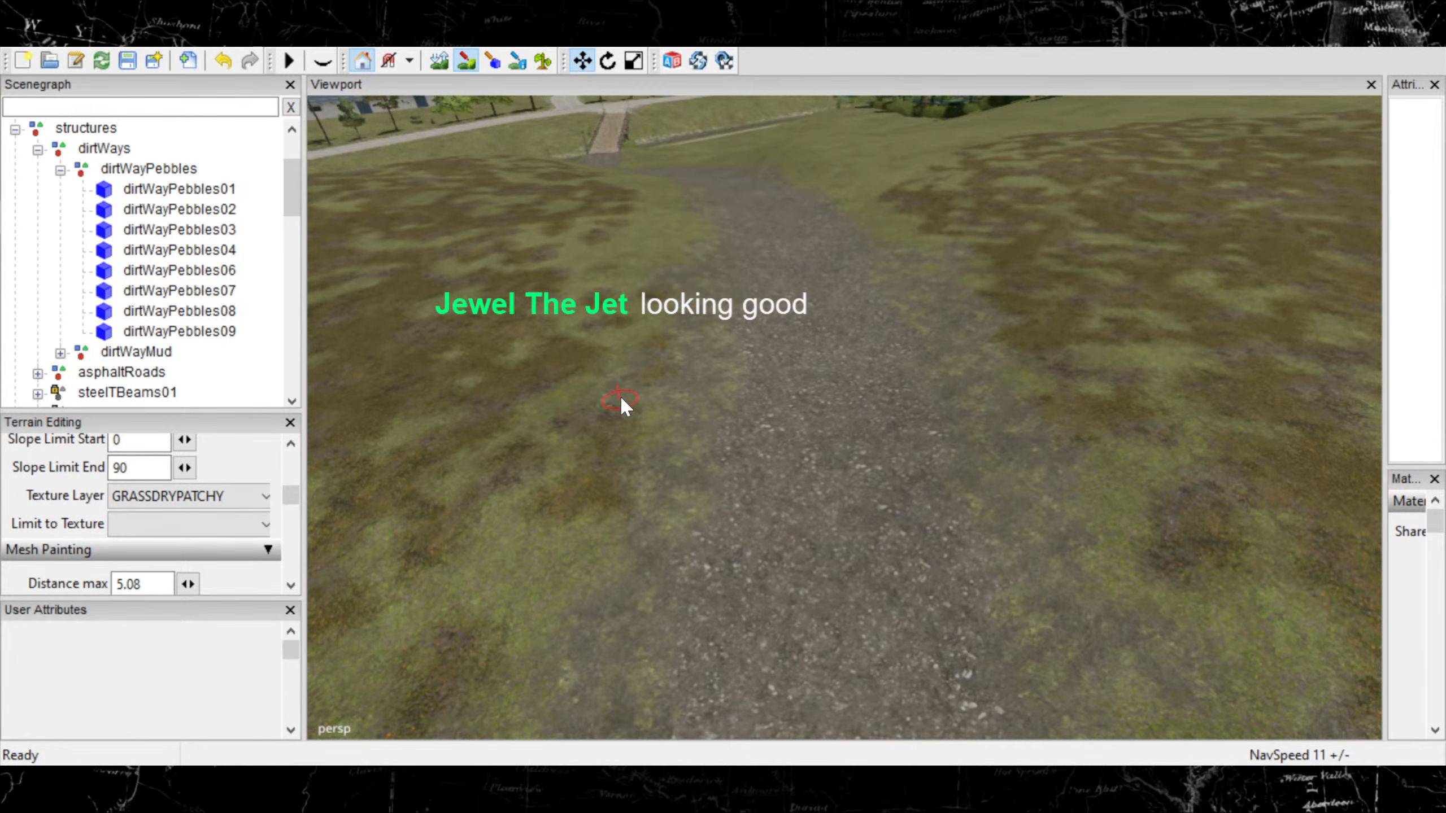
# - Blend the track's verges into the grass with GRASSDRYPATCHY patches on the slope leading down towards the wooden bridge
pyautogui.moveTo(818, 457)
pyautogui.keyDown('alt'); pyautogui.mouseDown(button='right')
pyautogui.moveTo(735, 490)
pyautogui.moveTo(695, 536)
pyautogui.mouseUp(button='right'); pyautogui.keyUp('alt')
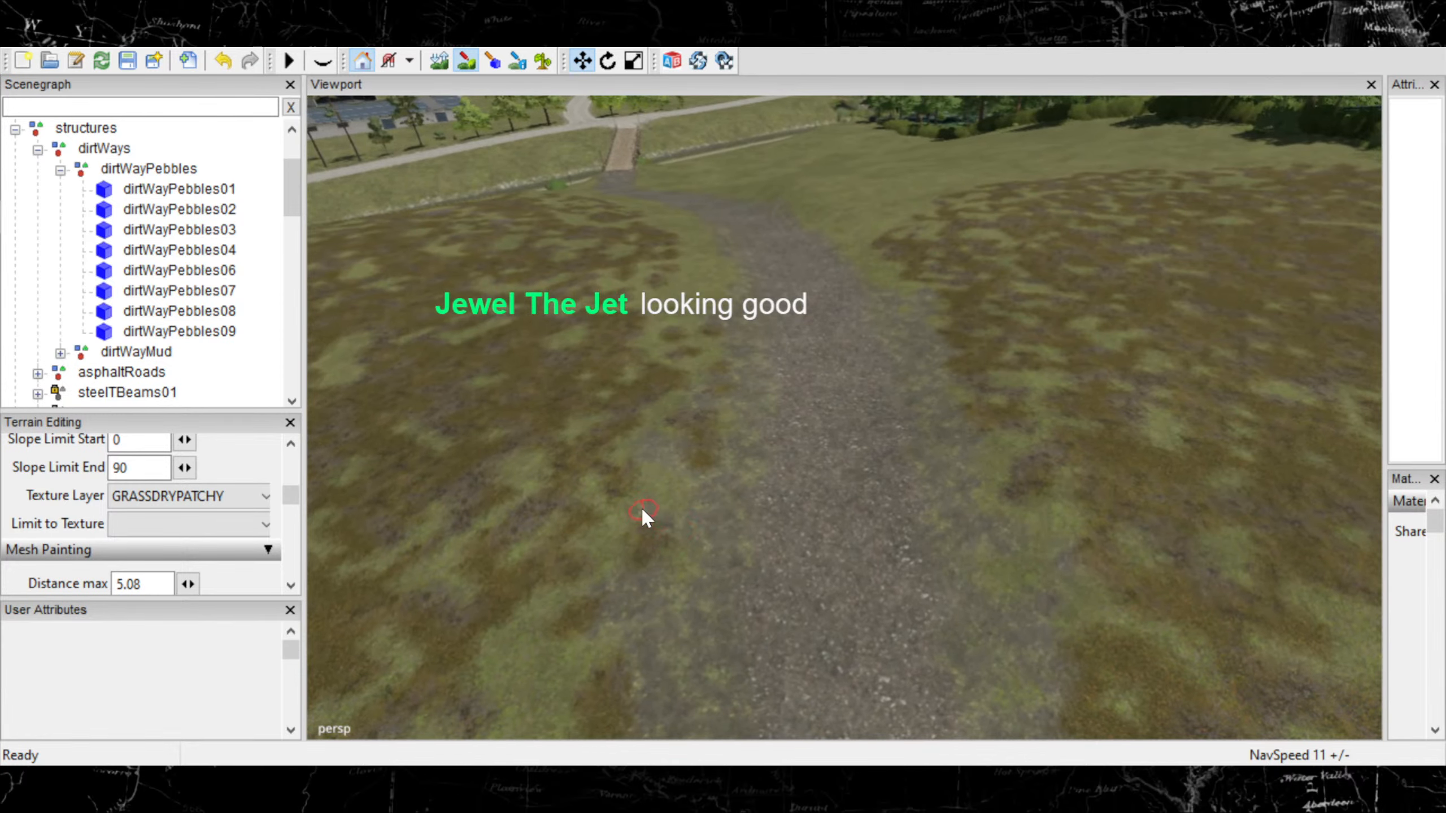
pyautogui.keyDown('alt'); pyautogui.moveTo(673, 454); pyautogui.dragTo(769, 242, button='right'); pyautogui.keyUp('alt')
pyautogui.moveTo(771, 240)
pyautogui.keyDown('alt'); pyautogui.mouseDown(button='middle')
pyautogui.moveTo(799, 498)
pyautogui.moveTo(761, 577)
pyautogui.mouseUp(button='middle'); pyautogui.keyUp('alt')
pyautogui.keyDown('alt'); pyautogui.moveTo(761, 577); pyautogui.dragTo(972, 509, button='right'); pyautogui.keyUp('alt')
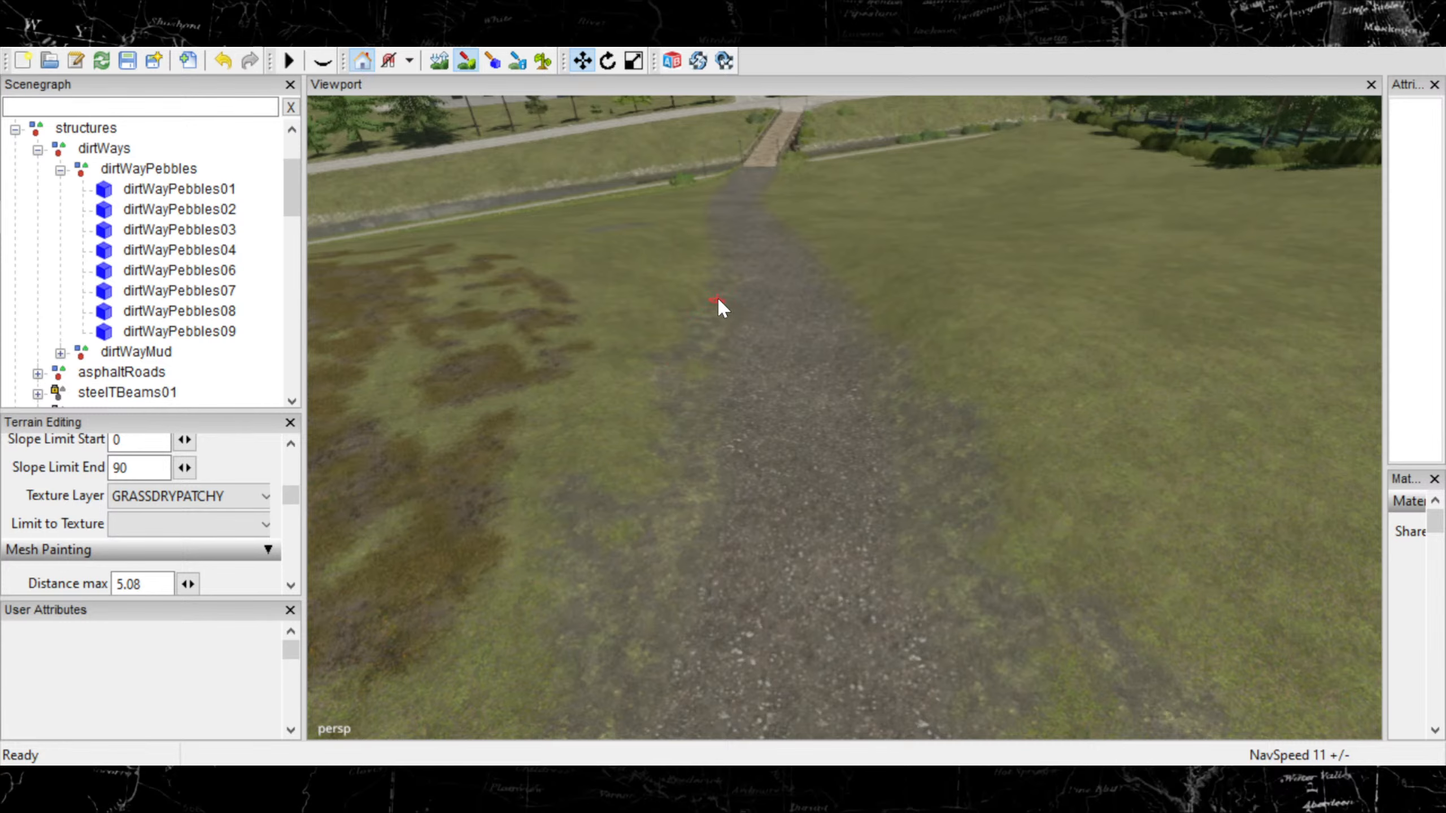
pyautogui.moveTo(650, 439)
pyautogui.keyDown('alt'); pyautogui.mouseDown(button='right')
pyautogui.moveTo(727, 396)
pyautogui.moveTo(799, 493)
pyautogui.mouseUp(button='right'); pyautogui.keyUp('alt')
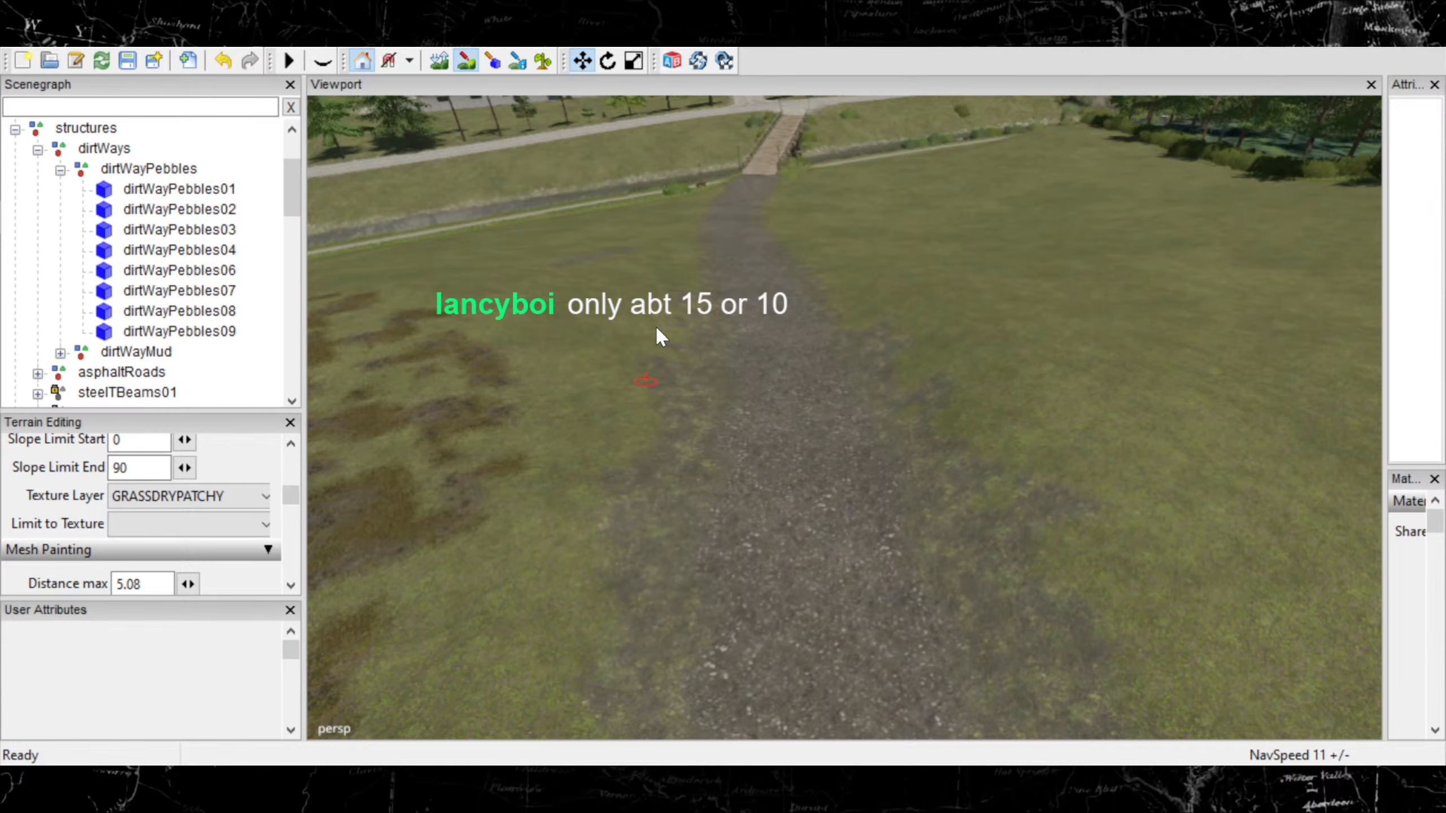
pyautogui.scroll(5, 707, 323)
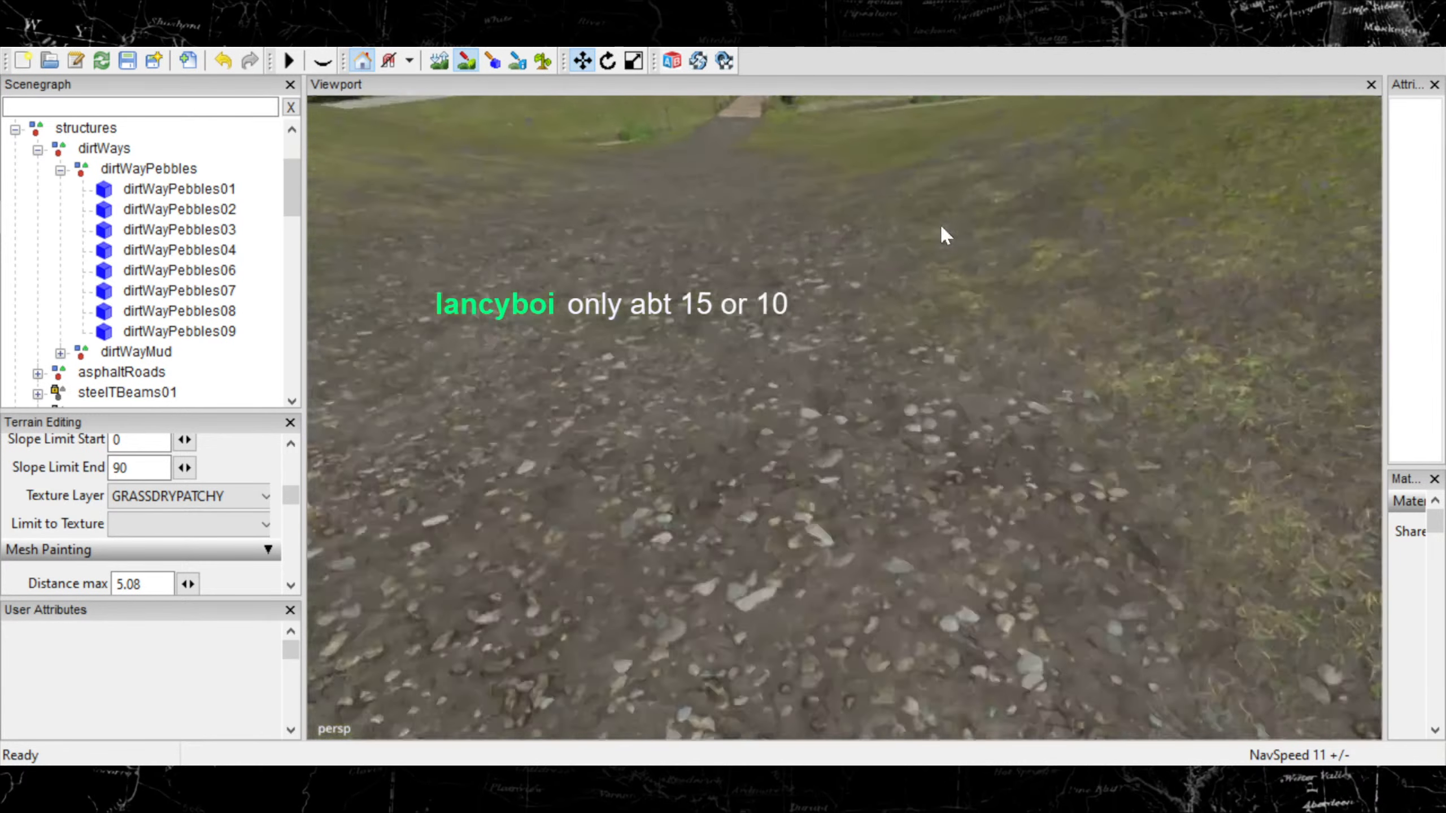
pyautogui.scroll(-4, 928, 224)
pyautogui.keyDown('alt'); pyautogui.moveTo(958, 369); pyautogui.dragTo(962, 399, button='middle'); pyautogui.keyUp('alt')
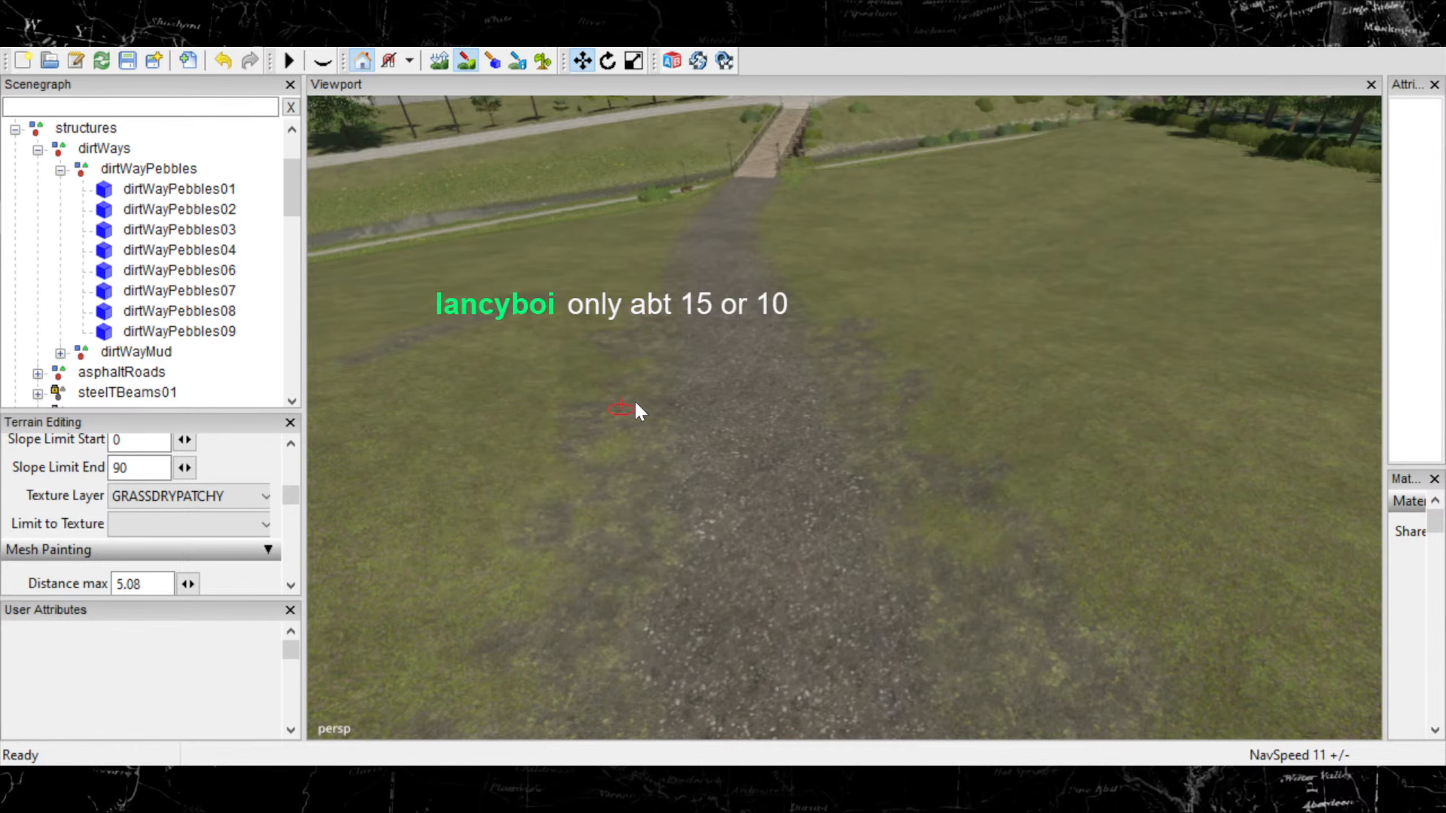
# - Roughen both edges of the last stretch of track before the wooden bridge with GRASSDRYPATCHY
pyautogui.keyDown('alt'); pyautogui.moveTo(715, 322); pyautogui.dragTo(778, 513, button='middle'); pyautogui.keyUp('alt')
pyautogui.moveTo(791, 365)
pyautogui.keyDown('alt'); pyautogui.mouseDown(button='middle')
pyautogui.moveTo(819, 427)
pyautogui.moveTo(972, 464)
pyautogui.mouseUp(button='middle'); pyautogui.keyUp('alt')
pyautogui.keyDown('alt'); pyautogui.moveTo(734, 370); pyautogui.dragTo(739, 460, button='middle'); pyautogui.keyUp('alt')
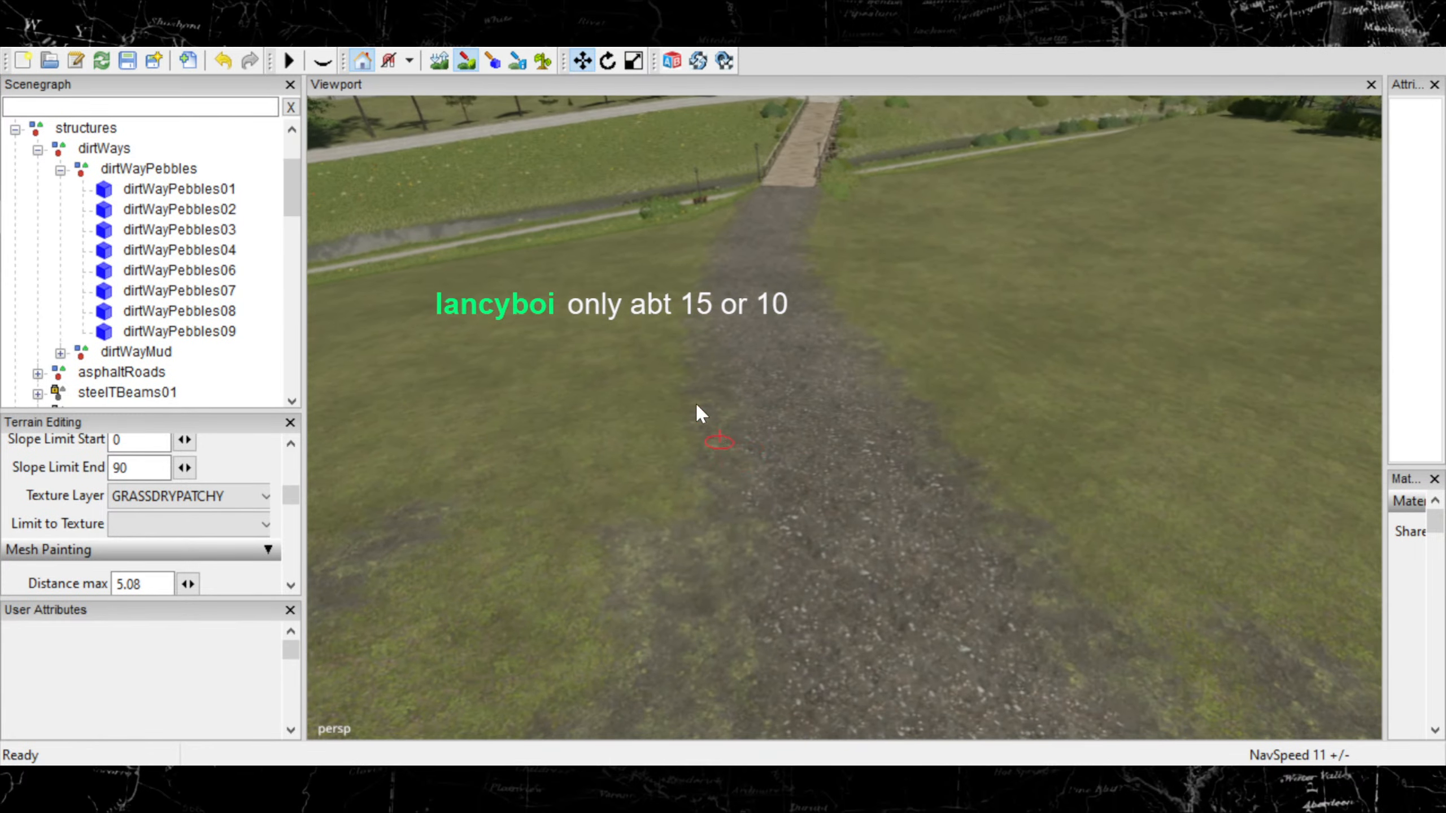
pyautogui.moveTo(660, 388)
pyautogui.mouseDown()
pyautogui.moveTo(686, 425)
pyautogui.moveTo(653, 441)
pyautogui.mouseUp()
pyautogui.moveTo(1006, 529)
pyautogui.mouseDown()
pyautogui.moveTo(1130, 506)
pyautogui.moveTo(1137, 607)
pyautogui.moveTo(1191, 699)
pyautogui.moveTo(1224, 663)
pyautogui.mouseUp()
pyautogui.scroll(-2, 1062, 551)
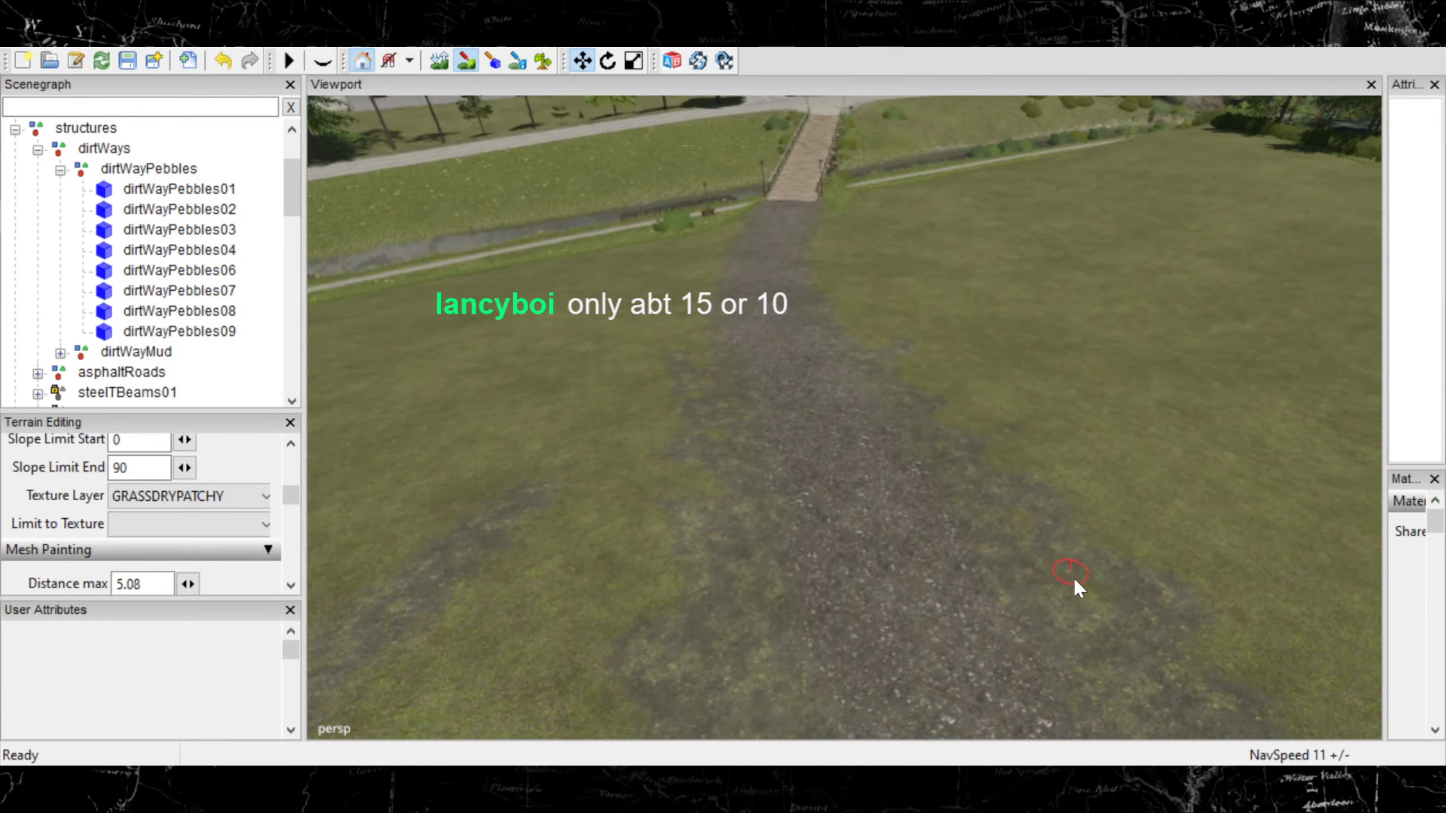
pyautogui.scroll(2, 757, 302)
pyautogui.keyDown('alt'); pyautogui.moveTo(802, 241); pyautogui.dragTo(881, 409, button='middle'); pyautogui.keyUp('alt')
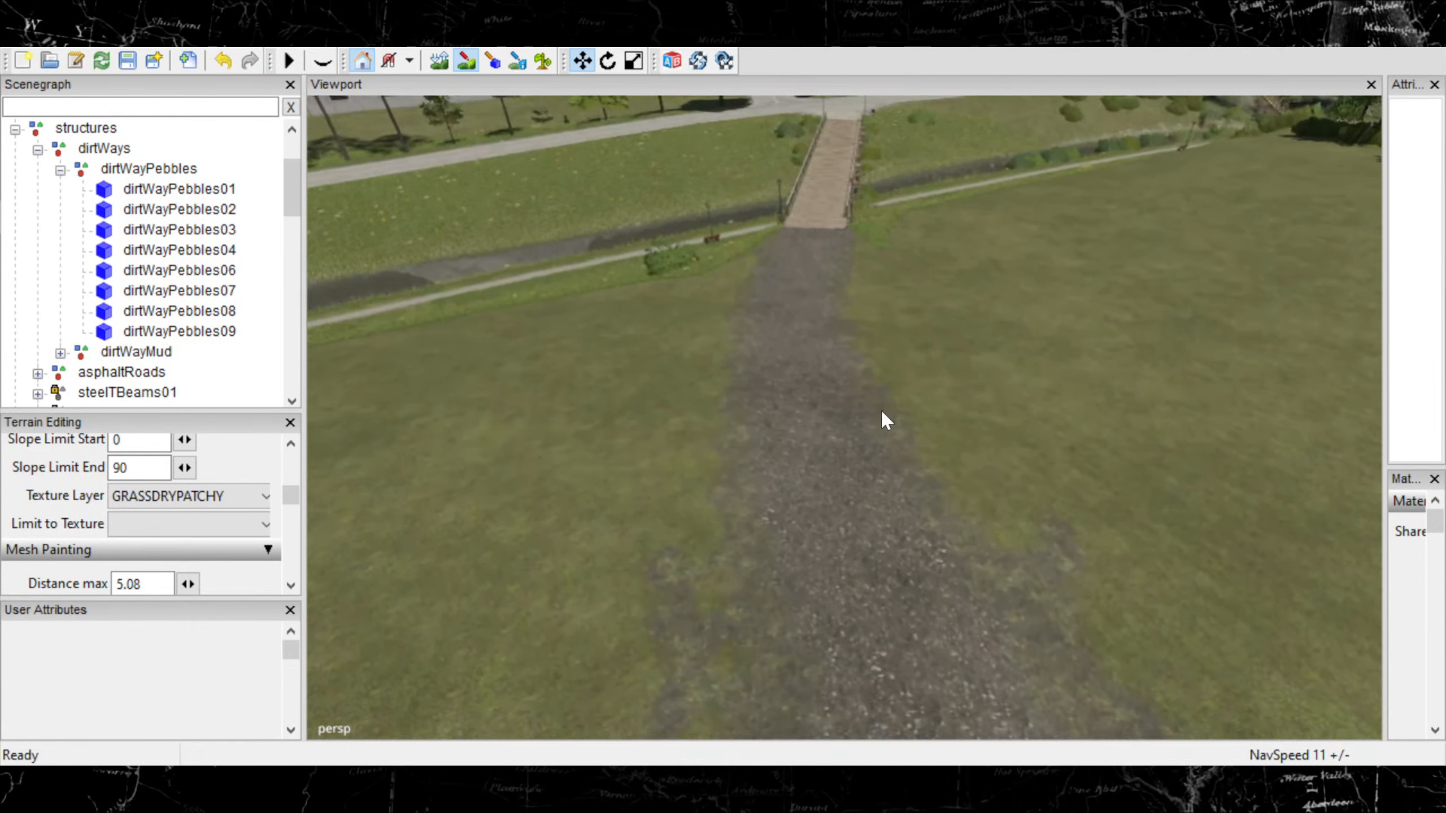
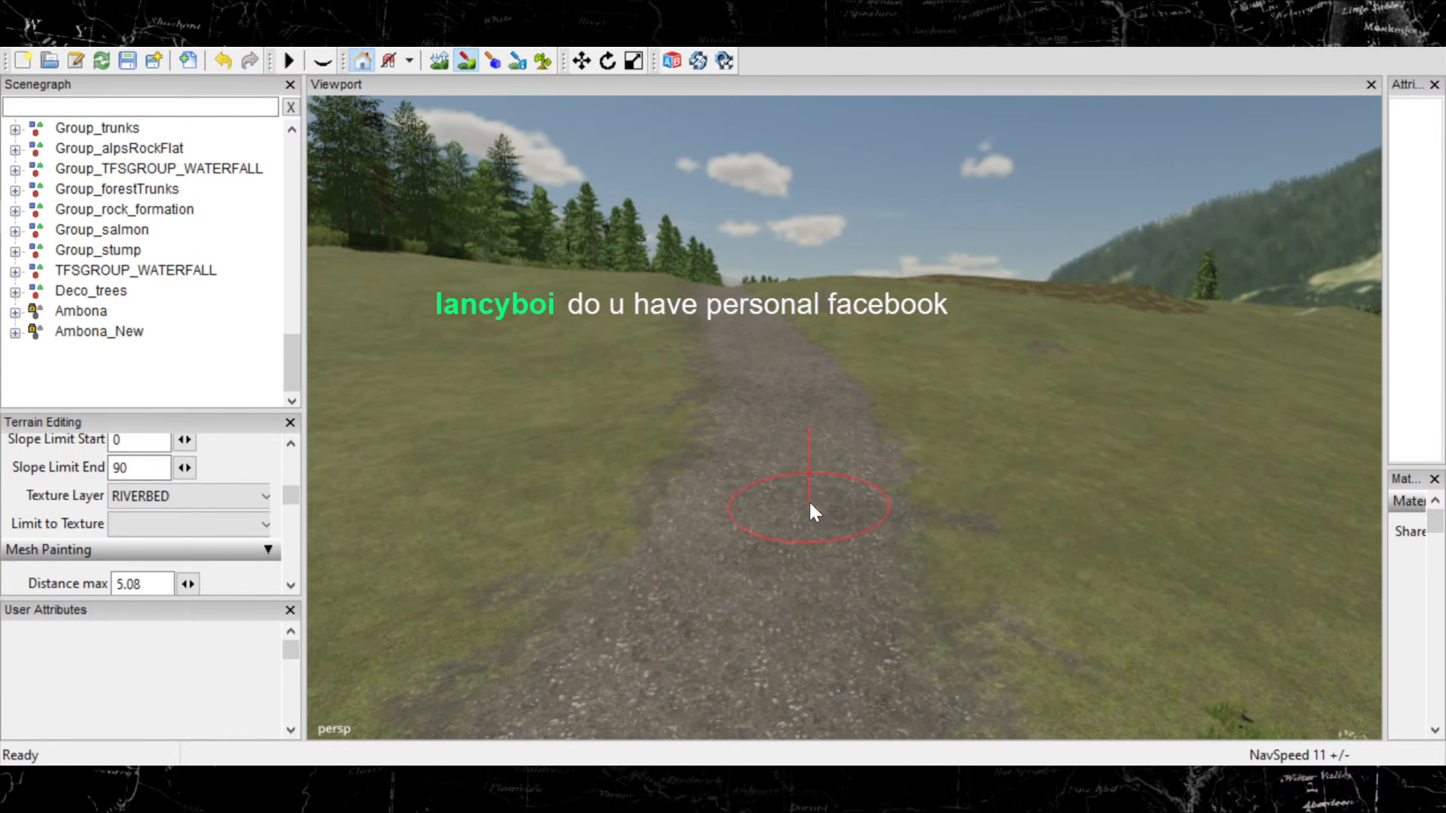
# - Paint the RIVERBED texture over the track where it meets the wooden bridge and its lamp posts
pyautogui.moveTo(814, 546)
pyautogui.mouseDown()
pyautogui.moveTo(786, 626)
pyautogui.moveTo(798, 649)
pyautogui.mouseUp()
pyautogui.scroll(-3, 750, 600)
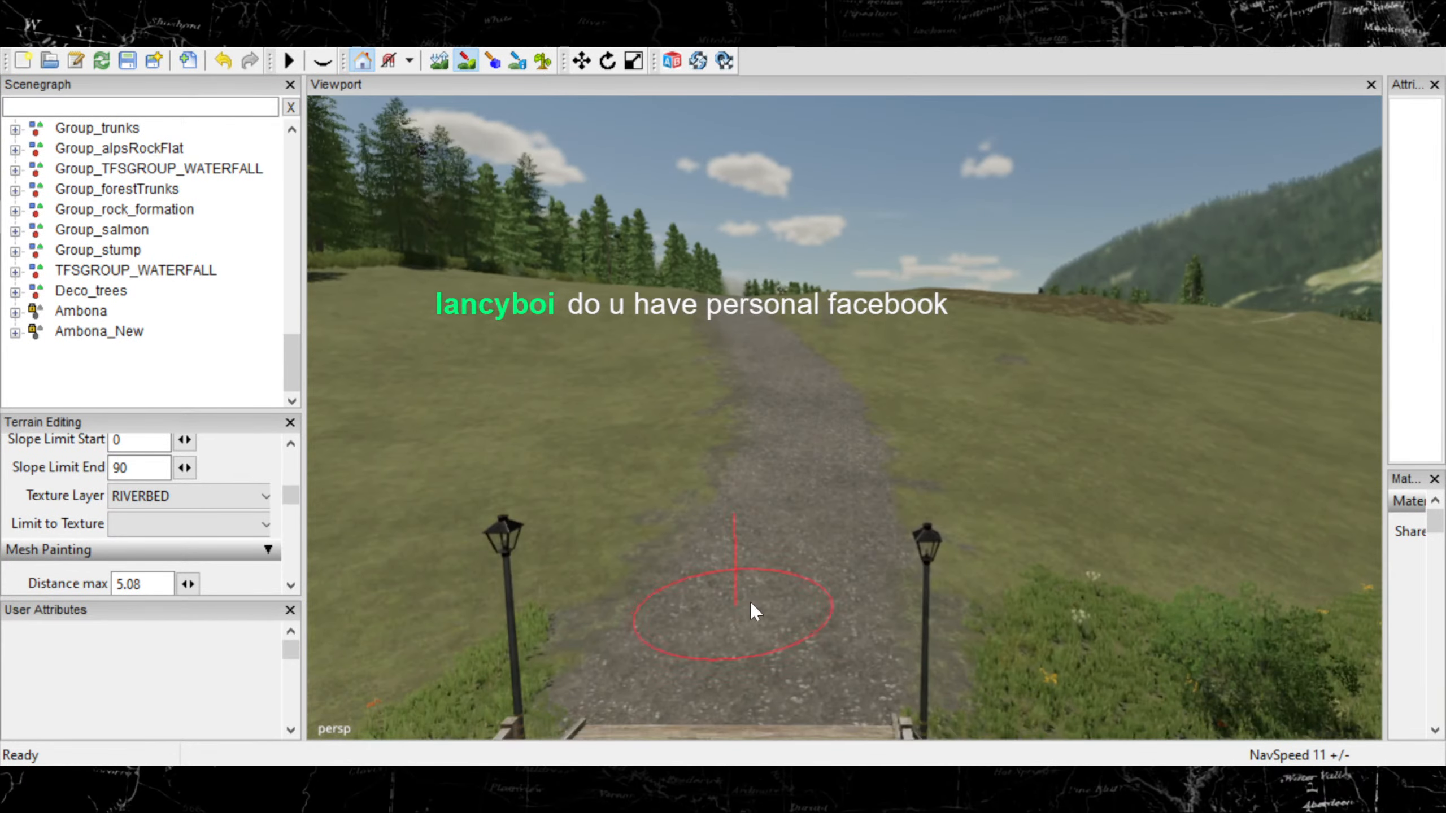
pyautogui.keyDown('alt'); pyautogui.moveTo(751, 601); pyautogui.dragTo(784, 507, button='middle'); pyautogui.keyUp('alt')
pyautogui.scroll(3, 784, 505)
pyautogui.keyDown('alt'); pyautogui.moveTo(706, 547); pyautogui.dragTo(750, 543, button='middle'); pyautogui.keyUp('alt')
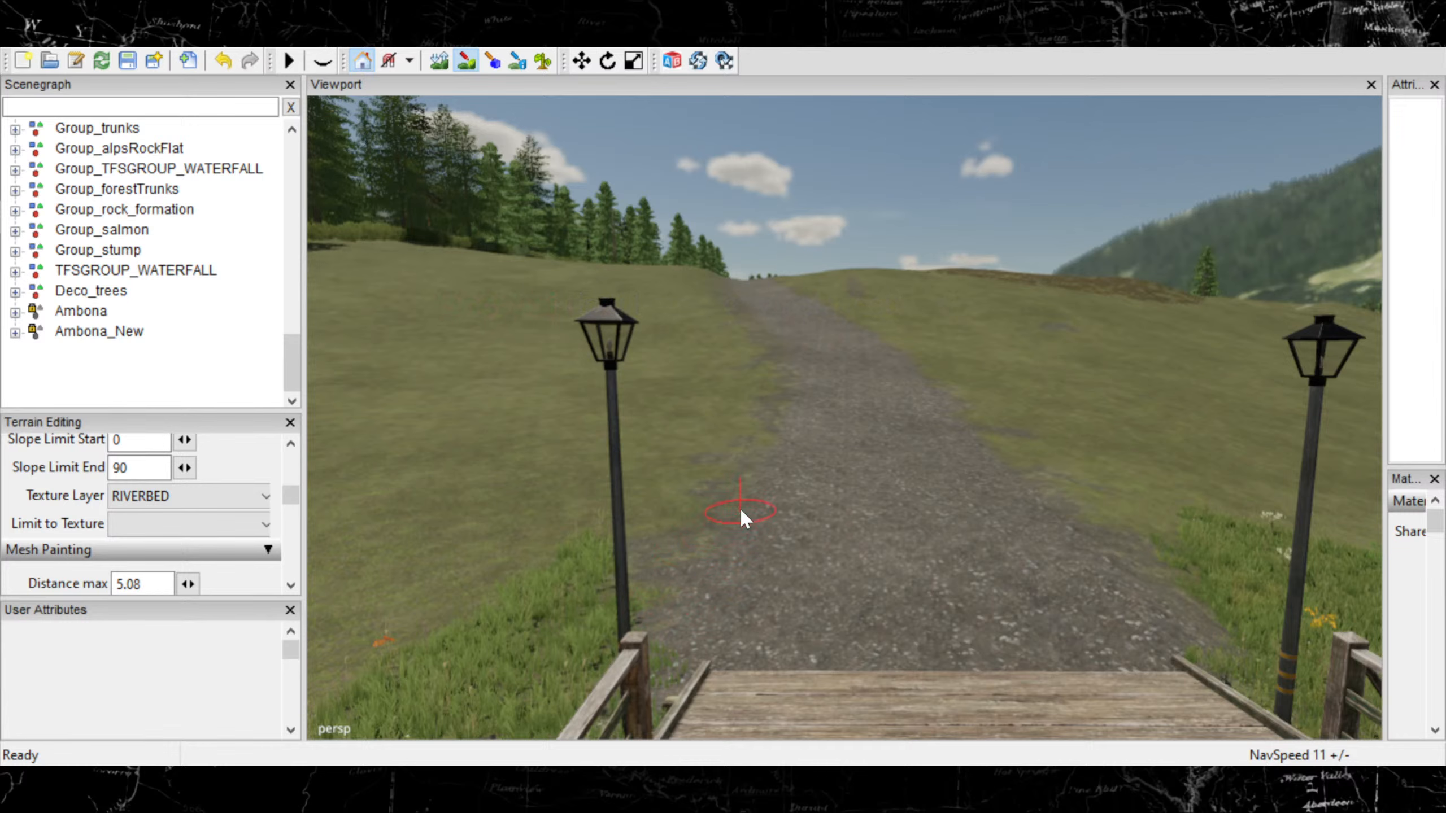
pyautogui.scroll(1, 820, 548)
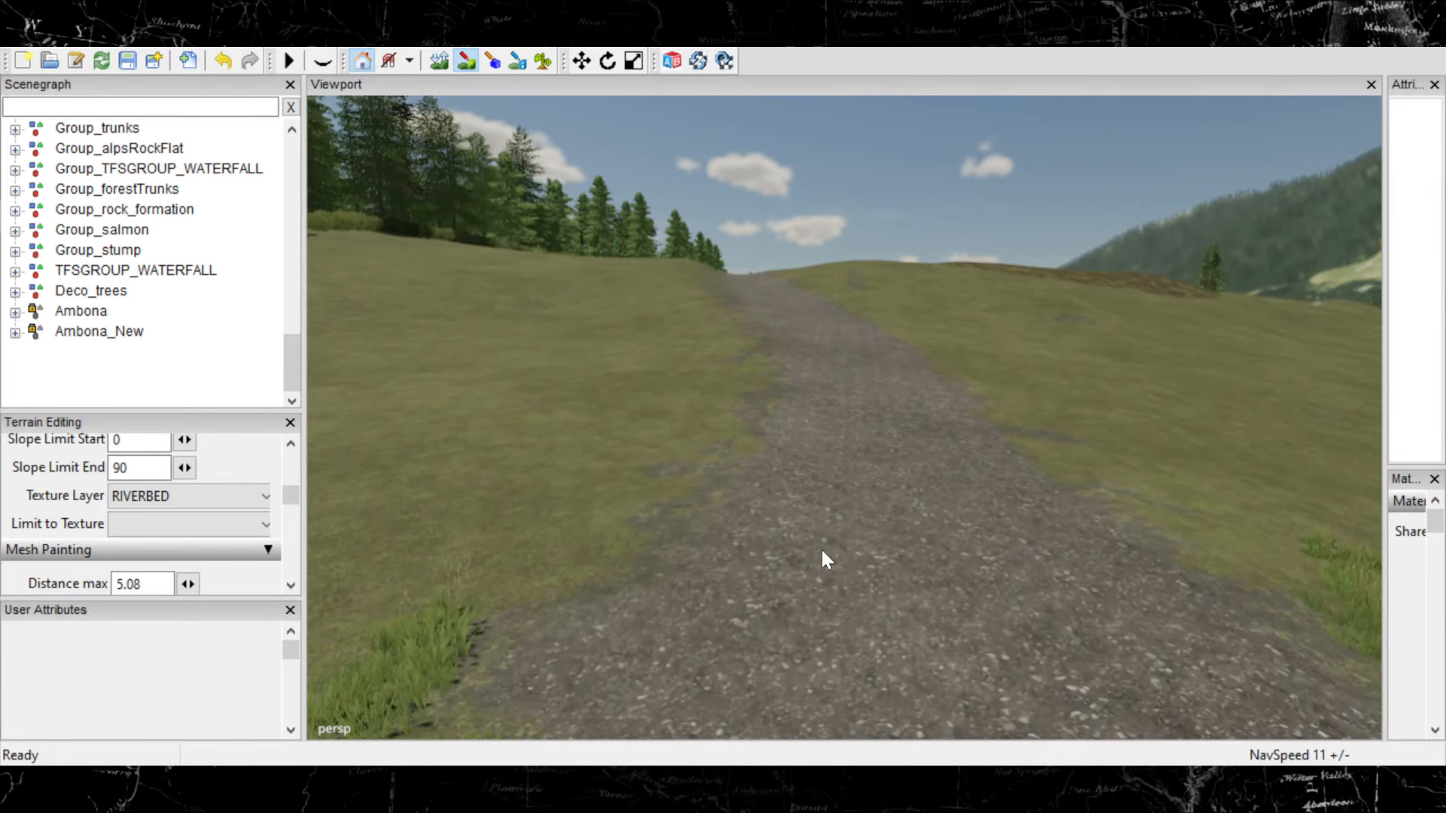
# - Turn off terrain painting and inspect the textured track from the road entrance across the hillside and its surroundings
pyautogui.click(460, 60)
pyautogui.keyDown('alt'); pyautogui.moveTo(868, 499); pyautogui.dragTo(791, 357); pyautogui.keyUp('alt')
pyautogui.scroll(10, 868, 486)
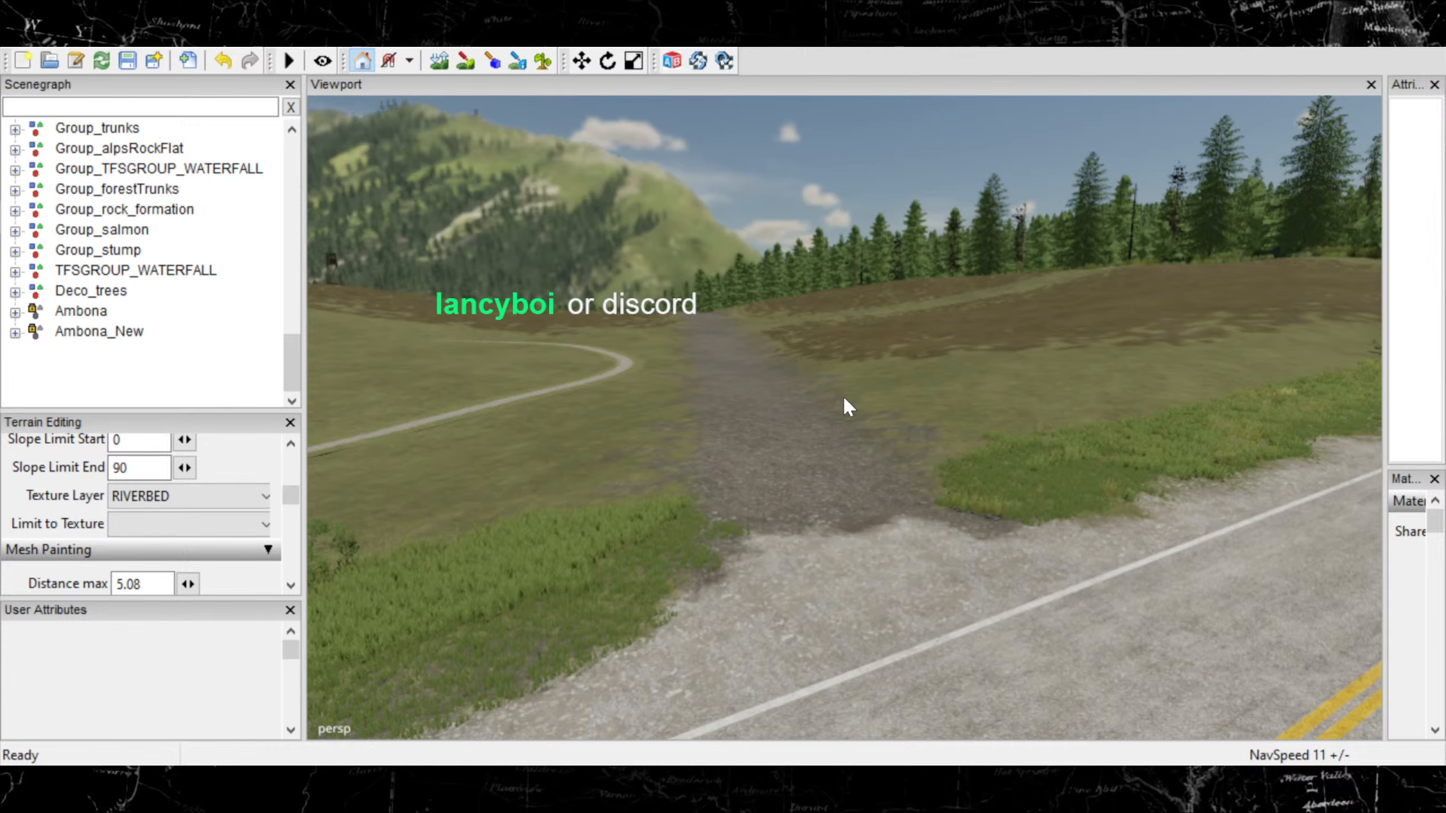
pyautogui.scroll(5, 843, 396)
pyautogui.keyDown('alt'); pyautogui.moveTo(813, 357); pyautogui.dragTo(831, 355); pyautogui.keyUp('alt')
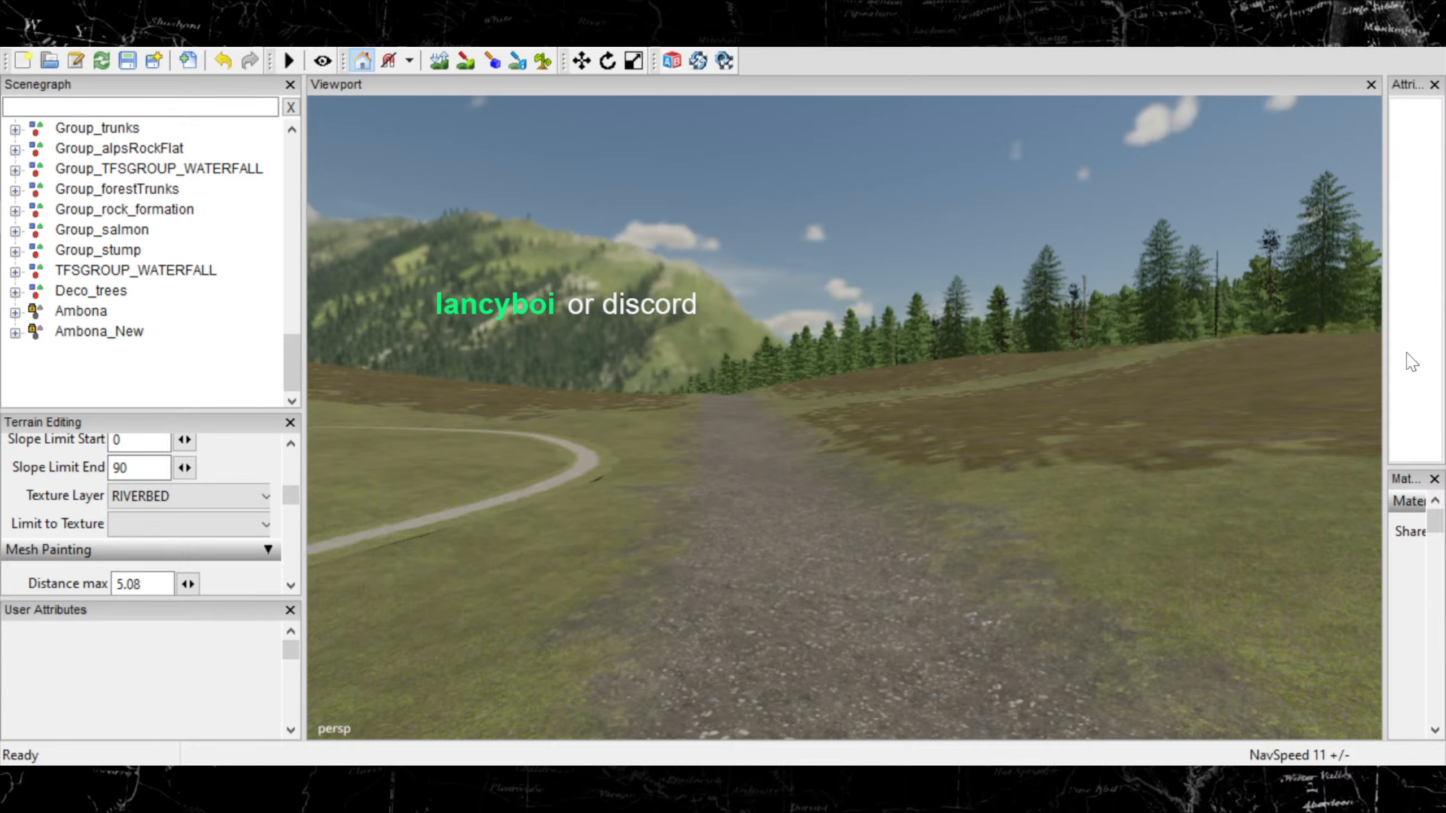
pyautogui.keyDown('alt'); pyautogui.moveTo(1017, 569); pyautogui.dragTo(797, 501); pyautogui.keyUp('alt')
pyautogui.scroll(4, 949, 567)
pyautogui.scroll(4, 913, 531)
pyautogui.scroll(5, 797, 501)
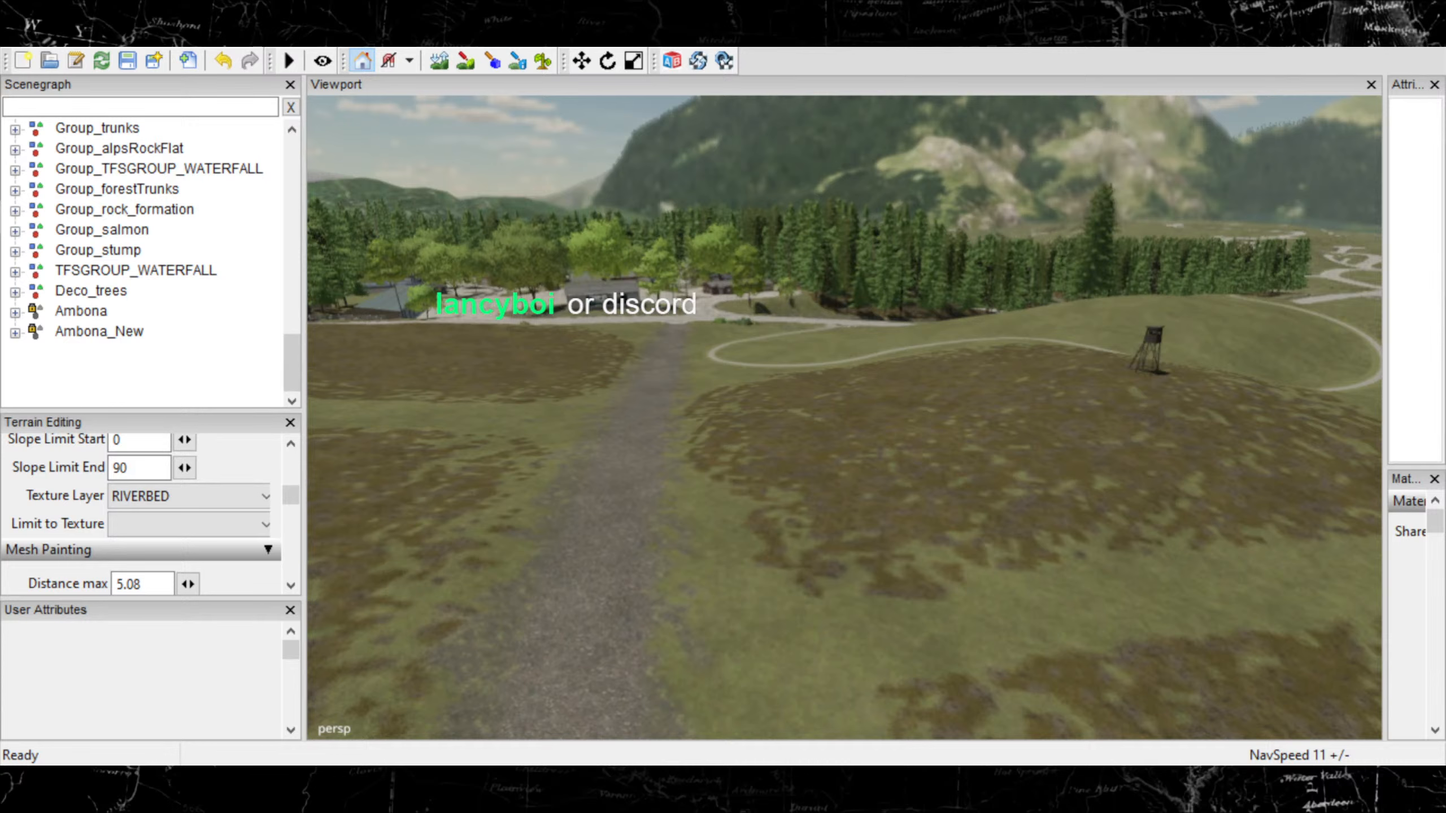
pyautogui.keyDown('alt'); pyautogui.moveTo(603, 371); pyautogui.dragTo(365, 415); pyautogui.keyUp('alt')
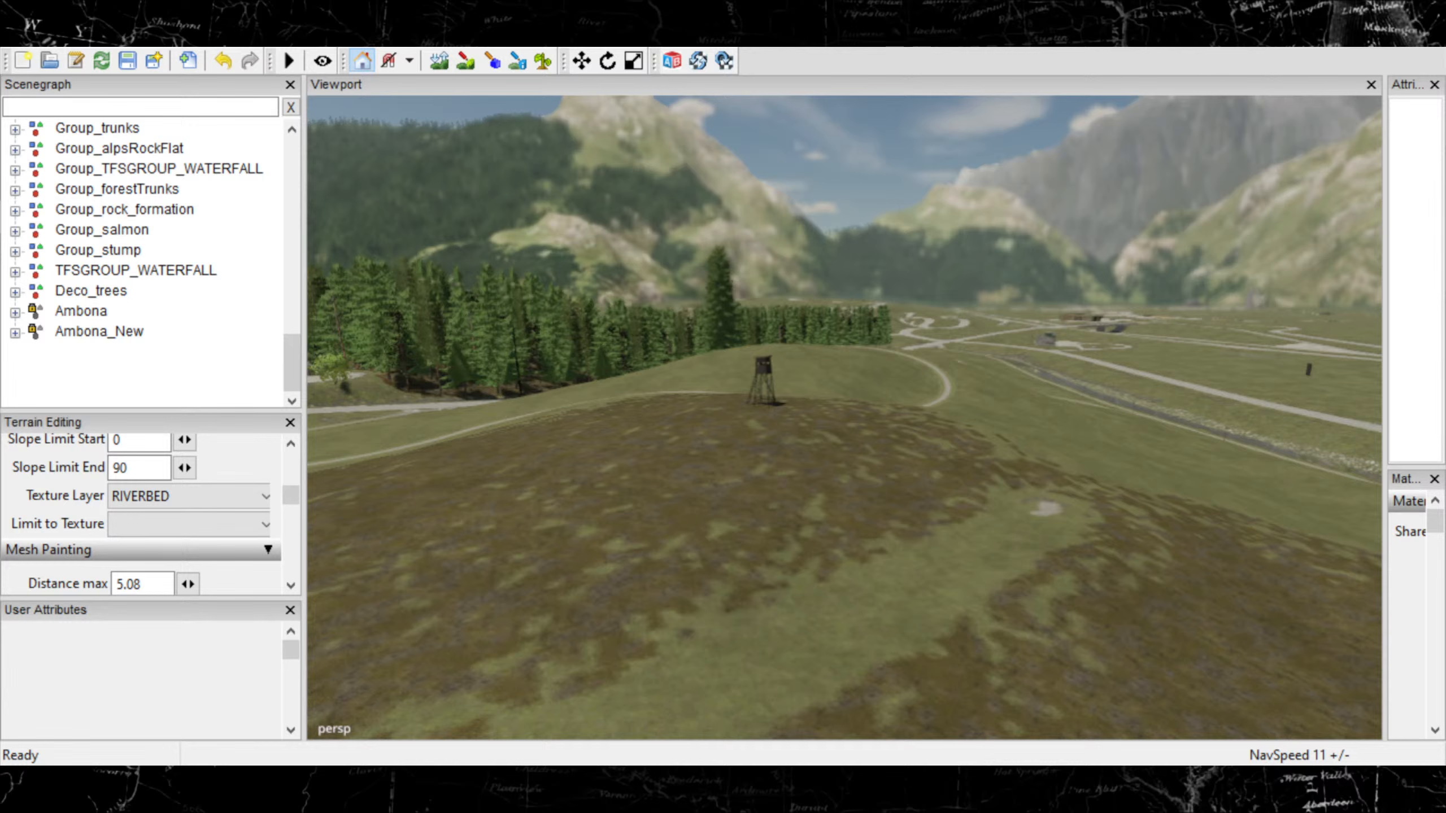
# - Paint the DIRT texture along the middle of the track where it joins the road, and undo the last stroke
pyautogui.press('-')
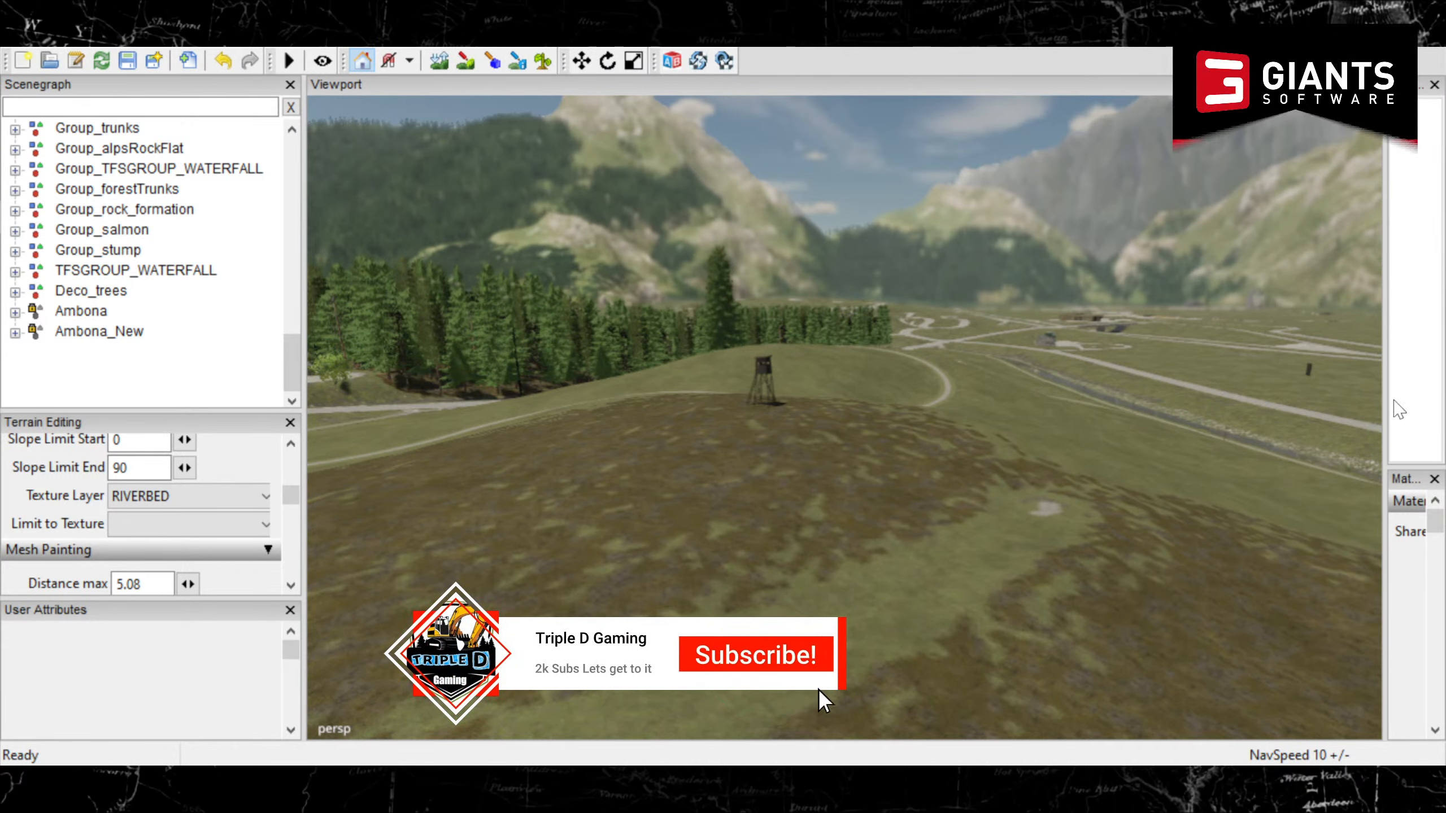
pyautogui.keyDown('alt'); pyautogui.moveTo(1083, 540); pyautogui.dragTo(1053, 528); pyautogui.keyUp('alt')
pyautogui.keyDown('alt'); pyautogui.moveTo(895, 585); pyautogui.dragTo(745, 618); pyautogui.keyUp('alt')
pyautogui.scroll(5, 559, 571)
pyautogui.click(465, 60)
pyautogui.click(189, 496)
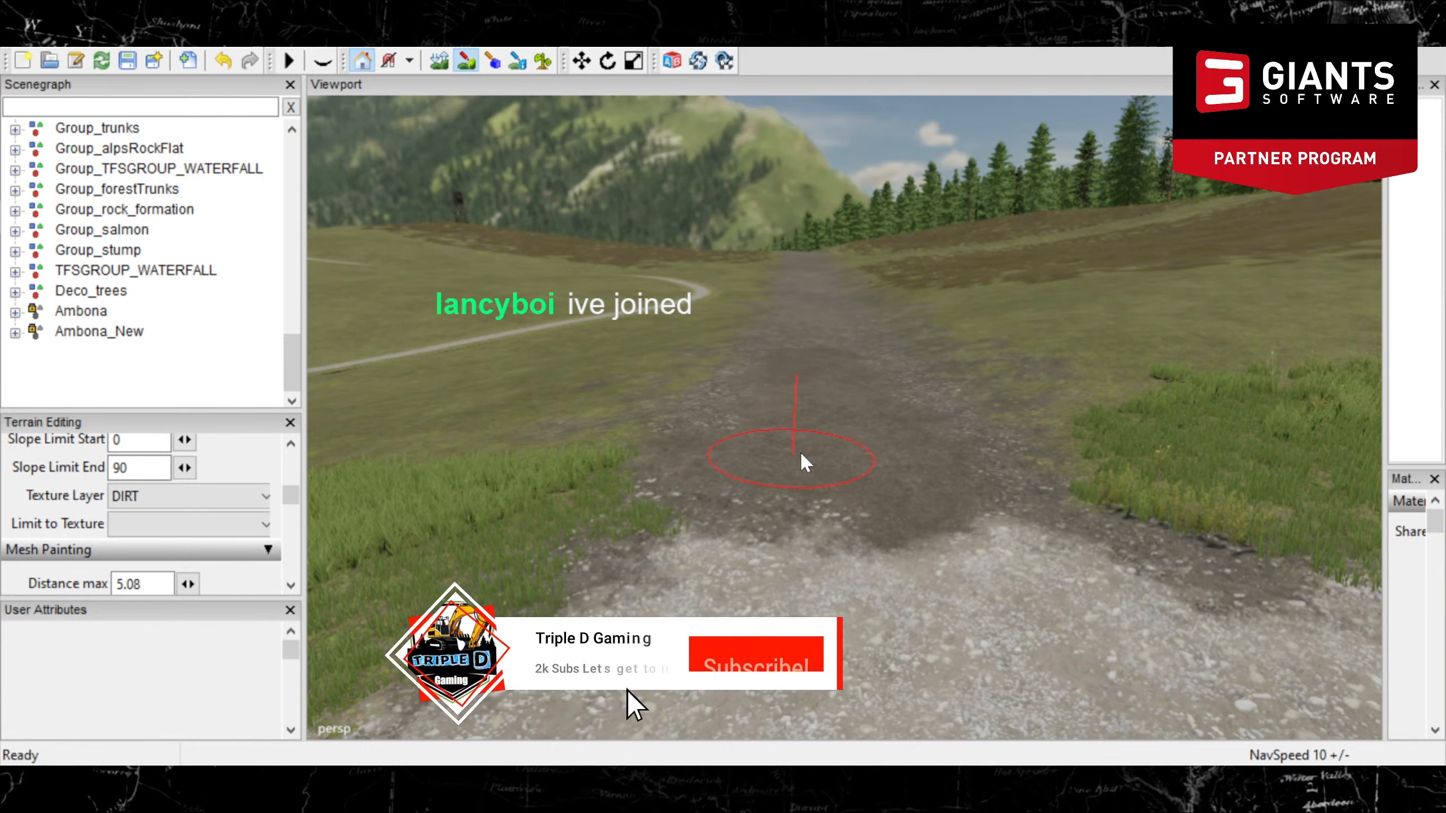
pyautogui.hotkey('ctrl', 'z')
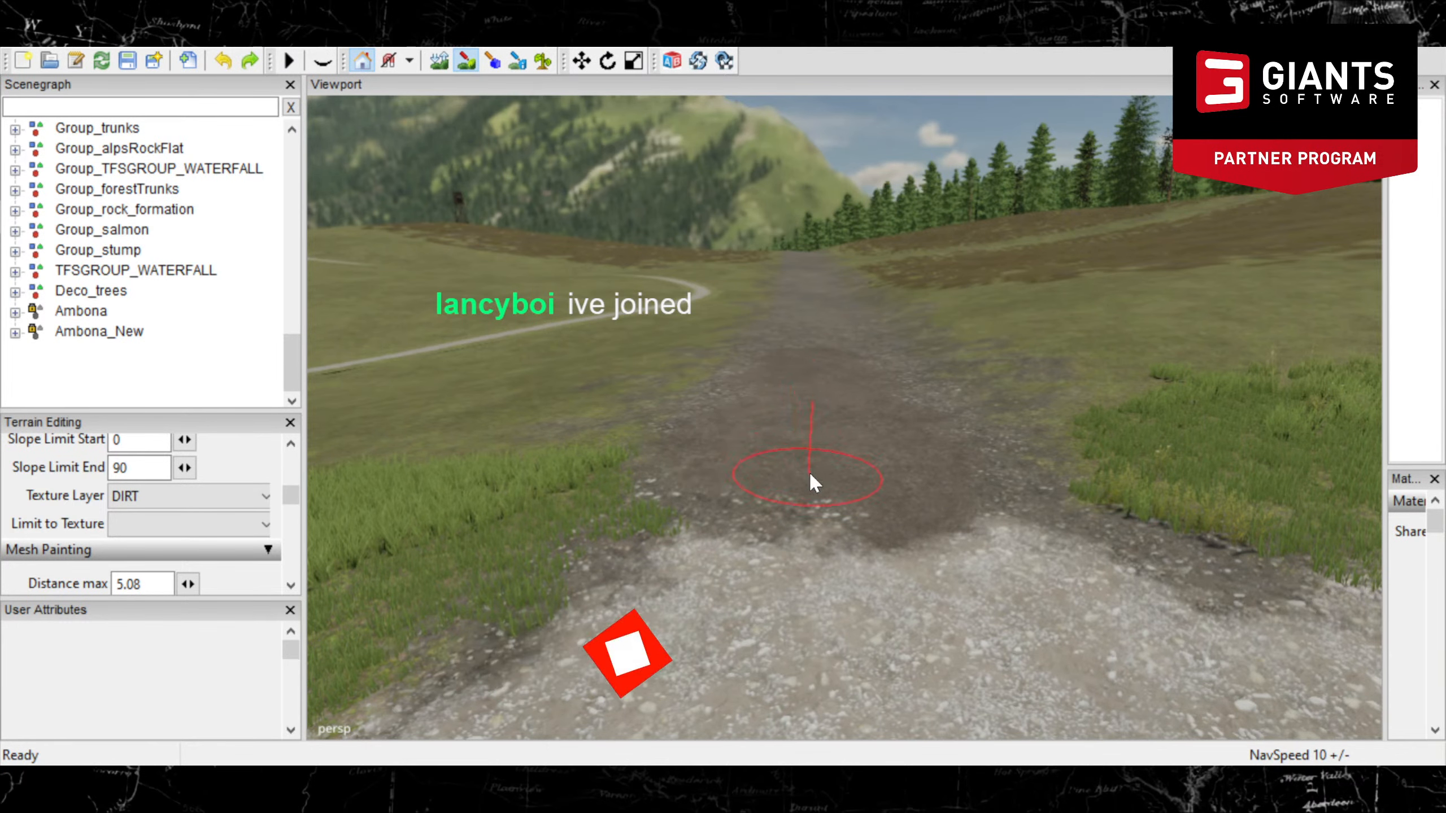
# - Paint a short stroke of the DIRT texture in the middle of the track near the gravel road entrance
pyautogui.moveTo(818, 481); pyautogui.dragTo(802, 475)
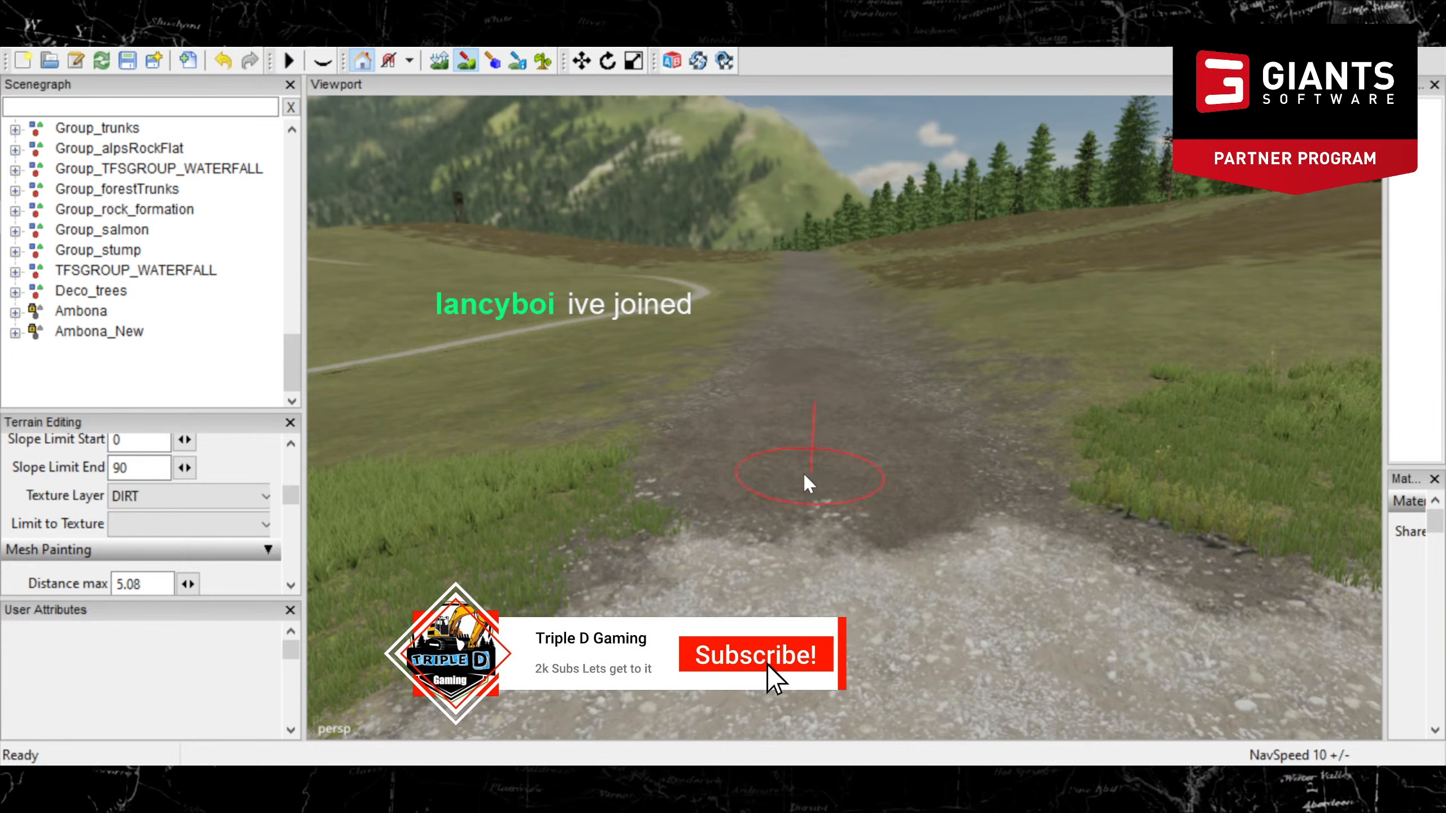
pyautogui.scroll(3, 773, 482)
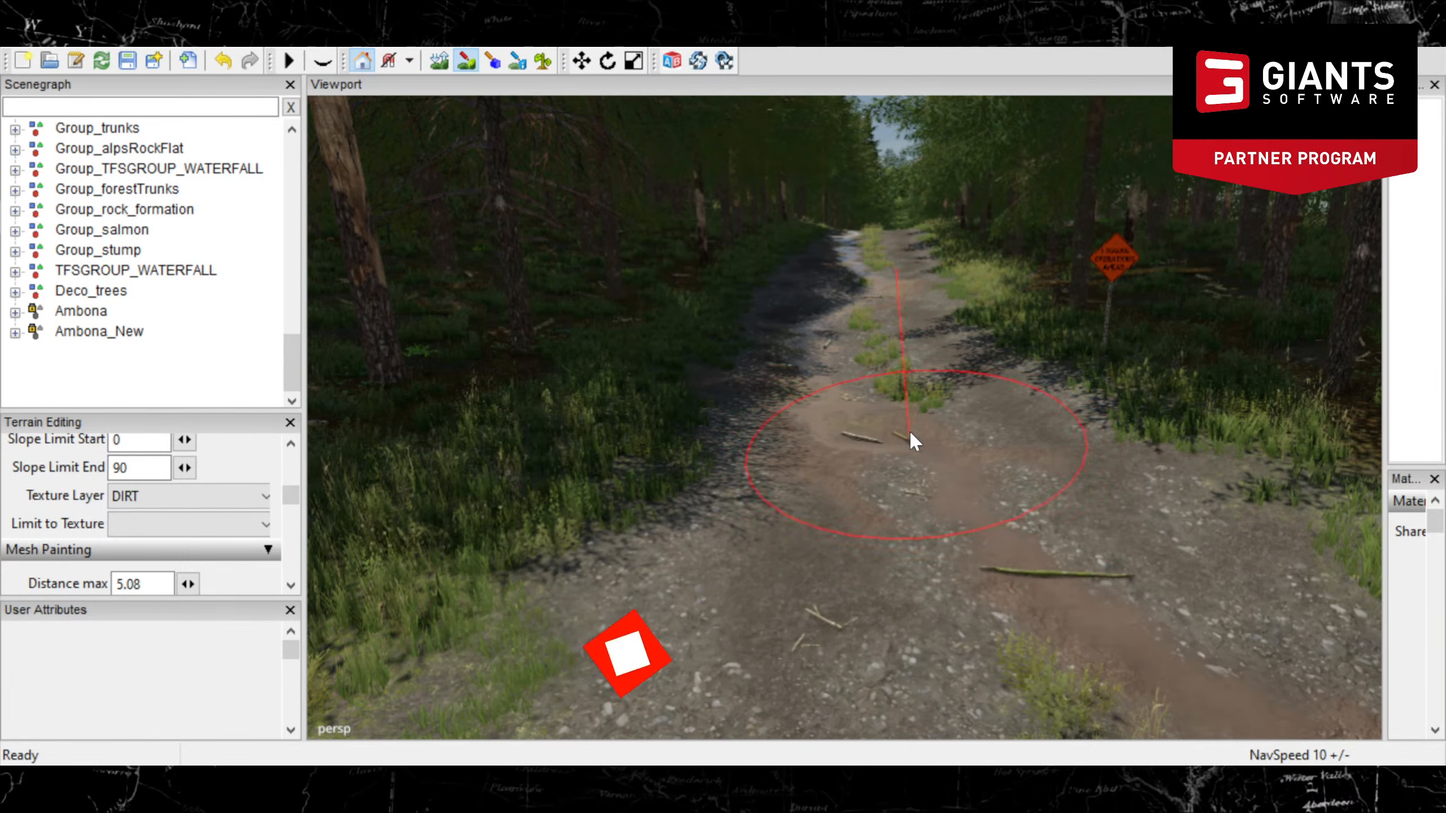
# - Turn off terrain painting and examine the existing forest track and the surrounding woodland as a texturing reference
pyautogui.click(468, 63)
pyautogui.keyDown('alt'); pyautogui.moveTo(775, 244); pyautogui.dragTo(630, 389); pyautogui.keyUp('alt')
pyautogui.scroll(-5, 827, 425)
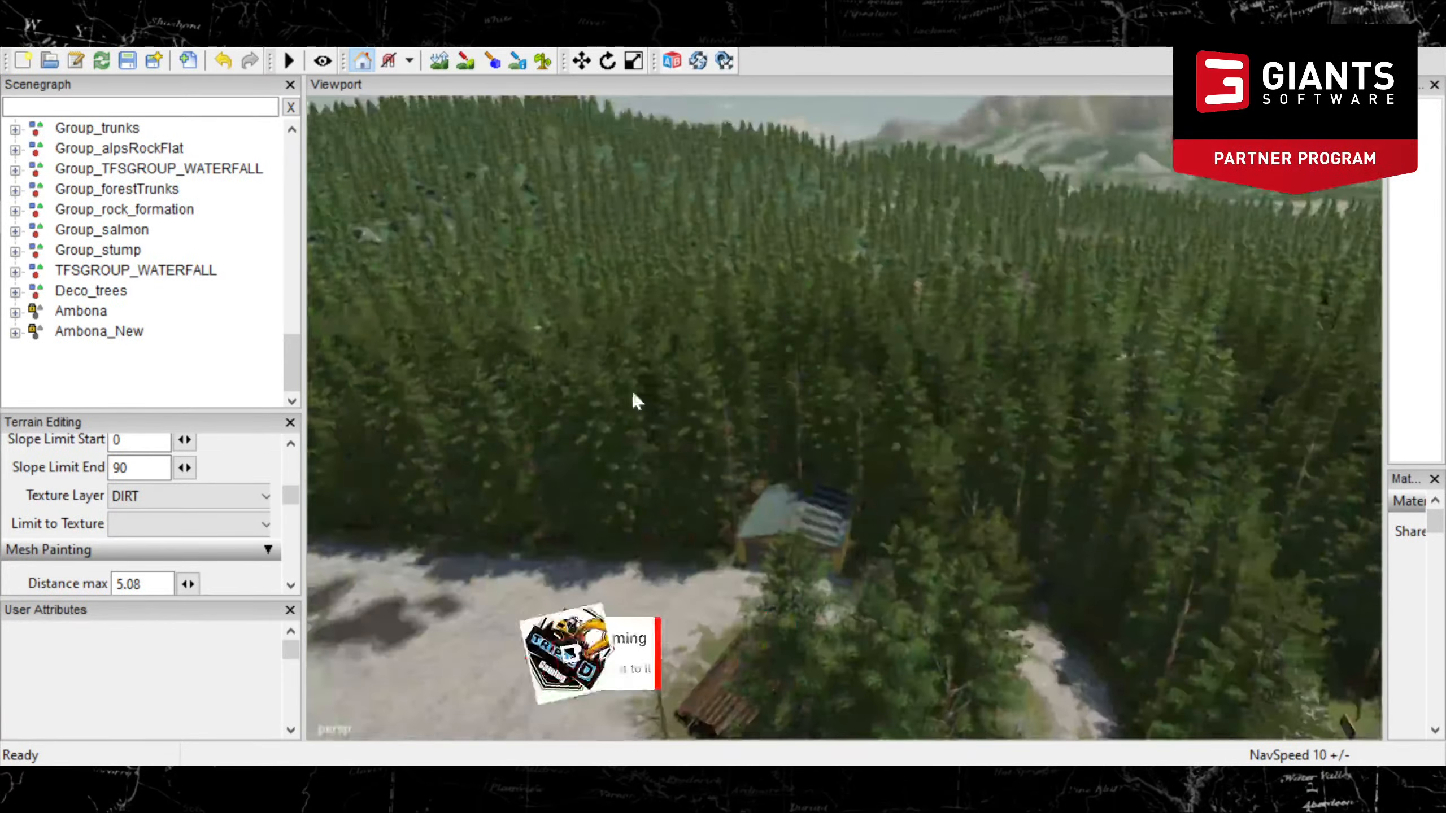
pyautogui.keyDown('alt'); pyautogui.moveTo(944, 433); pyautogui.dragTo(550, 355); pyautogui.keyUp('alt')
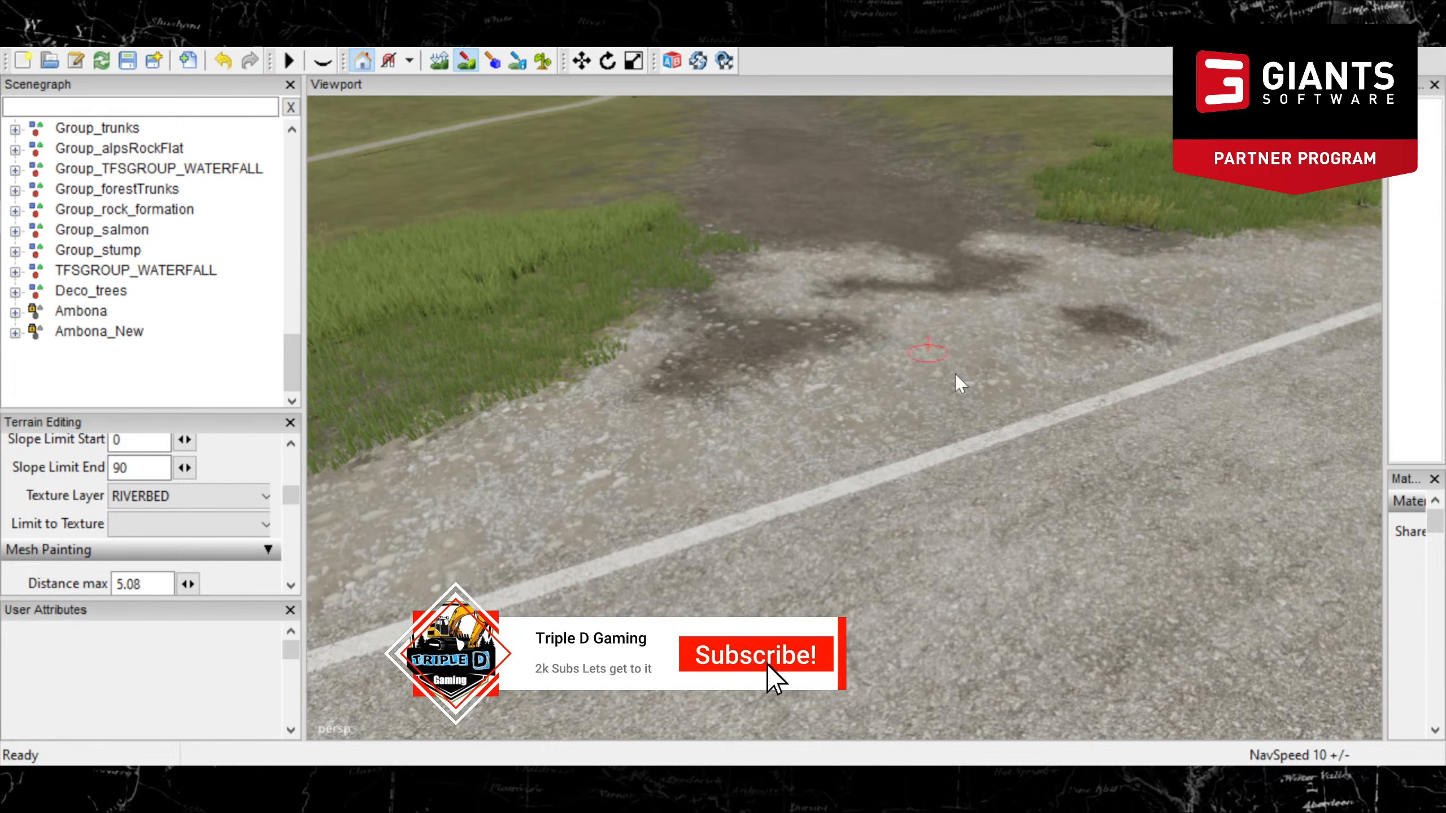
# - Paint irregular RIVERBED patches over the gravel where the hillside track meets the paved road
pyautogui.moveTo(948, 405); pyautogui.dragTo(885, 424)
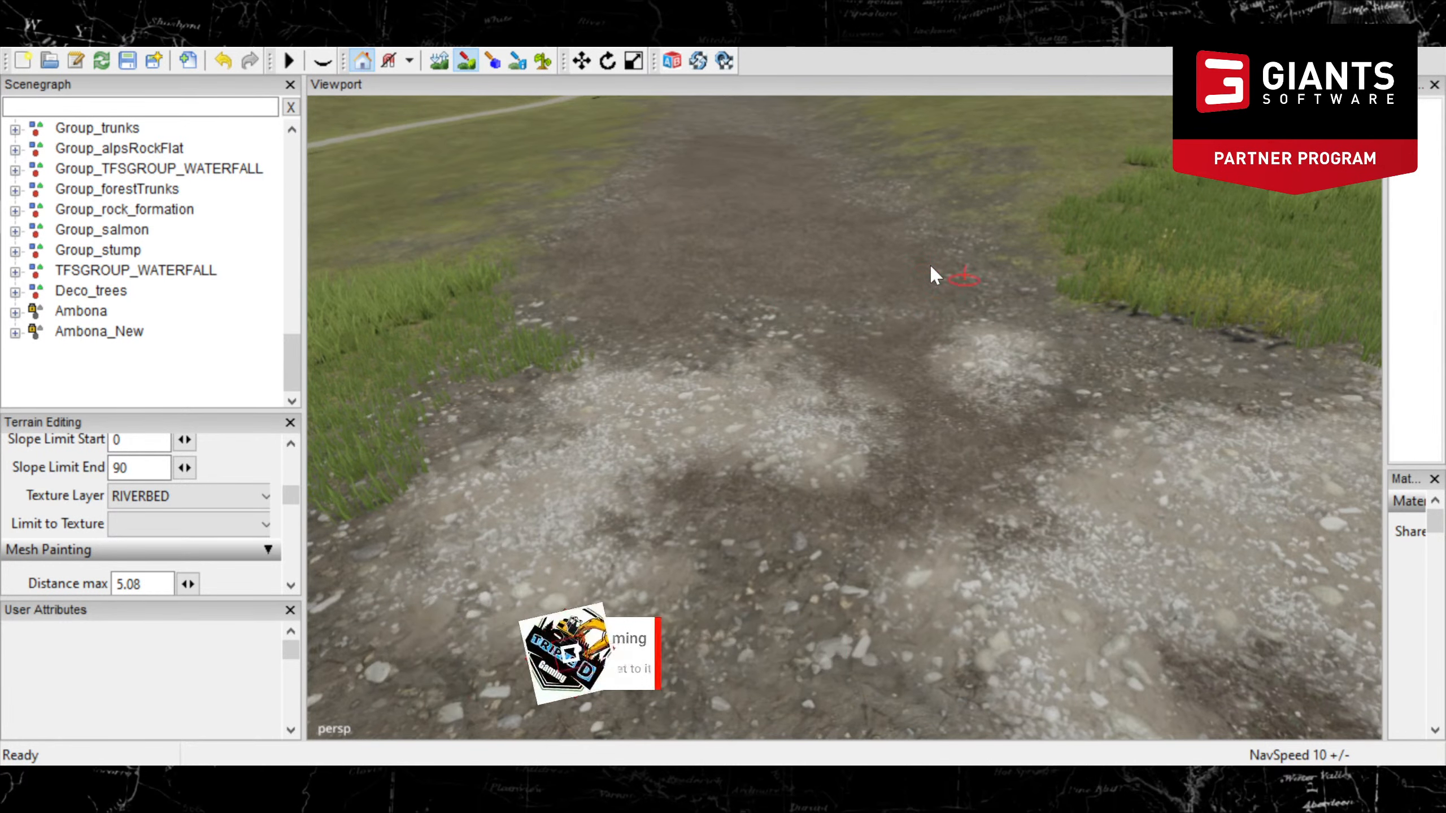
pyautogui.moveTo(945, 319)
pyautogui.keyDown('alt'); pyautogui.mouseDown(button='right')
pyautogui.moveTo(825, 378)
pyautogui.moveTo(382, 402)
pyautogui.moveTo(526, 371)
pyautogui.moveTo(638, 371)
pyautogui.mouseUp(button='right'); pyautogui.keyUp('alt')
pyautogui.keyDown('alt'); pyautogui.moveTo(637, 371); pyautogui.dragTo(840, 470, button='middle'); pyautogui.keyUp('alt')
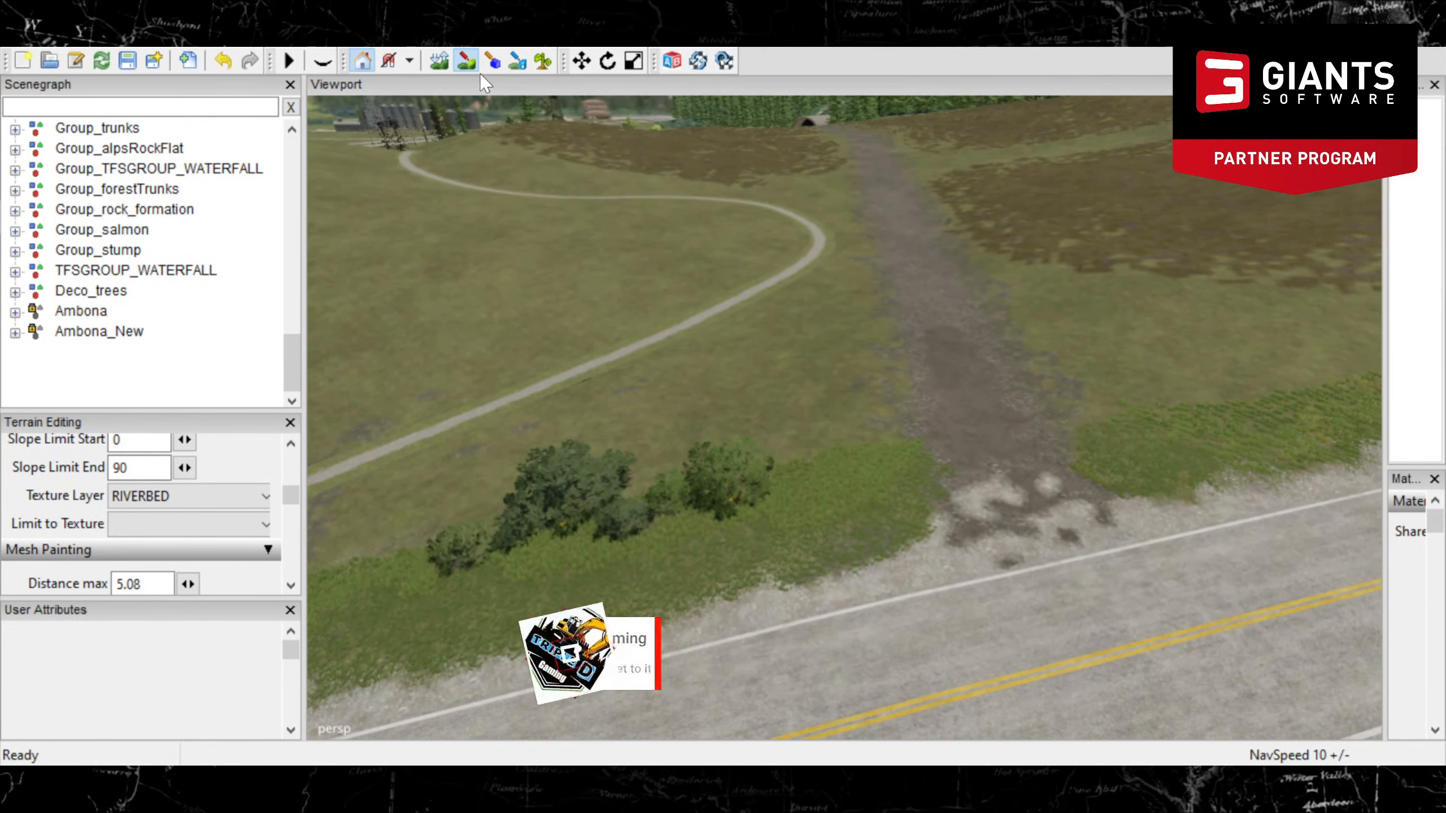